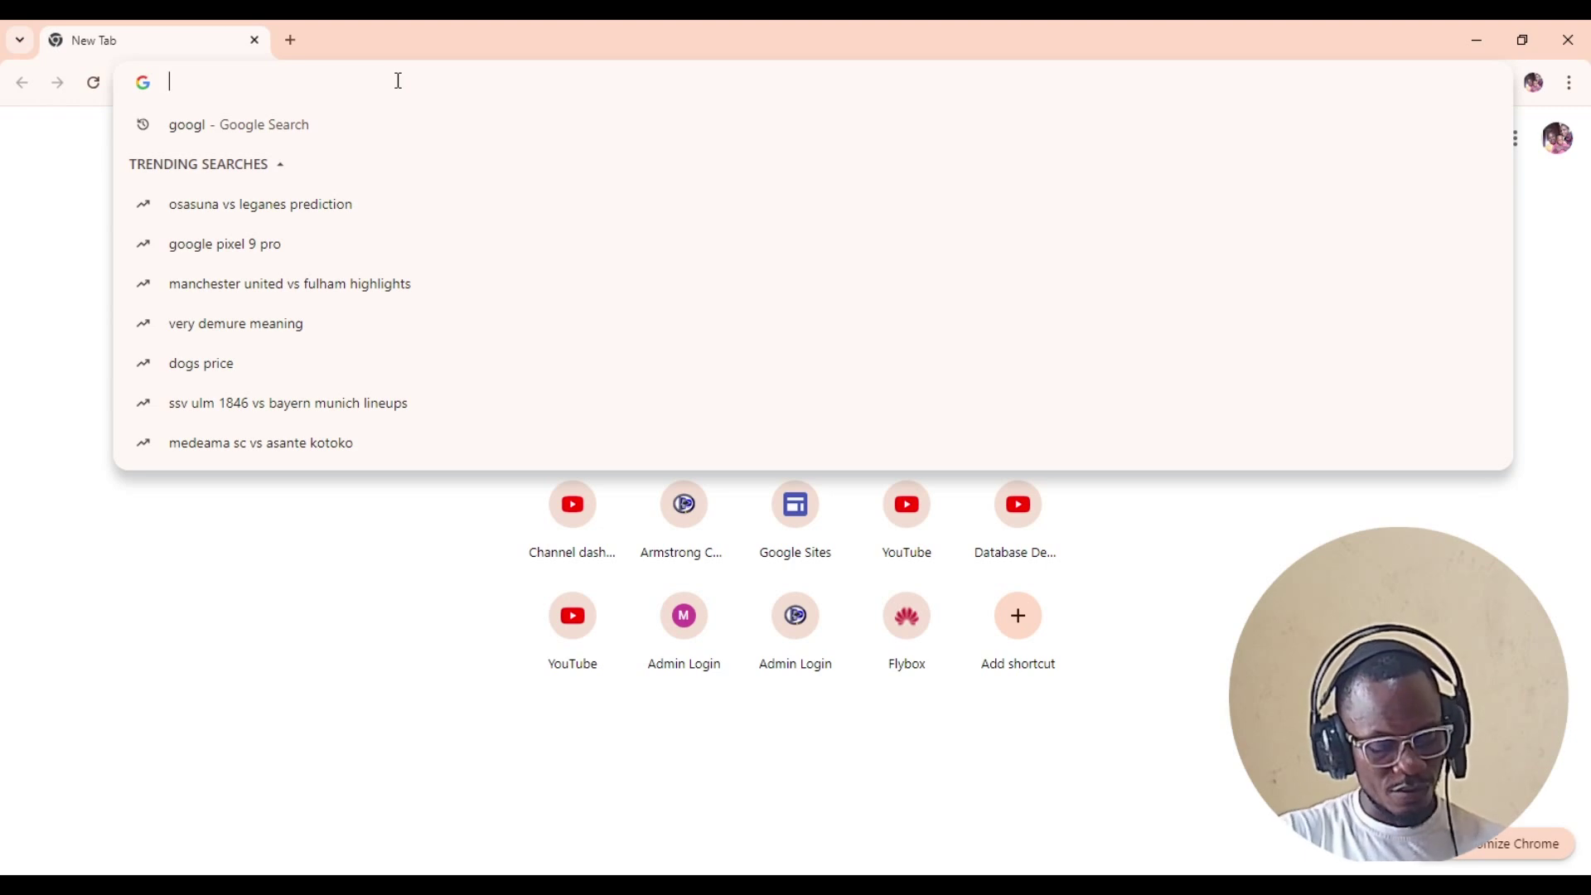
# Go to sites.google.com and create a new blank site.
pyautogui.write('v')
pyautogui.press('Escape')
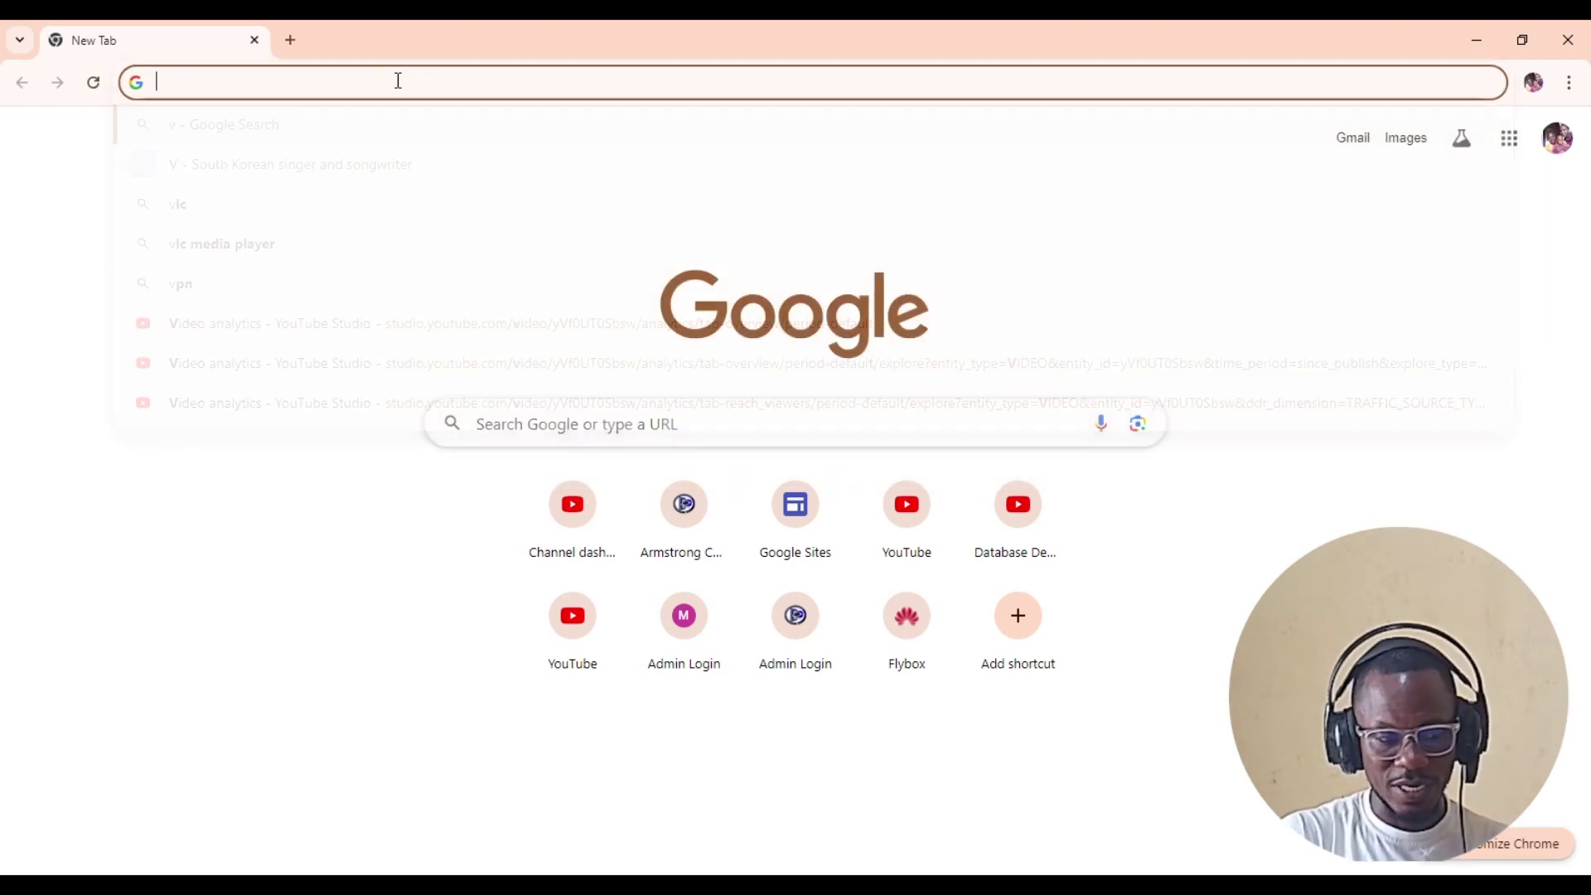
pyautogui.write('sites.google.com')
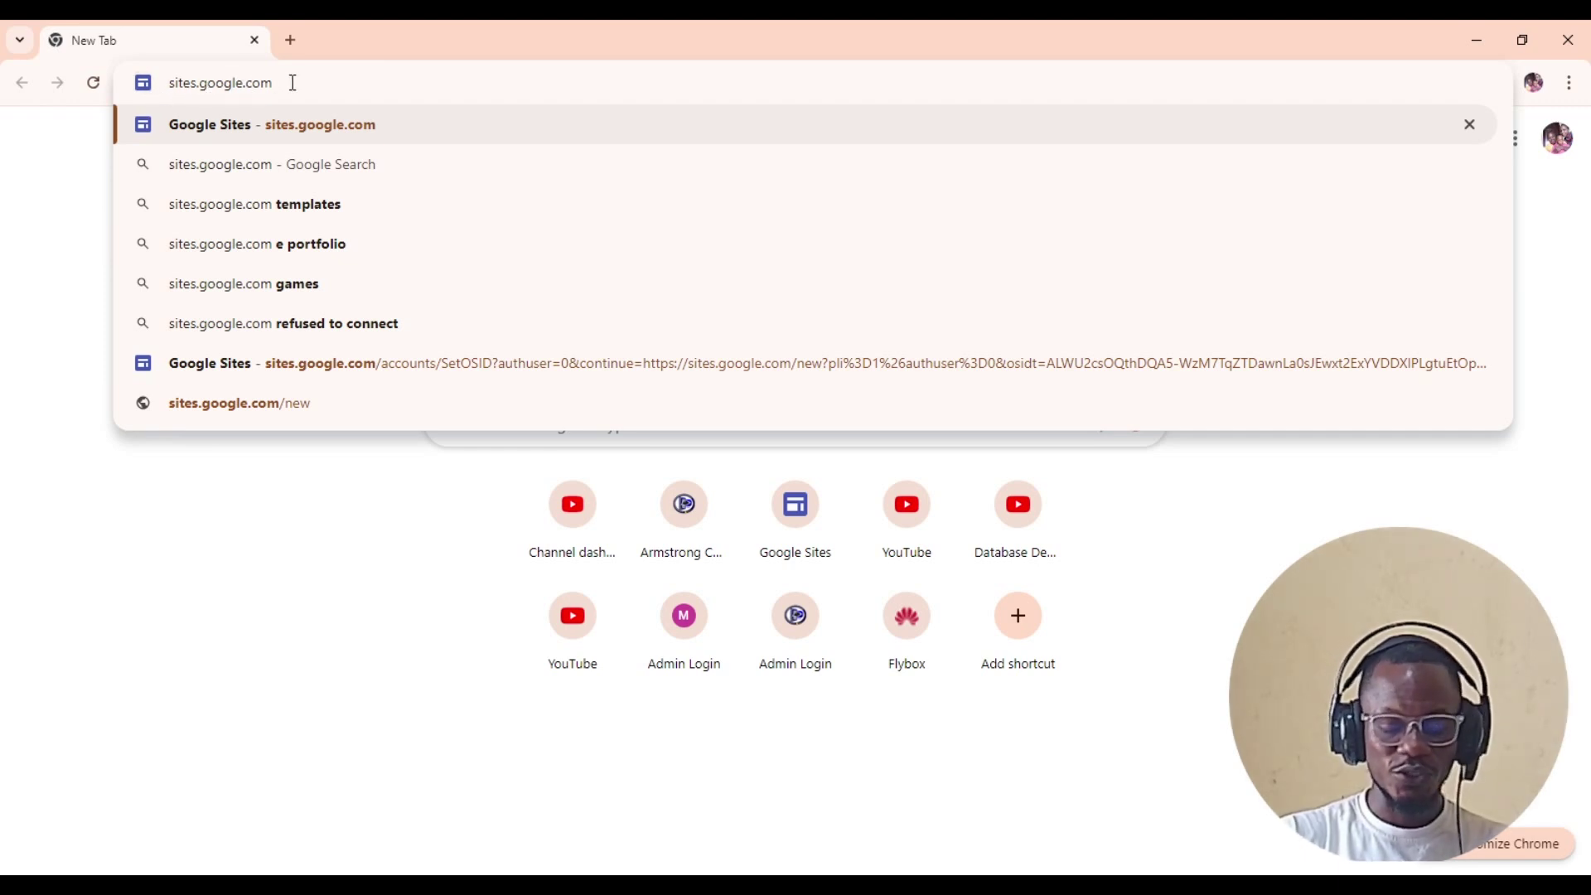
pyautogui.press('Return')
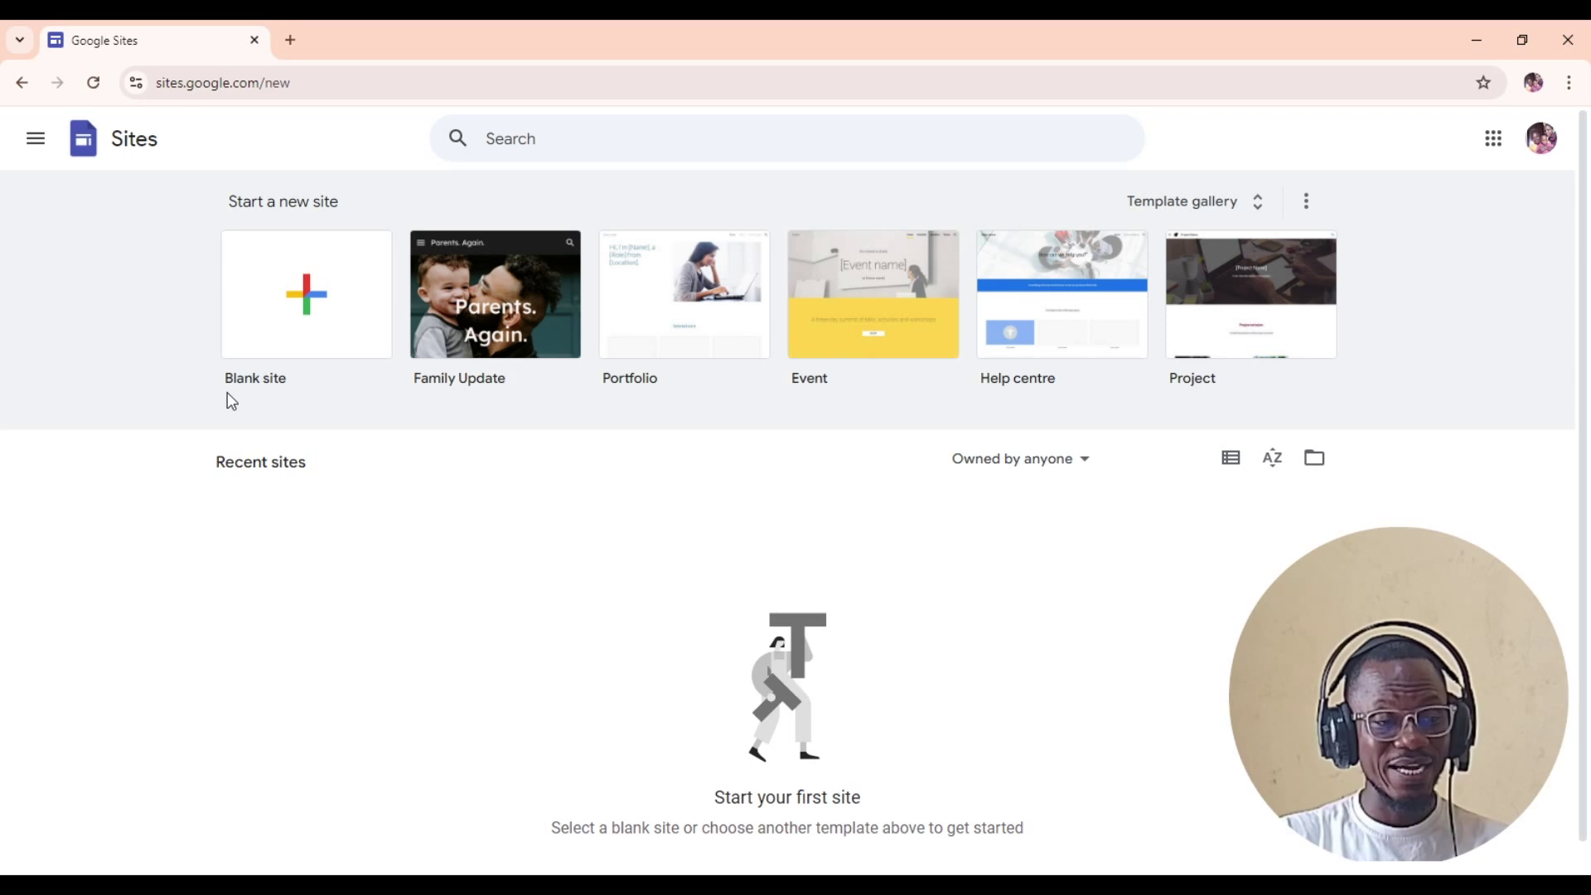
pyautogui.click(307, 296)
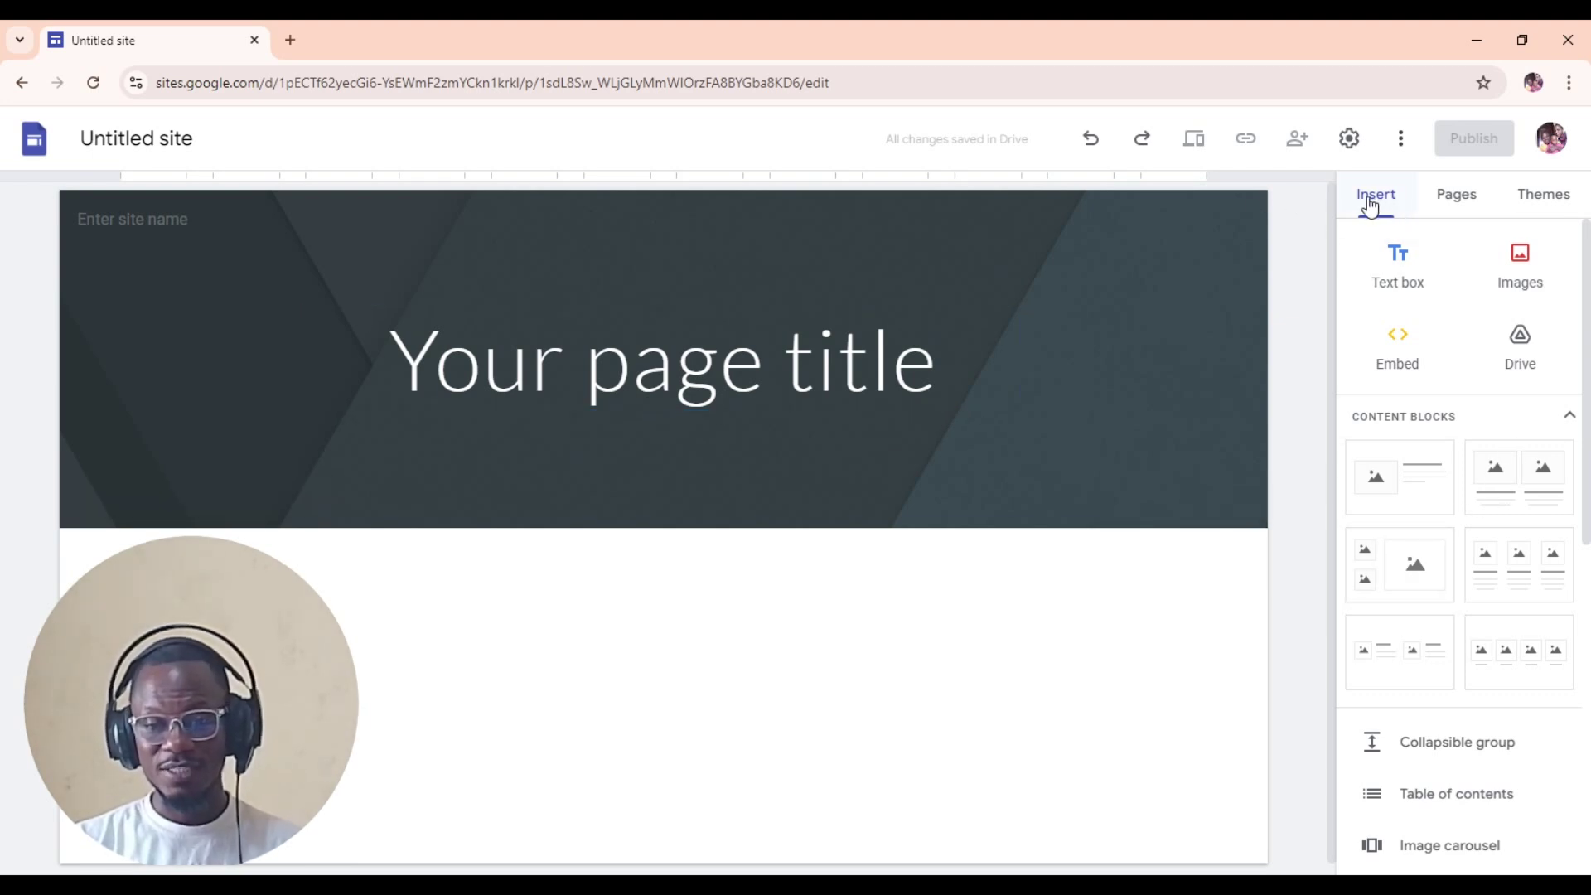
# Examine the site editor's page list, the available themes and the insertable content elements.
pyautogui.click(1458, 200)
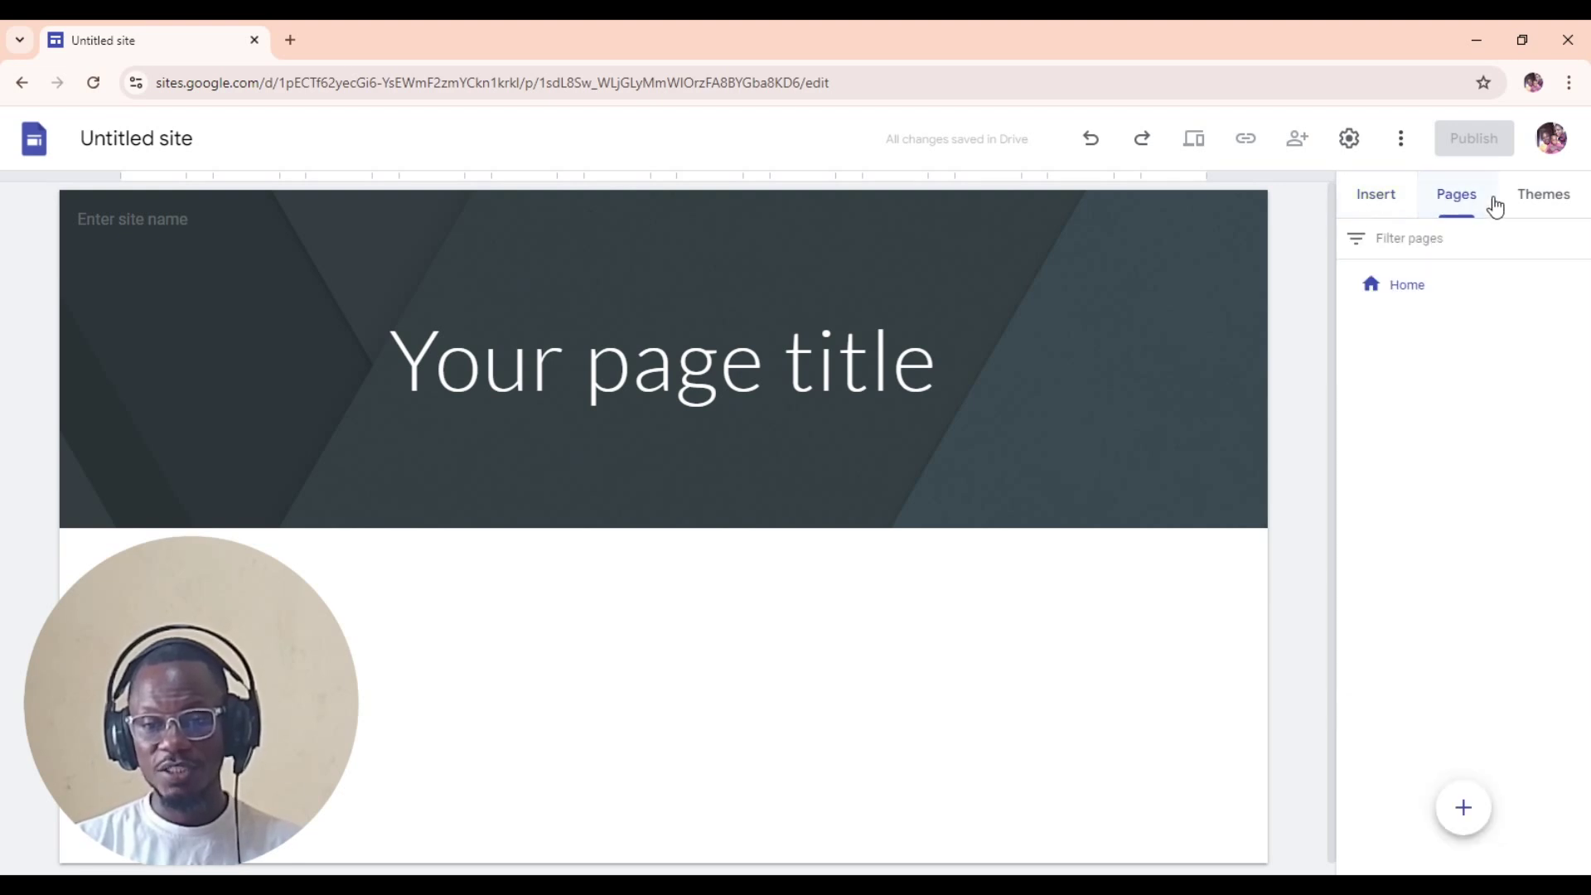
pyautogui.click(1544, 199)
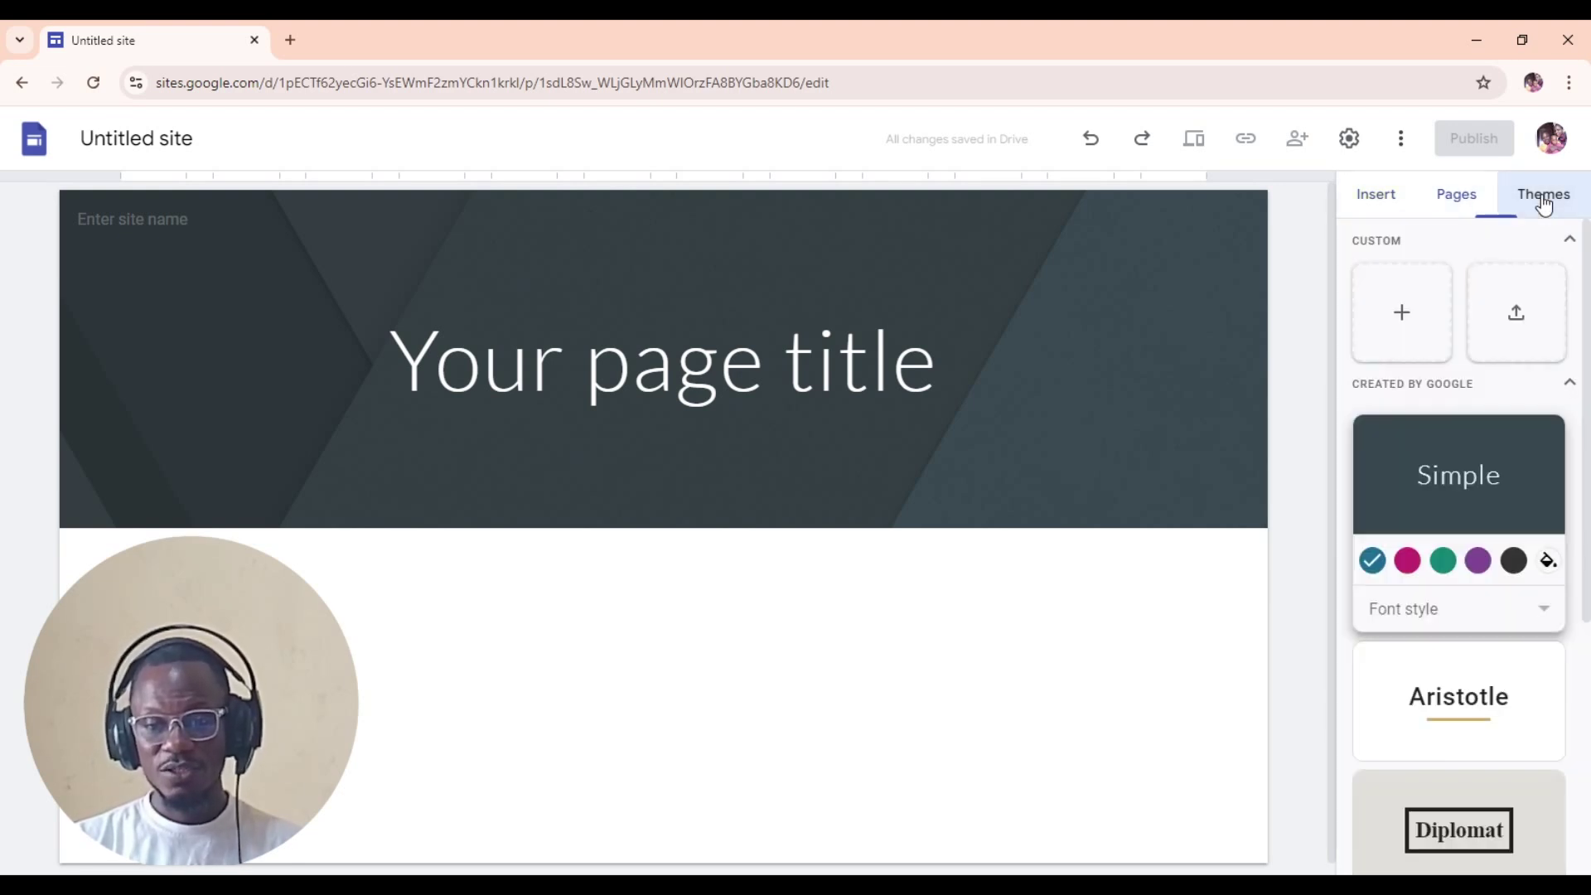
pyautogui.scroll(-5, 1459, 431)
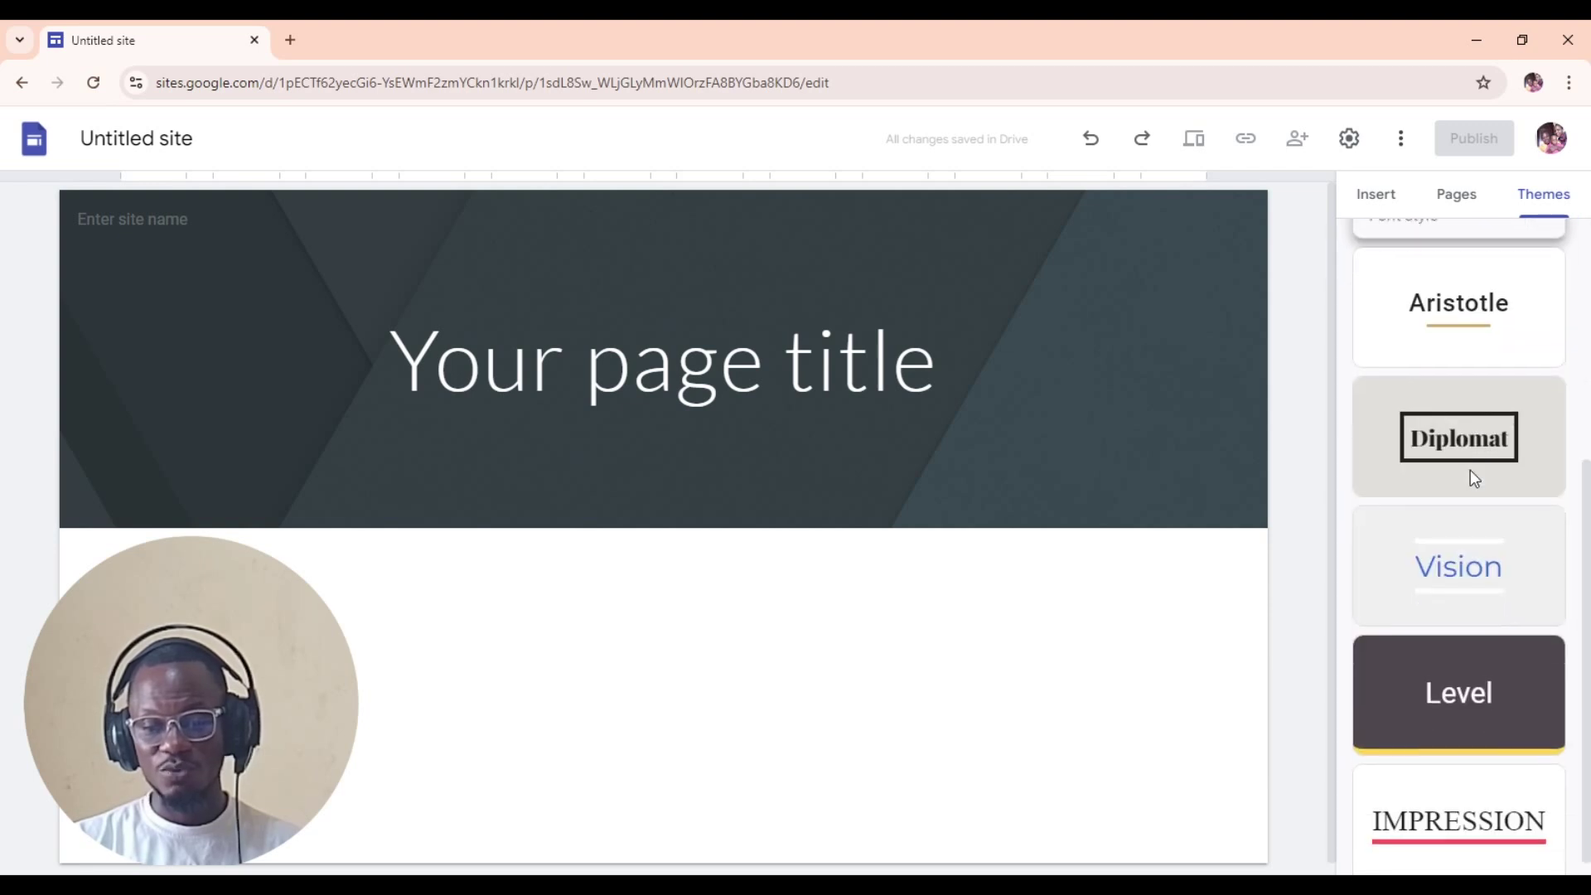
pyautogui.scroll(5, 1452, 672)
pyautogui.scroll(1, 1463, 646)
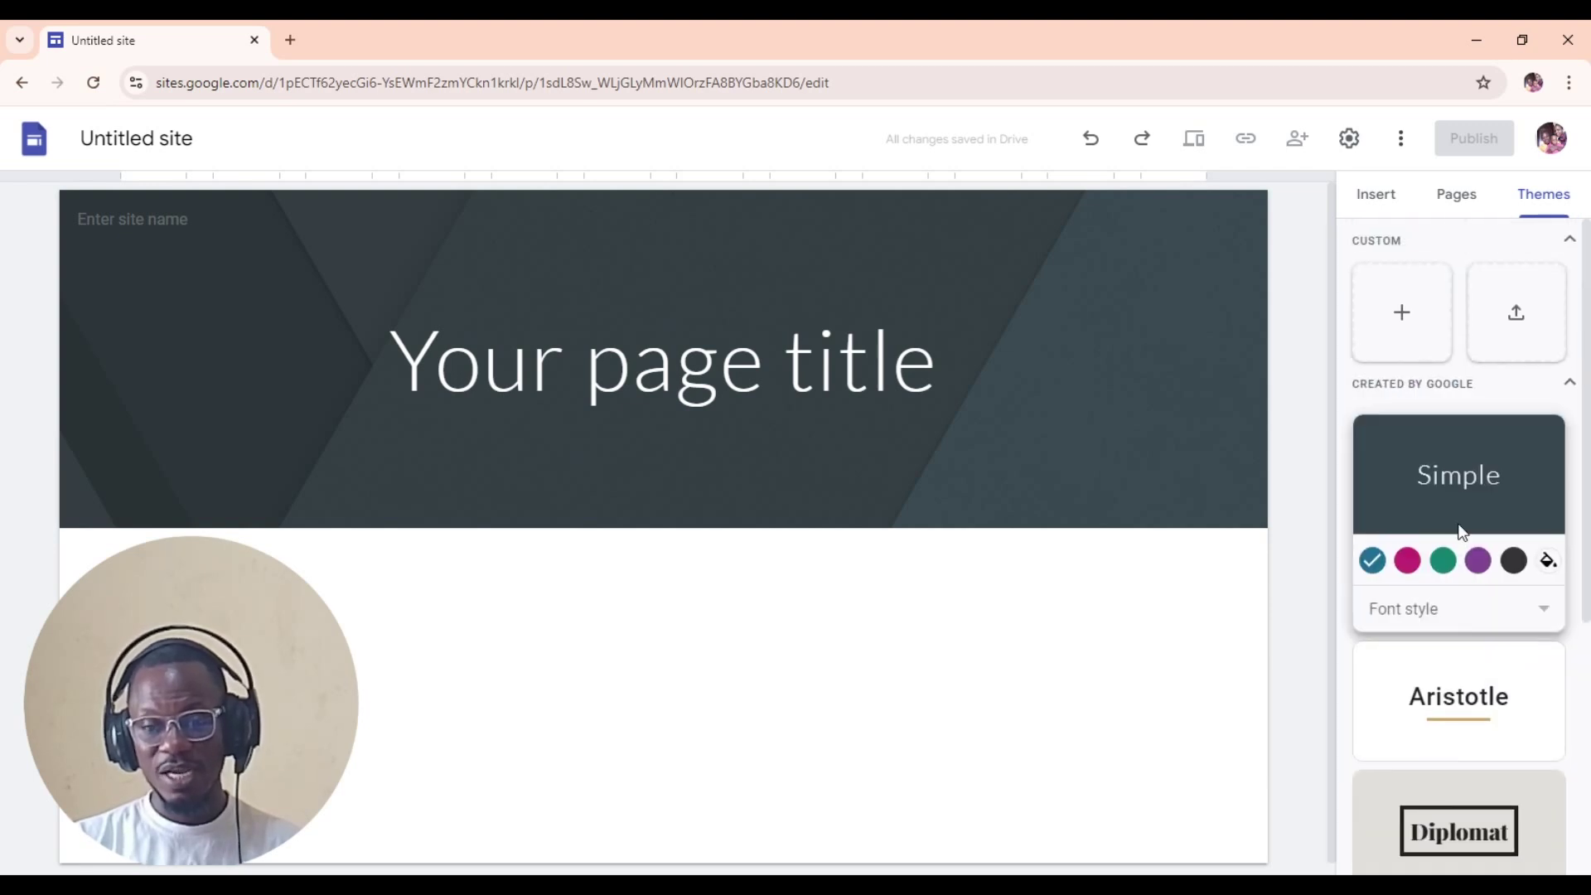
pyautogui.click(1373, 201)
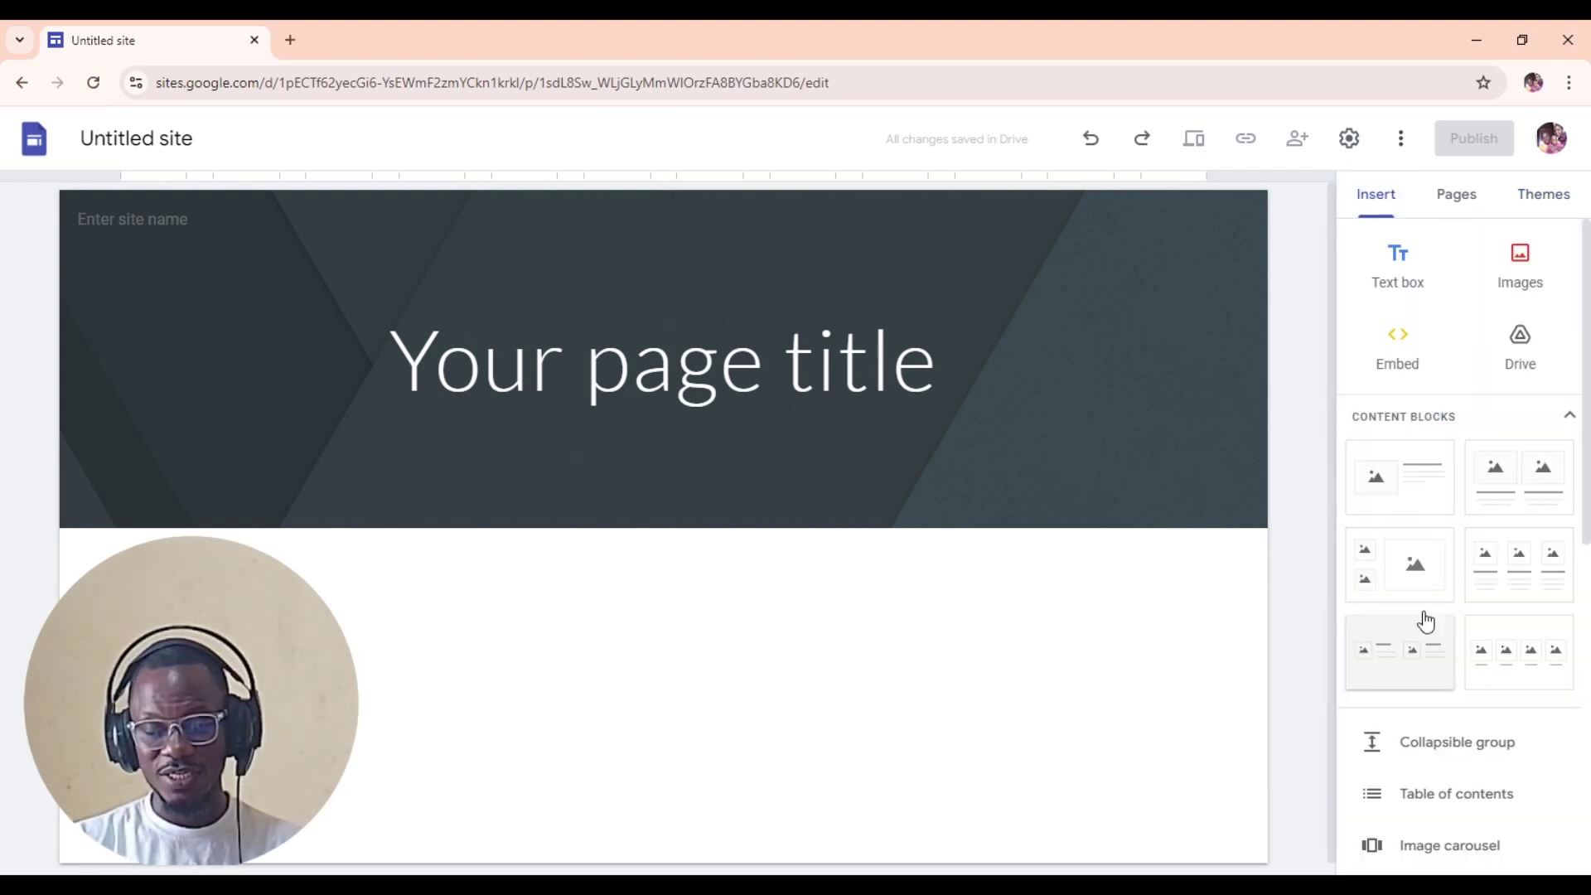
pyautogui.scroll(-8, 1431, 597)
pyautogui.scroll(8, 1438, 643)
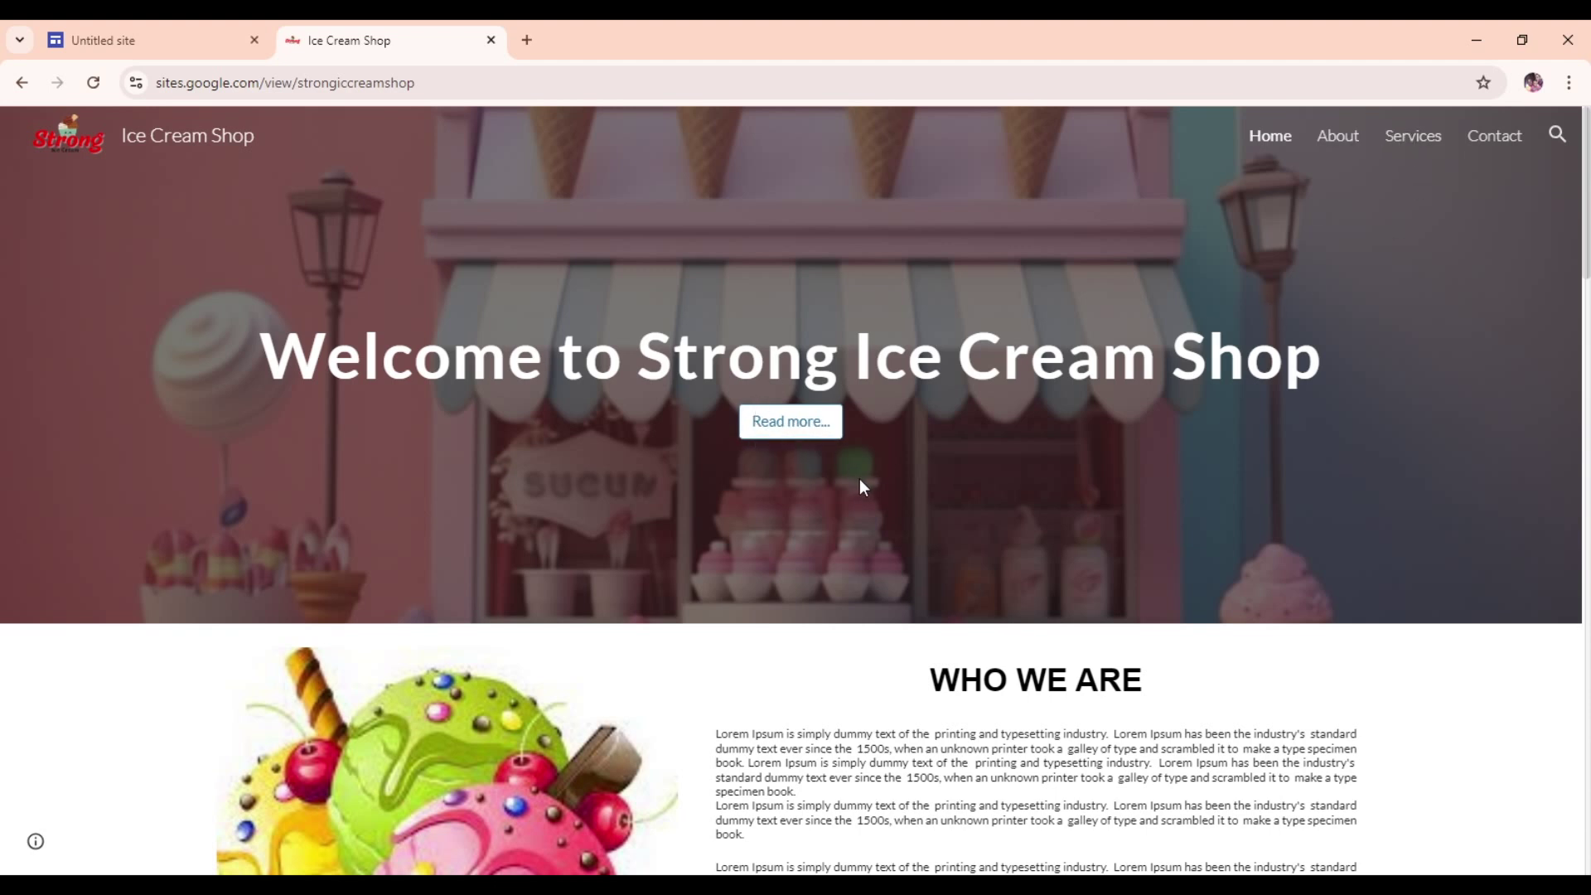
# Examine the published Ice Cream Shop example site, including its About page, the home header and the Who We Are section.
pyautogui.click(794, 425)
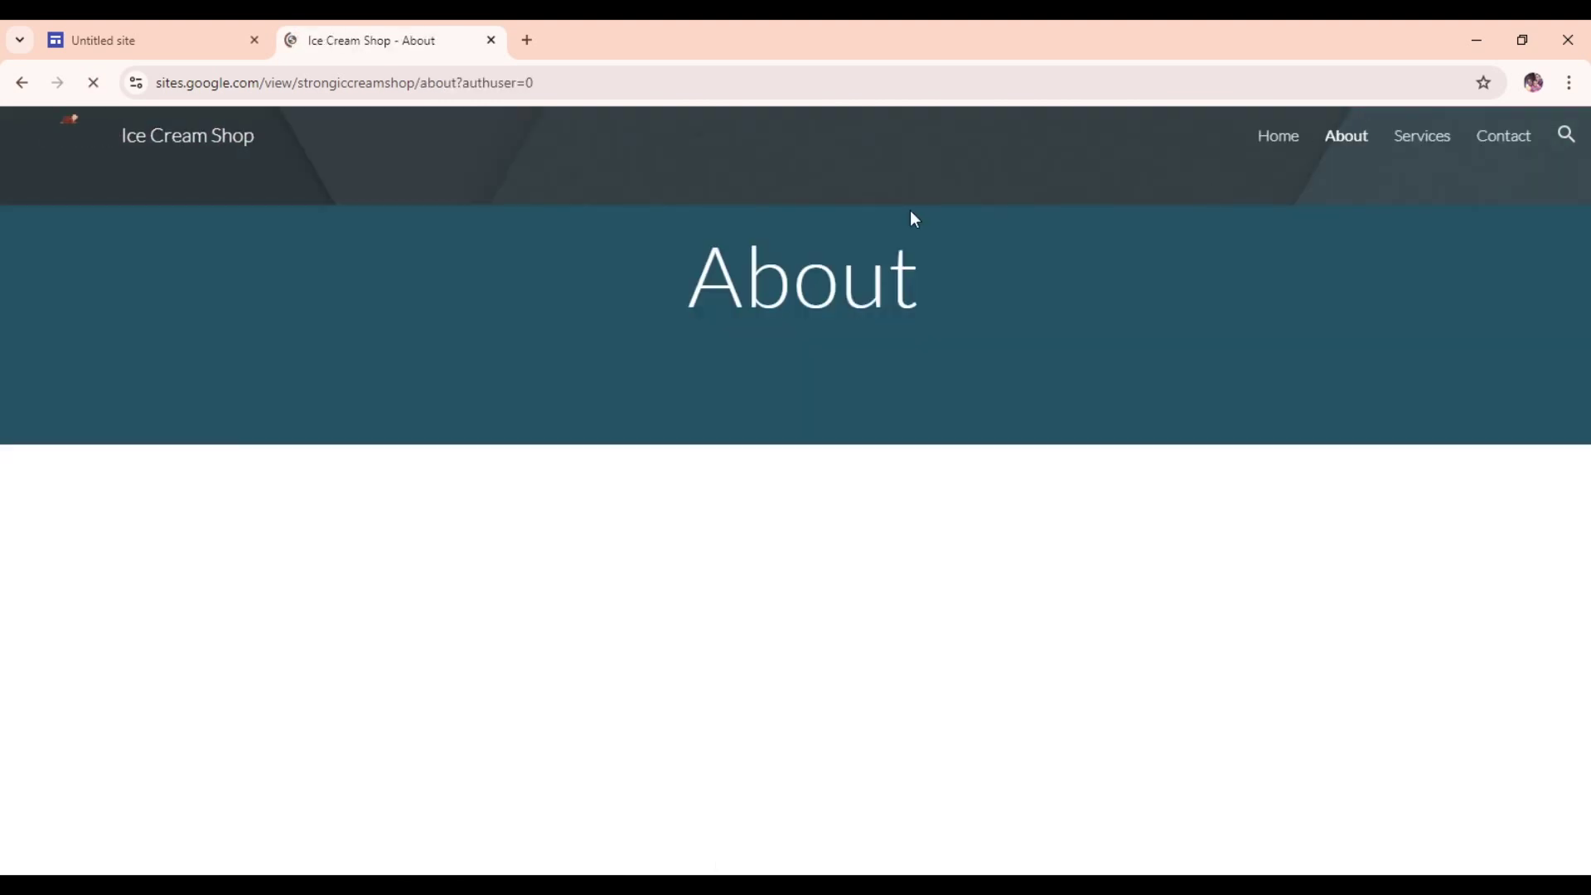
pyautogui.click(1275, 139)
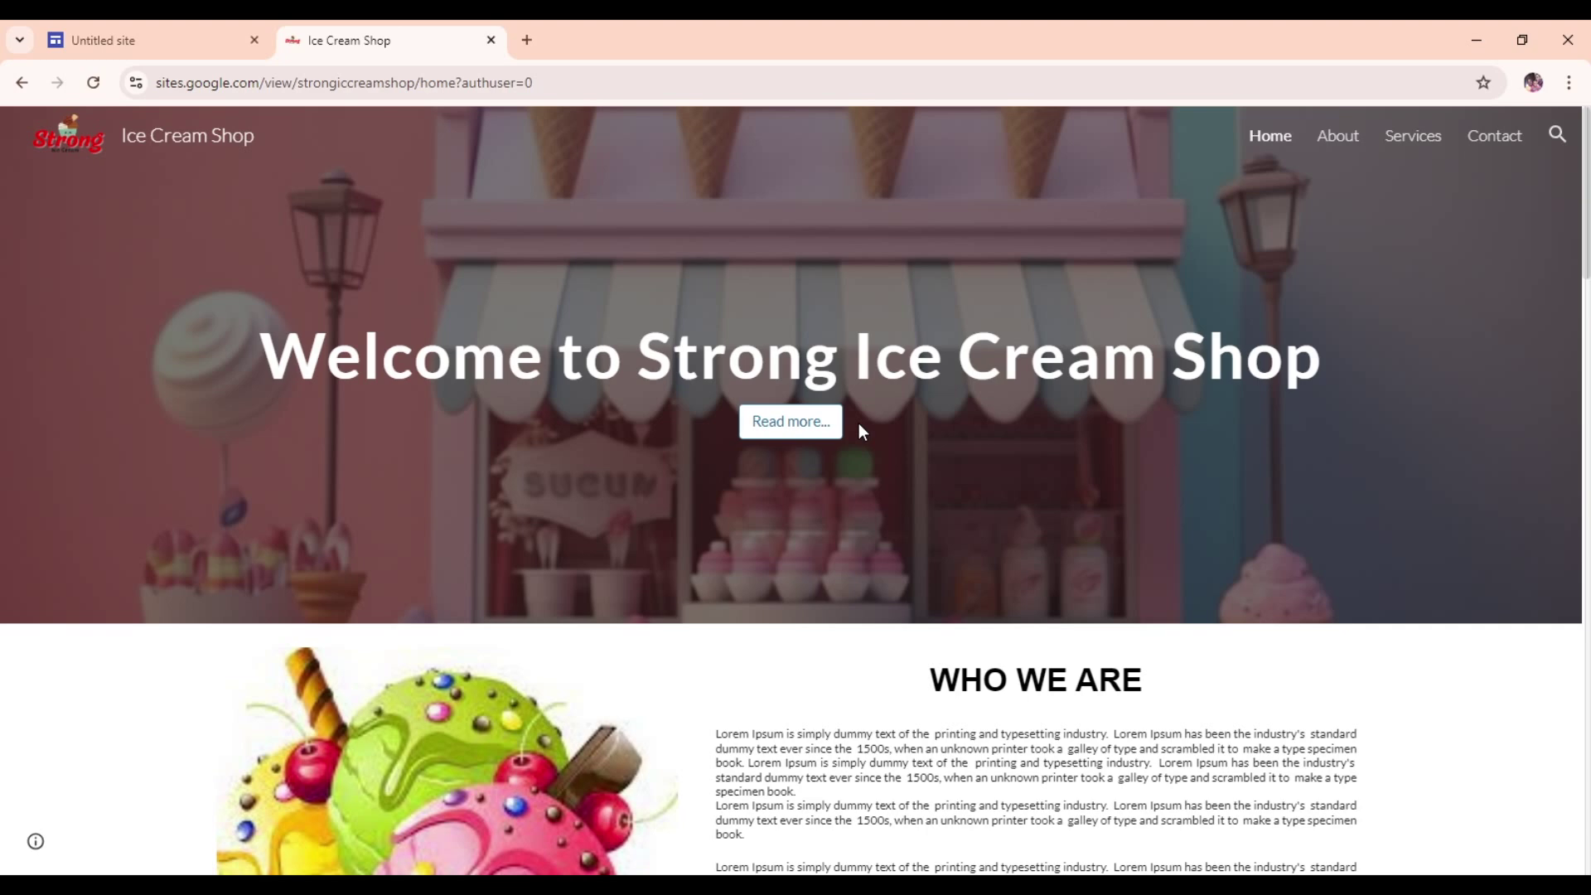
pyautogui.scroll(-5, 1086, 440)
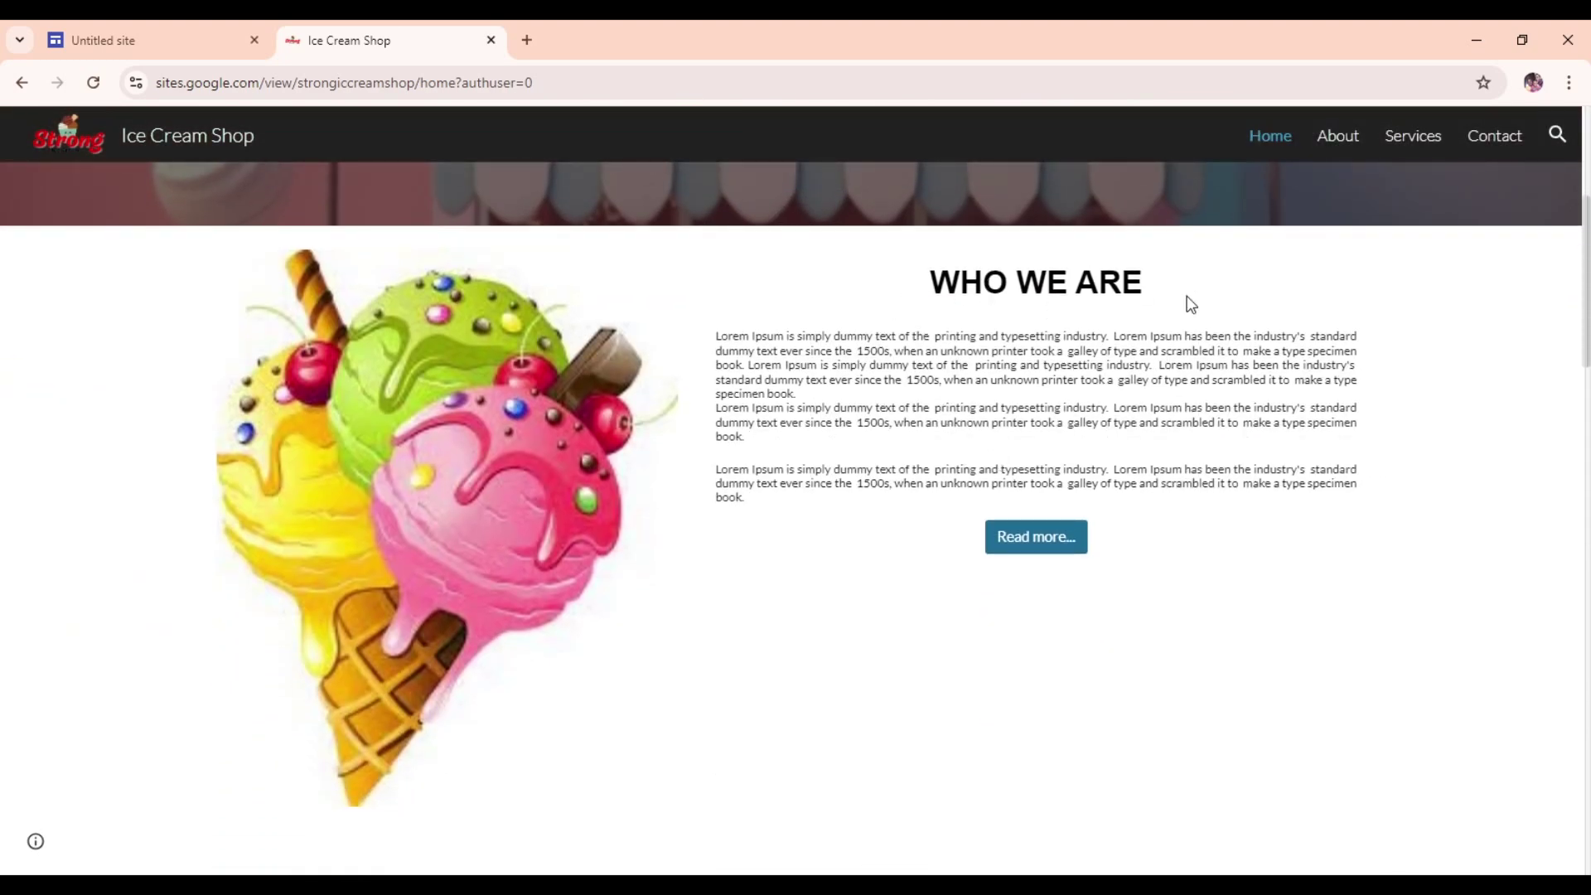
pyautogui.scroll(5, 997, 523)
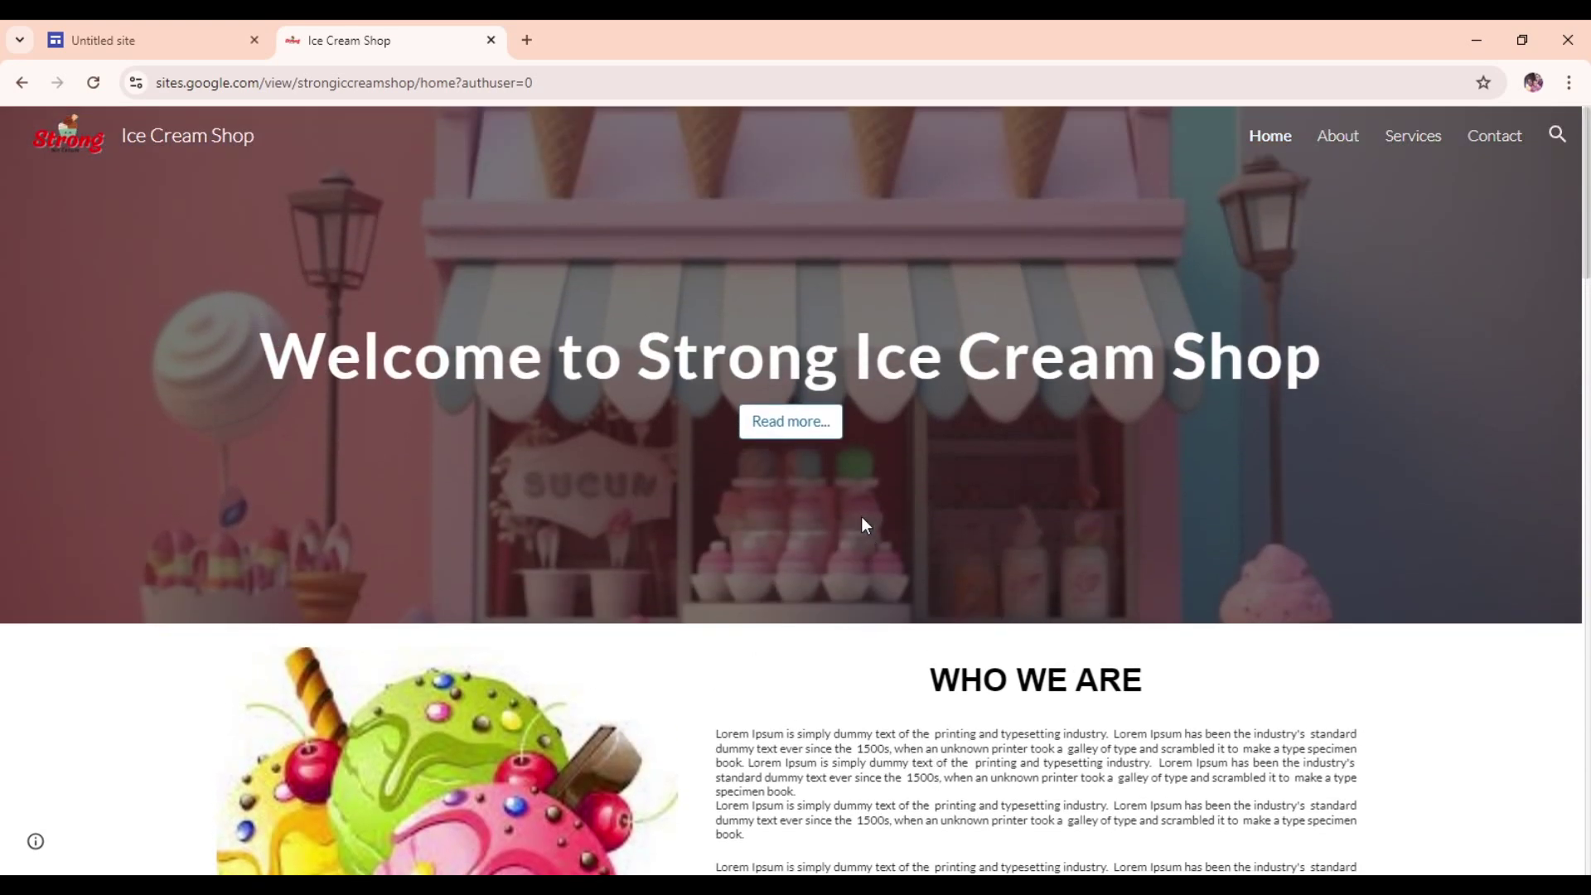
pyautogui.scroll(-5, 862, 515)
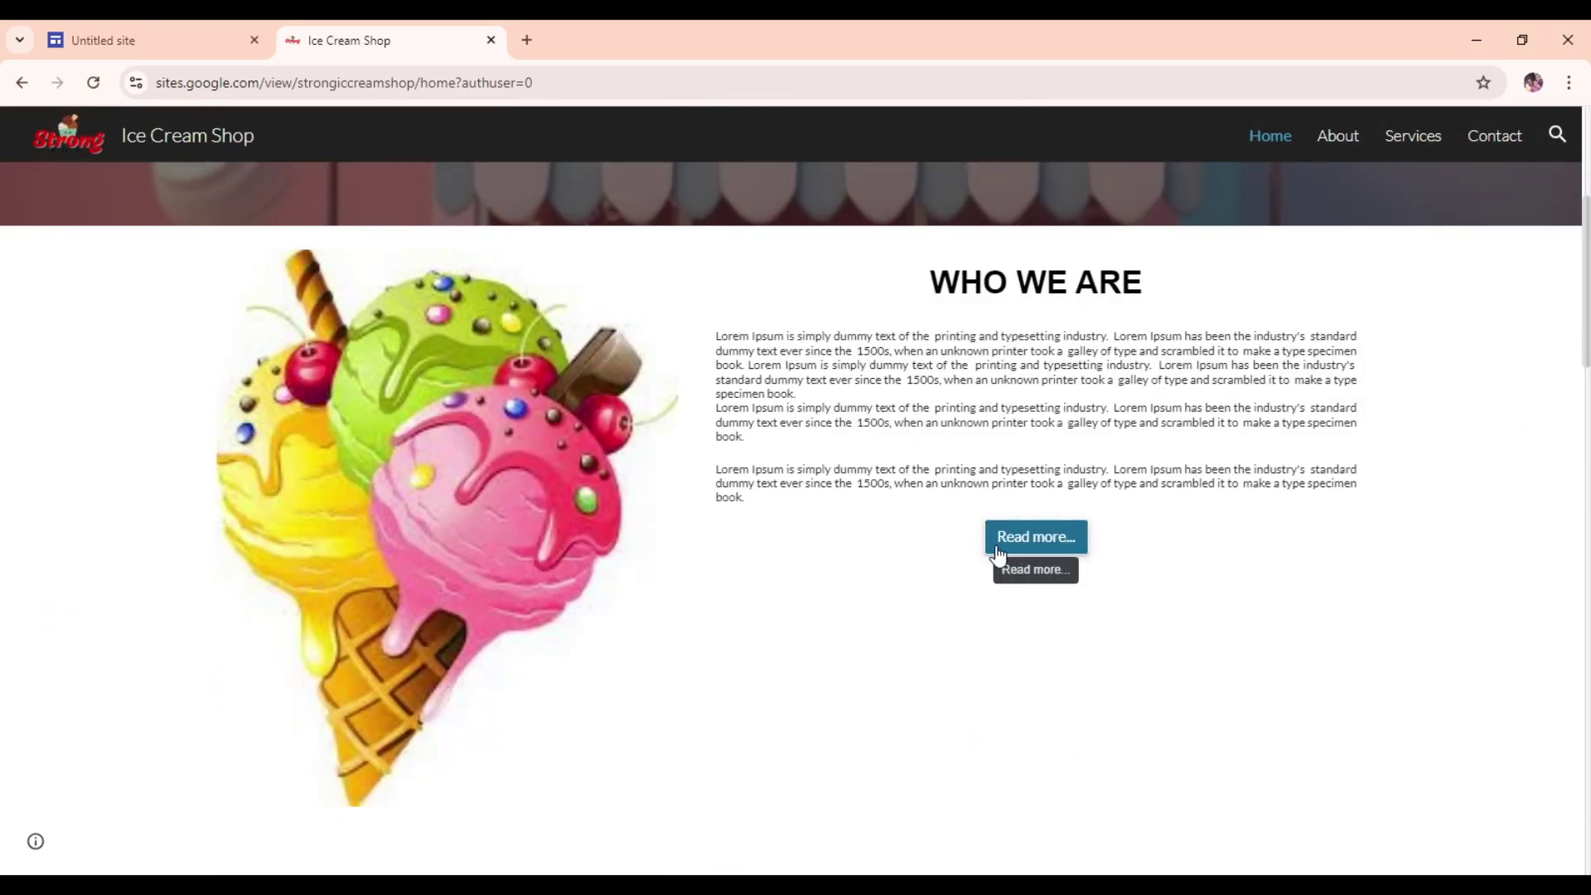
pyautogui.scroll(5, 986, 497)
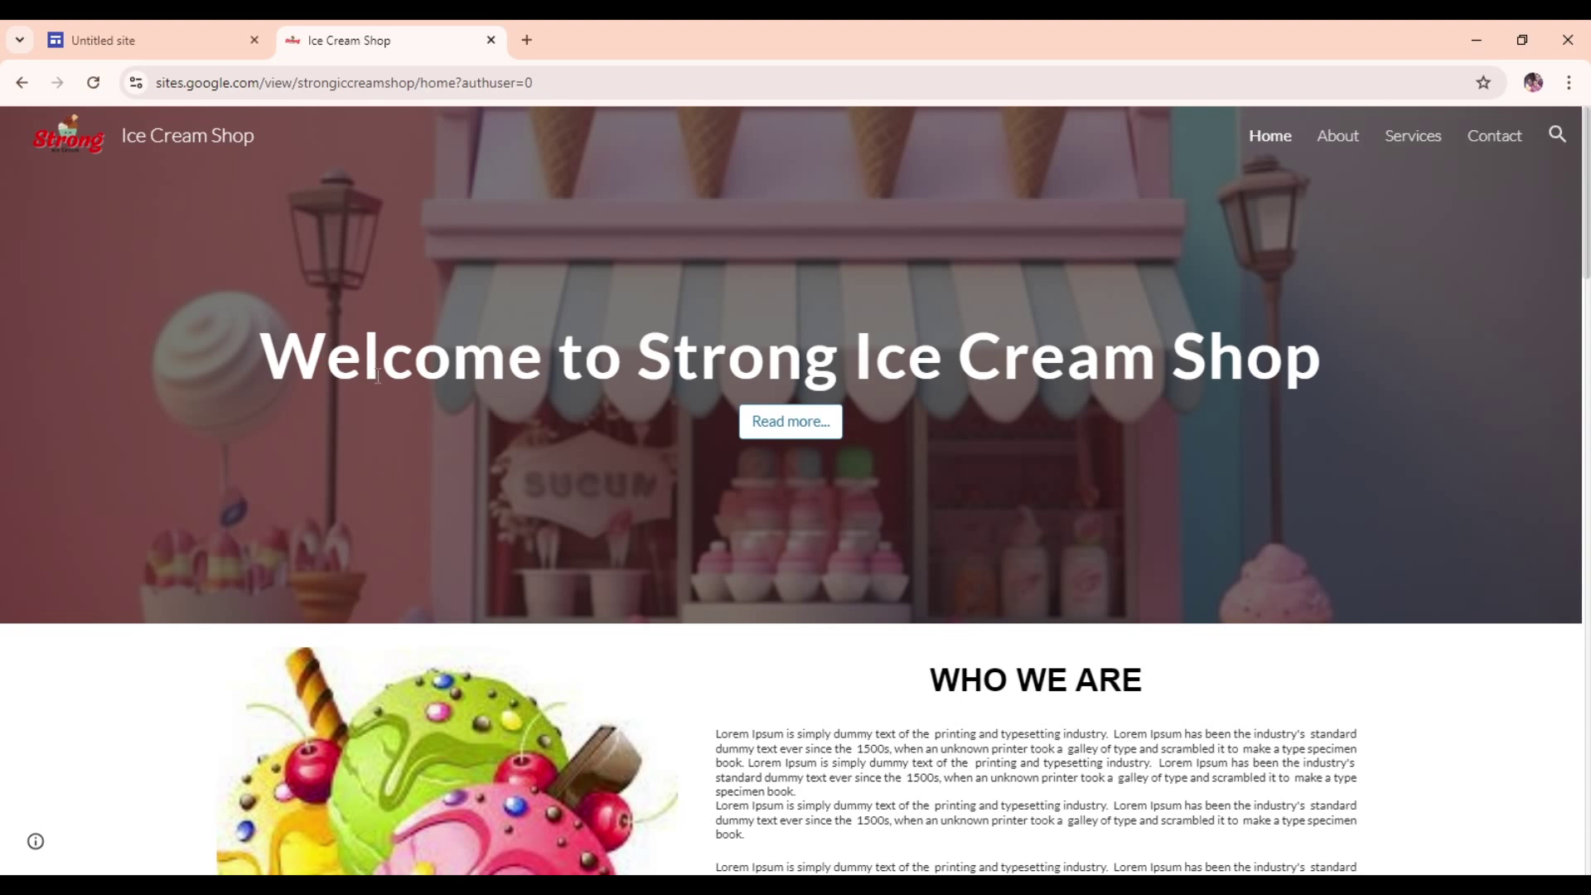
pyautogui.click(172, 38)
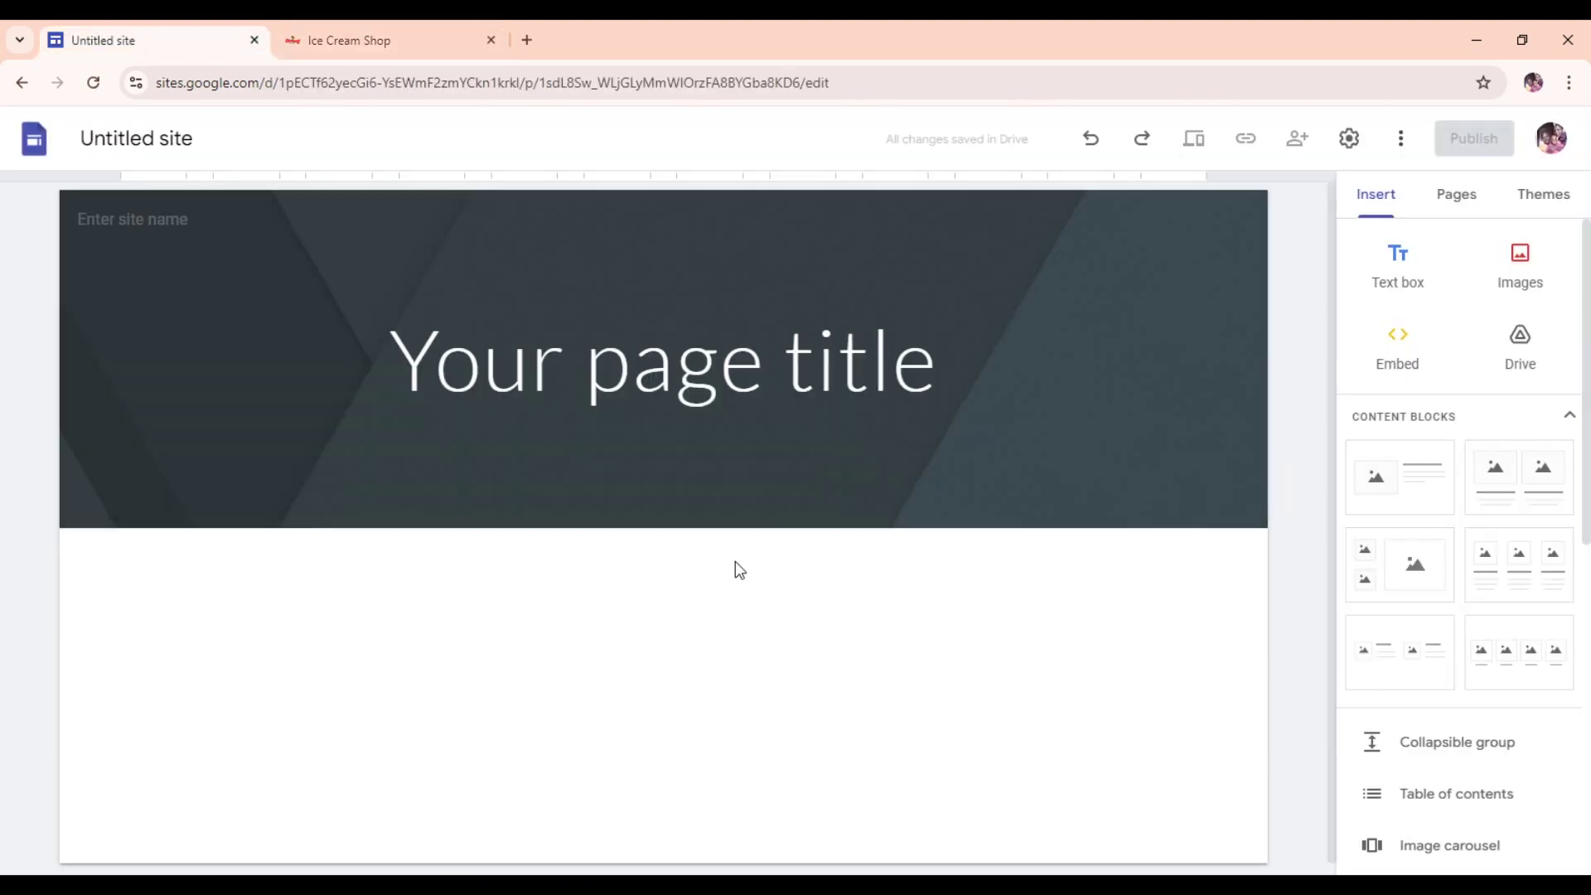
pyautogui.click(414, 43)
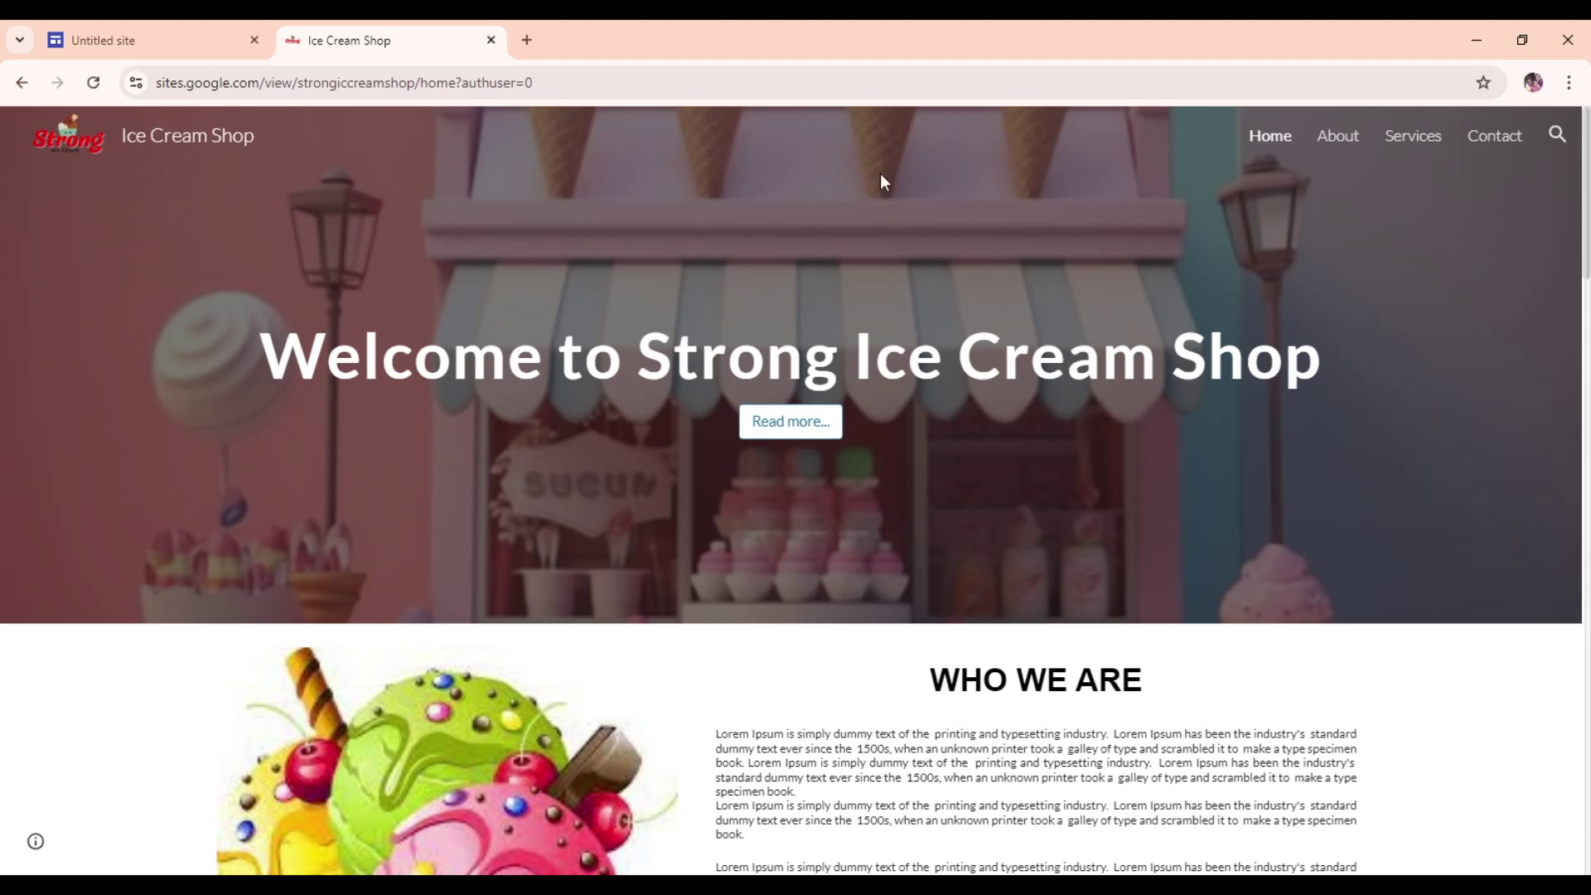
# Return to the untitled site and set the home page header type to Large banner, trying Cover as well.
pyautogui.click(102, 37)
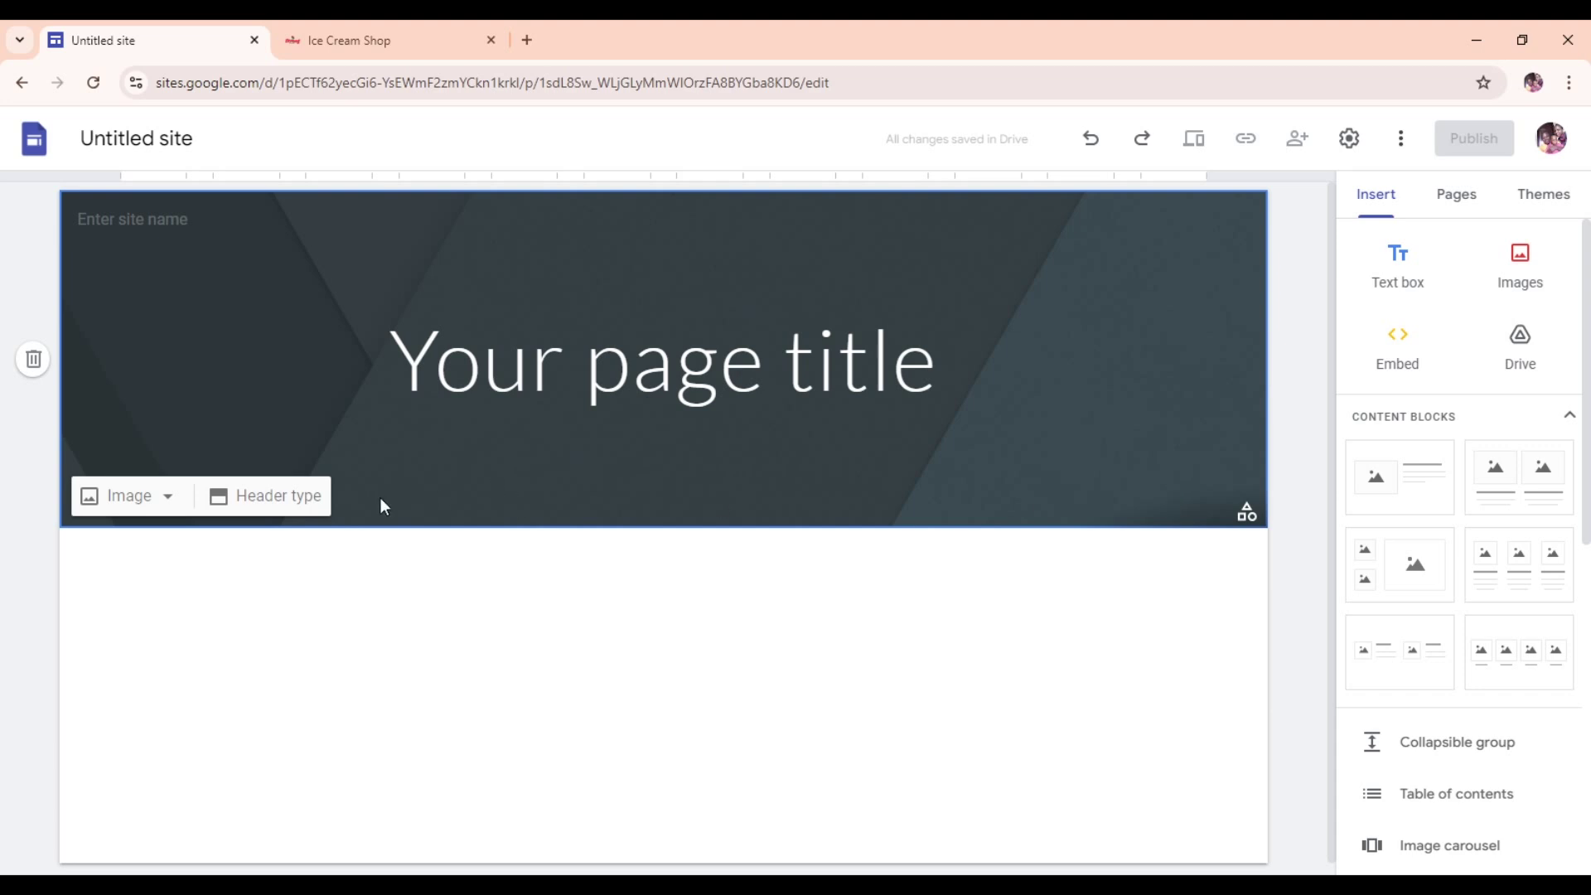
pyautogui.click(296, 500)
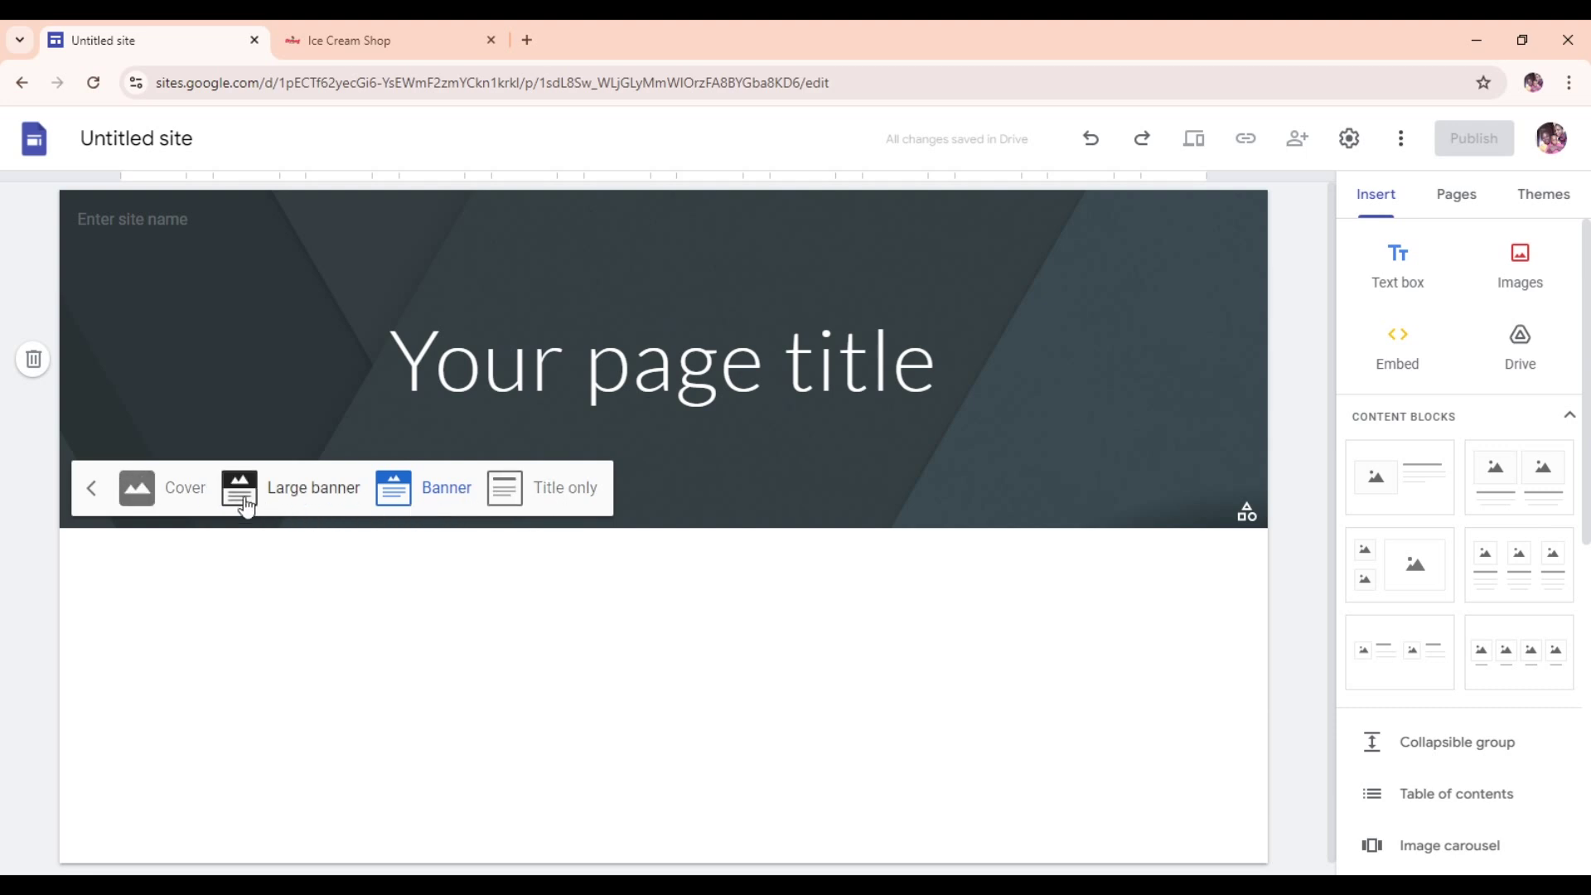
pyautogui.click(299, 496)
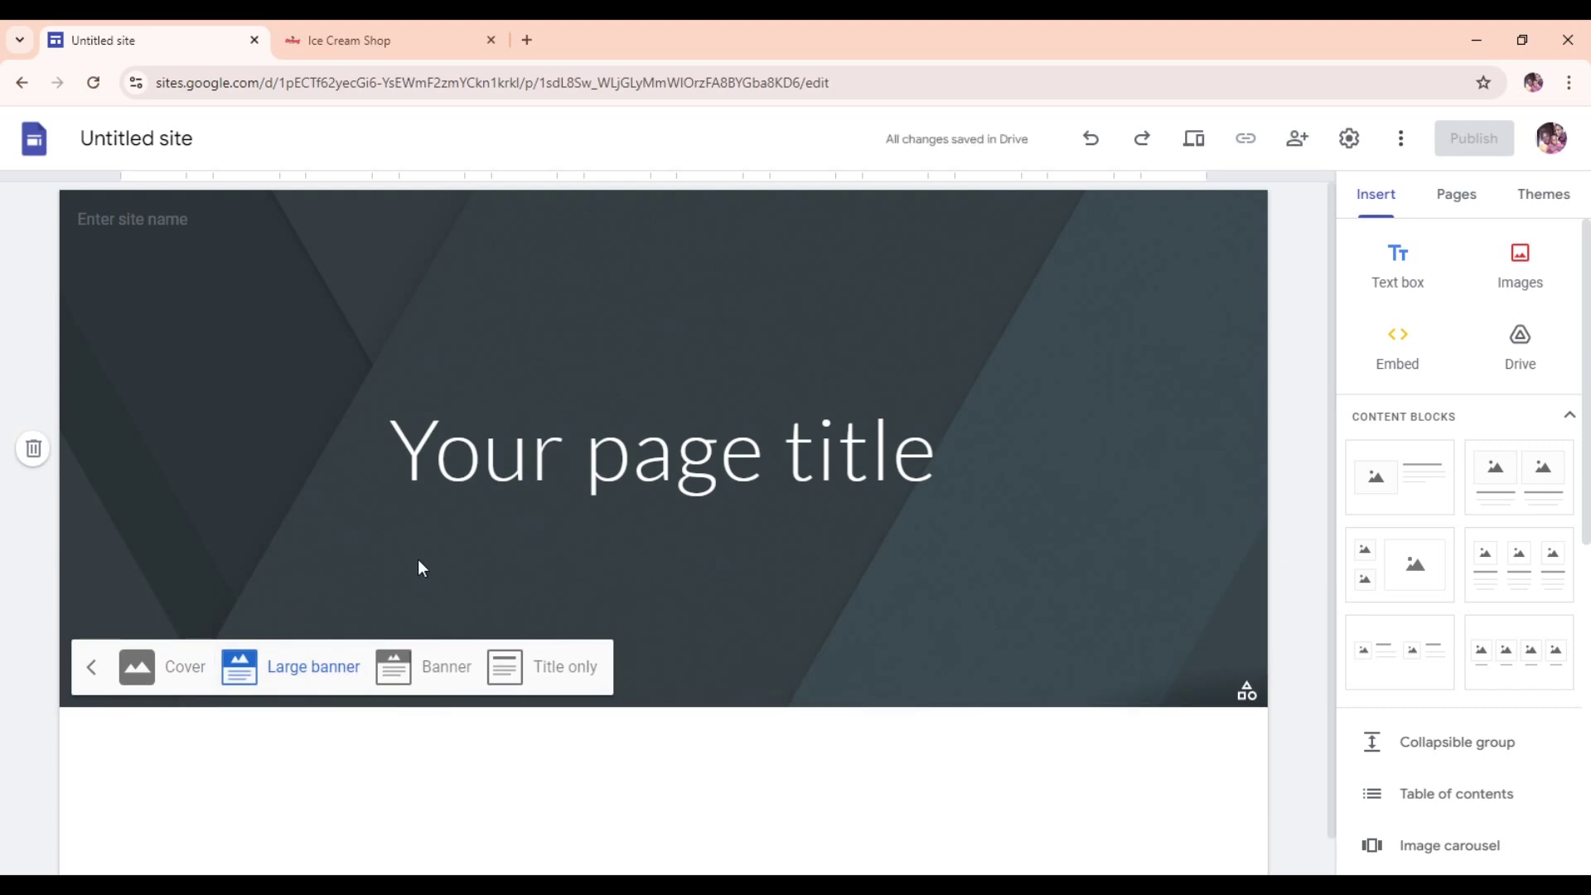
pyautogui.click(138, 668)
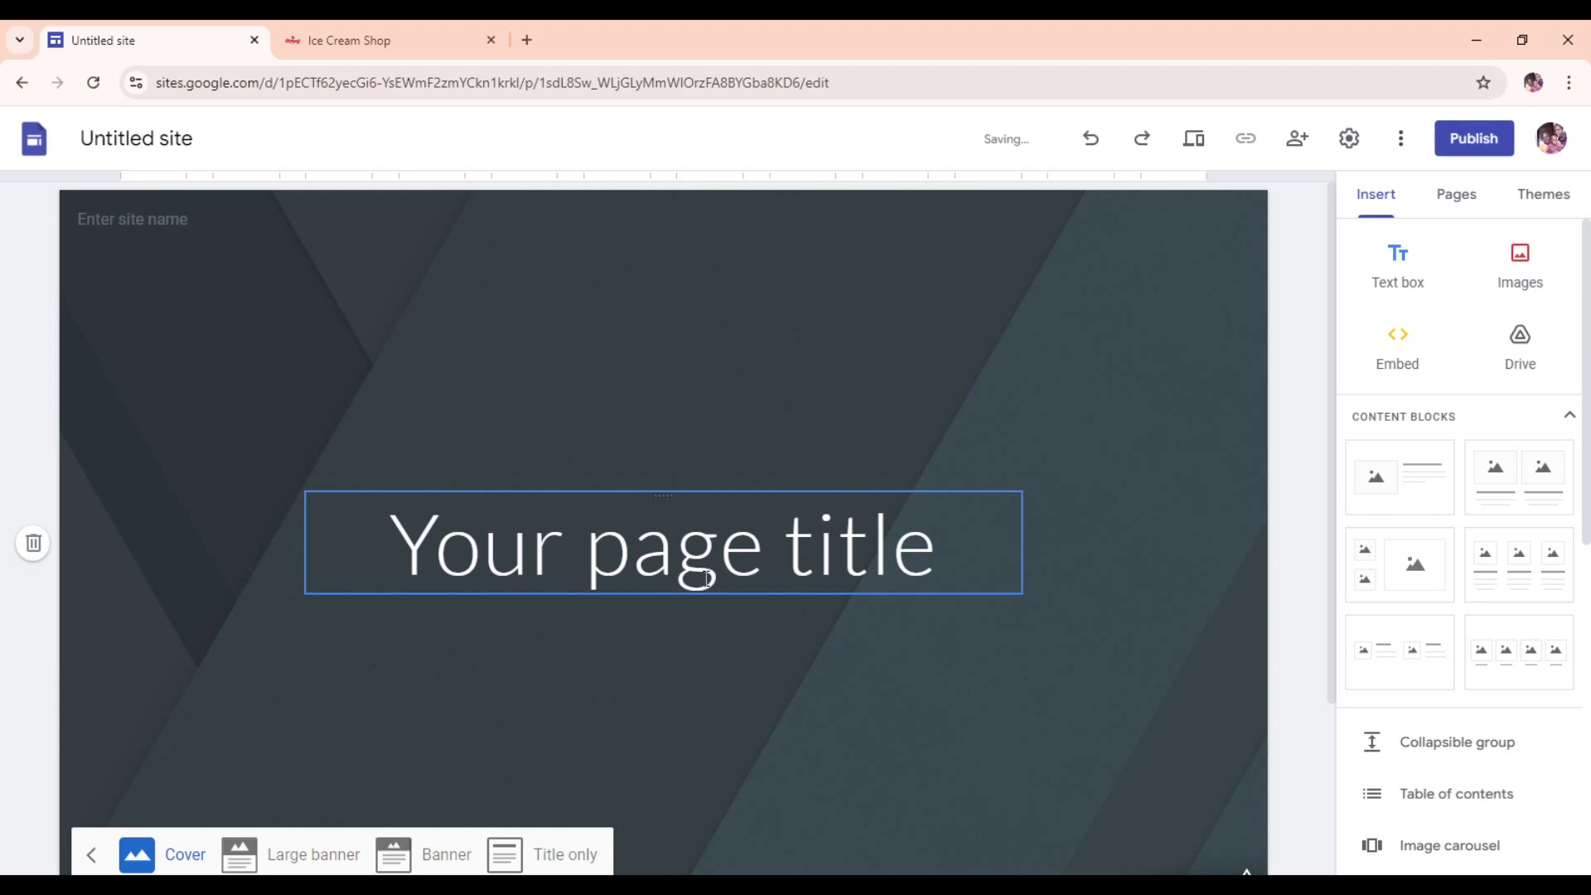
pyautogui.click(280, 862)
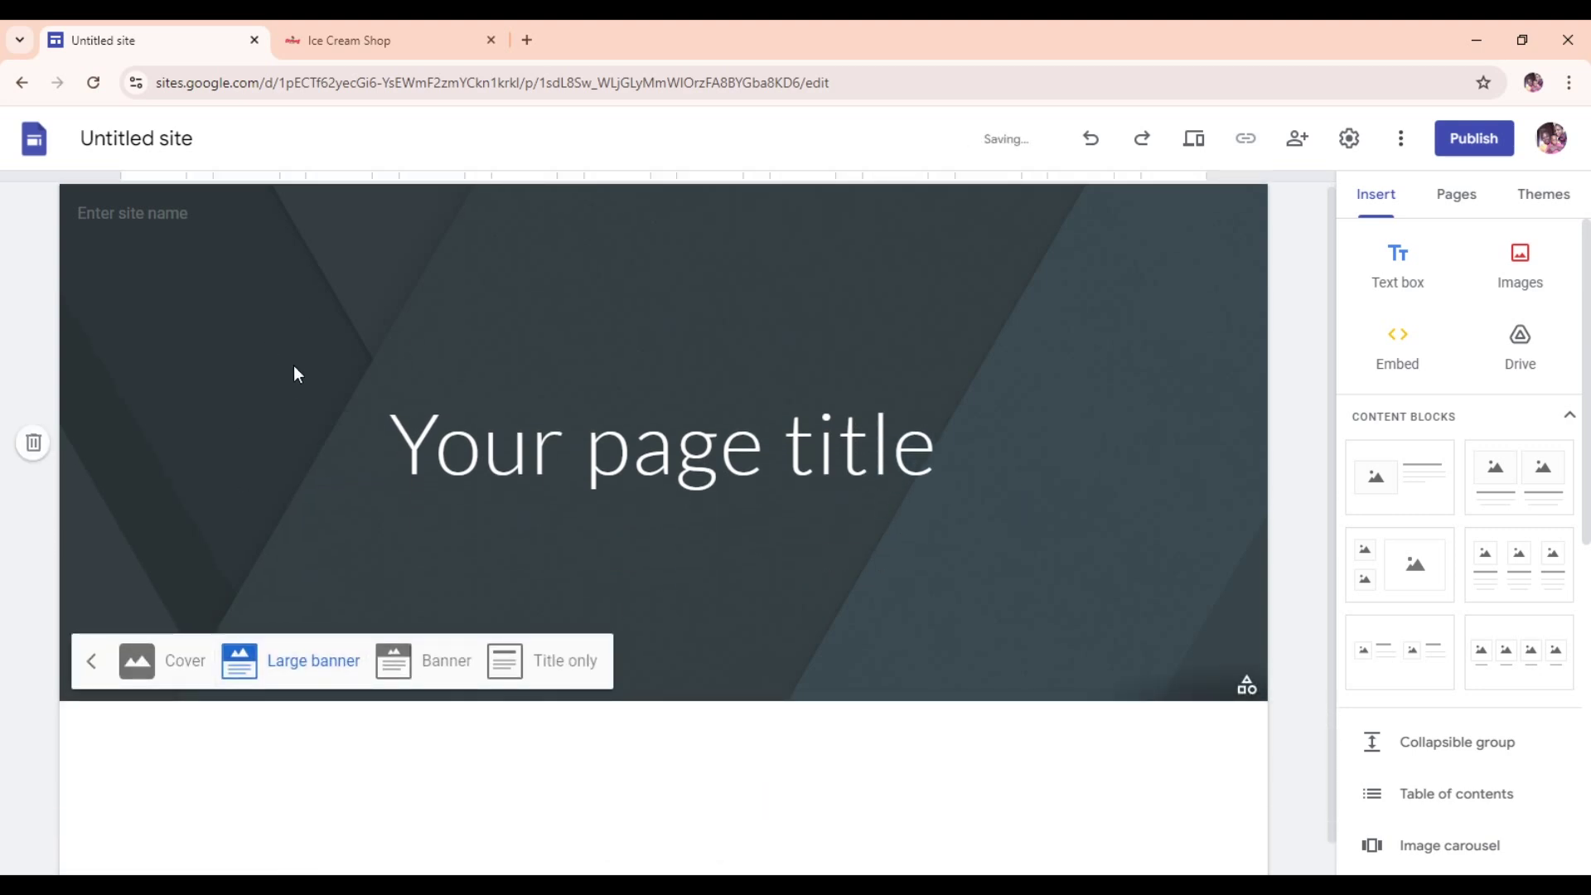
# Upload the image "strong Ice Cream Shop" from the imgs folder as the header background.
pyautogui.click(92, 662)
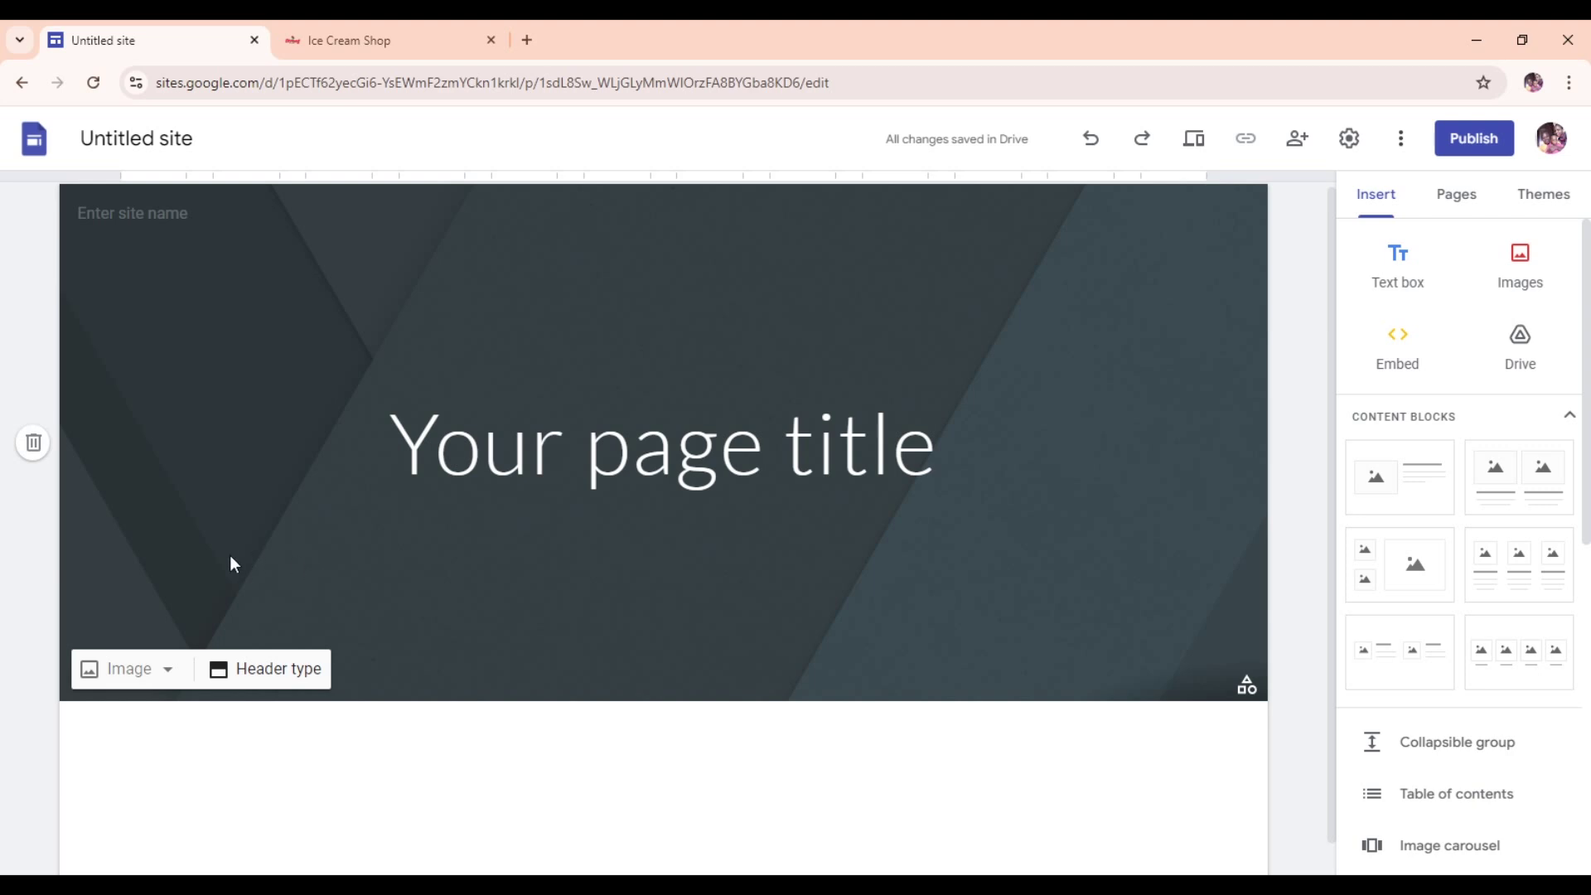
pyautogui.click(169, 676)
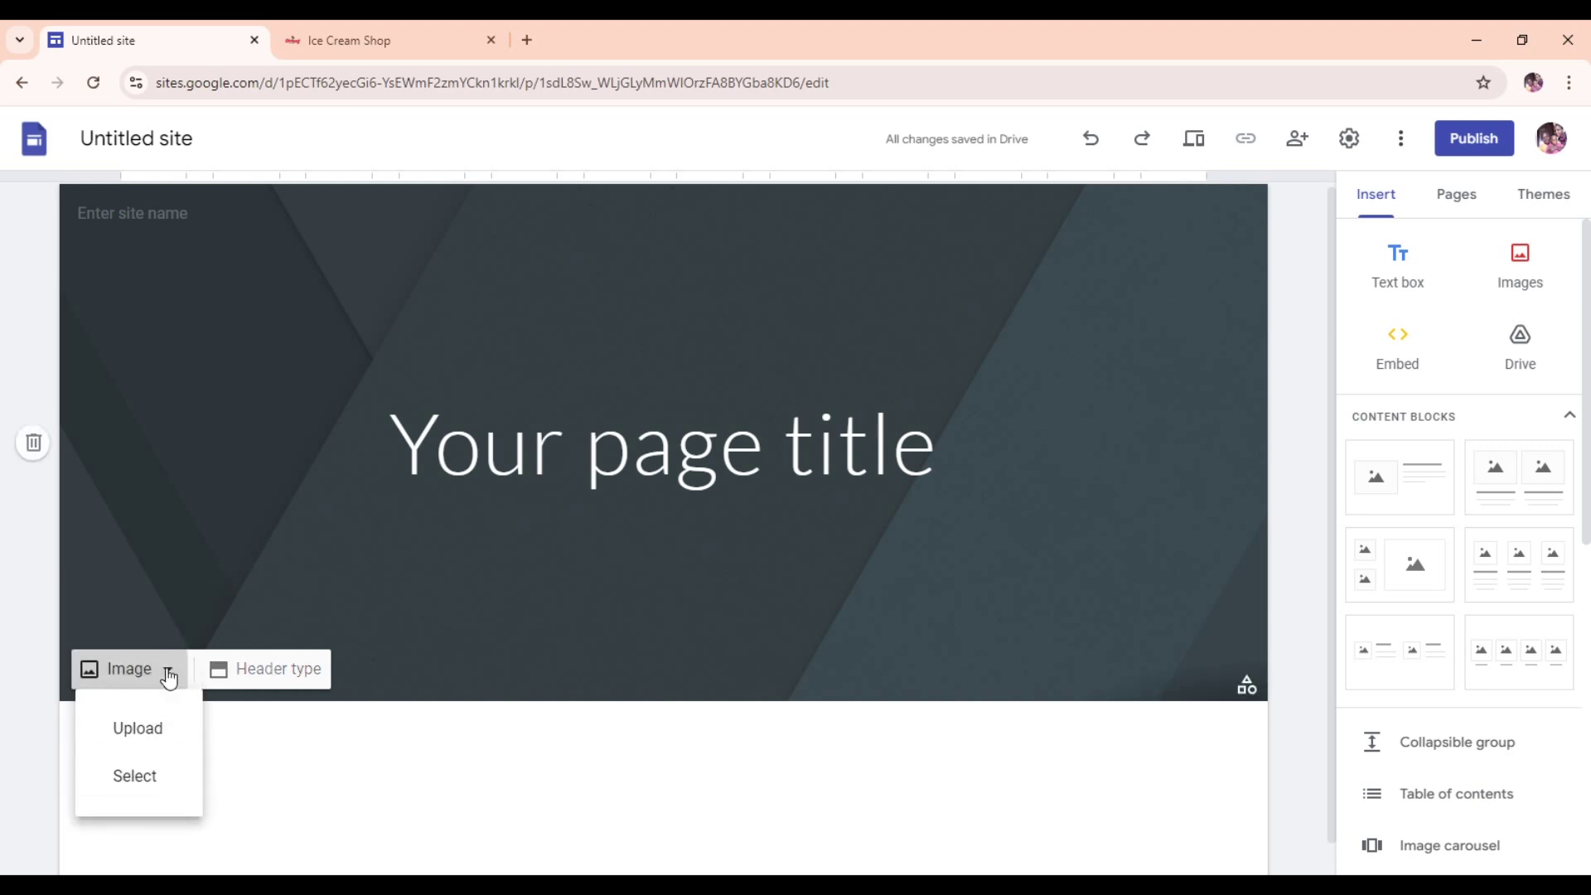
pyautogui.click(145, 733)
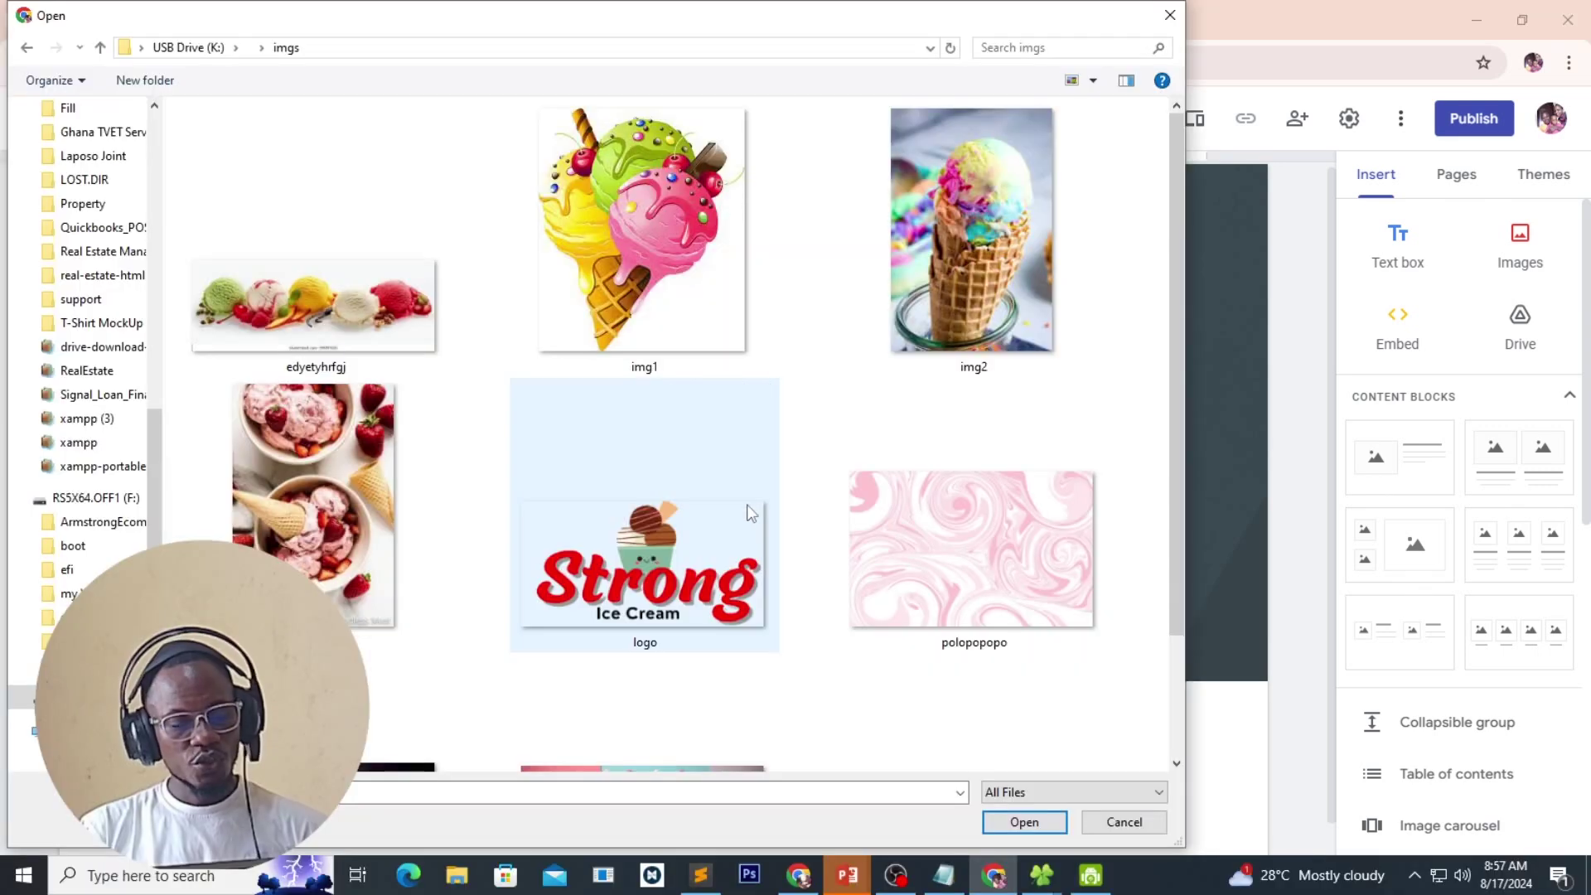
pyautogui.scroll(-2, 622, 440)
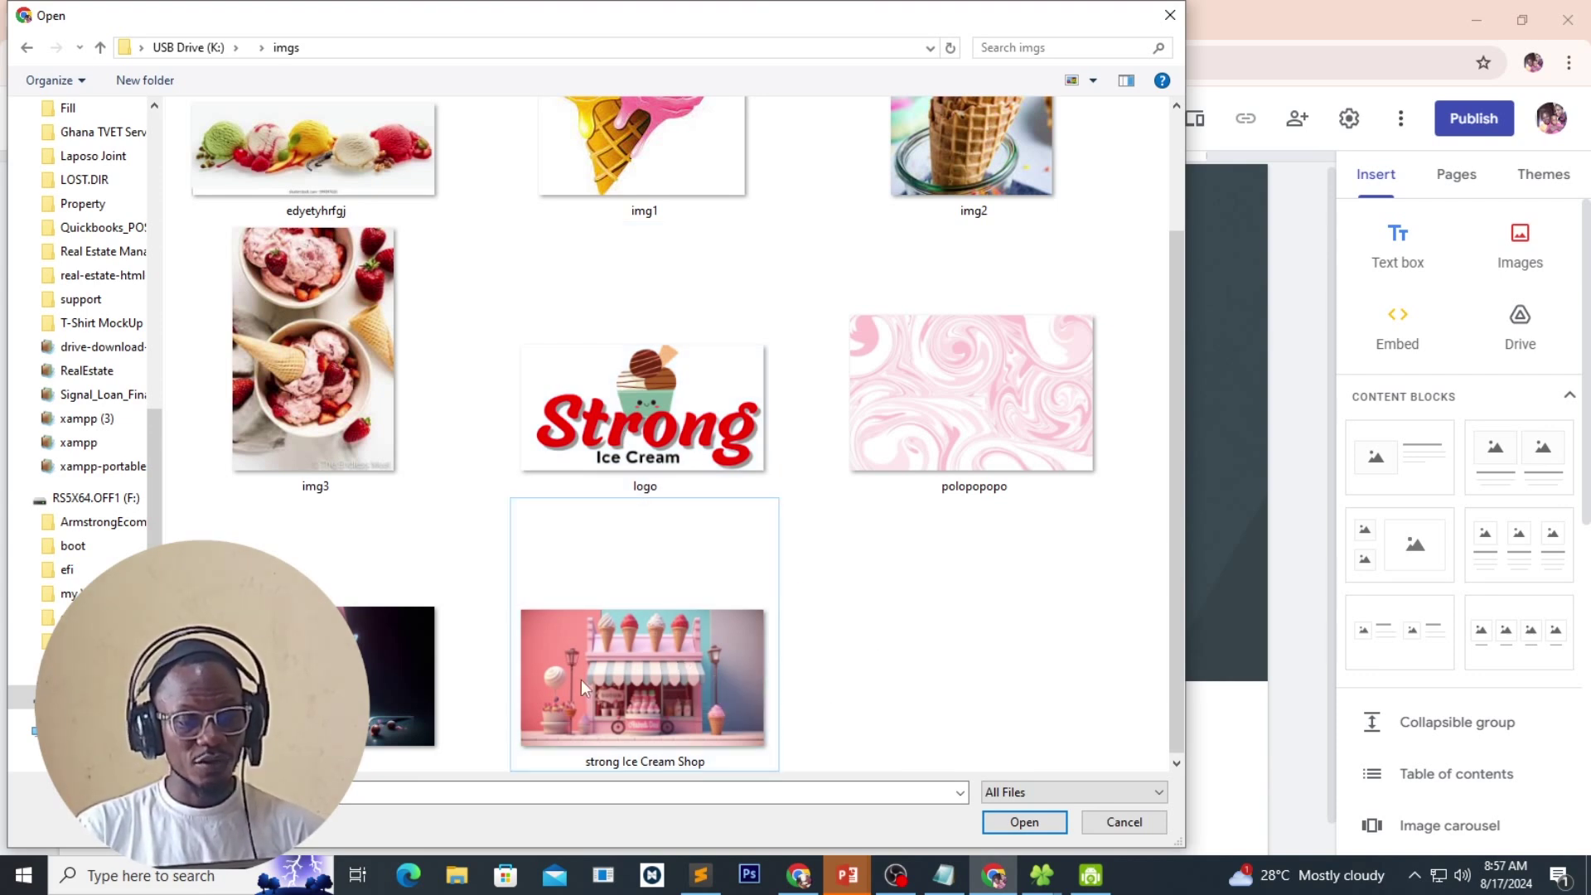
pyautogui.click(671, 653)
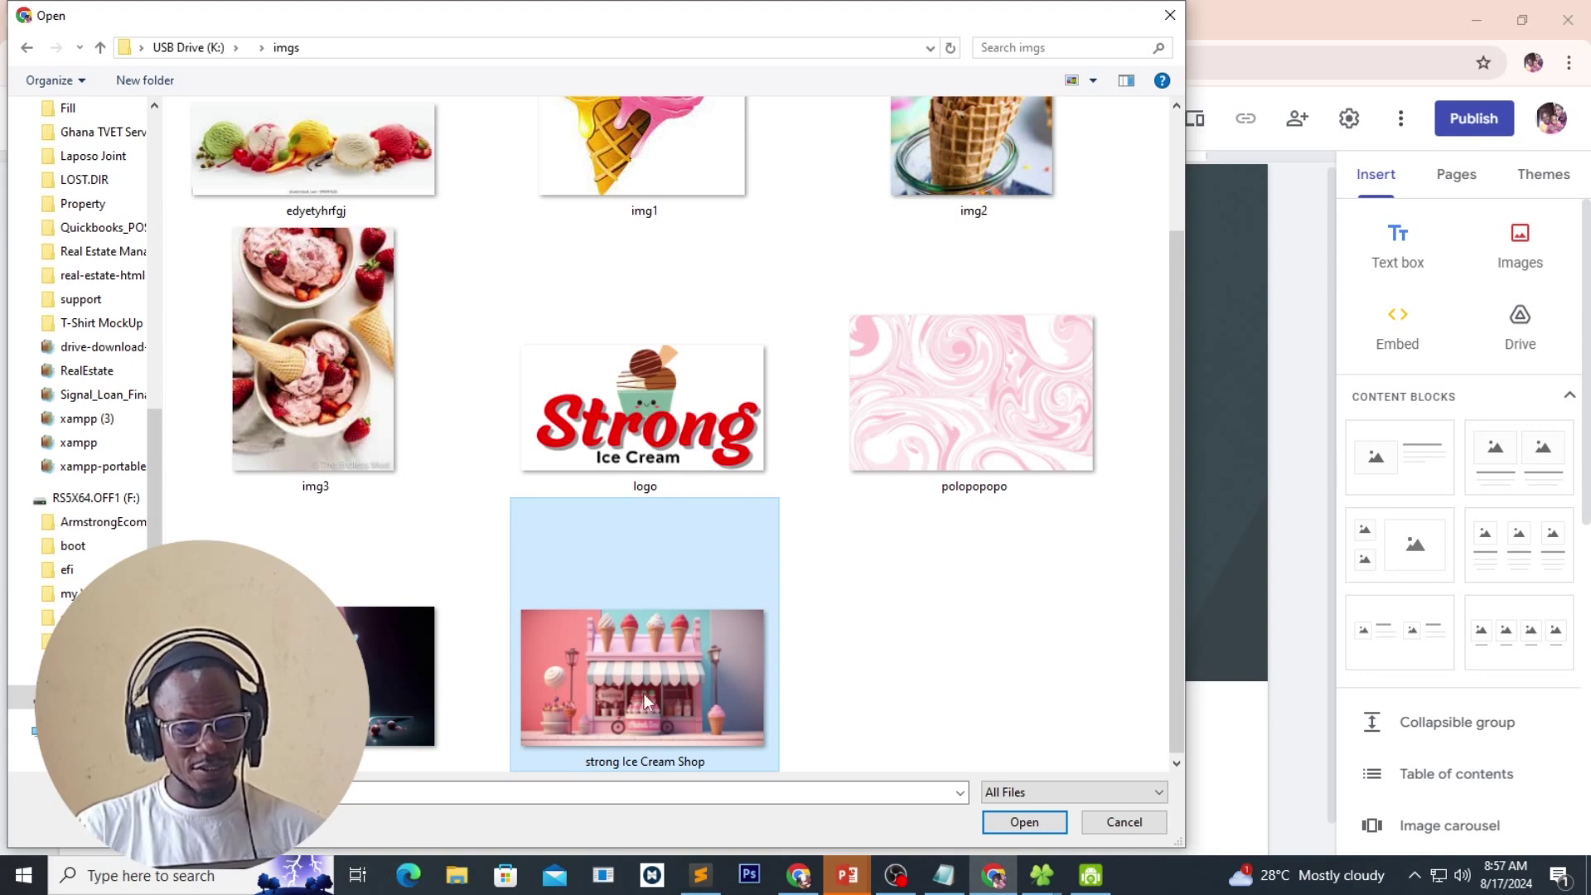
pyautogui.click(1024, 822)
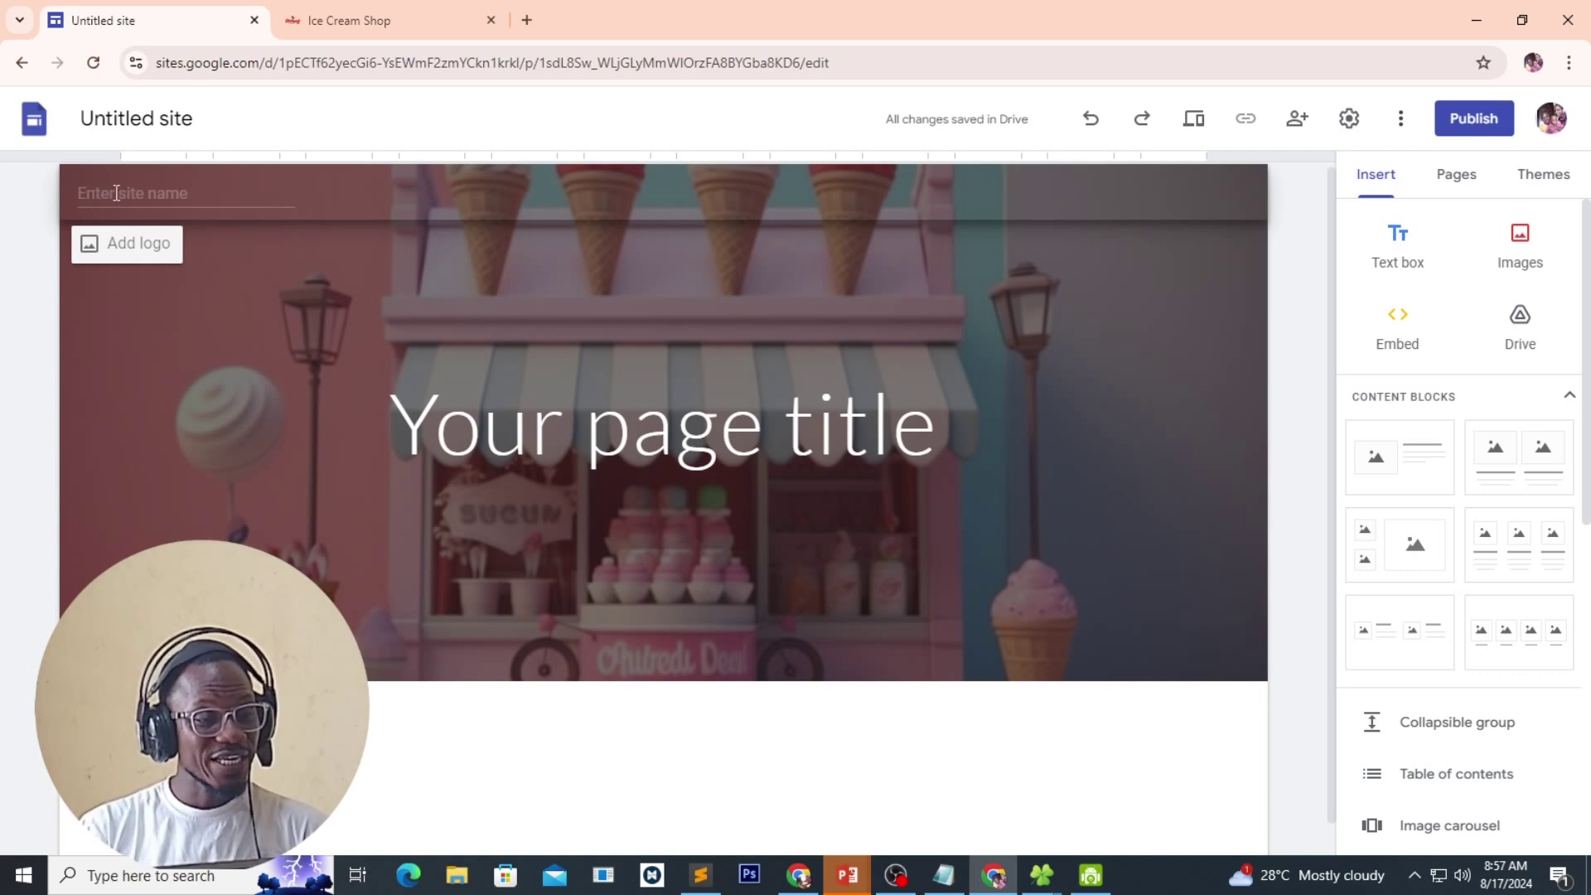
# Enter "Ice Cream Shop" as the site name in the header and compare it with the published example.
pyautogui.click(200, 192)
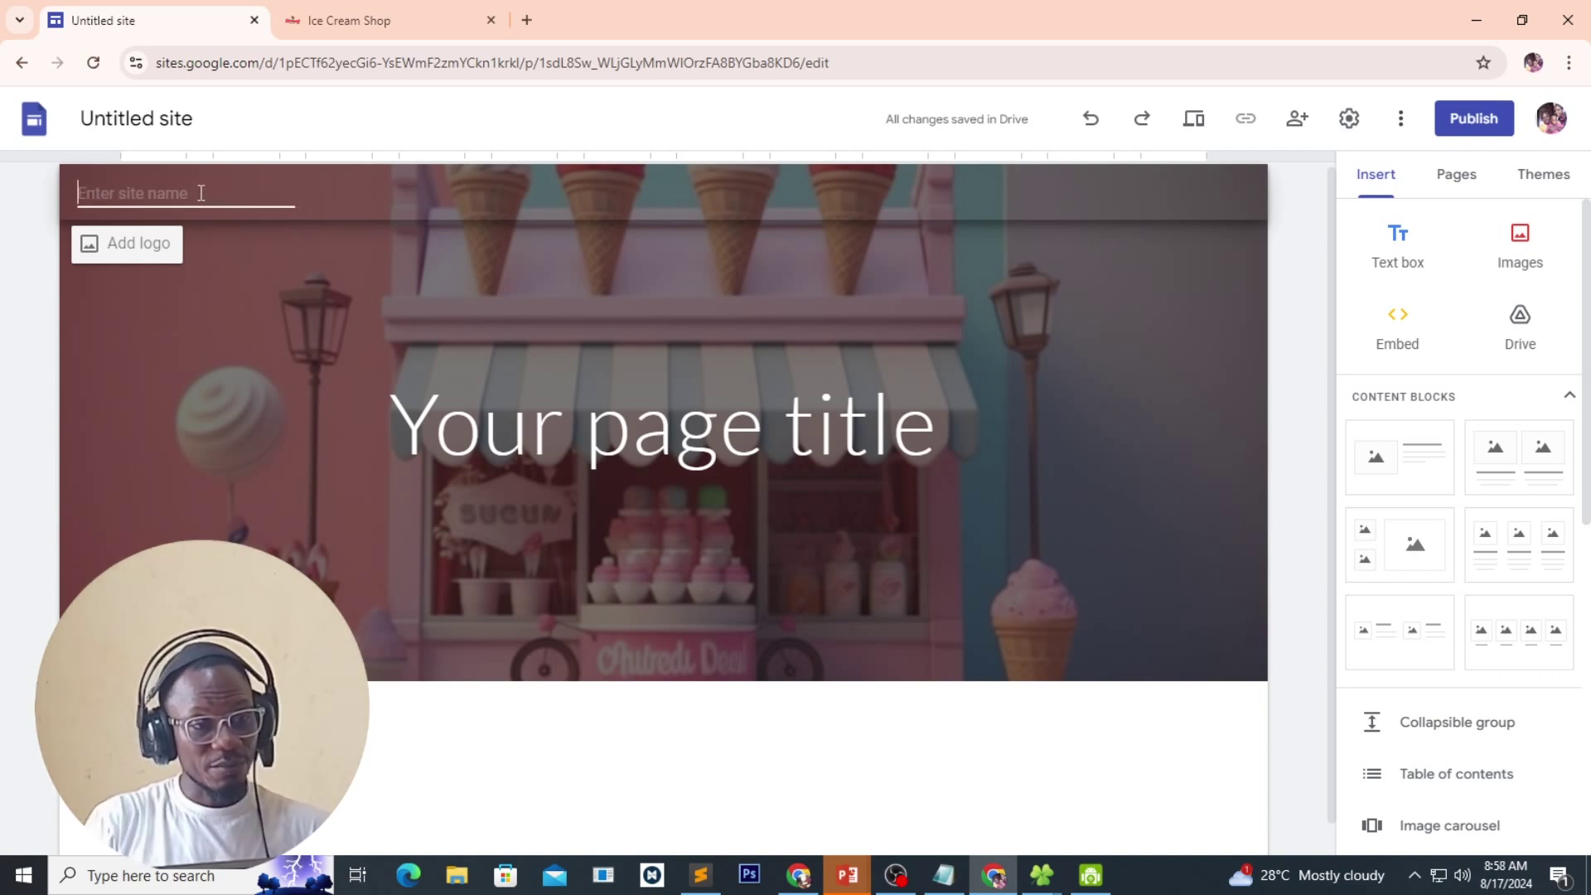
pyautogui.write('Ice')
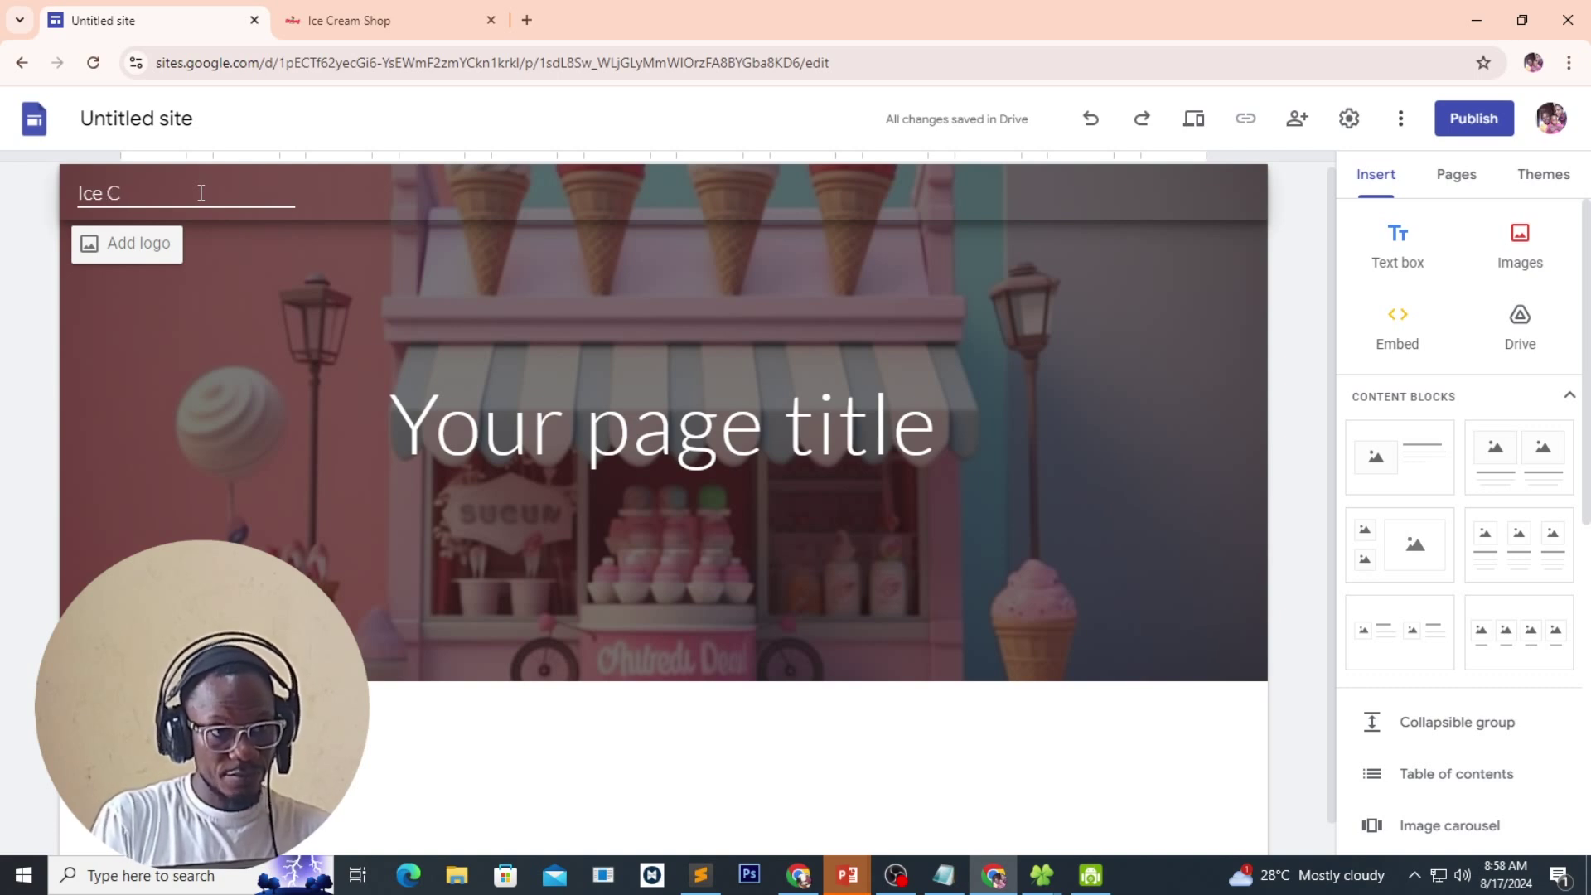
pyautogui.write('Cream')
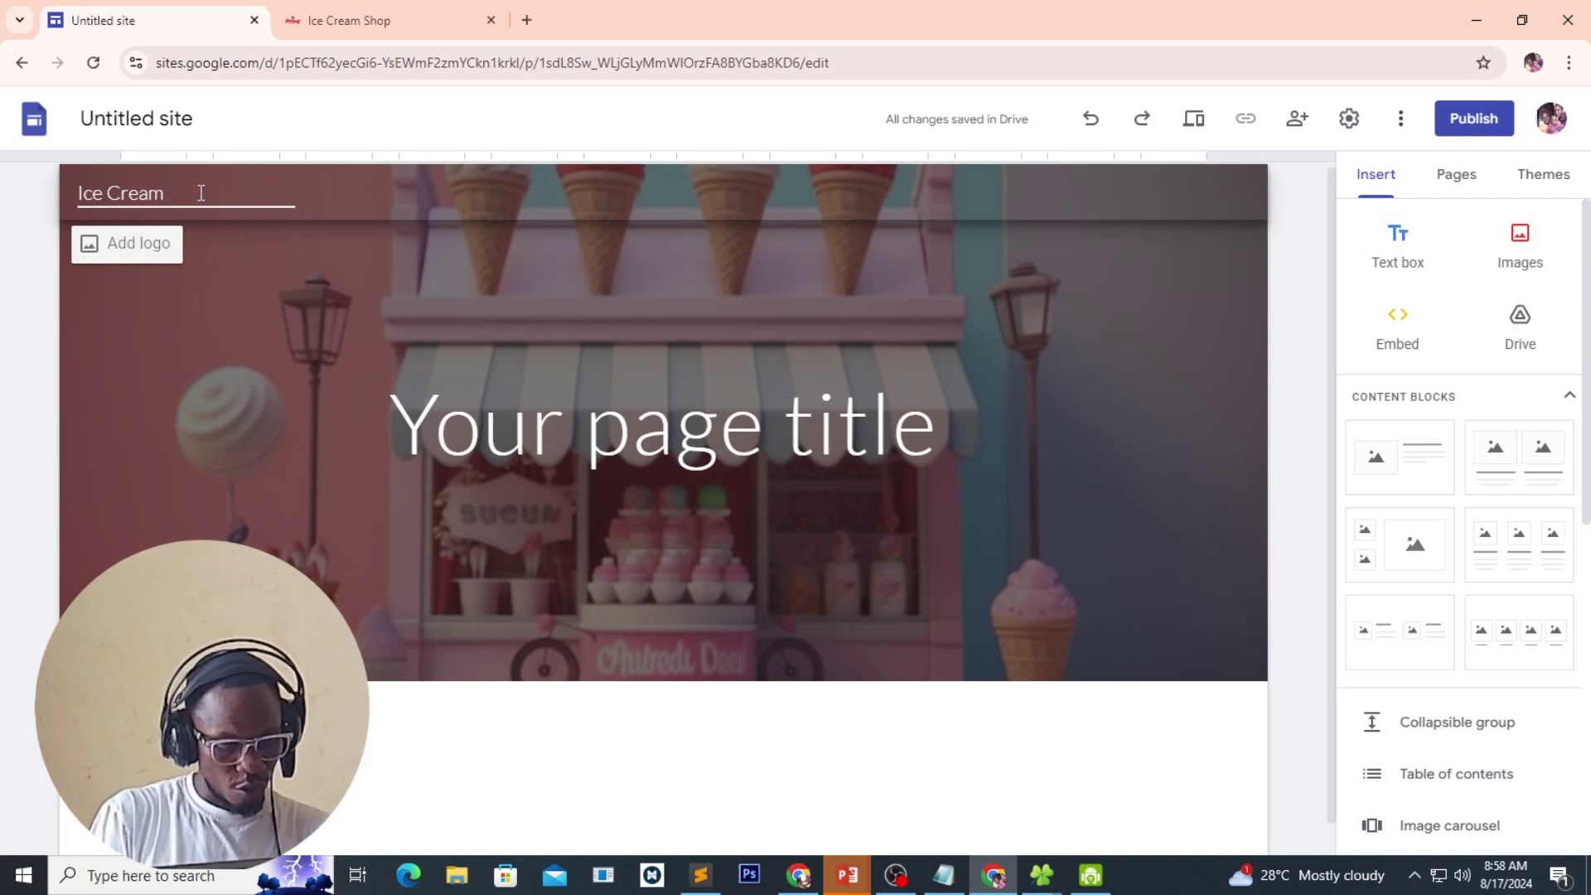
pyautogui.write(' Shop')
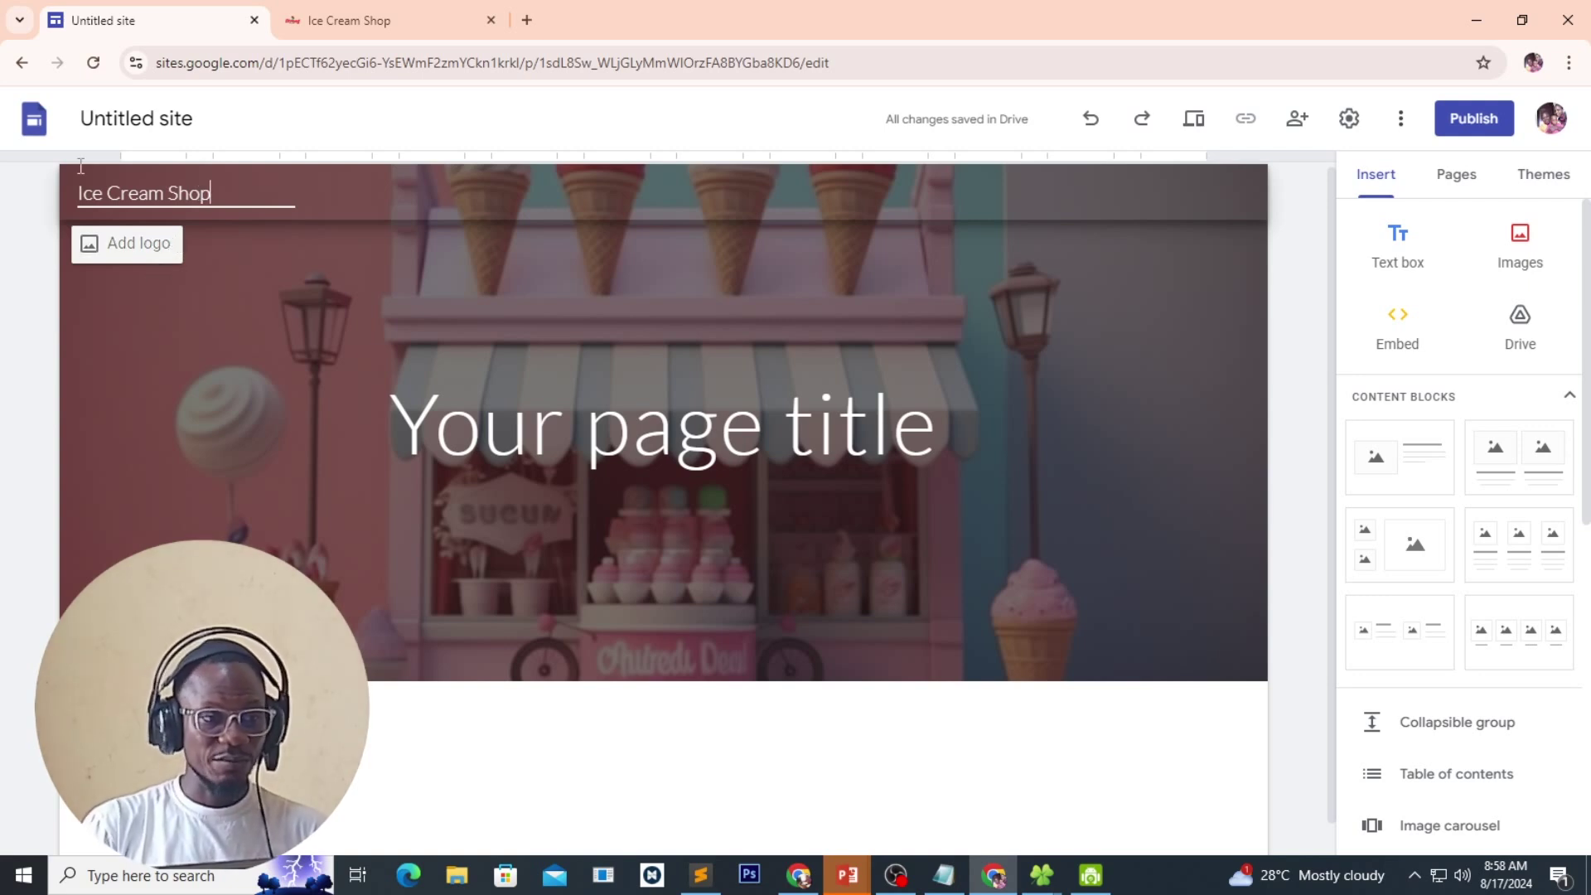
pyautogui.click(327, 21)
pyautogui.click(153, 20)
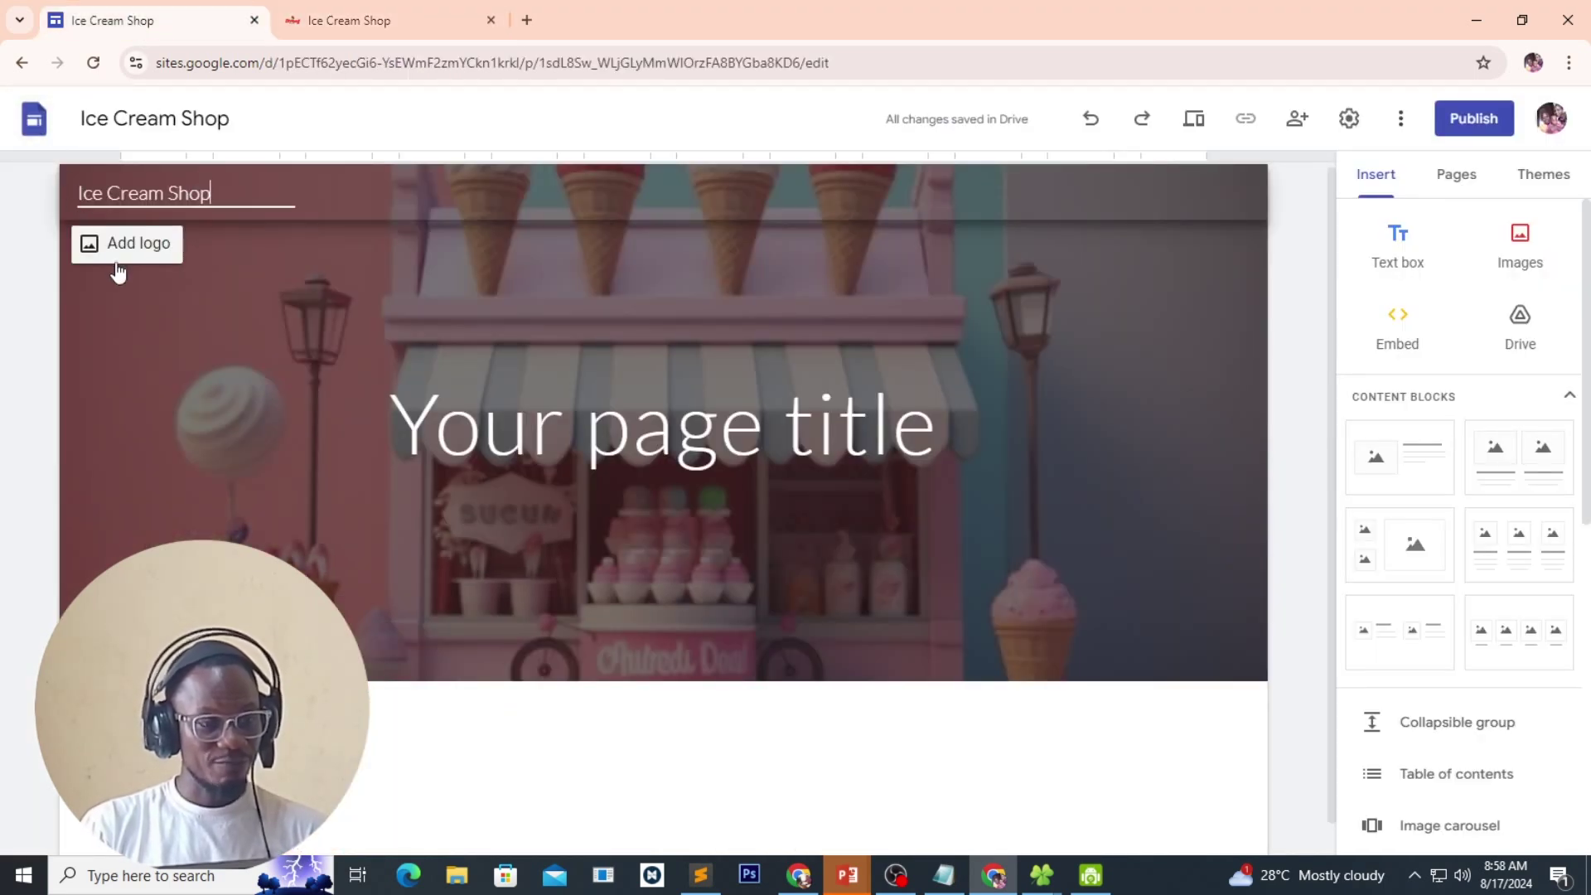
# Add the image "logo" from the imgs folder as the site's logo in the brand image settings.
pyautogui.click(162, 251)
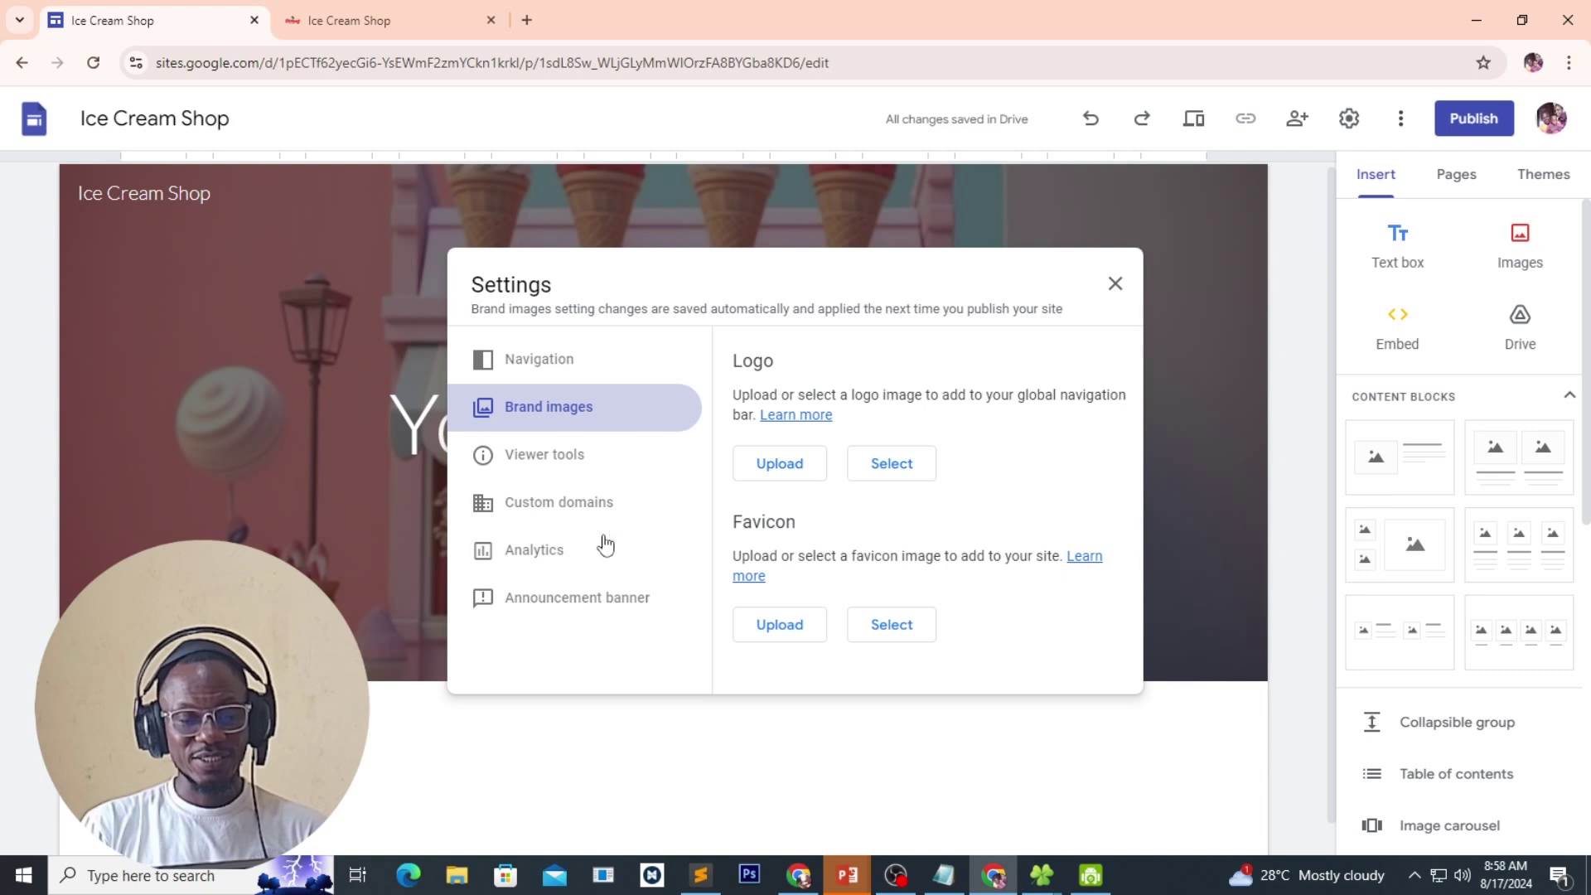
pyautogui.click(776, 470)
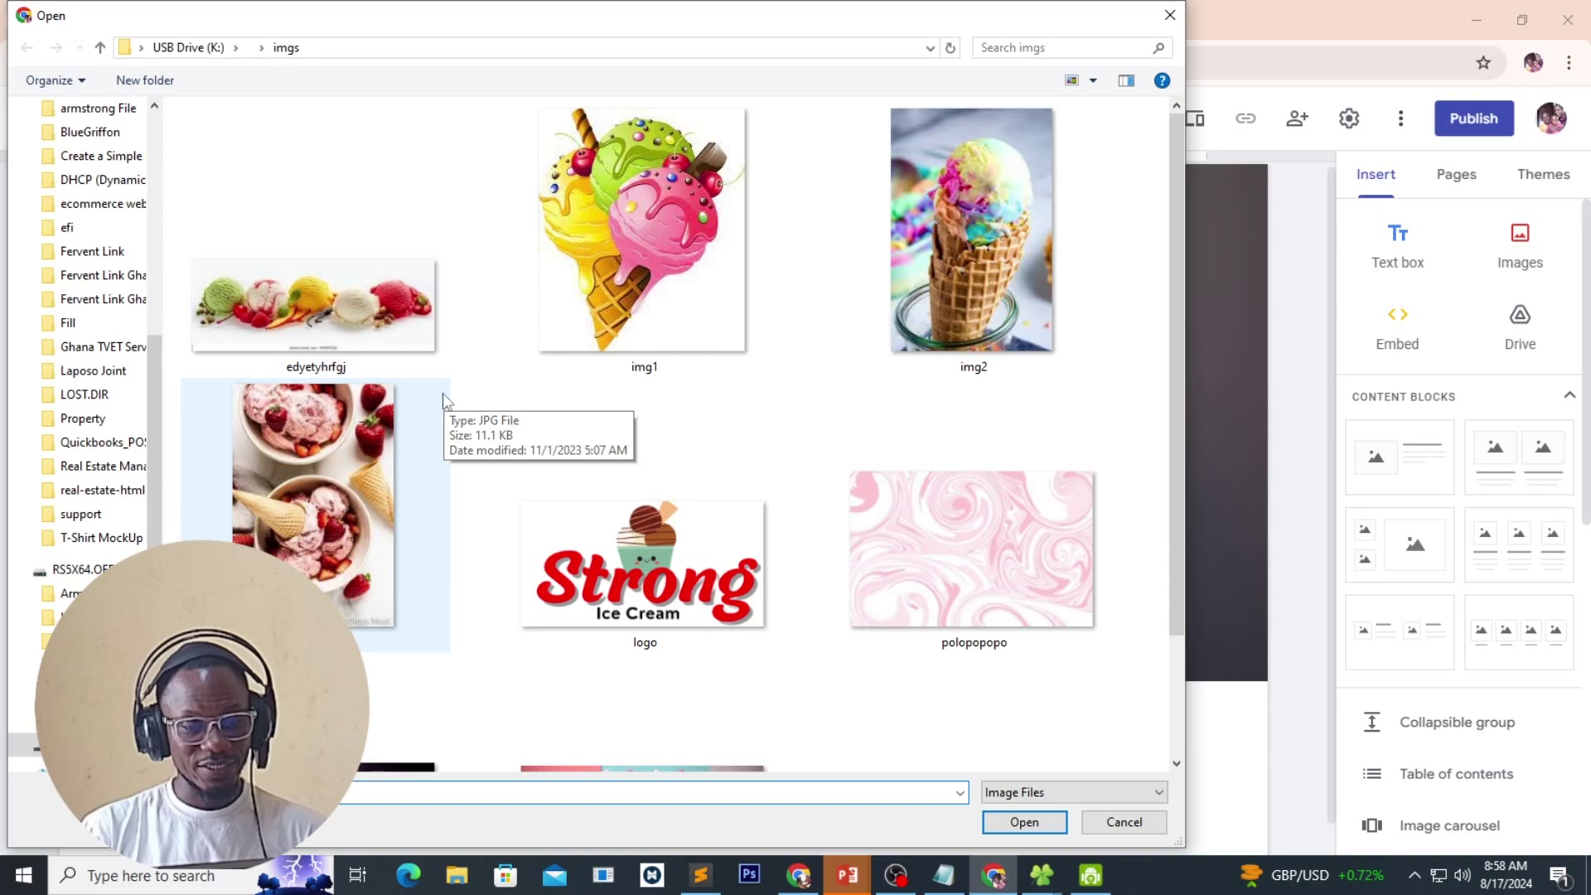
pyautogui.click(700, 598)
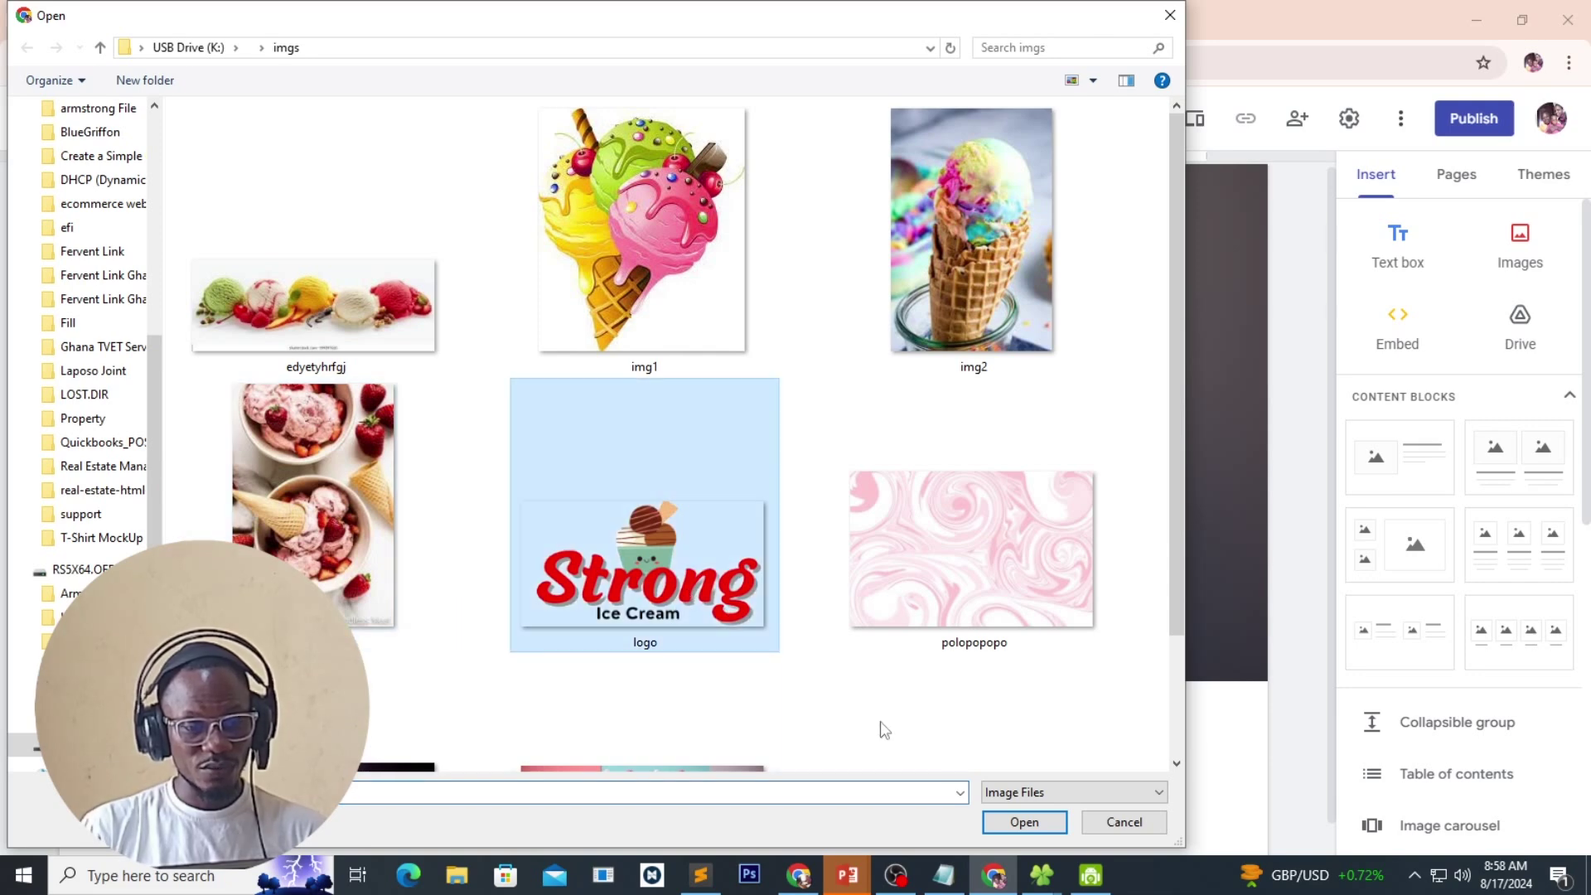
pyautogui.click(1003, 823)
# Copy "Indulge in the Creamiest, Most Delicious Ice Cream in Town! Fresh Flavors, Made with Love Every Day." from Notepad into the logo's alt text.
pyautogui.click(818, 554)
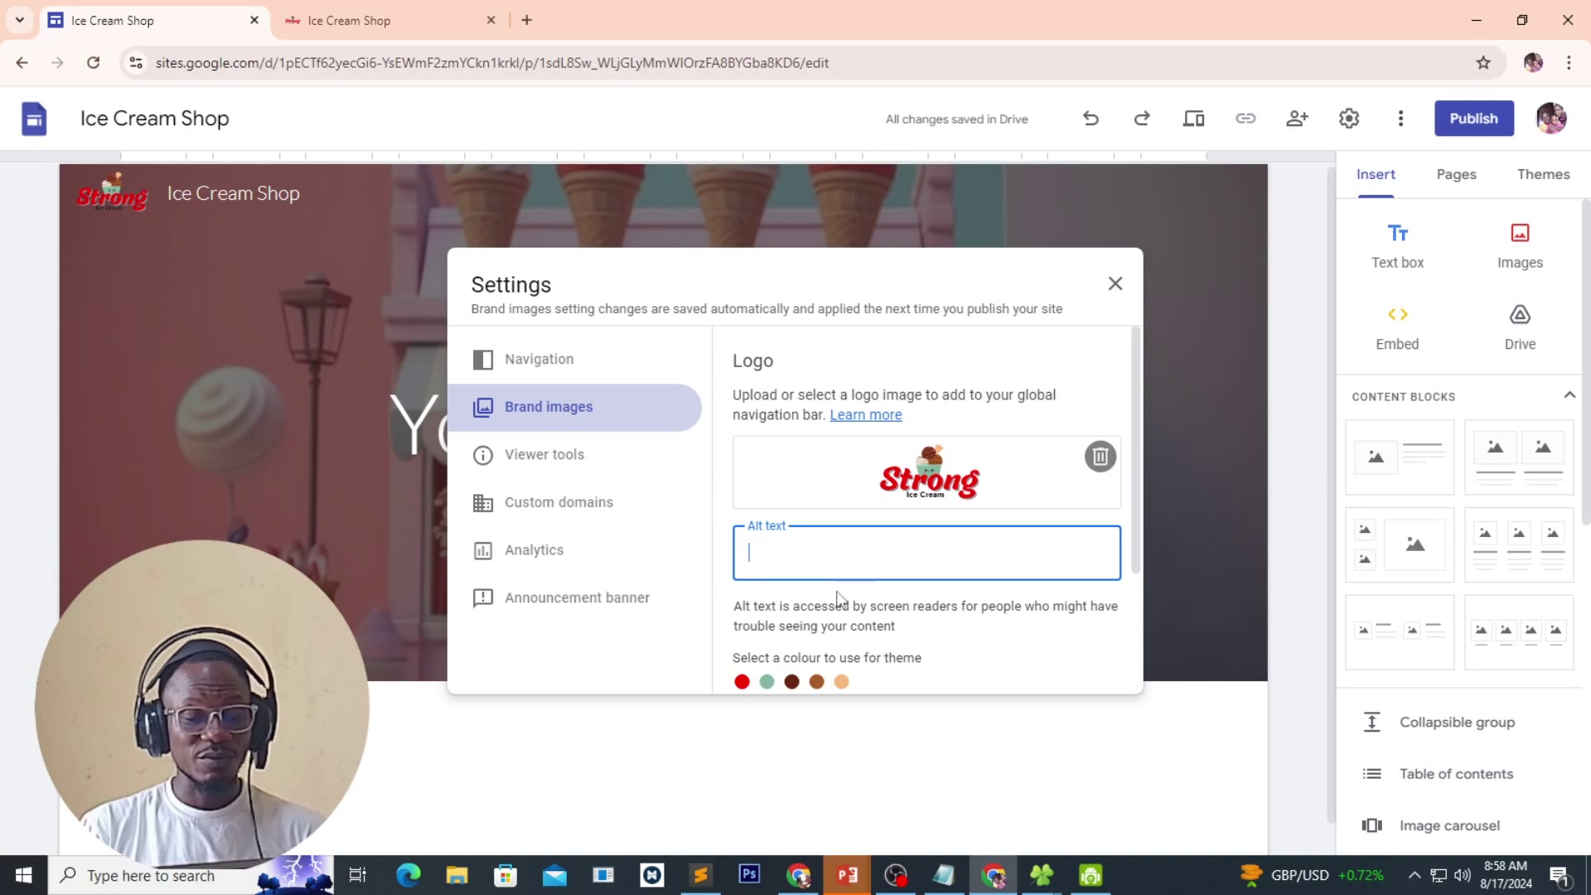
pyautogui.click(944, 874)
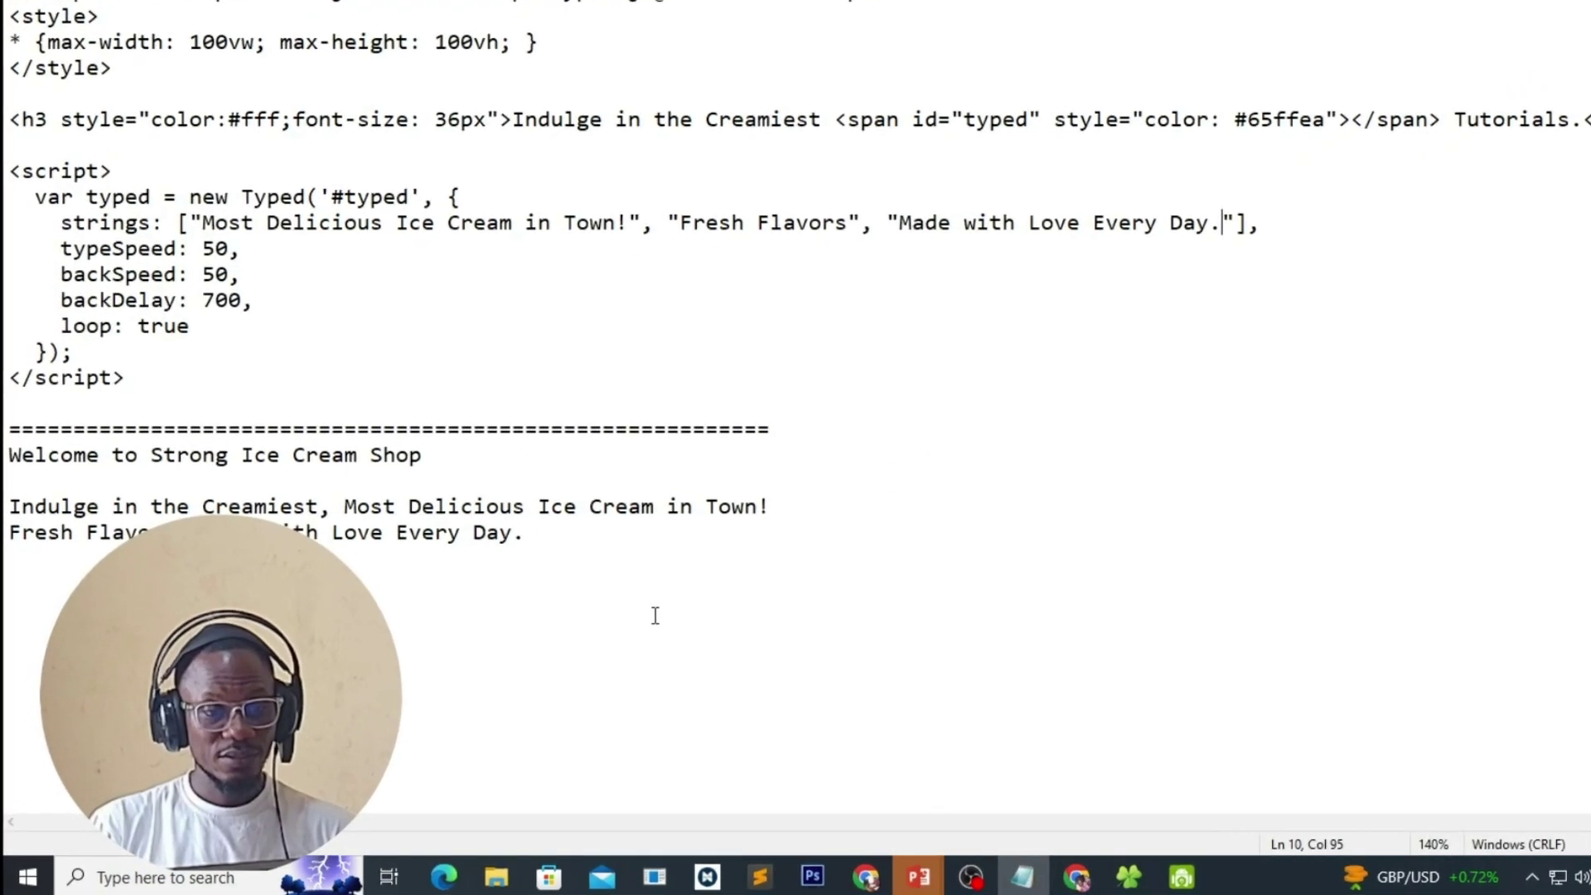
pyautogui.moveTo(19, 414); pyautogui.dragTo(691, 460)
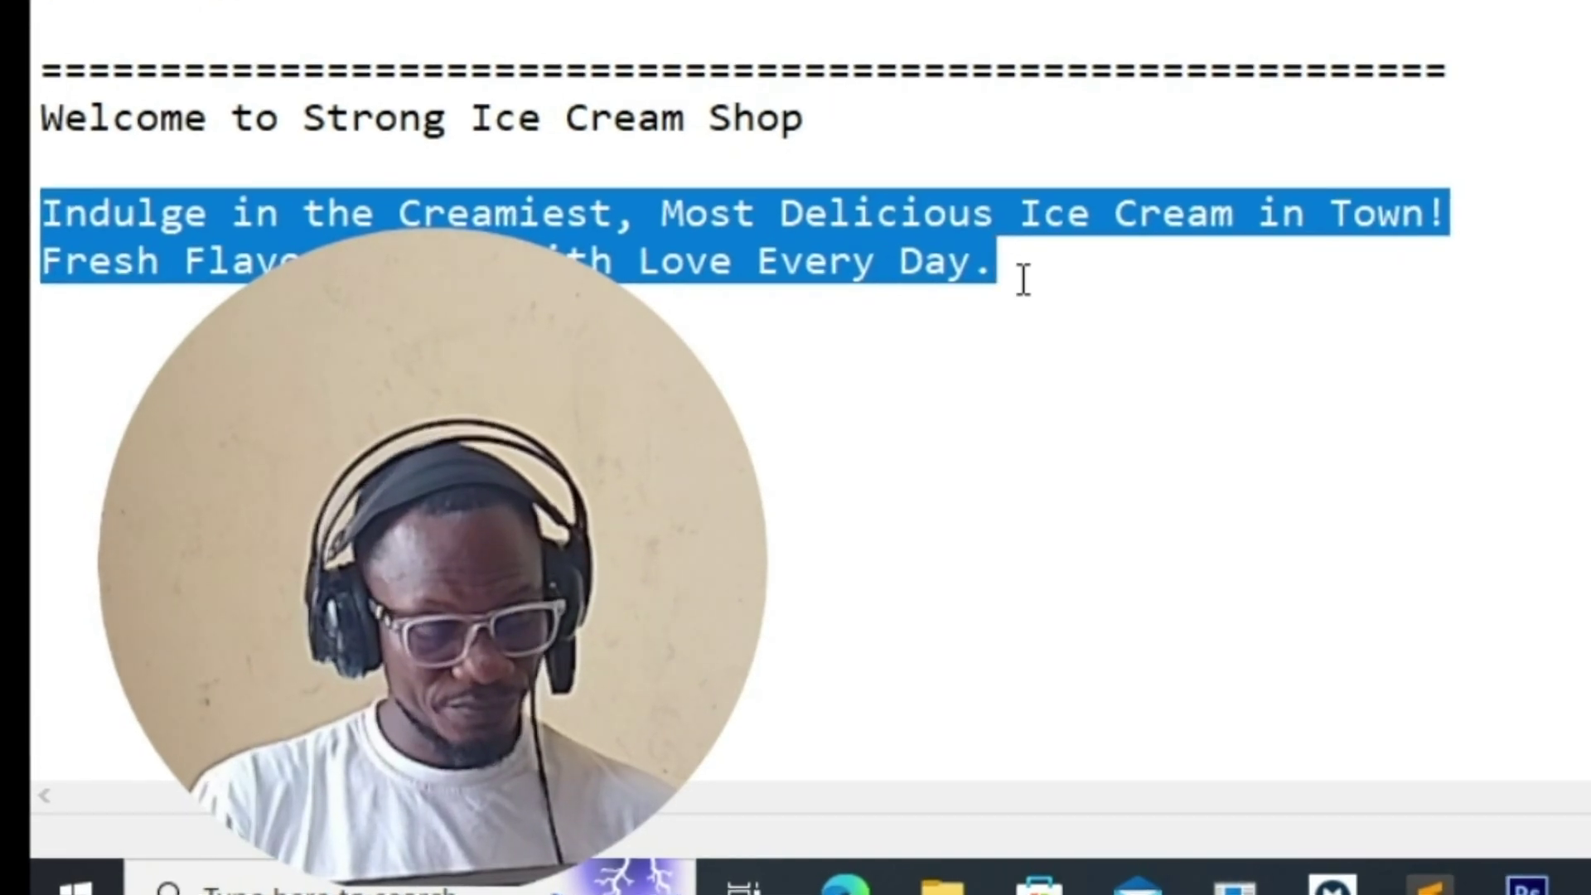
pyautogui.hotkey('ctrl', 'c')
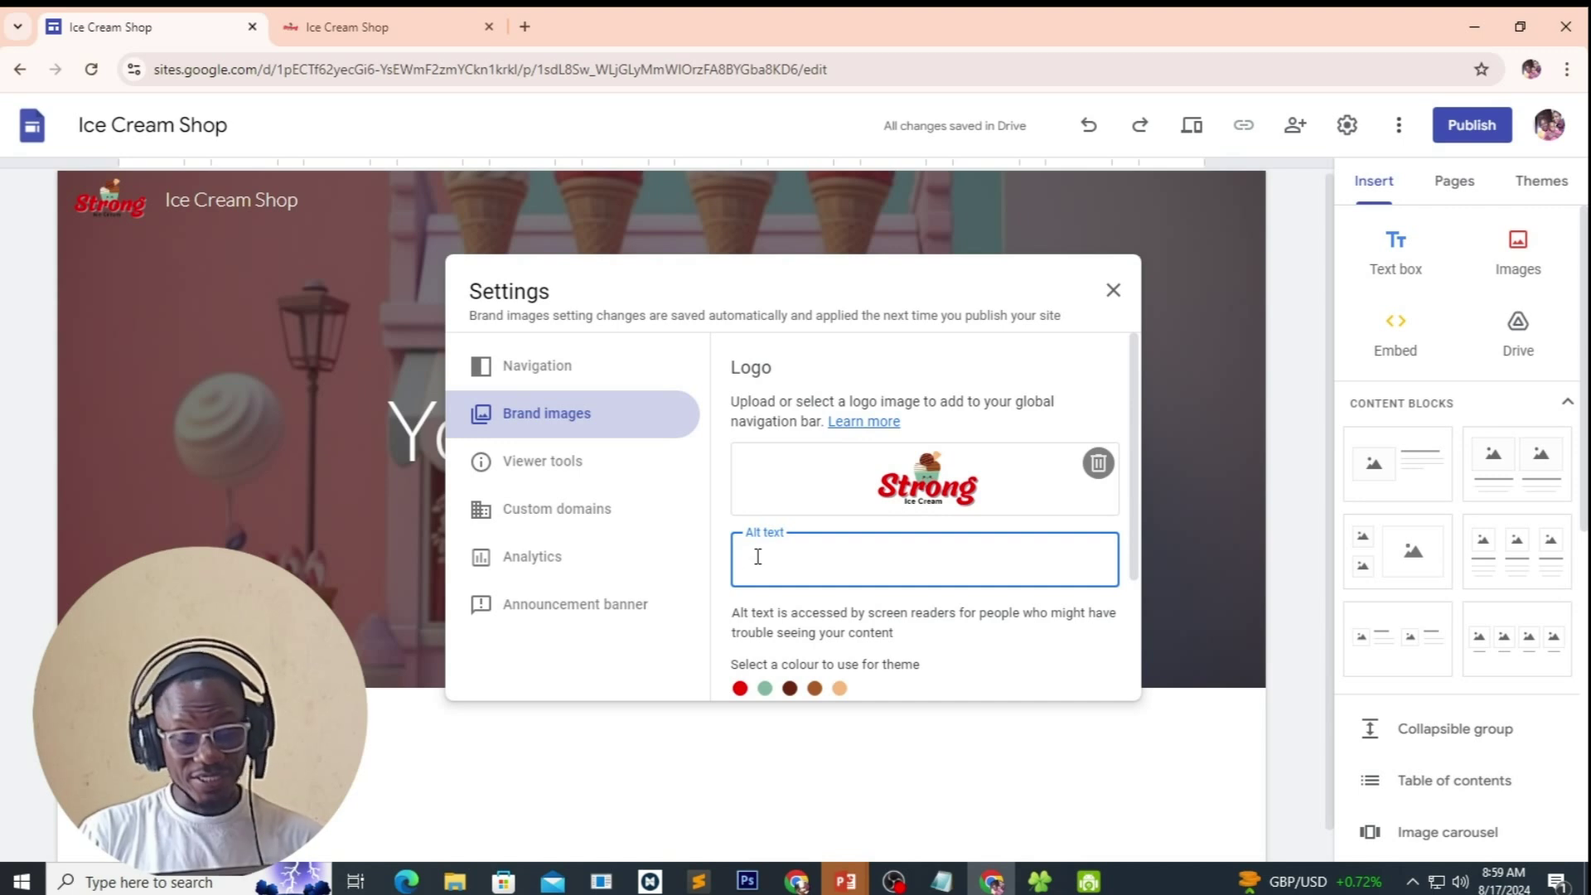
pyautogui.hotkey('ctrl', 'v')
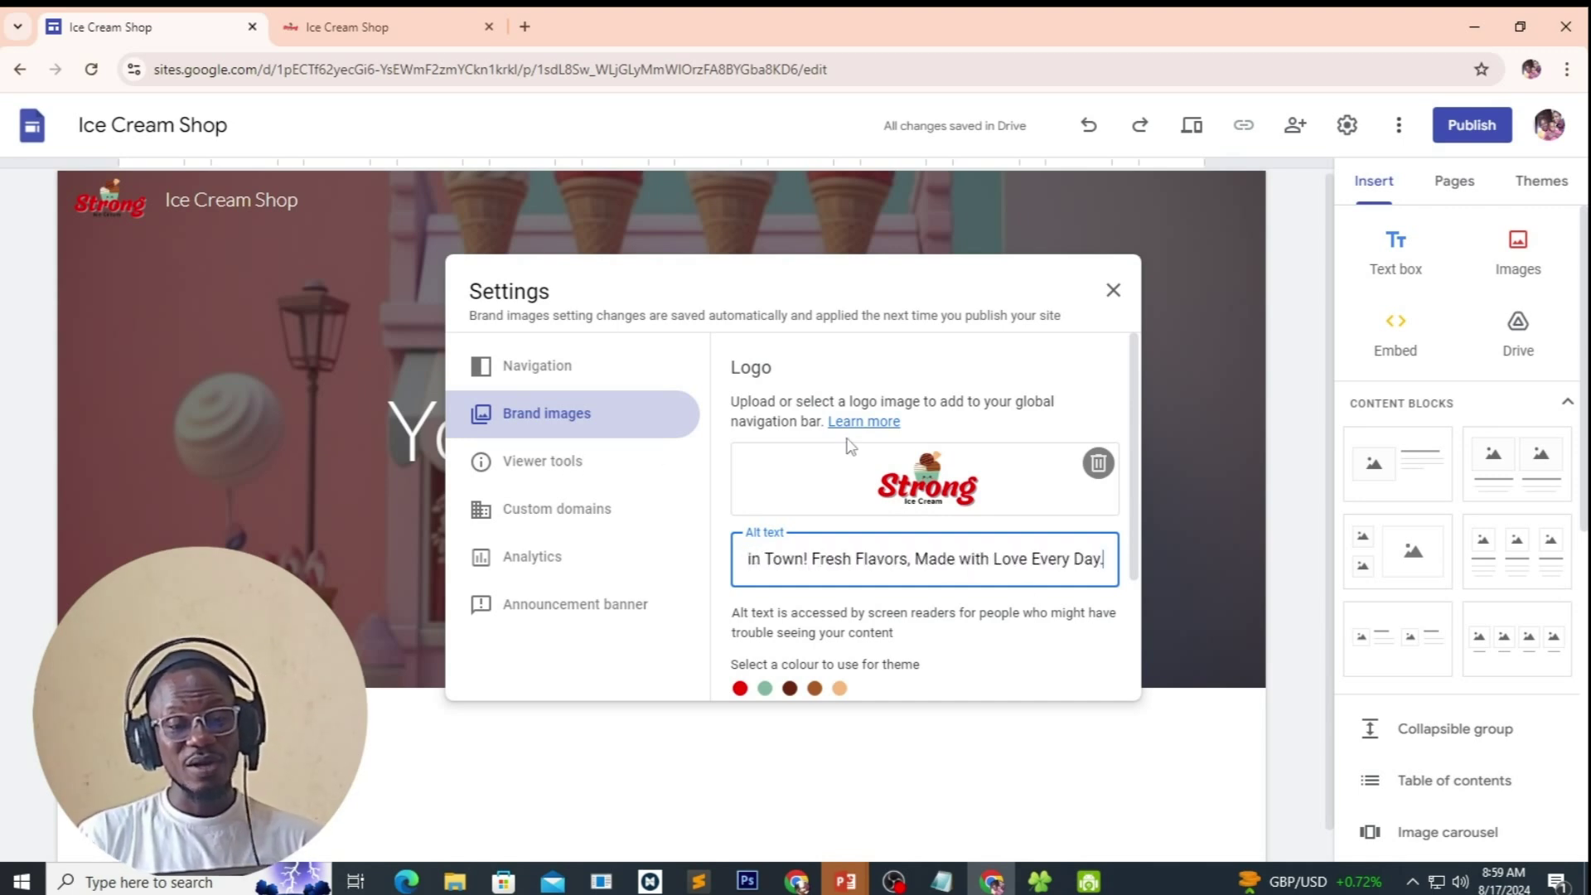
pyautogui.scroll(-1, 847, 439)
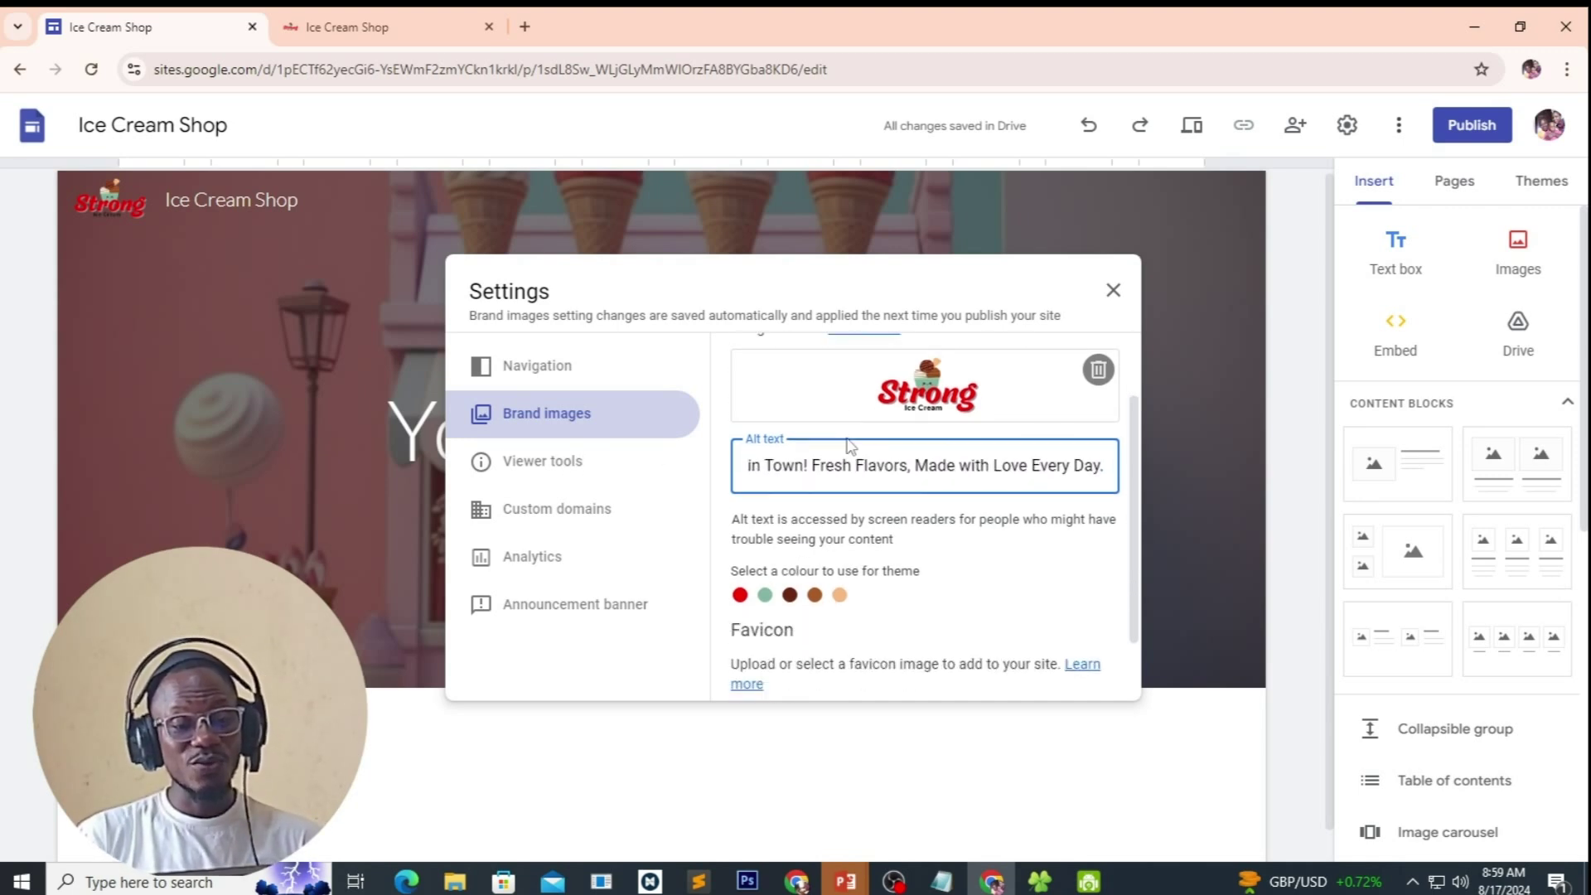
# Check the favicon on the published example, upload the image "logo" as this site's favicon and close the settings.
pyautogui.click(296, 22)
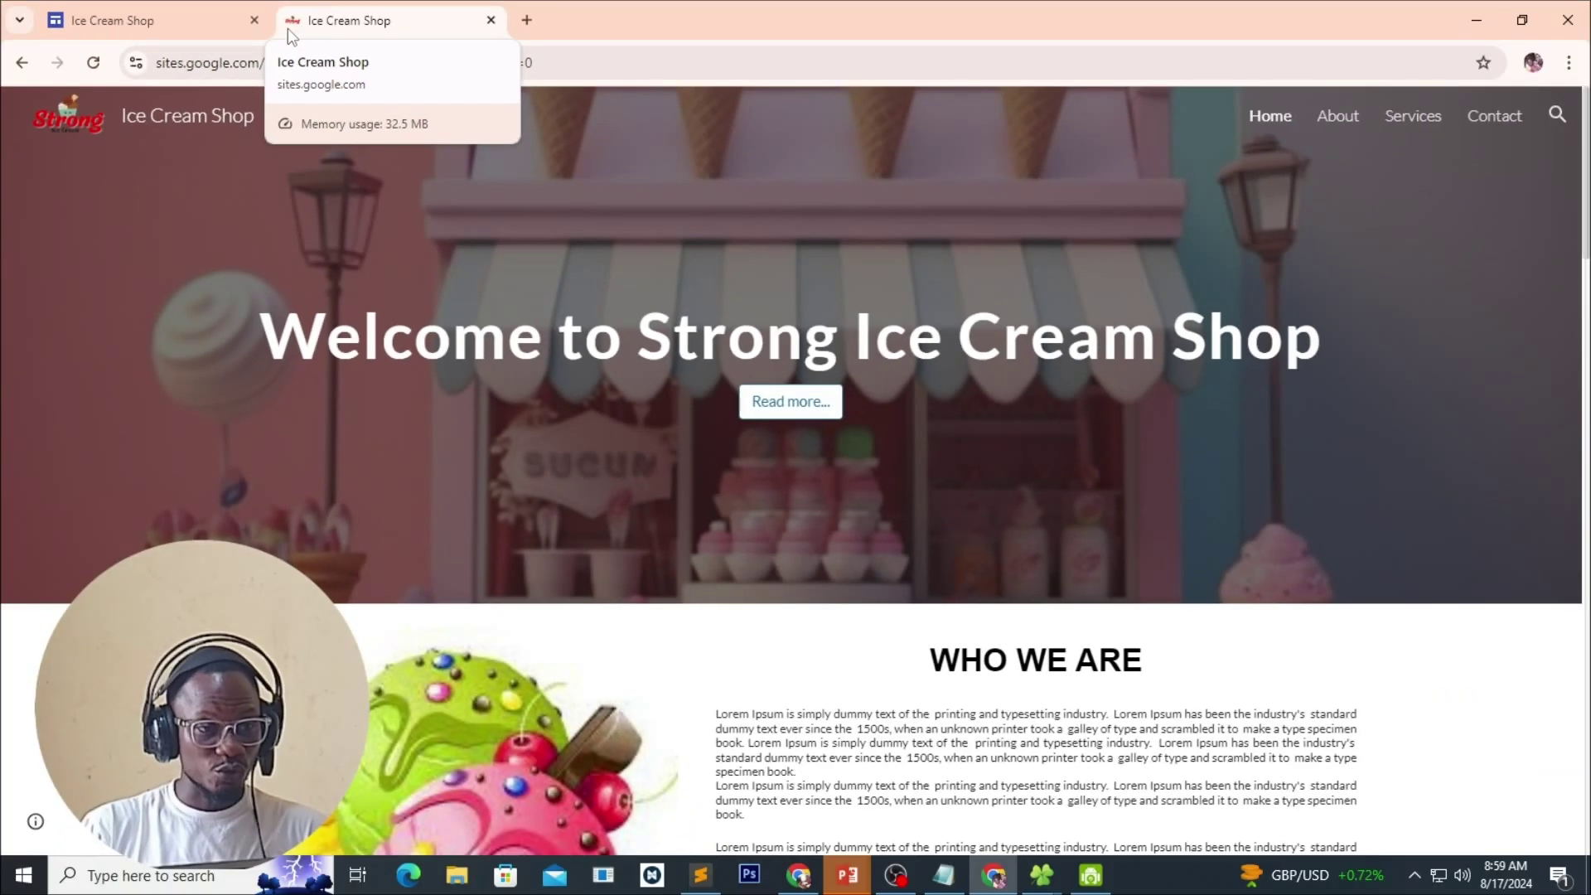
pyautogui.click(158, 22)
pyautogui.scroll(-1, 785, 500)
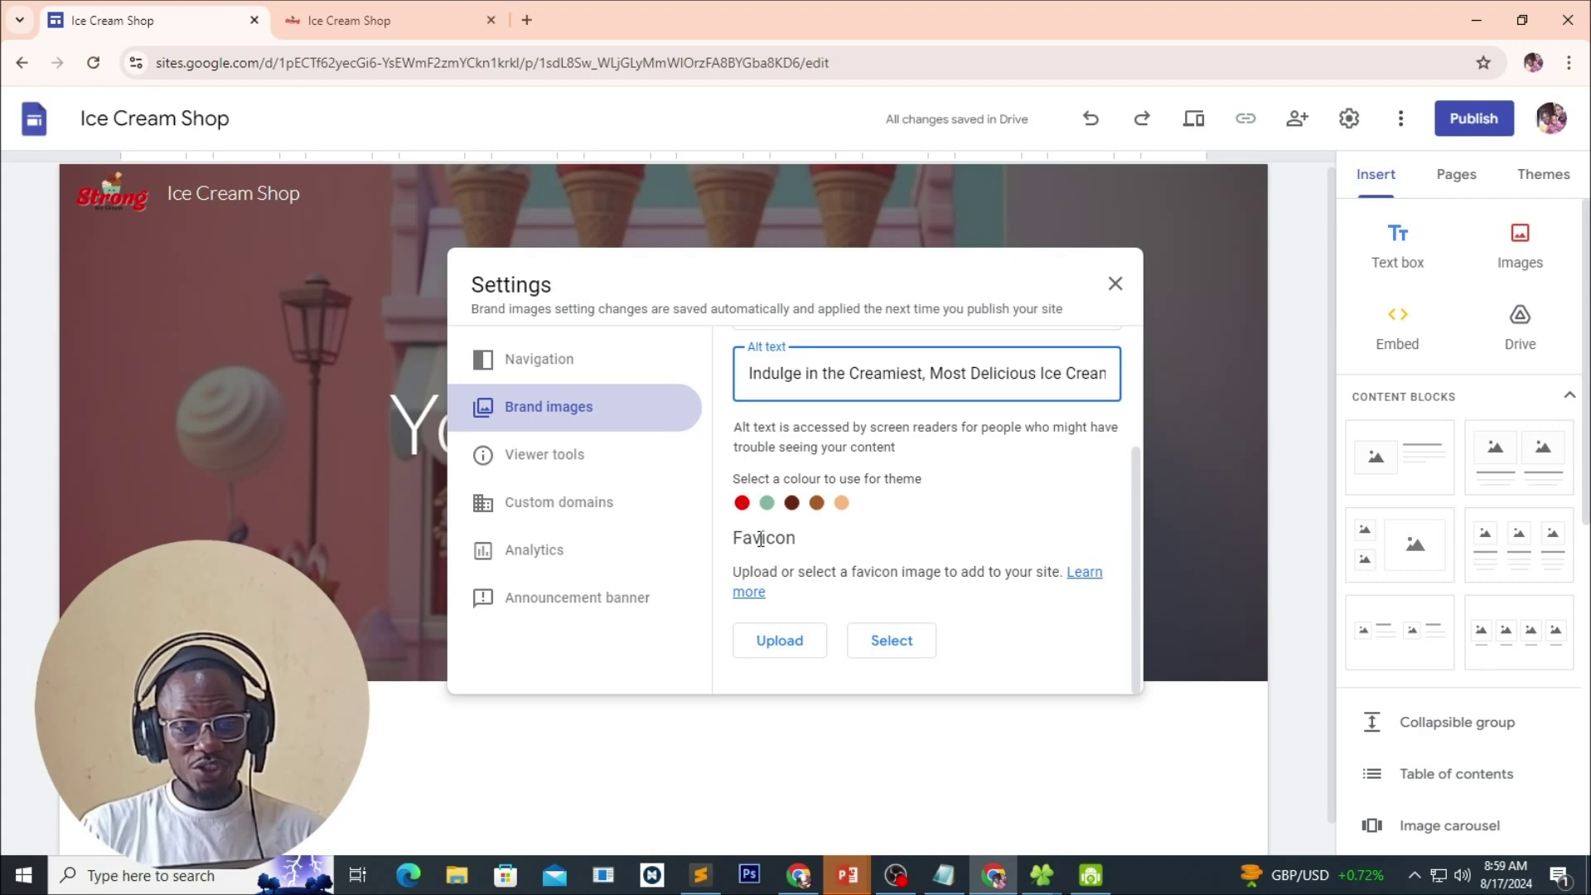
pyautogui.moveTo(796, 540); pyautogui.dragTo(768, 540)
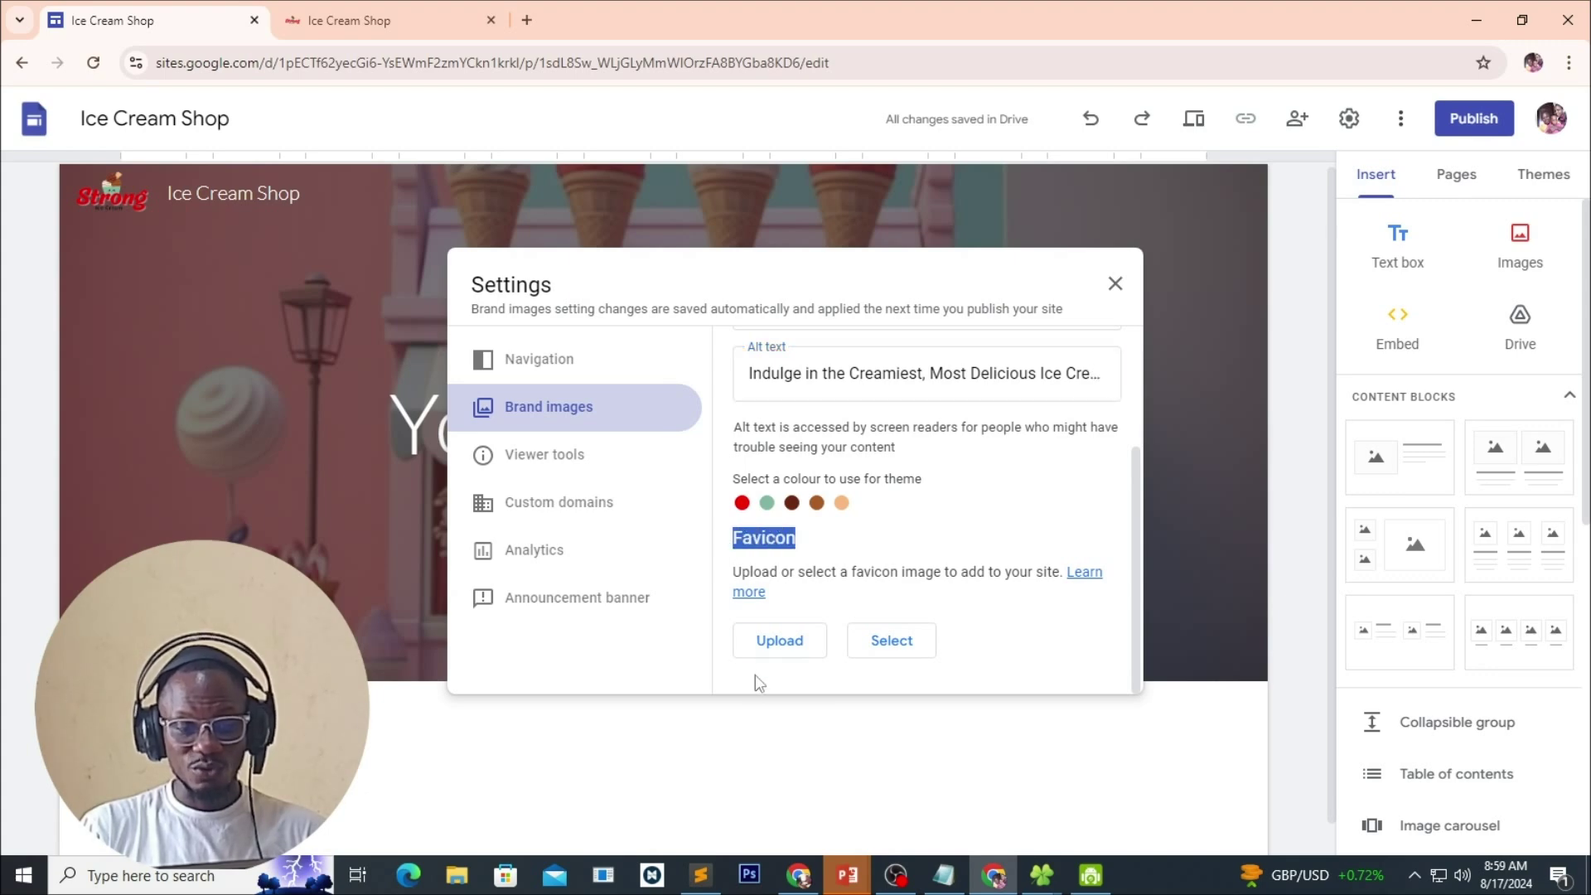
pyautogui.click(775, 653)
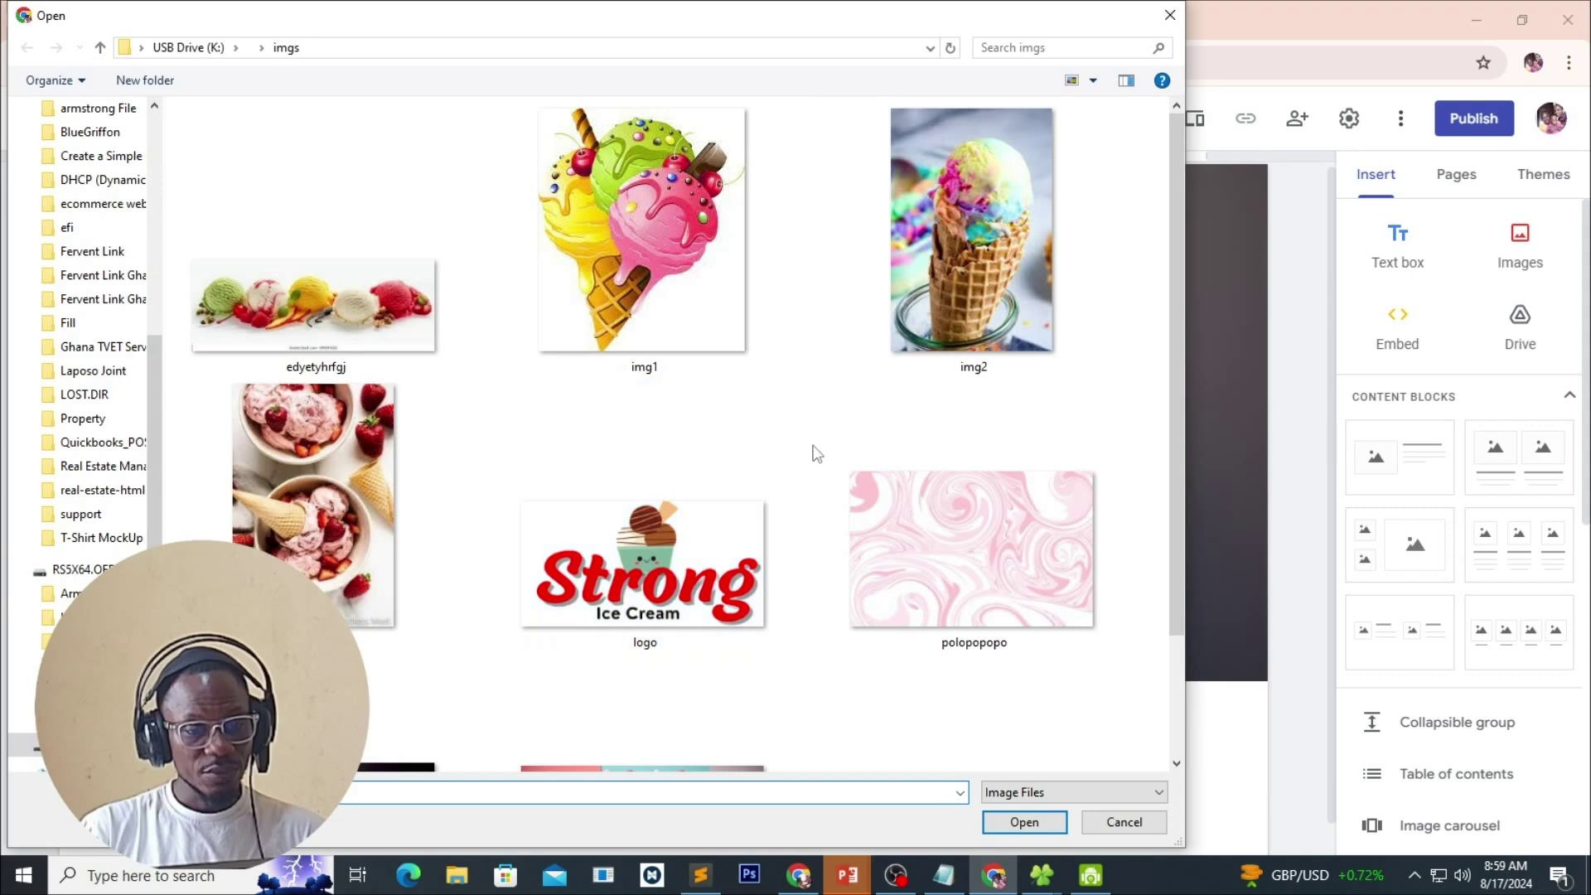
pyautogui.click(671, 571)
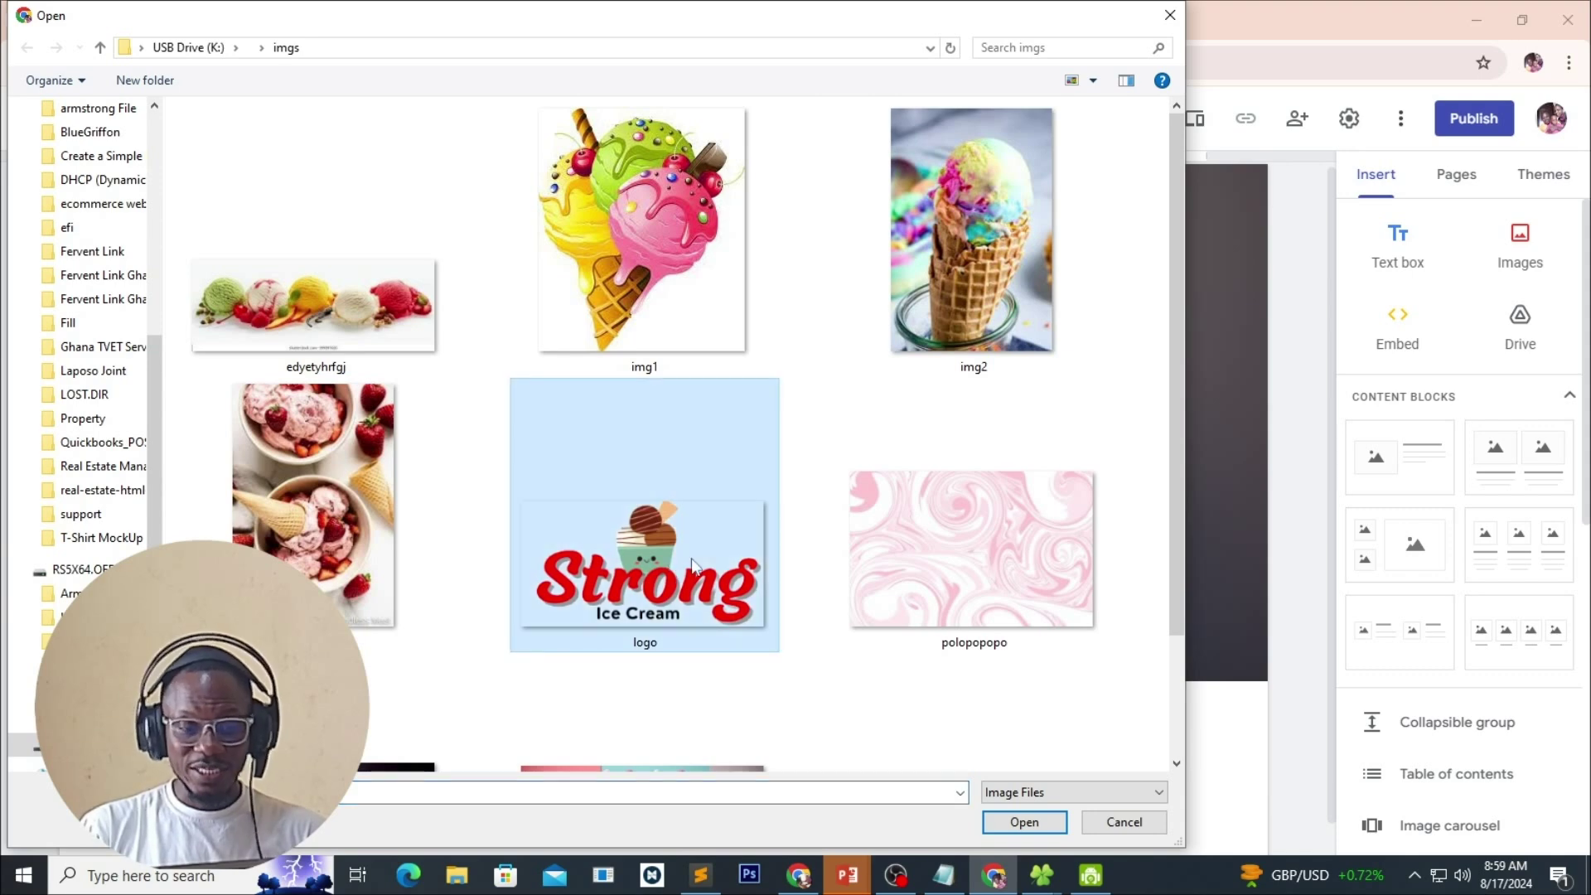
pyautogui.click(1003, 827)
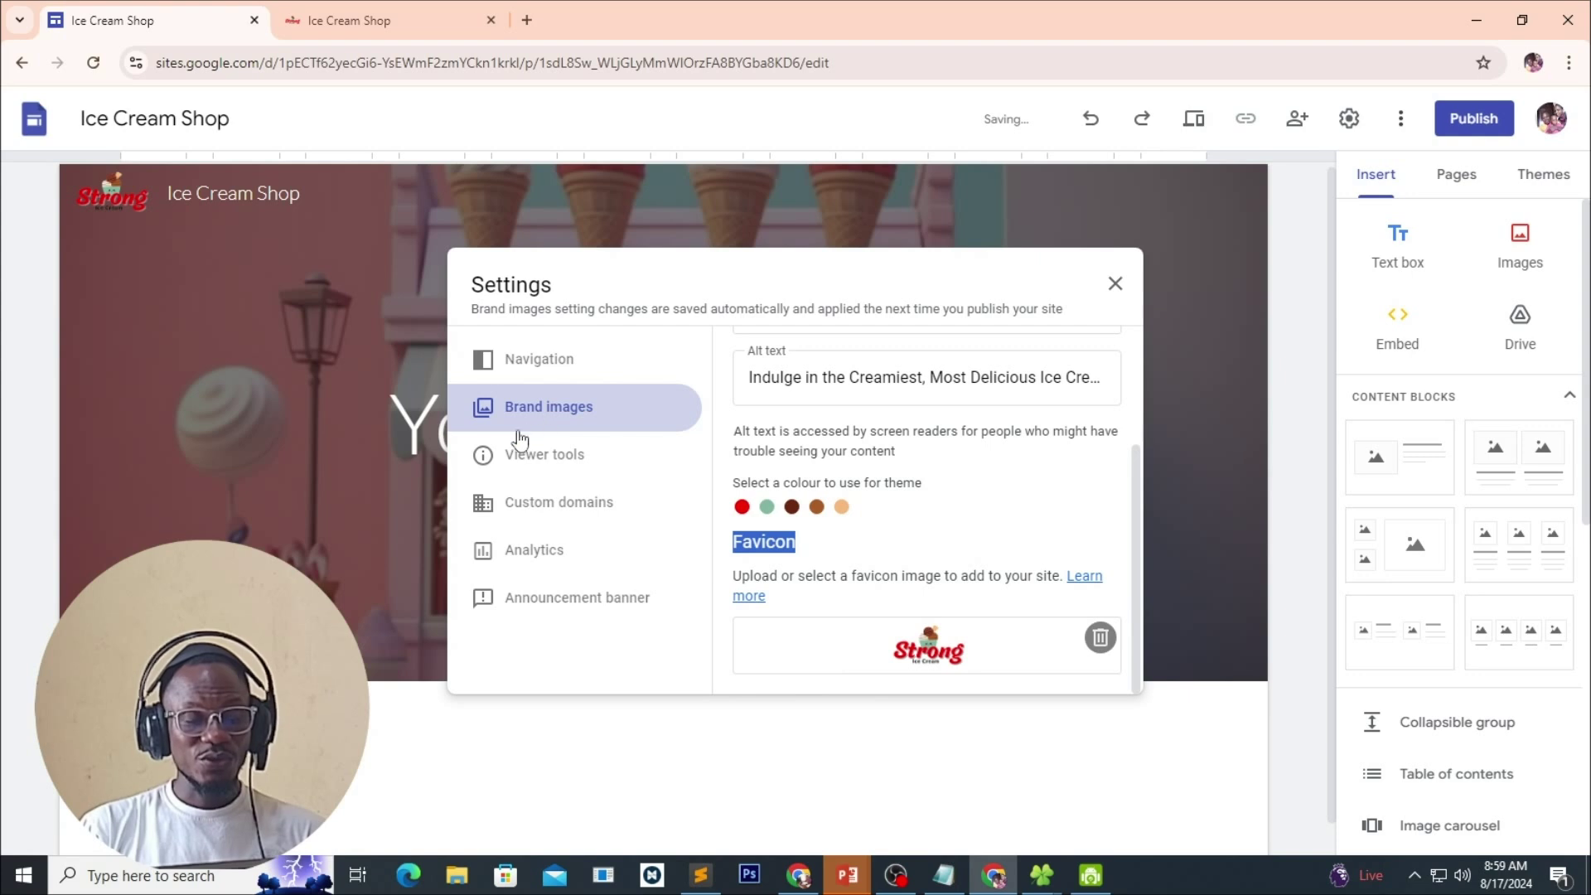
pyautogui.click(1115, 284)
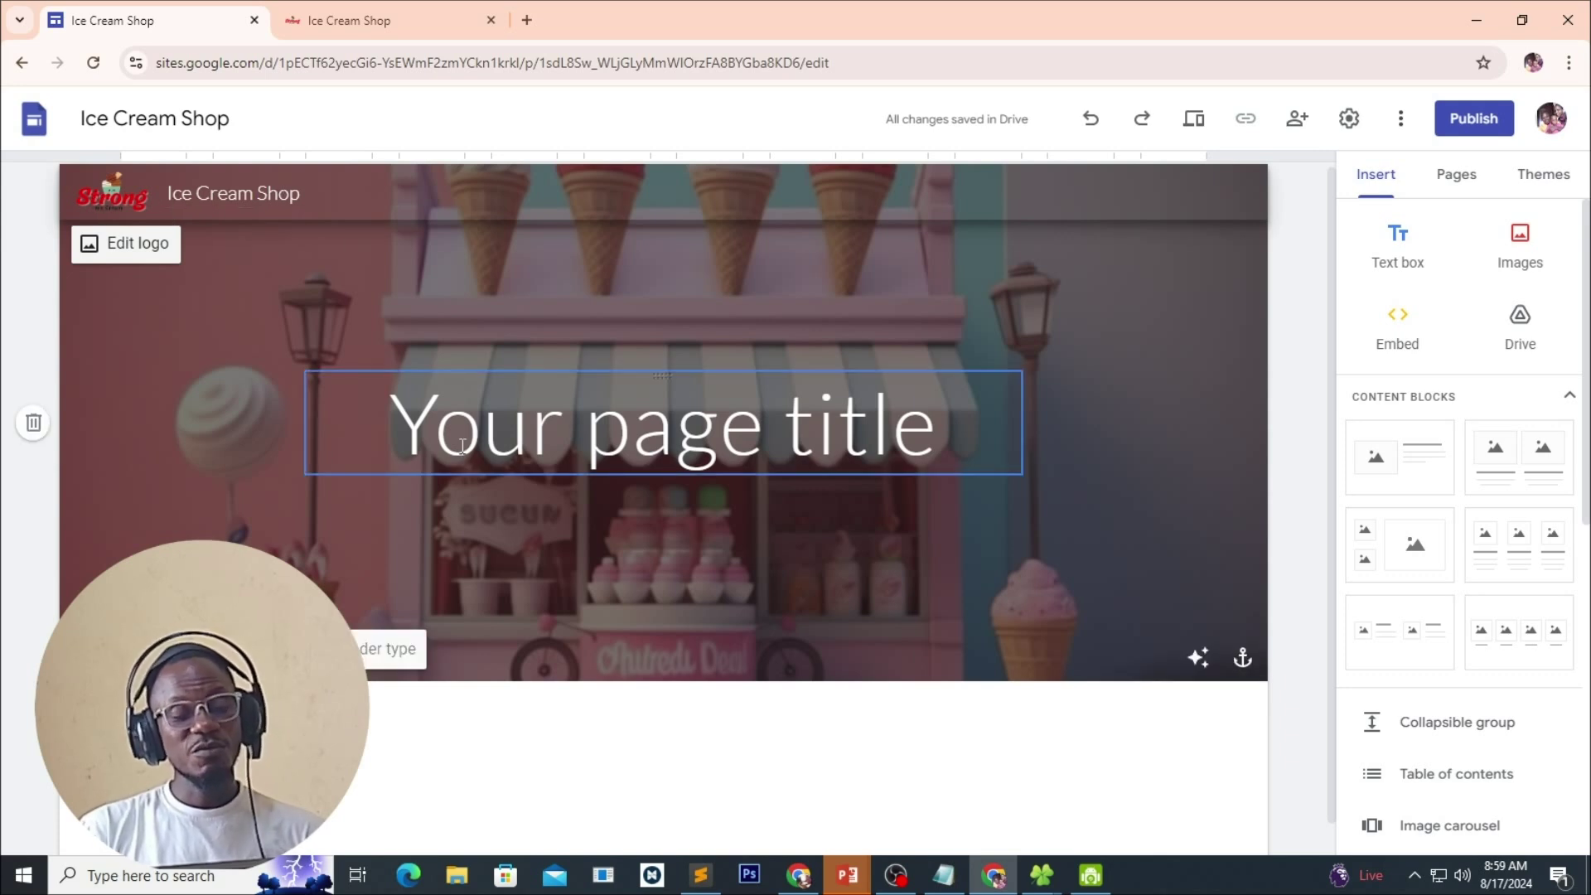
# Replace the placeholder page title with the heading "Welcome to Strong Ice Cream Shop" copied from the published example.
pyautogui.click(348, 22)
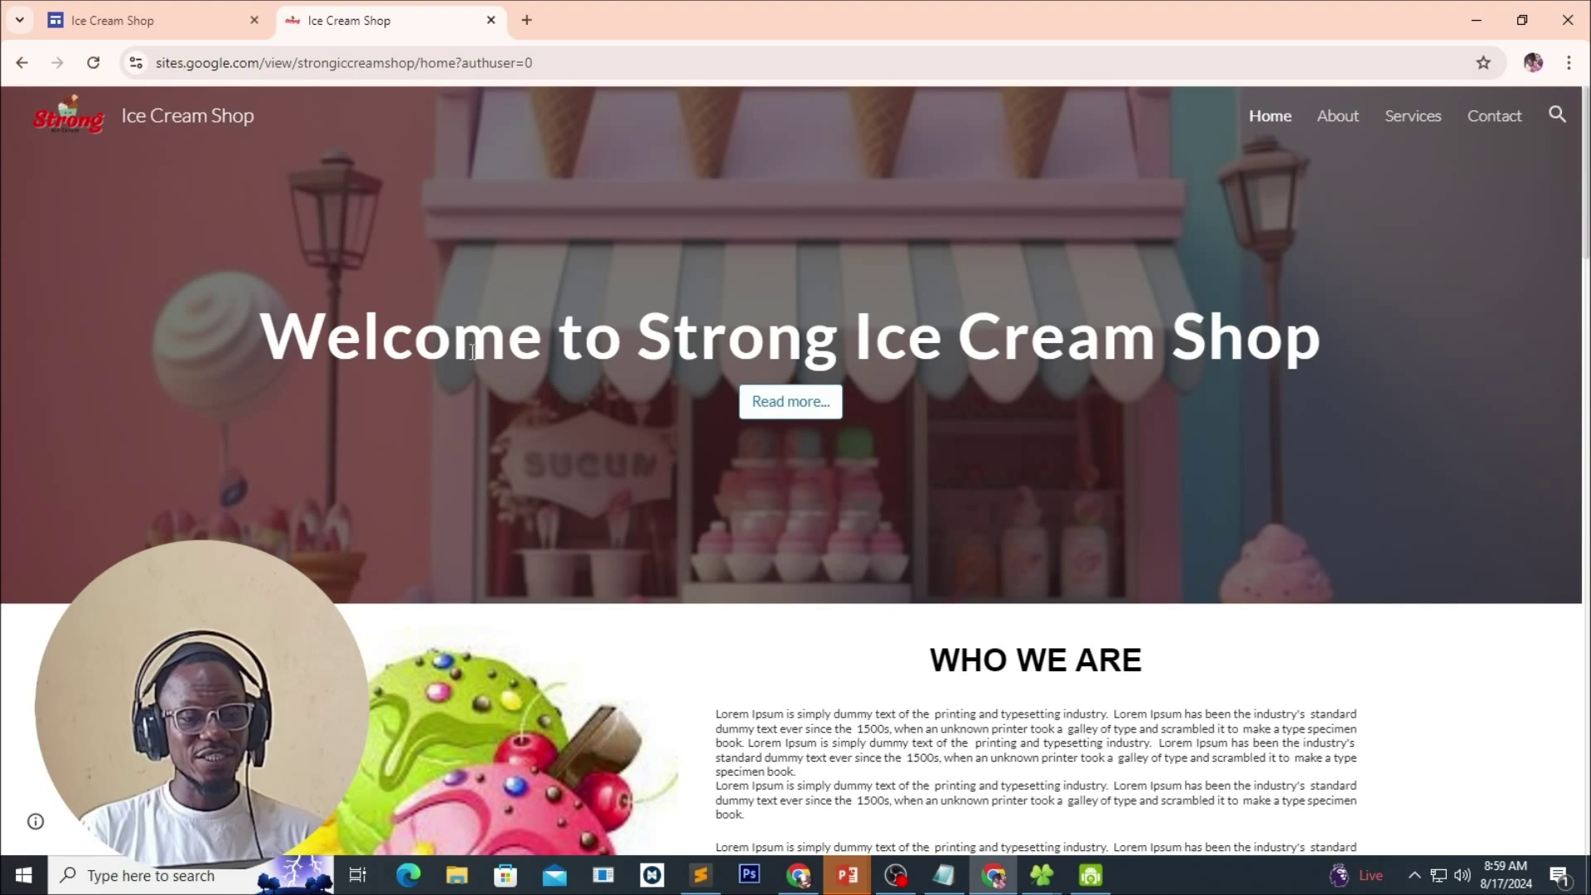
pyautogui.moveTo(265, 329); pyautogui.dragTo(1326, 365)
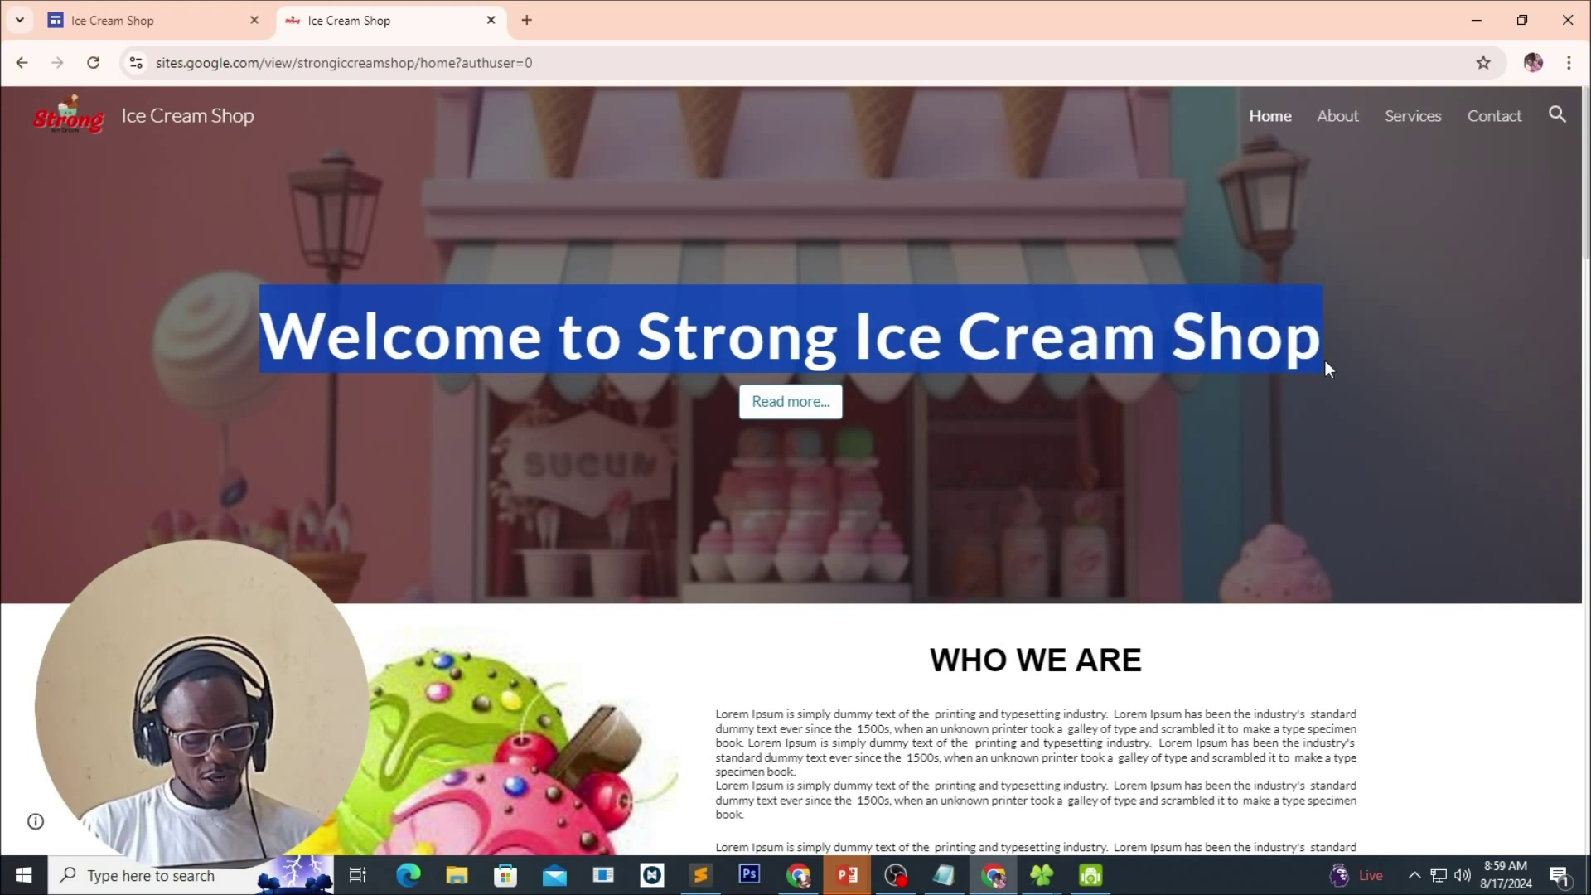
pyautogui.click(116, 20)
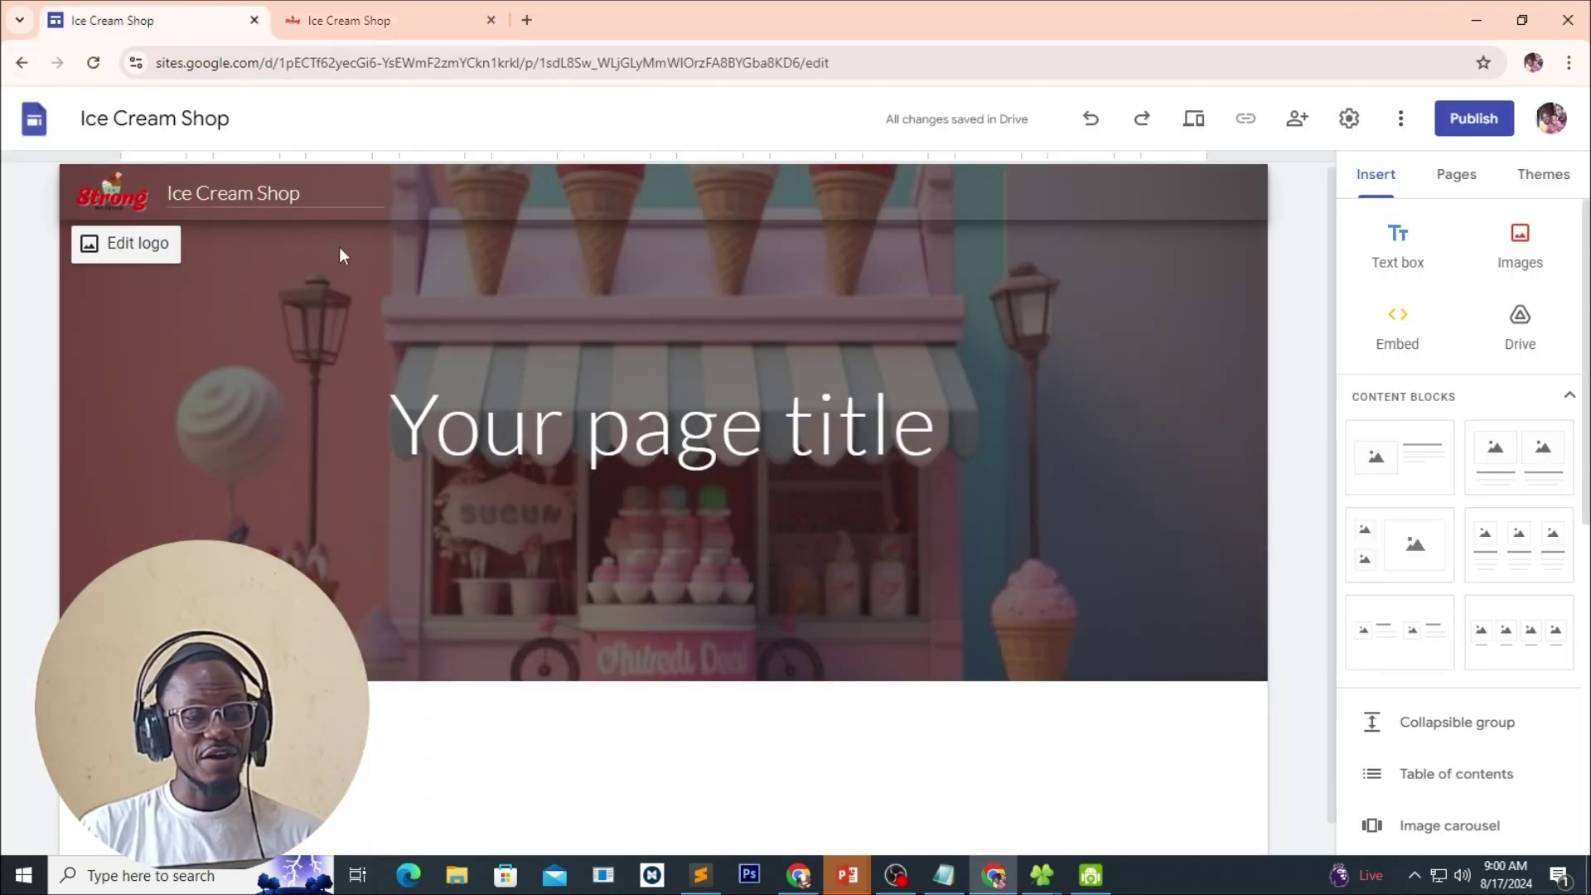
pyautogui.click(396, 423)
pyautogui.moveTo(397, 422); pyautogui.dragTo(953, 427)
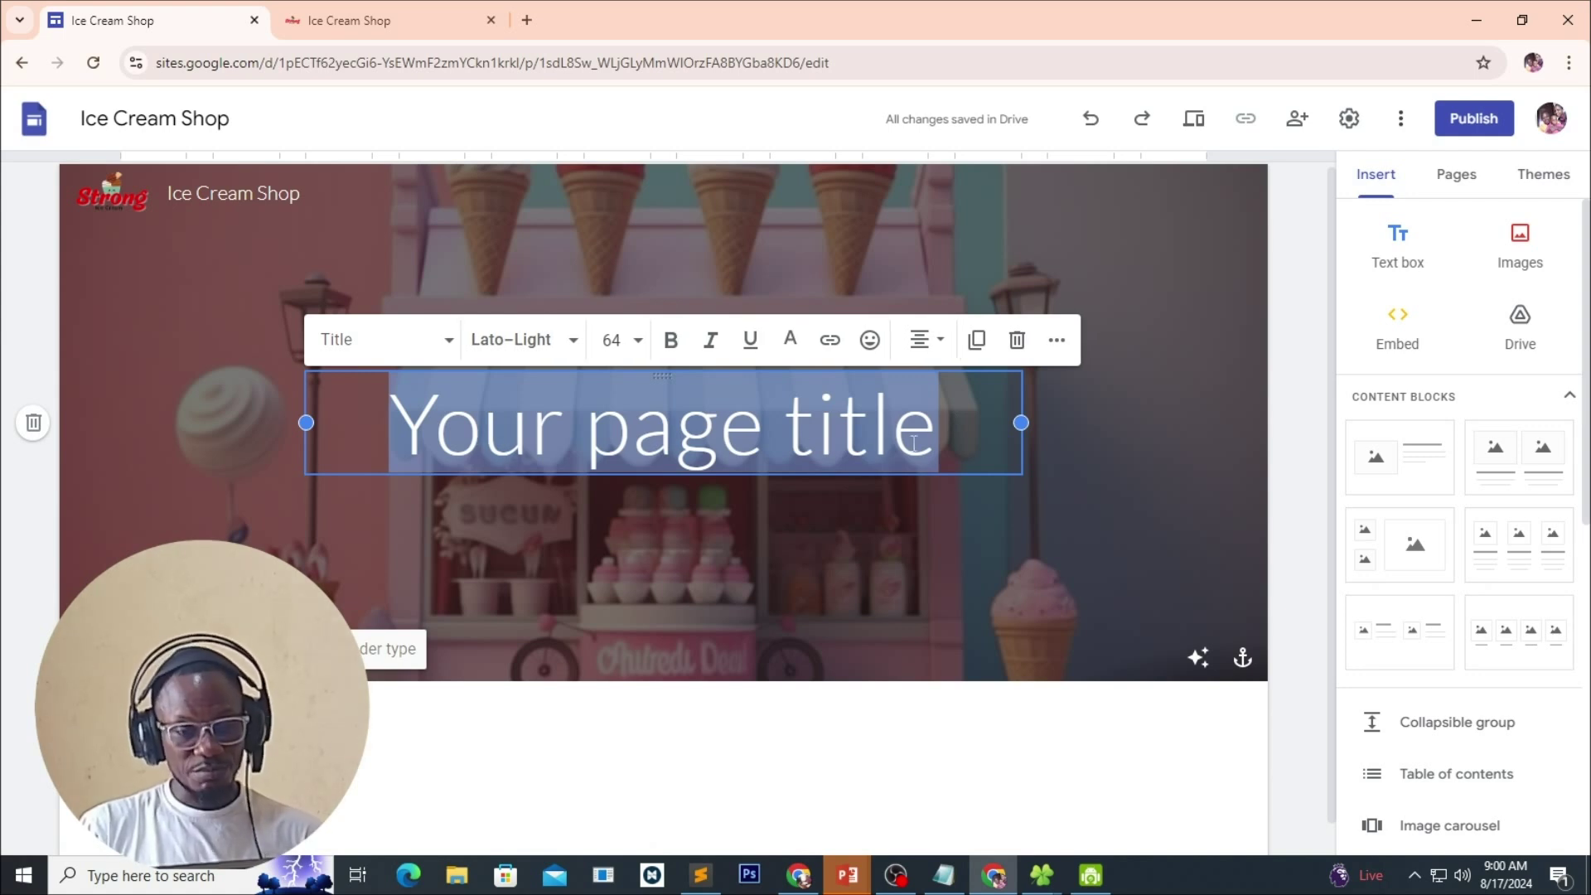
pyautogui.hotkey('ctrl', 'v')
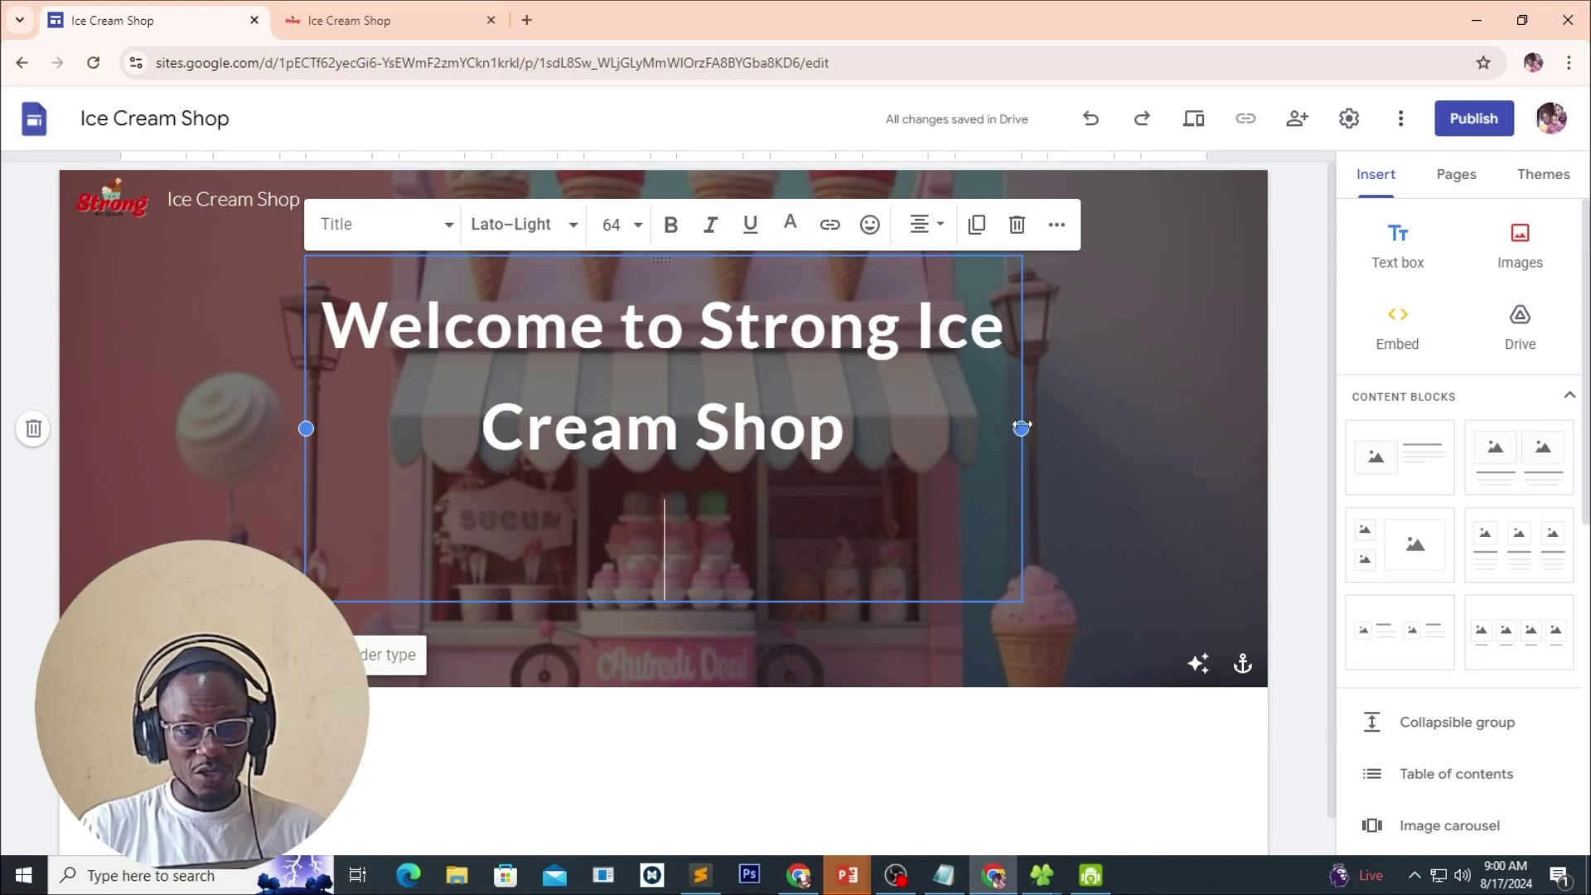
# Widen the page title box on both sides until the heading fits on one line, and delete the empty line below it.
pyautogui.moveTo(1021, 428); pyautogui.dragTo(1209, 423)
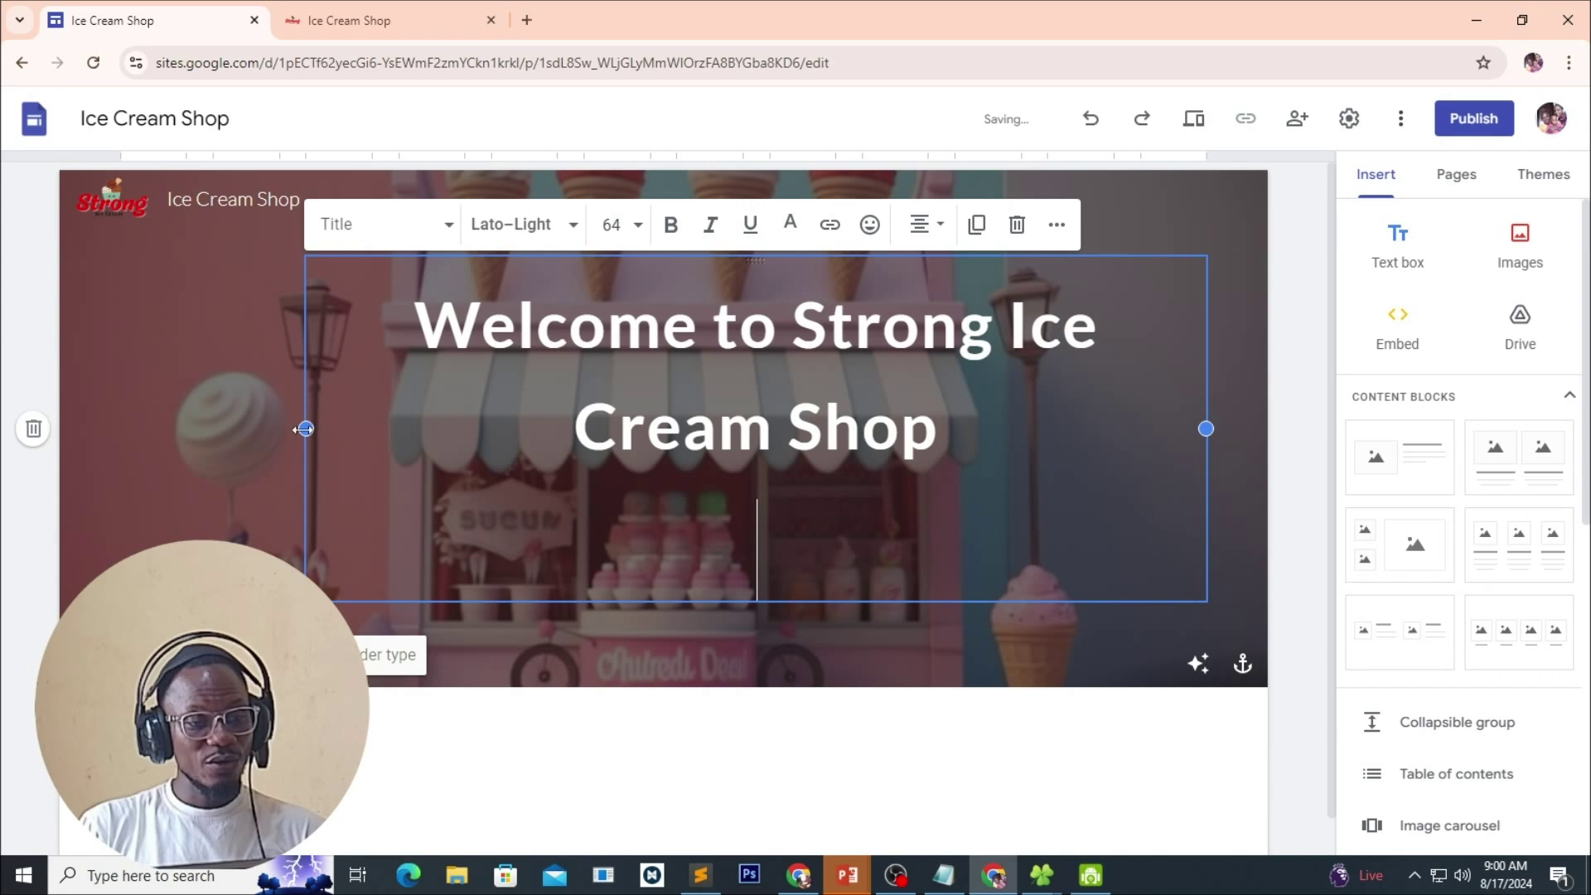
pyautogui.moveTo(294, 430); pyautogui.dragTo(106, 429)
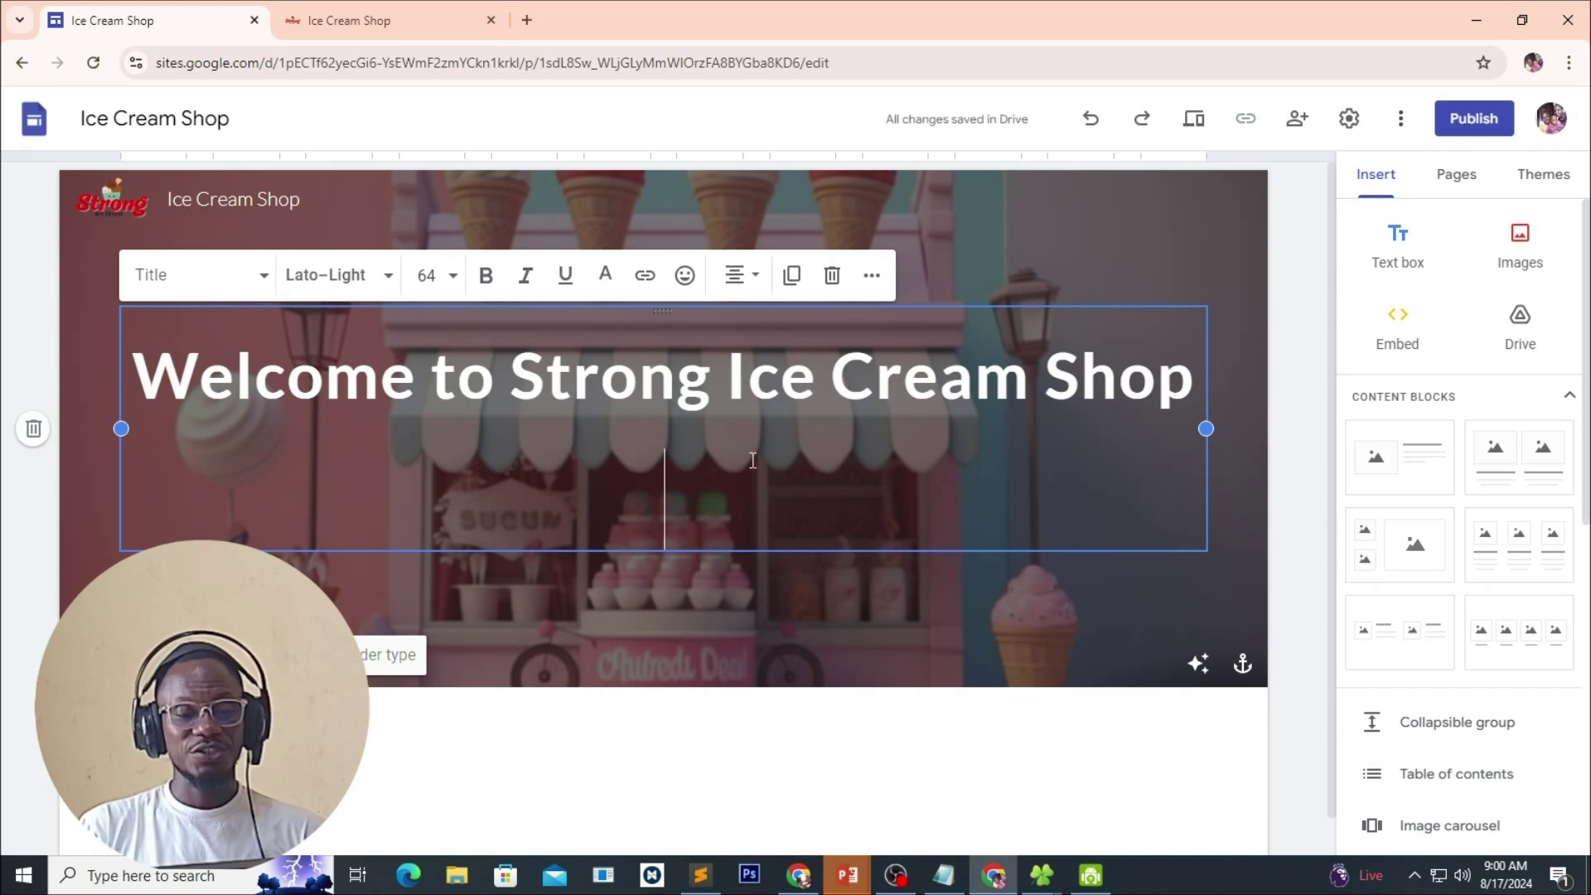
pyautogui.click(668, 494)
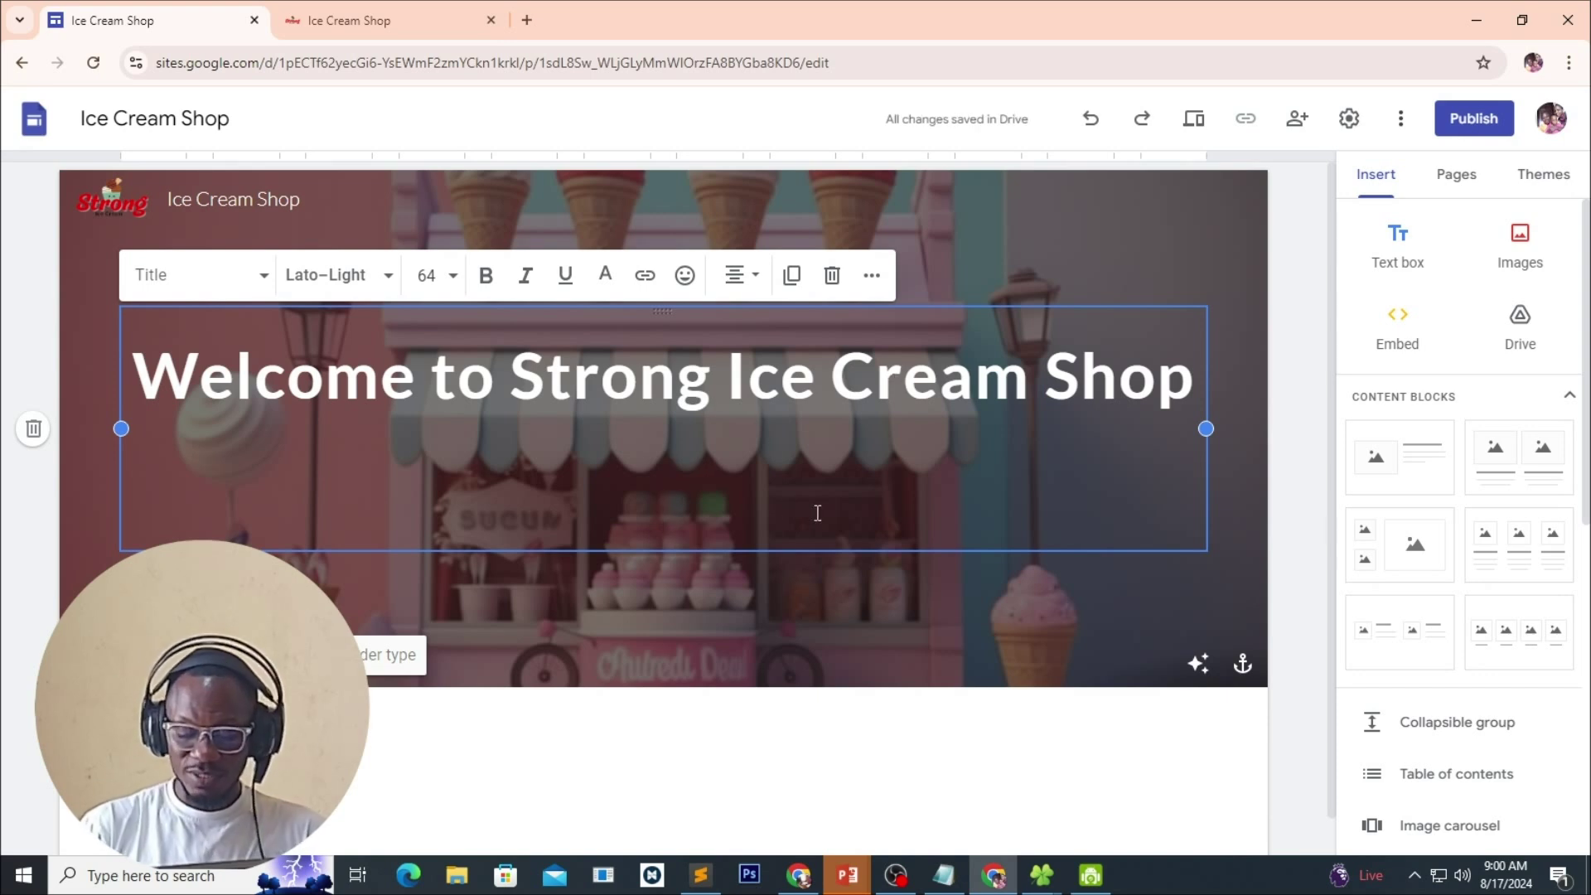
pyautogui.press('BackSpace')
pyautogui.press('BackSpace')
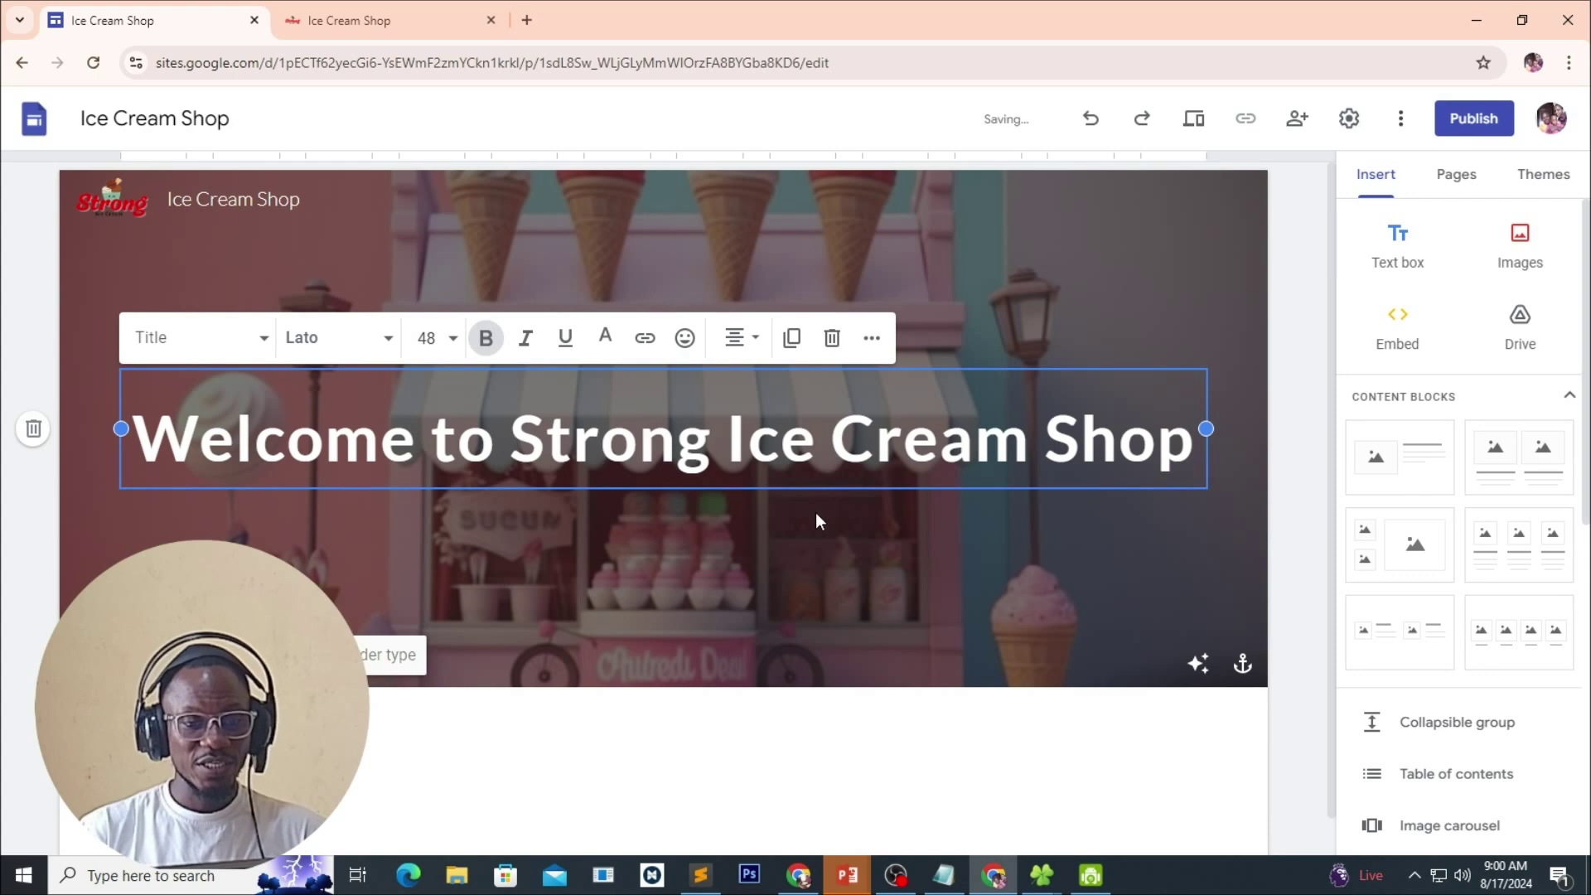
pyautogui.click(794, 490)
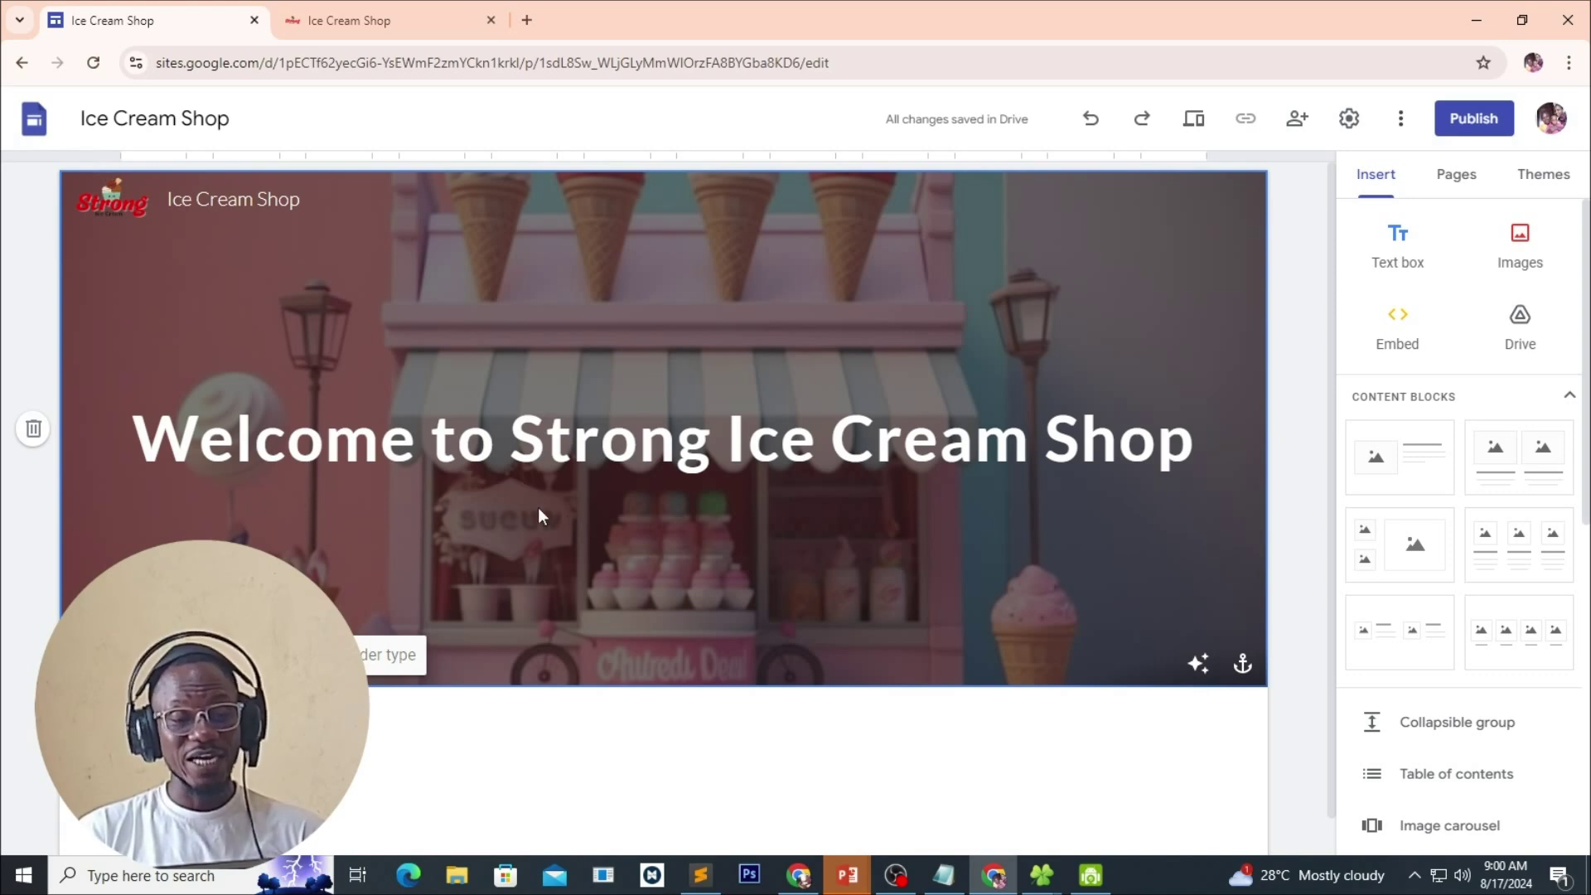
# Review the published header, switch to Notepad and break the h3 line of the typed-text script before the span's style attribute.
pyautogui.click(388, 17)
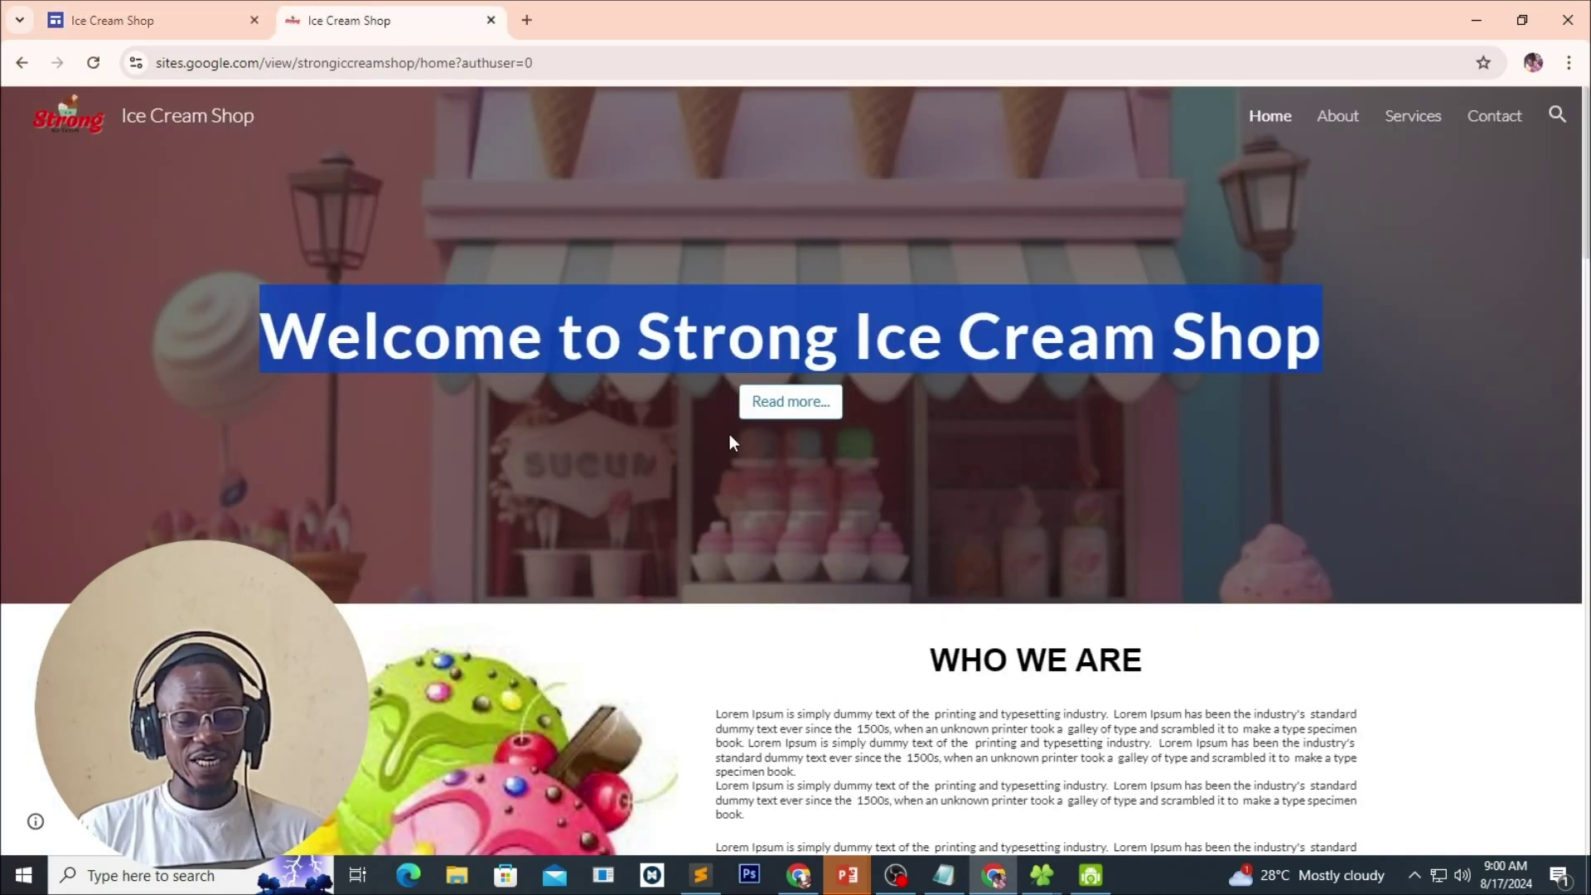
pyautogui.click(208, 18)
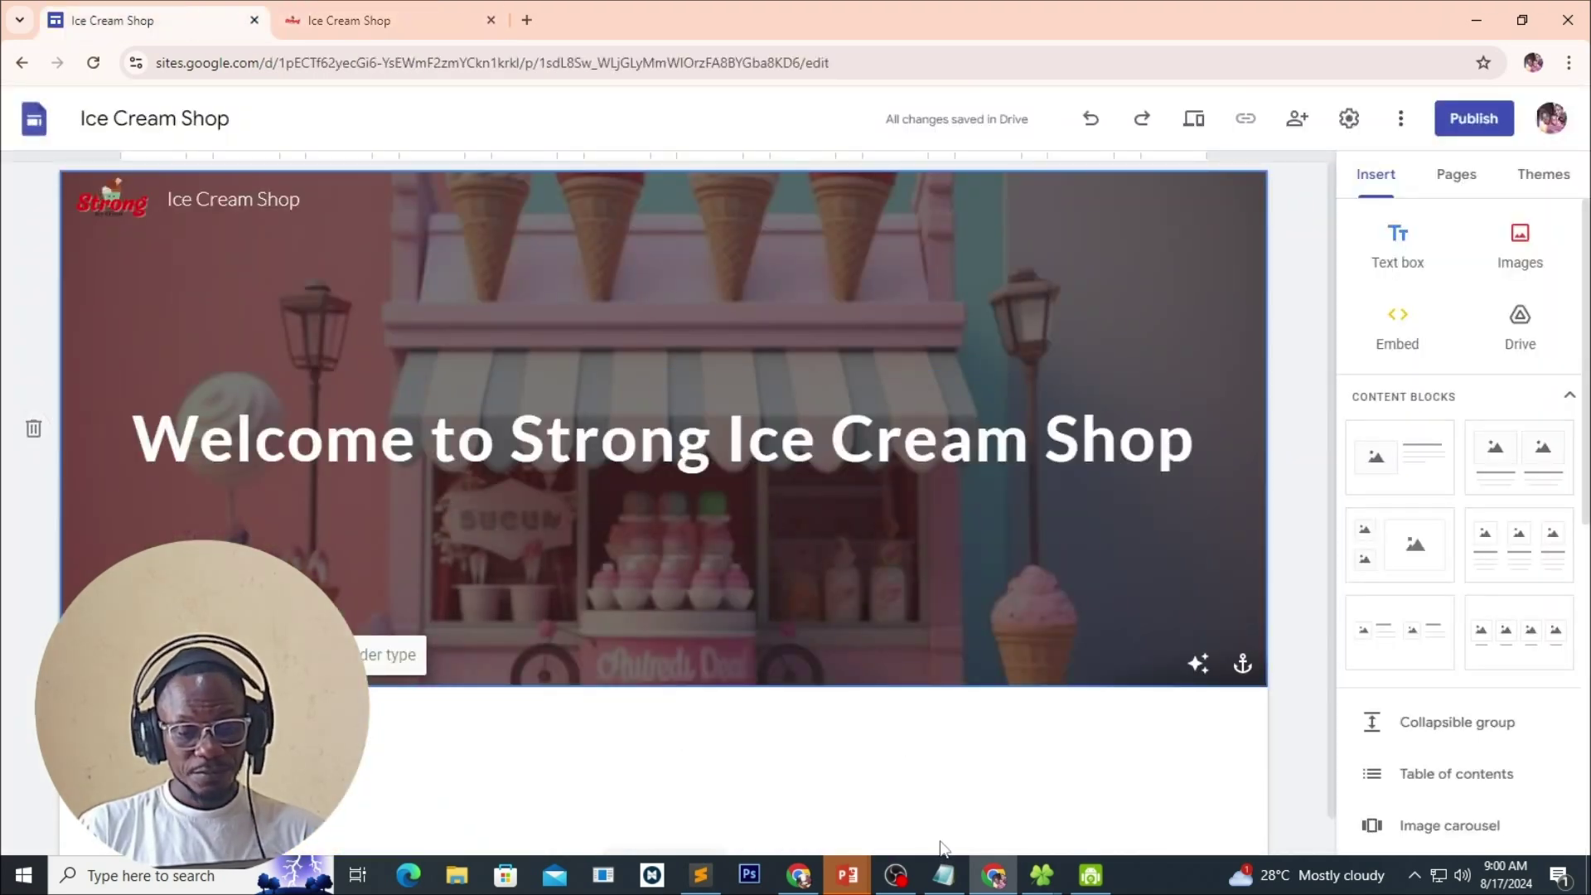
pyautogui.click(942, 877)
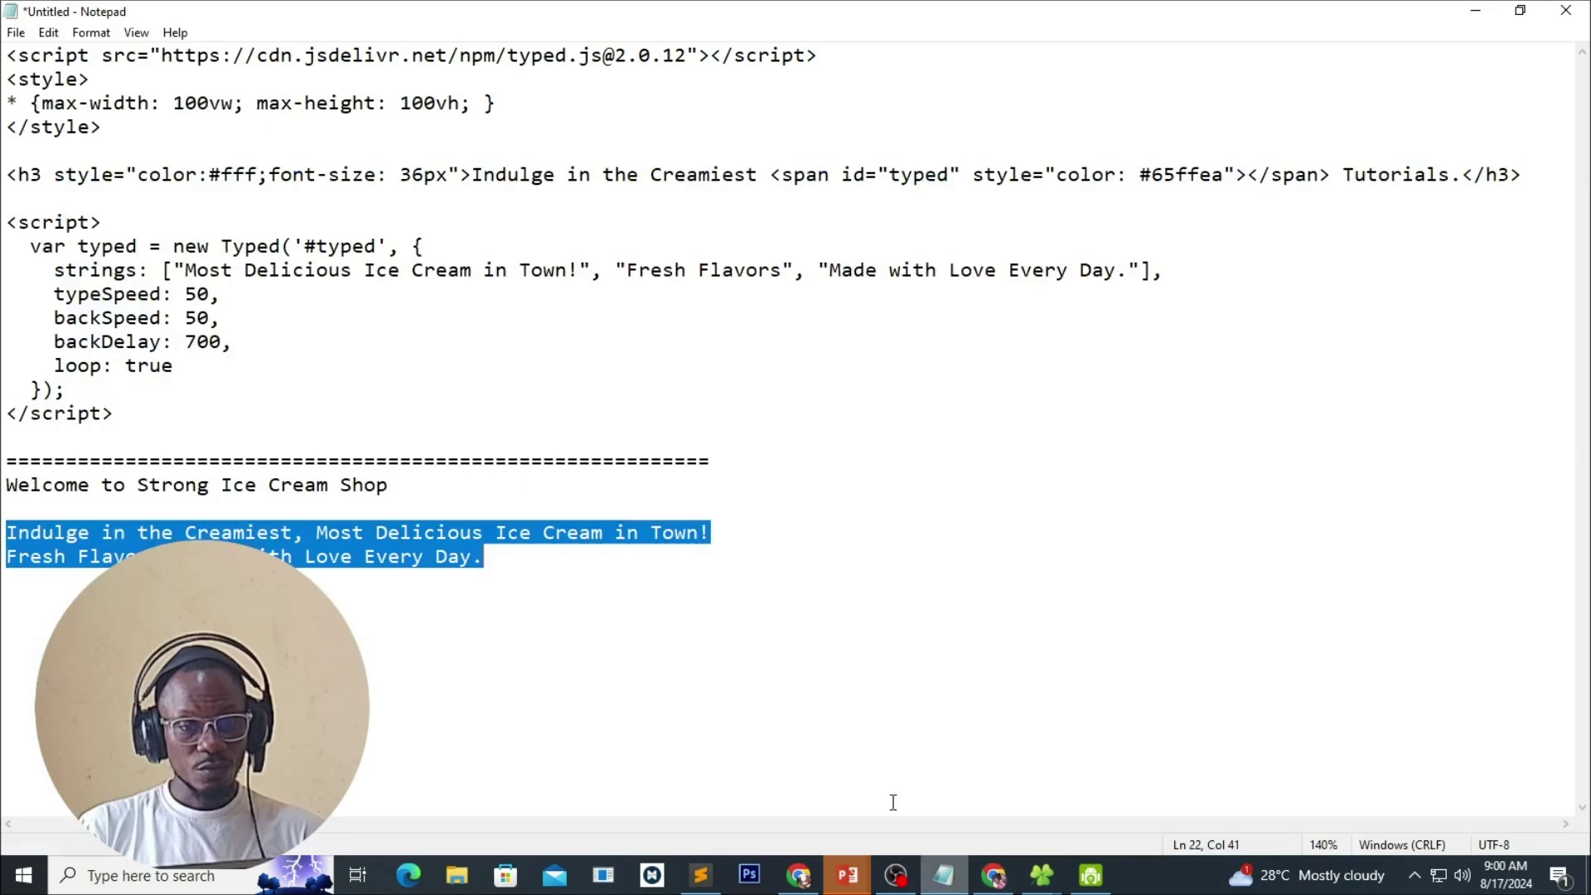
pyautogui.click(895, 876)
pyautogui.click(895, 877)
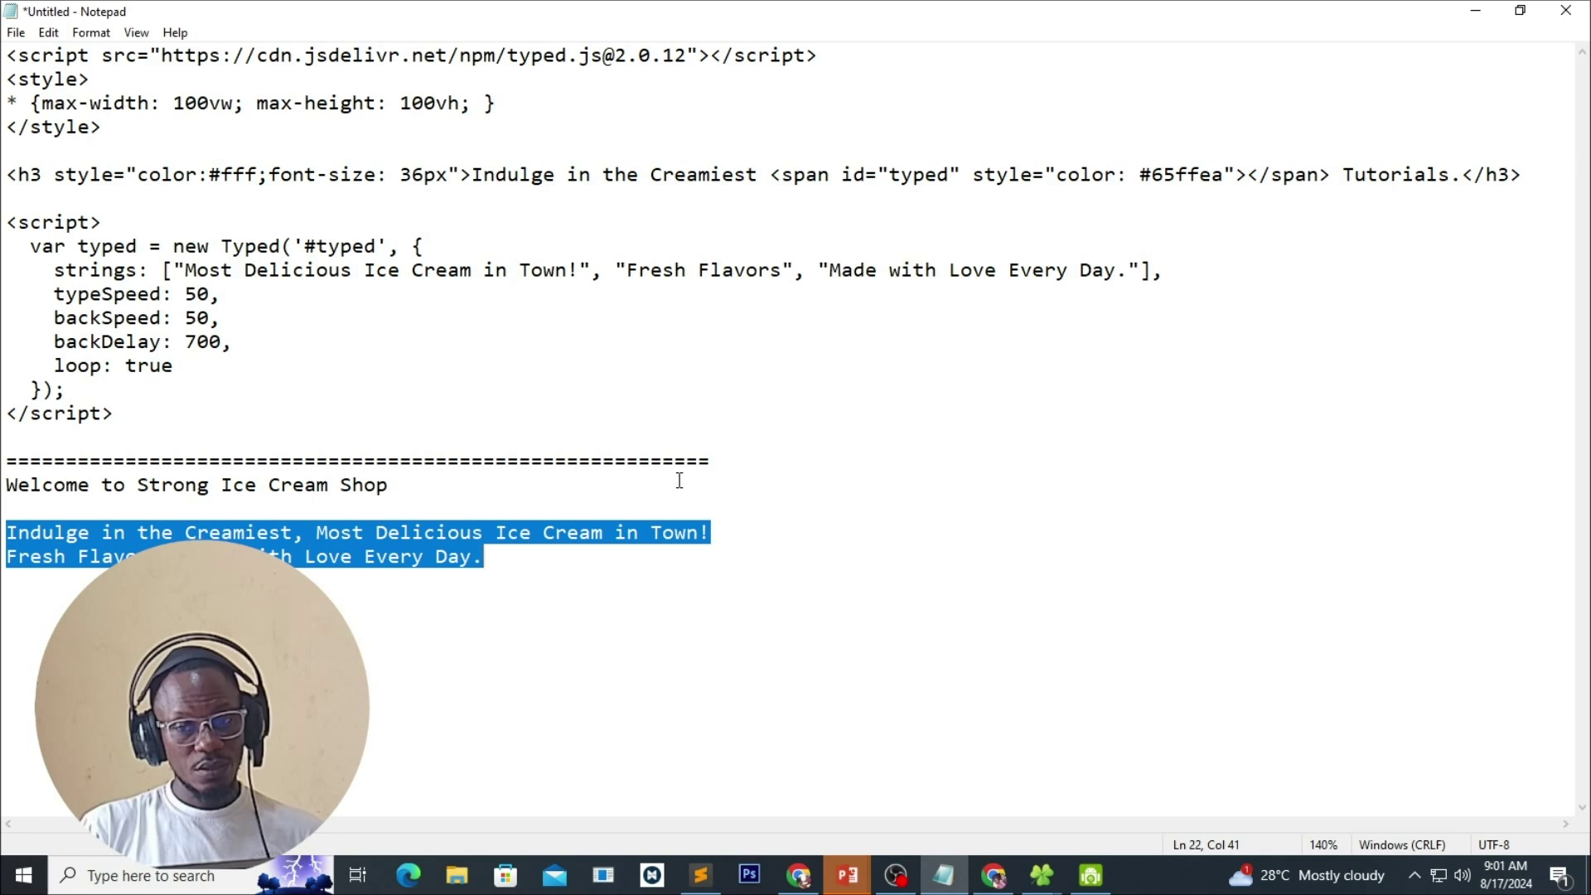
pyautogui.scroll(3, 679, 481)
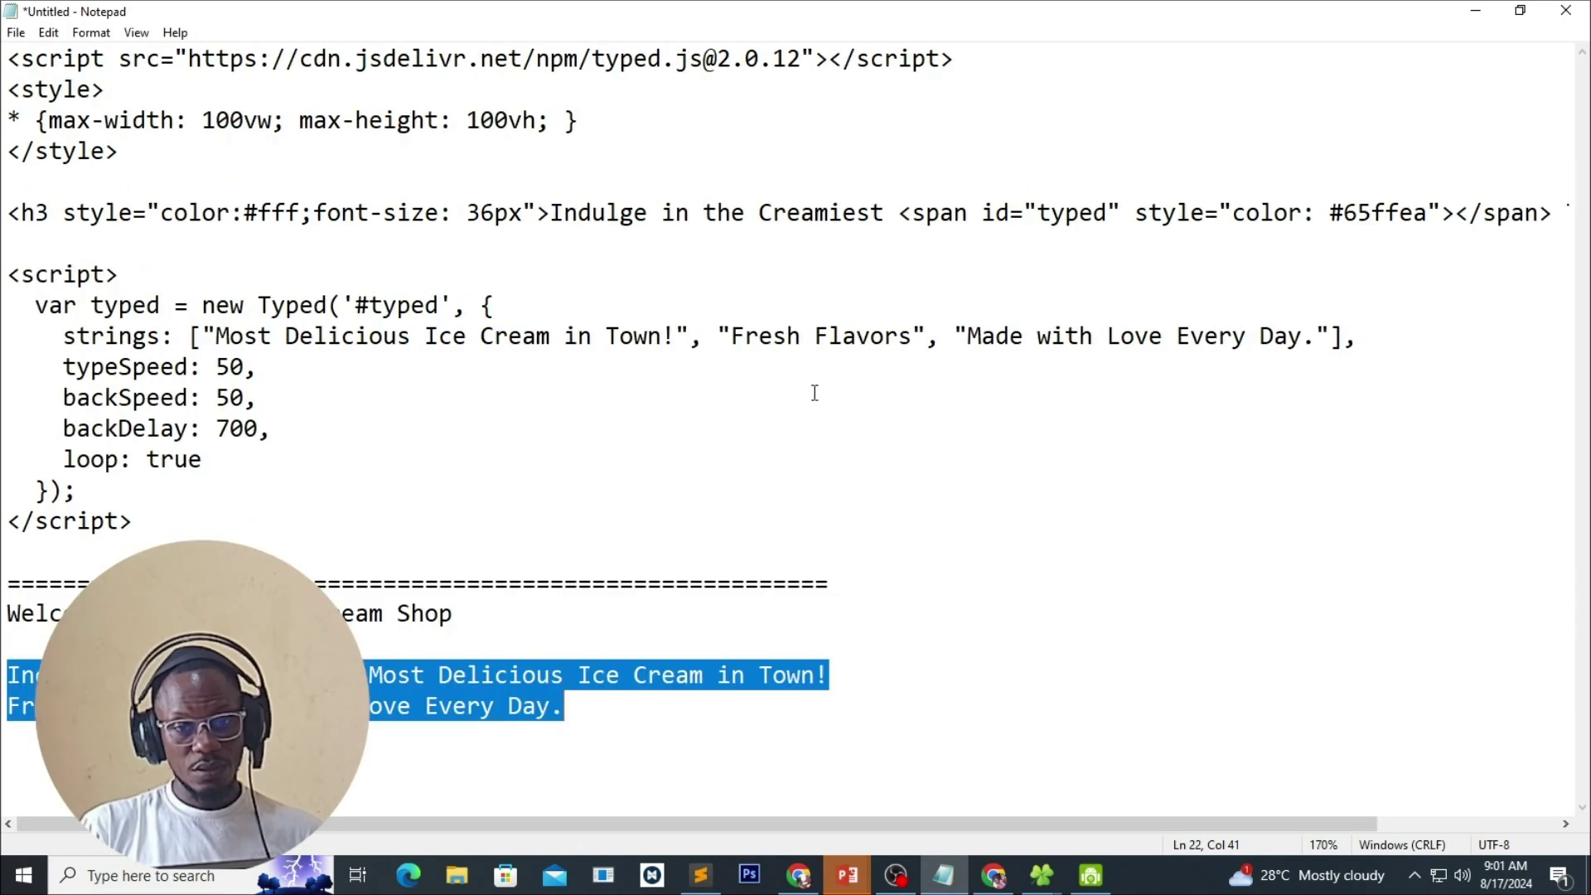
pyautogui.click(1140, 214)
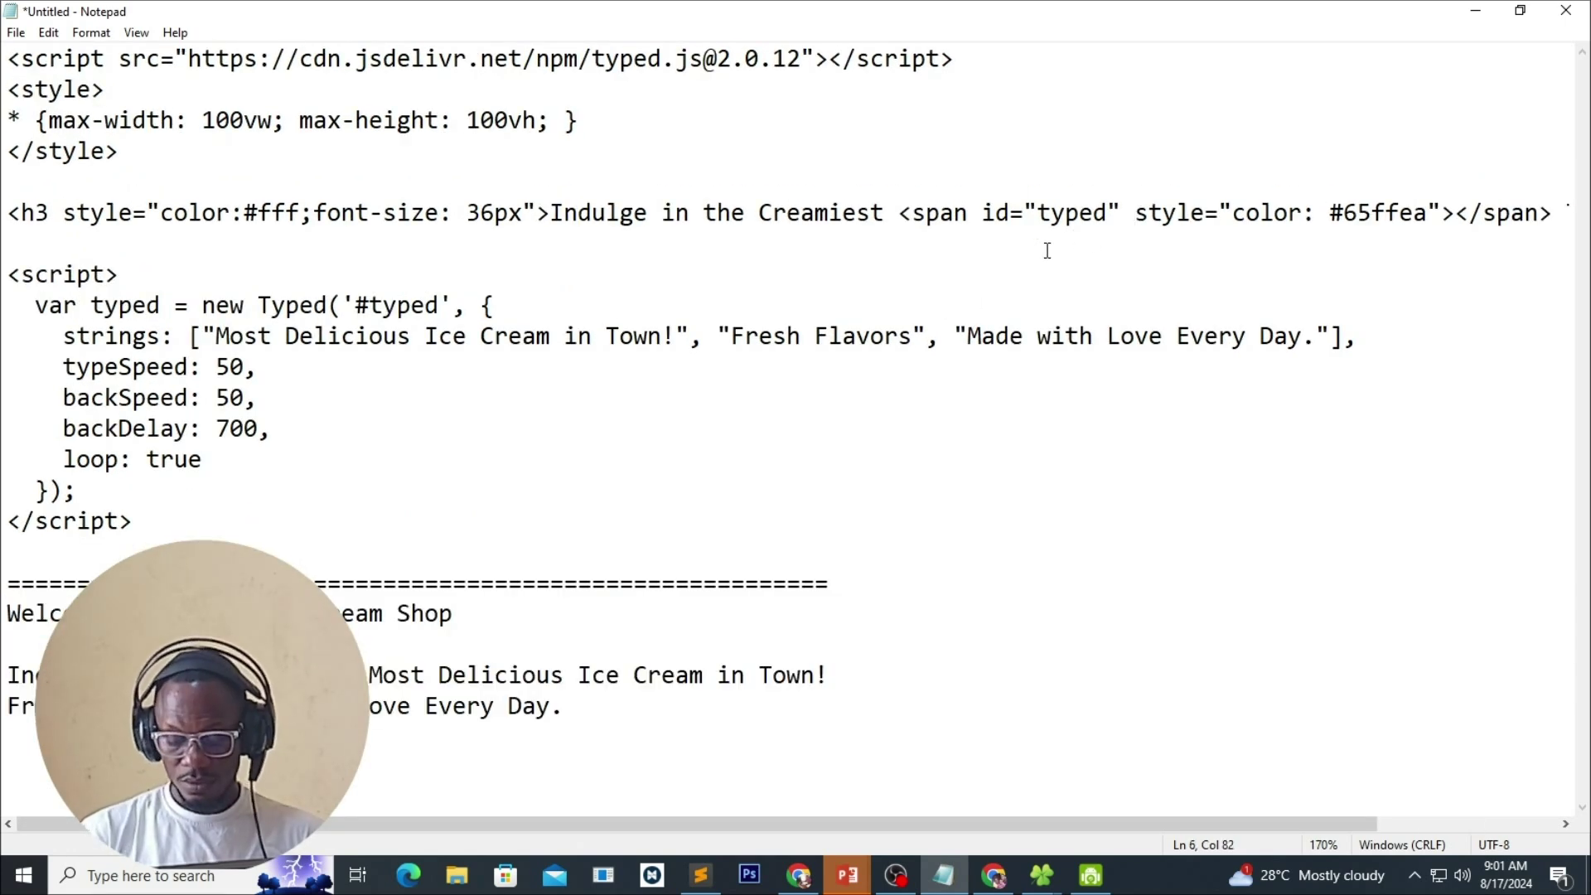
pyautogui.press('Return')
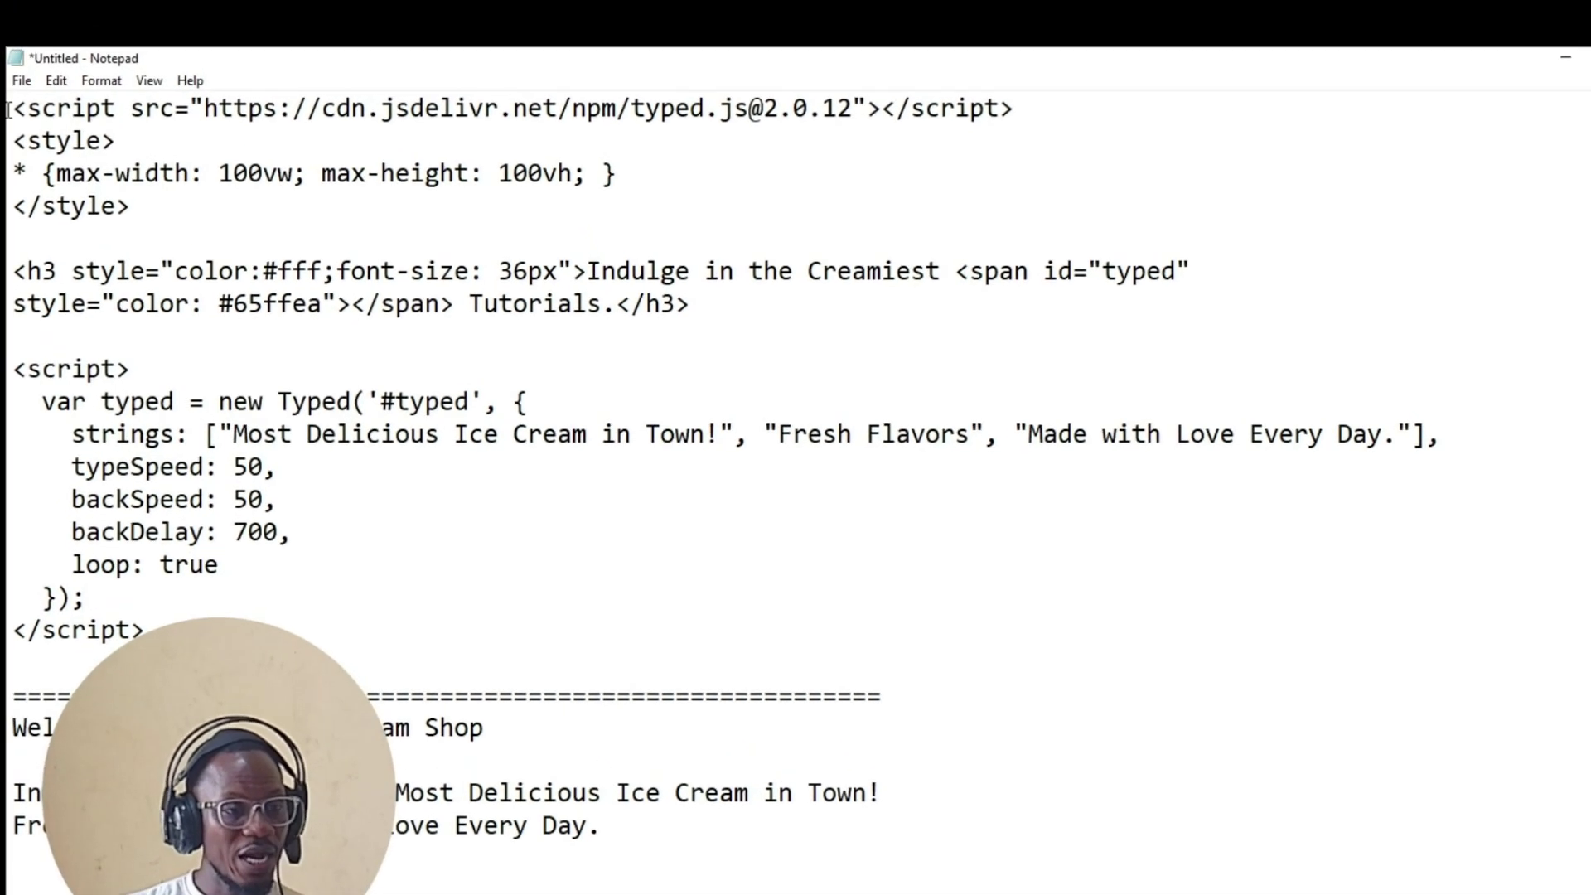
pyautogui.moveTo(17, 176); pyautogui.dragTo(259, 587)
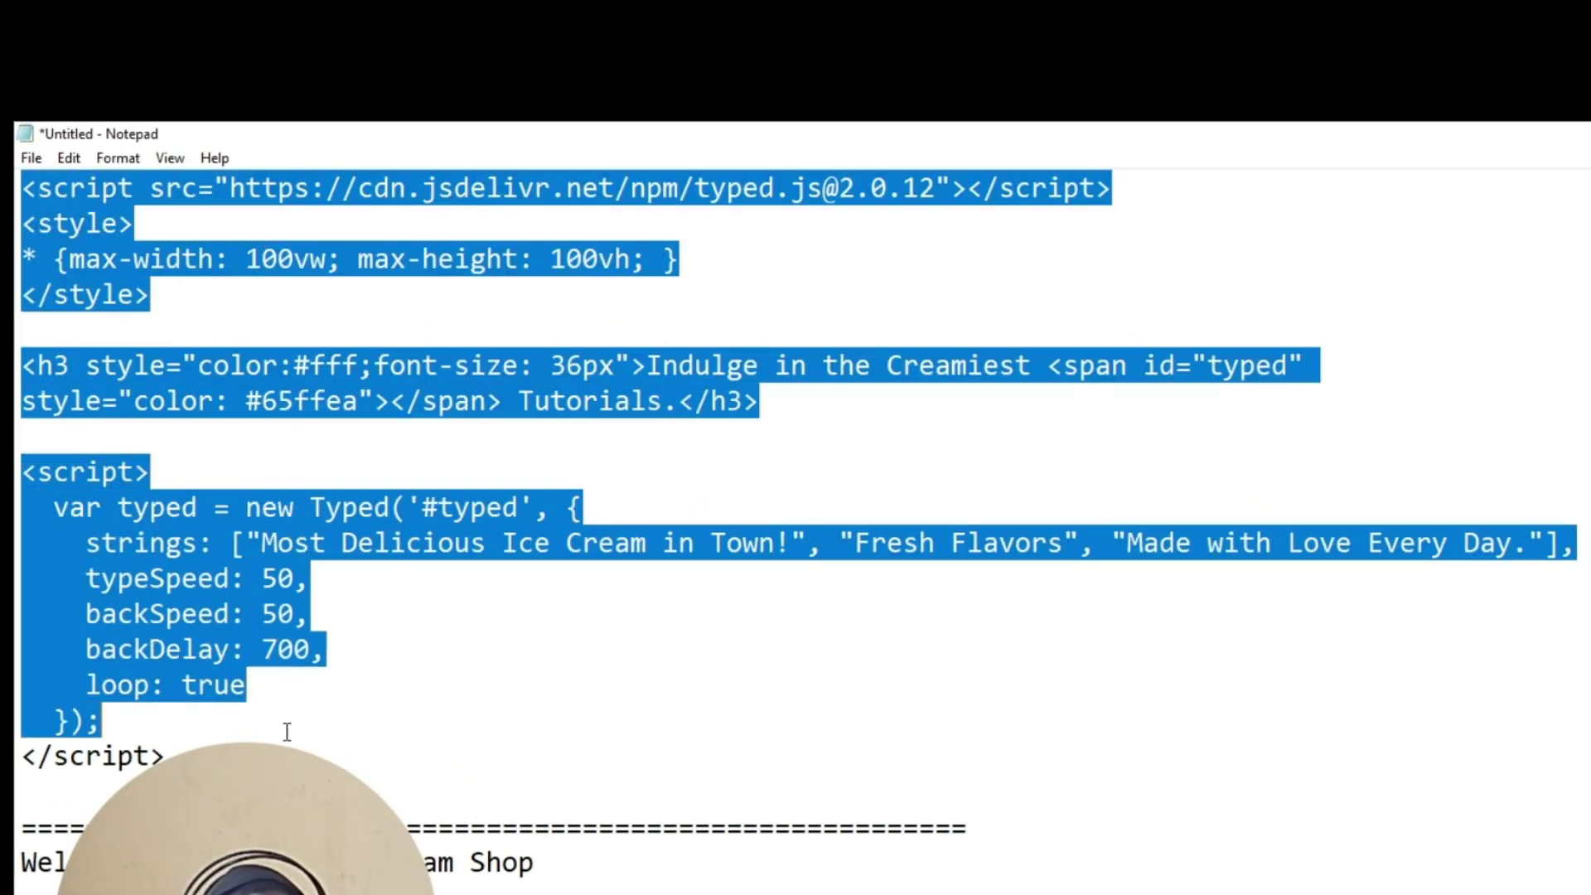
pyautogui.click(289, 531)
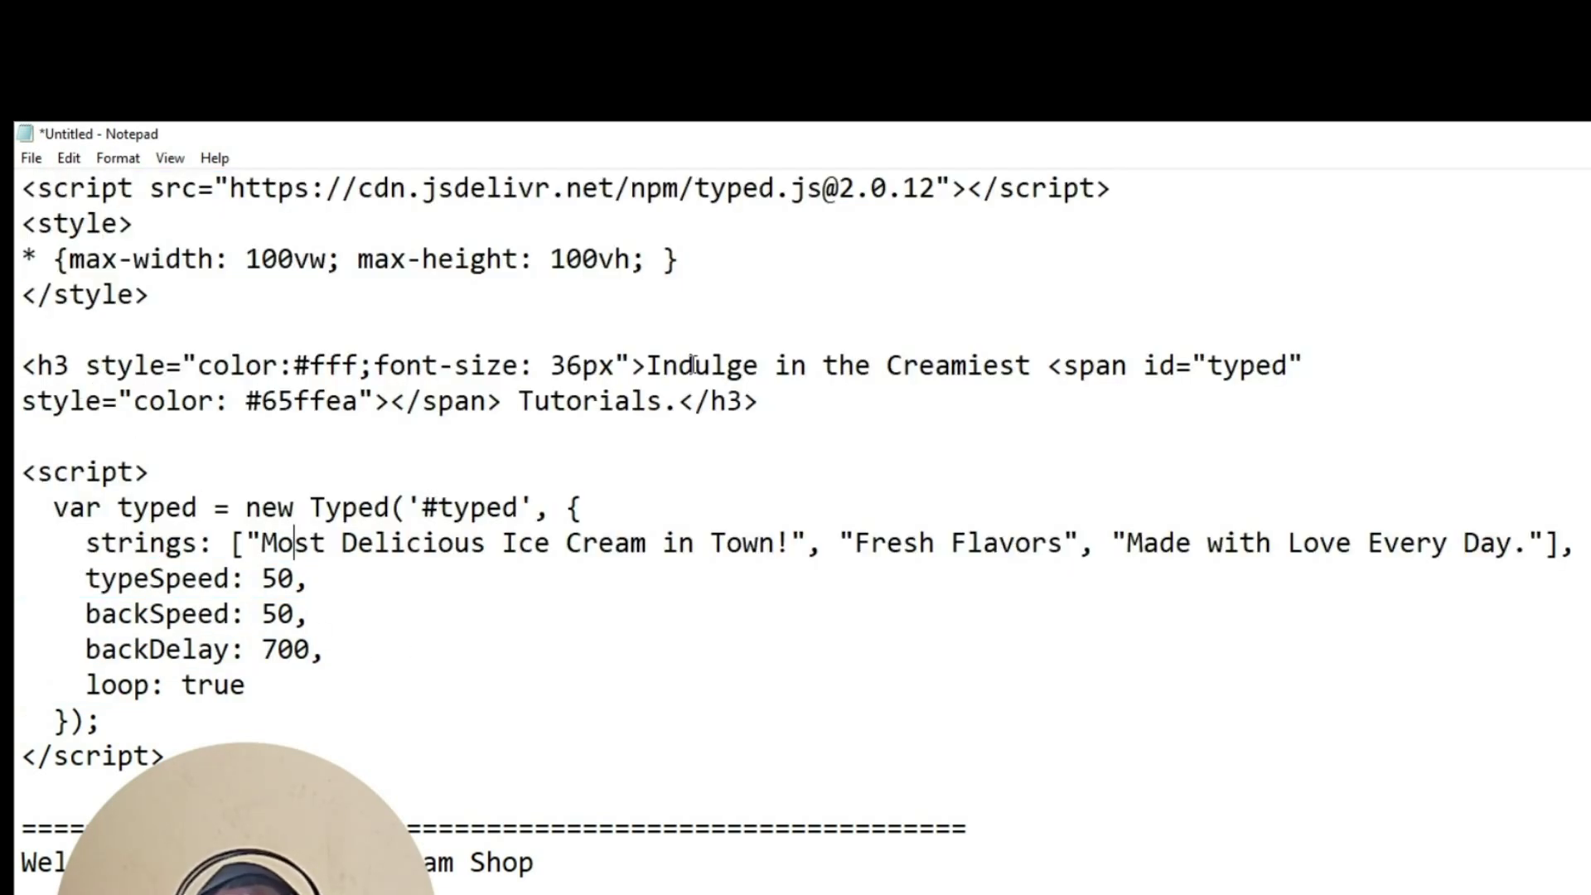
# Review the phrases in the typed-text script, copy the whole script from the opening script tag to the closing one, and return to Google Sites.
pyautogui.moveTo(647, 365); pyautogui.dragTo(1021, 365)
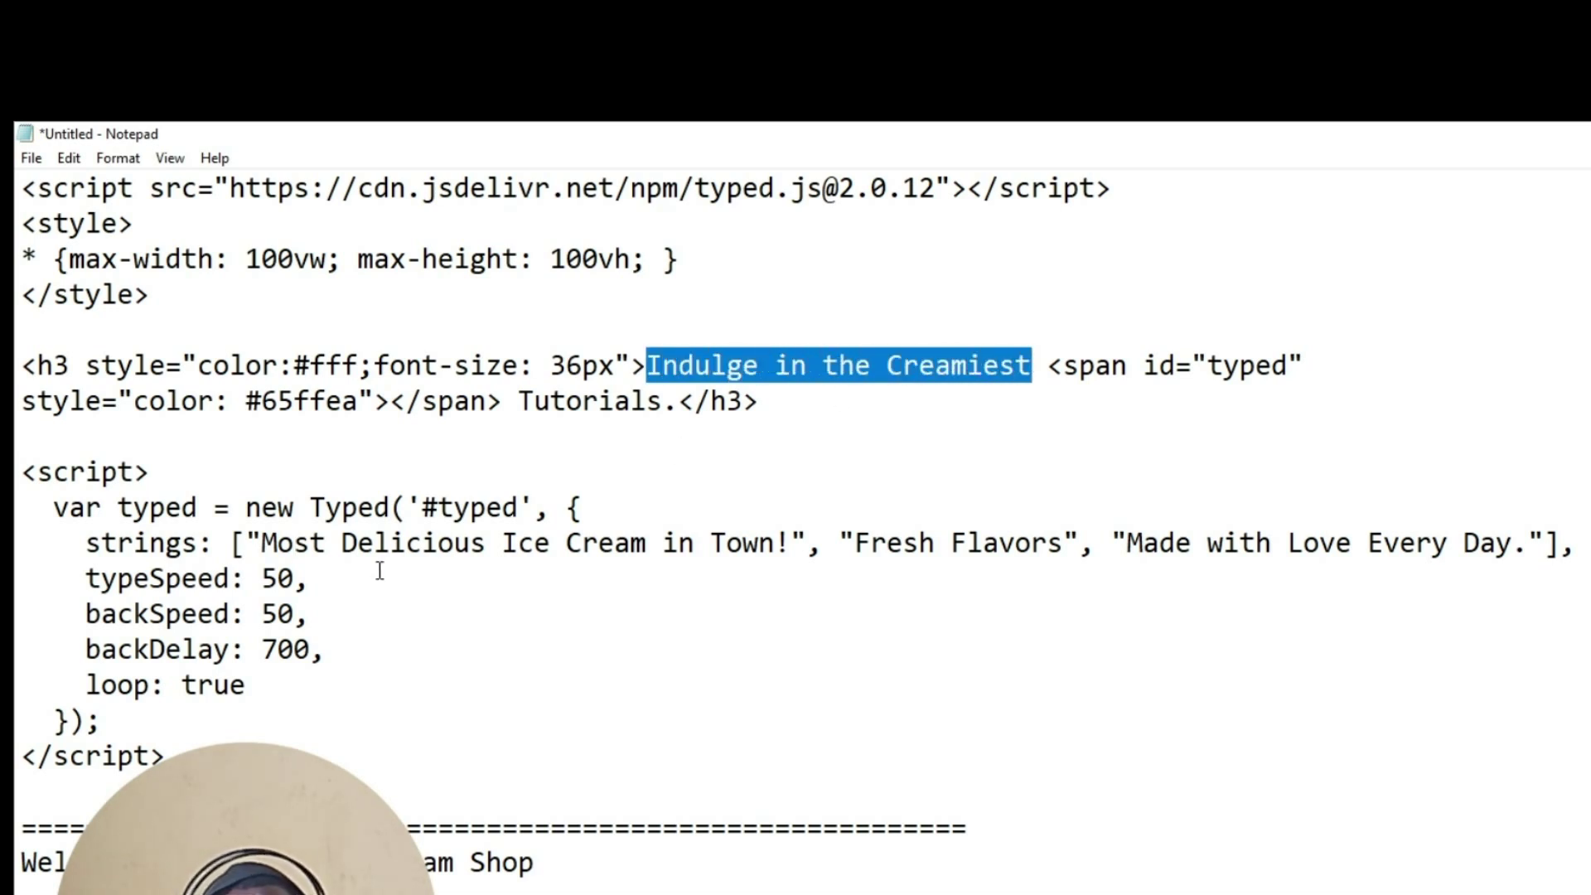
pyautogui.moveTo(262, 543); pyautogui.dragTo(710, 561)
pyautogui.moveTo(849, 544); pyautogui.dragTo(1270, 544)
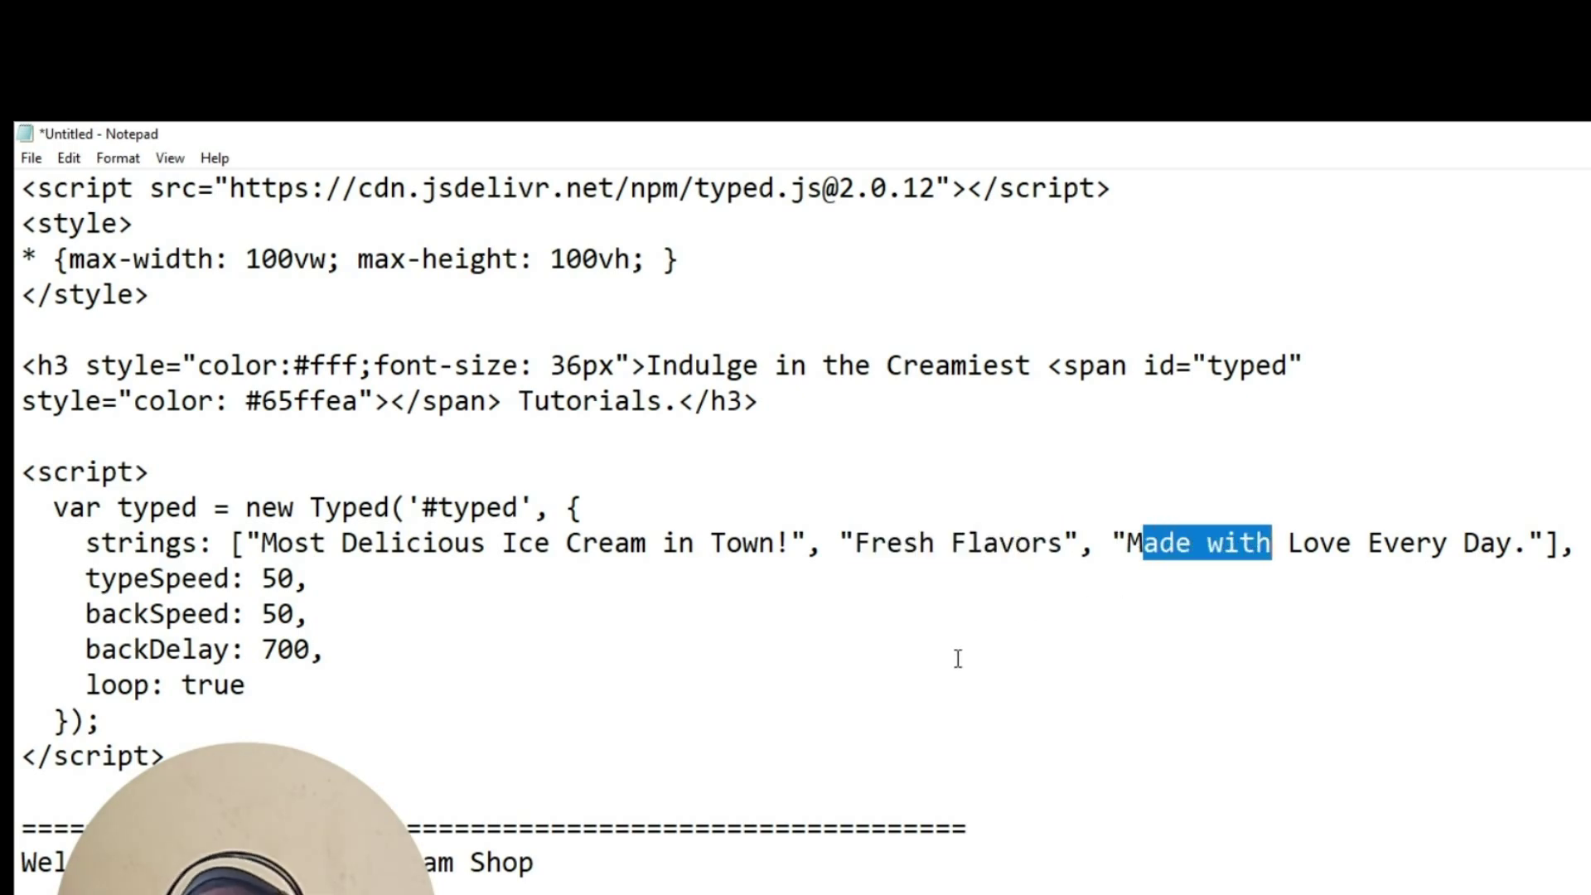
pyautogui.moveTo(23, 189); pyautogui.dragTo(193, 357)
pyautogui.moveTo(162, 236); pyautogui.dragTo(199, 582)
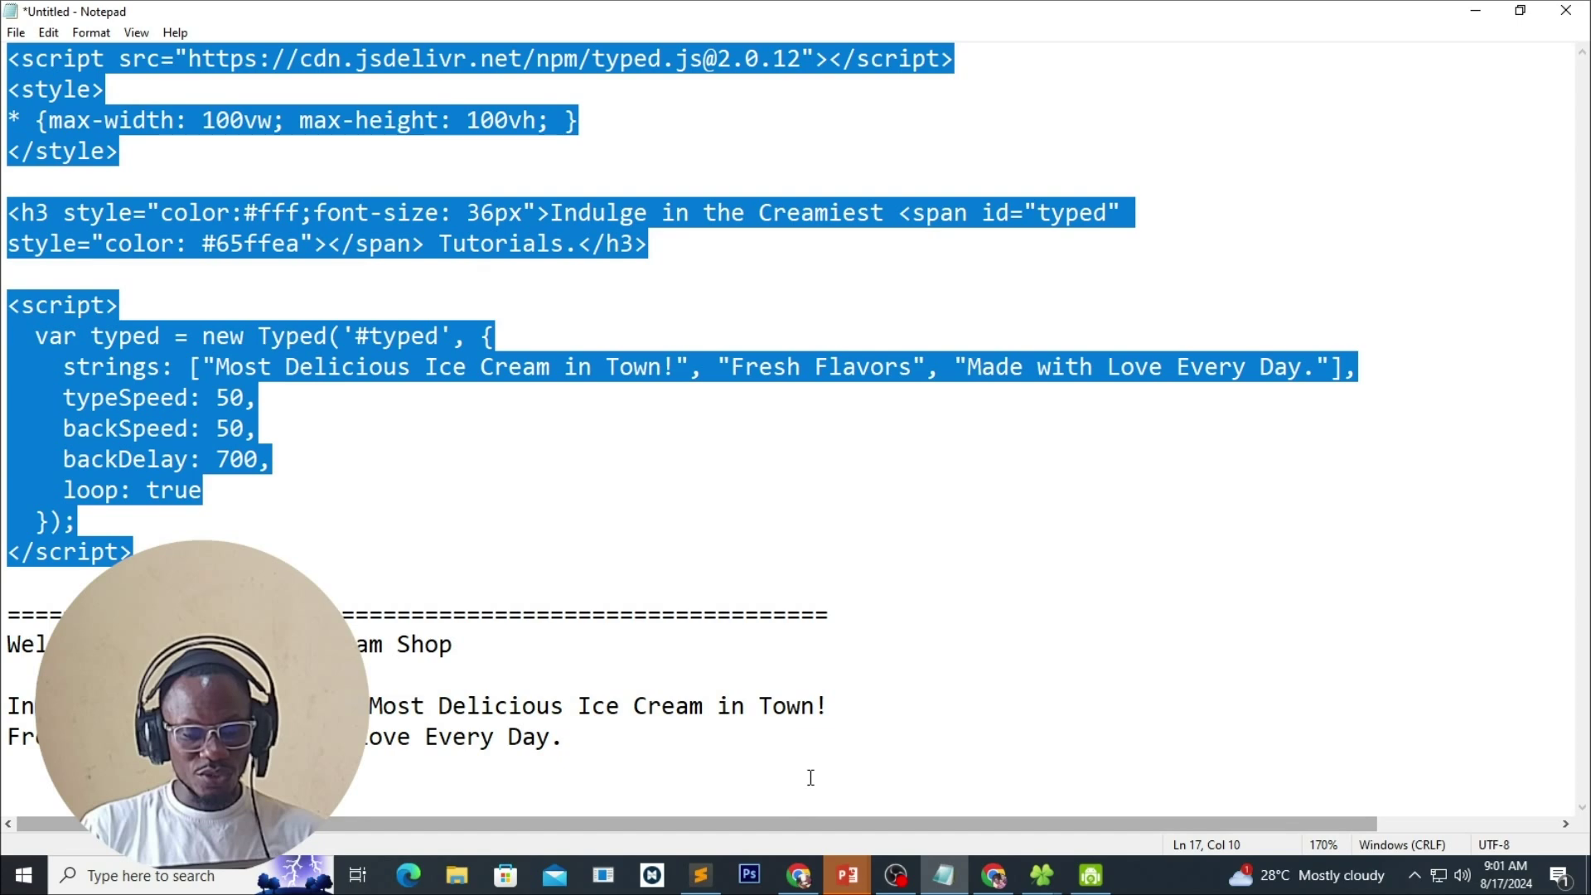
pyautogui.click(993, 875)
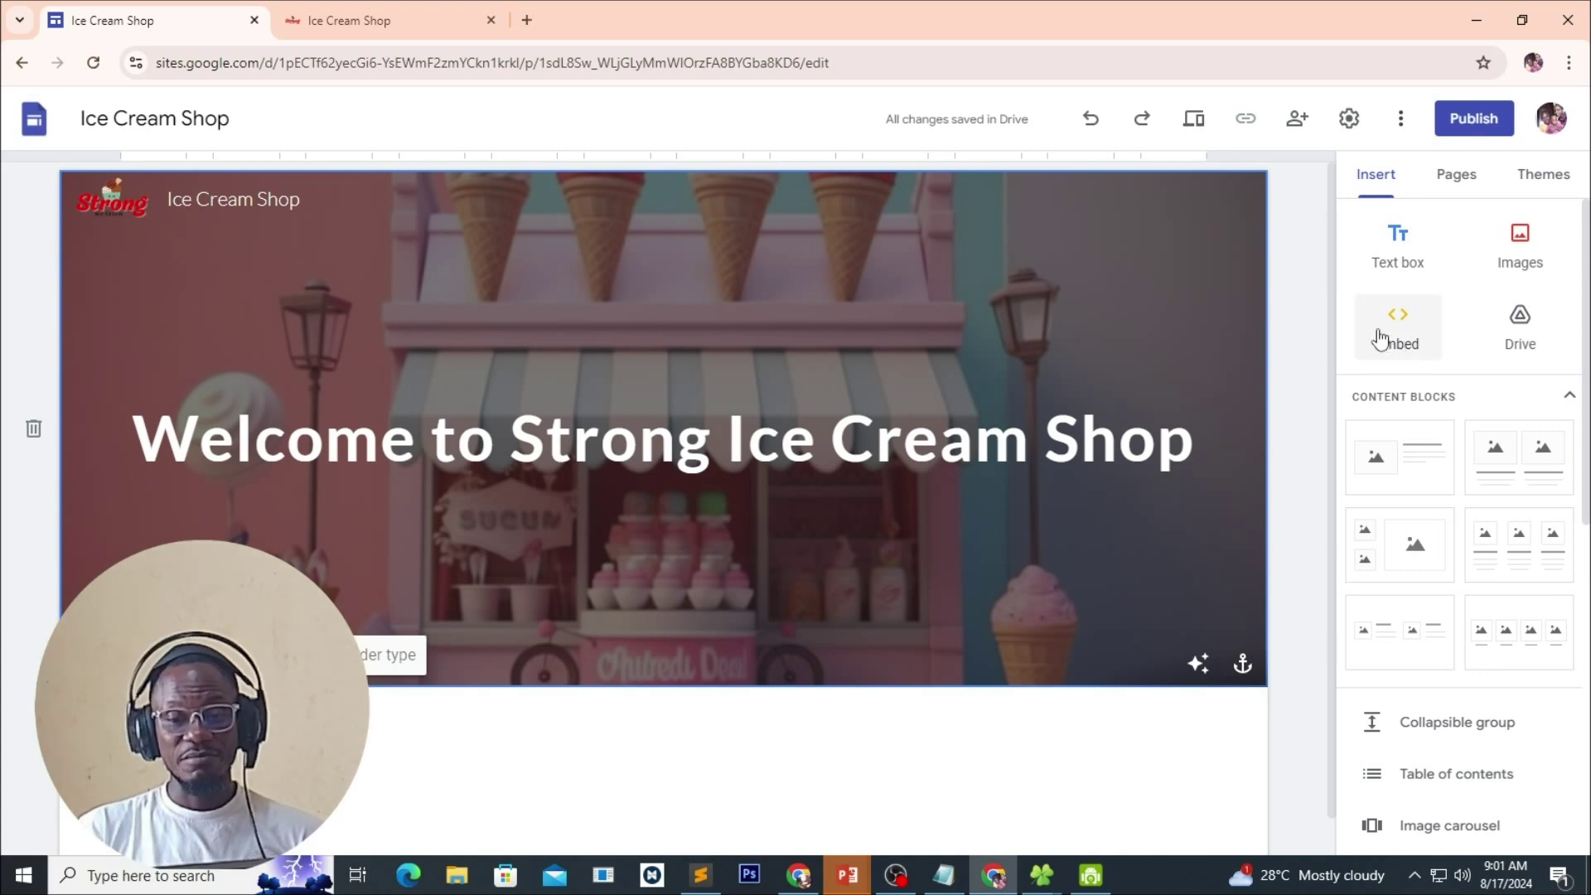
pyautogui.click(590, 481)
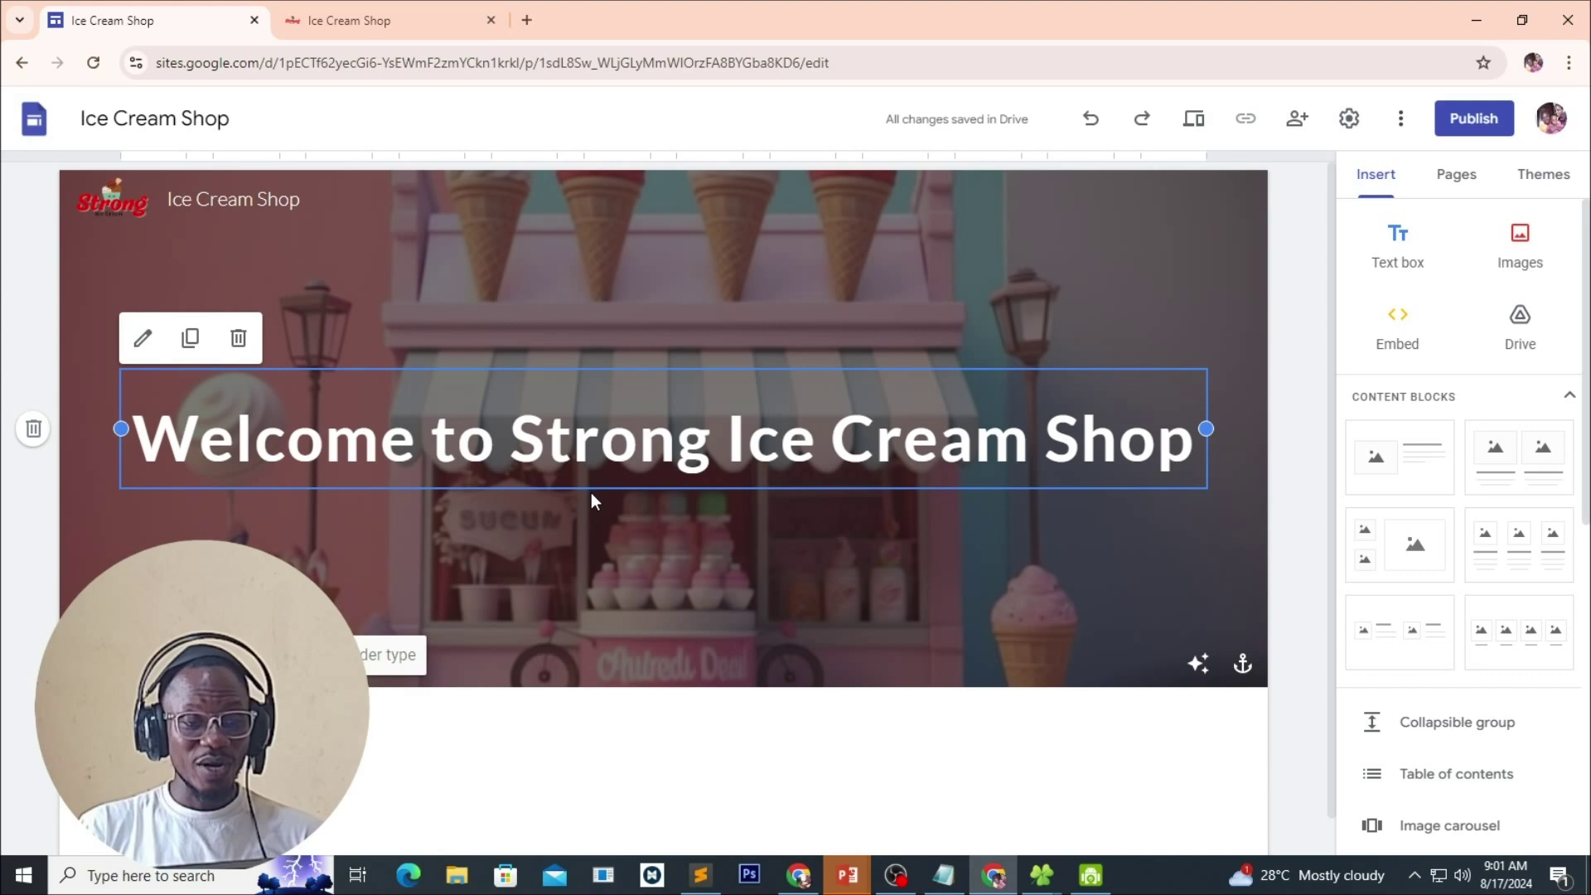
pyautogui.doubleClick(592, 512)
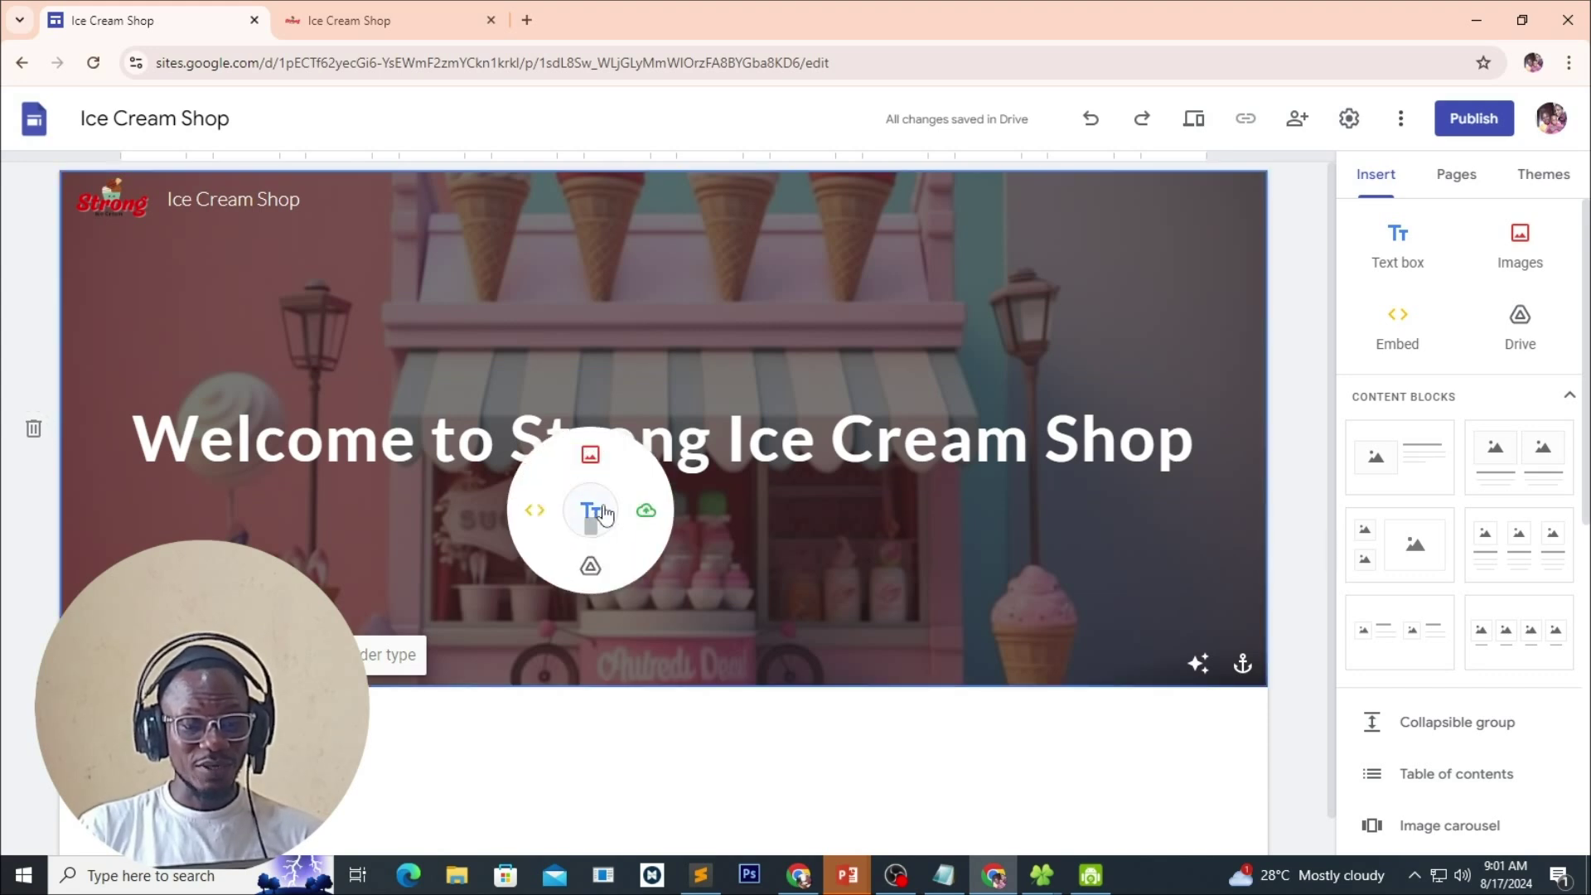
pyautogui.click(536, 511)
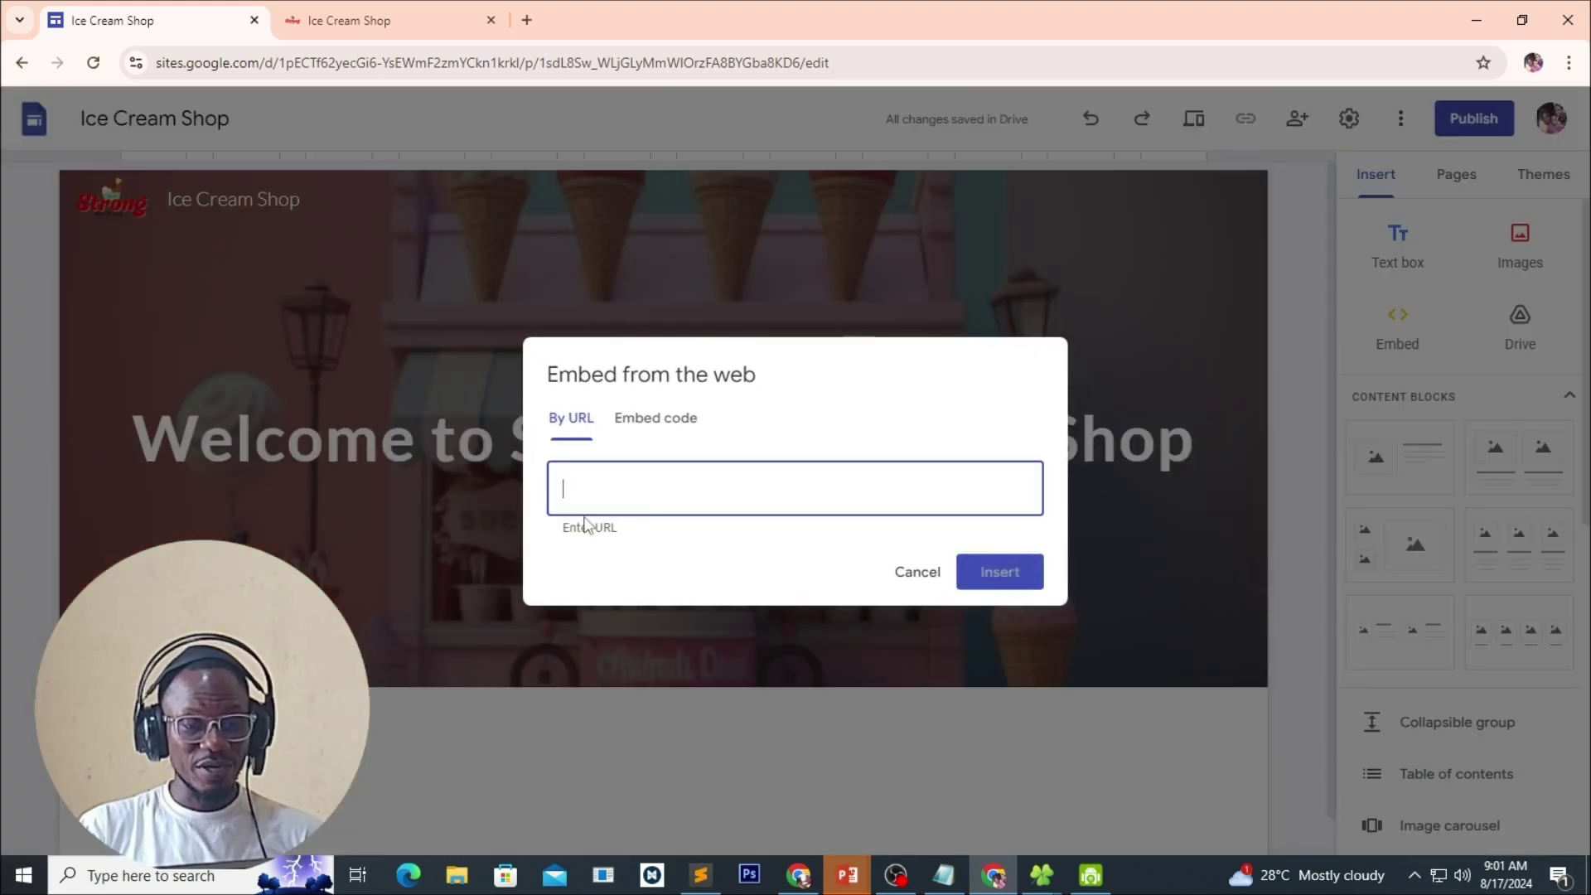
pyautogui.click(655, 418)
pyautogui.click(950, 607)
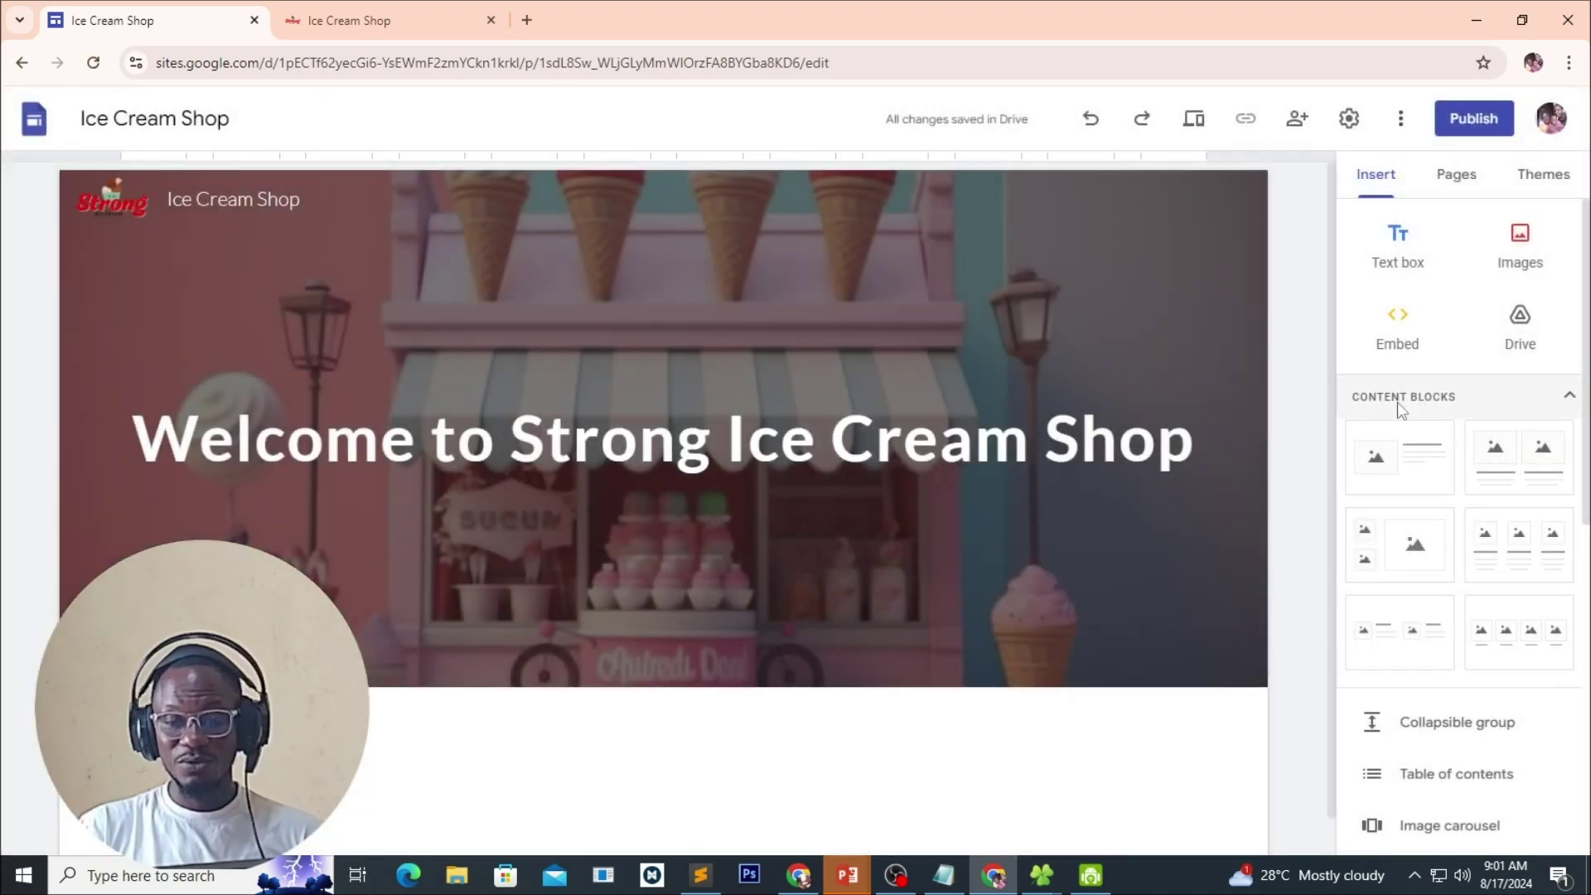
# Embed the copied typed-text script on the page as HTML code, checking the code once more before inserting it.
pyautogui.click(1406, 326)
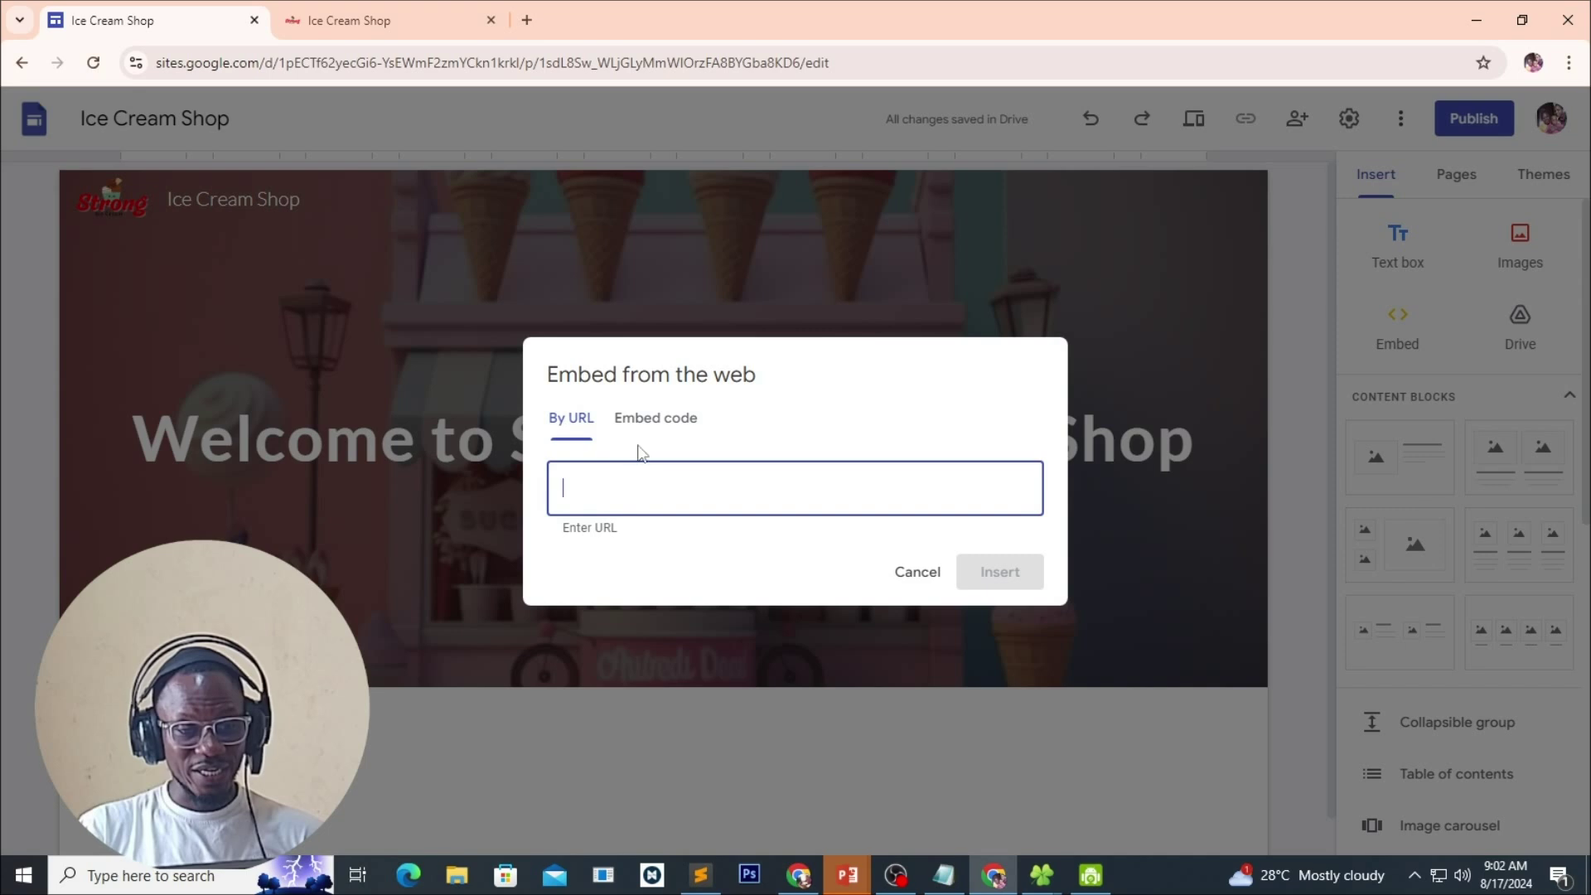
pyautogui.click(654, 416)
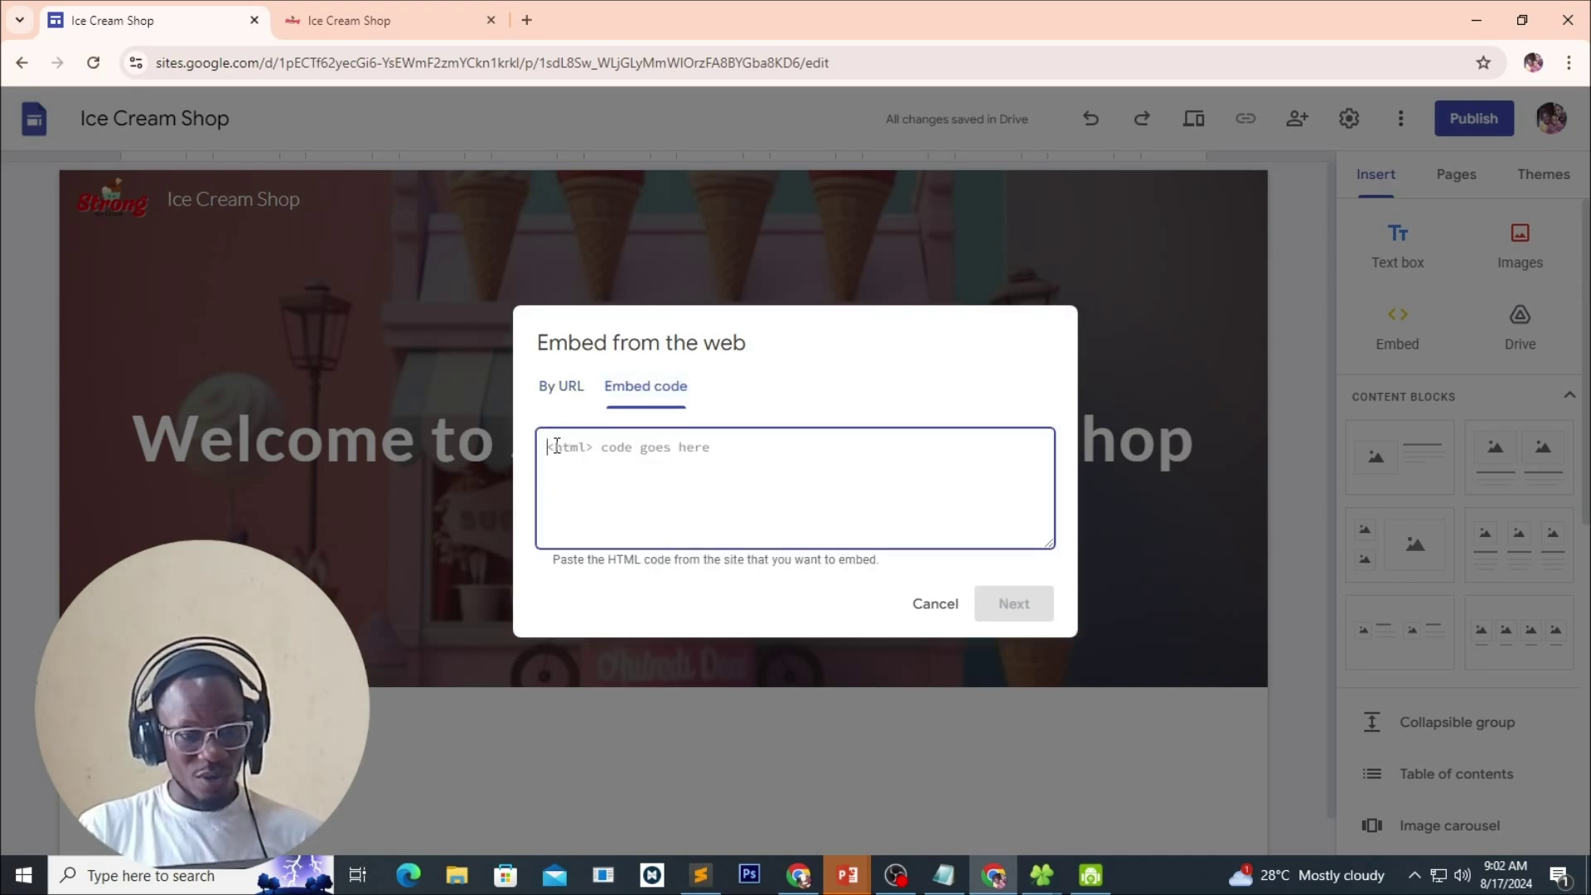
pyautogui.hotkey('ctrl', 'v')
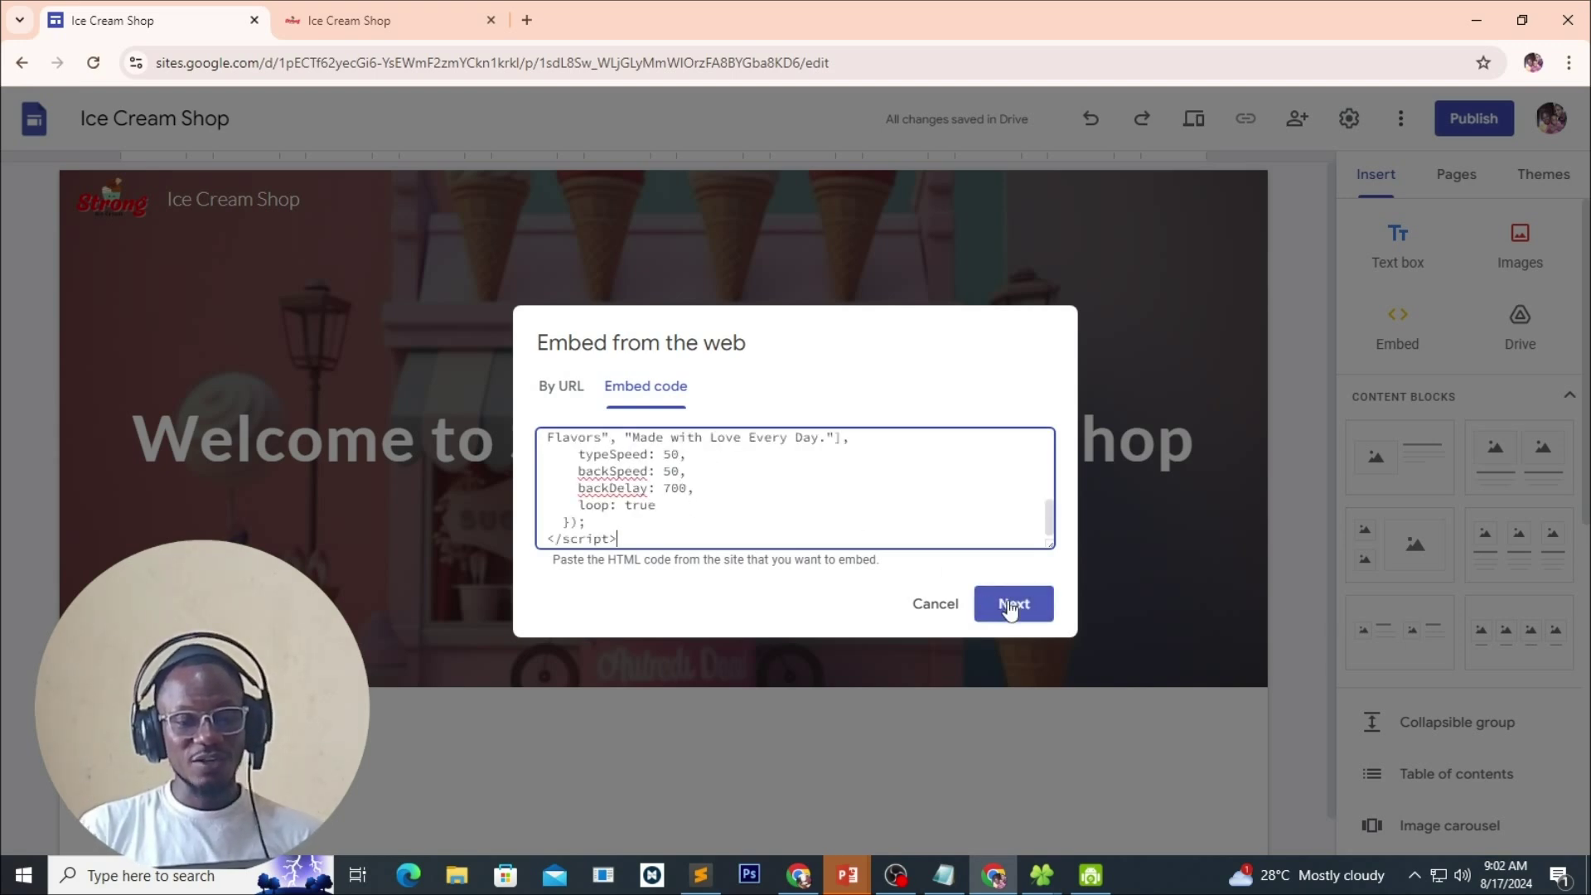
pyautogui.click(1012, 607)
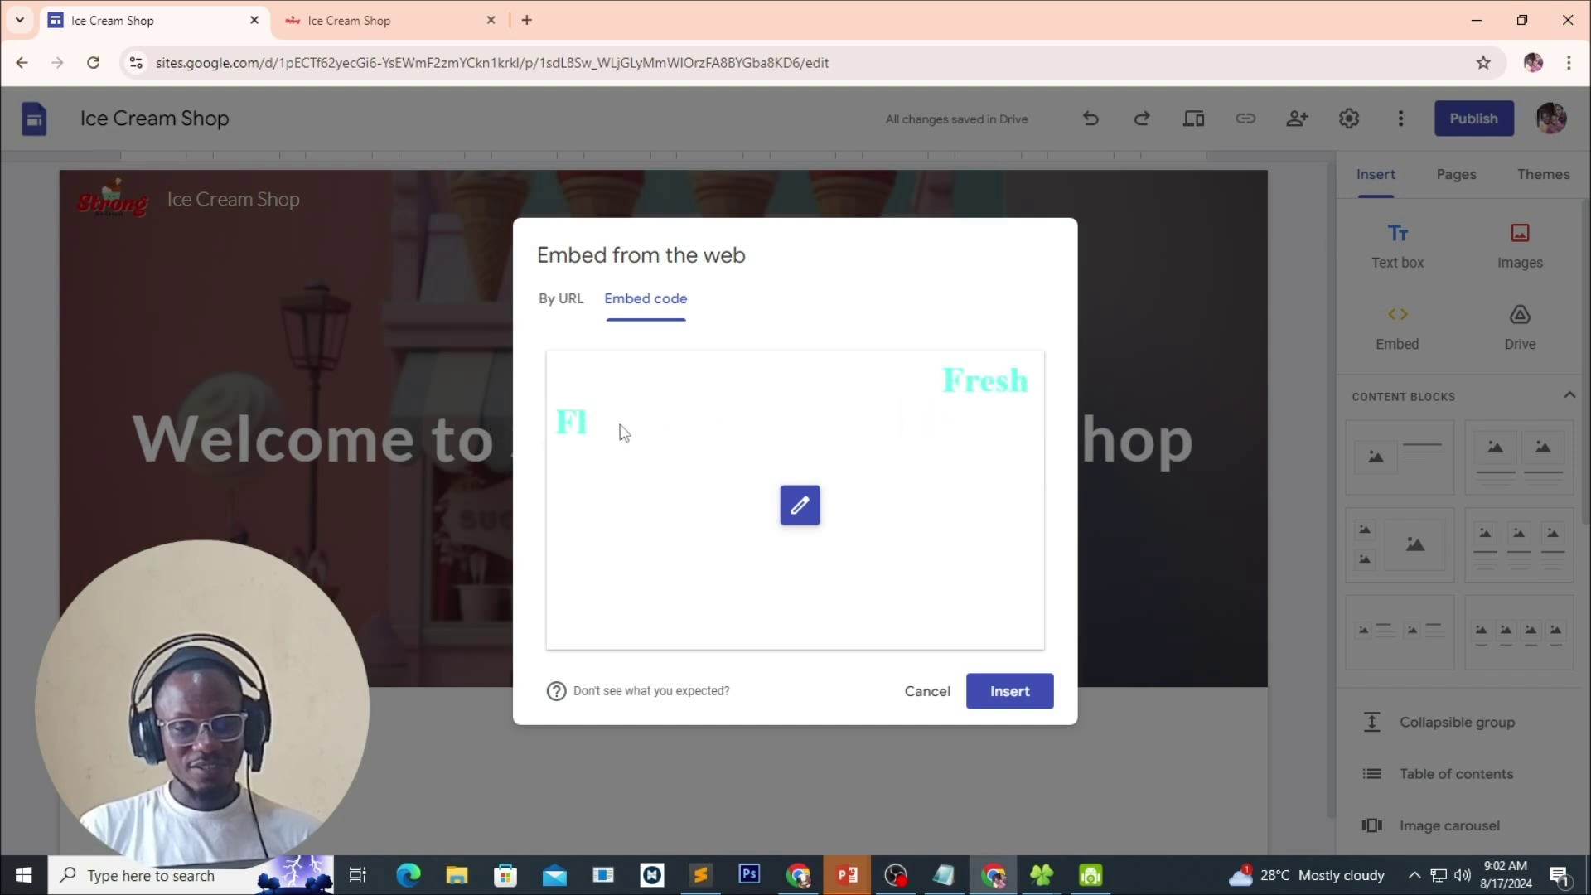
pyautogui.click(787, 506)
pyautogui.scroll(5, 712, 500)
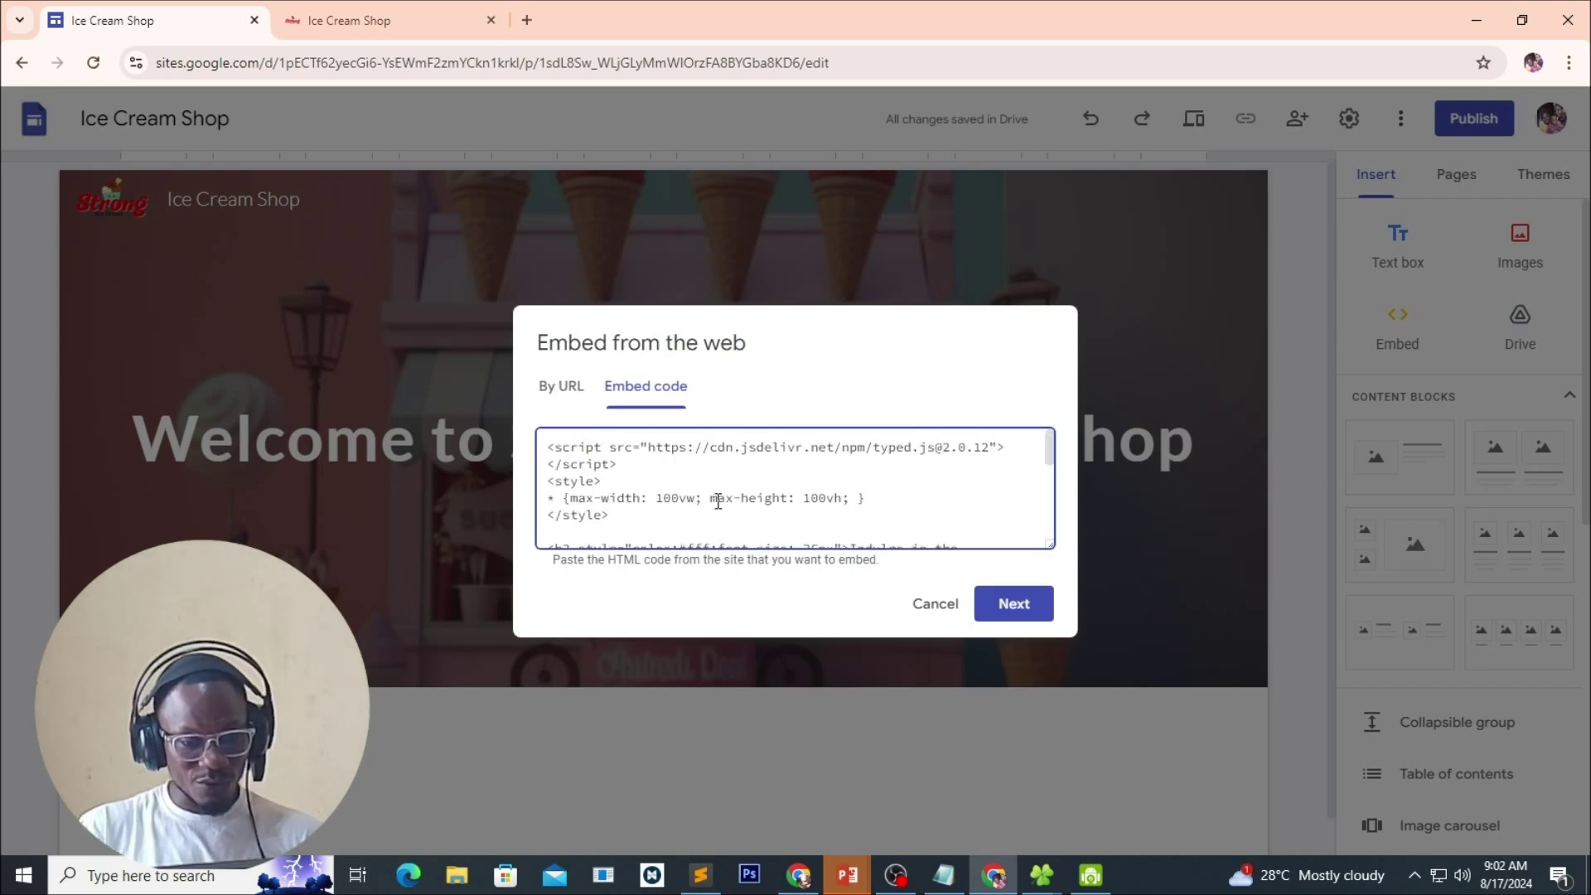
pyautogui.click(1014, 605)
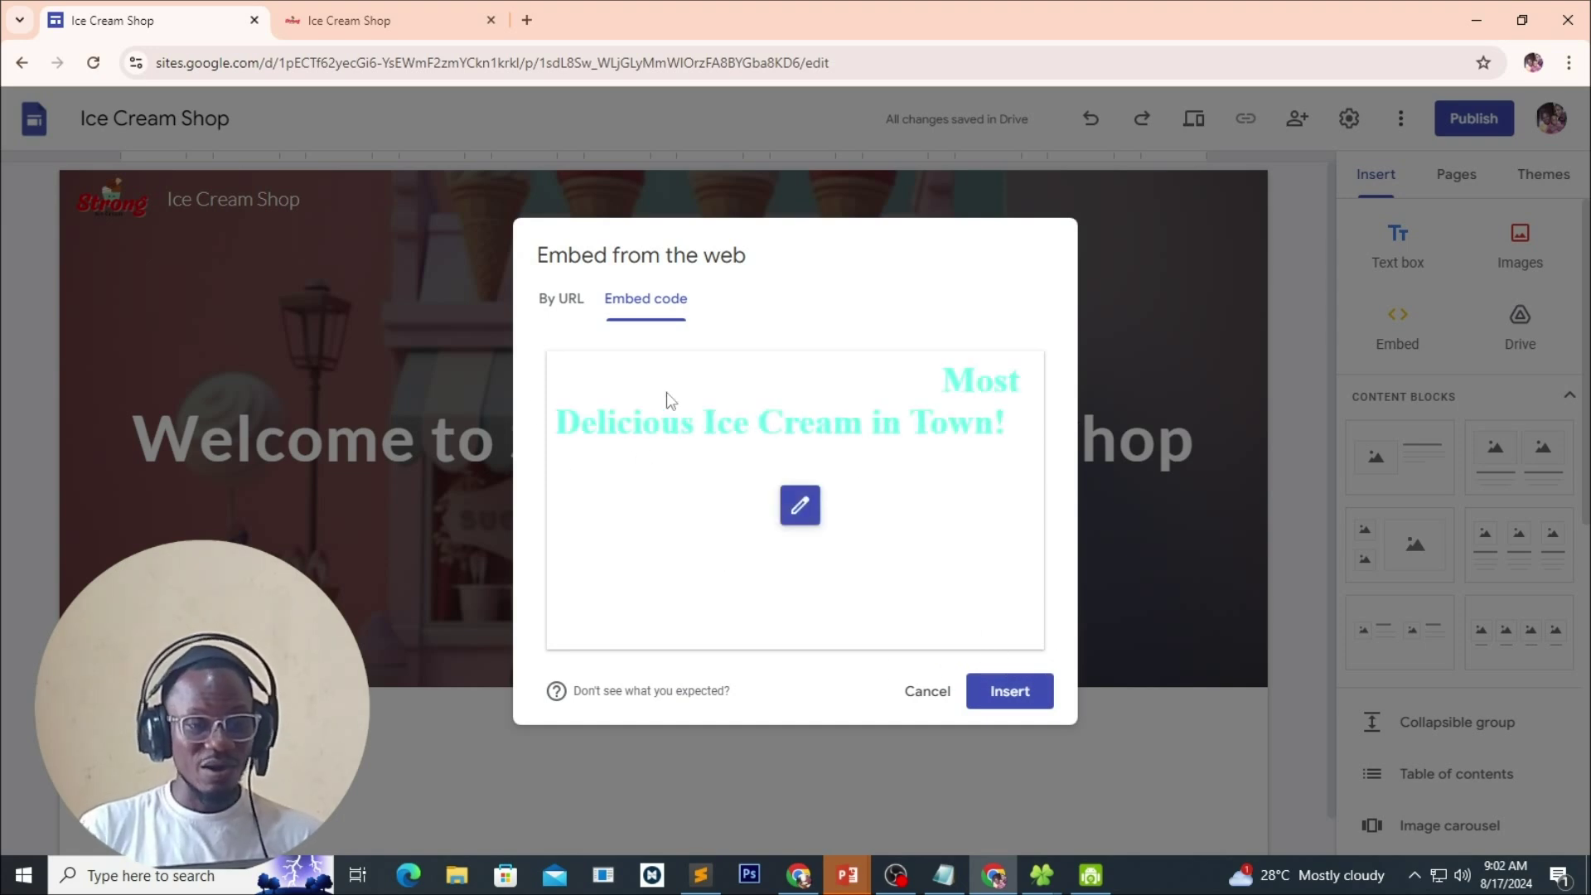
pyautogui.click(1009, 692)
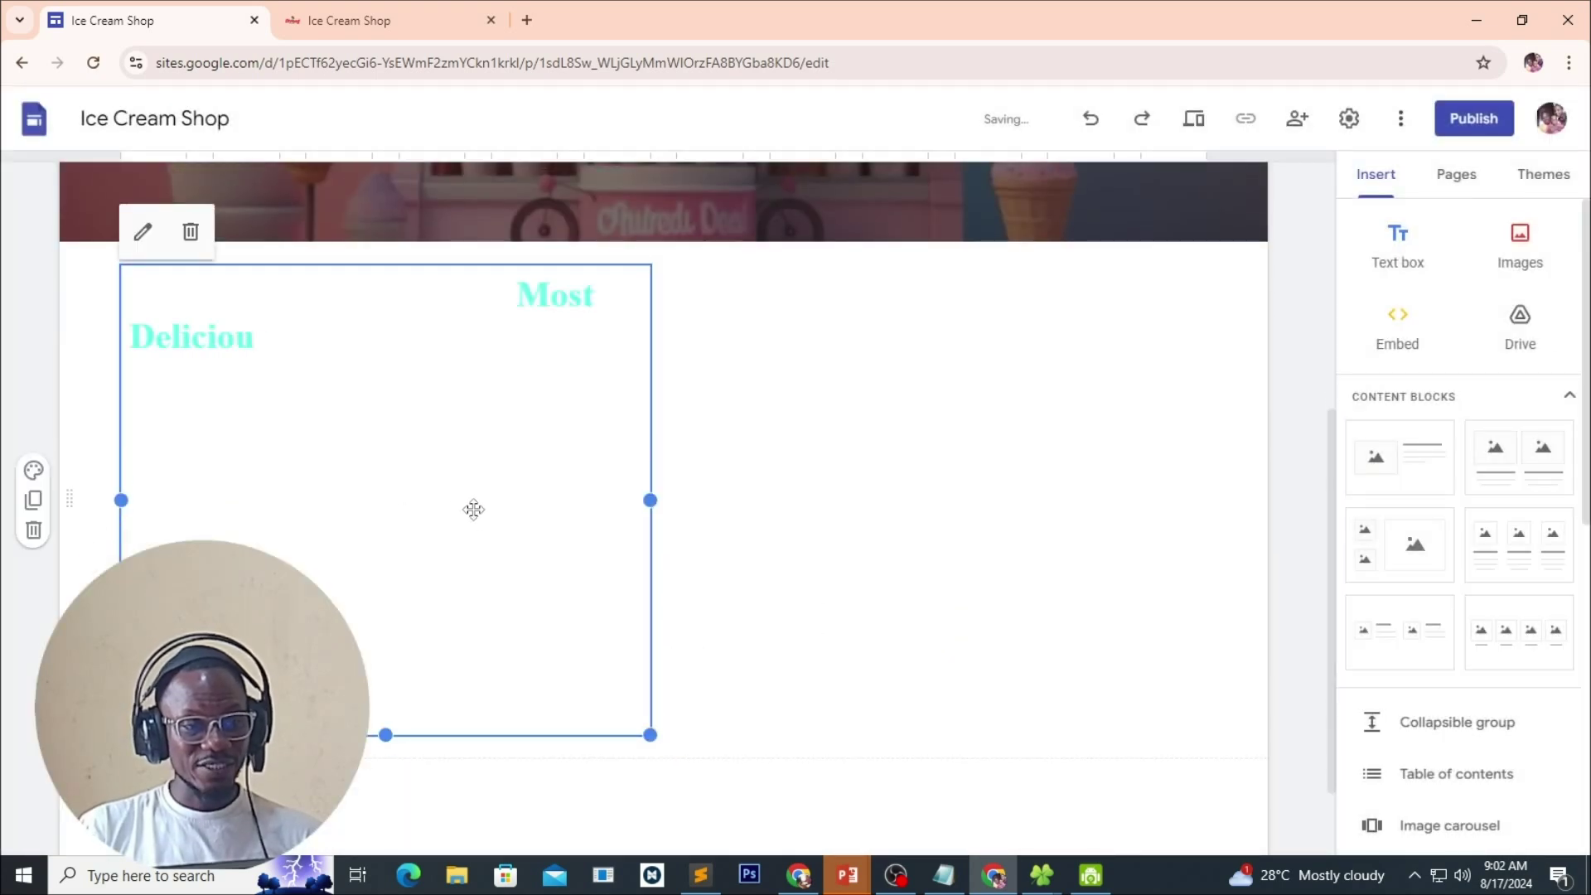
# Move the typed-text embed into the banner beneath the welcome heading and reduce its height.
pyautogui.scroll(4, 479, 540)
pyautogui.moveTo(469, 699); pyautogui.dragTo(563, 334)
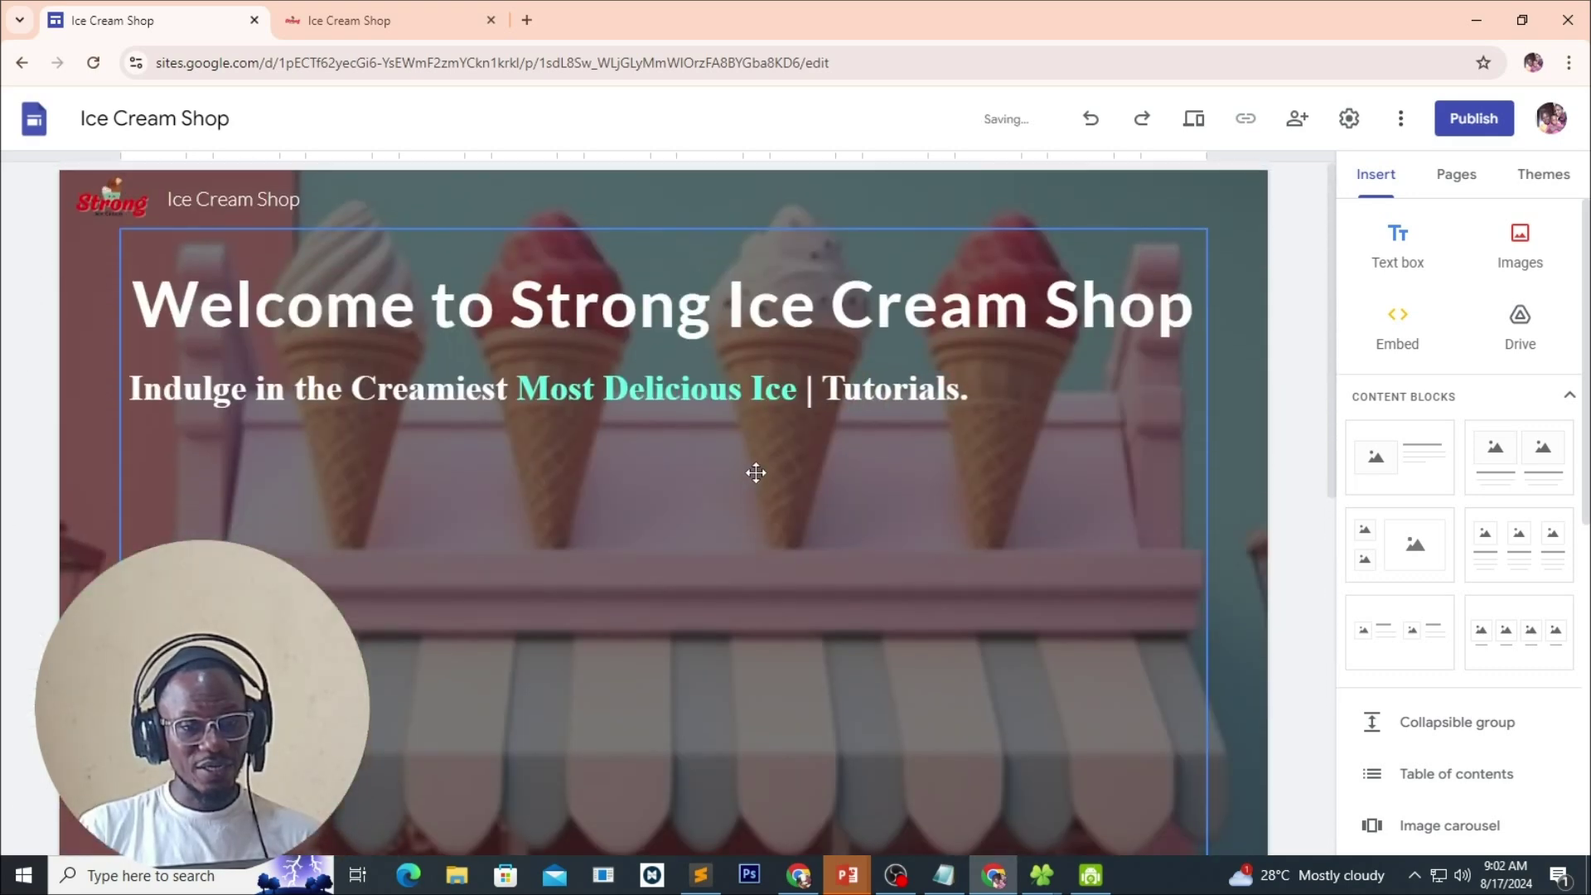
pyautogui.scroll(-7, 637, 451)
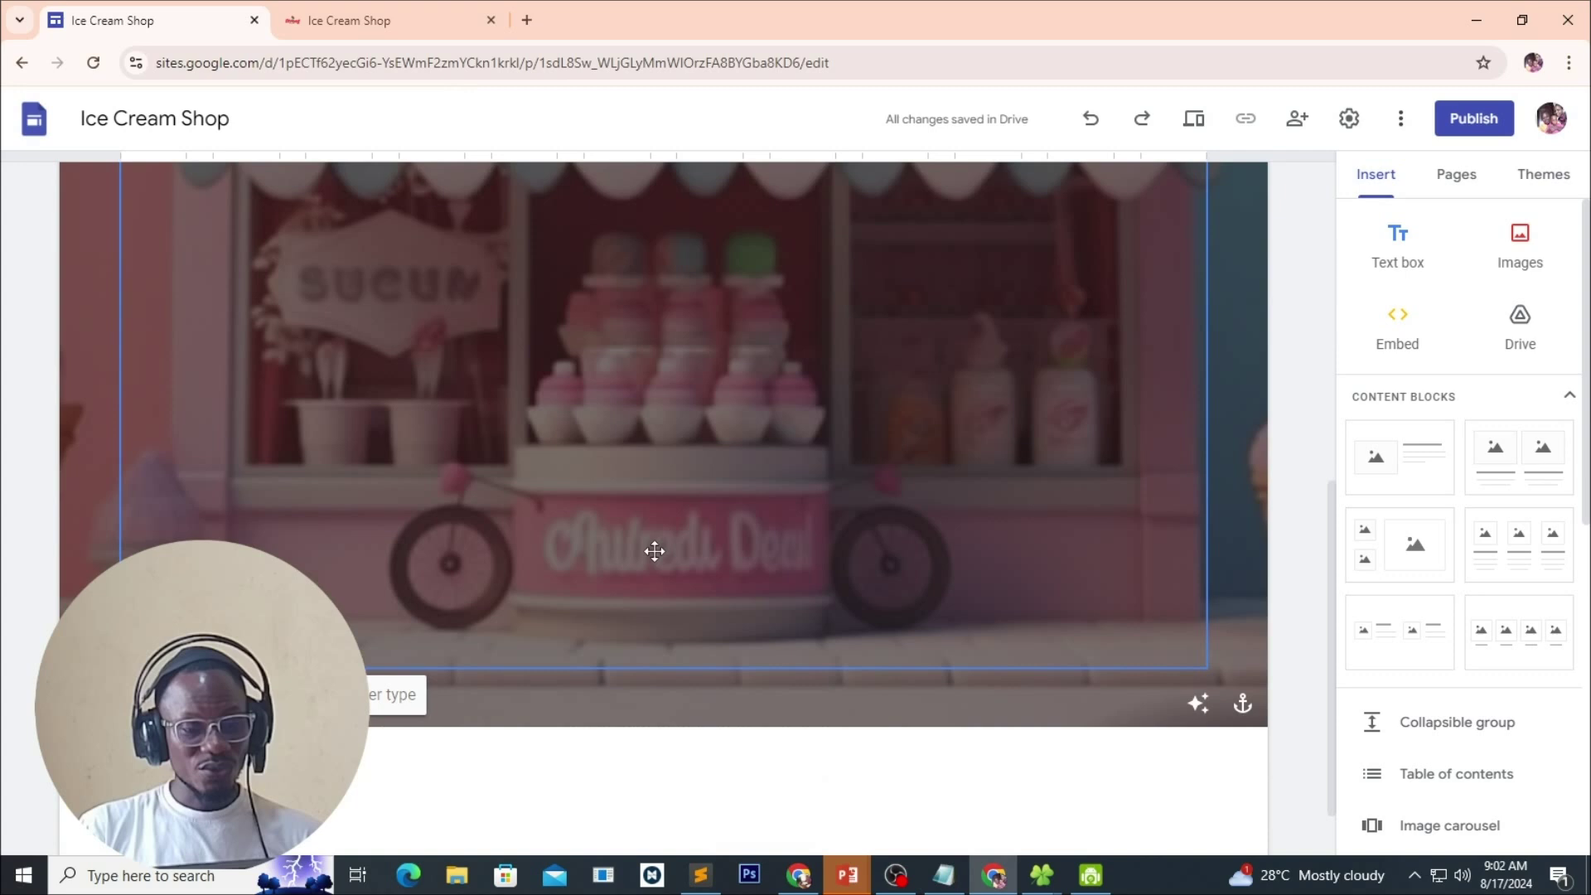
pyautogui.moveTo(664, 611); pyautogui.dragTo(630, 249)
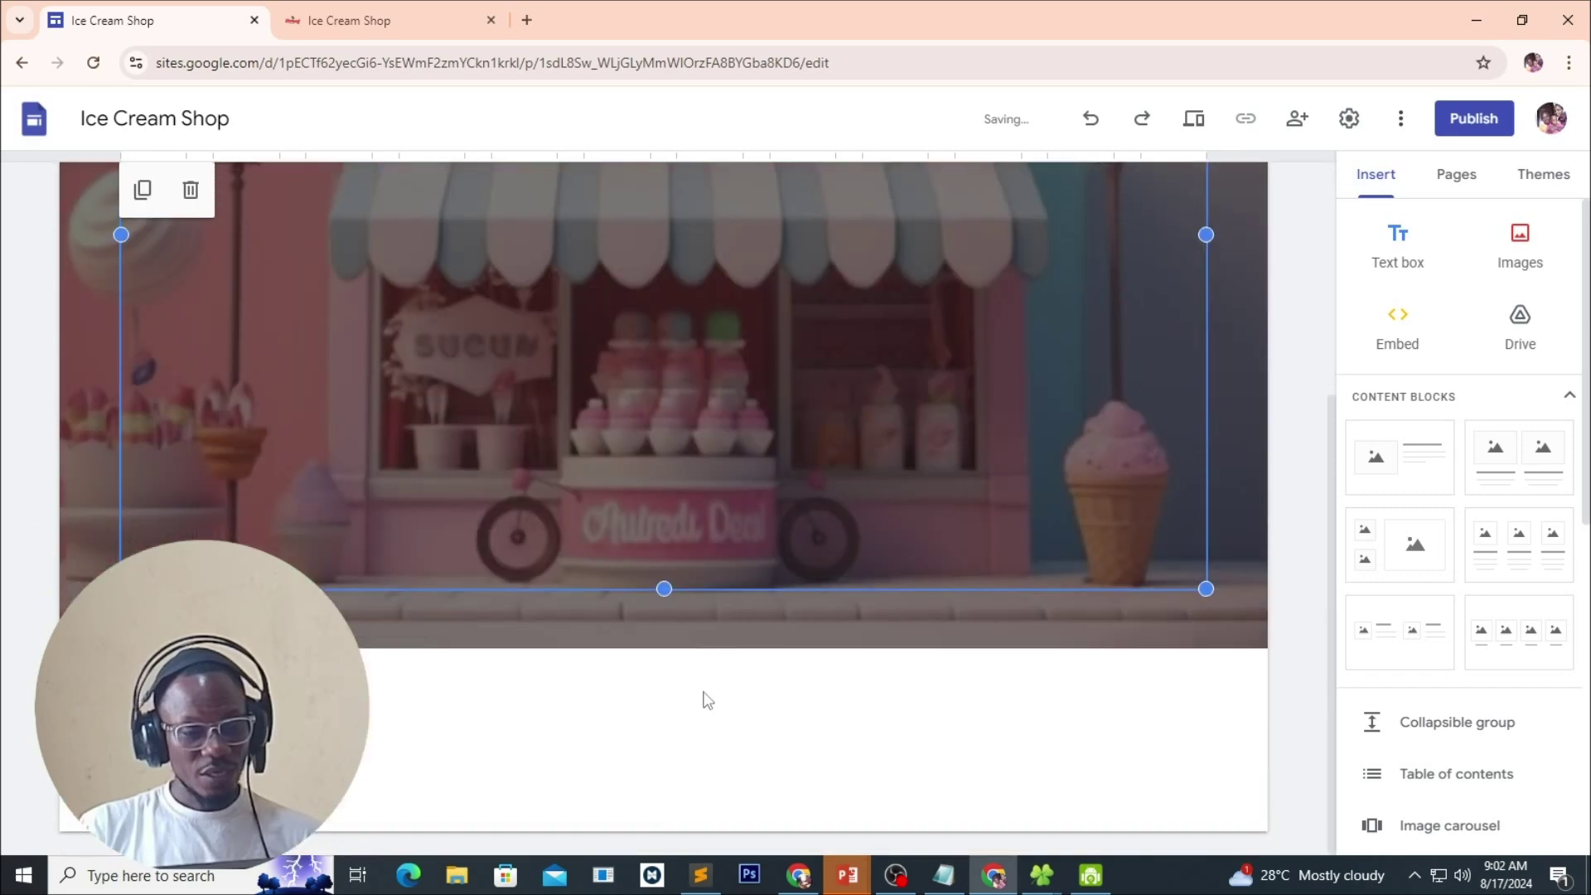
pyautogui.moveTo(663, 584); pyautogui.dragTo(572, 241)
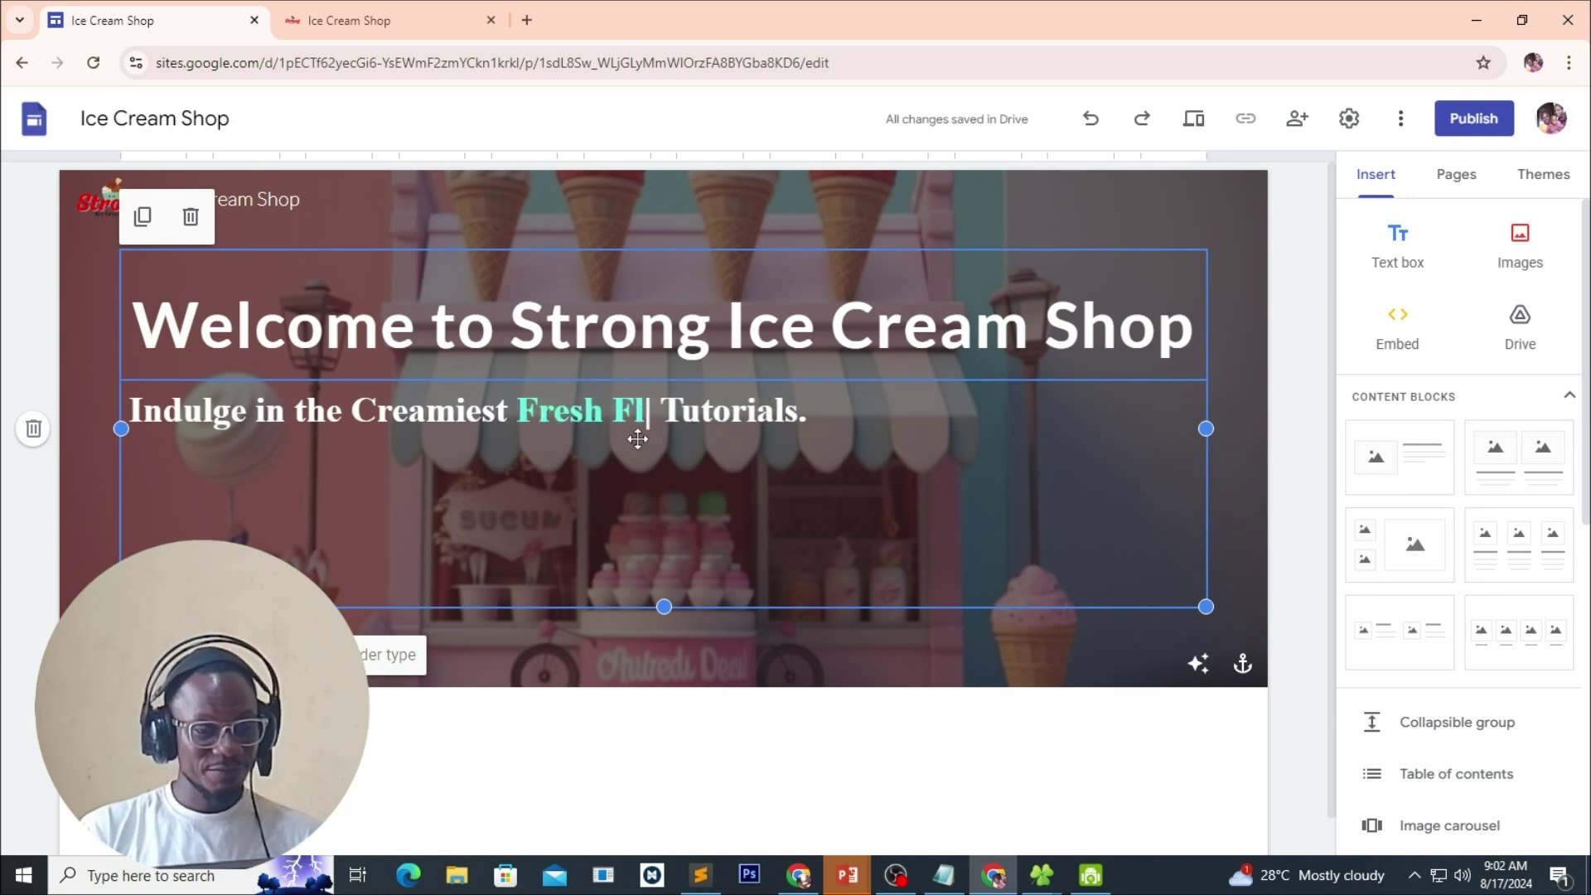
# Delete the word "Tutorials." from the h3 line of the typed-text embed code and insert the corrected embed on the page.
pyautogui.doubleClick(808, 503)
pyautogui.scroll(5, 808, 502)
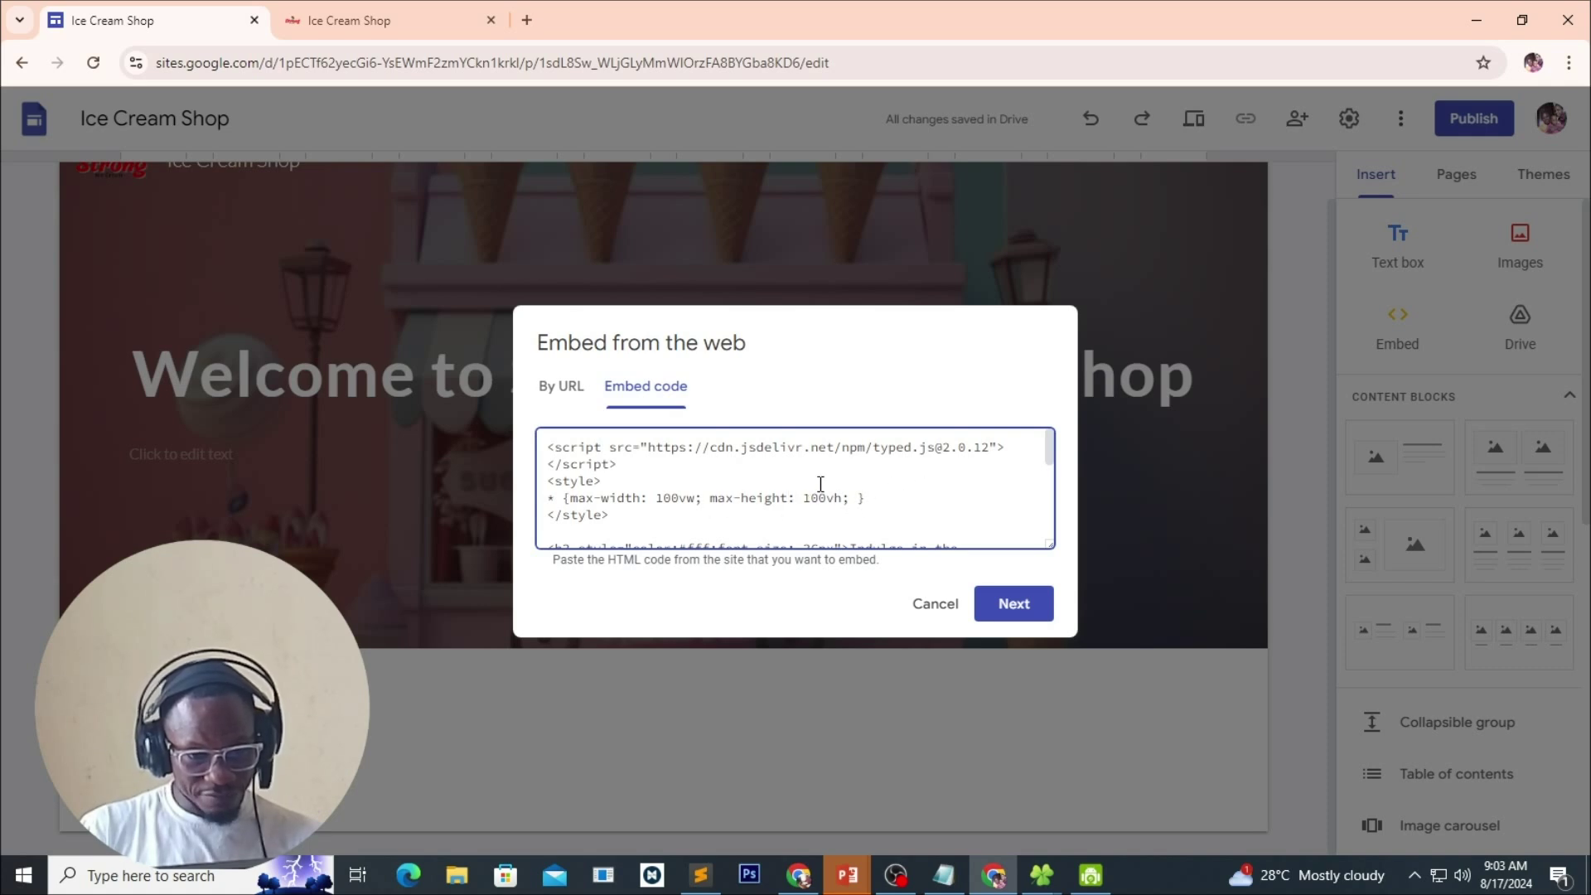
pyautogui.scroll(-2, 820, 484)
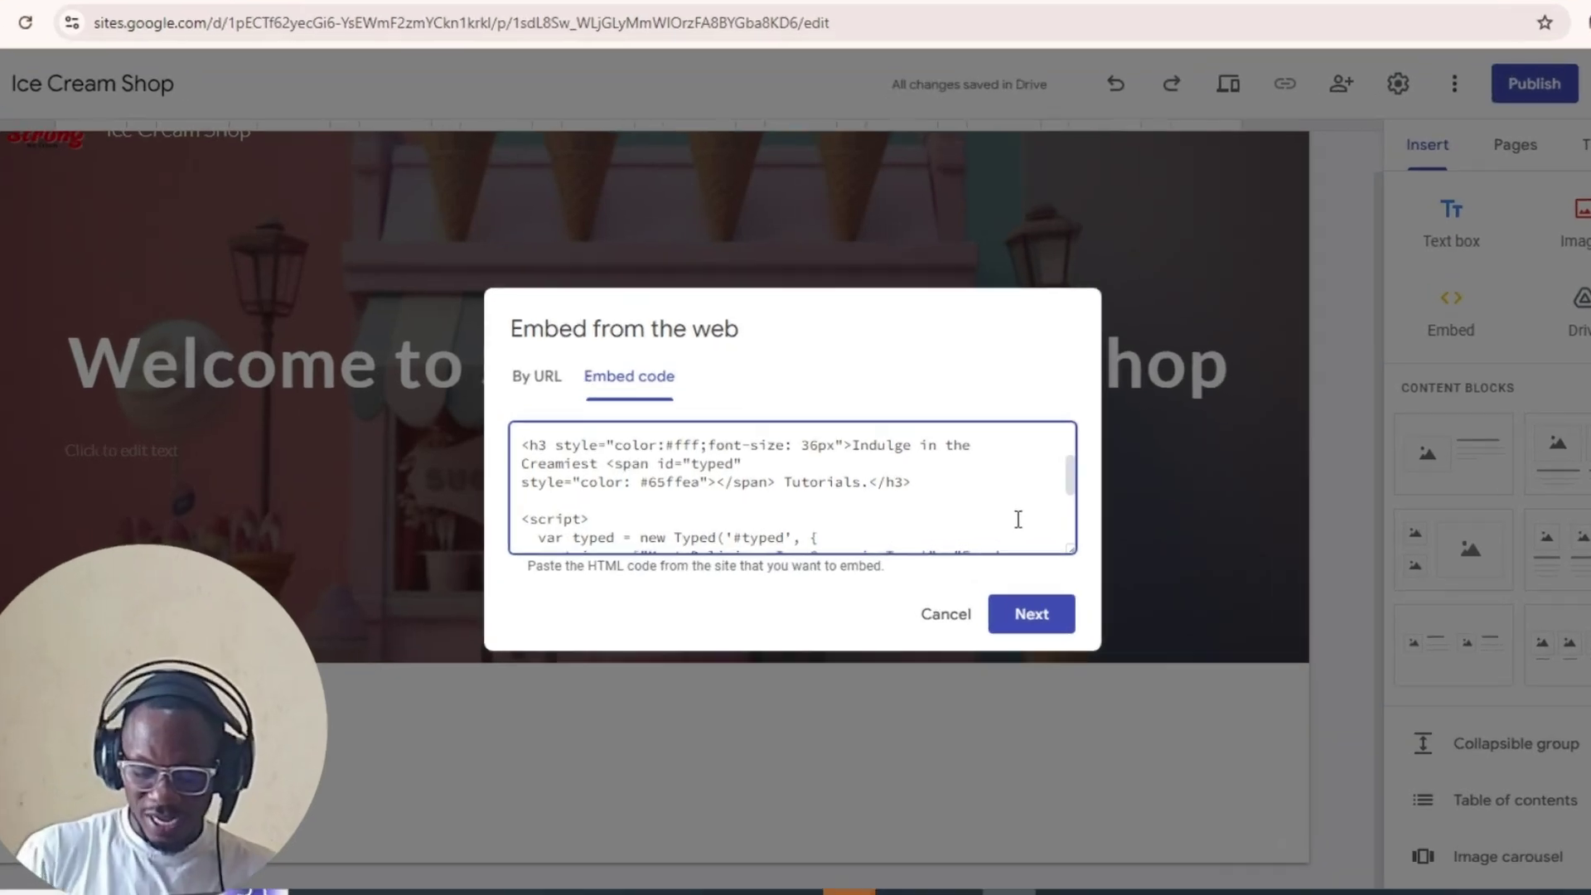
pyautogui.press('BackSpace')
pyautogui.press('BackSpace')
pyautogui.press('BackSpace')
pyautogui.press('BackSpace')
pyautogui.press('BackSpace')
pyautogui.press('BackSpace')
pyautogui.press('BackSpace')
pyautogui.press('BackSpace')
pyautogui.press('BackSpace')
pyautogui.press('BackSpace')
pyautogui.press('BackSpace')
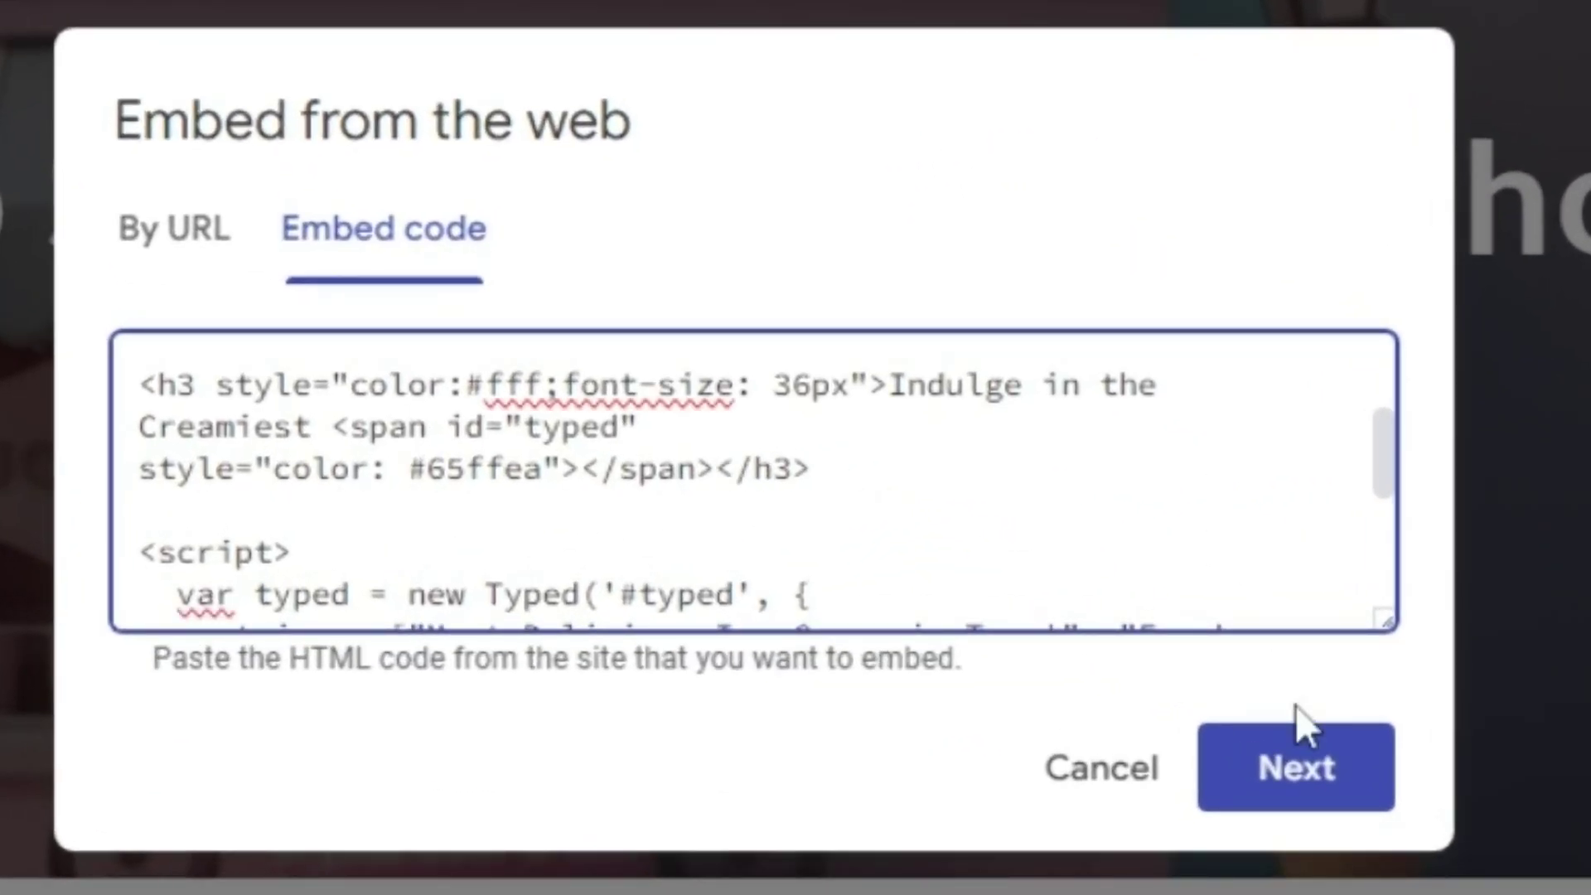
pyautogui.click(1290, 771)
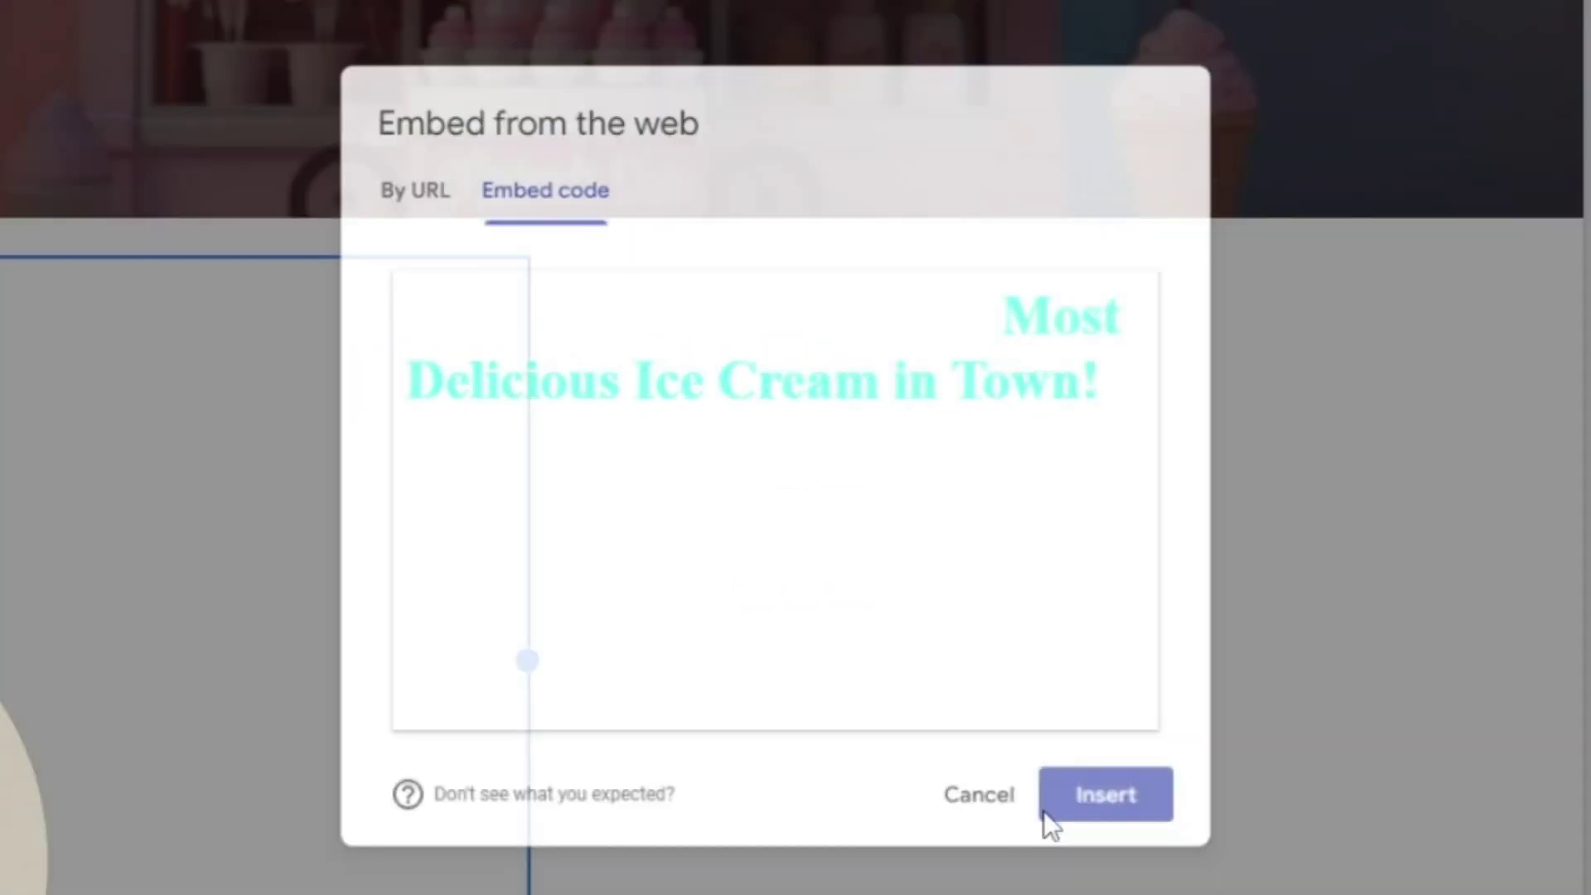
pyautogui.click(1044, 809)
# Move the corrected typed-text embed into the banner beneath the welcome heading and shorten it from its lower edge.
pyautogui.scroll(5, 584, 539)
pyautogui.moveTo(524, 686); pyautogui.dragTo(270, 465)
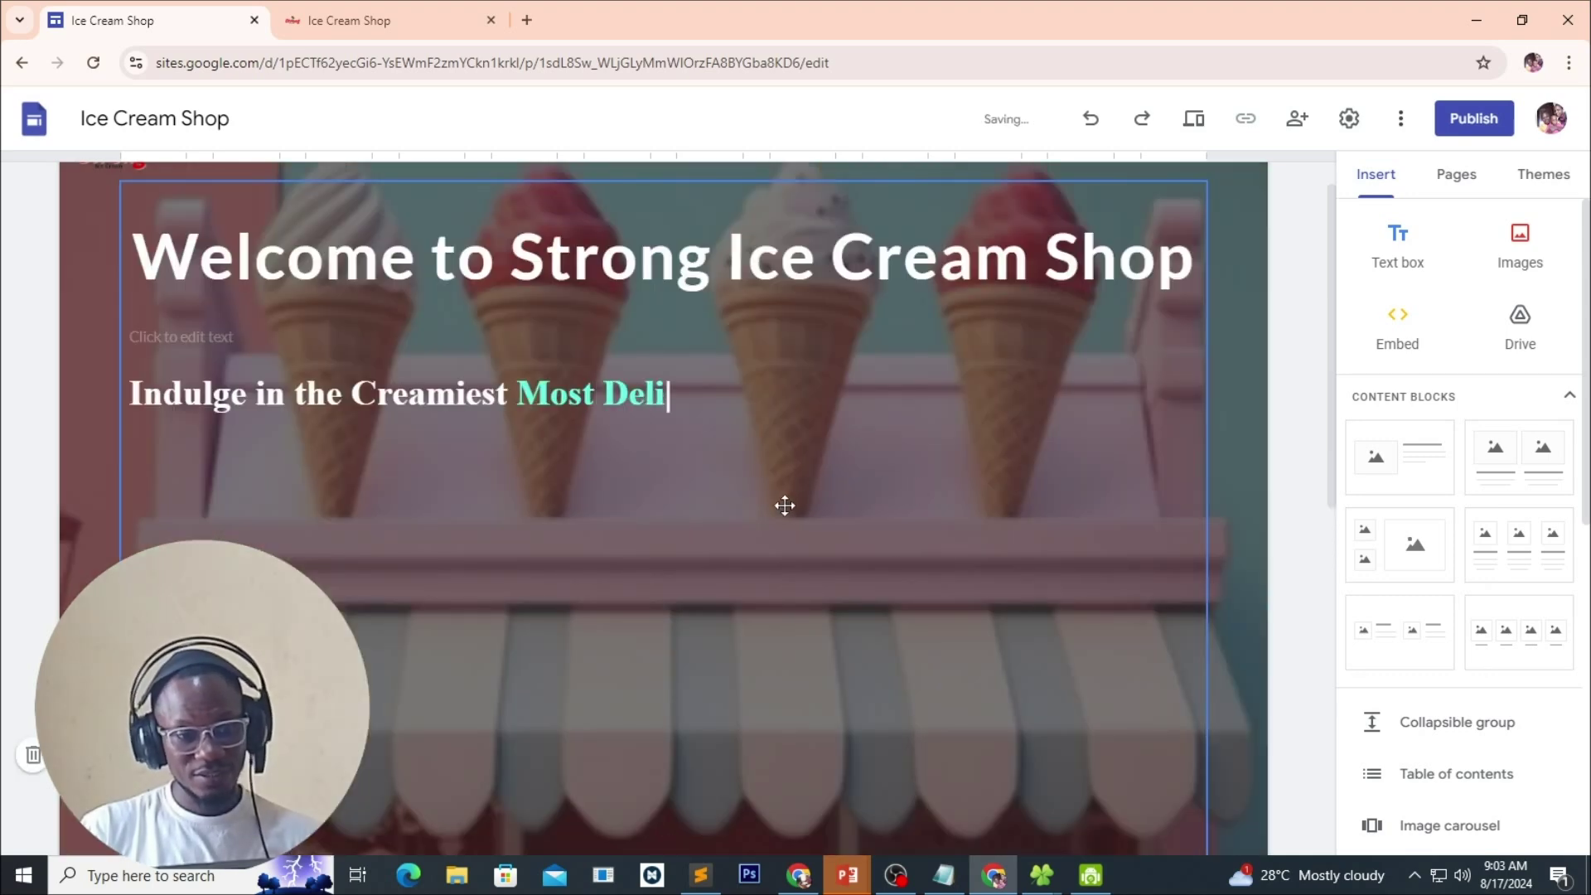
pyautogui.scroll(-7, 775, 518)
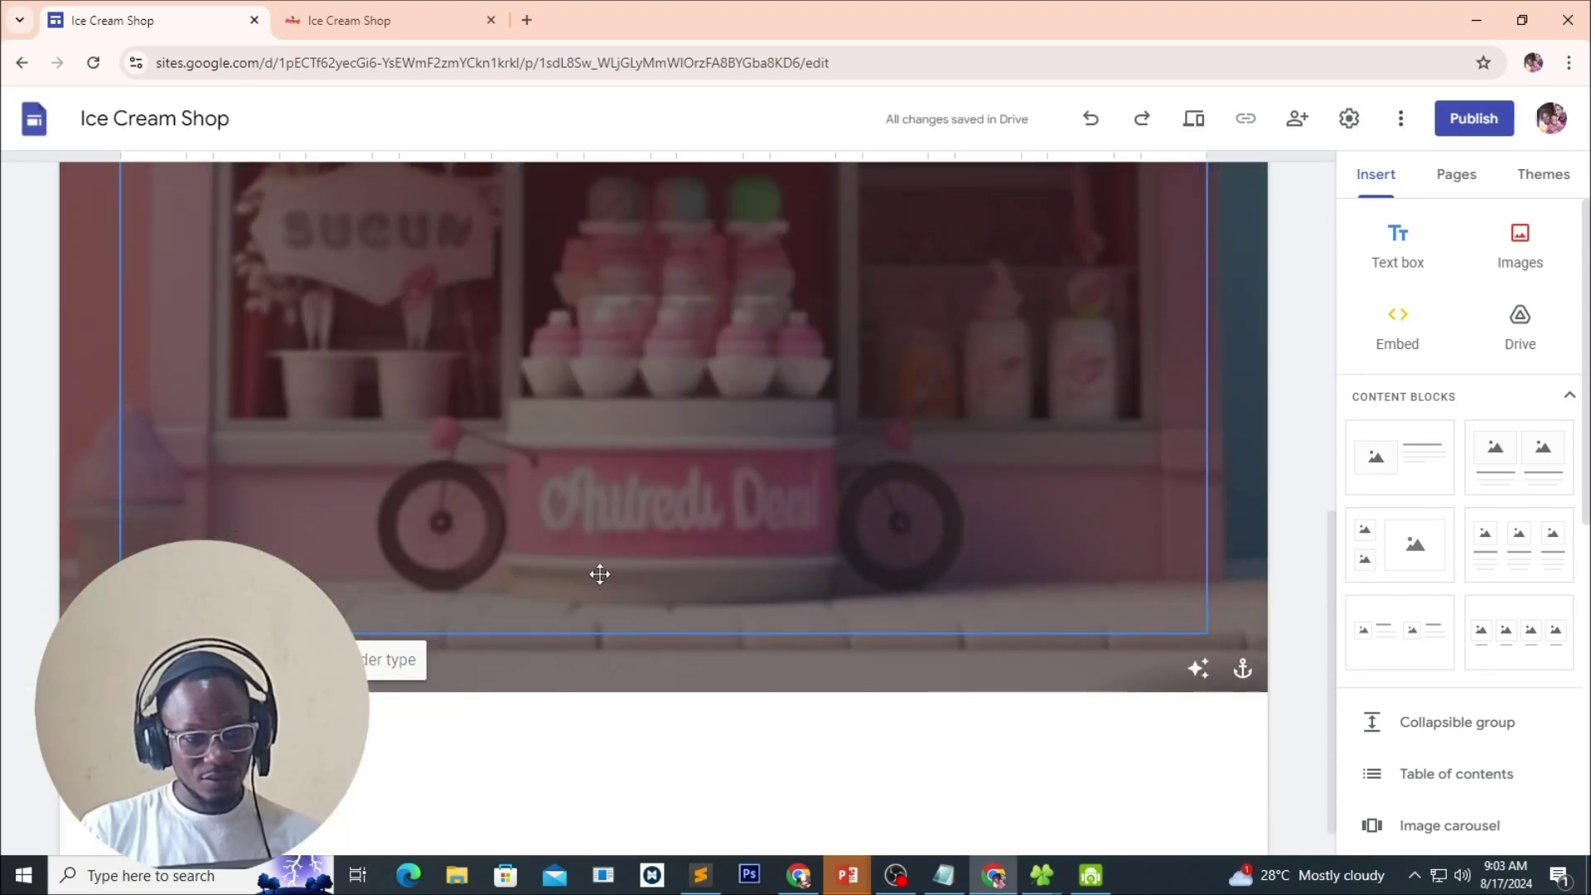
pyautogui.click(606, 588)
pyautogui.moveTo(661, 590); pyautogui.dragTo(729, 482)
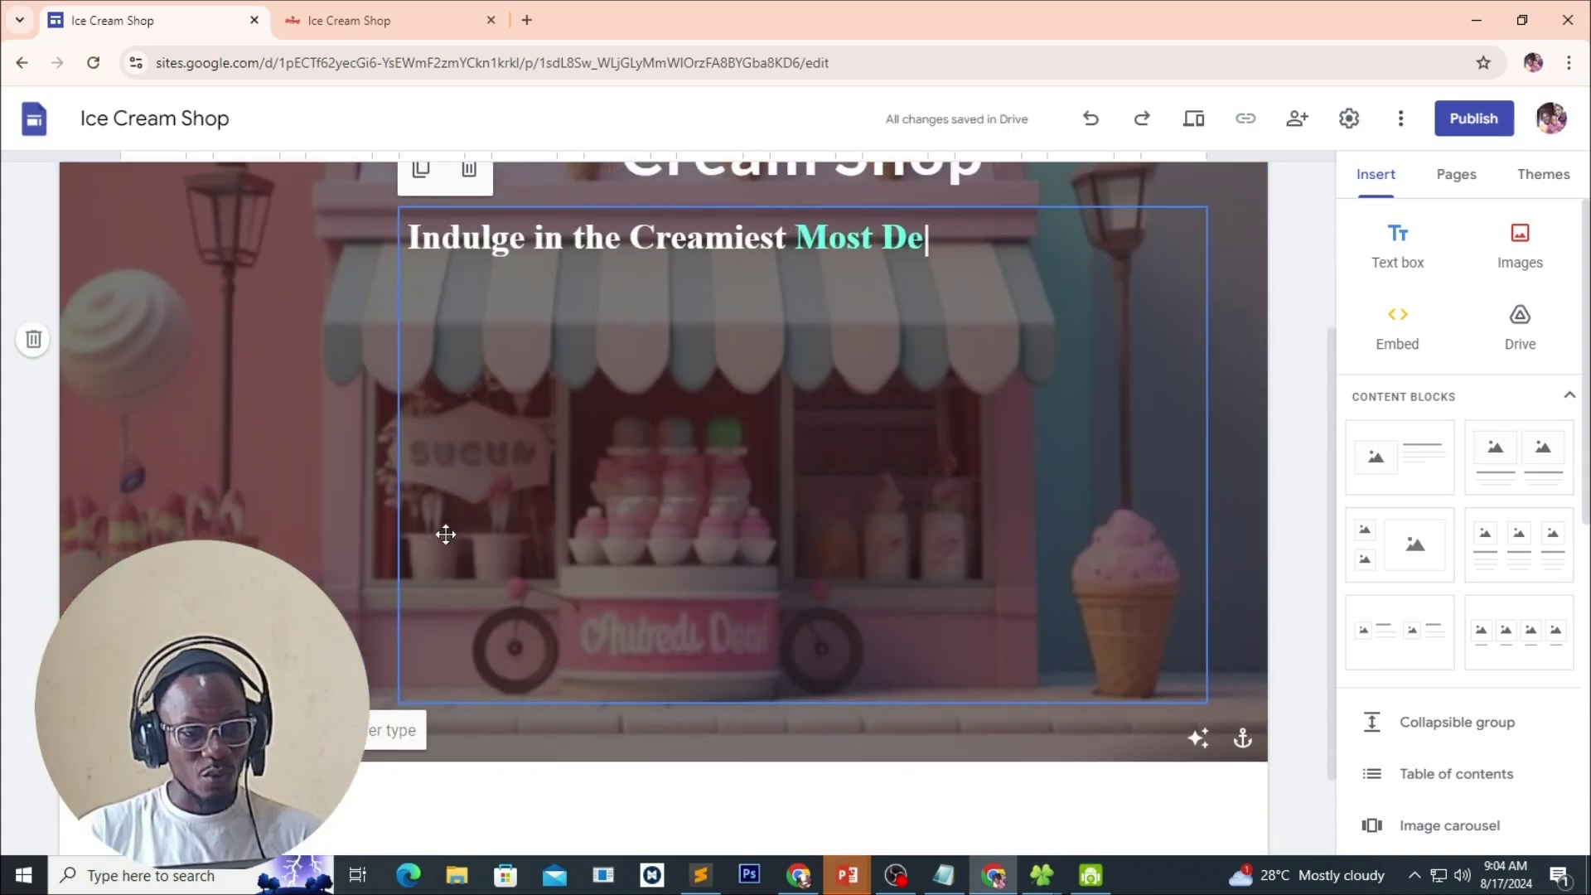
# Widen the typed-text embed until the heading fits on one line, and reduce its height to a single text line.
pyautogui.scroll(-3, 447, 489)
pyautogui.scroll(3, 938, 502)
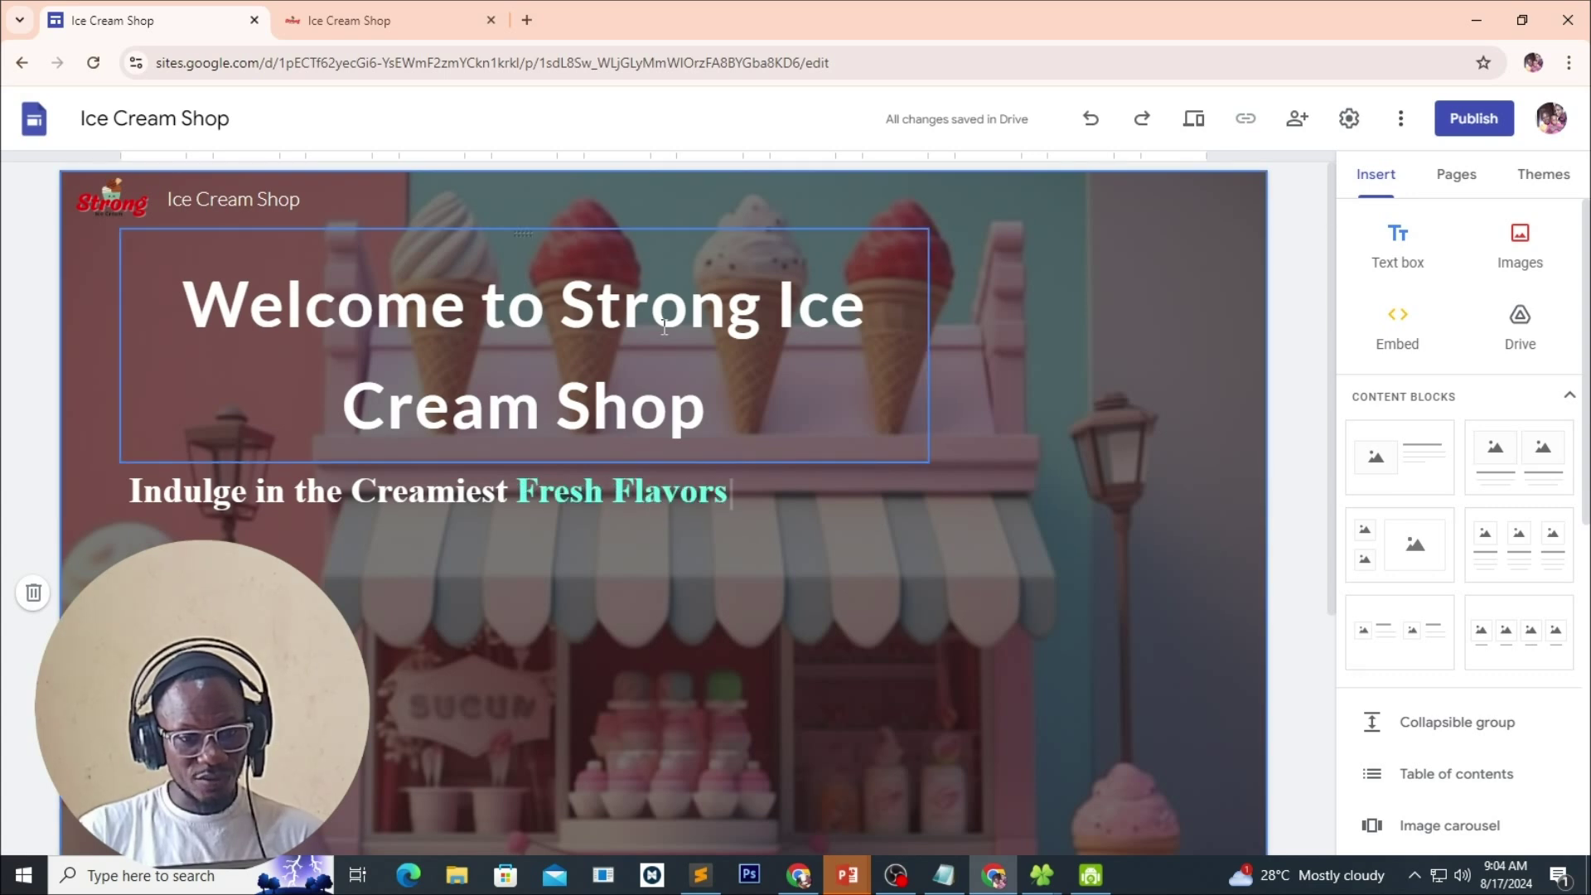
pyautogui.moveTo(926, 593); pyautogui.dragTo(1165, 593)
pyautogui.moveTo(1240, 535)
pyautogui.mouseDown()
pyautogui.moveTo(1259, 530)
pyautogui.moveTo(1227, 540)
pyautogui.mouseUp()
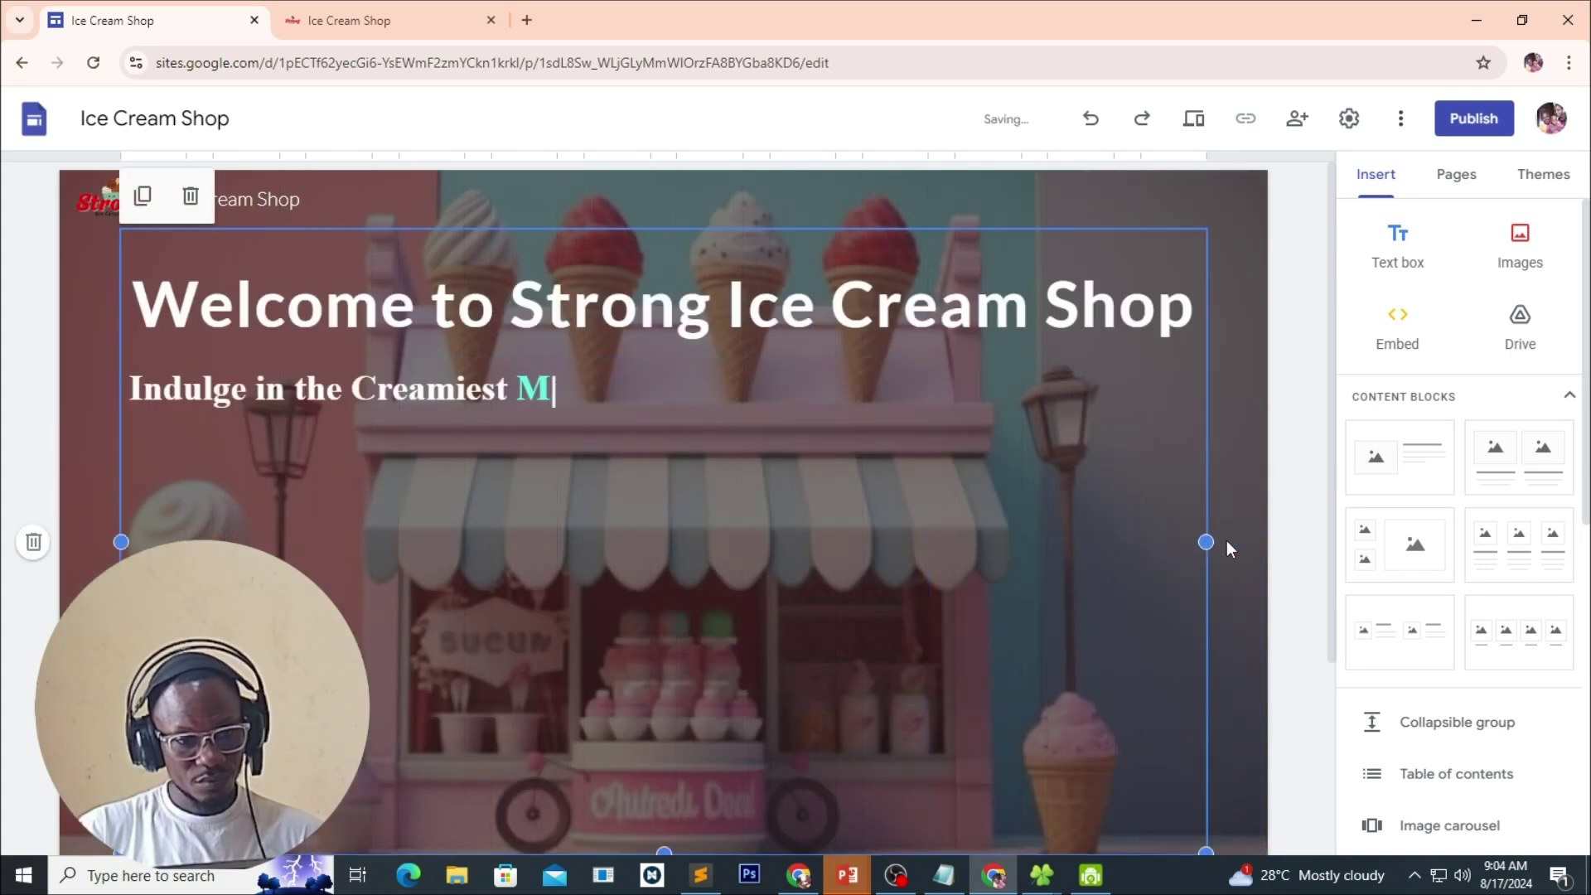
pyautogui.scroll(-3, 508, 584)
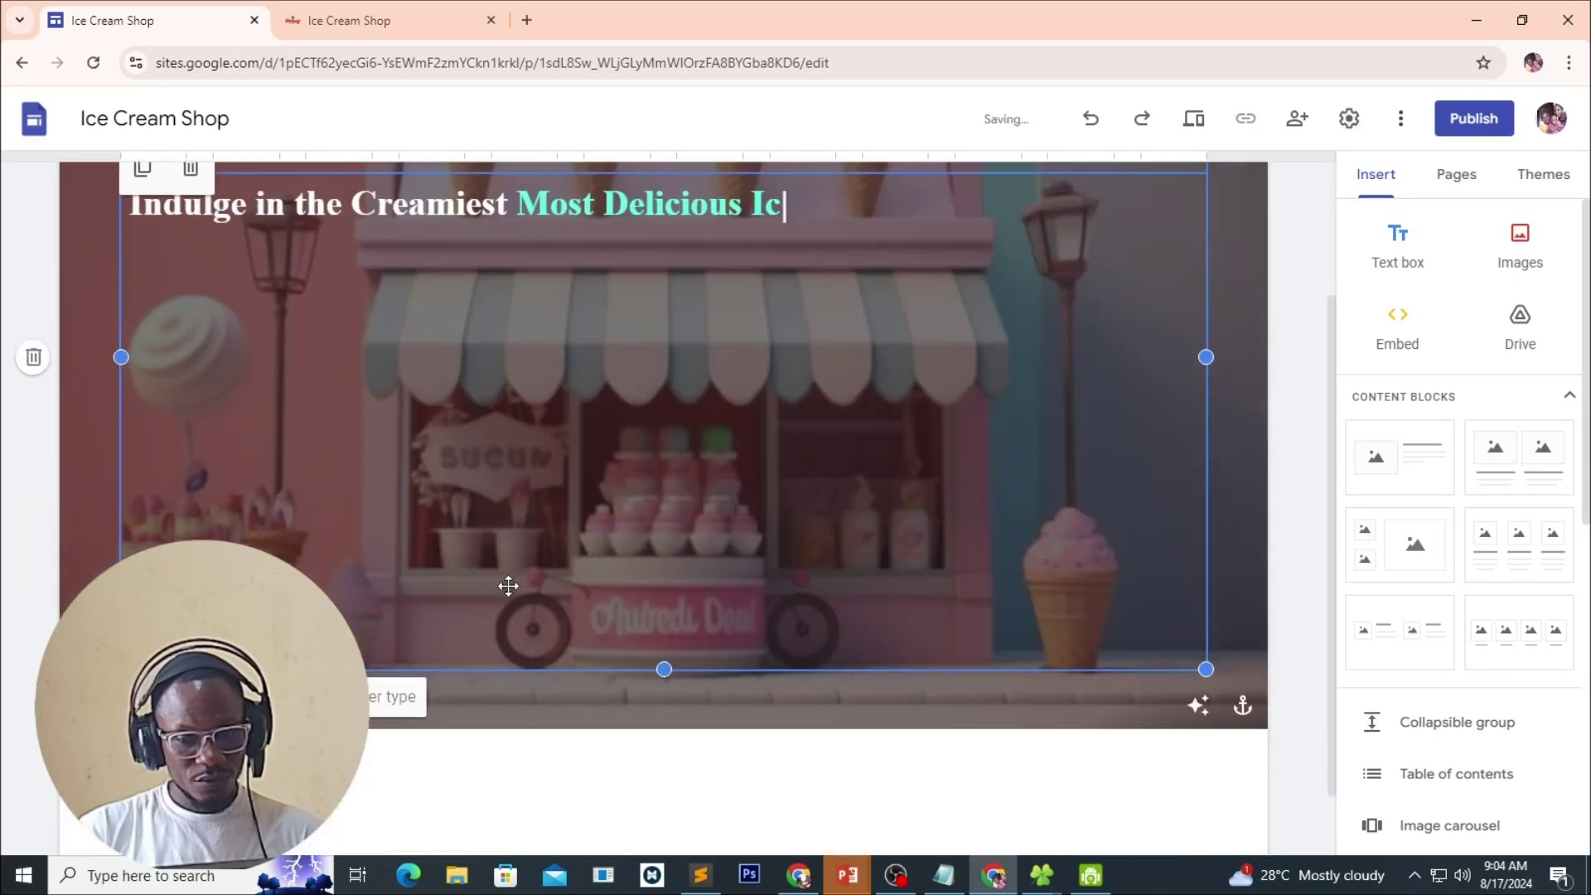
pyautogui.moveTo(661, 580); pyautogui.dragTo(483, 166)
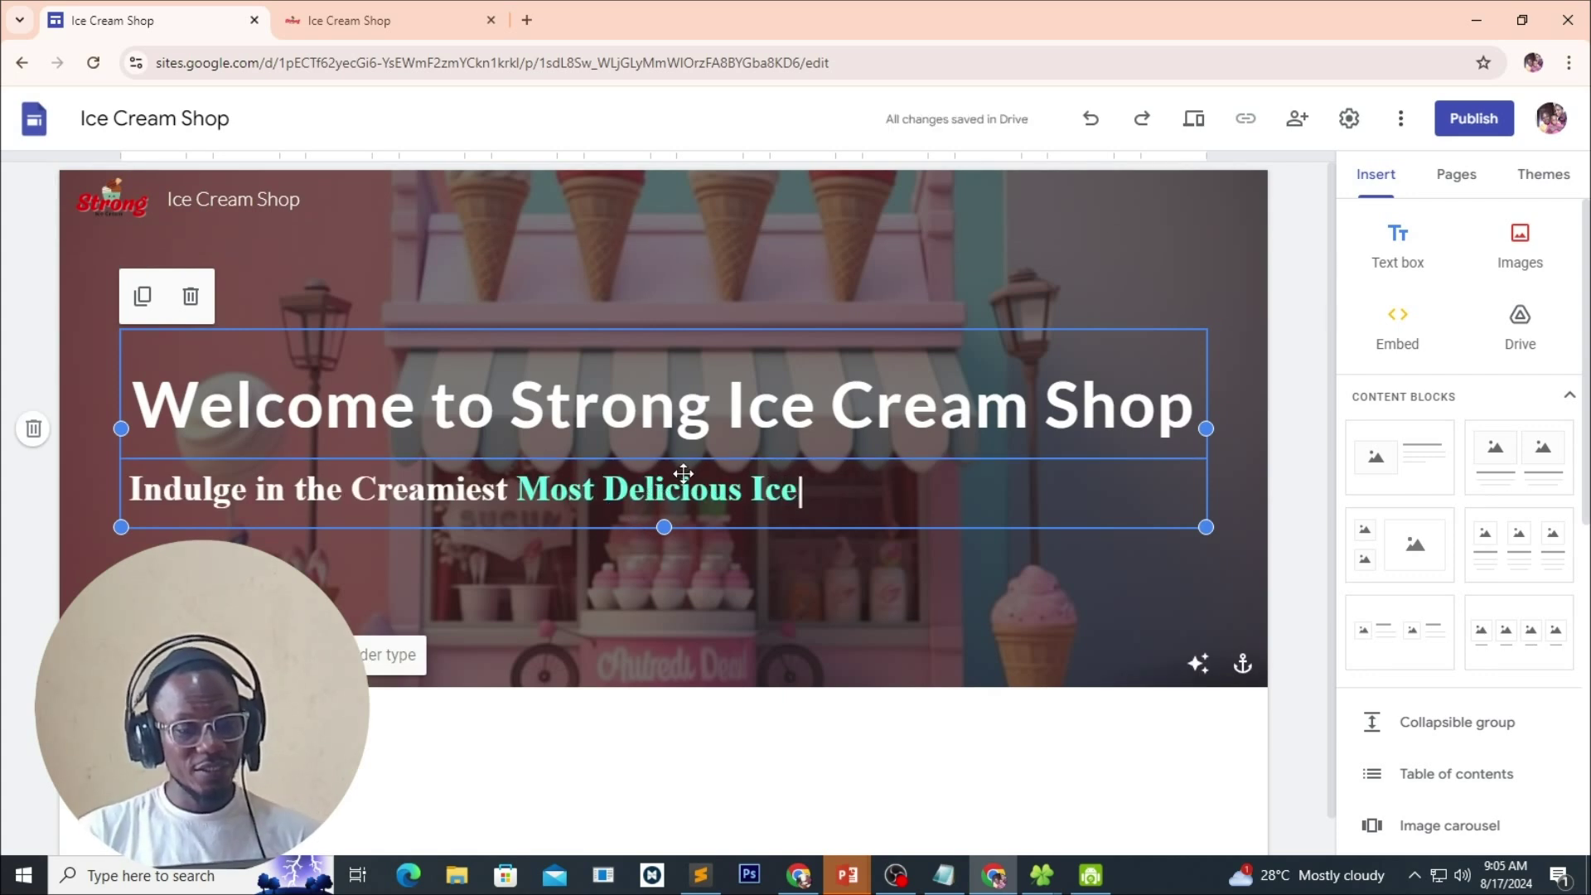
# Try narrowing the typed-text embed from its right edge, and widen the banner texts back to the full heading width.
pyautogui.click(568, 483)
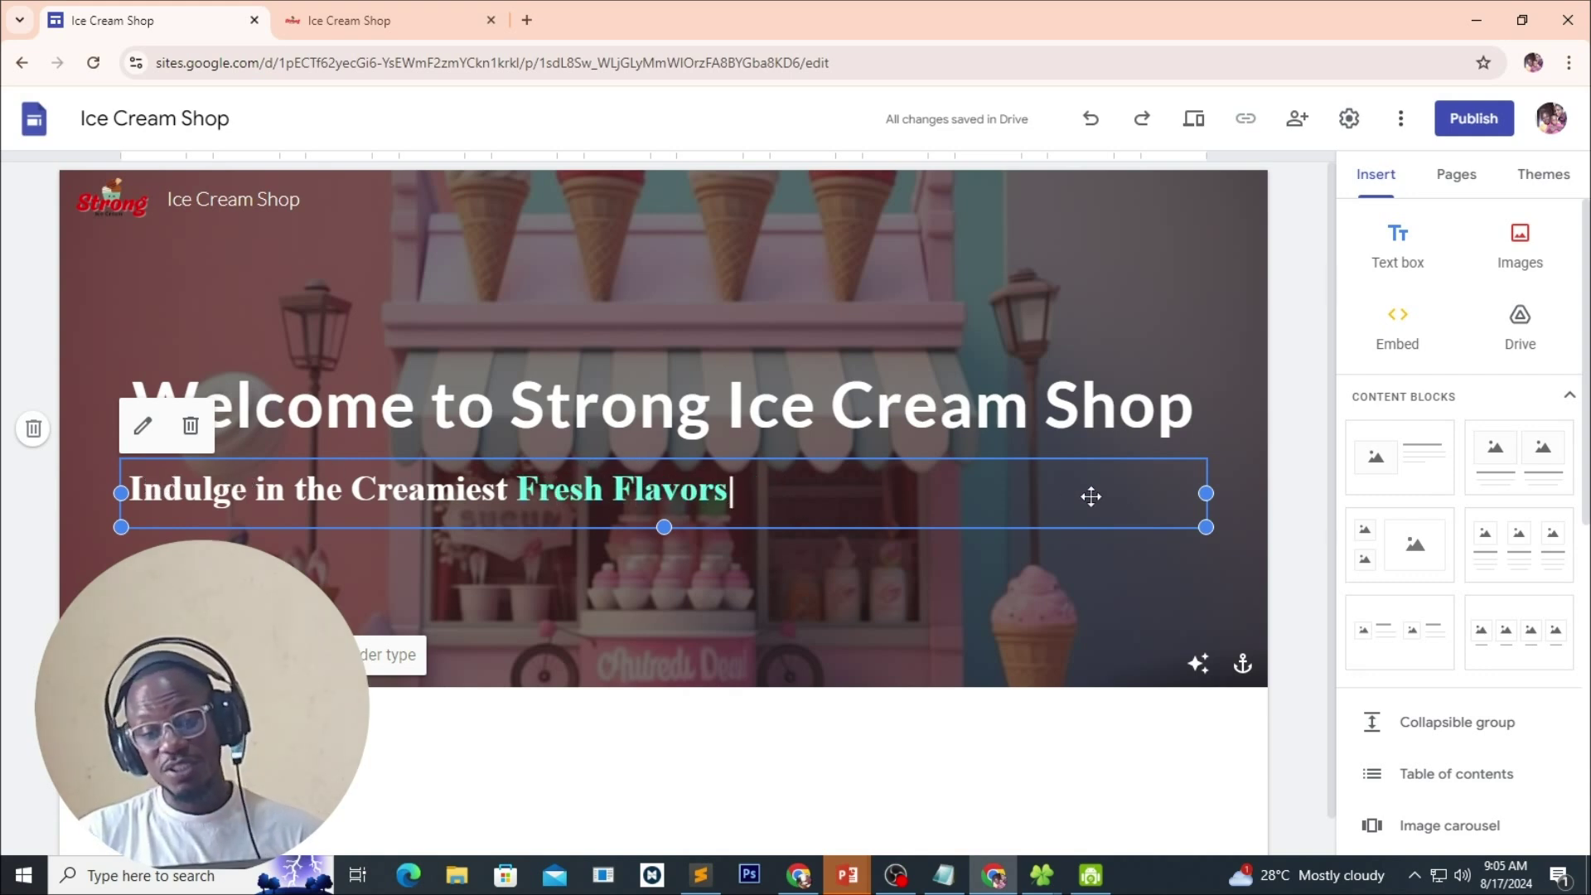
pyautogui.write('th Love Every Day.')
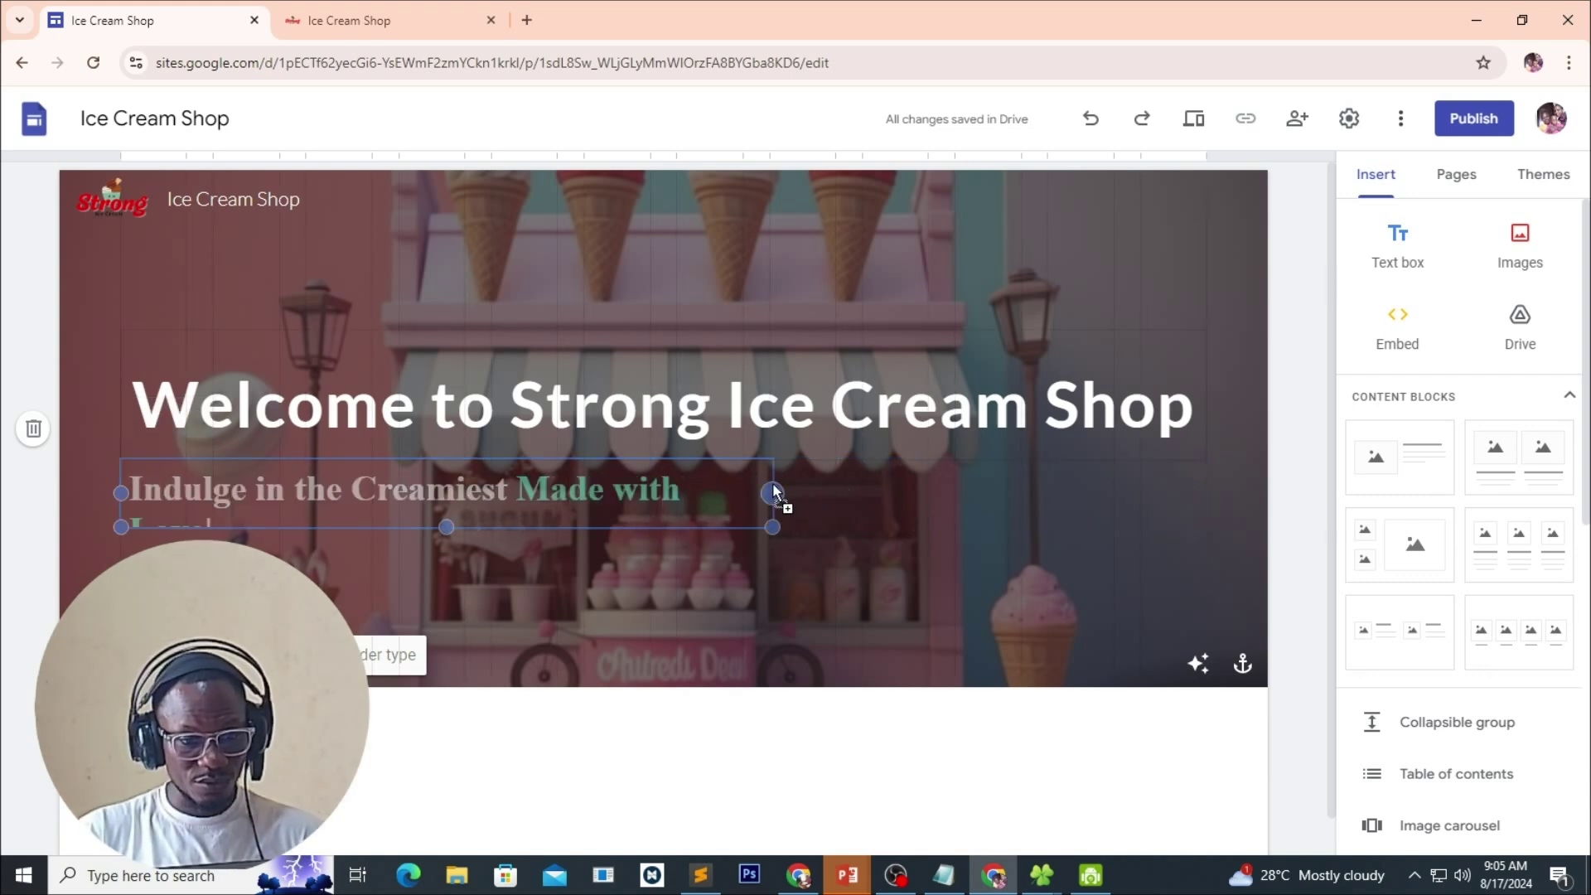
pyautogui.press('BackSpace')
pyautogui.press('BackSpace')
pyautogui.press('BackSpace')
pyautogui.press('BackSpace')
pyautogui.press('BackSpace')
pyautogui.press('BackSpace')
pyautogui.press('BackSpace')
pyautogui.press('BackSpace')
pyautogui.press('BackSpace')
pyautogui.press('BackSpace')
pyautogui.press('BackSpace')
pyautogui.press('BackSpace')
pyautogui.press('BackSpace')
pyautogui.press('BackSpace')
pyautogui.press('BackSpace')
pyautogui.press('BackSpace')
pyautogui.press('BackSpace')
pyautogui.press('BackSpace')
pyautogui.press('BackSpace')
pyautogui.press('BackSpace')
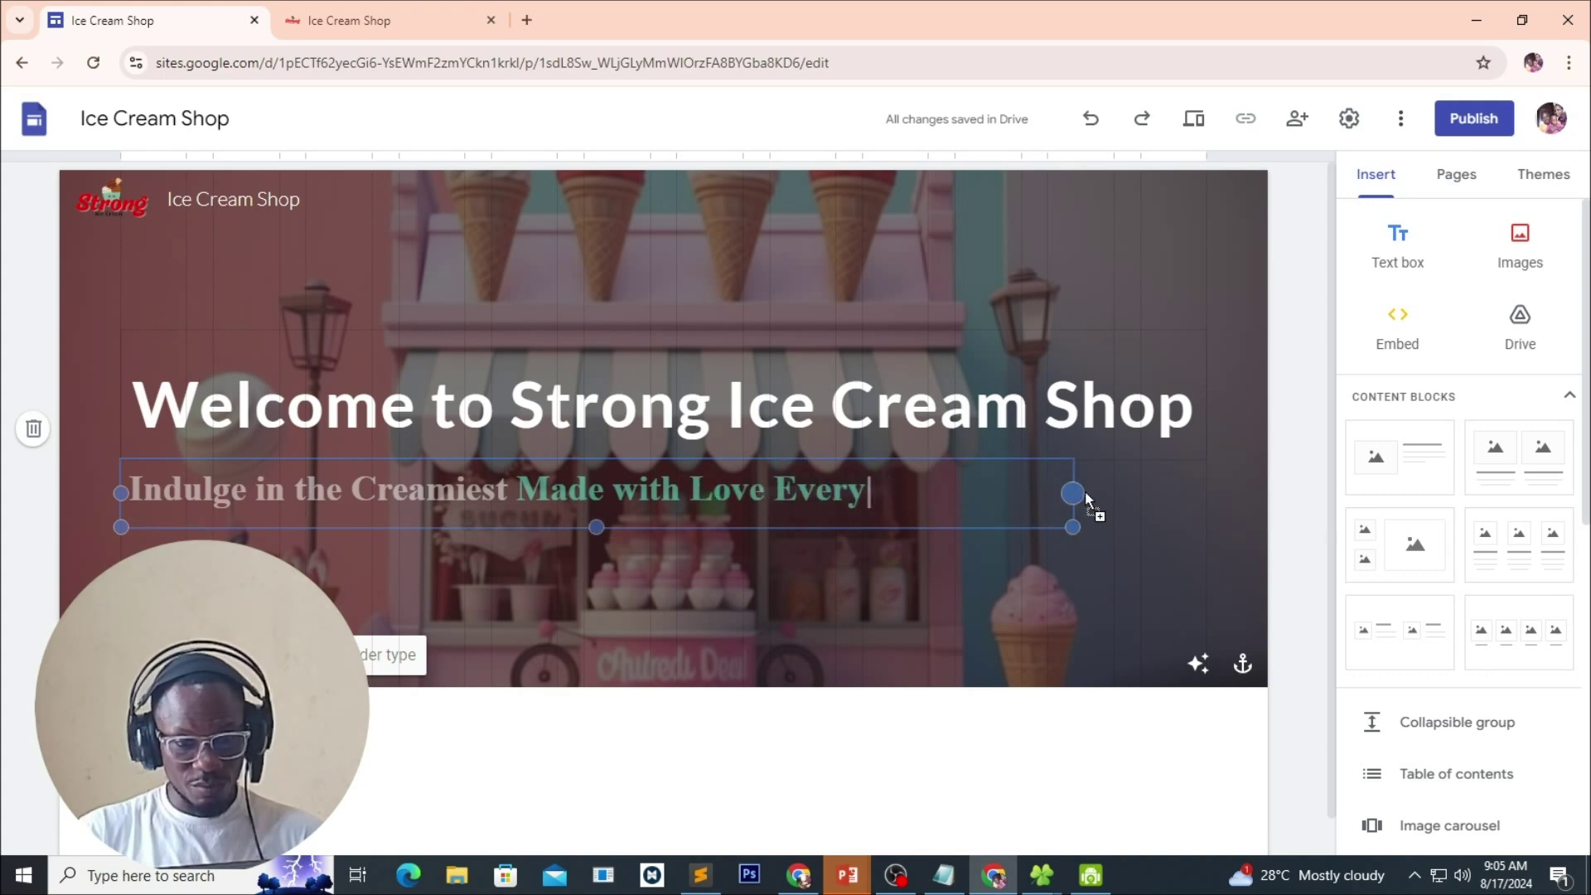
pyautogui.write('ost Delicious Ic')
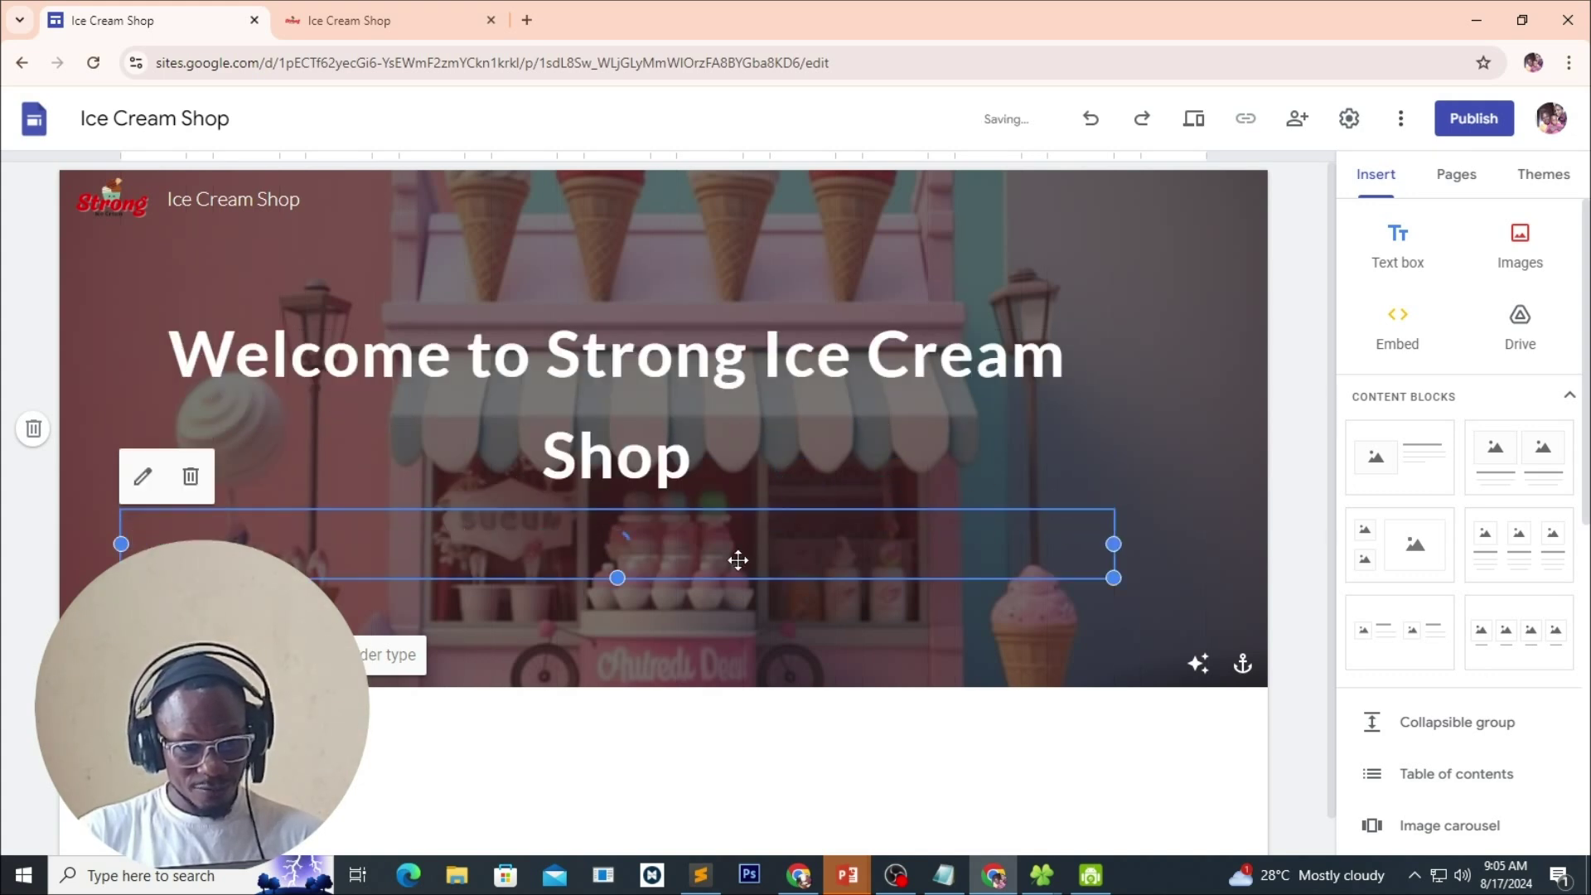
pyautogui.write('e Cream in Town!')
pyautogui.moveTo(1127, 395)
pyautogui.mouseDown()
pyautogui.moveTo(1239, 405)
pyautogui.moveTo(1208, 391)
pyautogui.mouseUp()
pyautogui.press('BackSpace')
pyautogui.press('BackSpace')
pyautogui.press('BackSpace')
pyautogui.press('BackSpace')
pyautogui.press('BackSpace')
pyautogui.press('BackSpace')
pyautogui.press('BackSpace')
pyautogui.press('BackSpace')
pyautogui.press('BackSpace')
pyautogui.press('BackSpace')
pyautogui.press('BackSpace')
pyautogui.press('BackSpace')
pyautogui.press('BackSpace')
pyautogui.press('BackSpace')
pyautogui.press('BackSpace')
pyautogui.press('BackSpace')
pyautogui.press('BackSpace')
pyautogui.press('BackSpace')
pyautogui.press('BackSpace')
pyautogui.press('BackSpace')
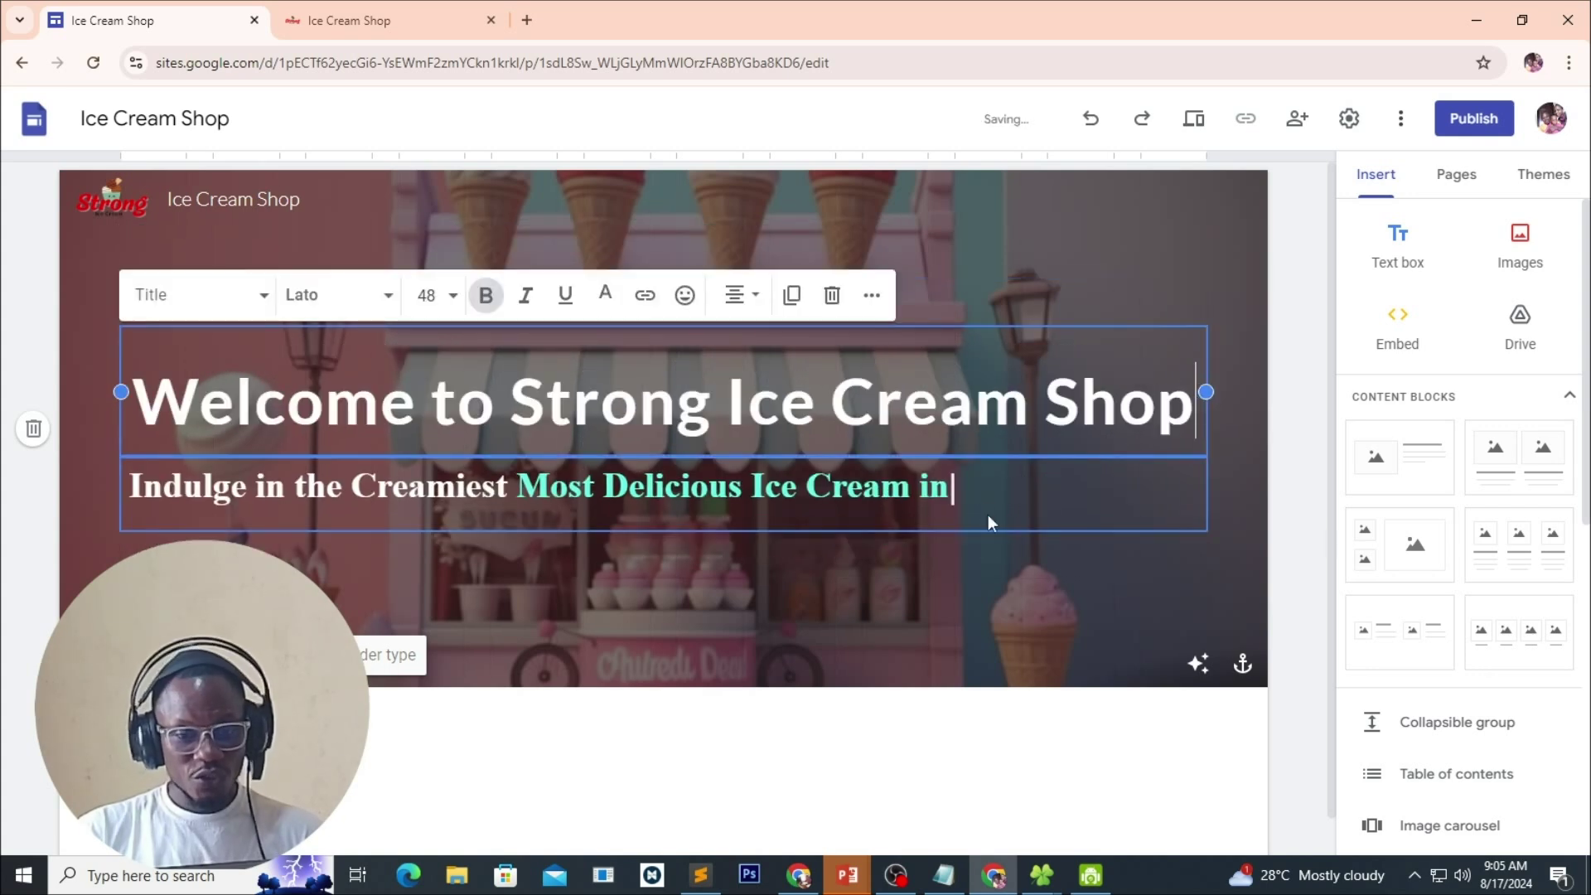
pyautogui.write('elicious Ice Cream in Town!')
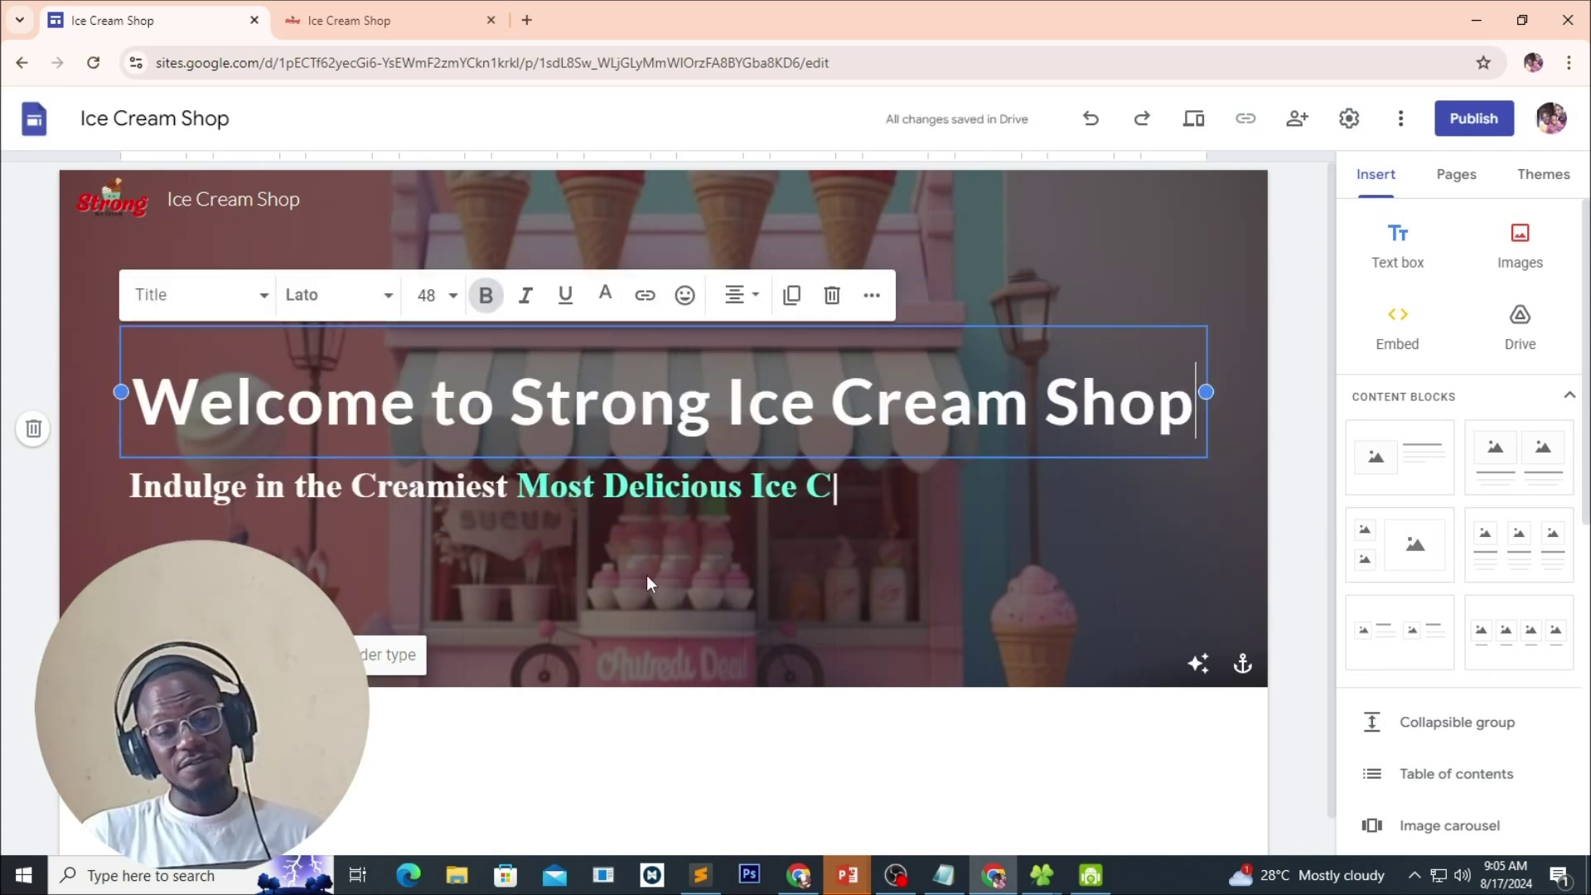
pyautogui.press('BackSpace')
pyautogui.press('BackSpace')
pyautogui.press('BackSpace')
pyautogui.press('BackSpace')
pyautogui.press('BackSpace')
pyautogui.press('BackSpace')
pyautogui.press('BackSpace')
pyautogui.press('BackSpace')
pyautogui.press('BackSpace')
pyautogui.press('BackSpace')
pyautogui.press('BackSpace')
pyautogui.press('BackSpace')
pyautogui.press('BackSpace')
pyautogui.press('BackSpace')
pyautogui.press('BackSpace')
pyautogui.press('BackSpace')
pyautogui.press('BackSpace')
pyautogui.press('BackSpace')
pyautogui.press('BackSpace')
pyautogui.press('BackSpace')
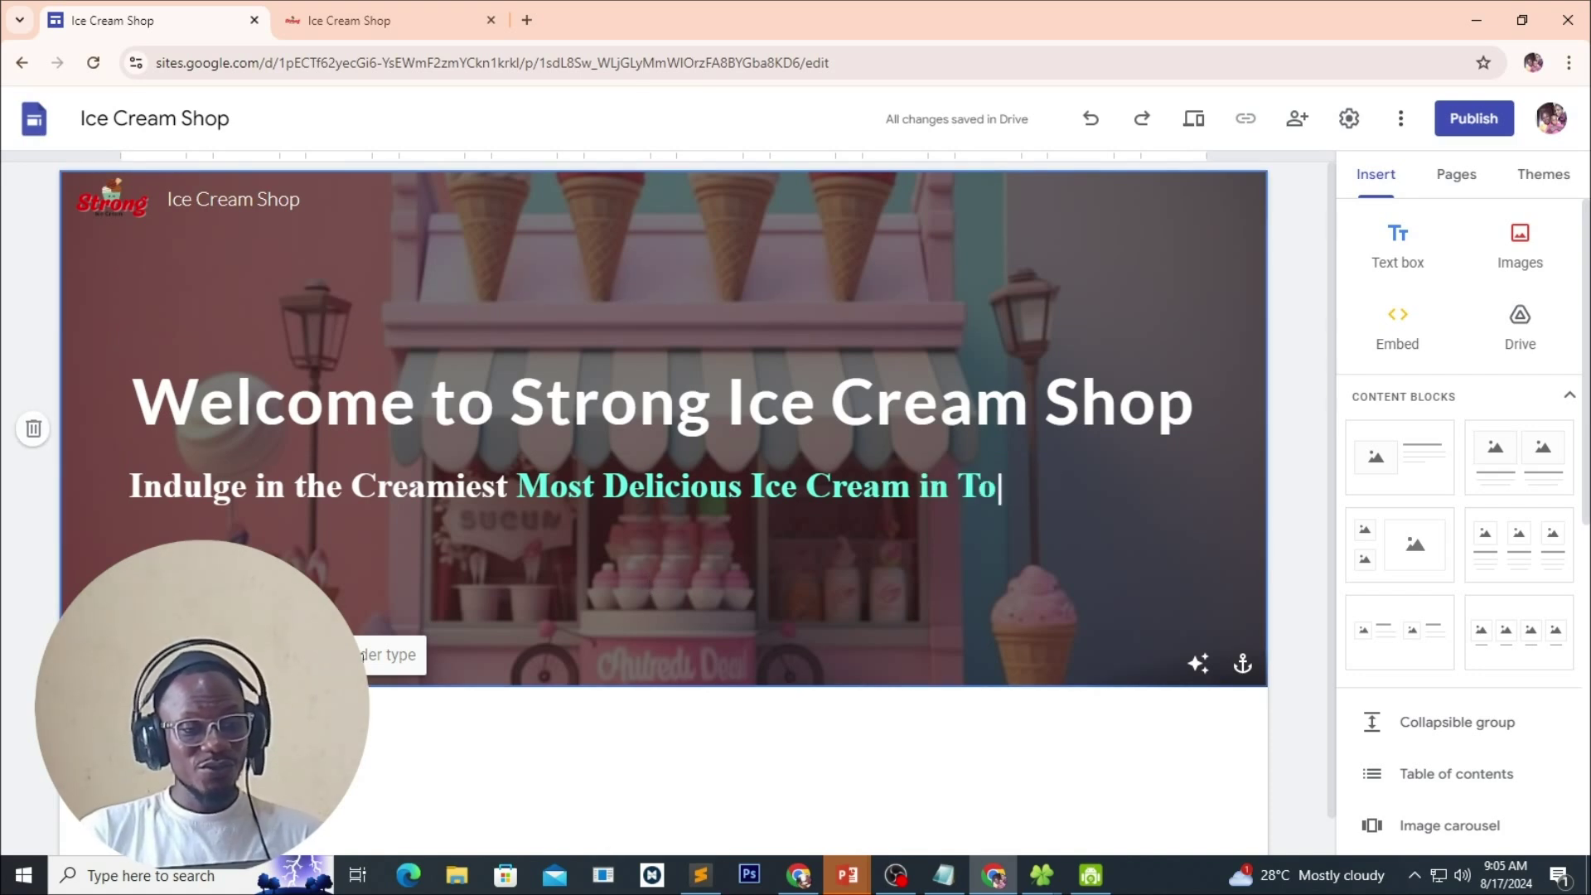
pyautogui.press('BackSpace')
pyautogui.press('BackSpace')
pyautogui.press('BackSpace')
pyautogui.press('BackSpace')
pyautogui.press('BackSpace')
pyautogui.press('BackSpace')
pyautogui.press('BackSpace')
pyautogui.press('BackSpace')
pyautogui.press('BackSpace')
pyautogui.write('Fresh Flavor')
pyautogui.write('s')
pyautogui.press('BackSpace')
pyautogui.press('BackSpace')
pyautogui.press('BackSpace')
pyautogui.press('BackSpace')
pyautogui.press('BackSpace')
pyautogui.press('BackSpace')
pyautogui.press('BackSpace')
pyautogui.press('BackSpace')
pyautogui.press('BackSpace')
pyautogui.press('BackSpace')
pyautogui.press('BackSpace')
pyautogui.press('BackSpace')
pyautogui.press('BackSpace')
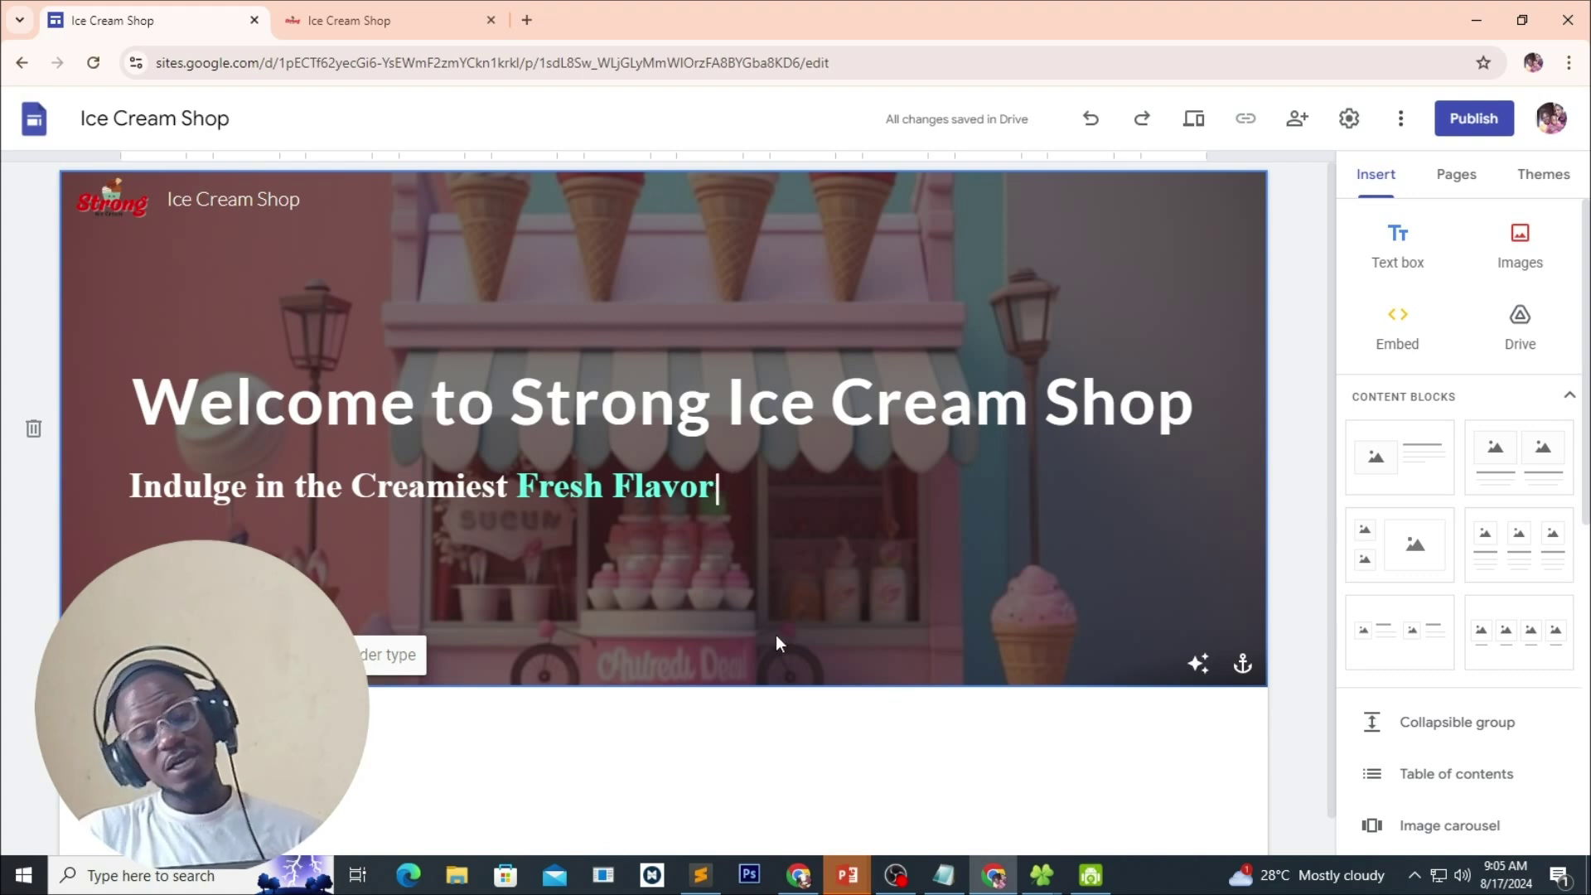
pyautogui.write('Made with Love Every Day.')
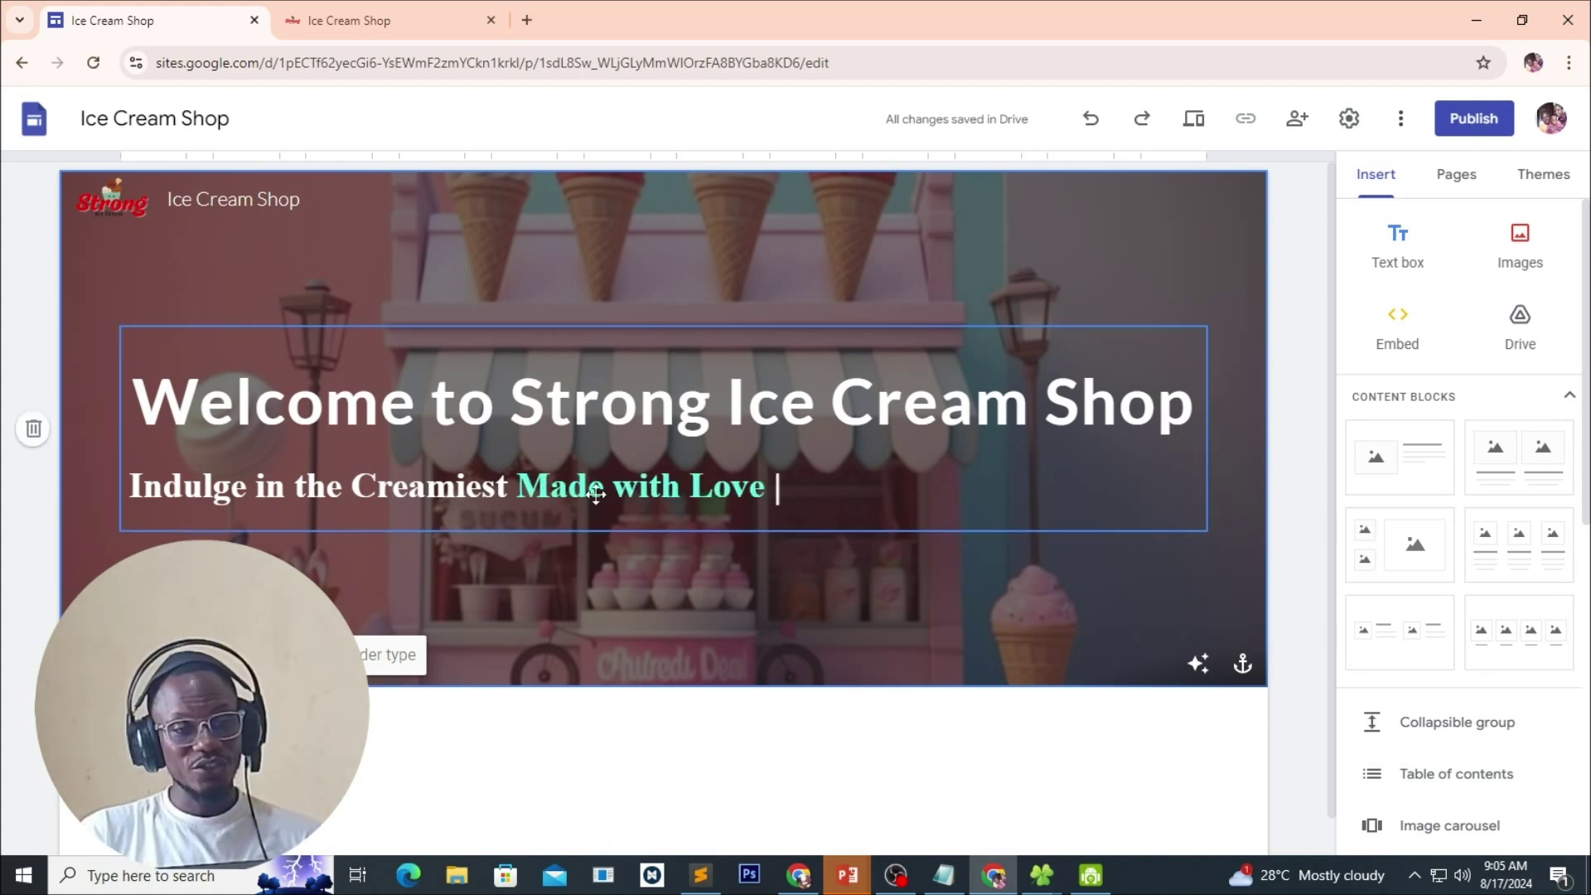
pyautogui.press('BackSpace')
pyautogui.press('BackSpace')
pyautogui.press('BackSpace')
pyautogui.press('BackSpace')
pyautogui.press('BackSpace')
pyautogui.press('BackSpace')
pyautogui.press('BackSpace')
pyautogui.press('BackSpace')
pyautogui.press('BackSpace')
pyautogui.press('BackSpace')
pyautogui.press('BackSpace')
pyautogui.press('BackSpace')
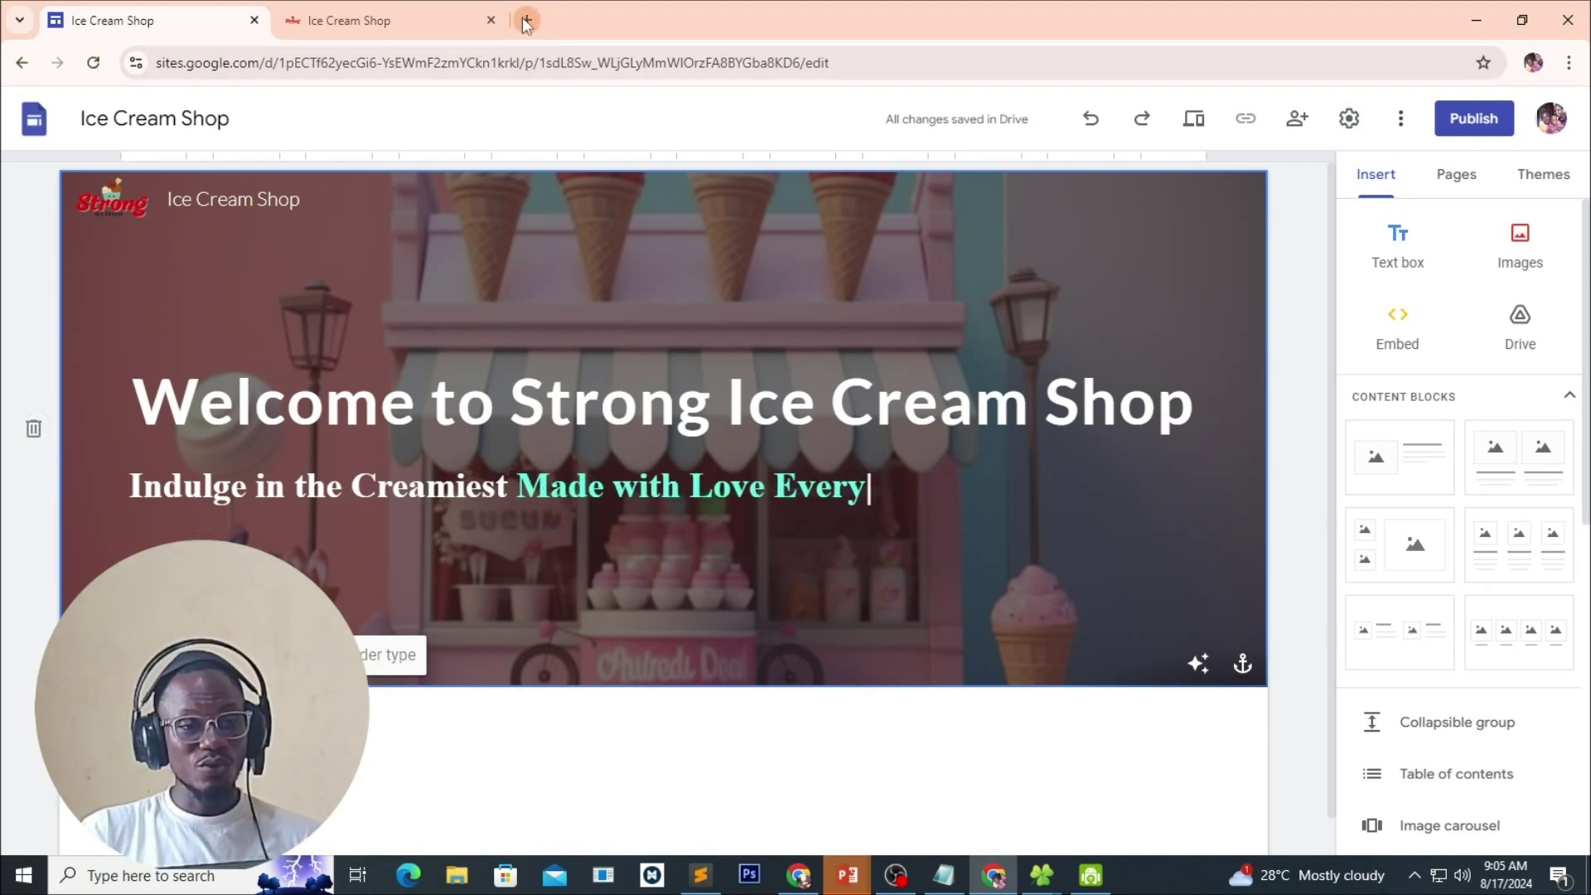
# Search Google for "htmlcolorcode" in a new browser tab and open the HTML Color Codes website.
pyautogui.click(526, 20)
pyautogui.click(513, 58)
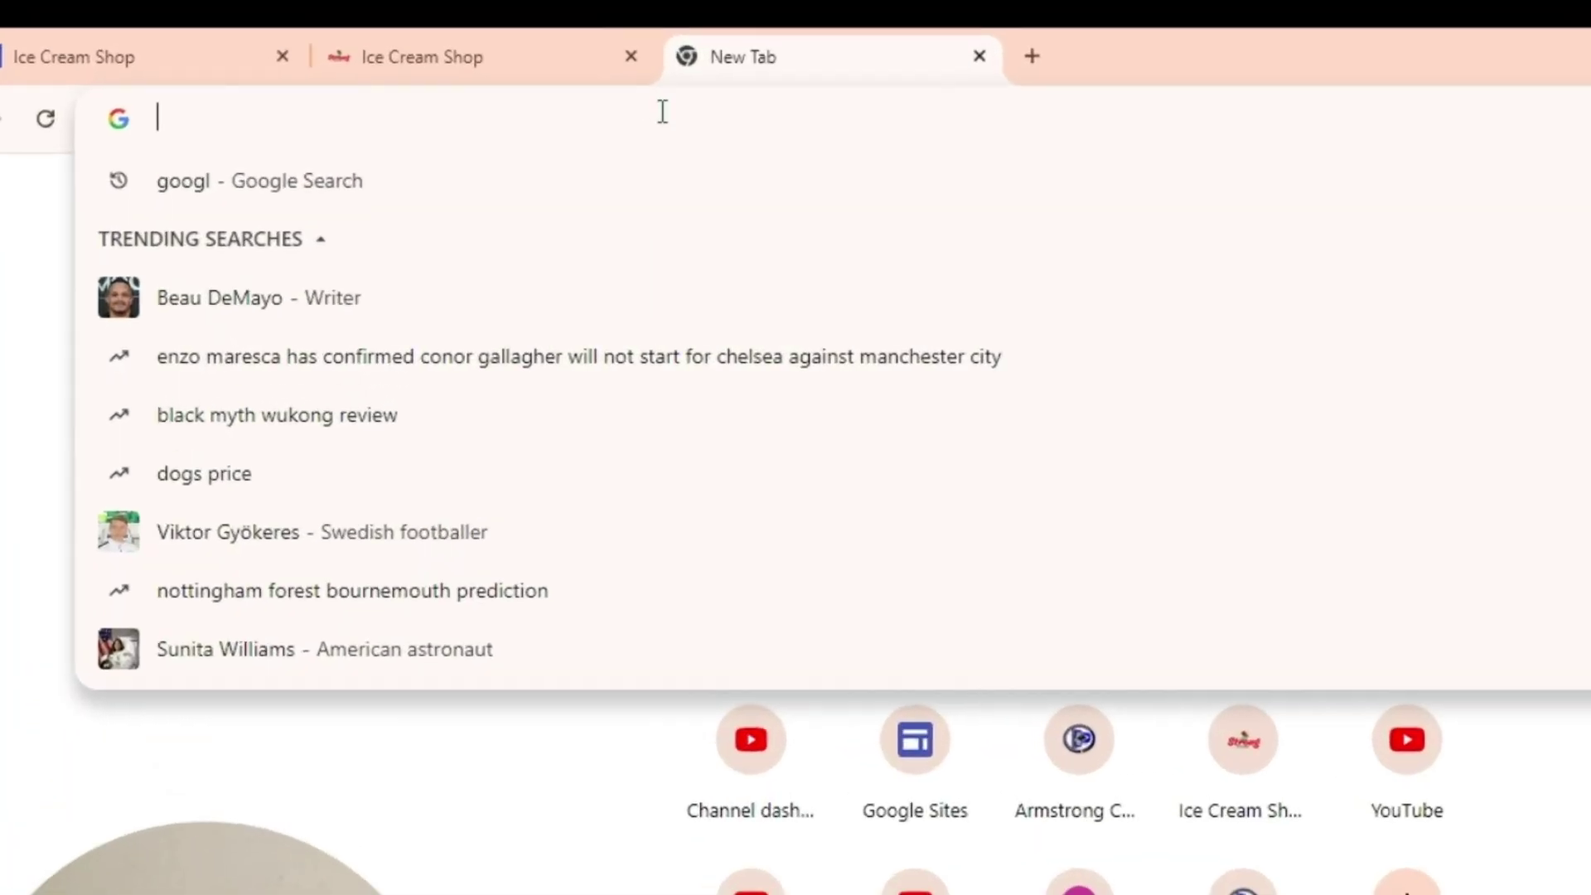
pyautogui.write('html')
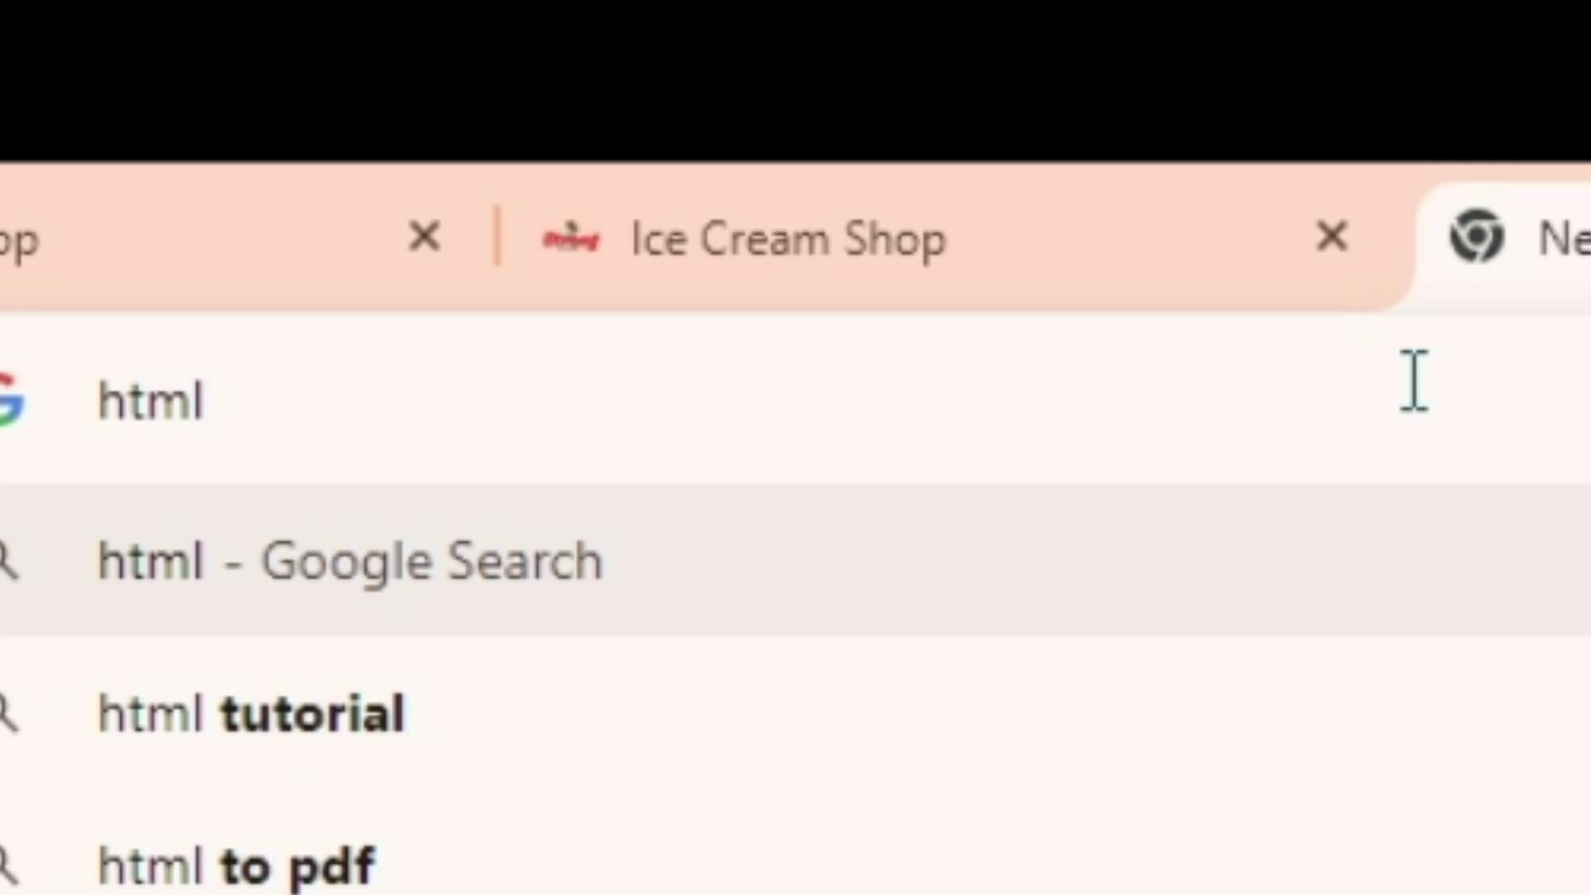
pyautogui.write('colo')
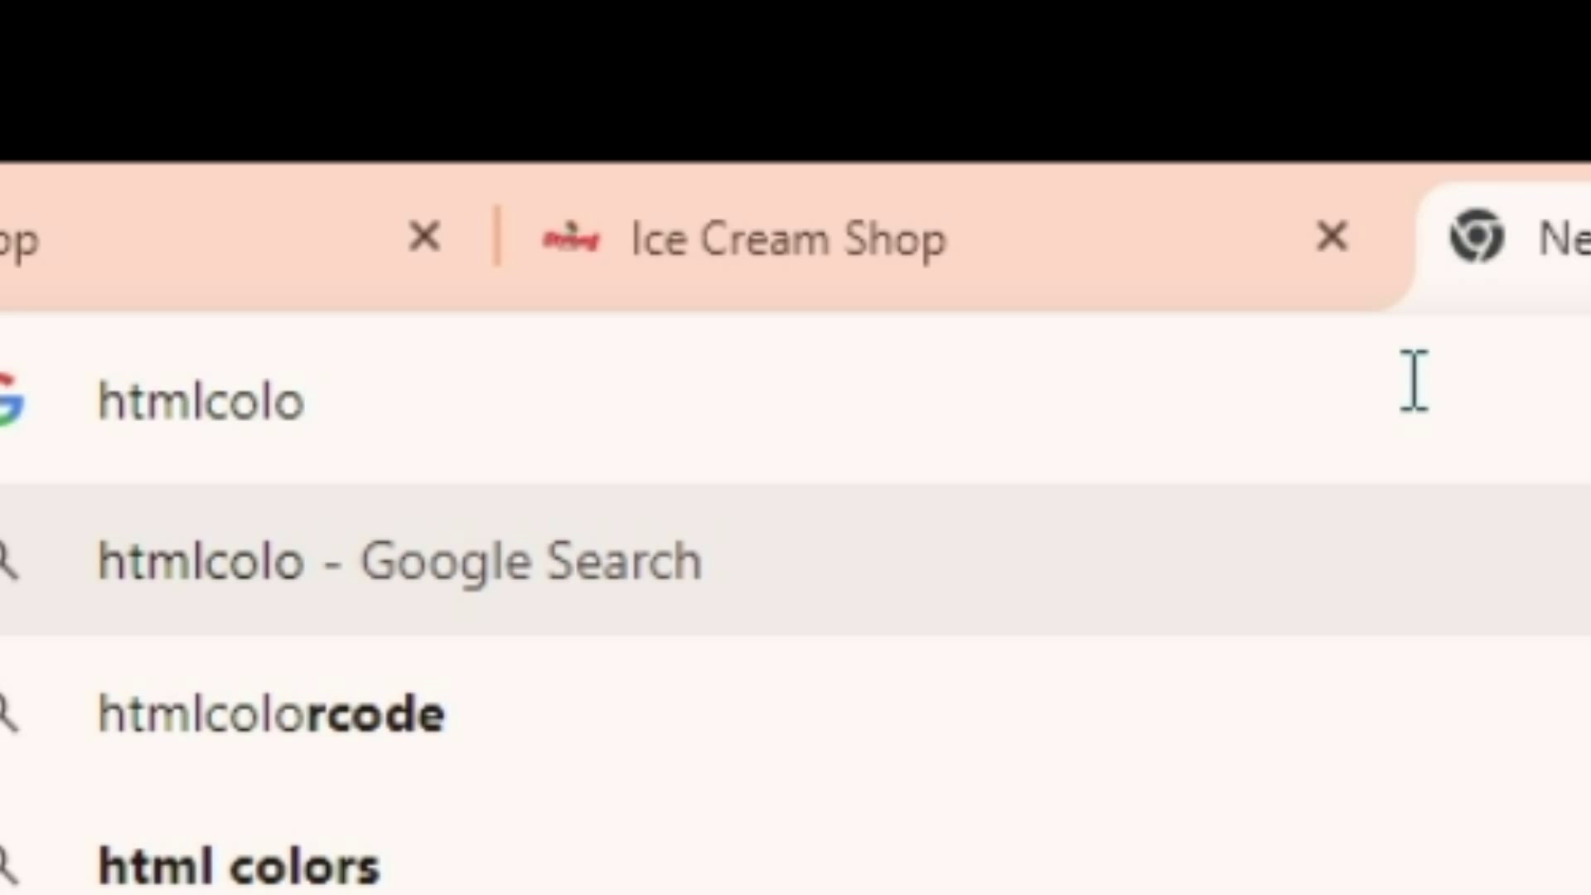
pyautogui.write('r')
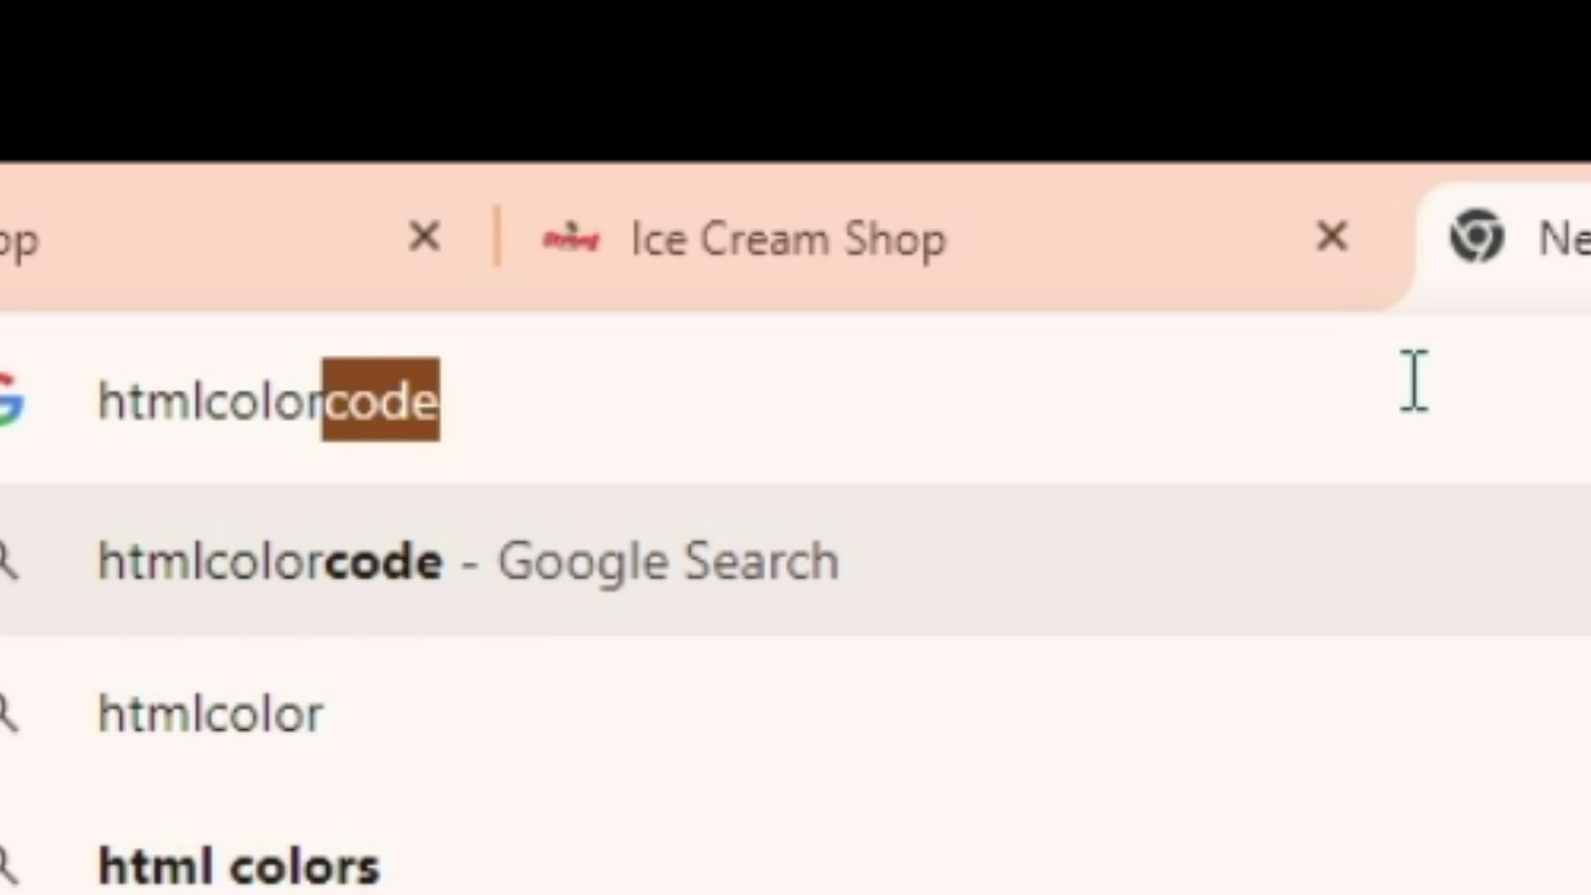
pyautogui.write('cod')
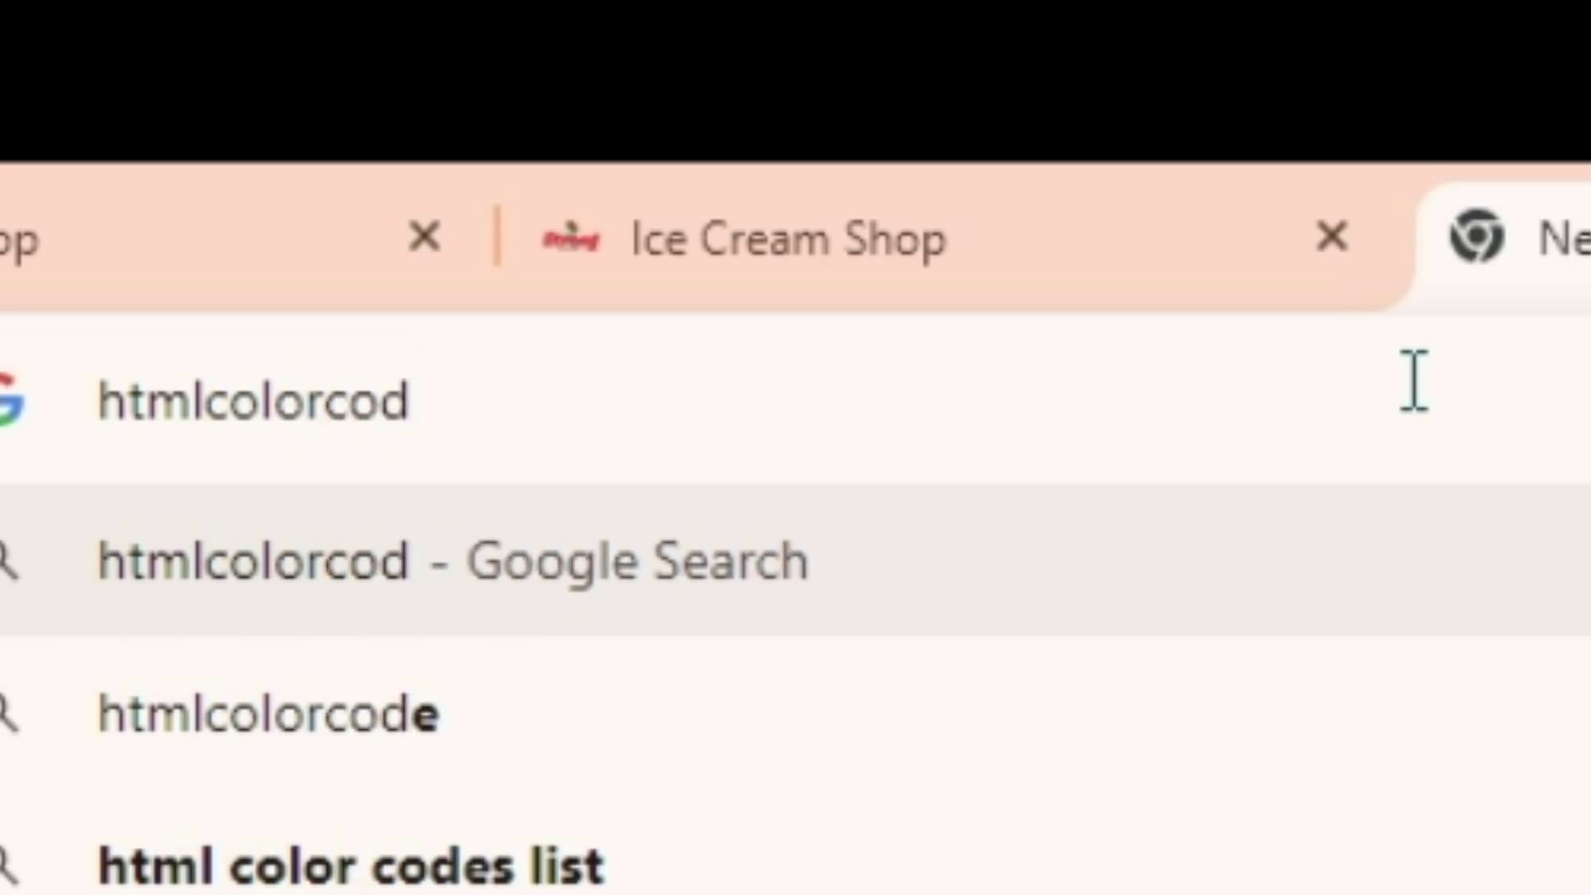
pyautogui.write('e')
pyautogui.press('Return')
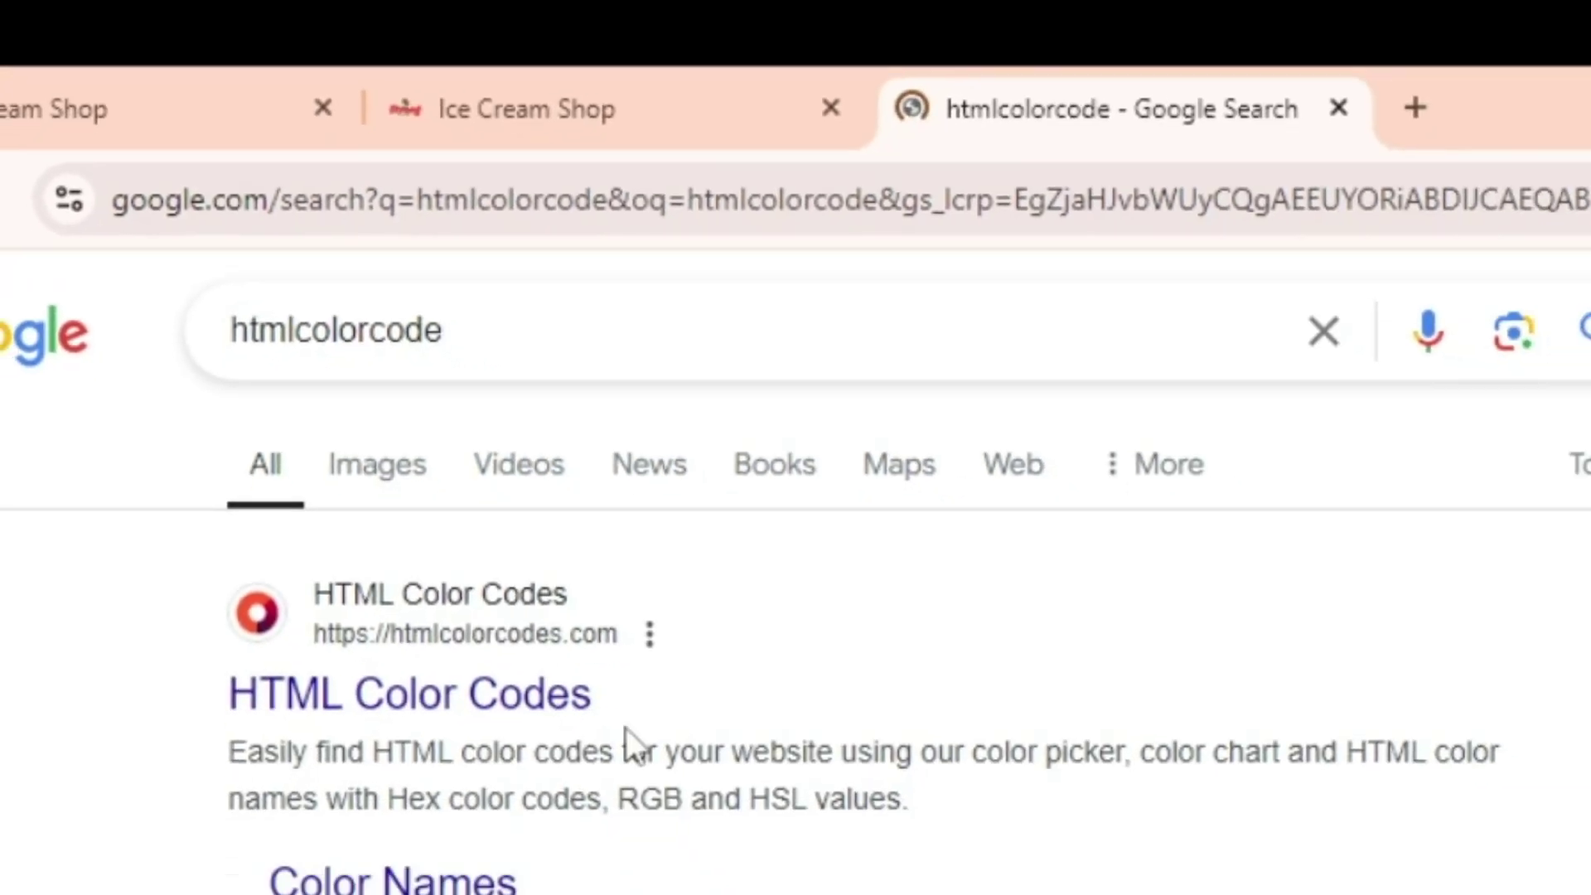
pyautogui.click(247, 295)
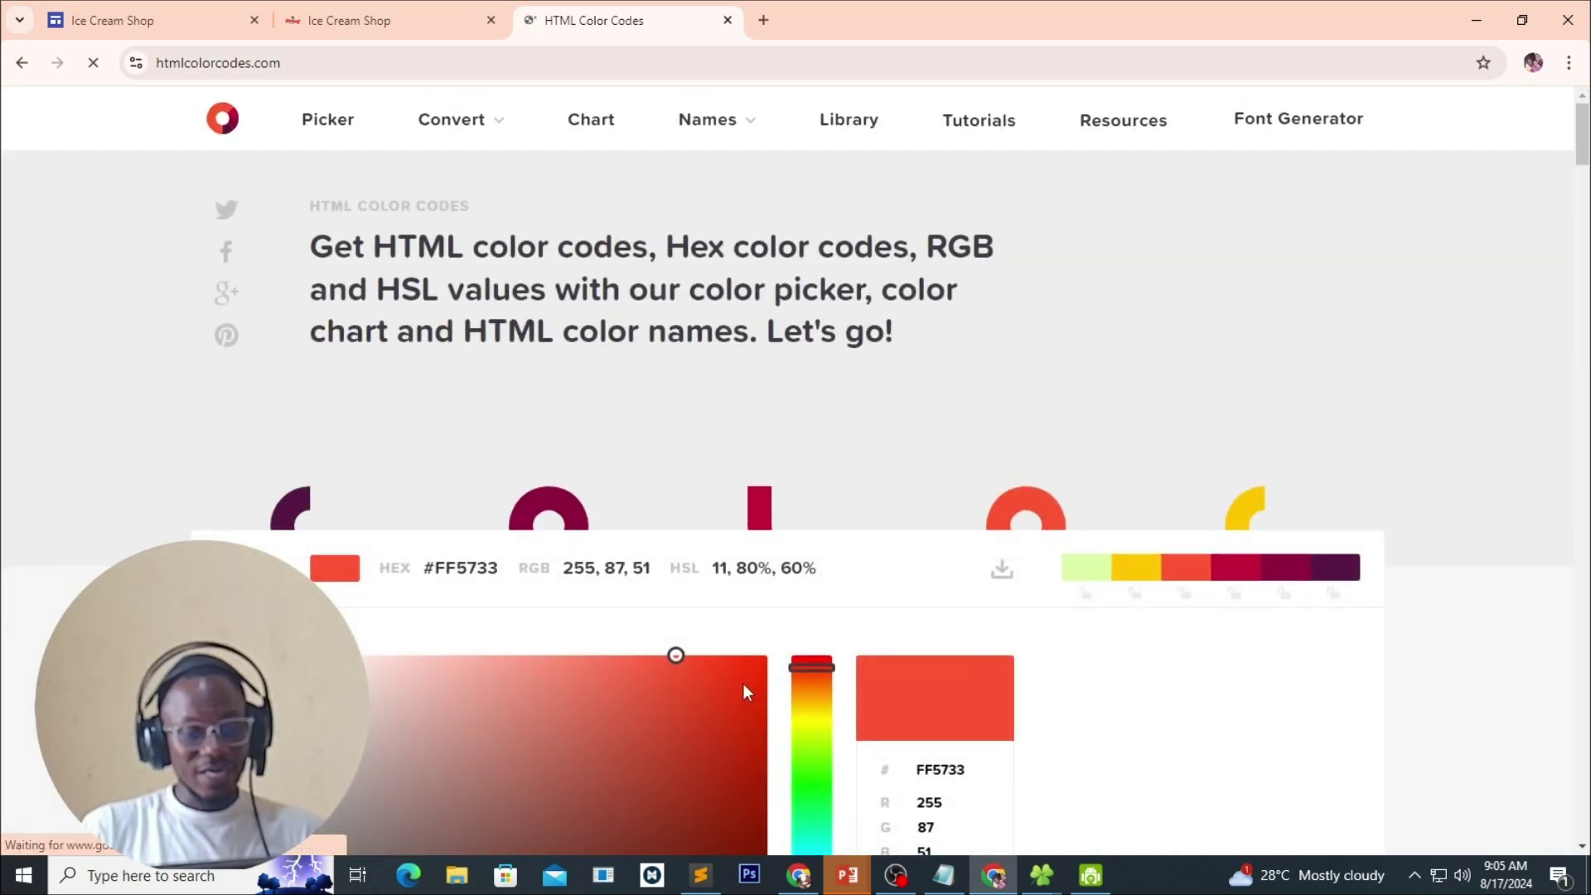
# Pick the bright red #FC0303 in the color picker, copy its hex code, and return to the site editor.
pyautogui.moveTo(822, 667); pyautogui.dragTo(817, 653)
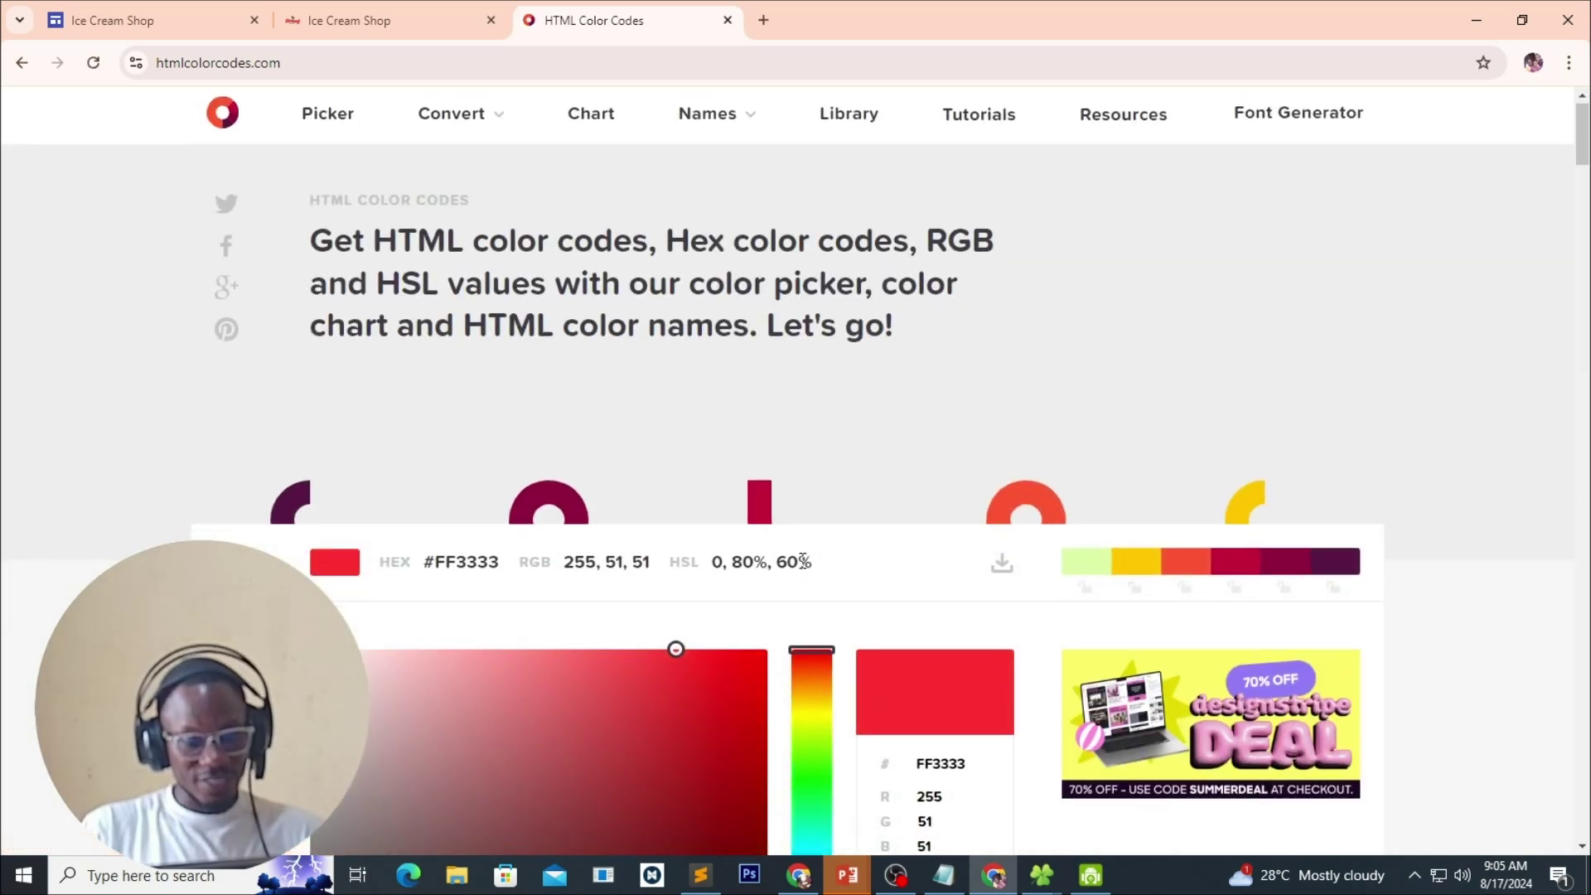
pyautogui.scroll(-2, 802, 559)
pyautogui.moveTo(744, 480); pyautogui.dragTo(763, 460)
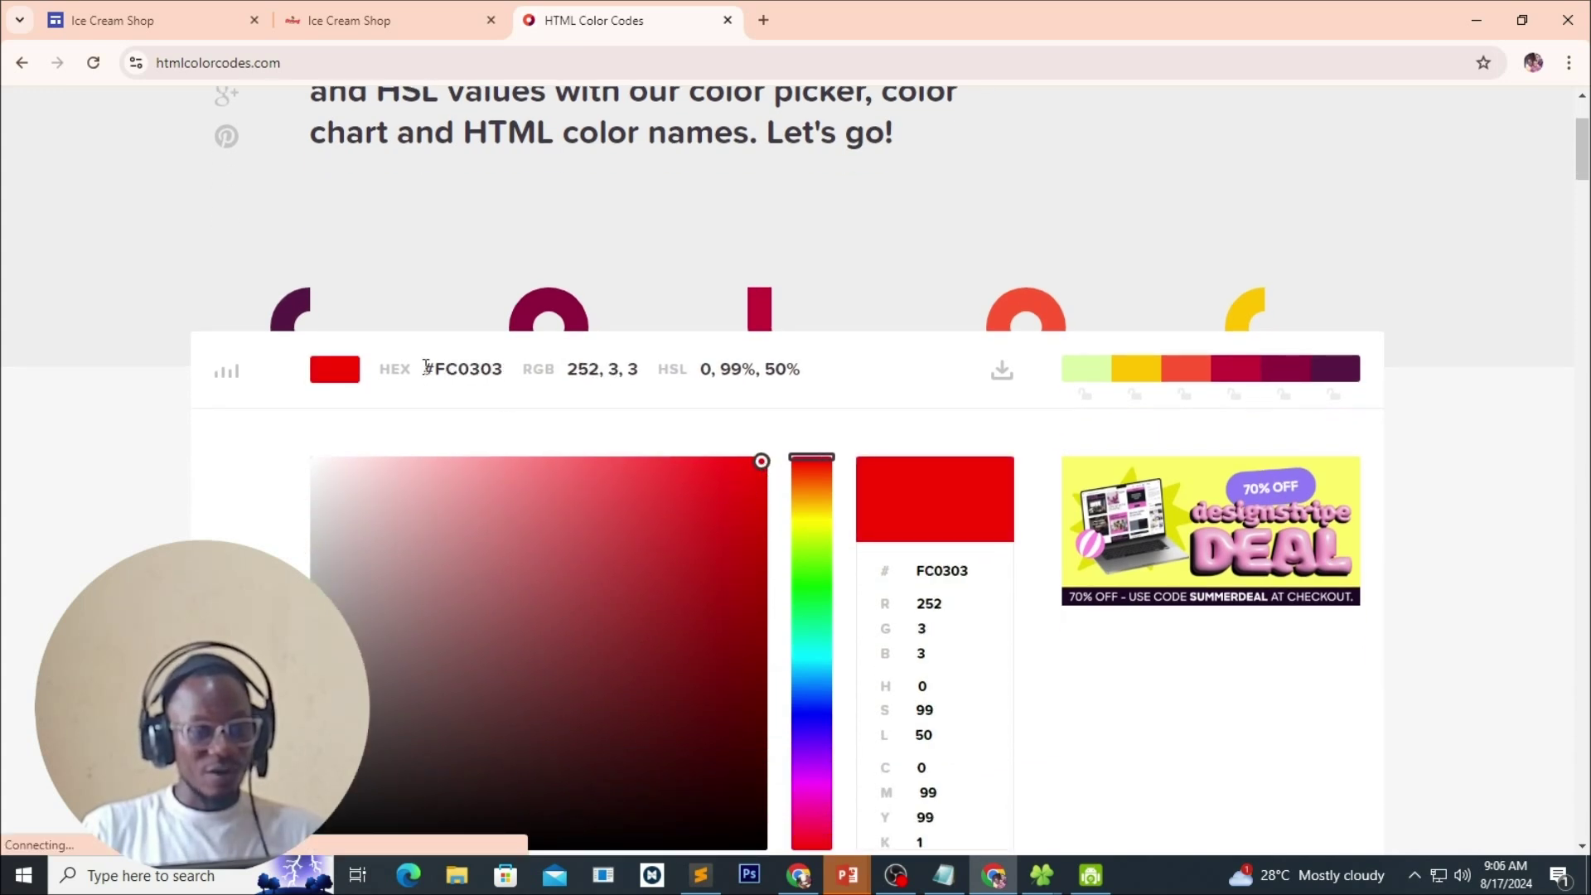
pyautogui.moveTo(436, 368); pyautogui.dragTo(508, 369)
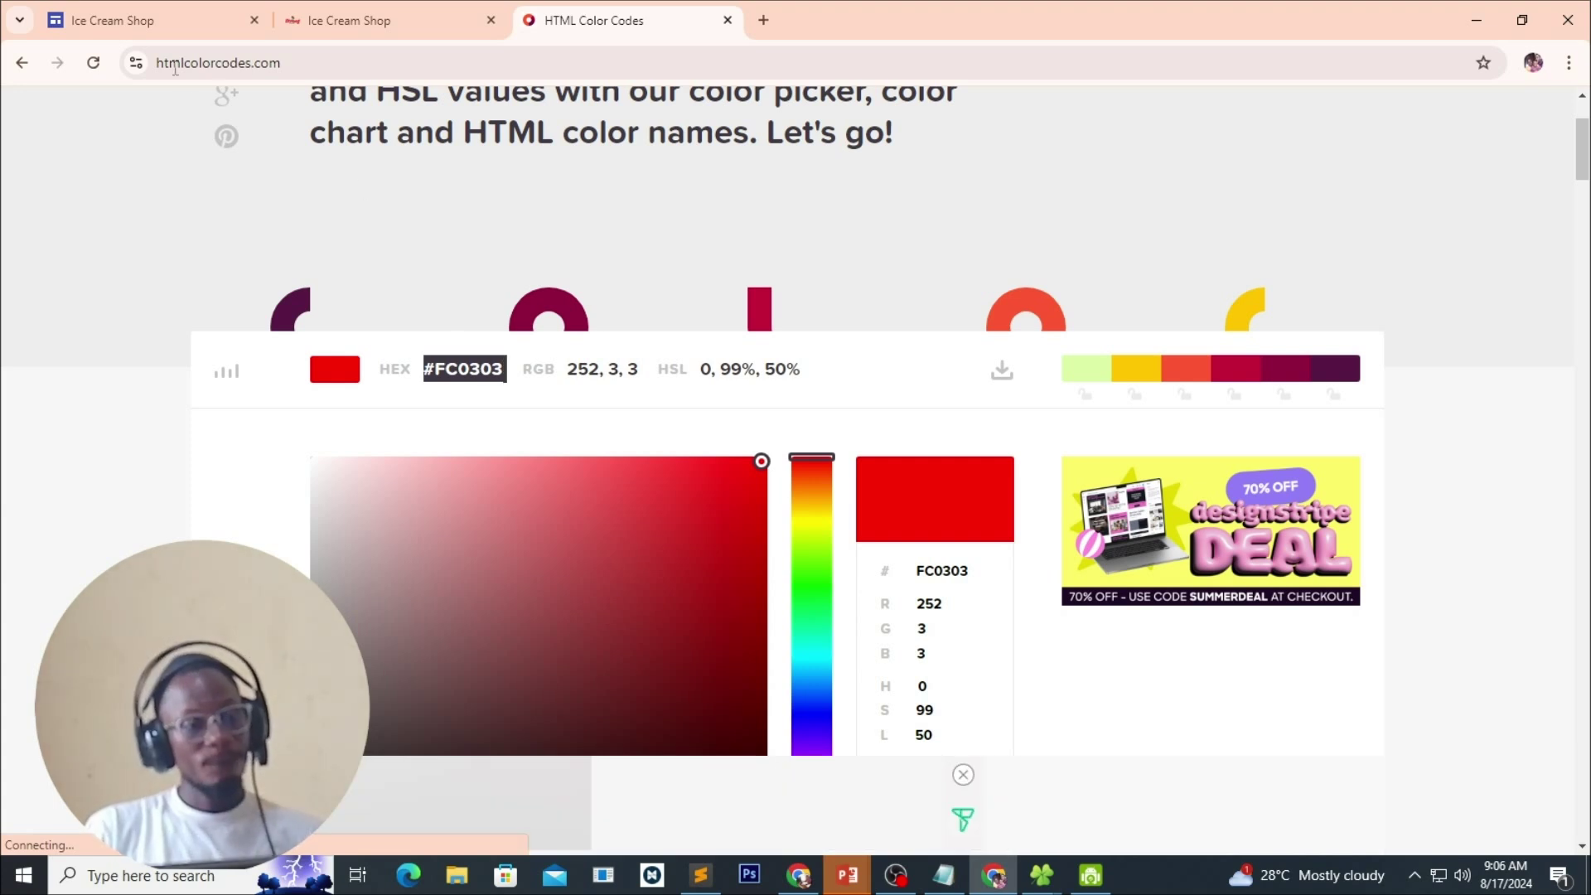
pyautogui.click(137, 20)
pyautogui.write('e Cream in Town!')
pyautogui.press('BackSpace')
pyautogui.press('BackSpace')
pyautogui.press('BackSpace')
pyautogui.press('BackSpace')
pyautogui.press('BackSpace')
pyautogui.press('BackSpace')
pyautogui.press('BackSpace')
pyautogui.press('BackSpace')
pyautogui.press('BackSpace')
pyautogui.press('BackSpace')
pyautogui.press('BackSpace')
pyautogui.press('BackSpace')
pyautogui.press('BackSpace')
pyautogui.press('BackSpace')
pyautogui.press('BackSpace')
pyautogui.press('BackSpace')
pyautogui.press('BackSpace')
pyautogui.press('BackSpace')
pyautogui.press('BackSpace')
pyautogui.press('BackSpace')
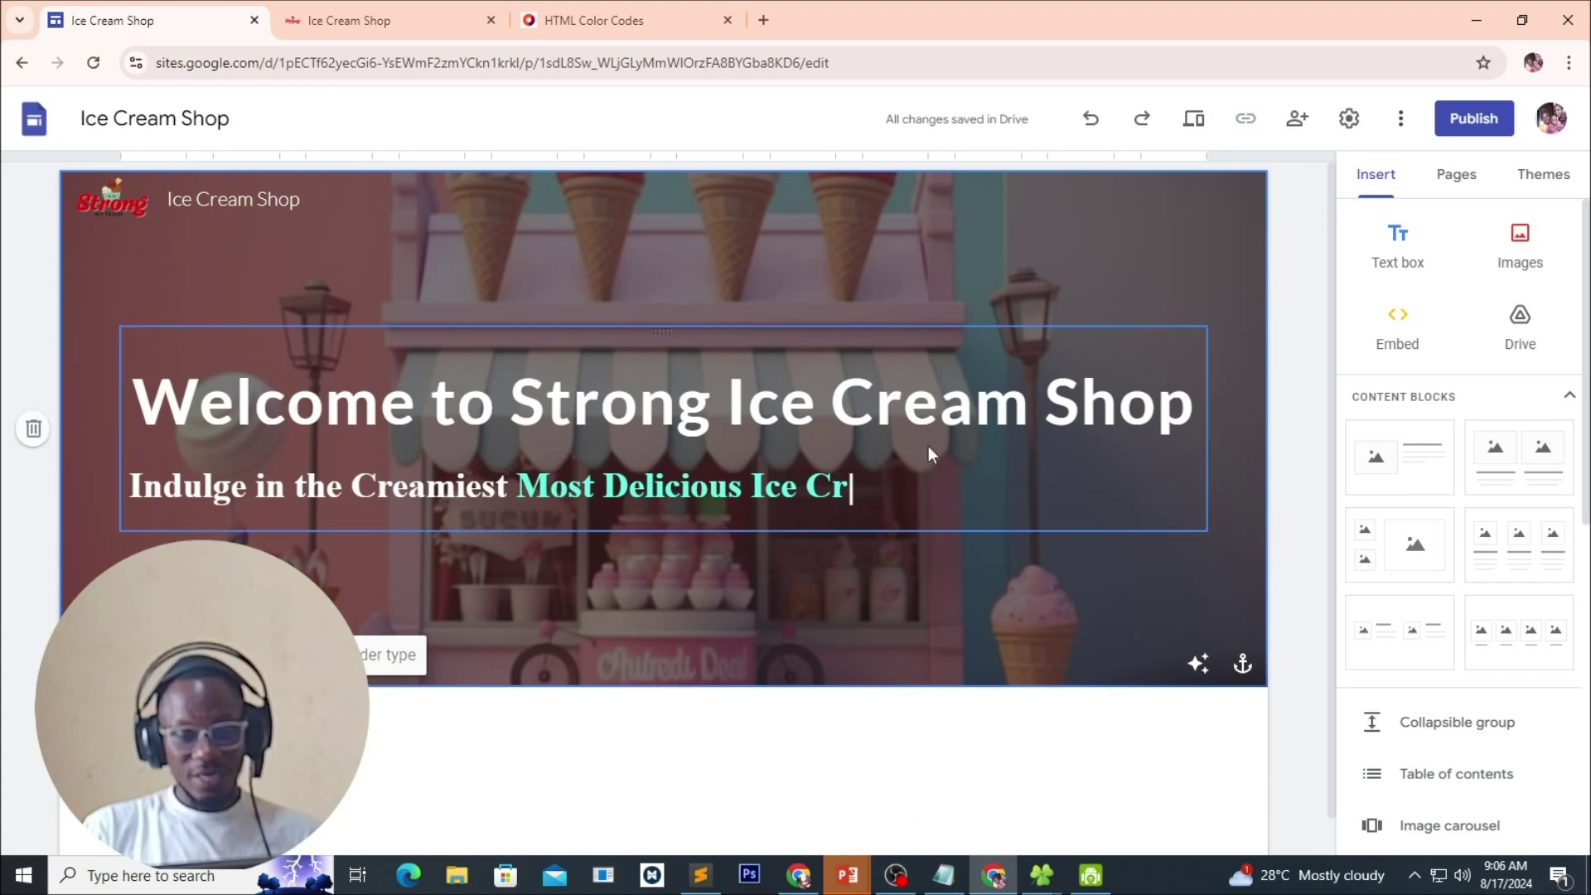
pyautogui.press('BackSpace')
pyautogui.press('BackSpace')
pyautogui.press('BackSpace')
pyautogui.press('BackSpace')
pyautogui.press('BackSpace')
pyautogui.press('BackSpace')
pyautogui.press('BackSpace')
pyautogui.press('BackSpace')
pyautogui.press('BackSpace')
pyautogui.press('BackSpace')
pyautogui.write('Fres')
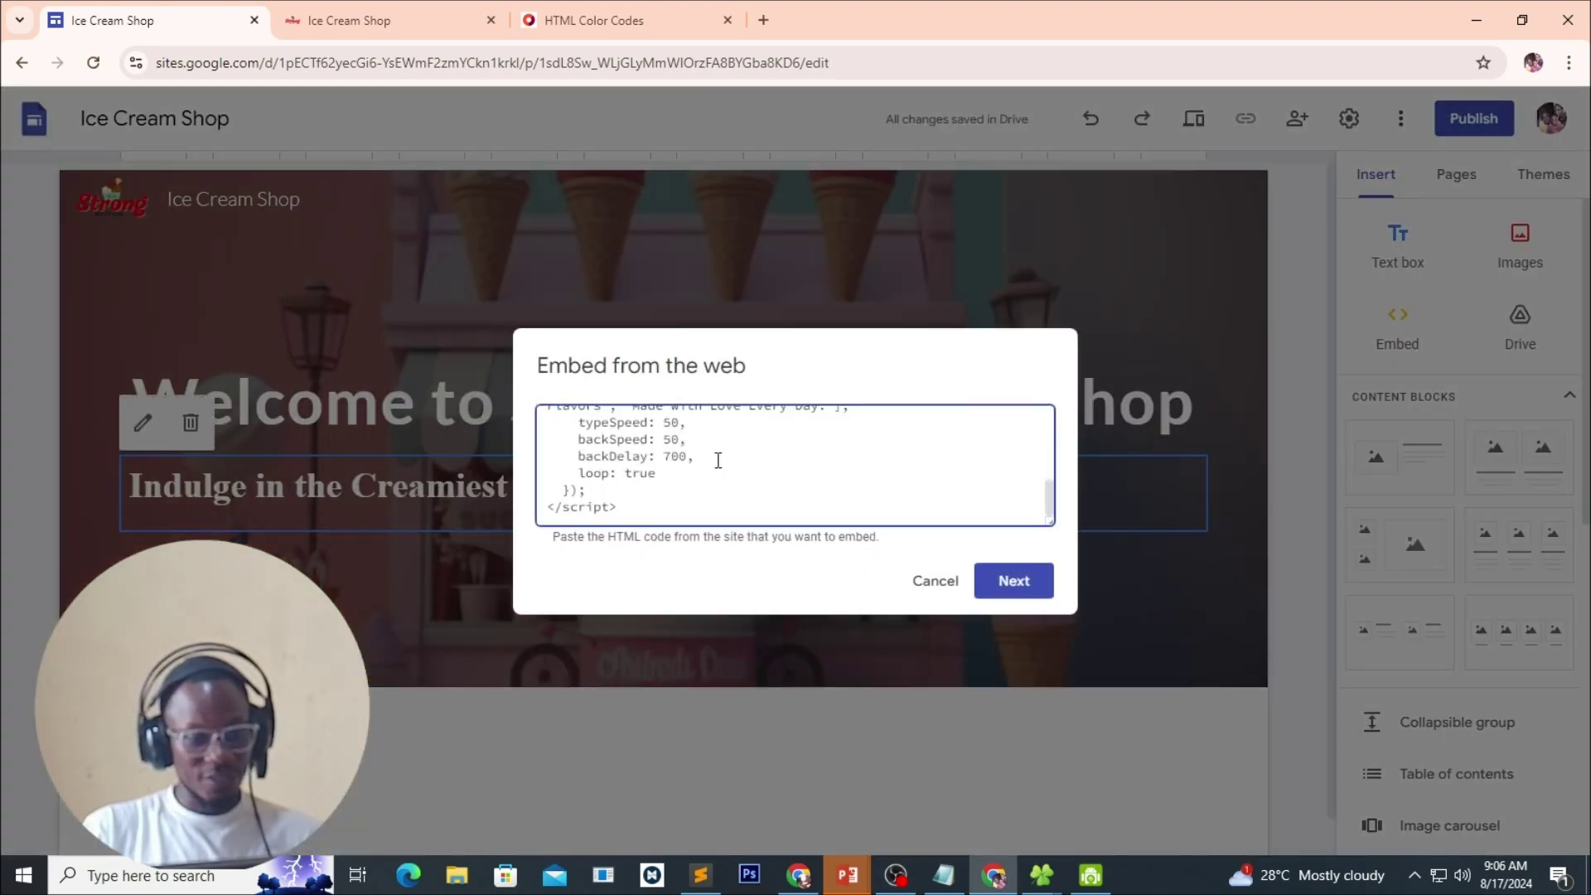
# Set the color of the typed span in the embed code to #fc0303, without a trailing space.
pyautogui.scroll(5, 718, 461)
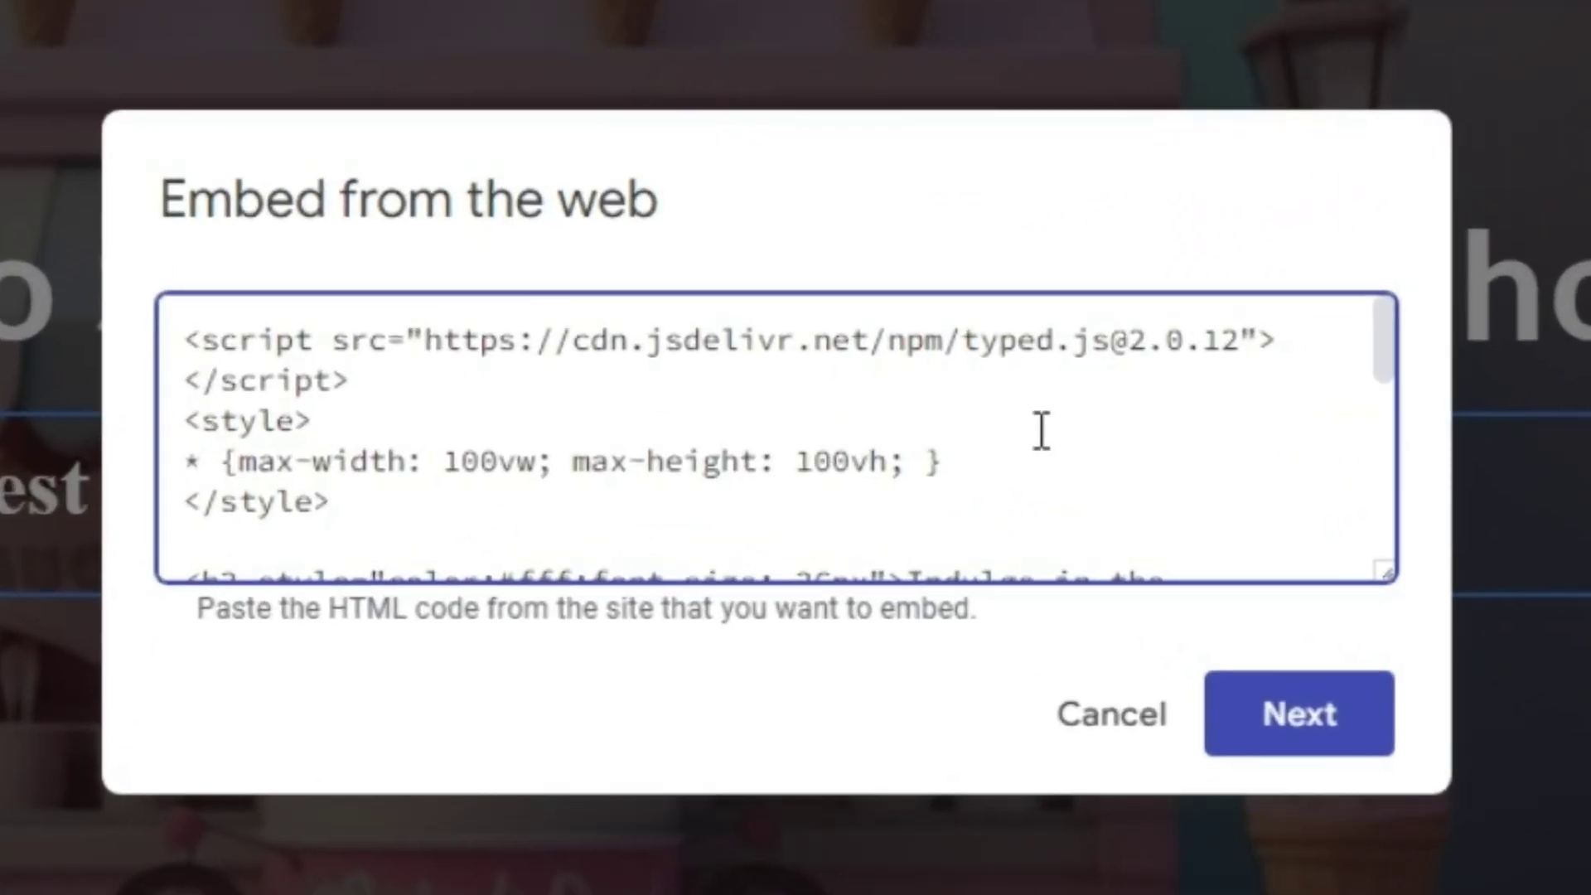
pyautogui.scroll(-3, 570, 448)
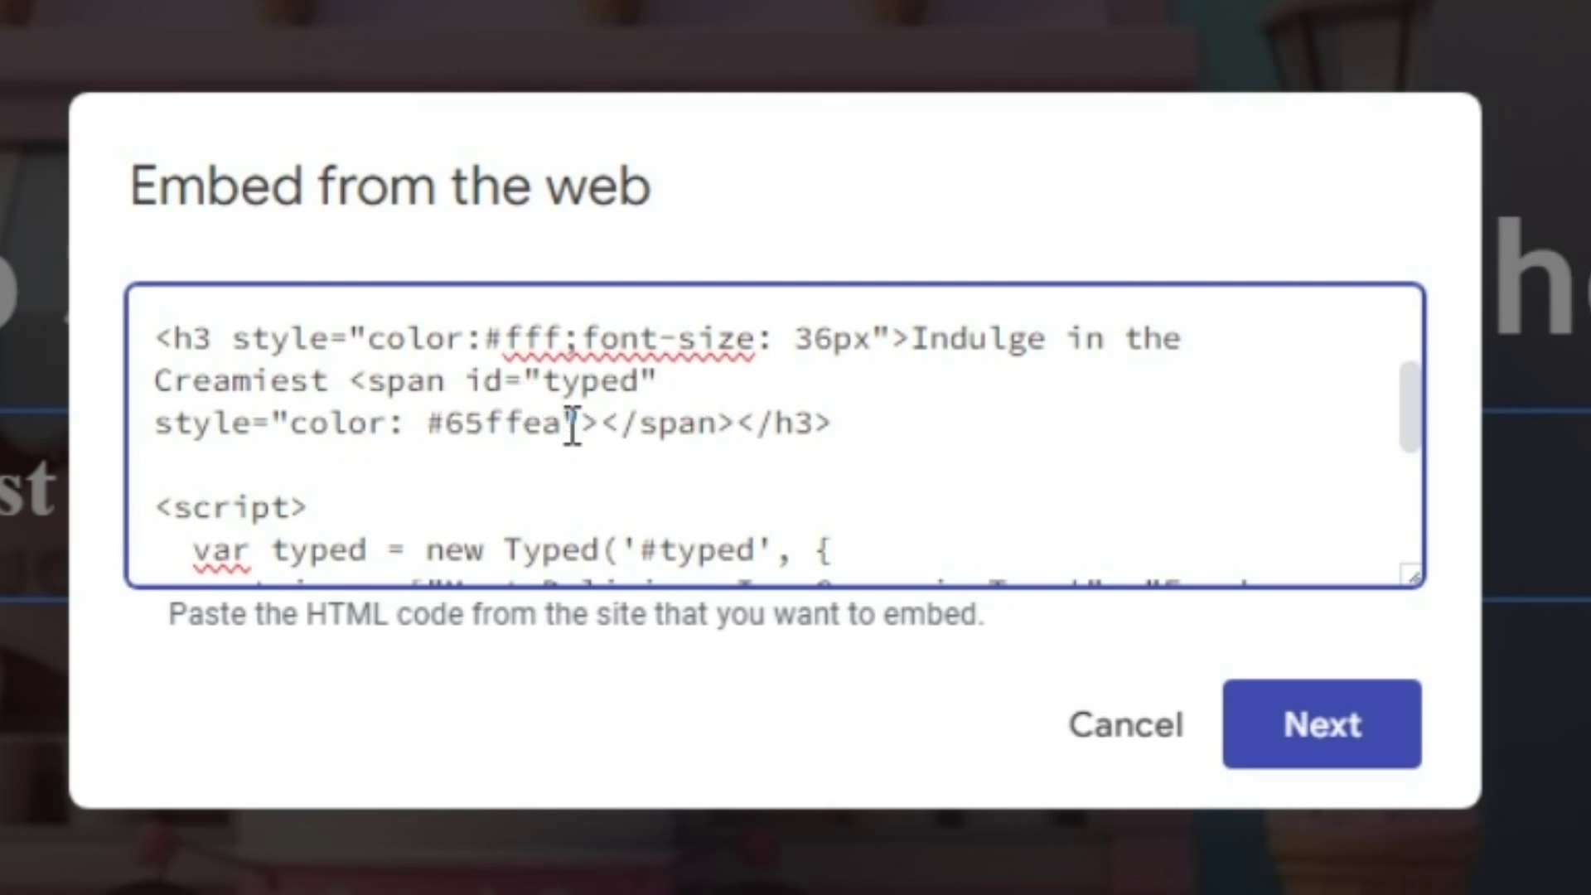
pyautogui.moveTo(563, 424); pyautogui.dragTo(434, 398)
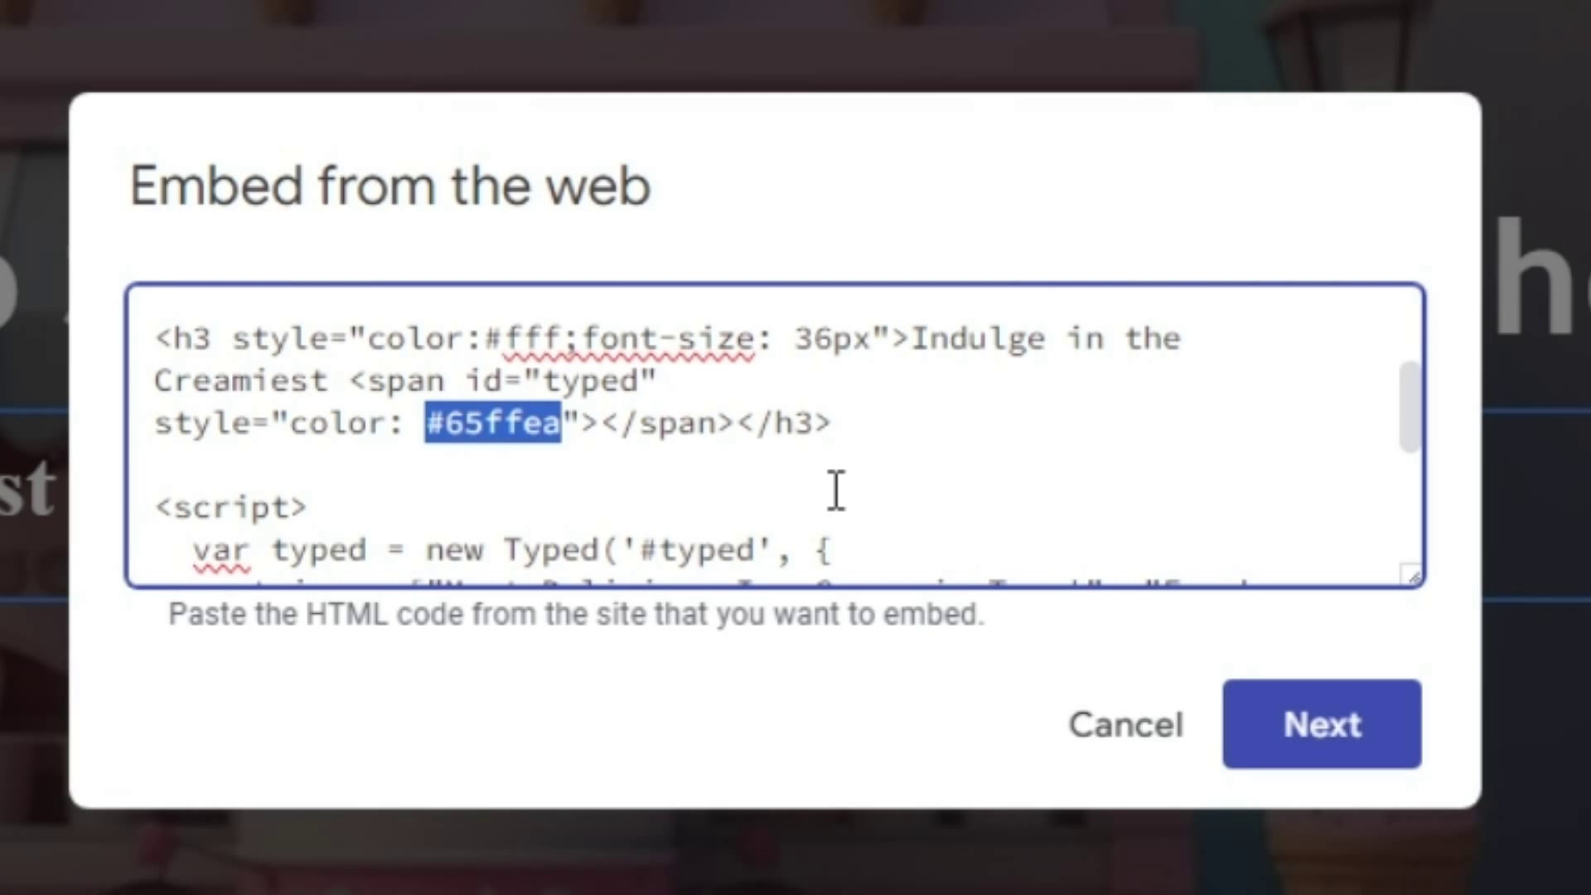
pyautogui.write('#fc0303')
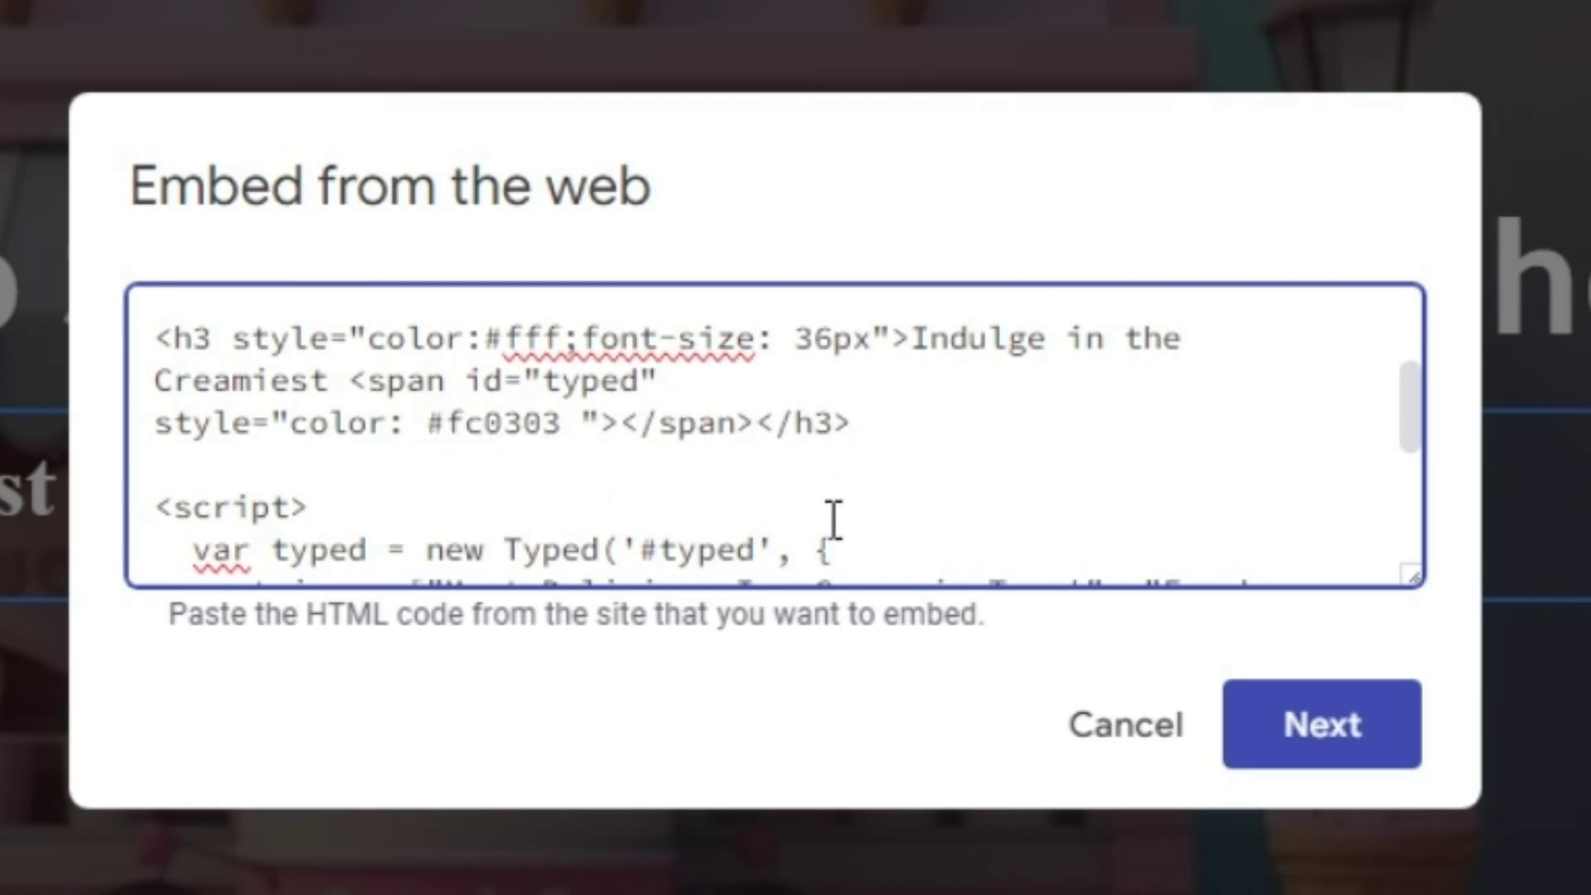
pyautogui.press('BackSpace')
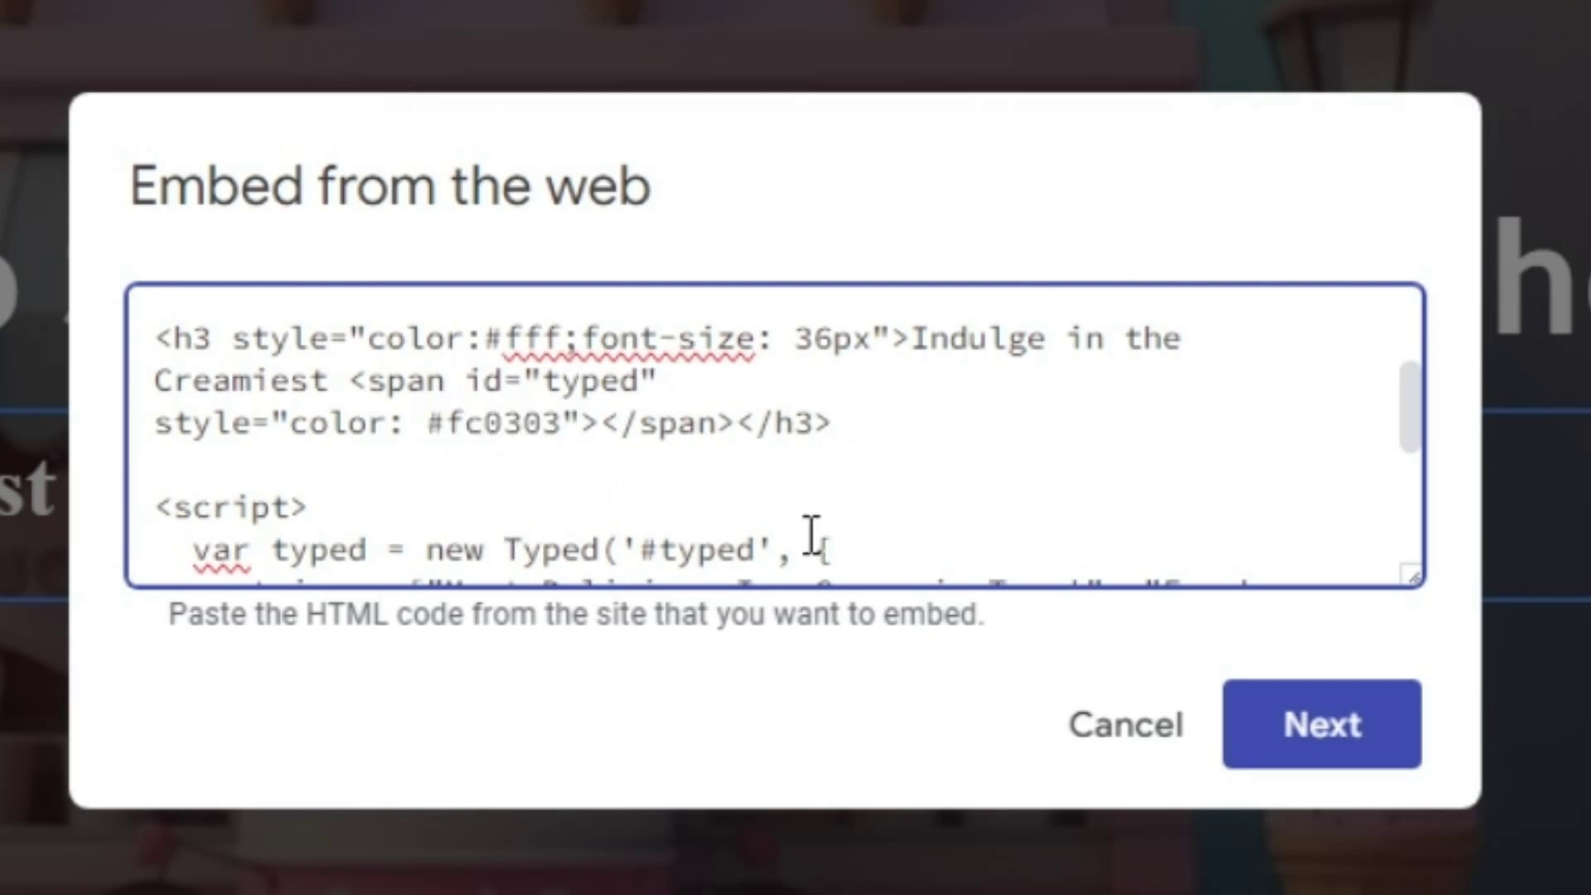
# Delete the max-width and max-height rule from the style block of the embed code and submit the updated code.
pyautogui.scroll(-4, 828, 390)
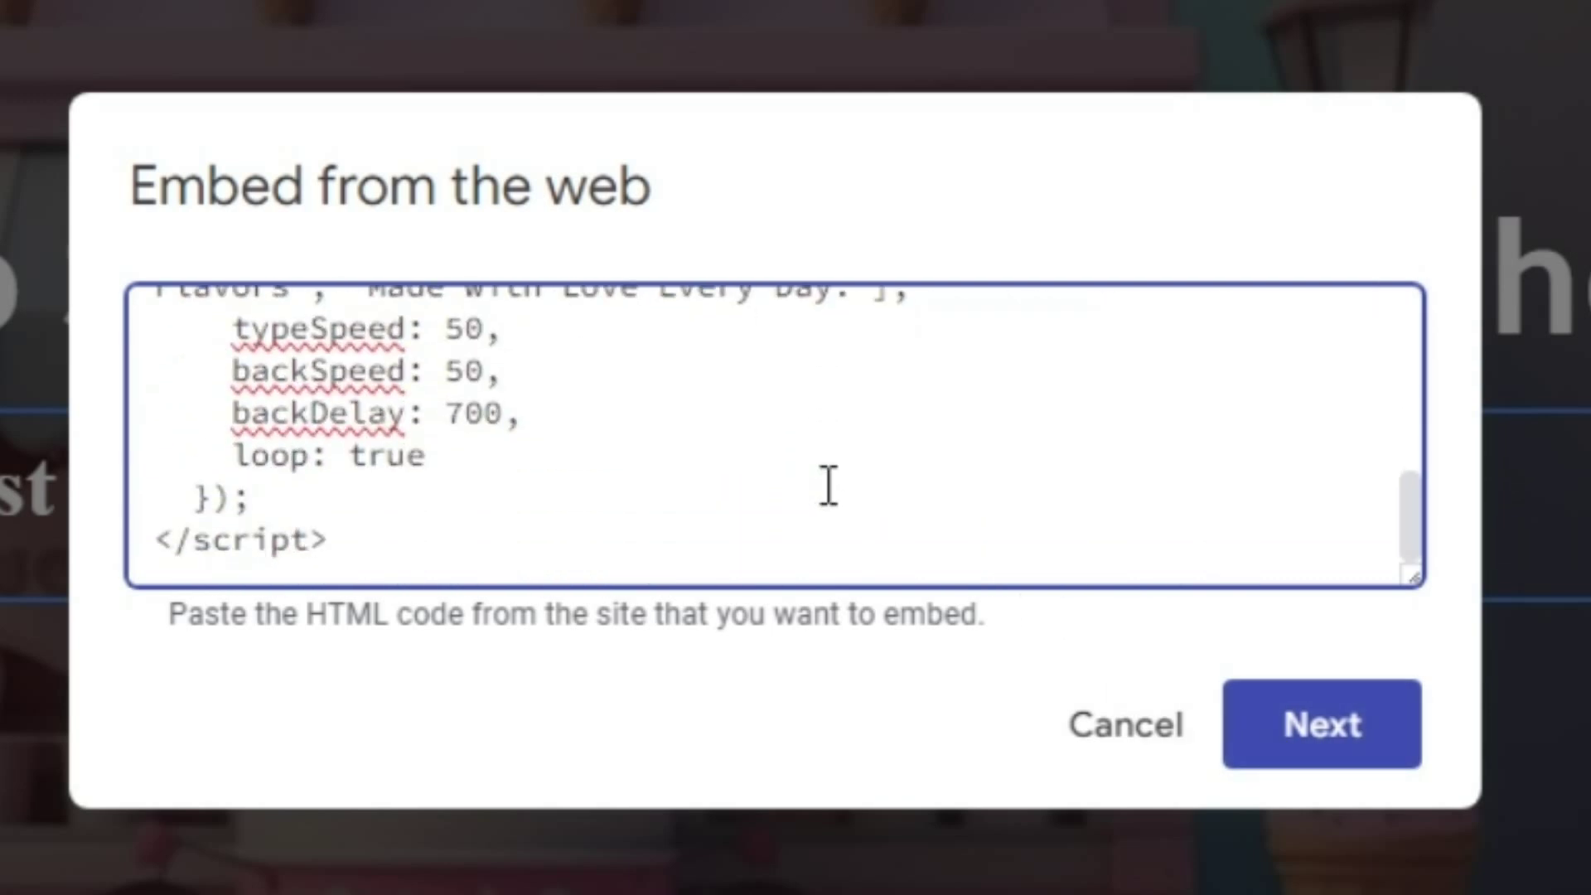
pyautogui.scroll(3, 829, 485)
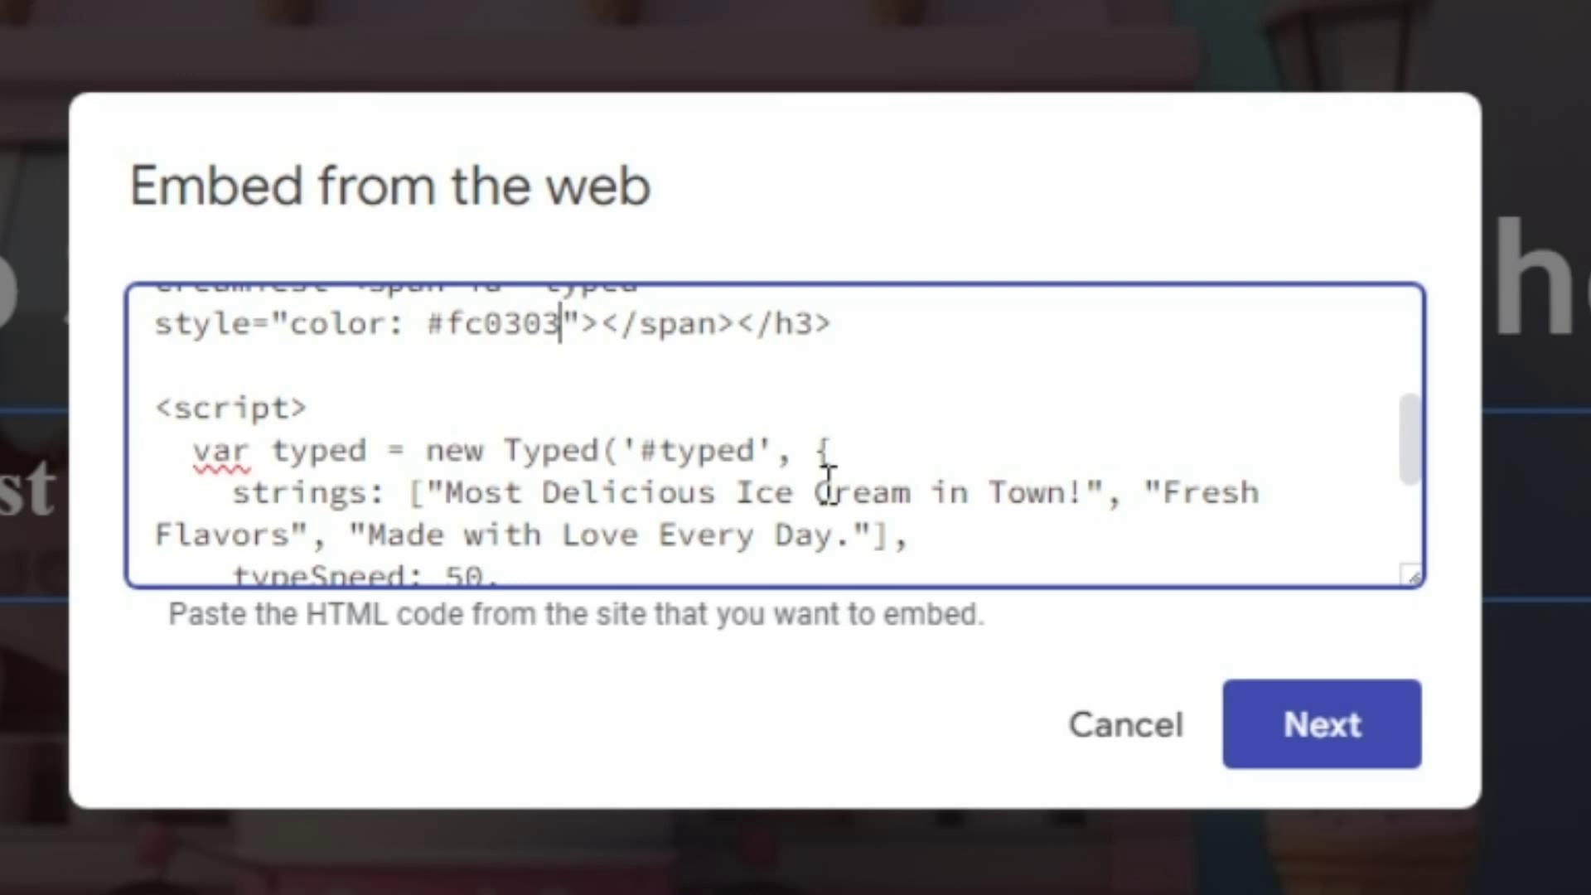
pyautogui.scroll(3, 643, 479)
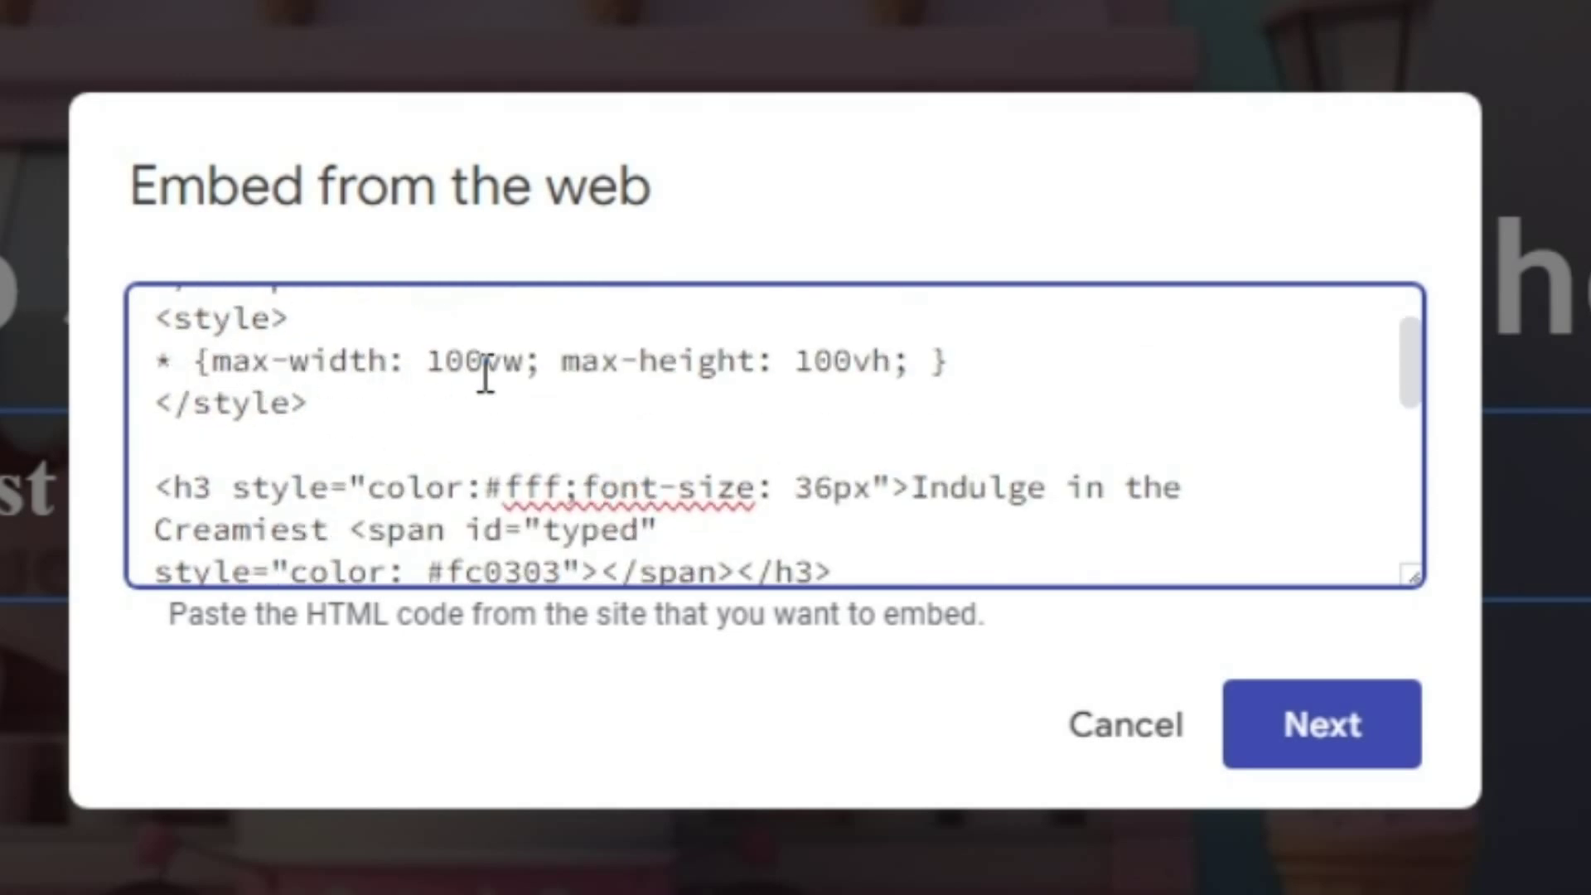
pyautogui.scroll(2, 461, 380)
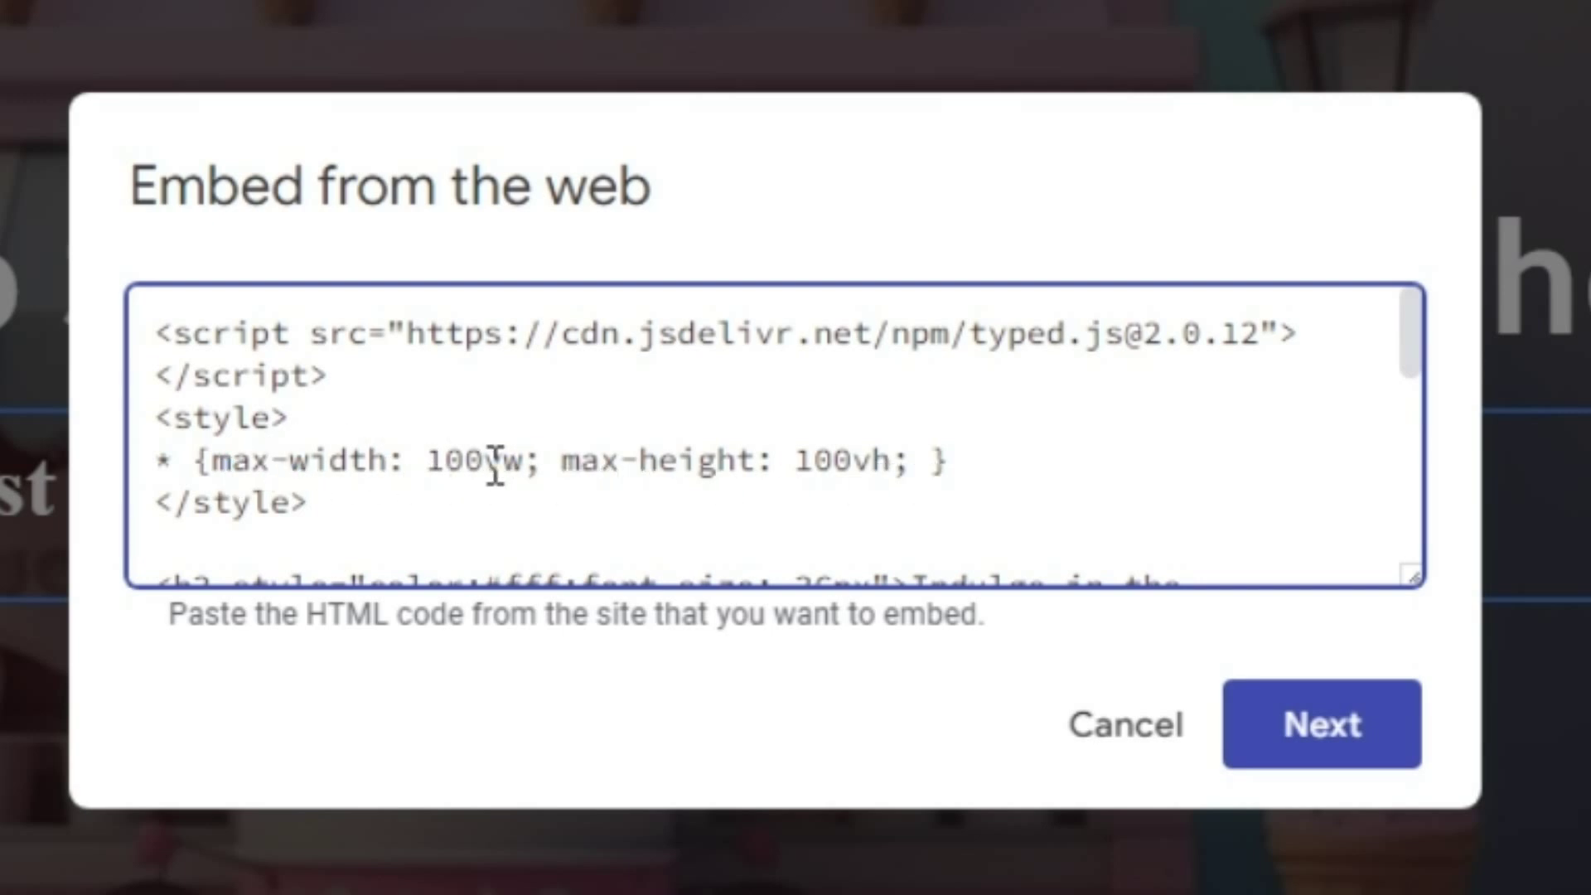
pyautogui.moveTo(485, 466); pyautogui.dragTo(440, 477)
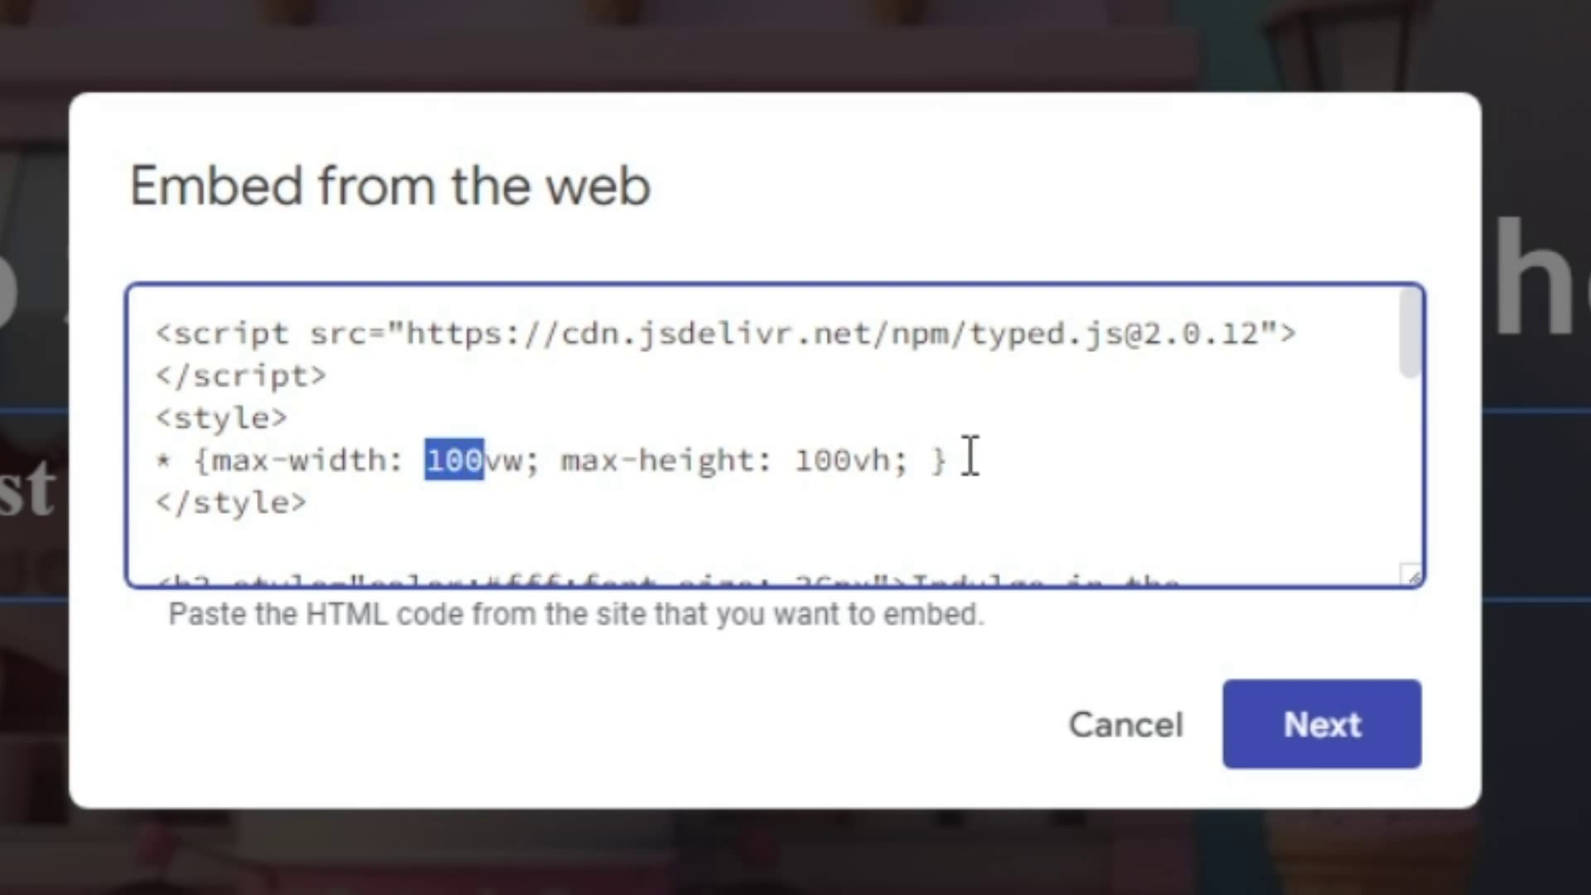
pyautogui.moveTo(1003, 458); pyautogui.dragTo(41, 470)
pyautogui.press('BackSpace')
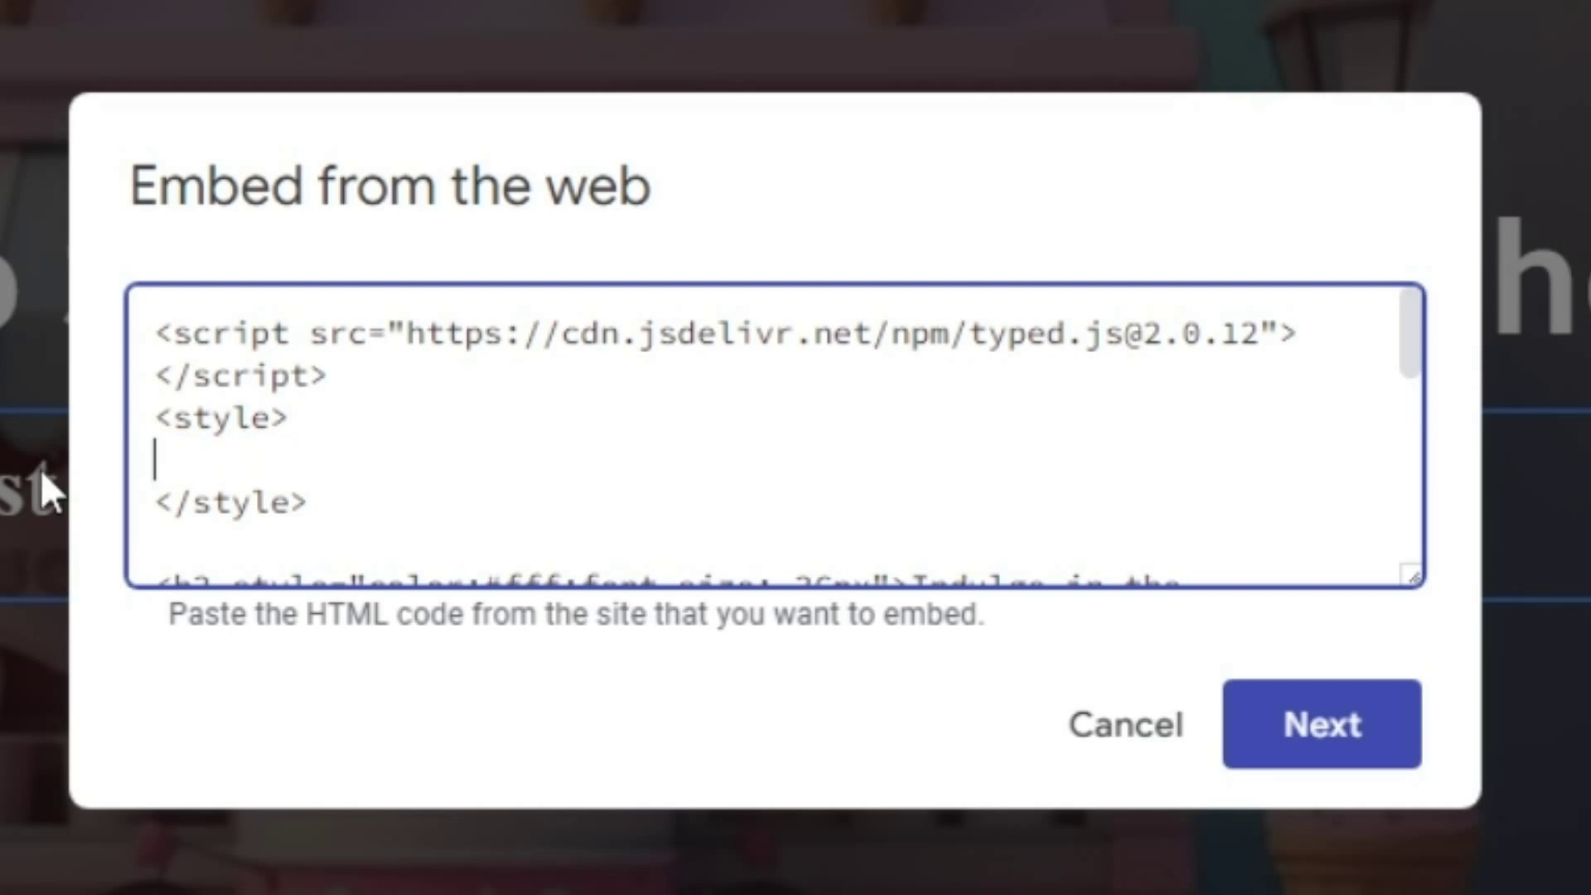
pyautogui.click(1261, 727)
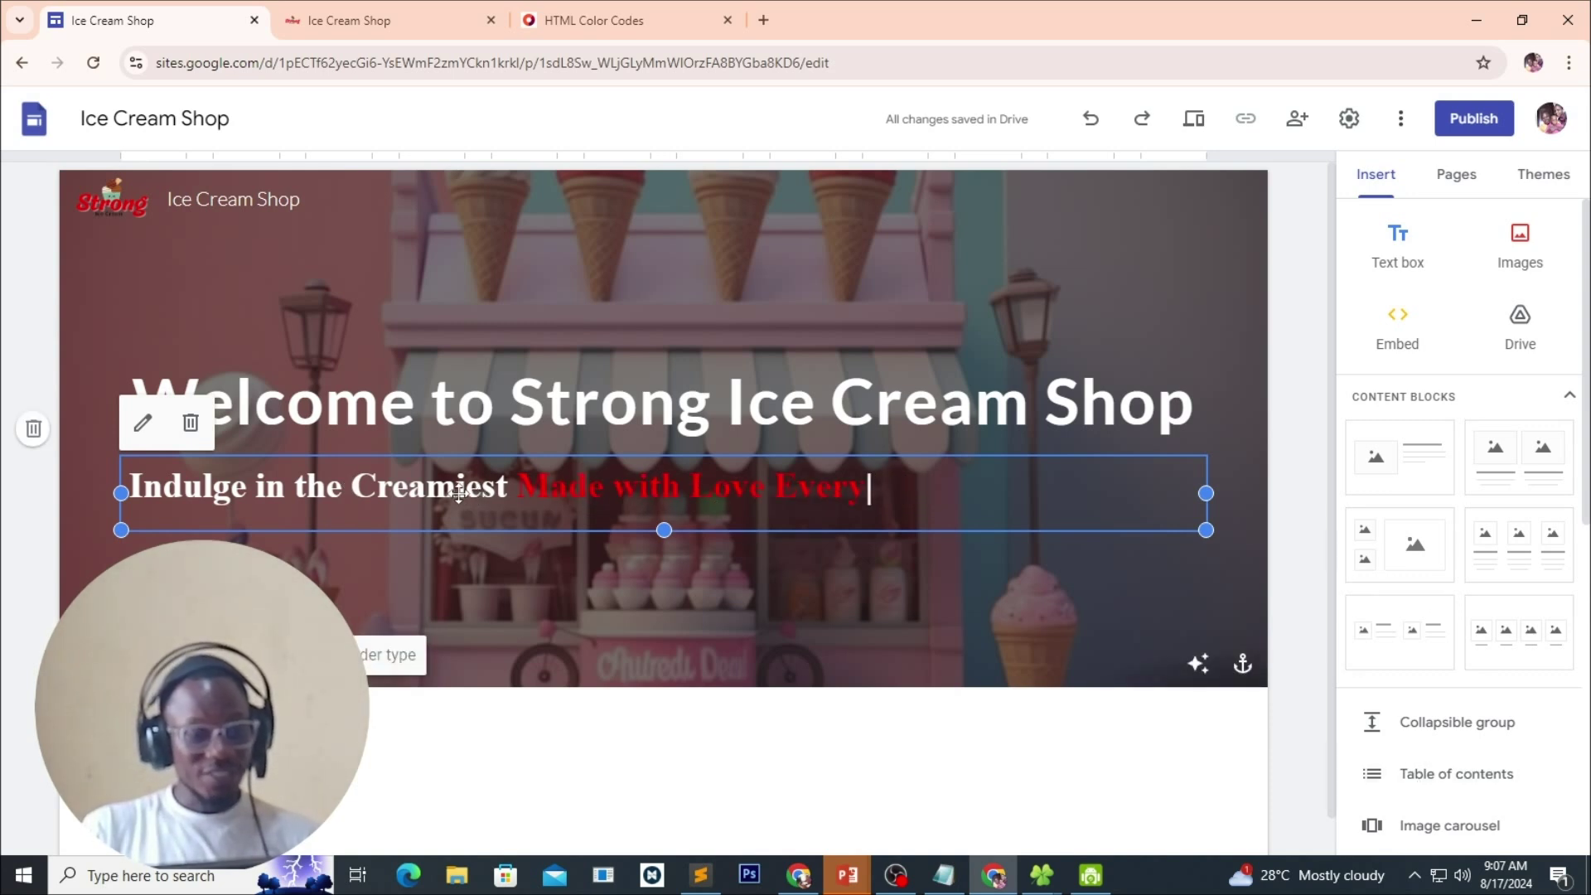
# Pick the cyan #03E5FC on the HTML Color Codes page, copy its hex code, and return to the site editor.
pyautogui.scroll(-1, 829, 566)
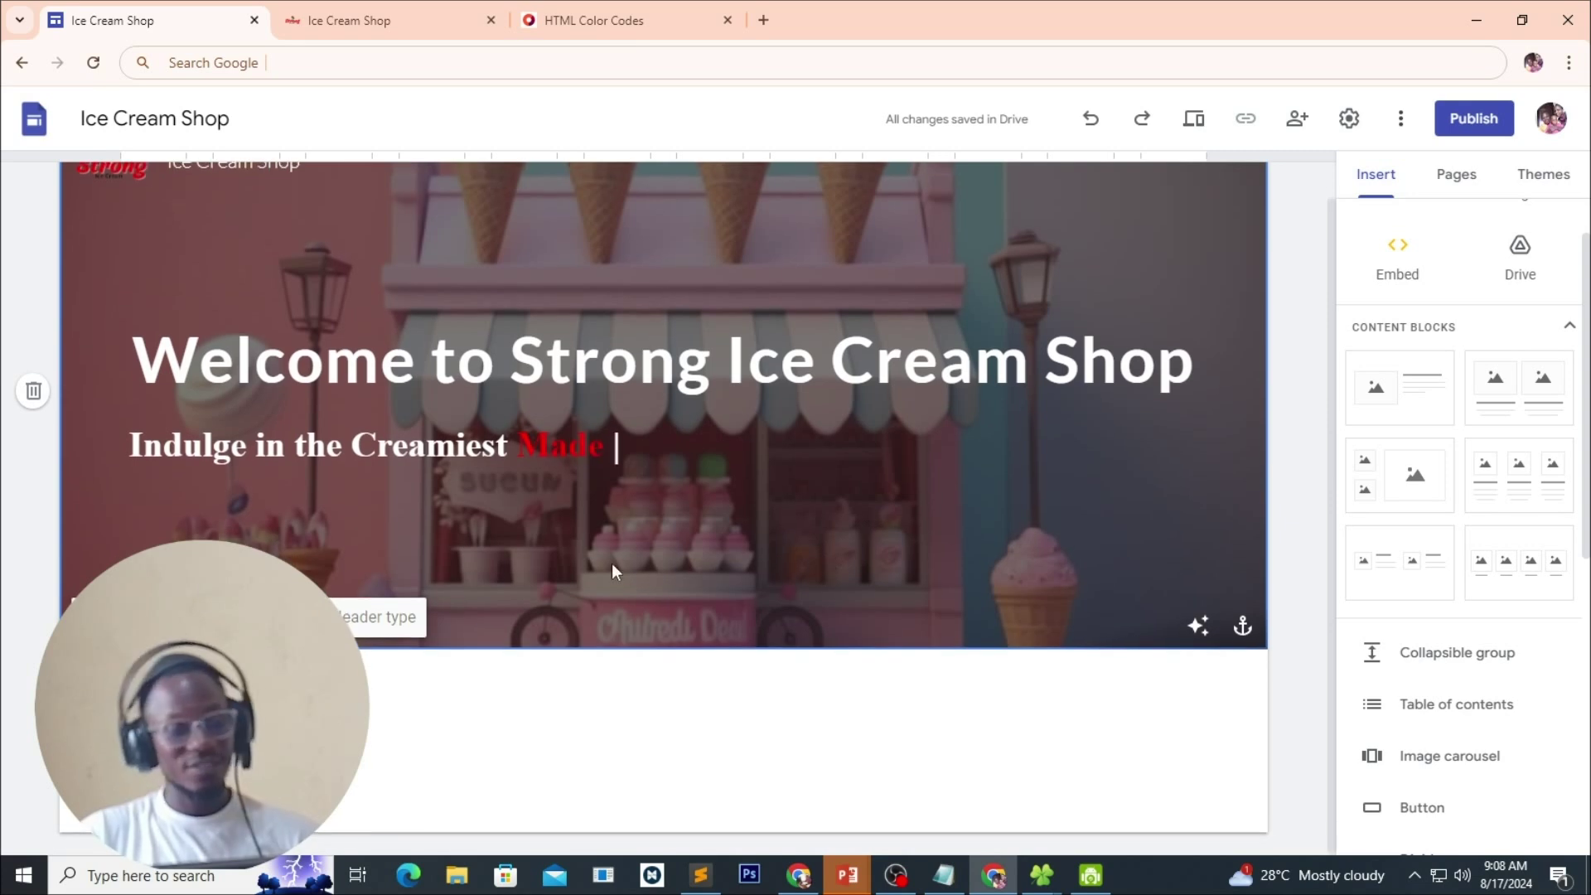
pyautogui.scroll(1, 531, 530)
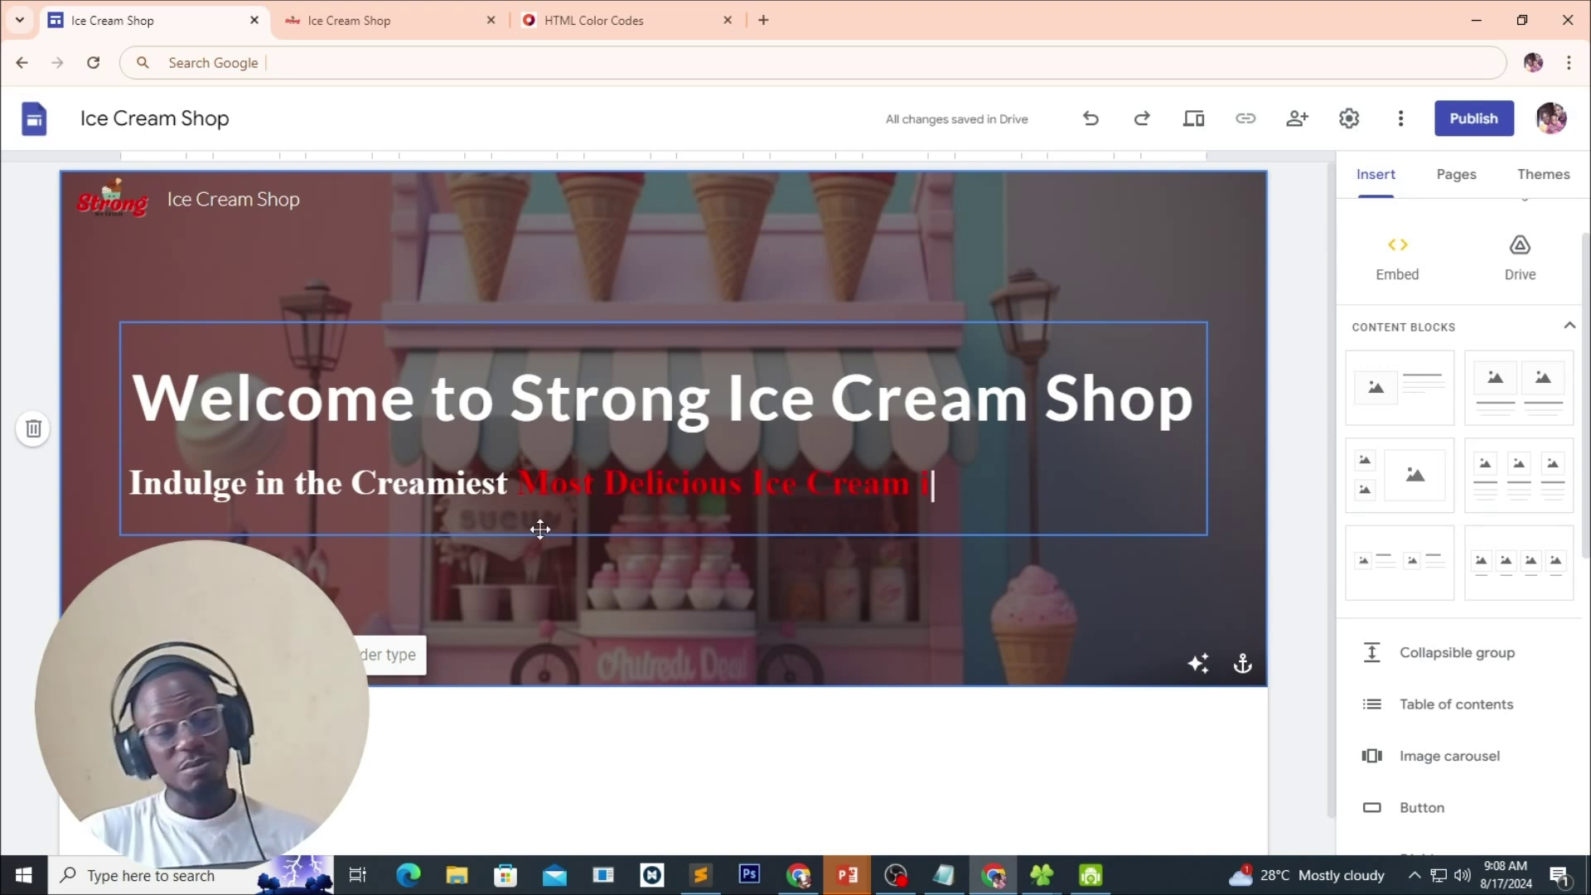
pyautogui.click(580, 24)
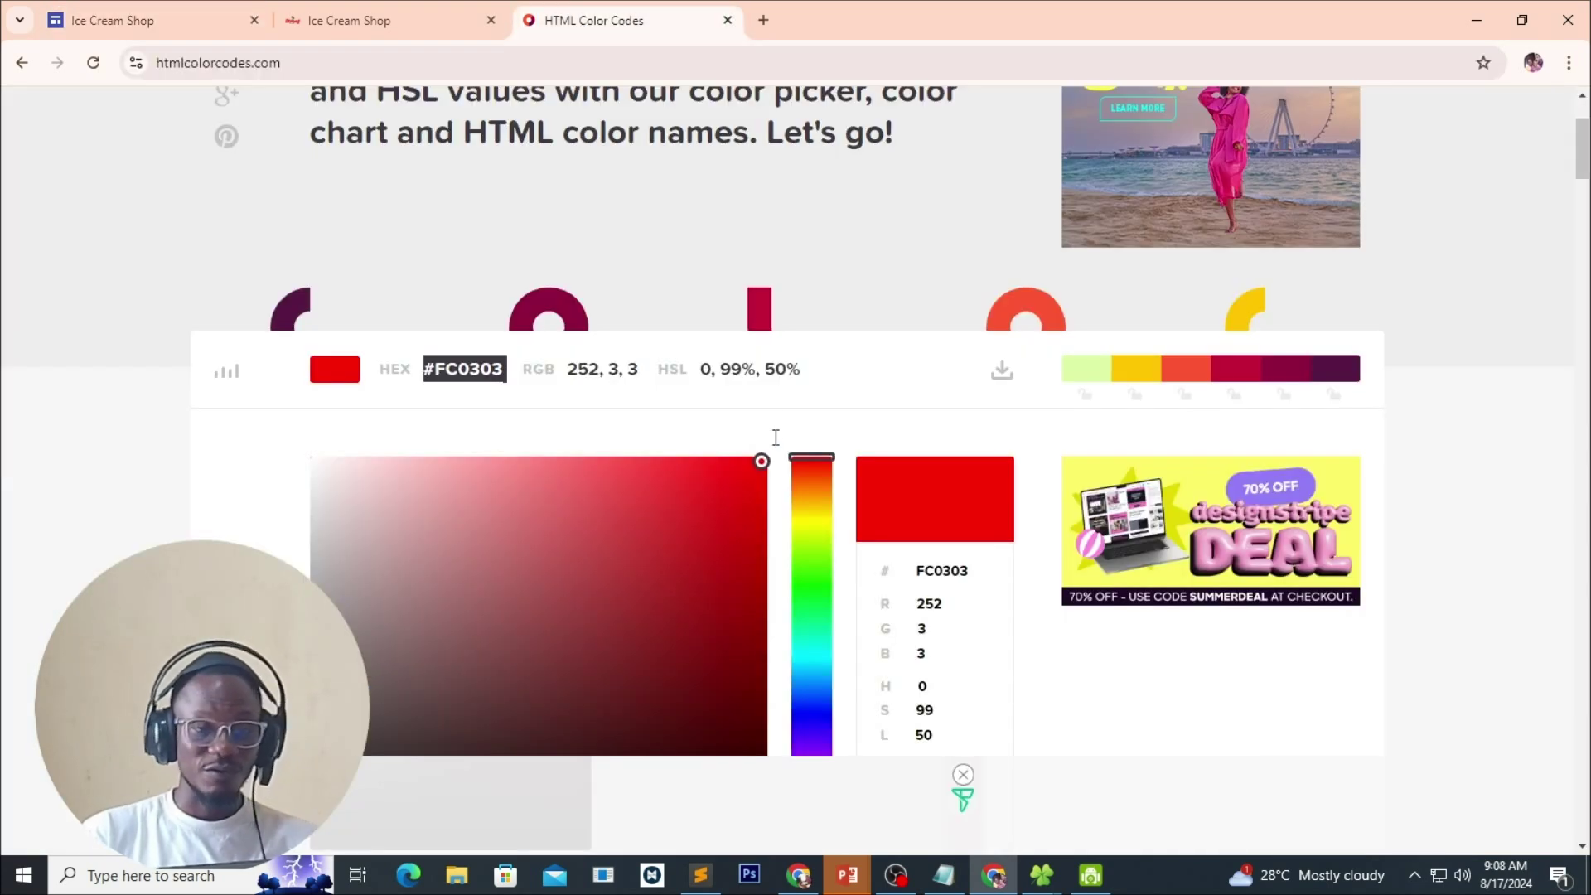
pyautogui.moveTo(808, 479); pyautogui.dragTo(810, 485)
pyautogui.scroll(-1, 805, 565)
pyautogui.moveTo(807, 584)
pyautogui.mouseDown()
pyautogui.moveTo(813, 550)
pyautogui.moveTo(828, 564)
pyautogui.mouseUp()
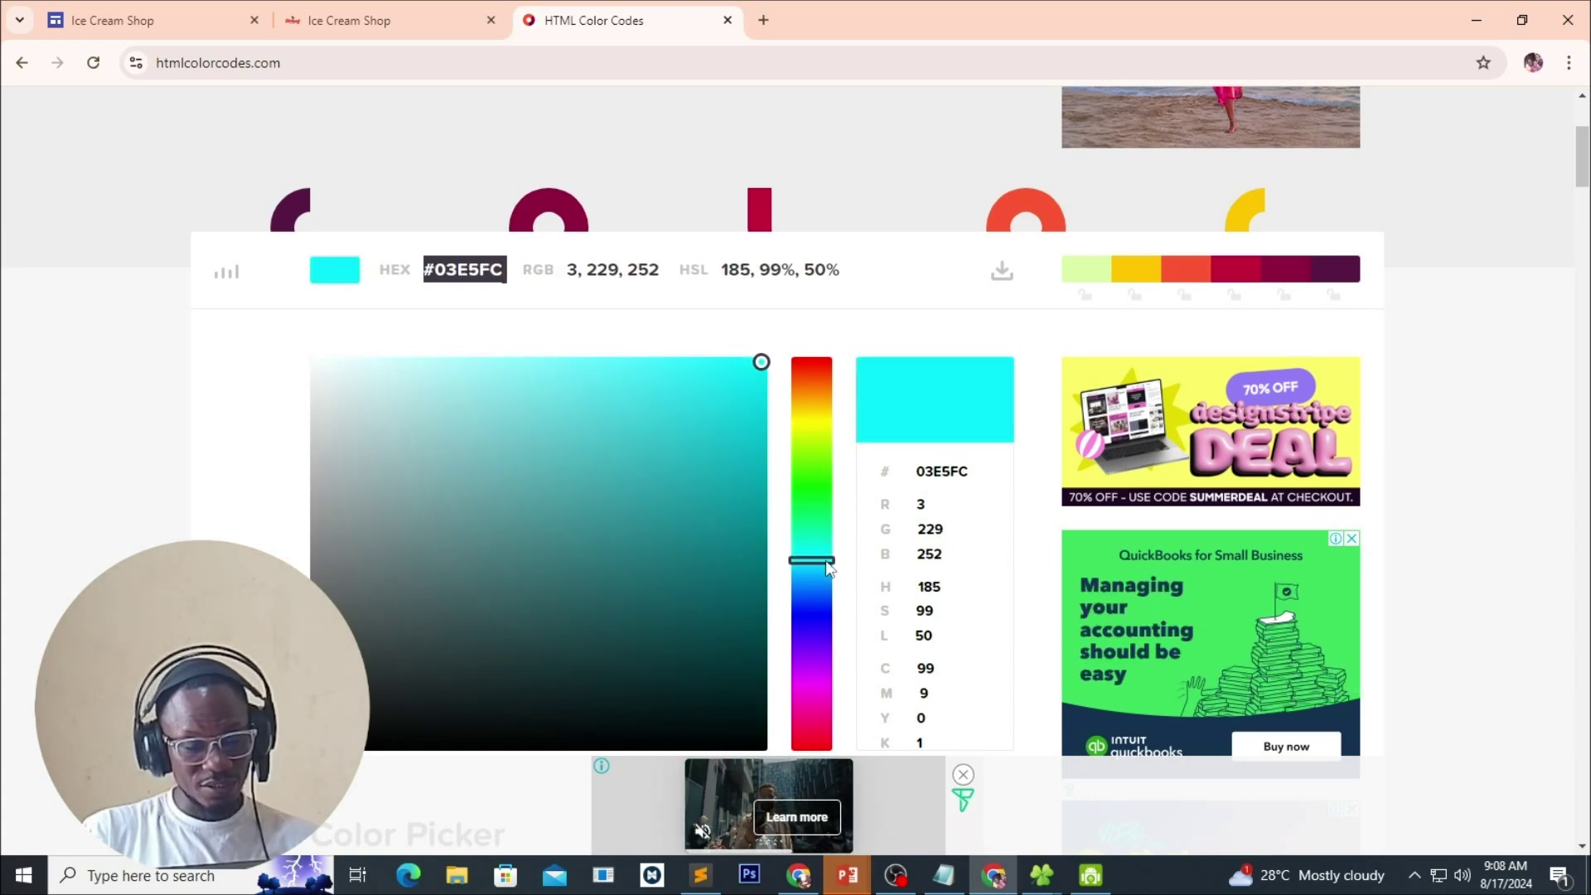
pyautogui.click(427, 269)
pyautogui.moveTo(427, 269); pyautogui.dragTo(489, 273)
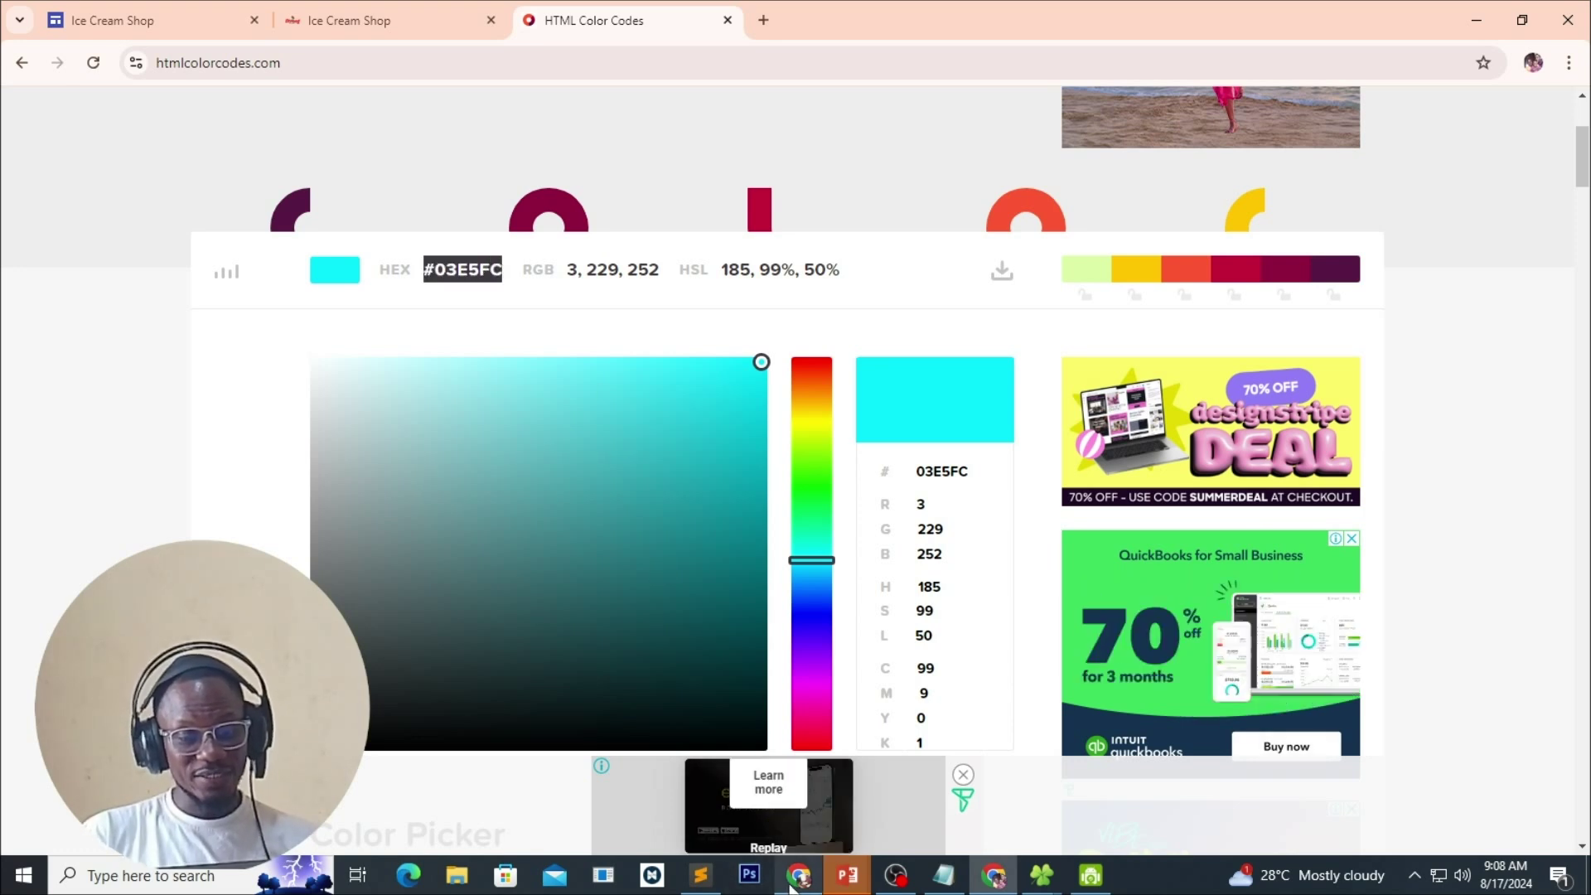
pyautogui.click(122, 20)
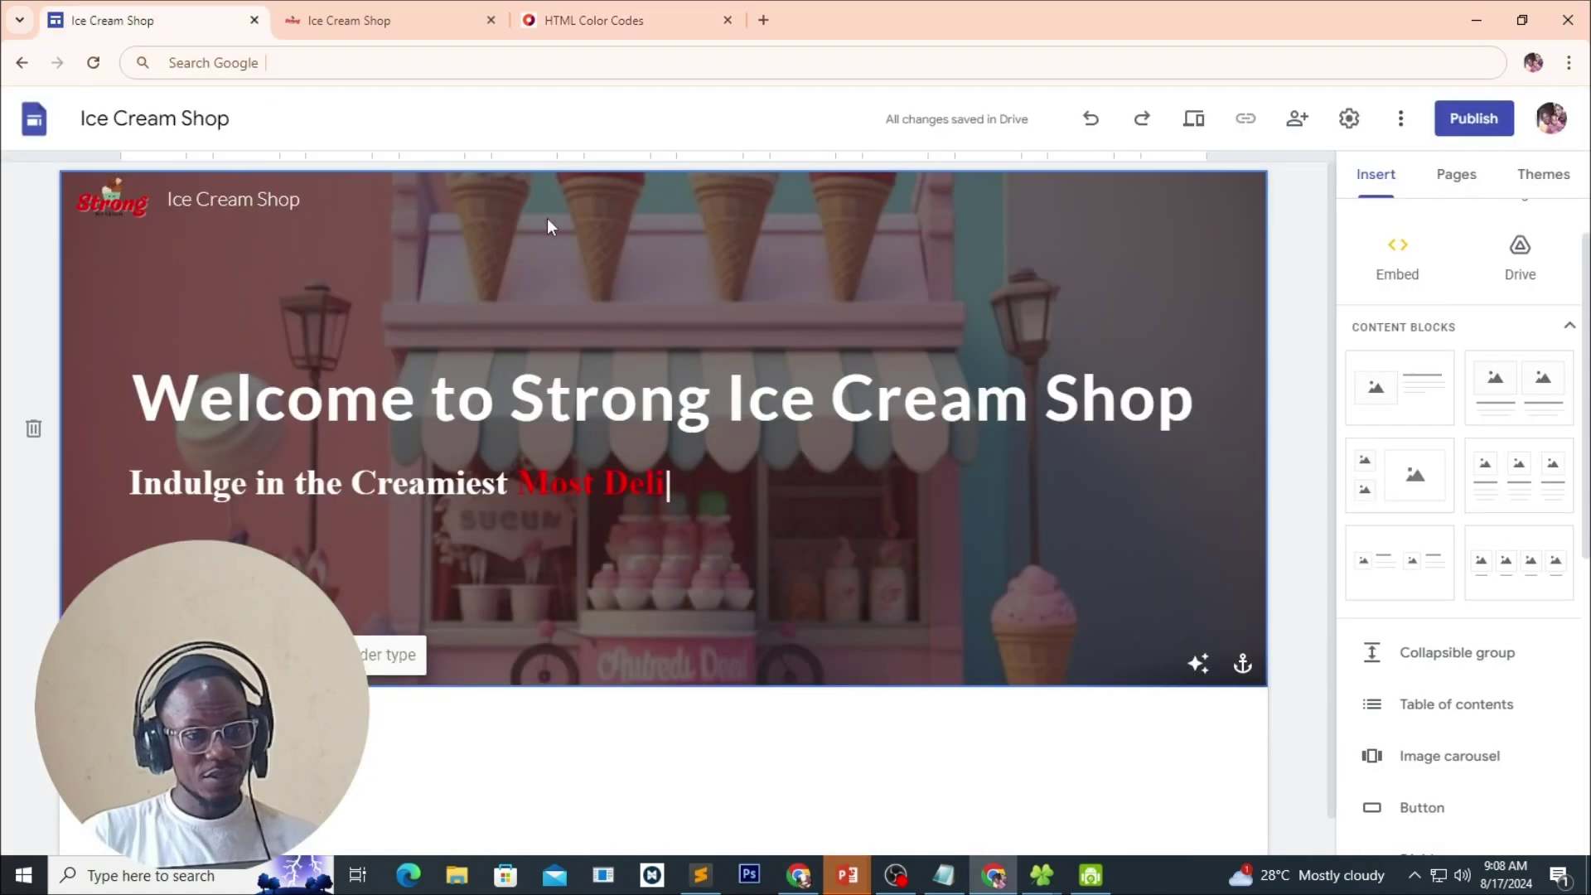
# Set the color of the typed span in the hero text's embed code to #03e5fc.
pyautogui.doubleClick(459, 486)
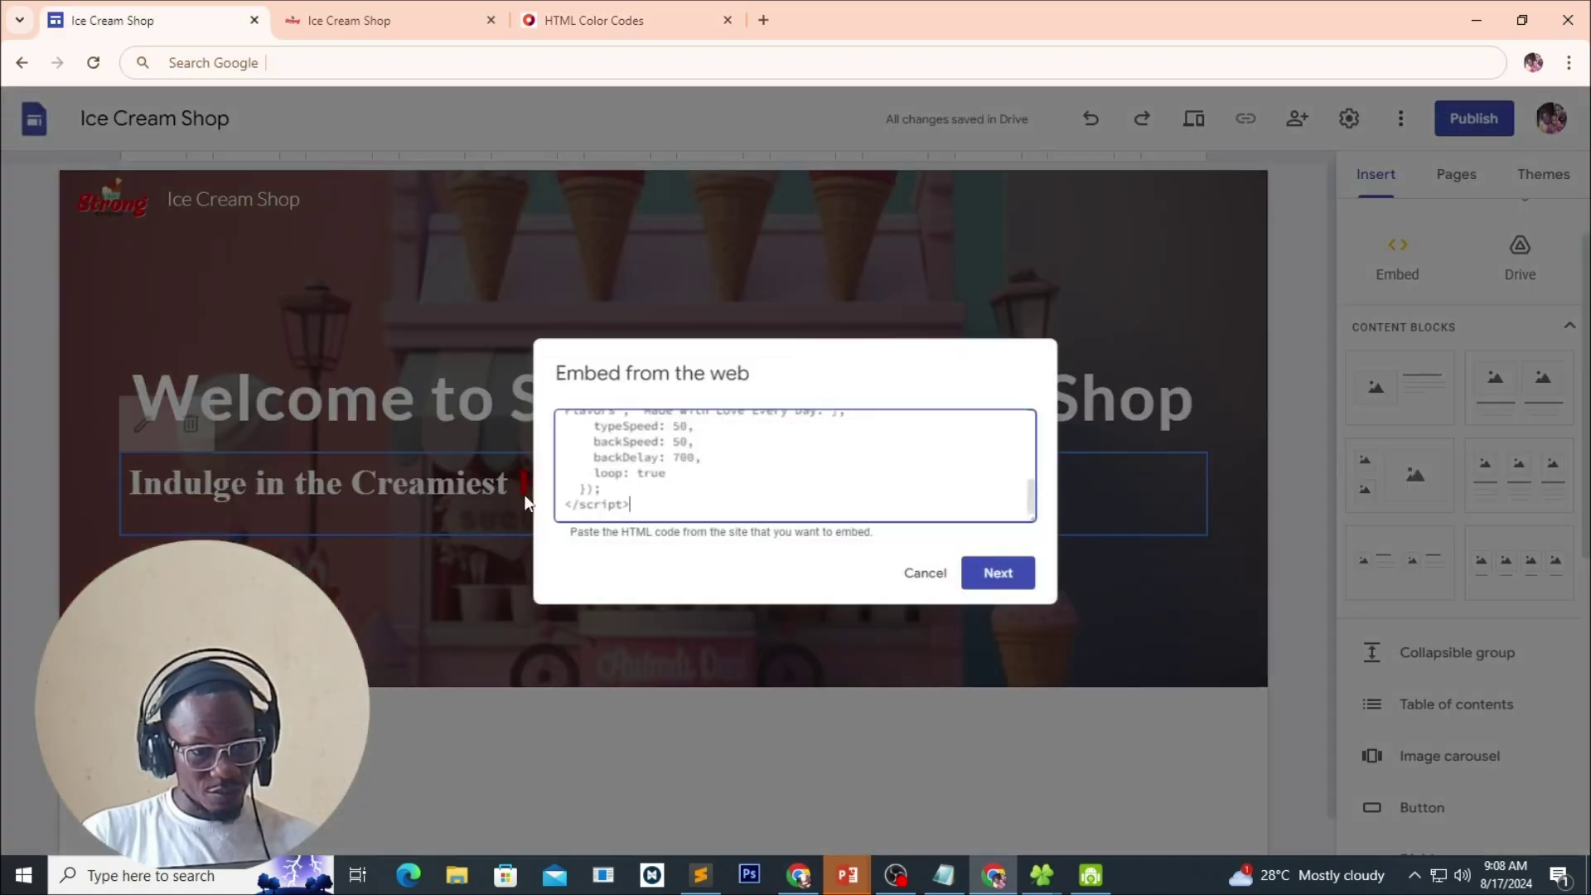
pyautogui.scroll(2, 688, 486)
pyautogui.scroll(2, 601, 479)
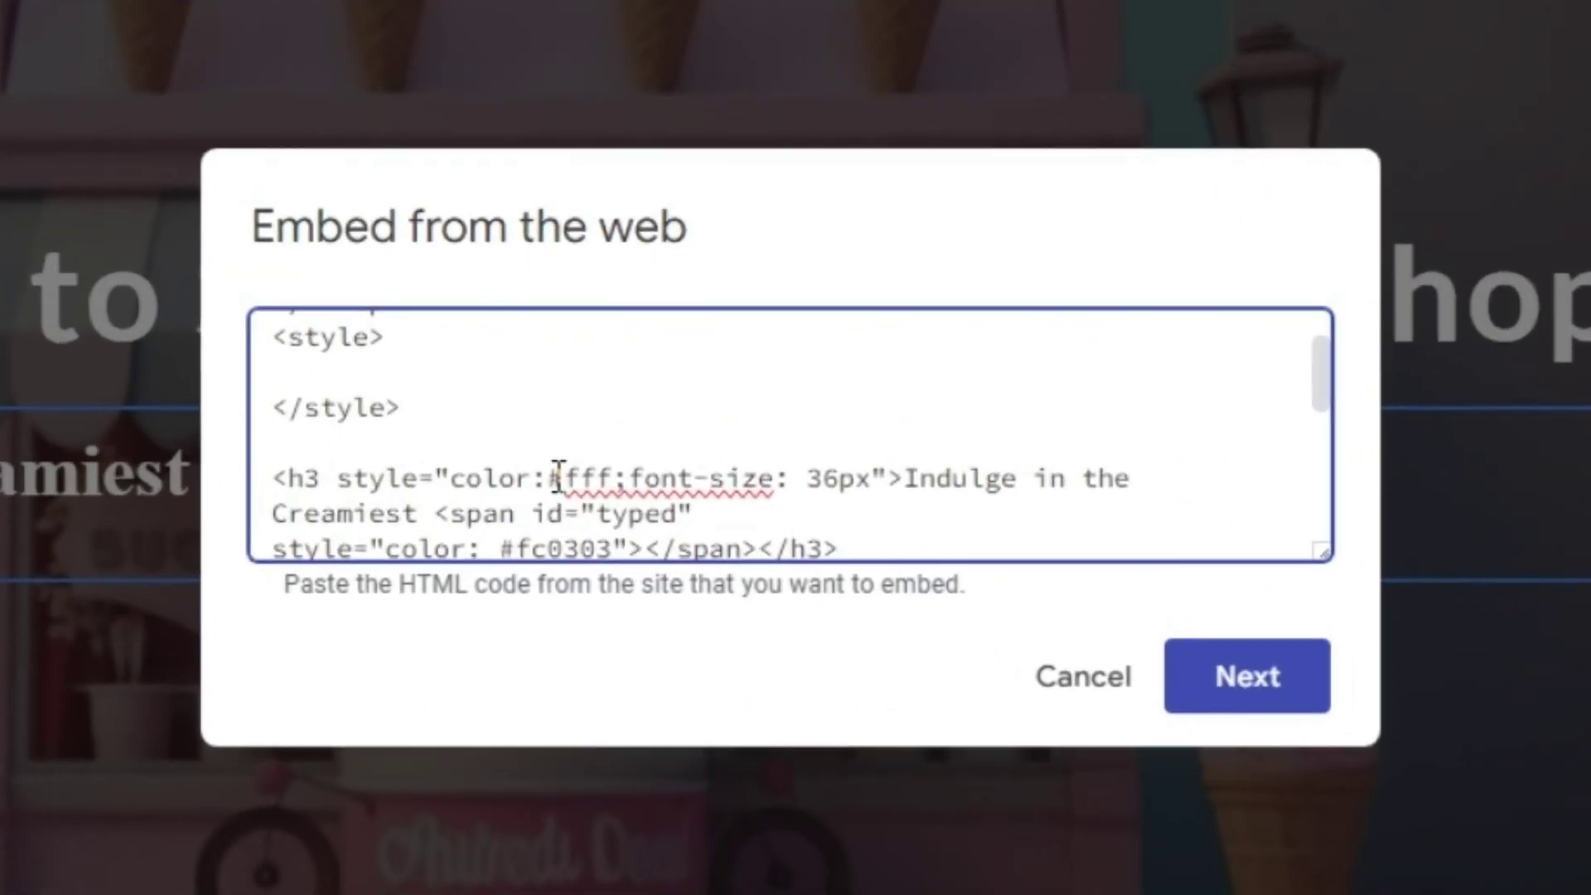
pyautogui.scroll(-3, 601, 479)
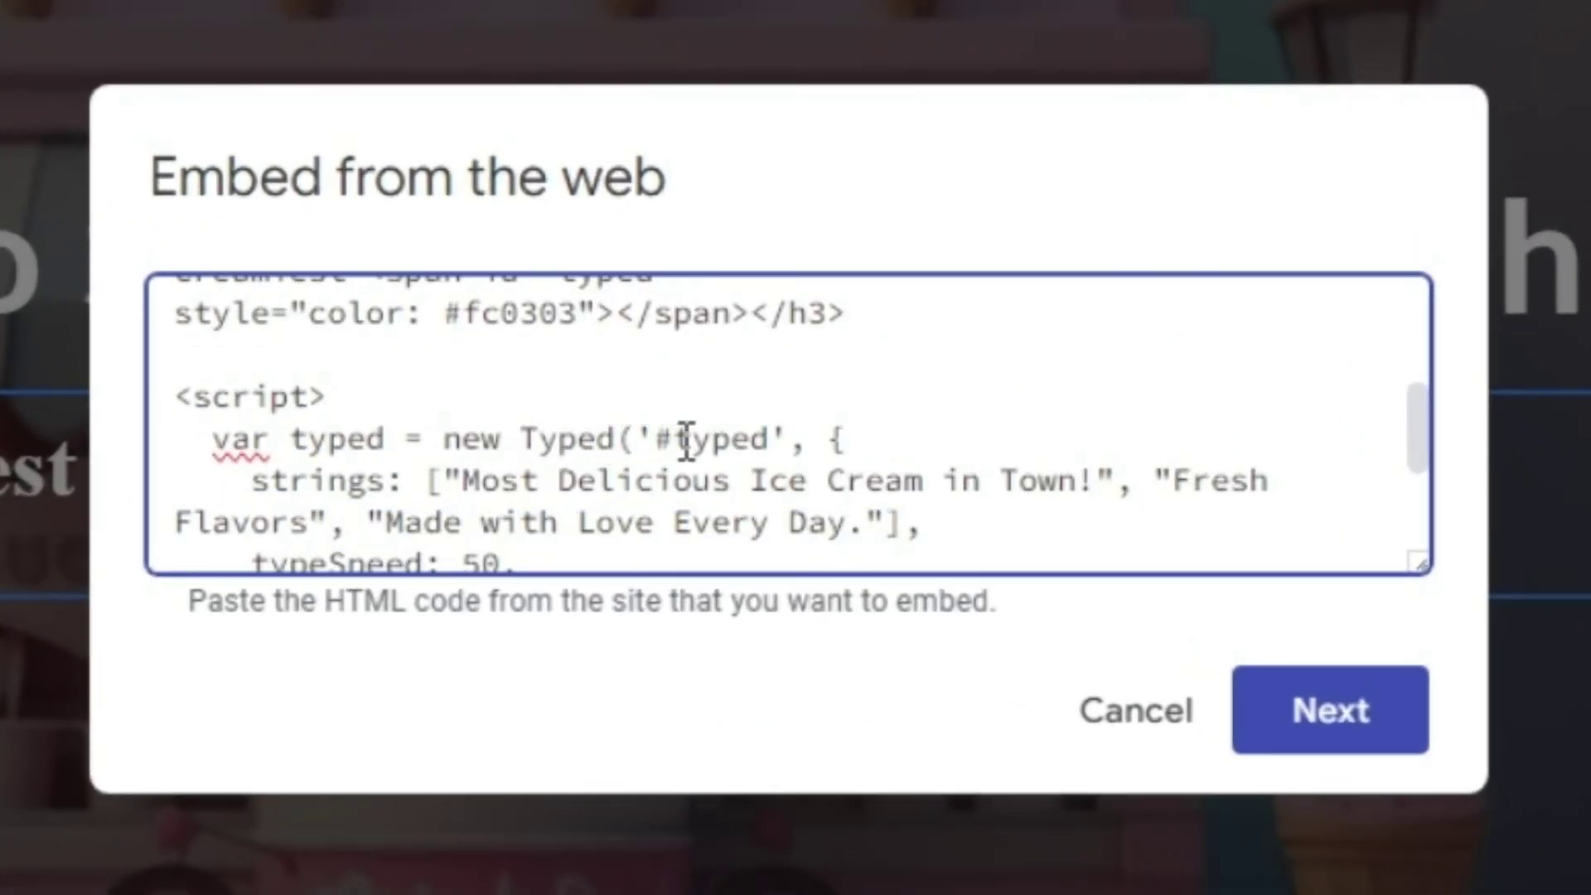
pyautogui.scroll(-3, 688, 447)
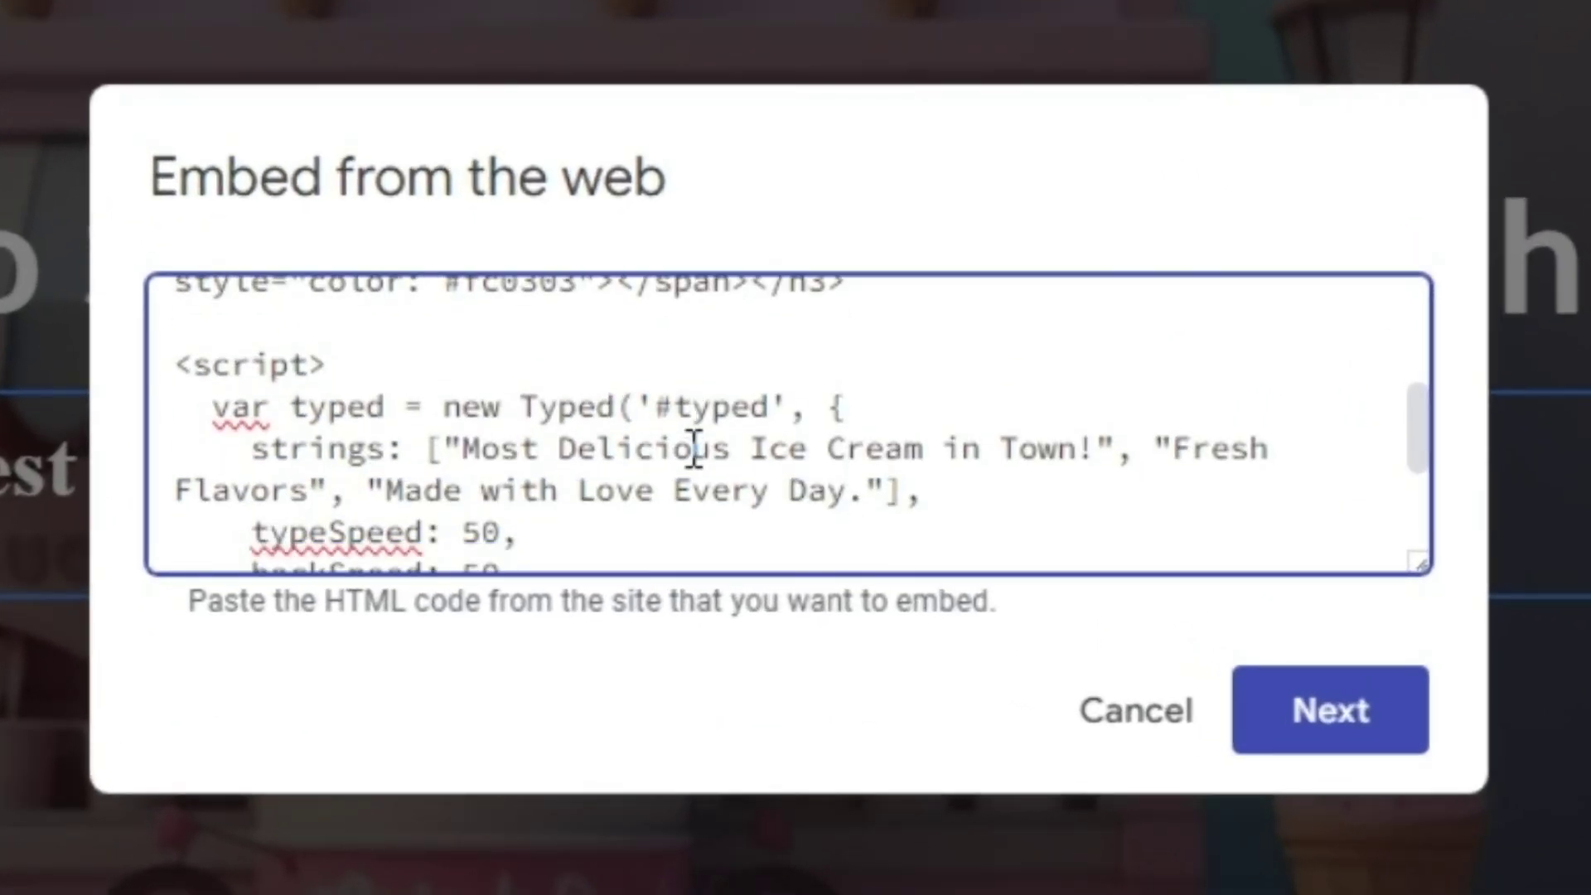
pyautogui.scroll(5, 693, 451)
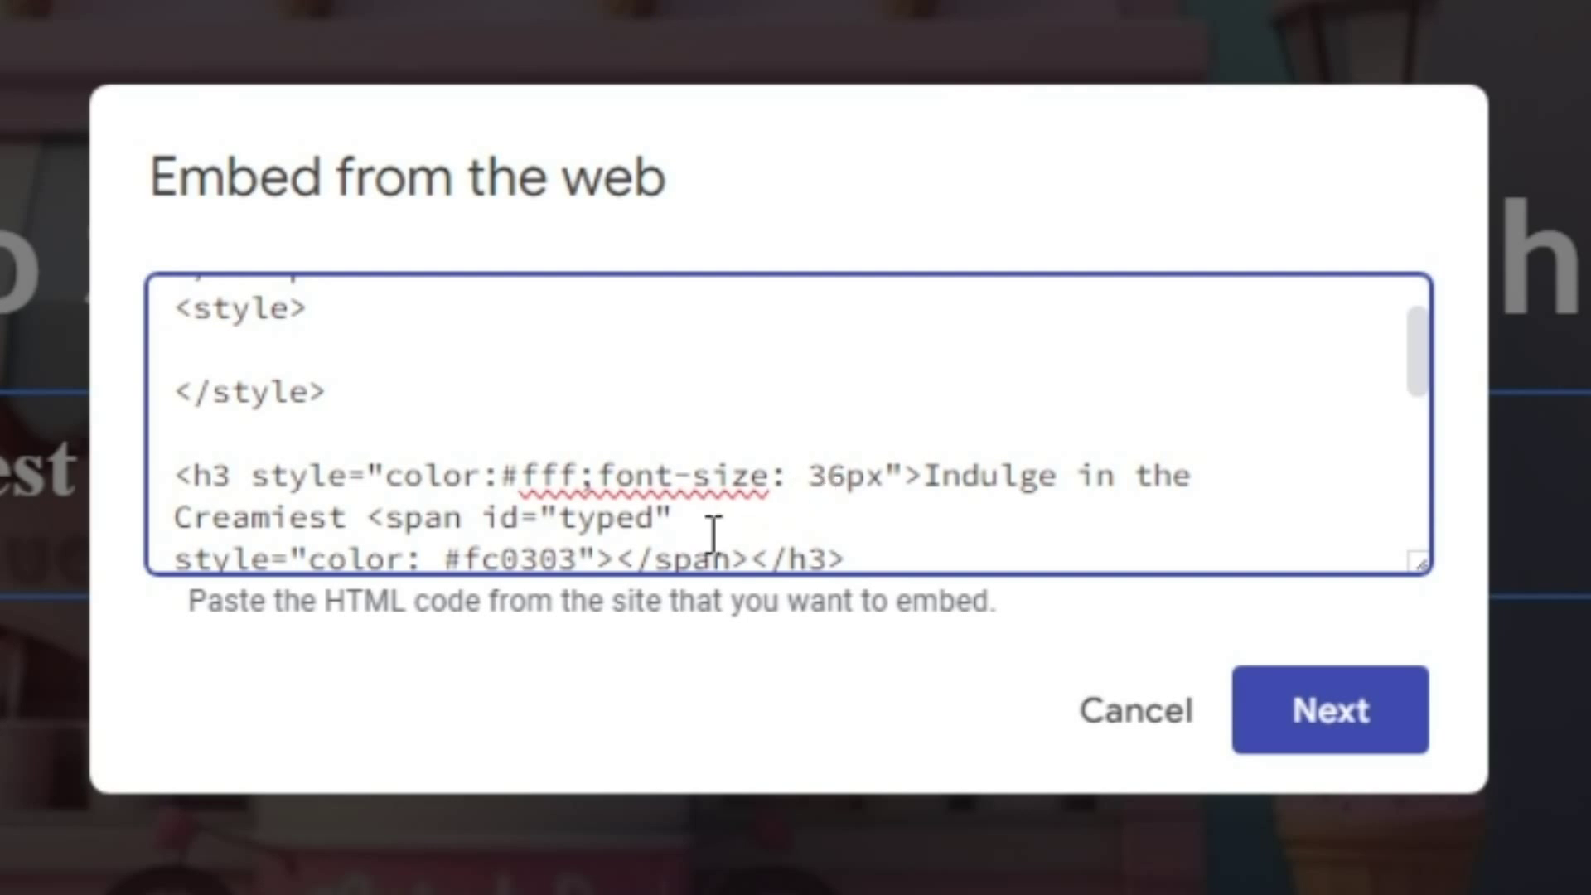
pyautogui.moveTo(578, 562); pyautogui.dragTo(524, 559)
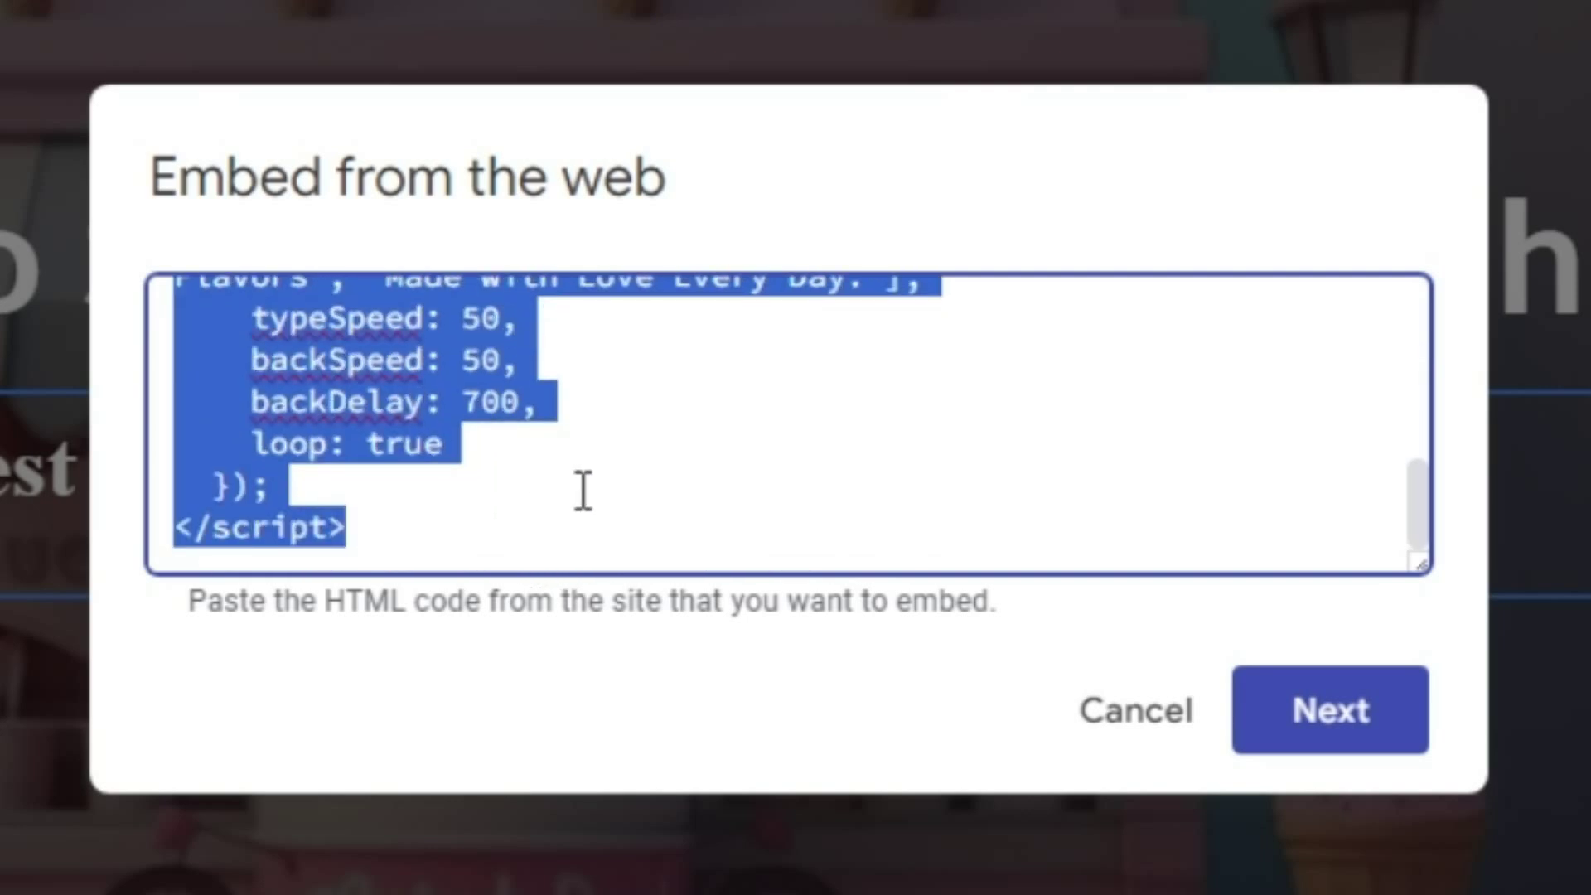
pyautogui.scroll(5, 583, 492)
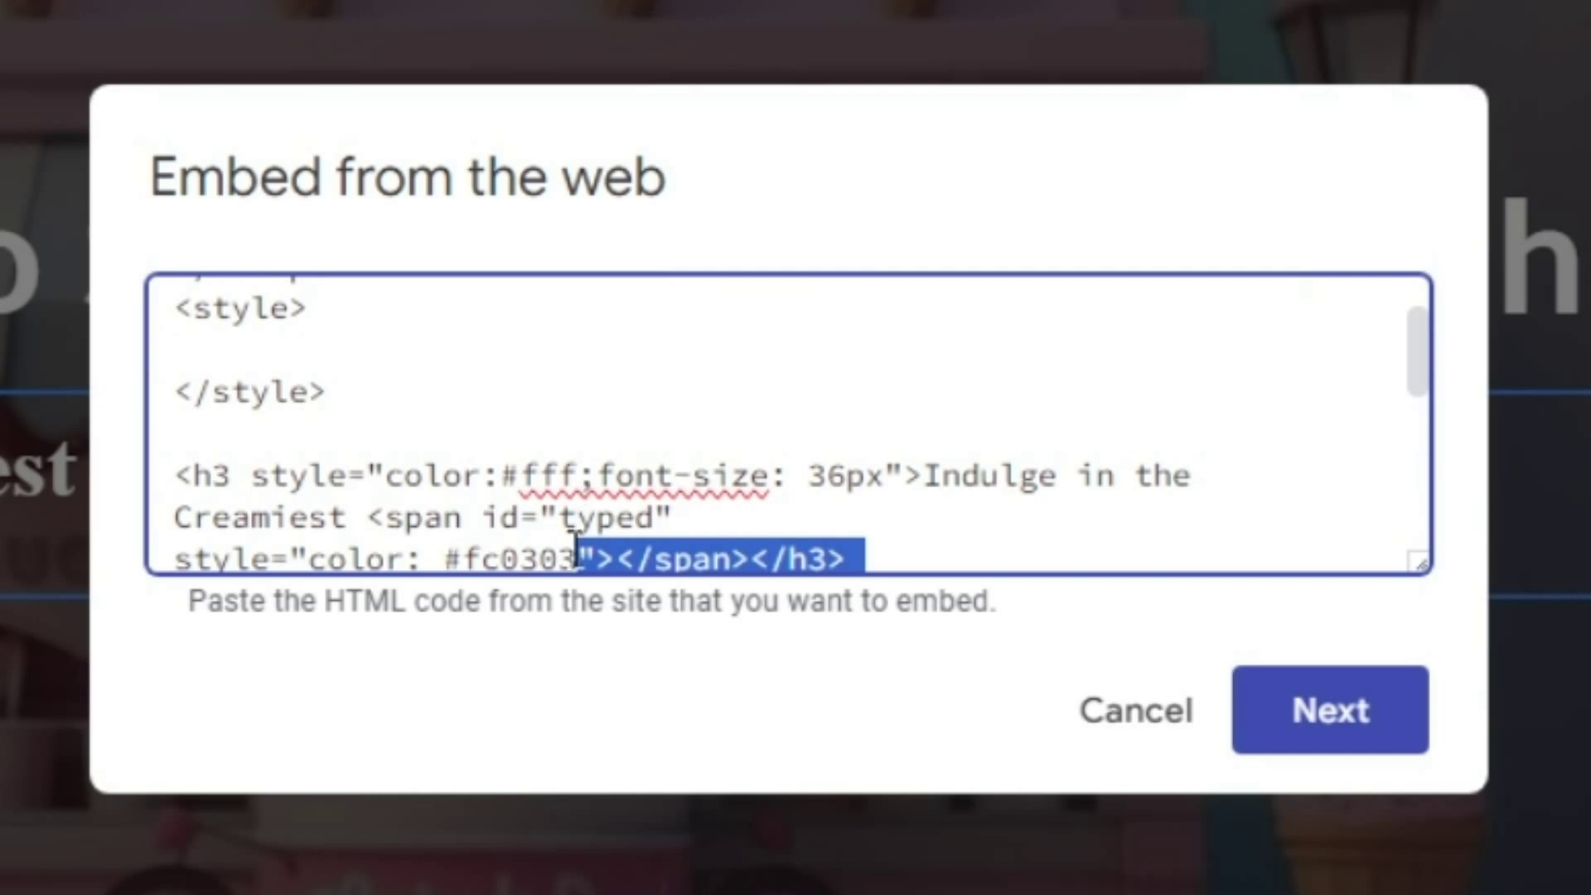
pyautogui.click(576, 547)
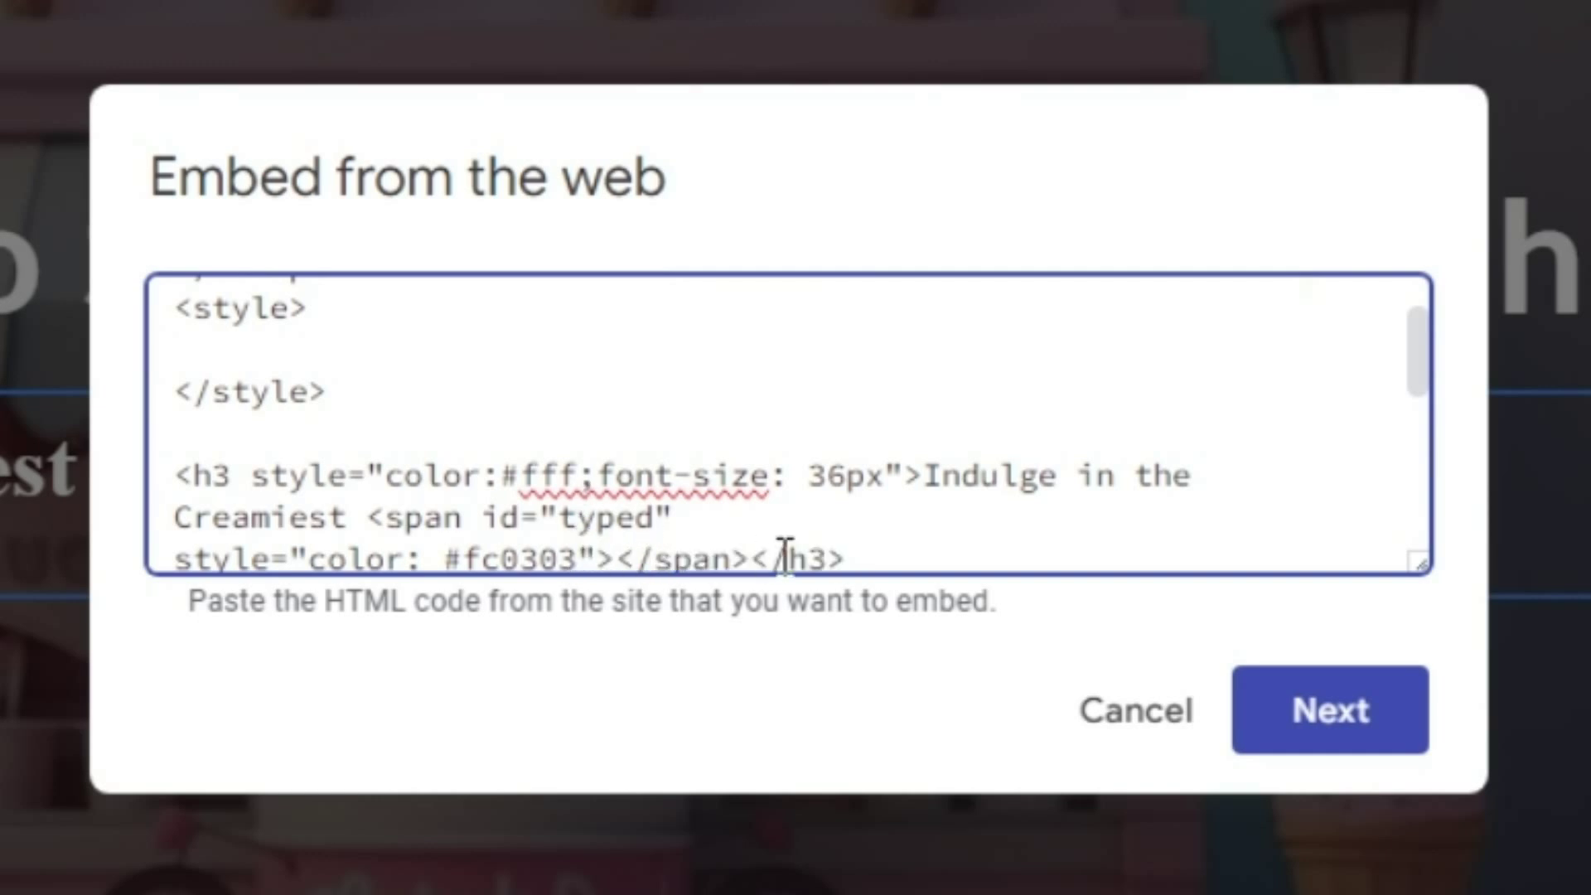
pyautogui.press('BackSpace')
pyautogui.press('BackSpace')
pyautogui.press('BackSpace')
pyautogui.press('BackSpace')
pyautogui.press('BackSpace')
pyautogui.press('BackSpace')
pyautogui.press('BackSpace')
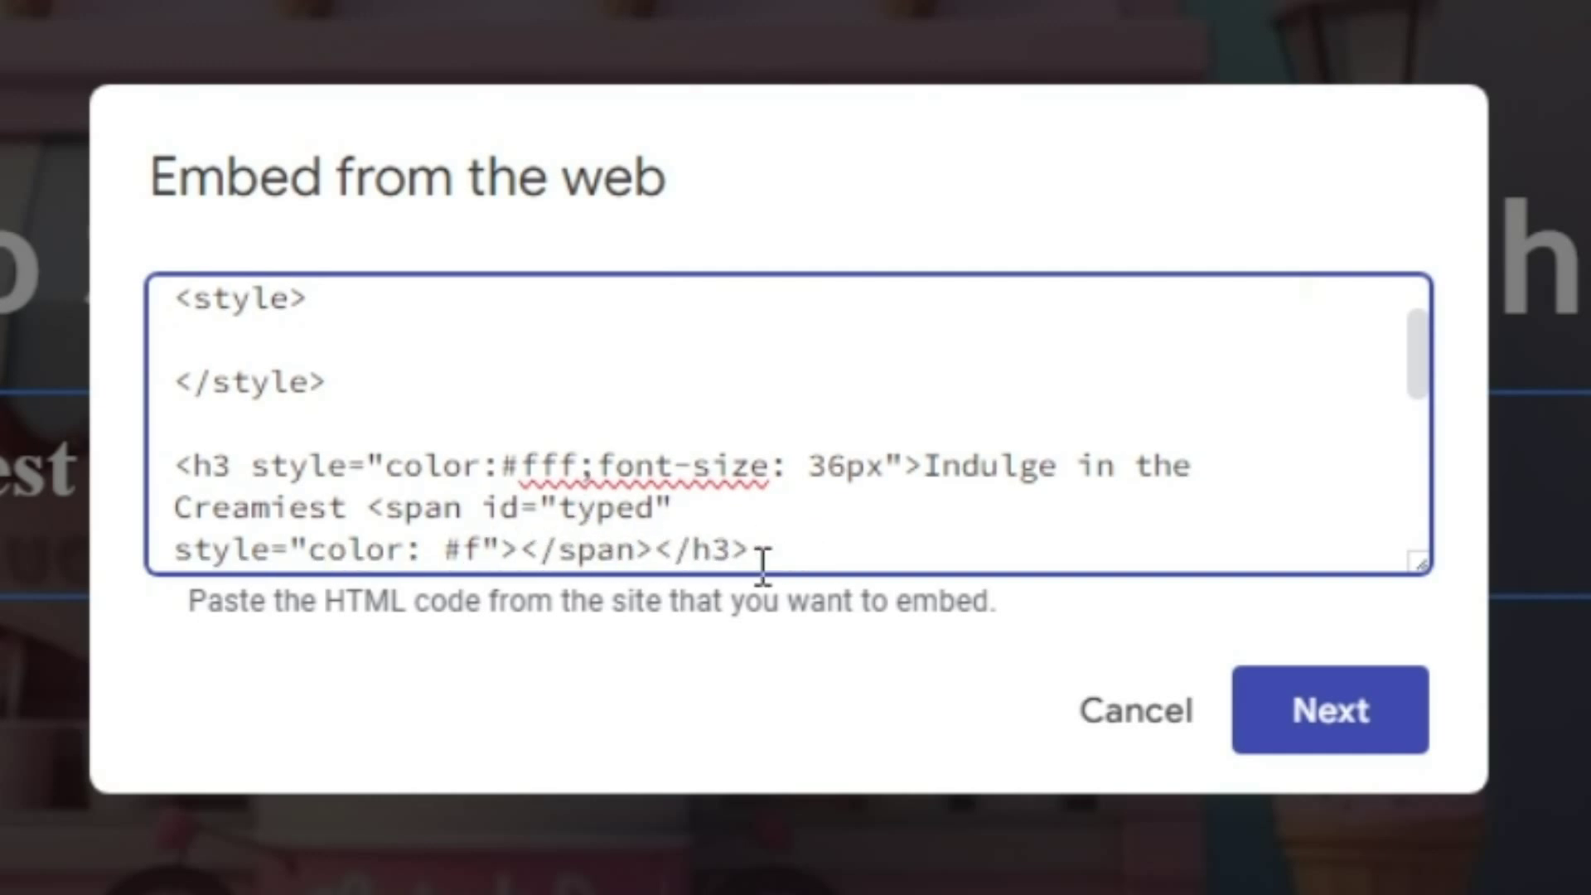
pyautogui.write('#03e5fc')
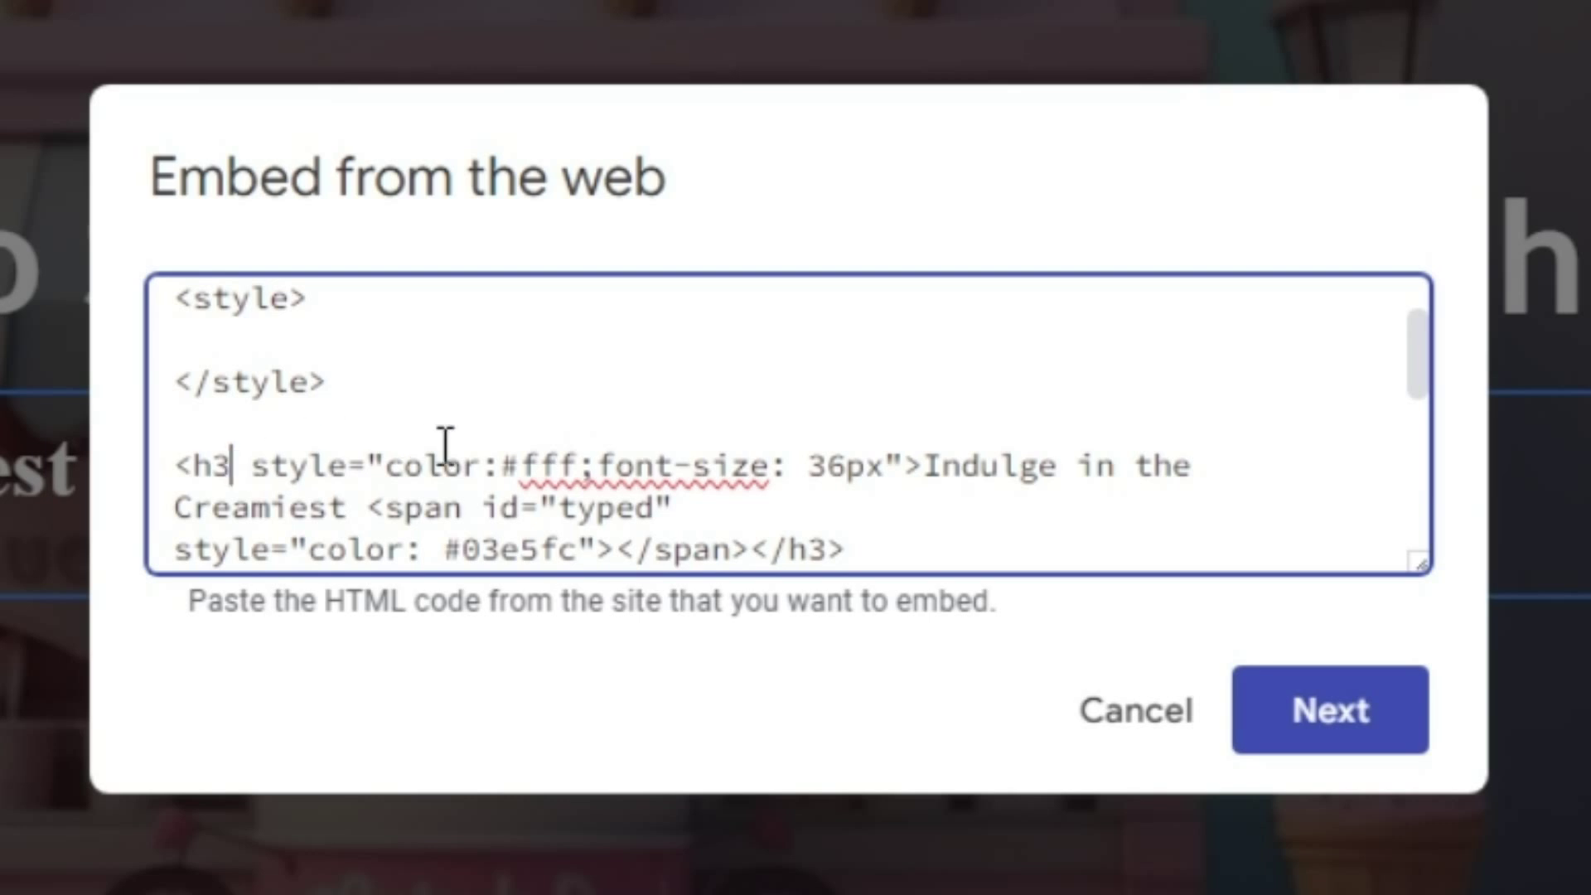
# Add align="center" to the opening h3 tag in the embed code, submit it and save the embed.
pyautogui.write('a')
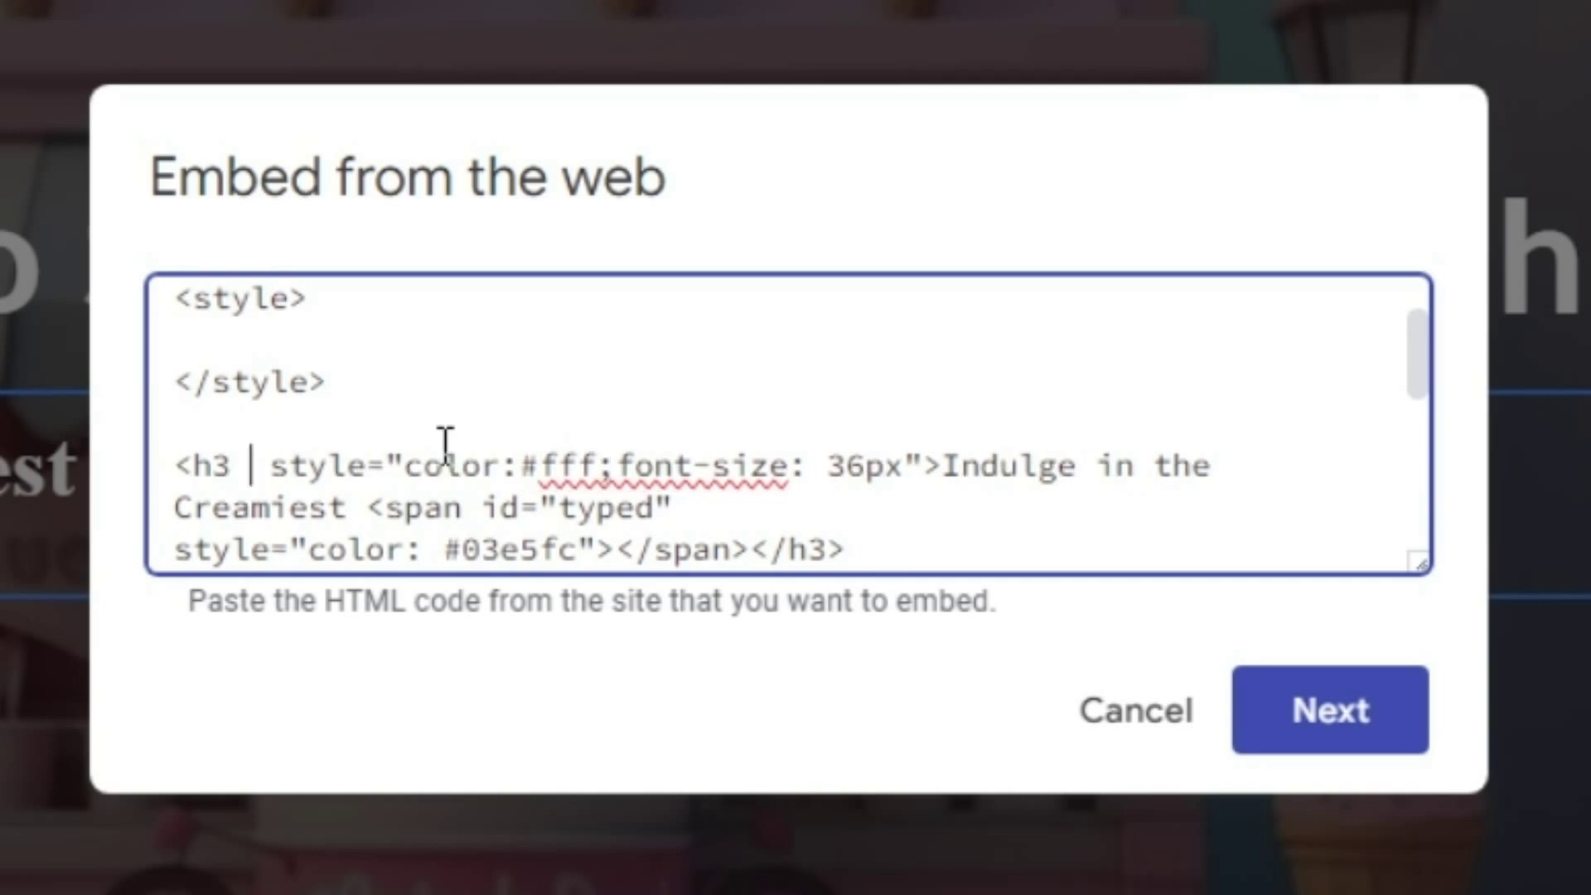
pyautogui.write('lig')
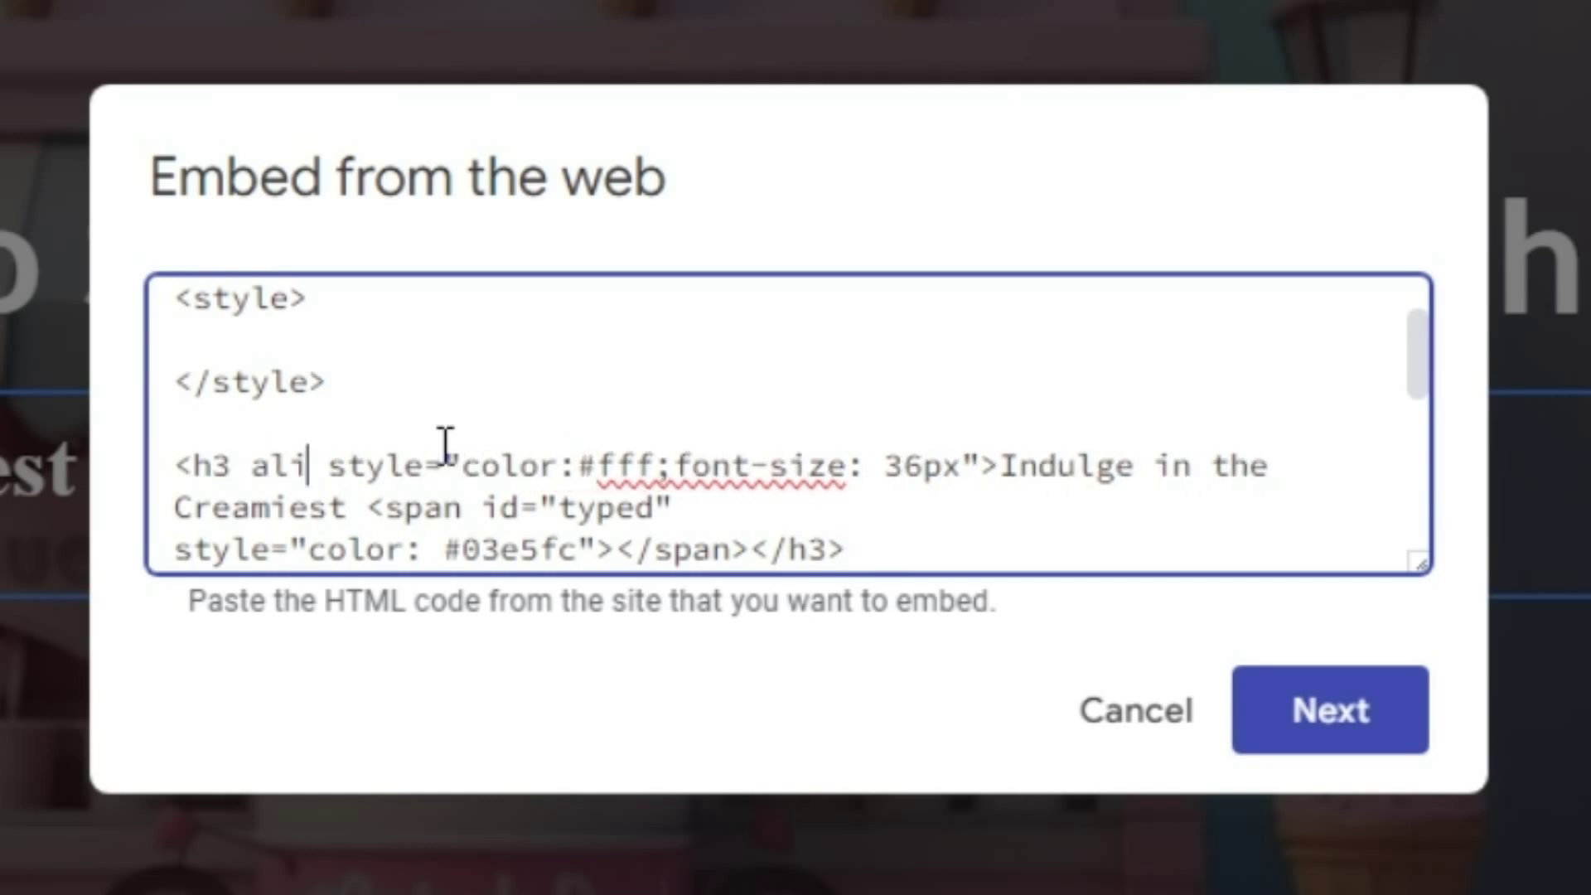
pyautogui.write('n')
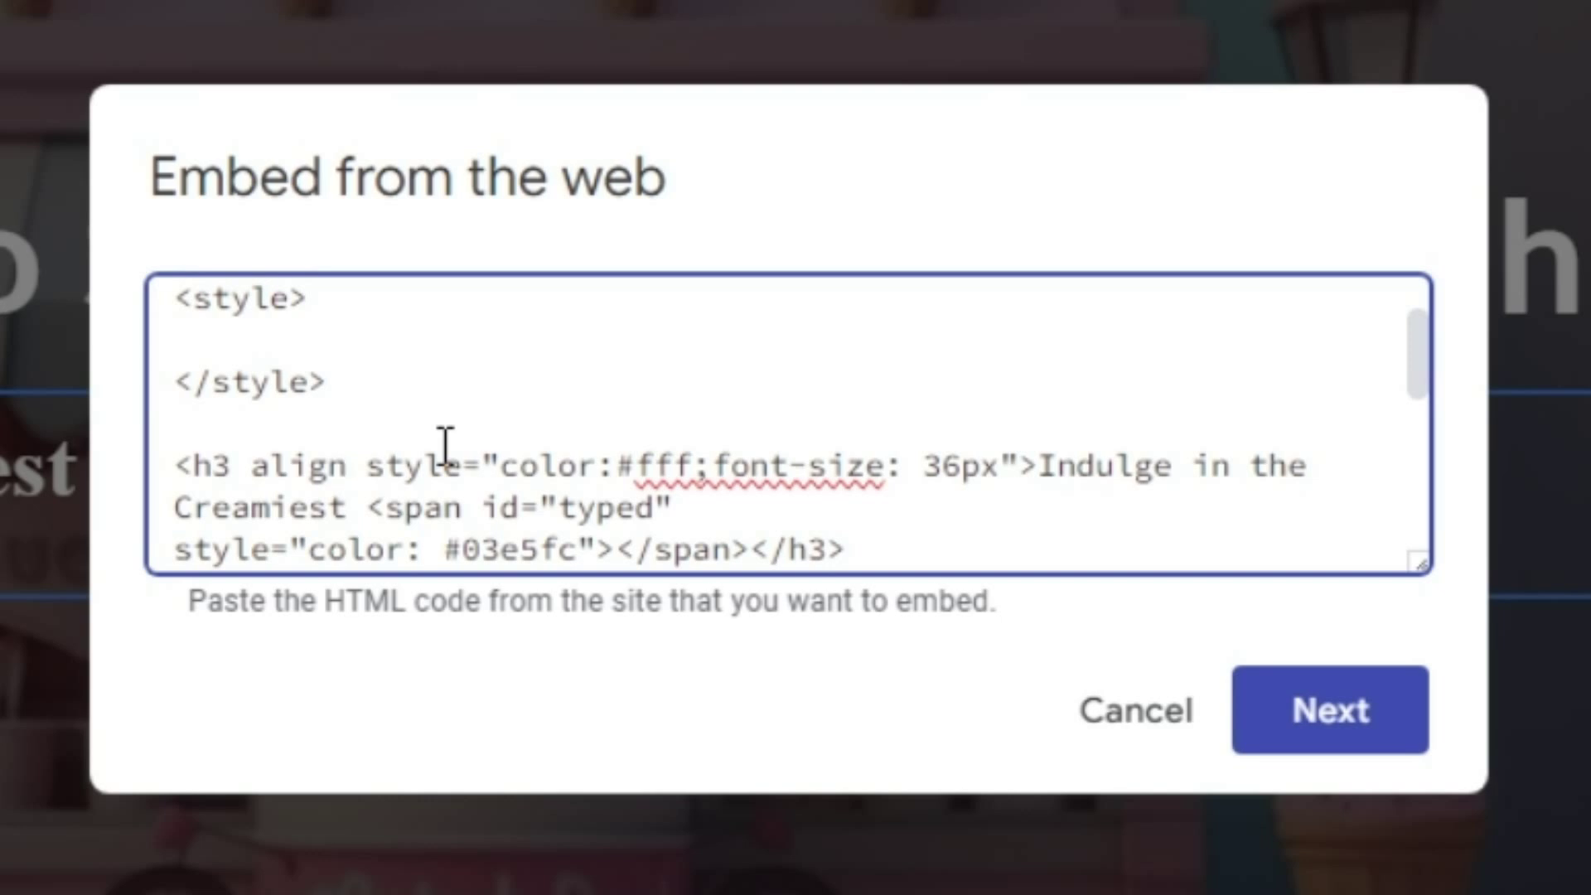
pyautogui.write('=')
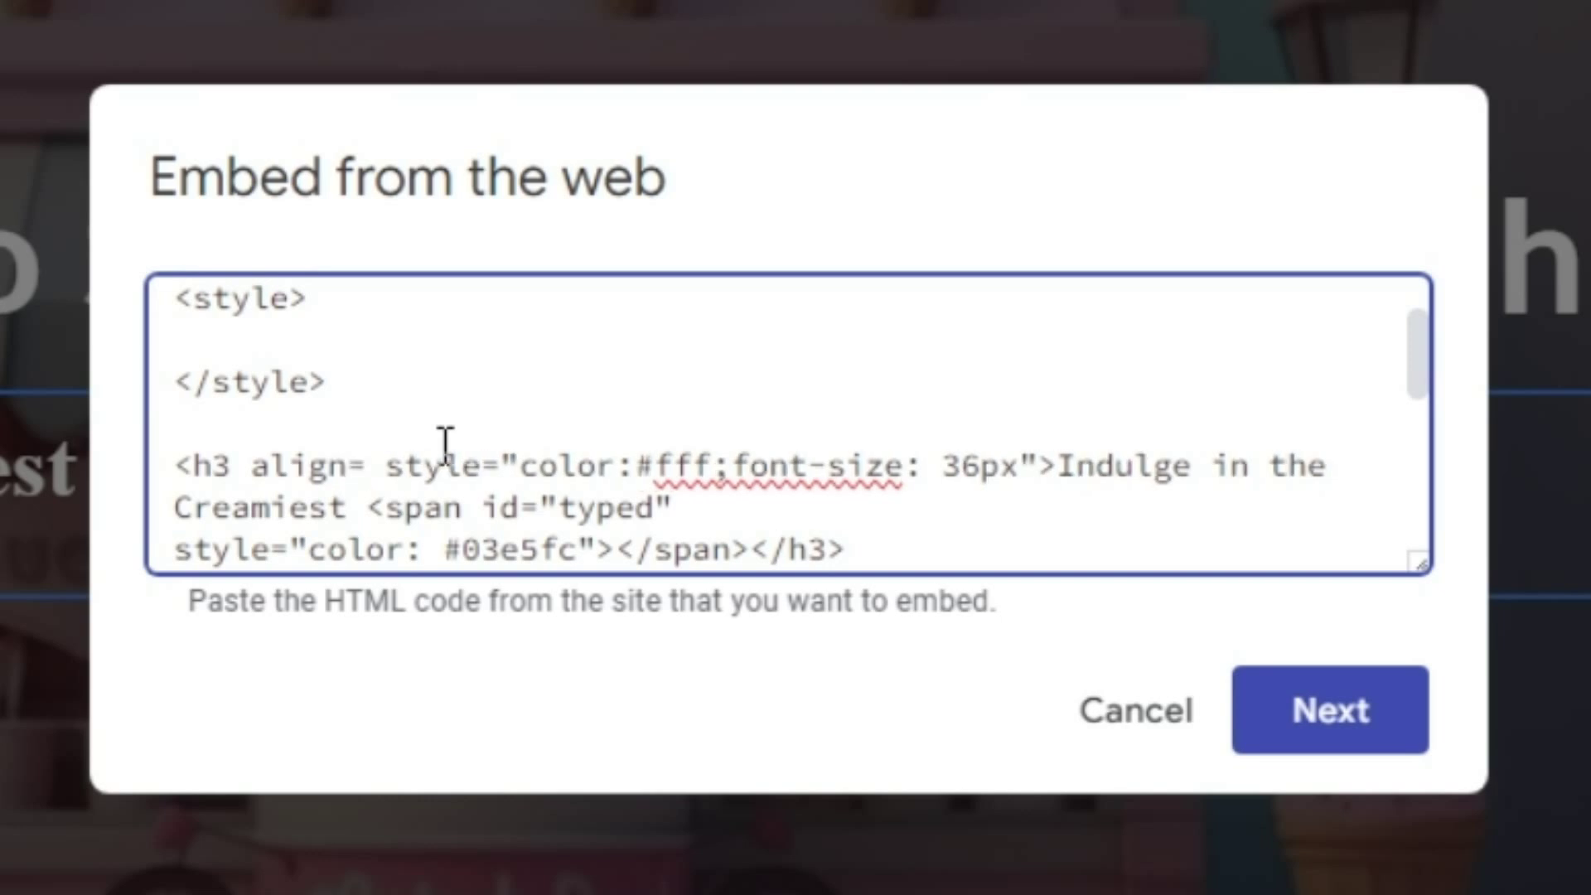
pyautogui.write('""')
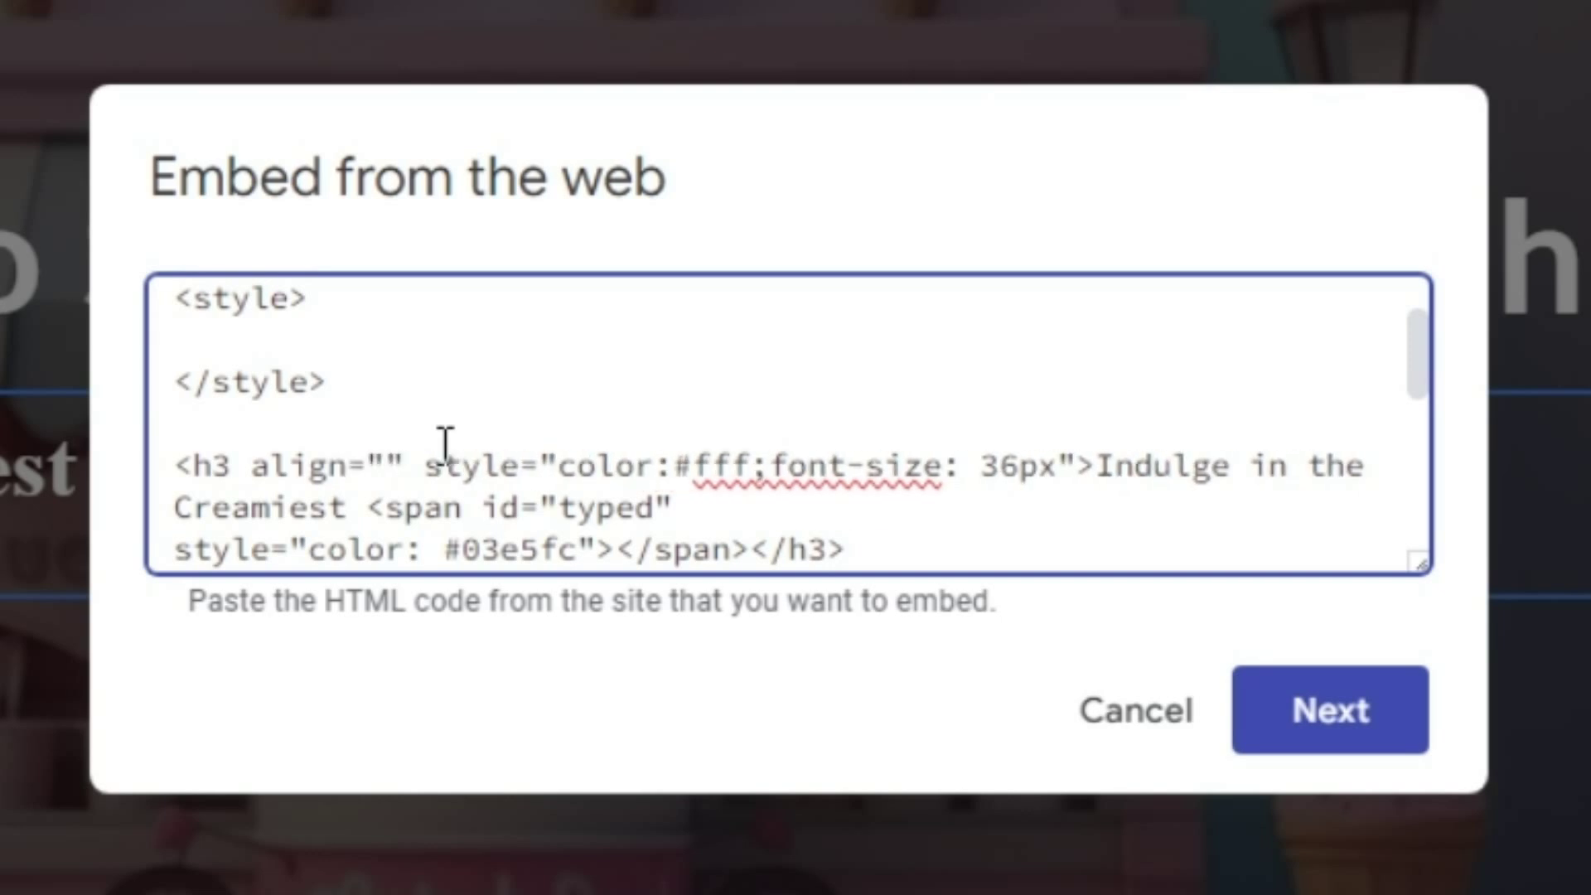
pyautogui.write('c')
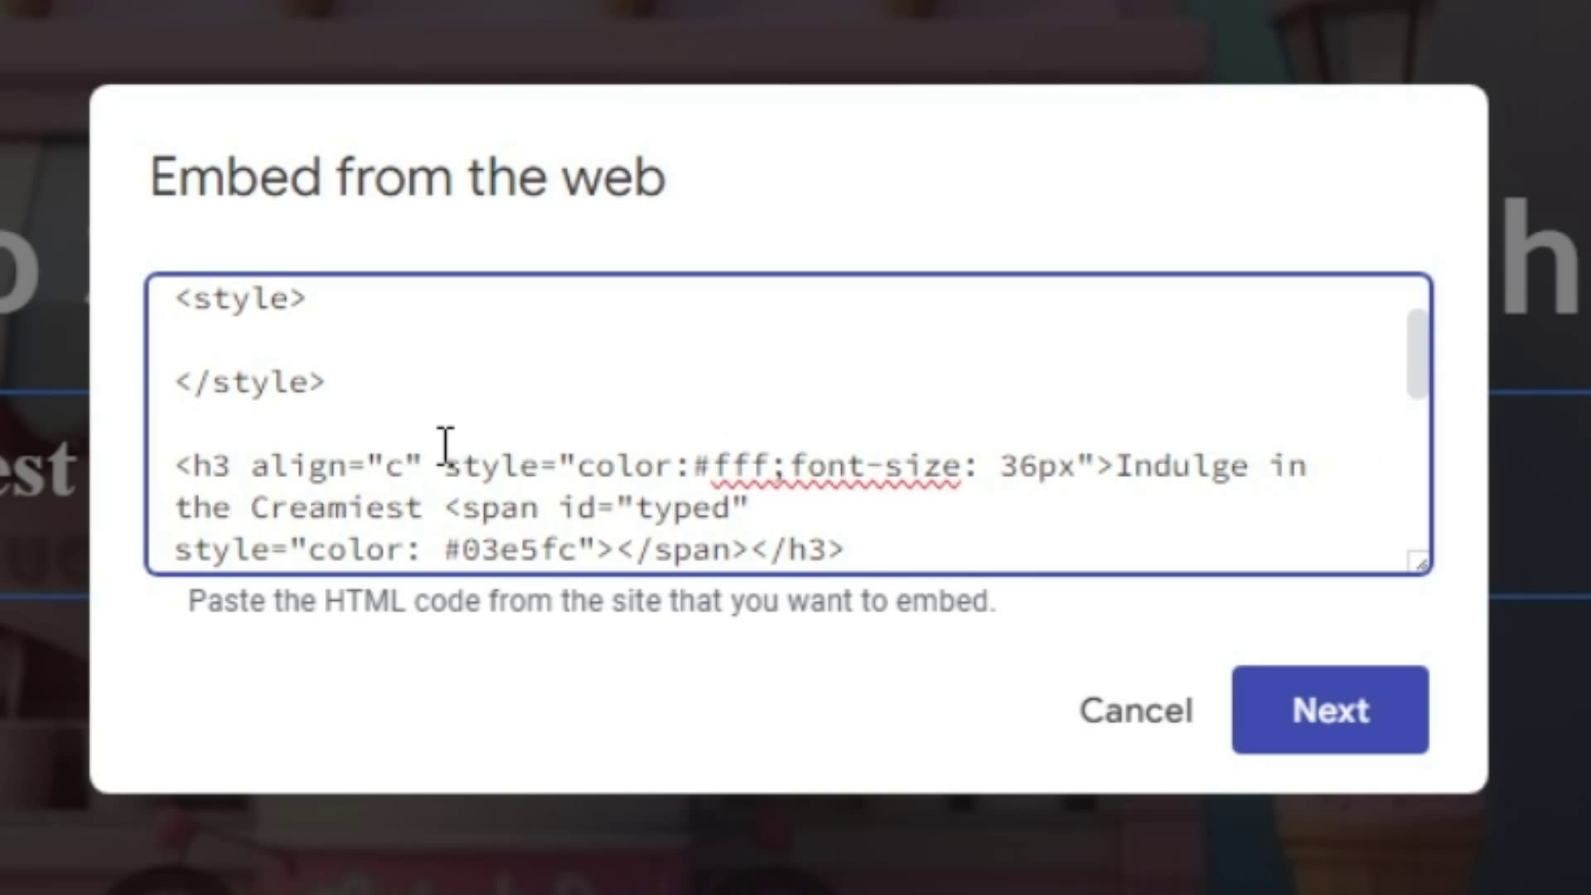
pyautogui.write('enter')
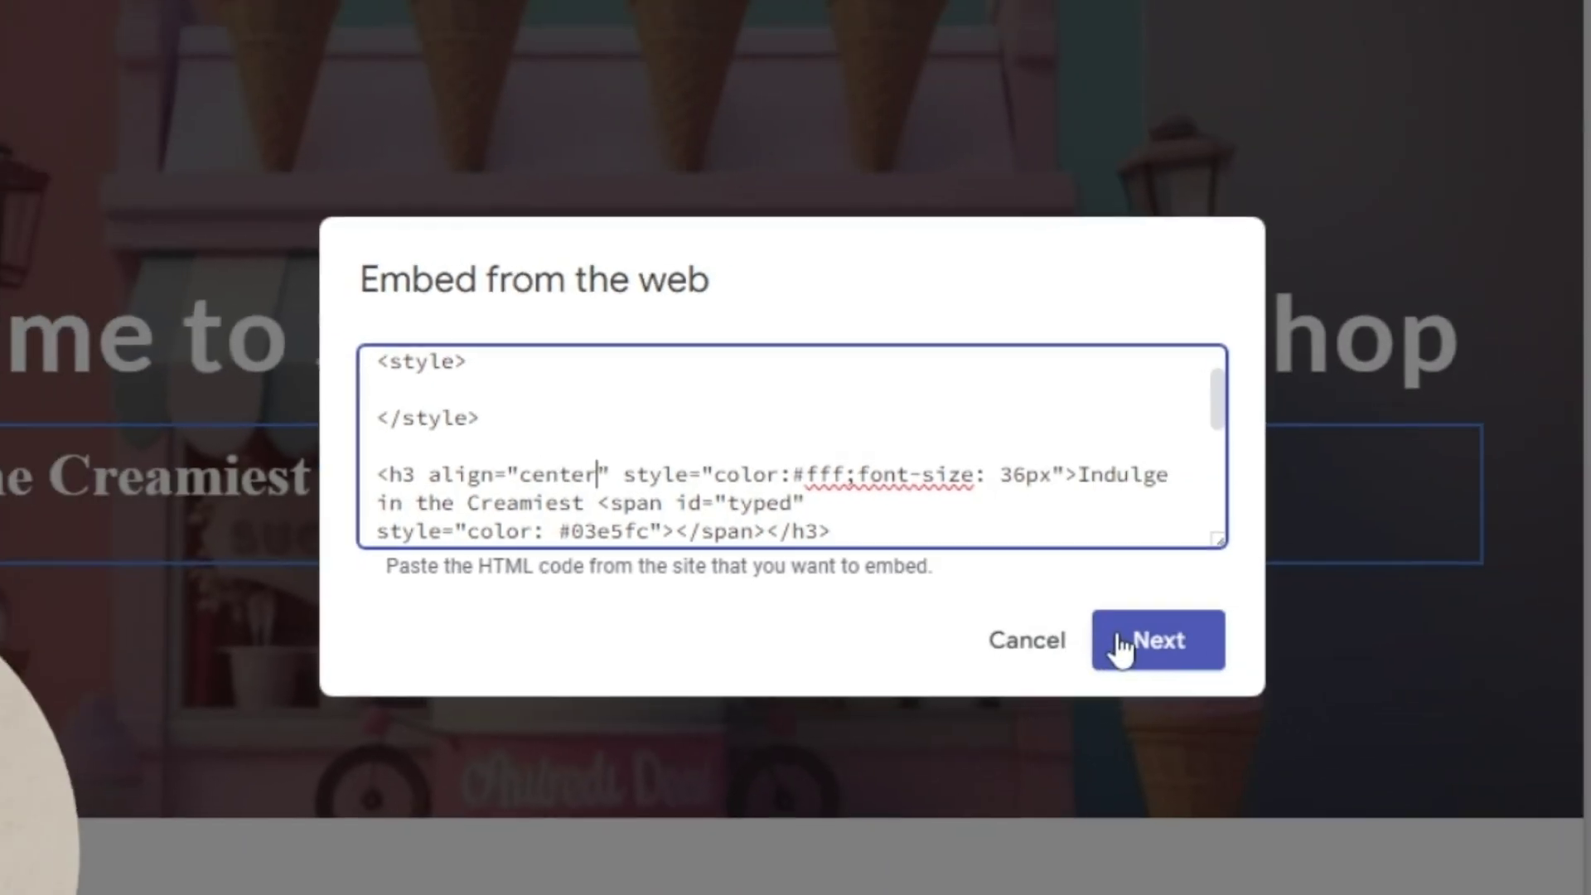
pyautogui.click(1330, 710)
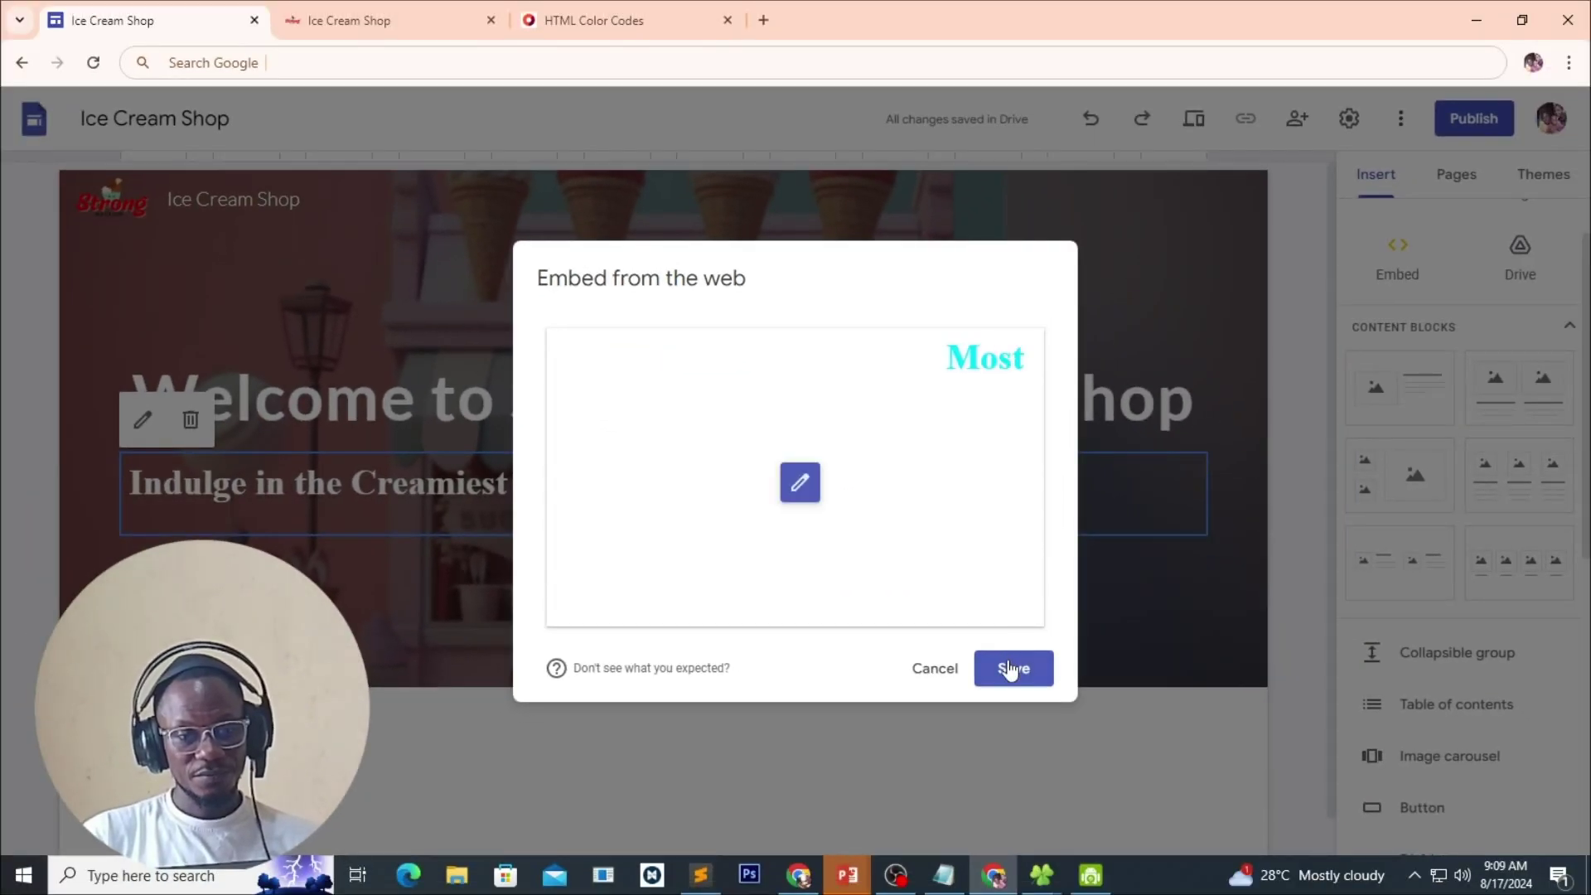
pyautogui.click(1017, 674)
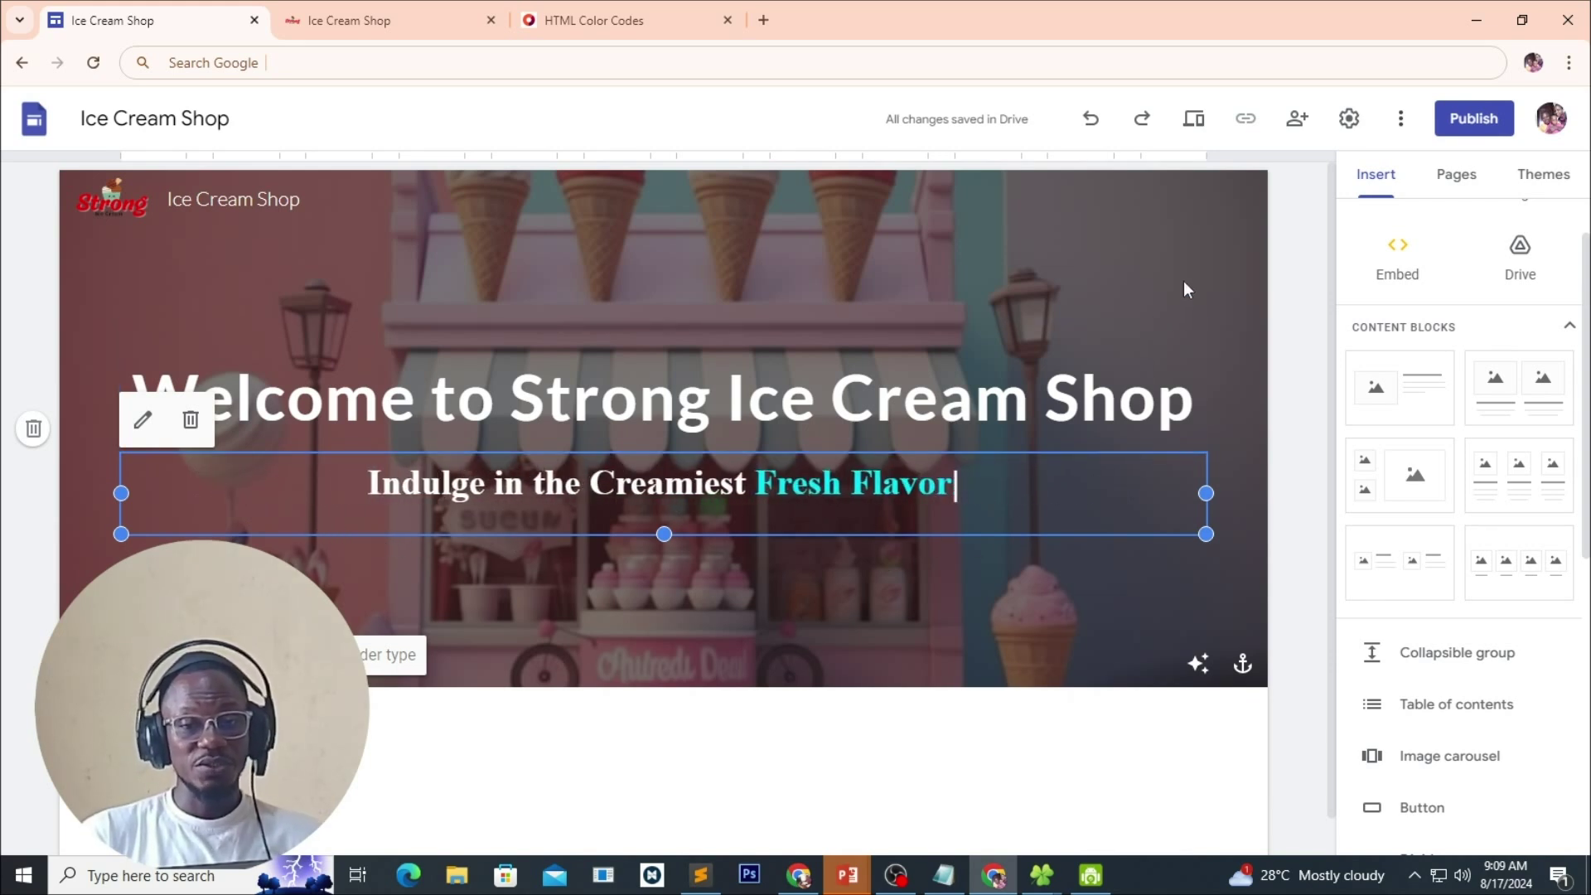
pyautogui.scroll(-1, 753, 641)
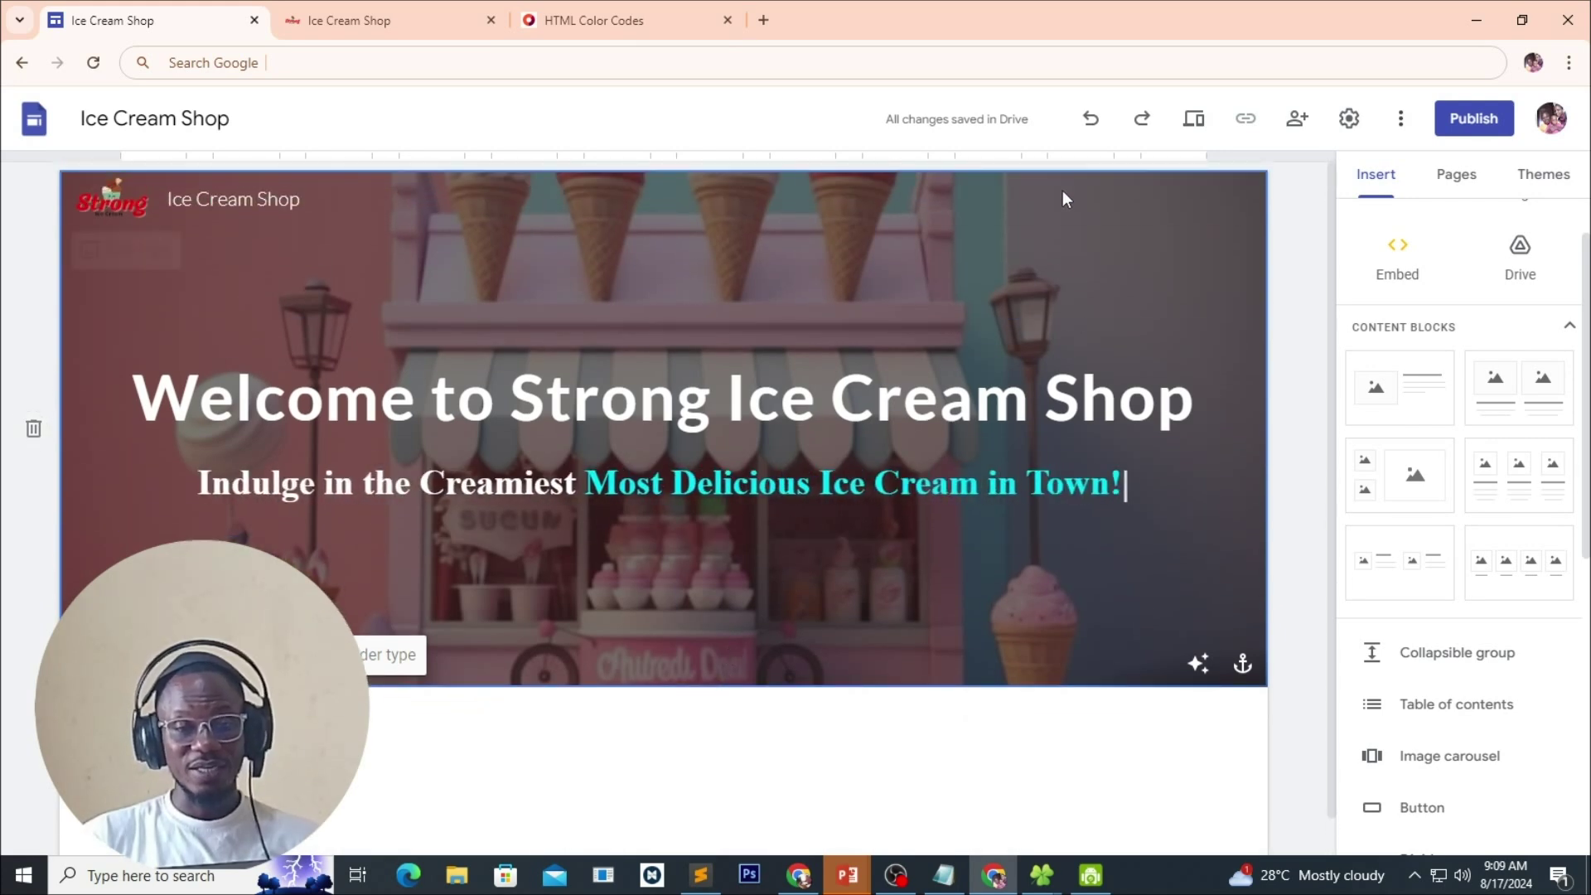
# Examine the page navigation entries on the published example site and return to the site editor.
pyautogui.click(401, 20)
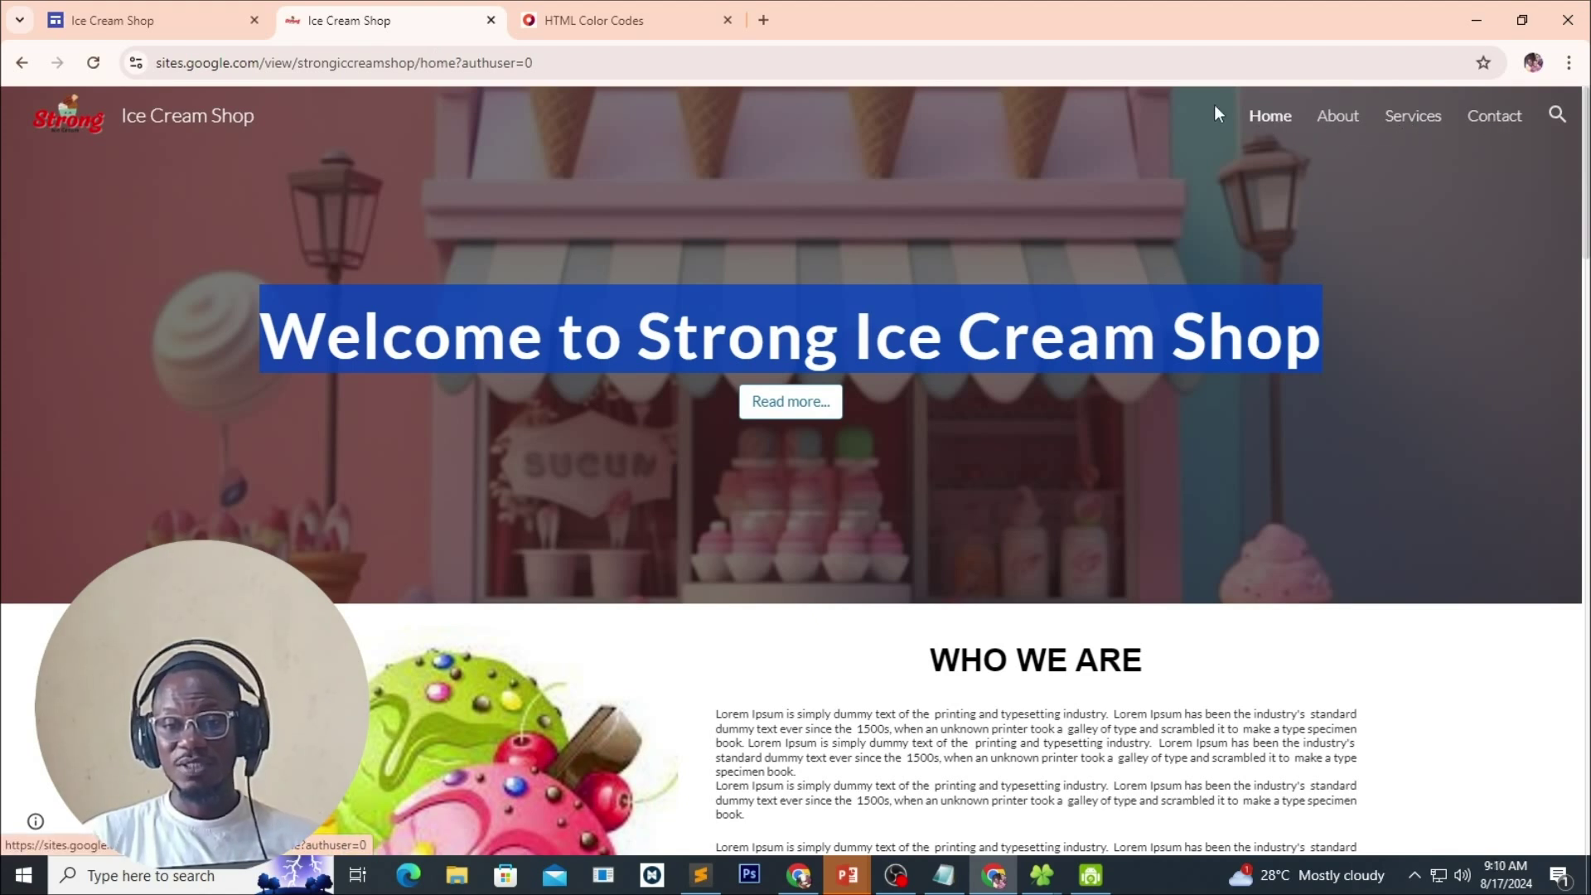
pyautogui.moveTo(1234, 112); pyautogui.dragTo(1364, 123)
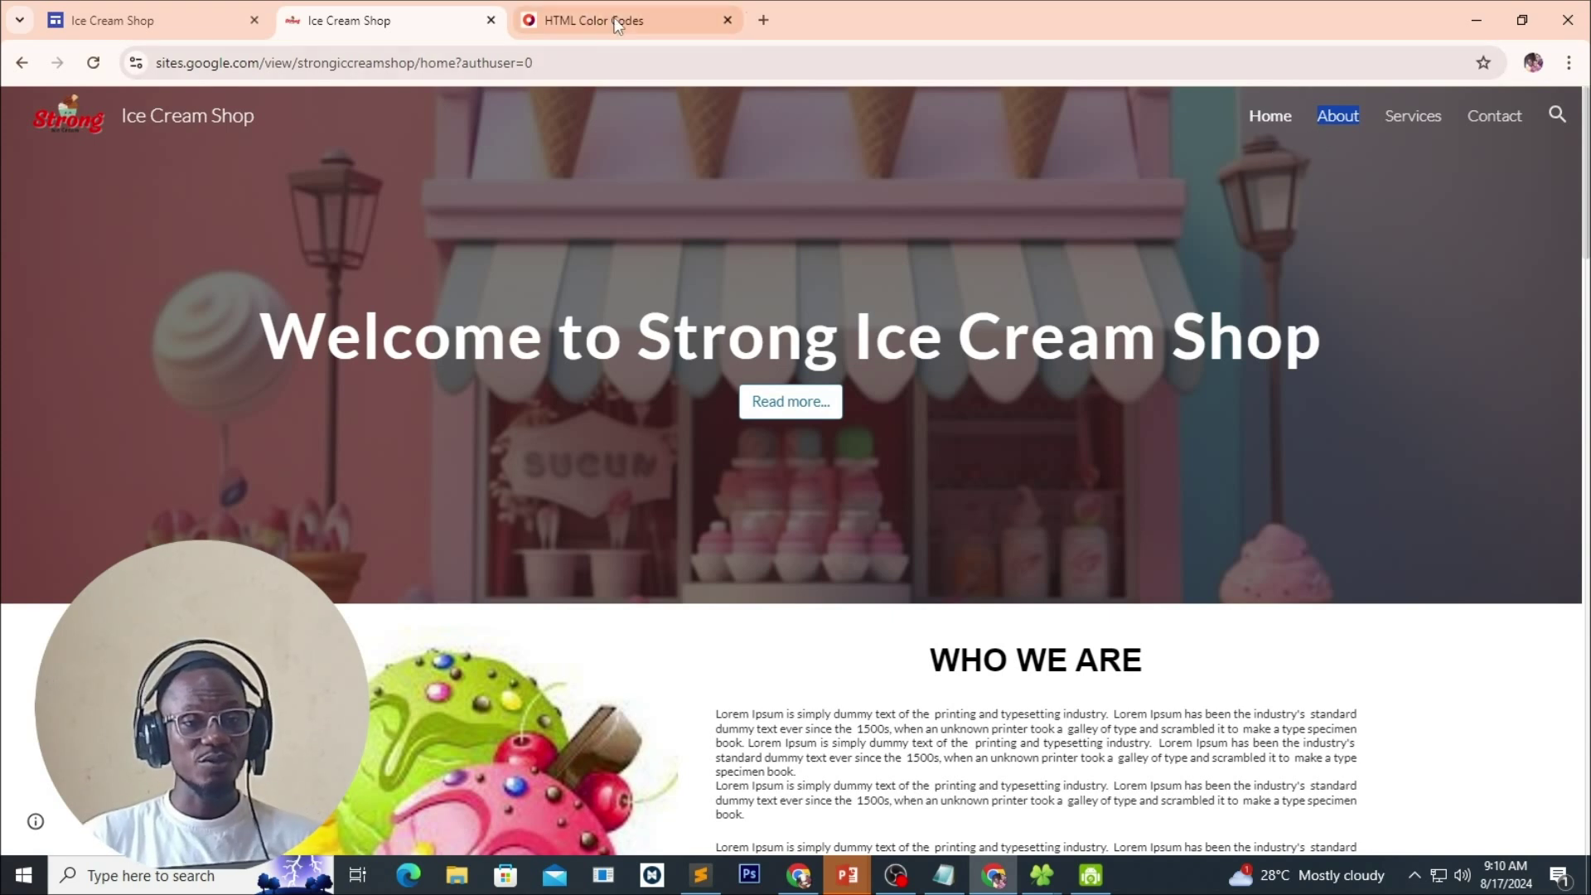
pyautogui.click(178, 26)
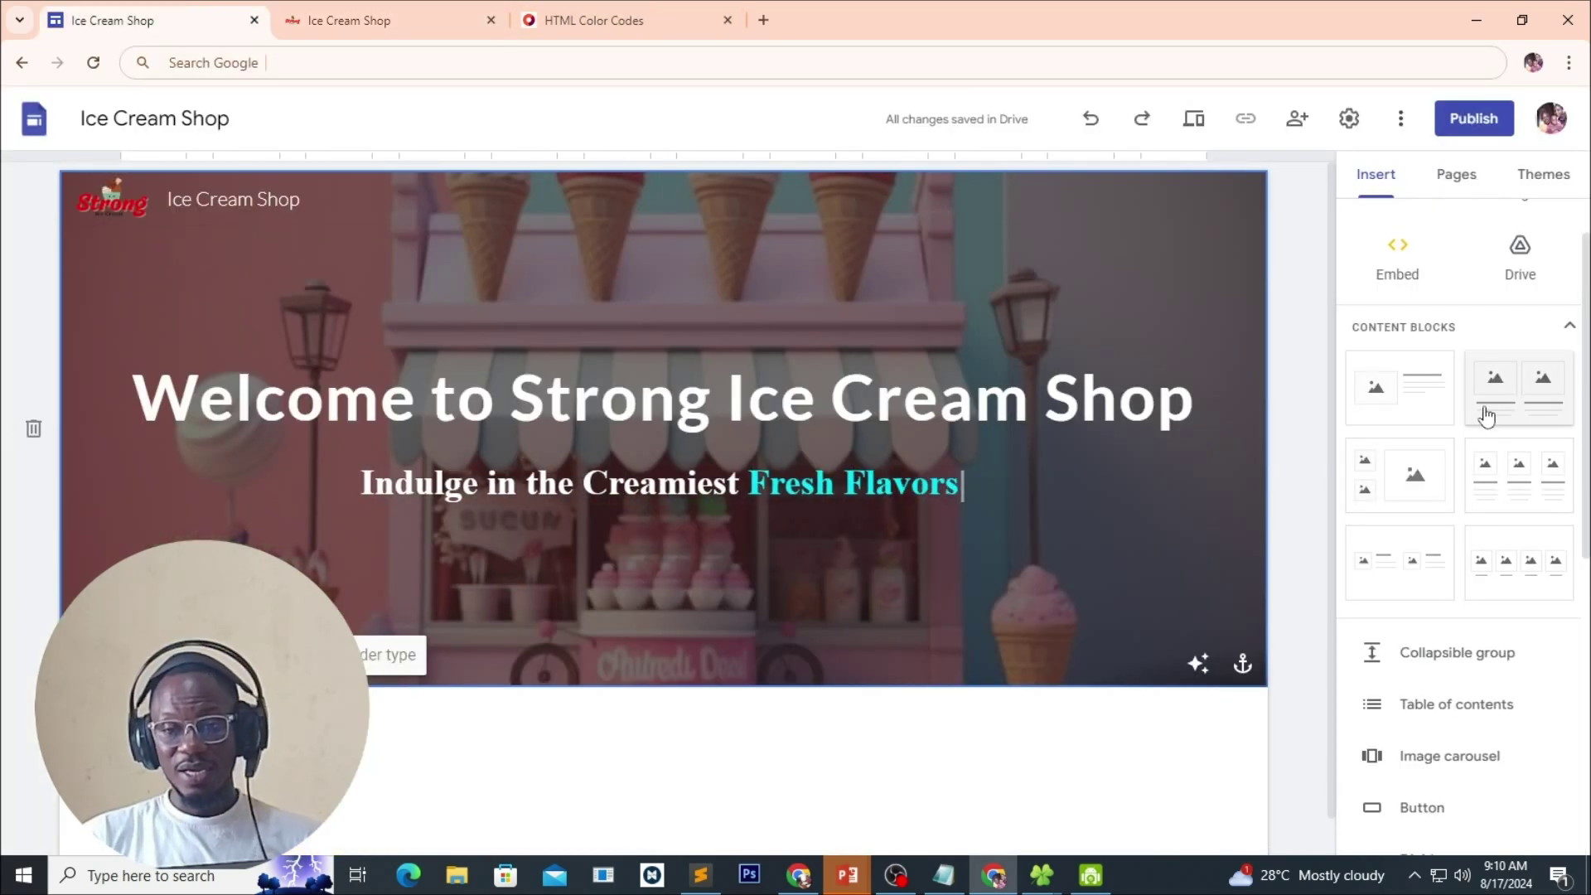
# Add a new page named About to the site, leaving its custom path empty.
pyautogui.scroll(1, 1488, 411)
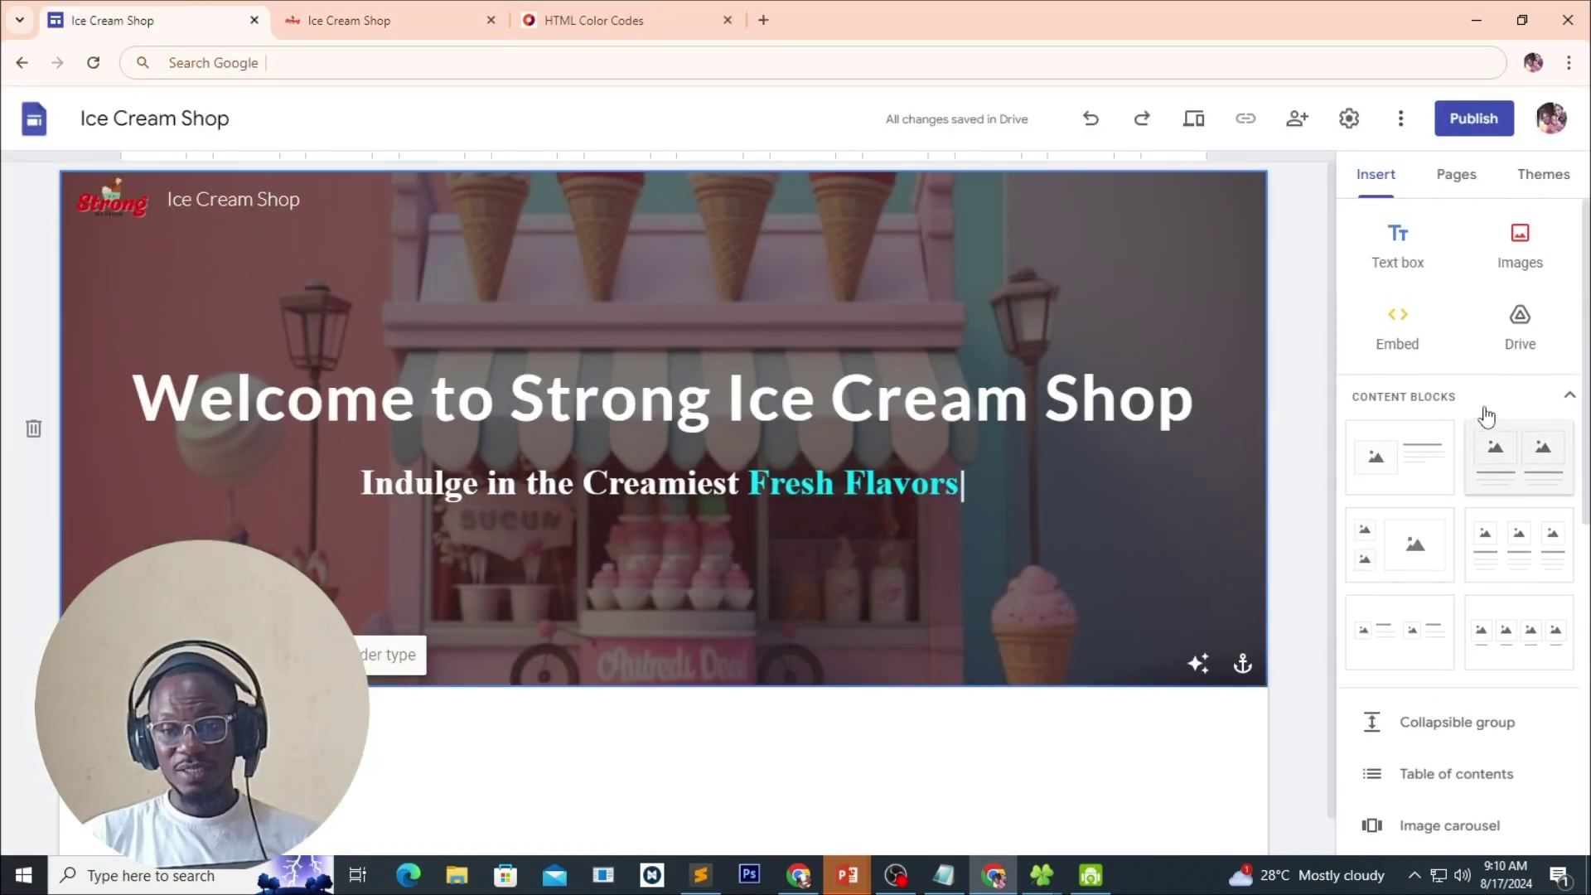
pyautogui.click(1460, 180)
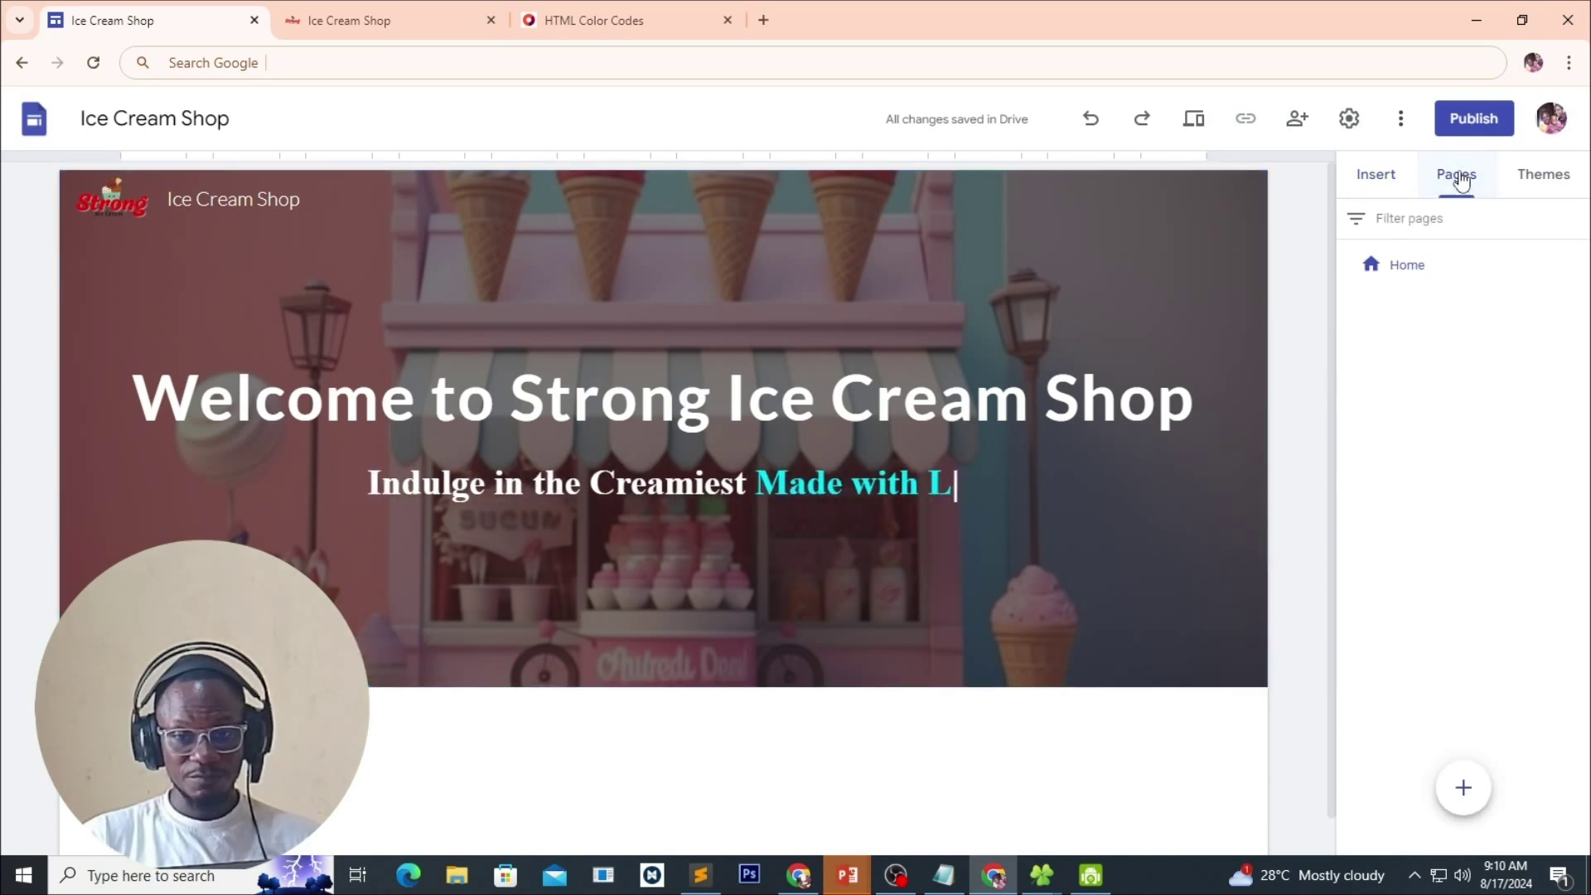
pyautogui.click(1462, 792)
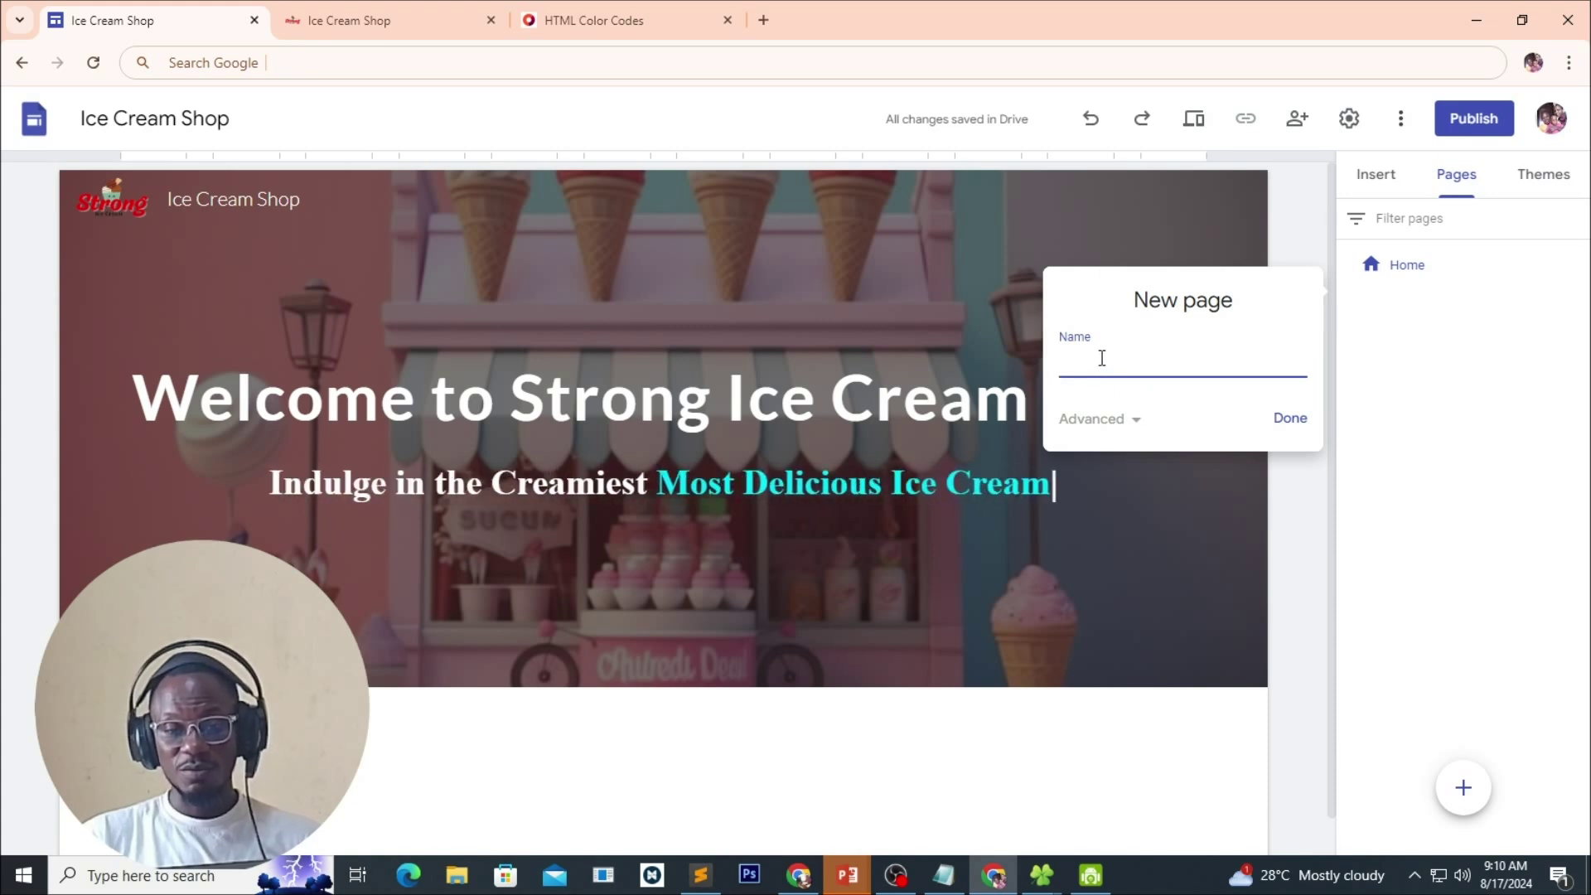
pyautogui.write('About')
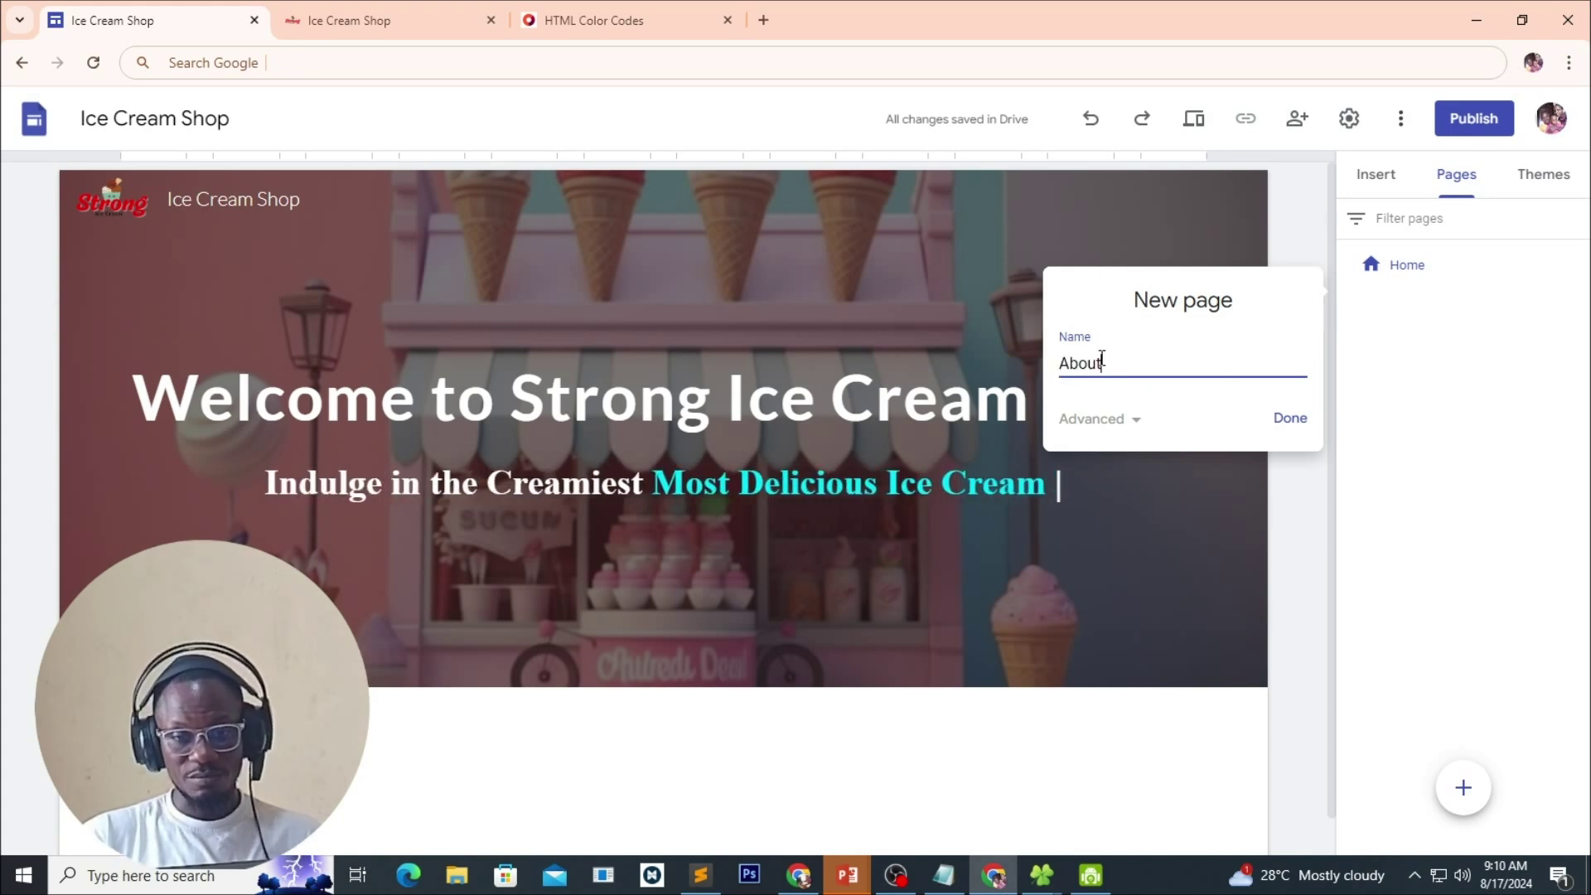
pyautogui.click(1129, 420)
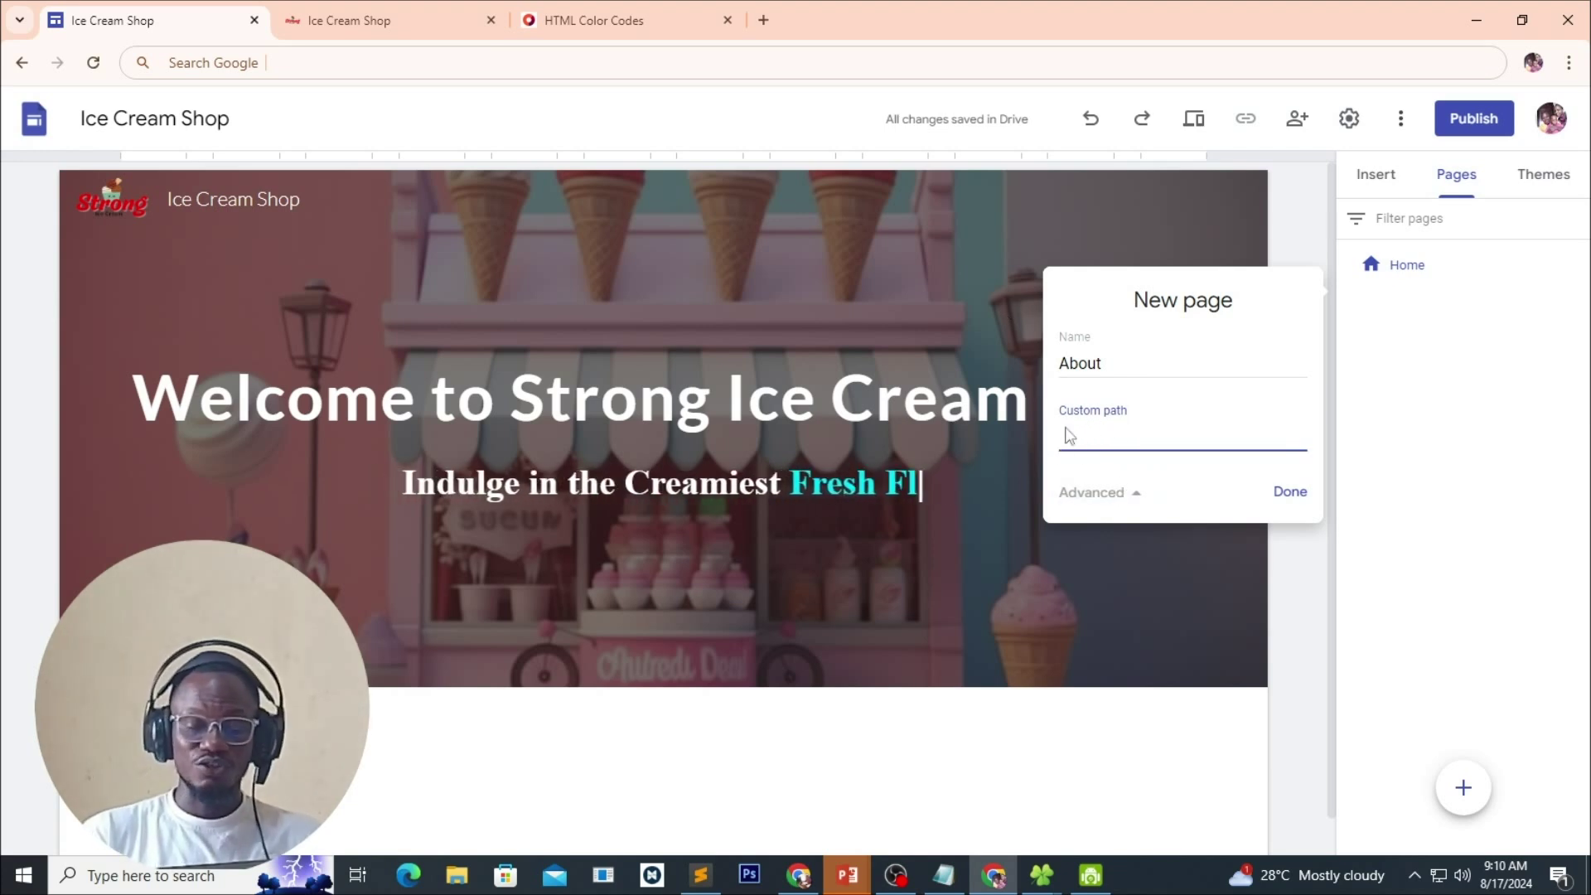
pyautogui.click(1112, 358)
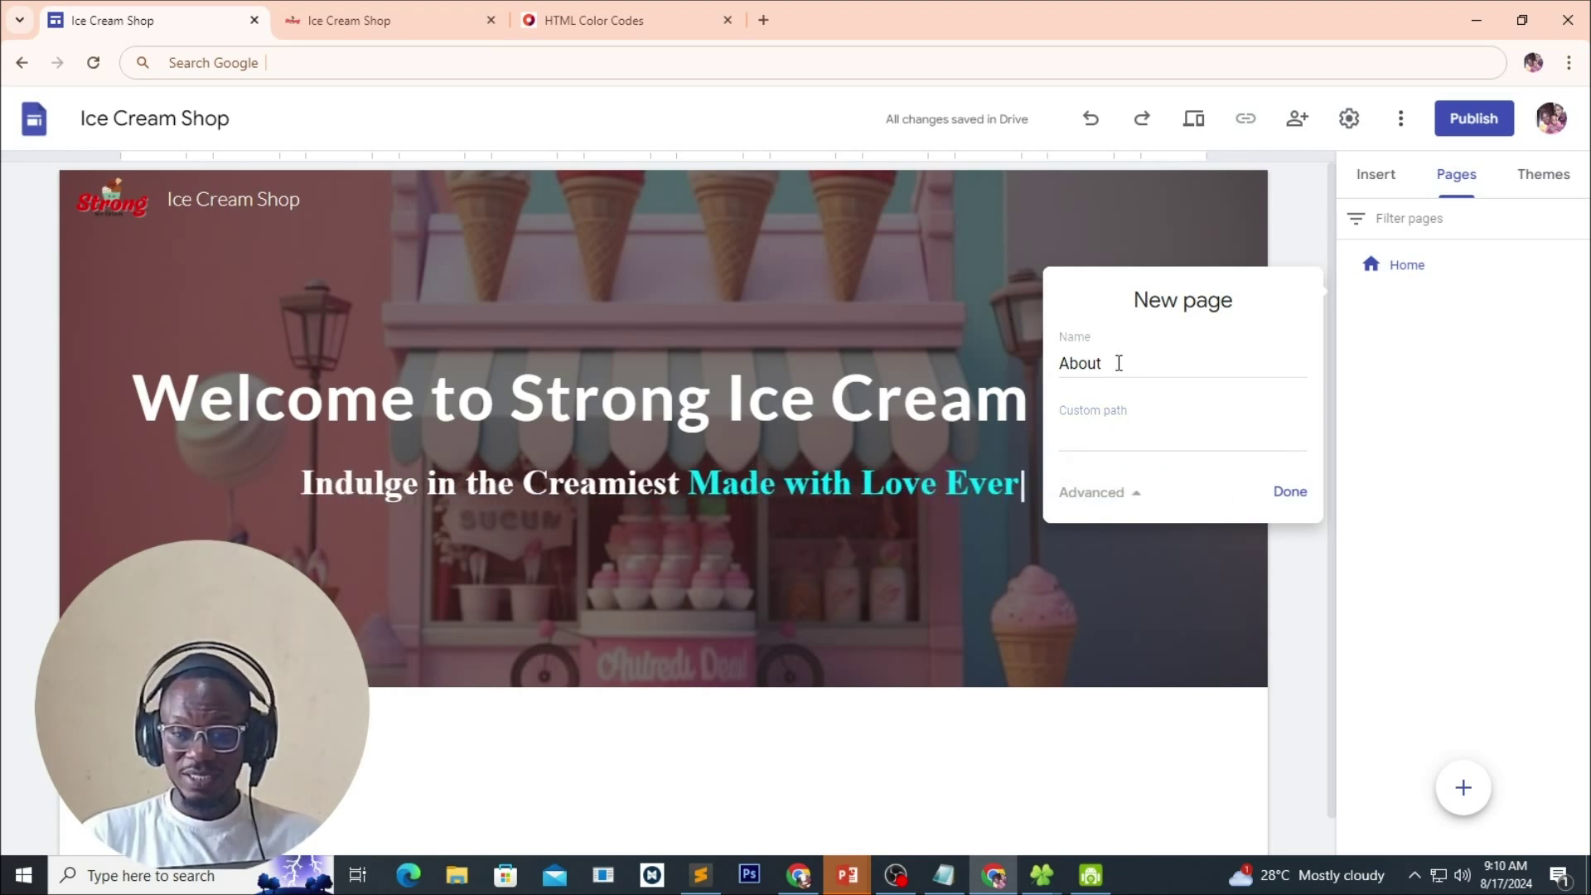
pyautogui.click(1114, 428)
pyautogui.click(1135, 362)
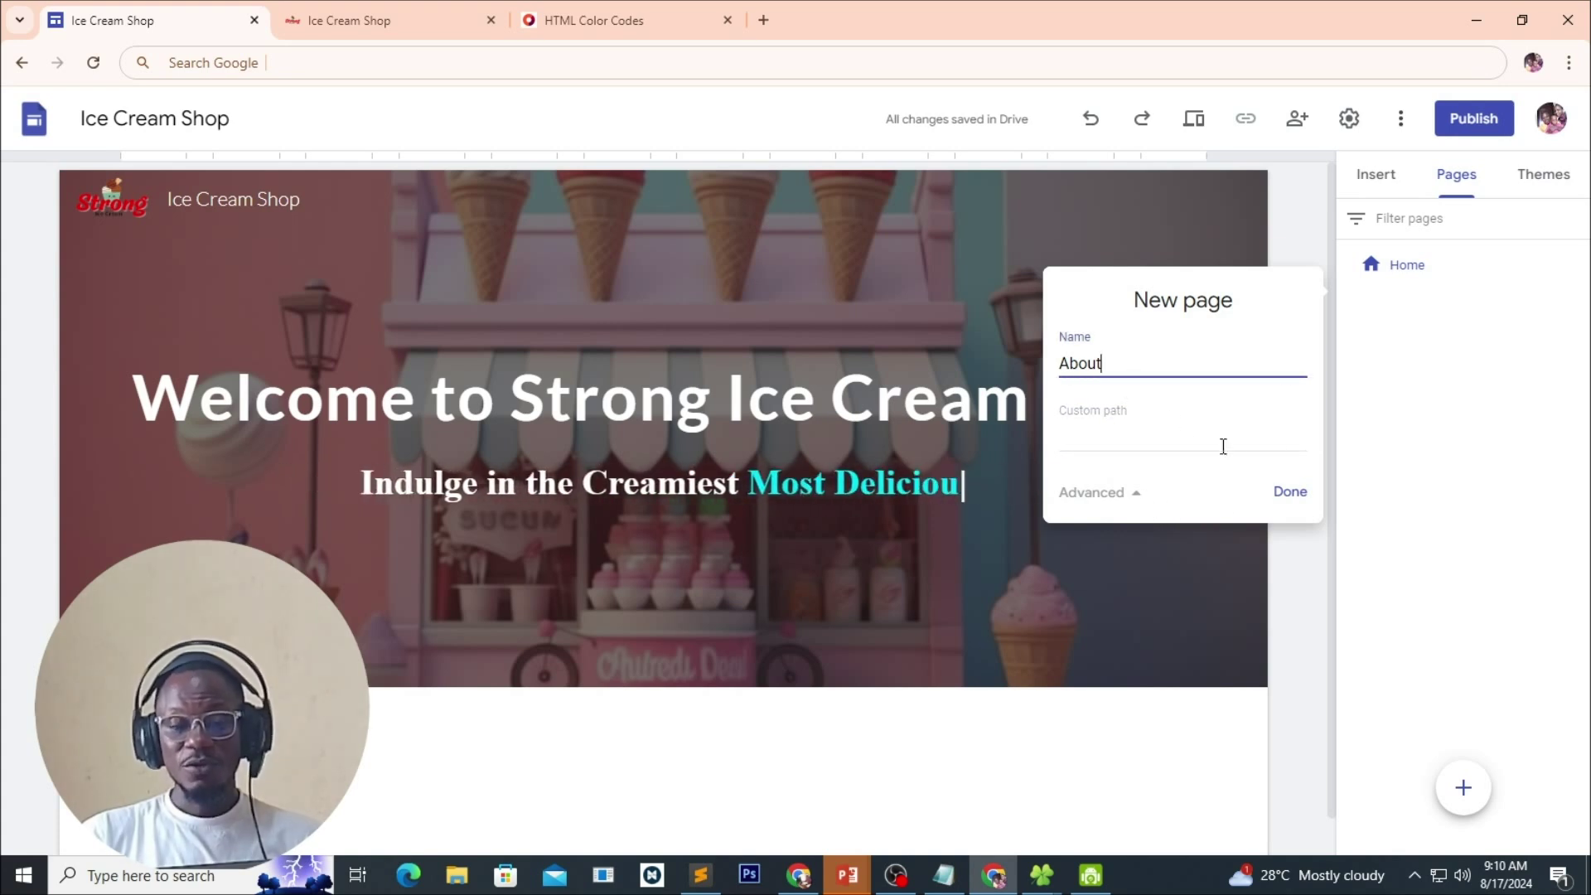
pyautogui.click(1291, 493)
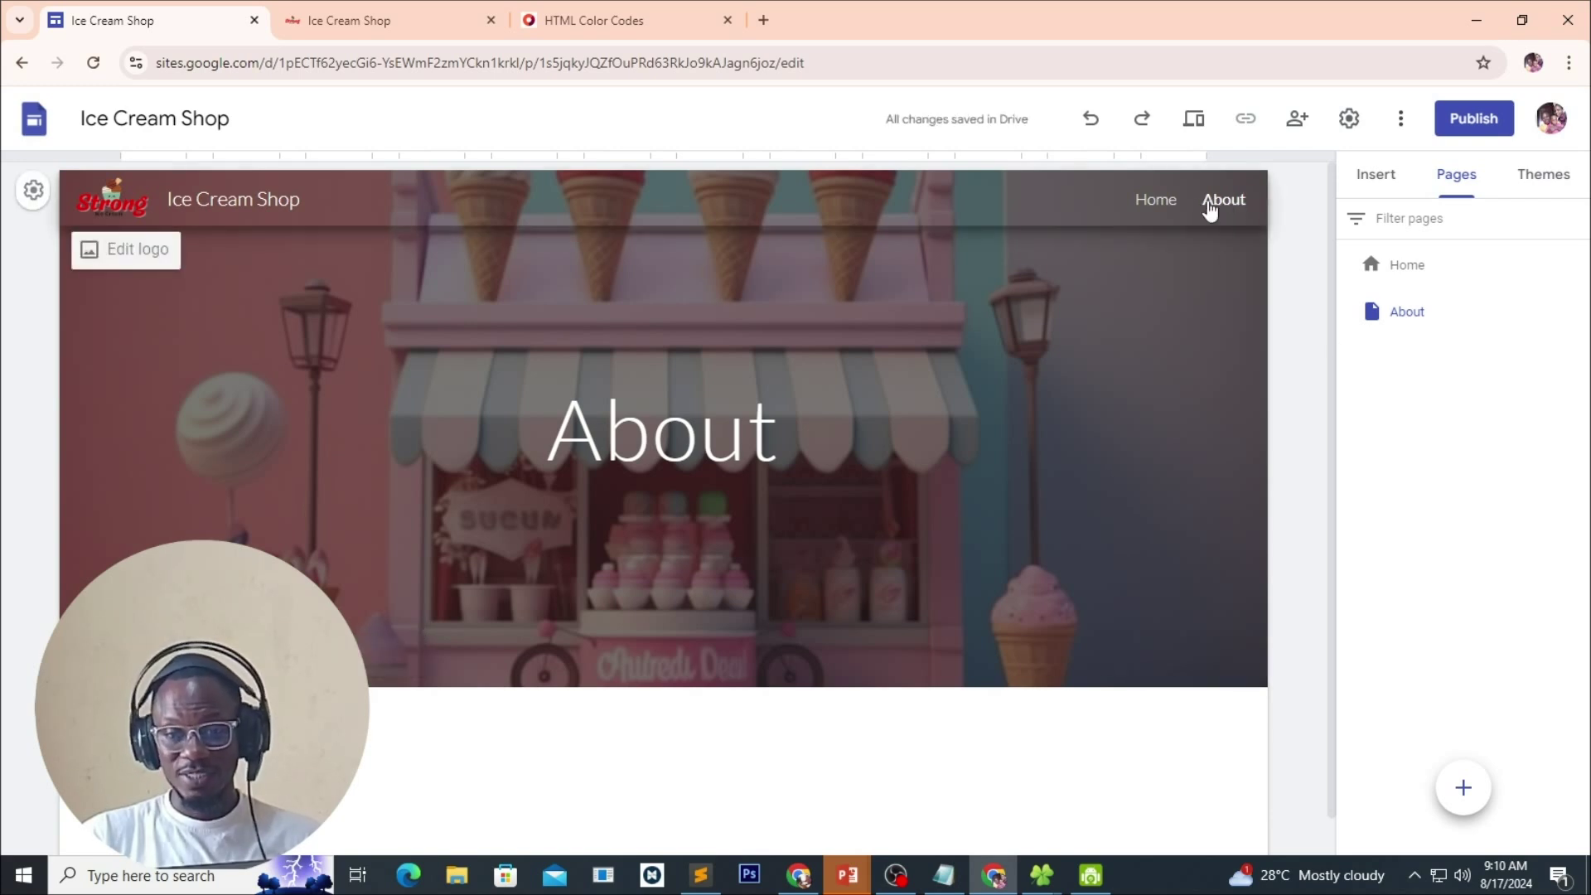
# Check the site's navigation links by switching between the Home and About pages, ending on Home.
pyautogui.click(1154, 199)
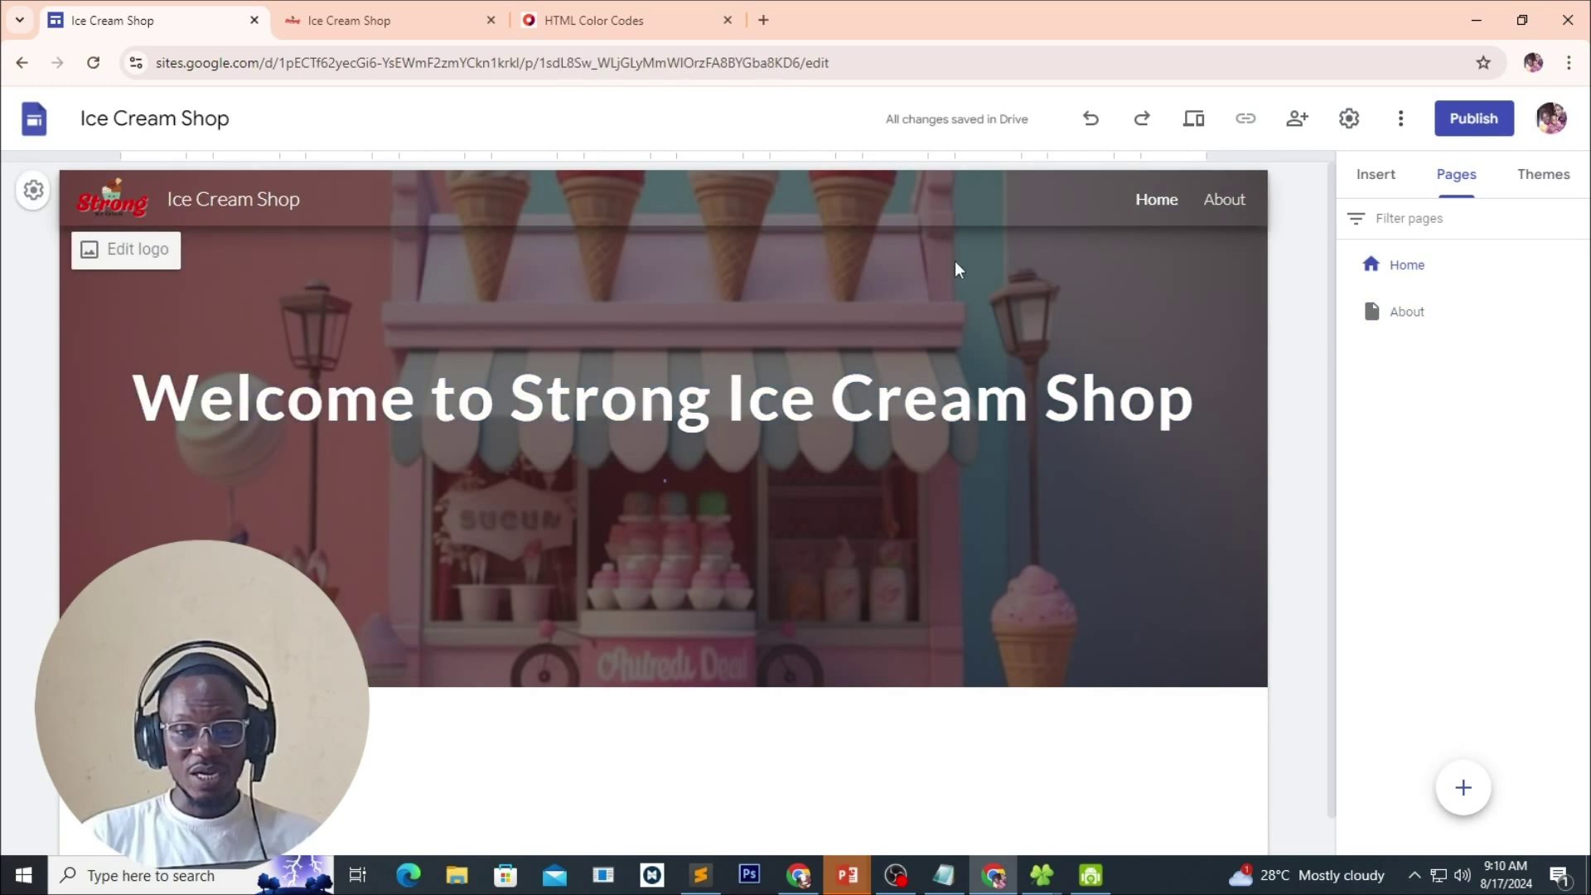
pyautogui.click(1230, 208)
pyautogui.click(1160, 211)
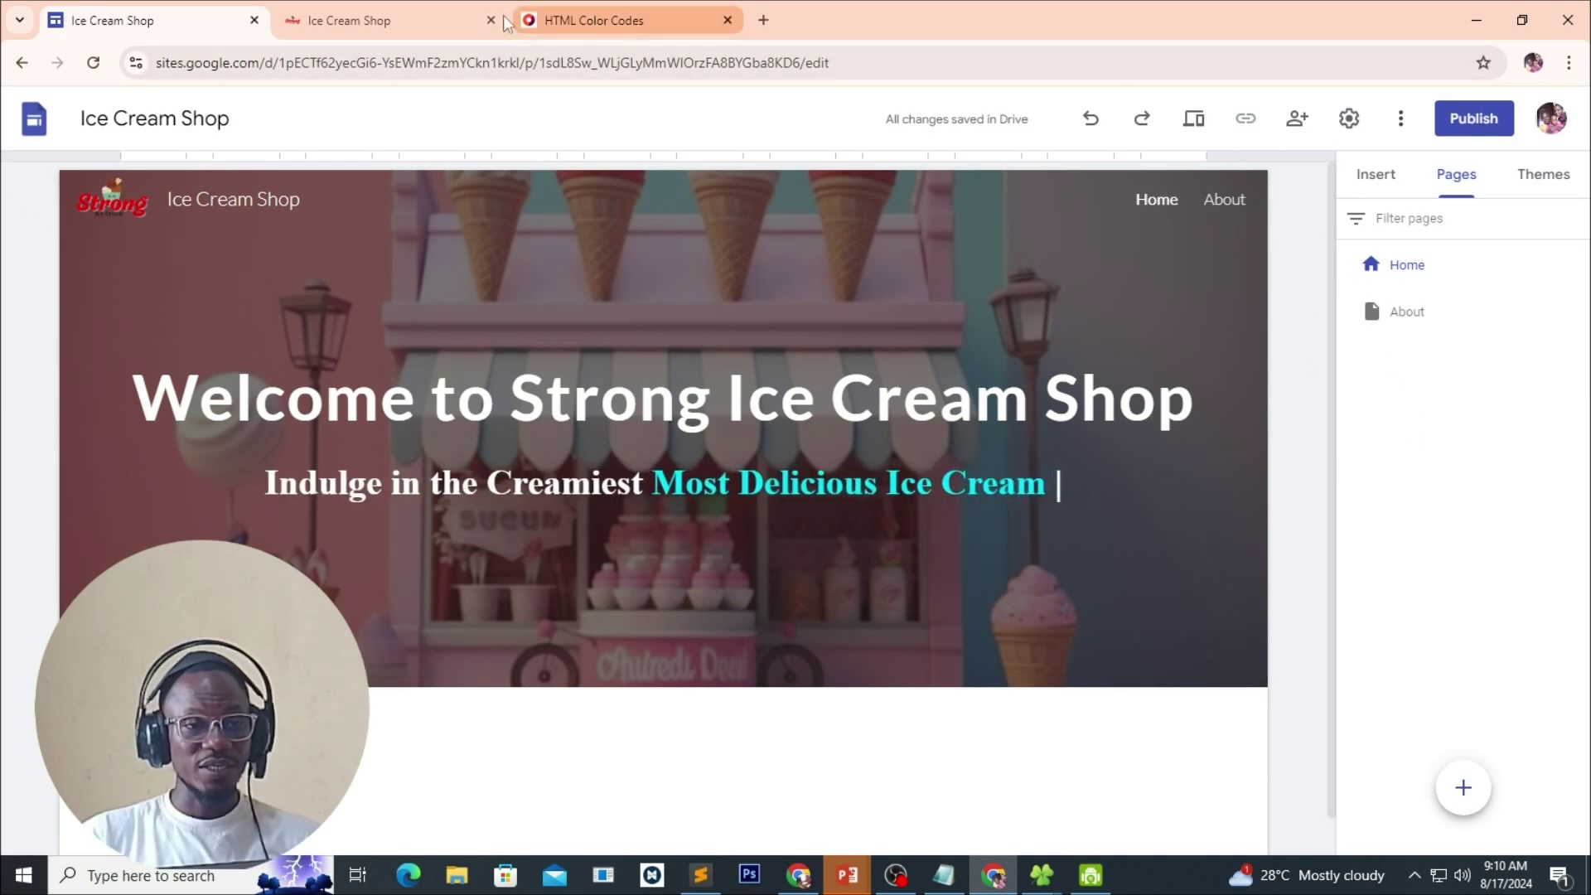
# Check the navigation entries on the published example site and add a new page named Services to the site being edited.
pyautogui.click(429, 20)
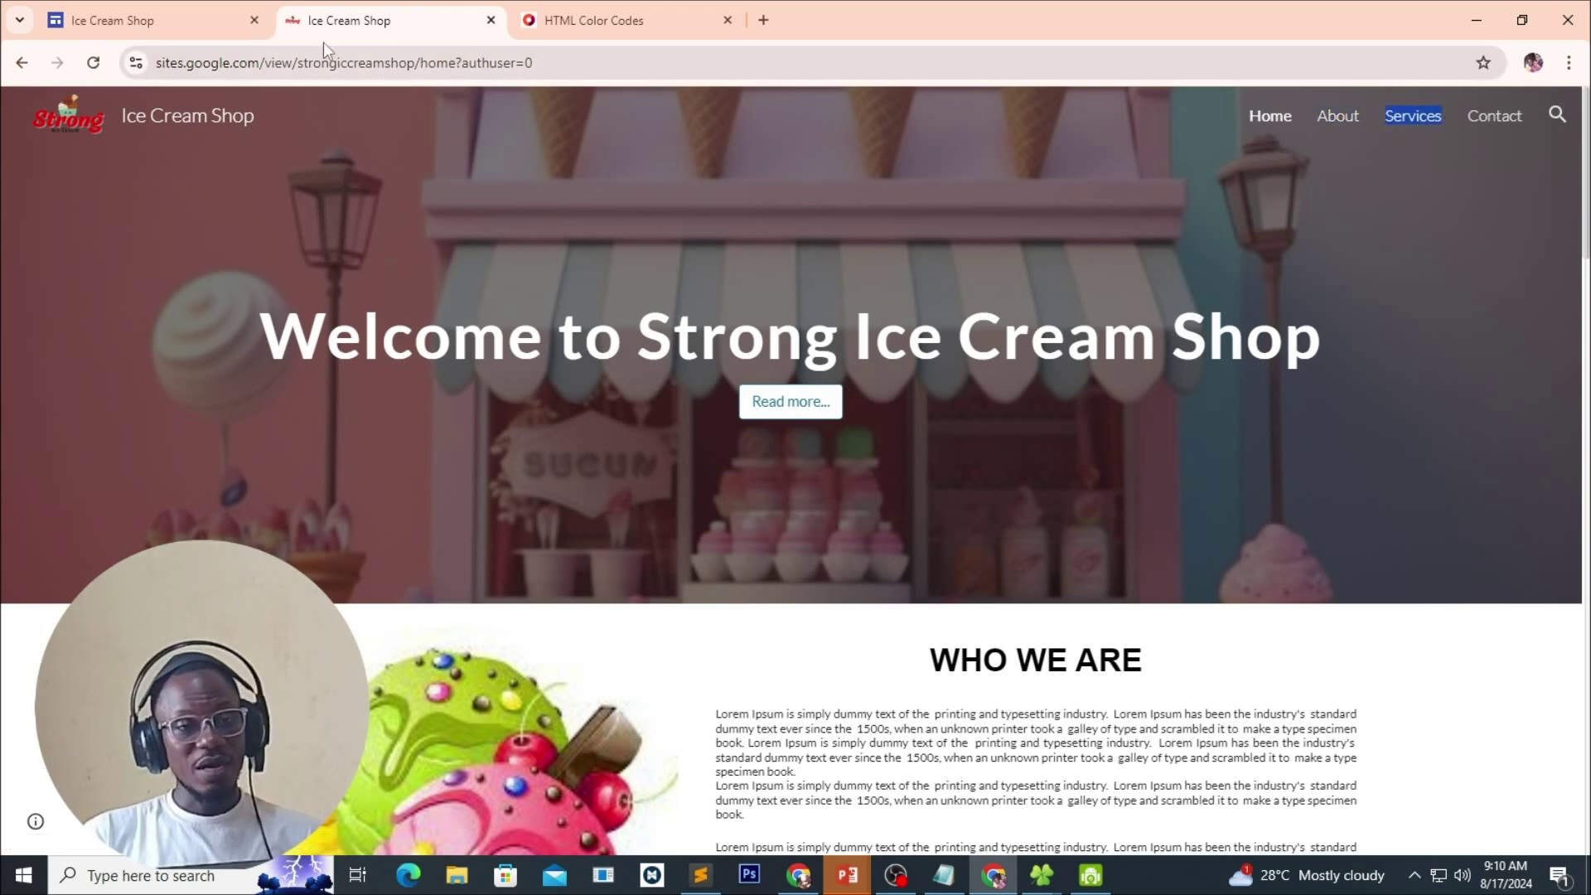
pyautogui.click(604, 18)
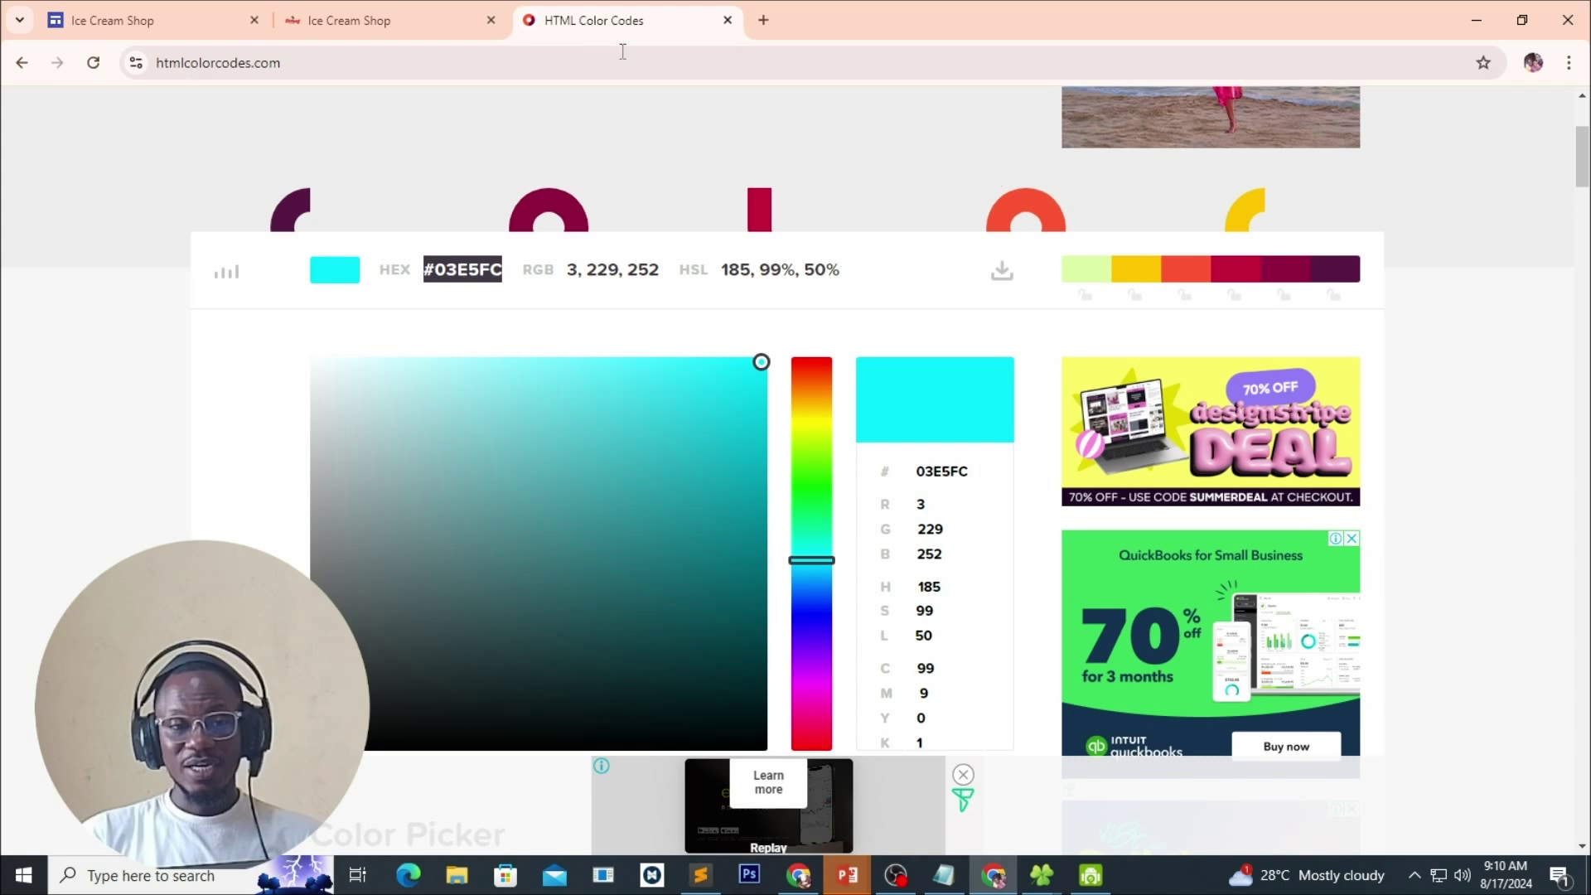
pyautogui.click(149, 23)
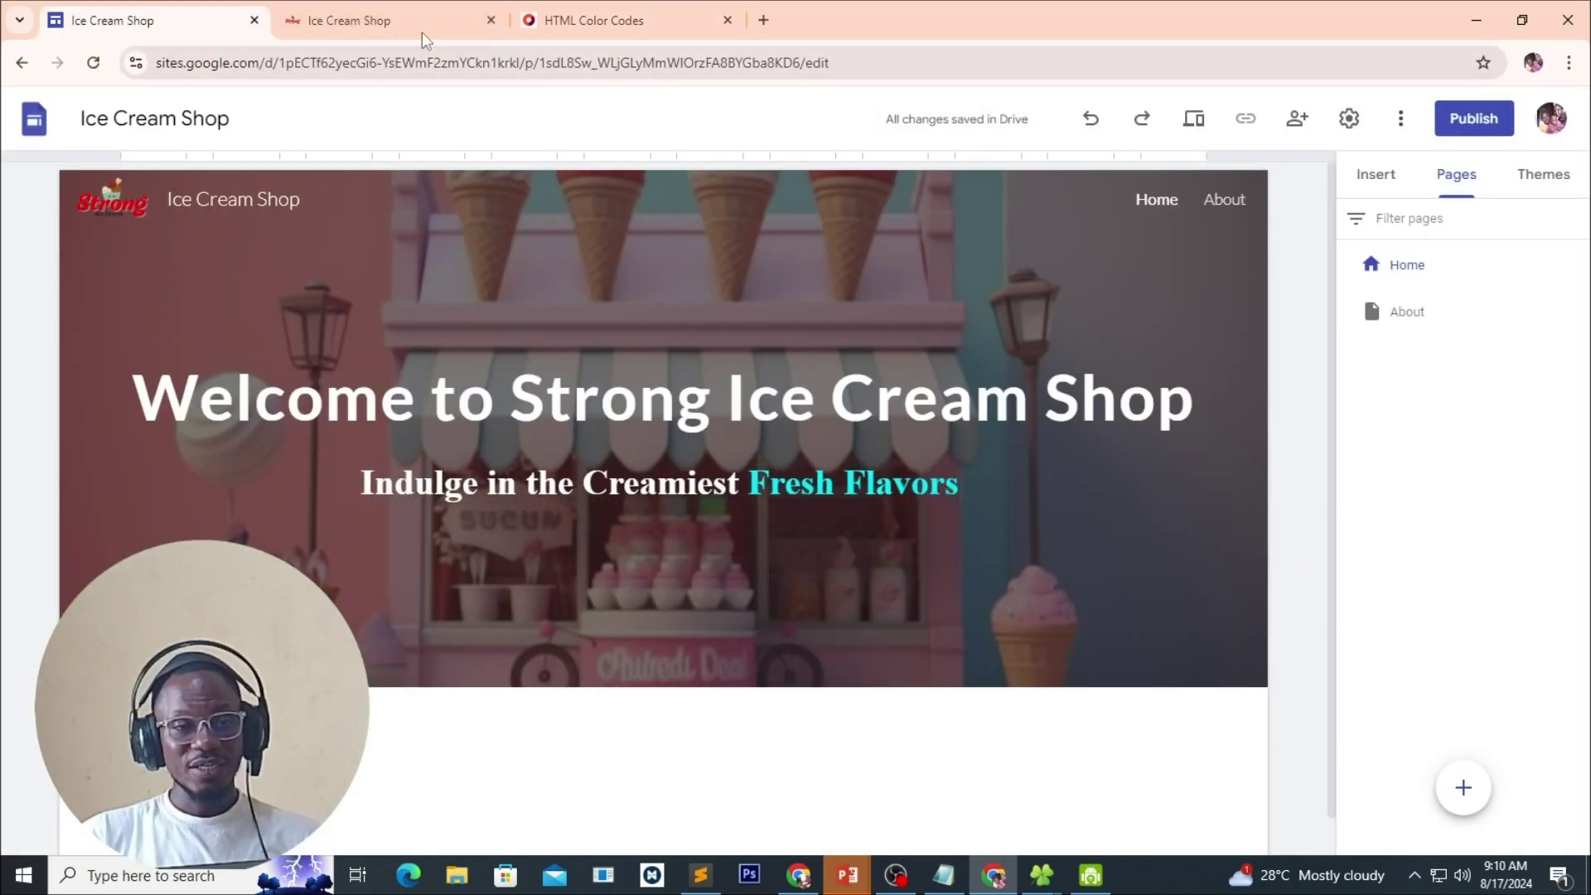
pyautogui.click(339, 15)
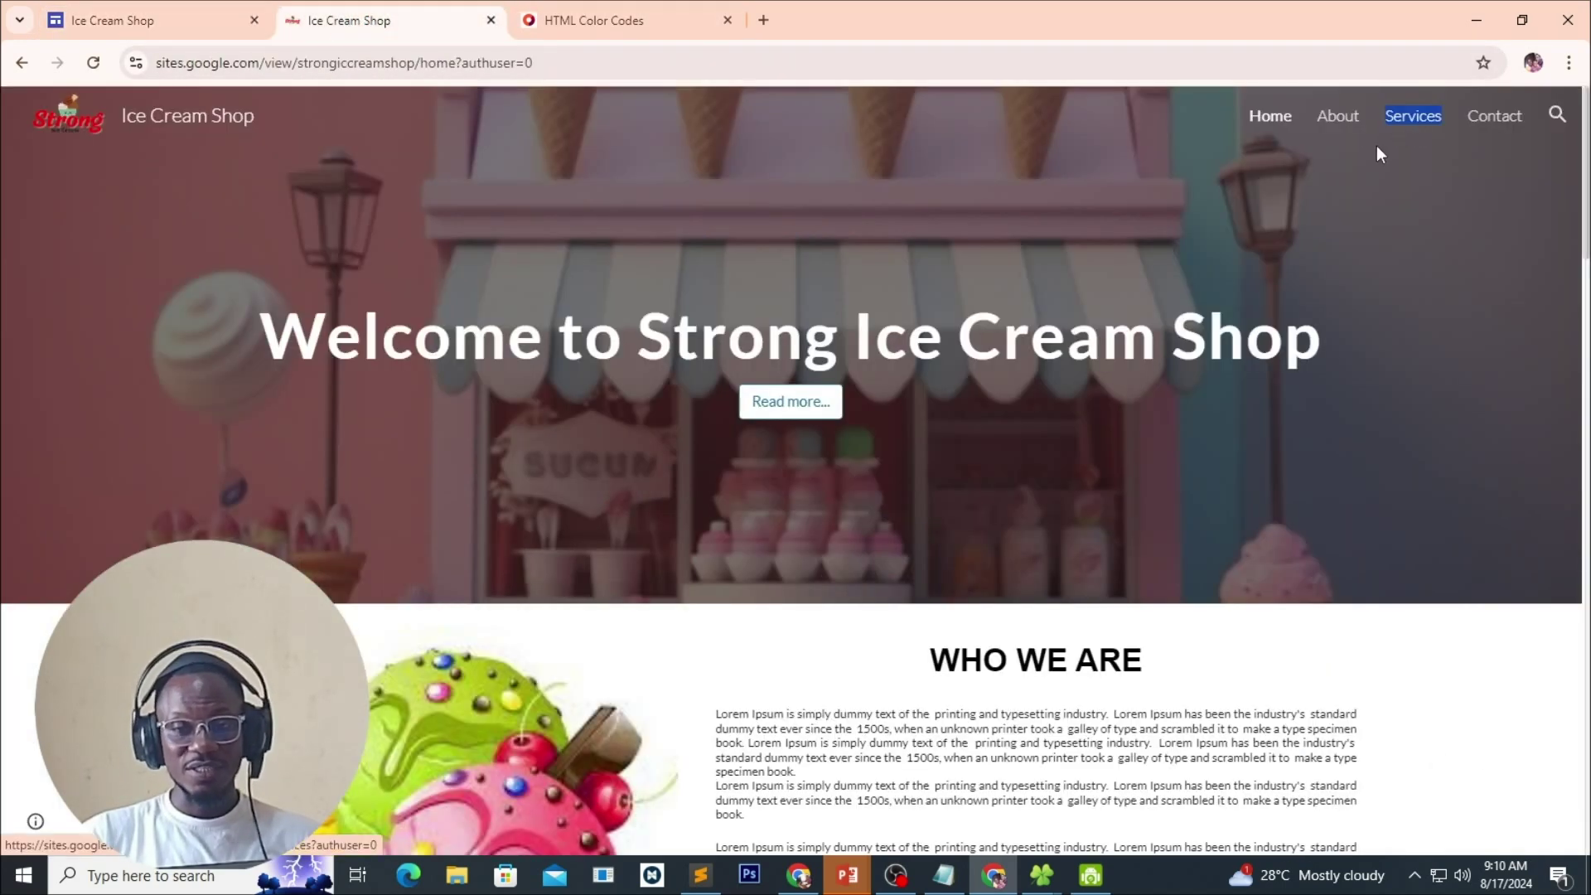
pyautogui.click(180, 20)
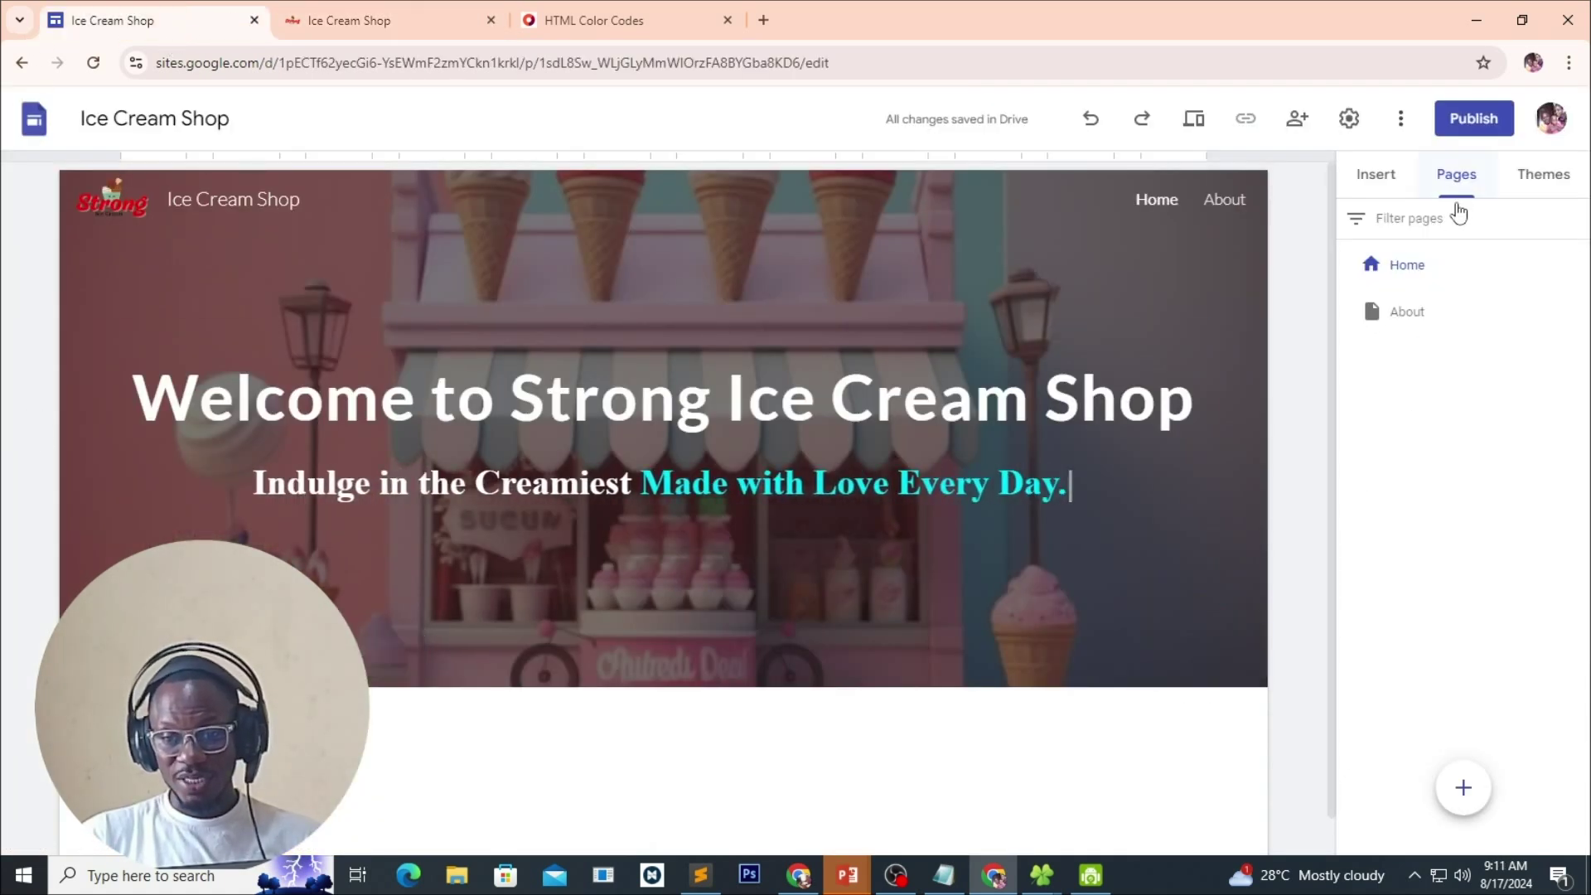
pyautogui.click(1467, 790)
pyautogui.click(1071, 363)
pyautogui.write('Services')
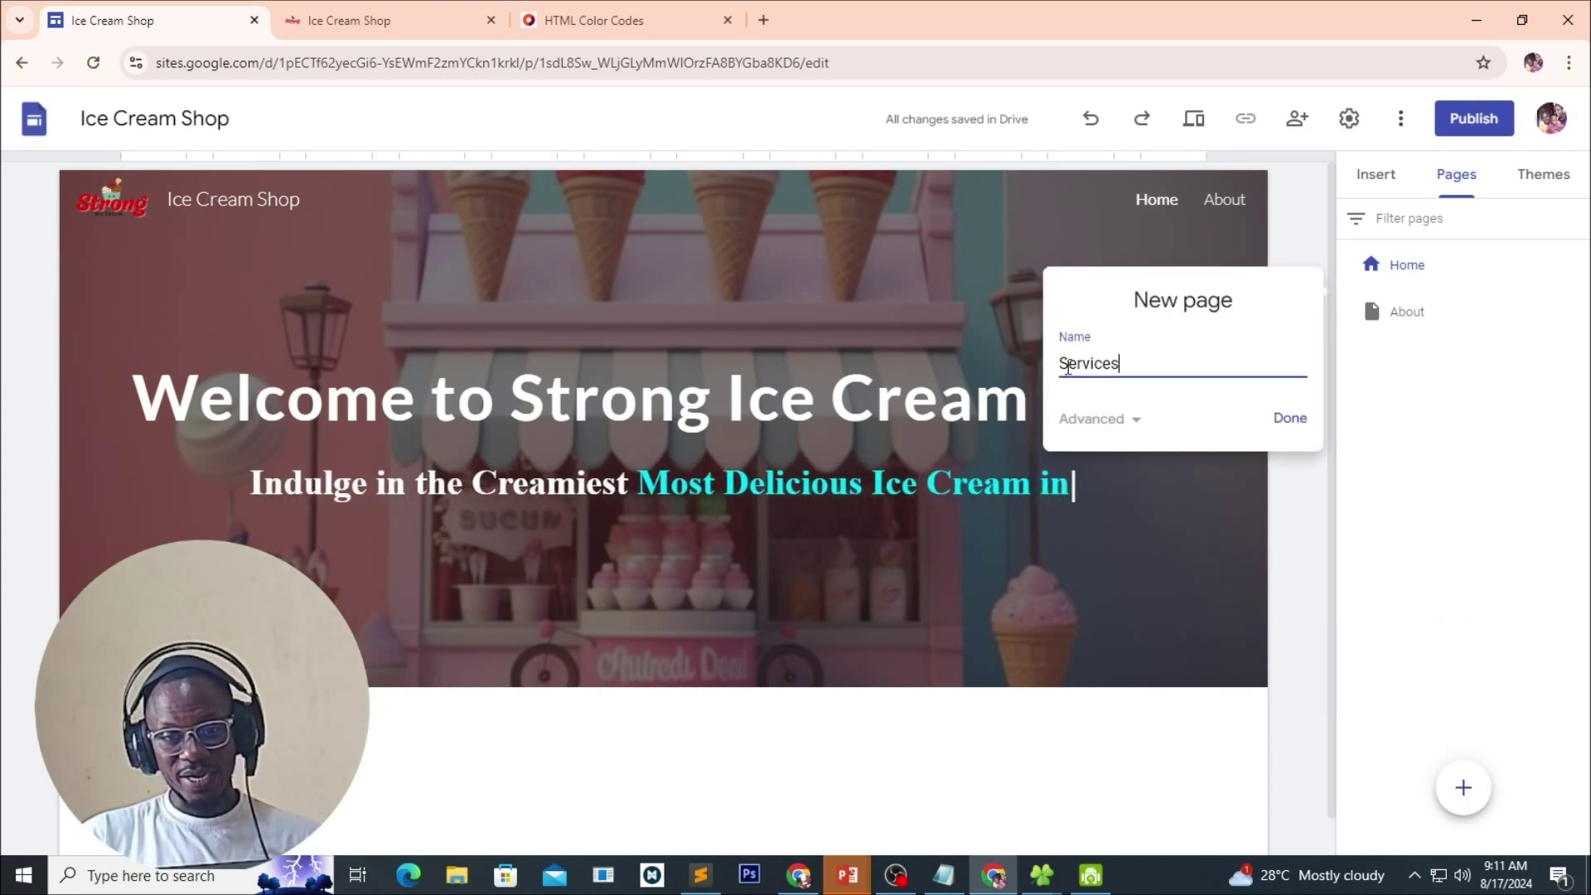
pyautogui.click(1291, 420)
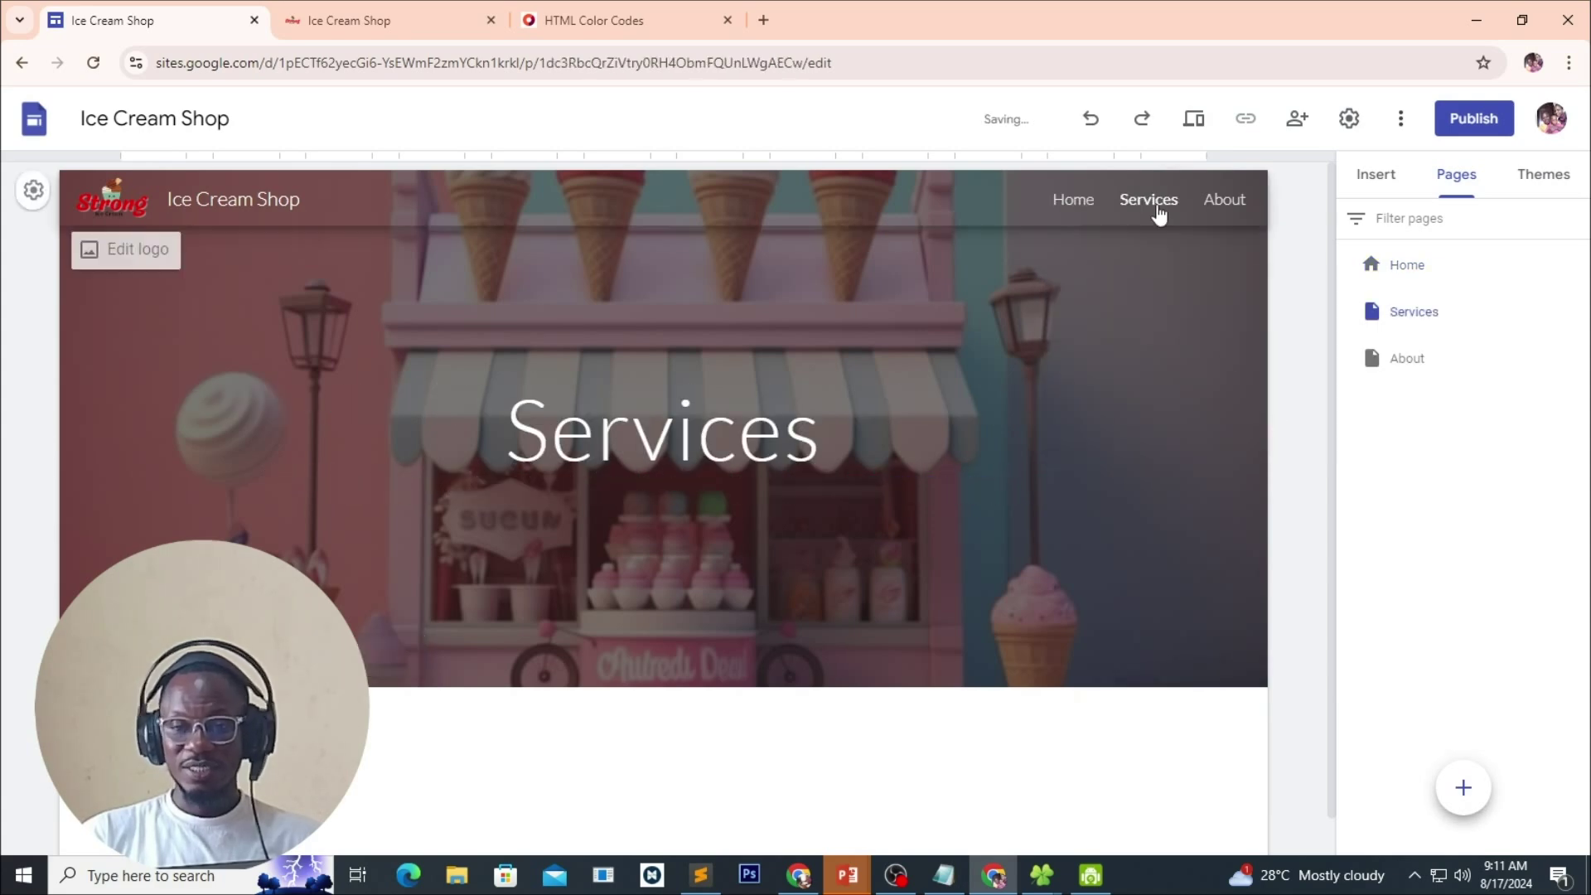
# Check the last navigation entry on the published example site and add a matching new page named Contact.
pyautogui.click(380, 20)
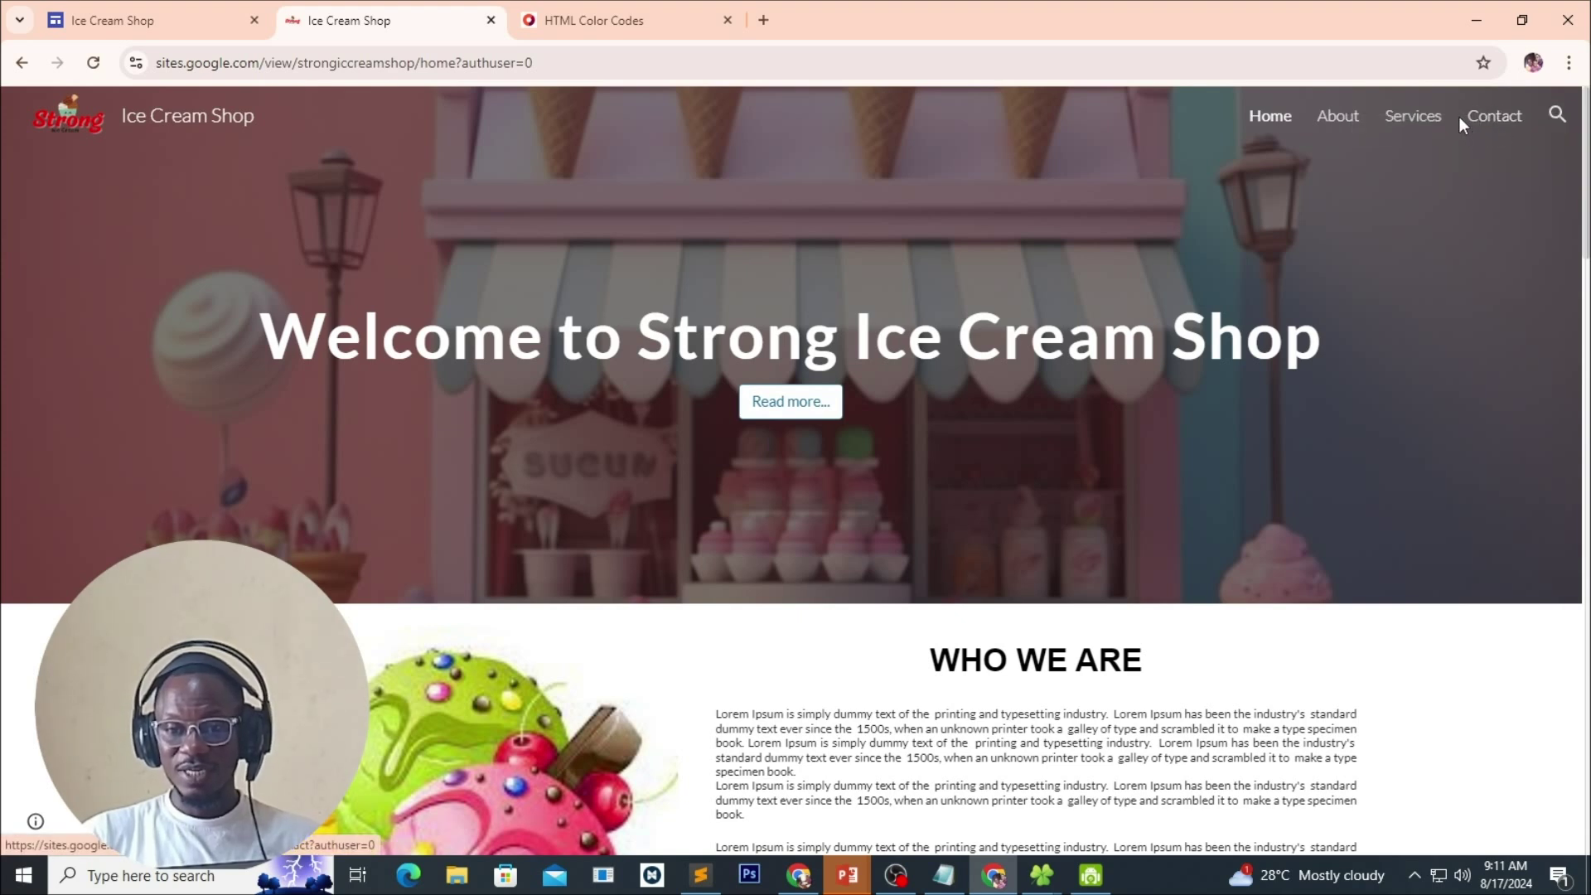
pyautogui.moveTo(1464, 116); pyautogui.dragTo(1525, 117)
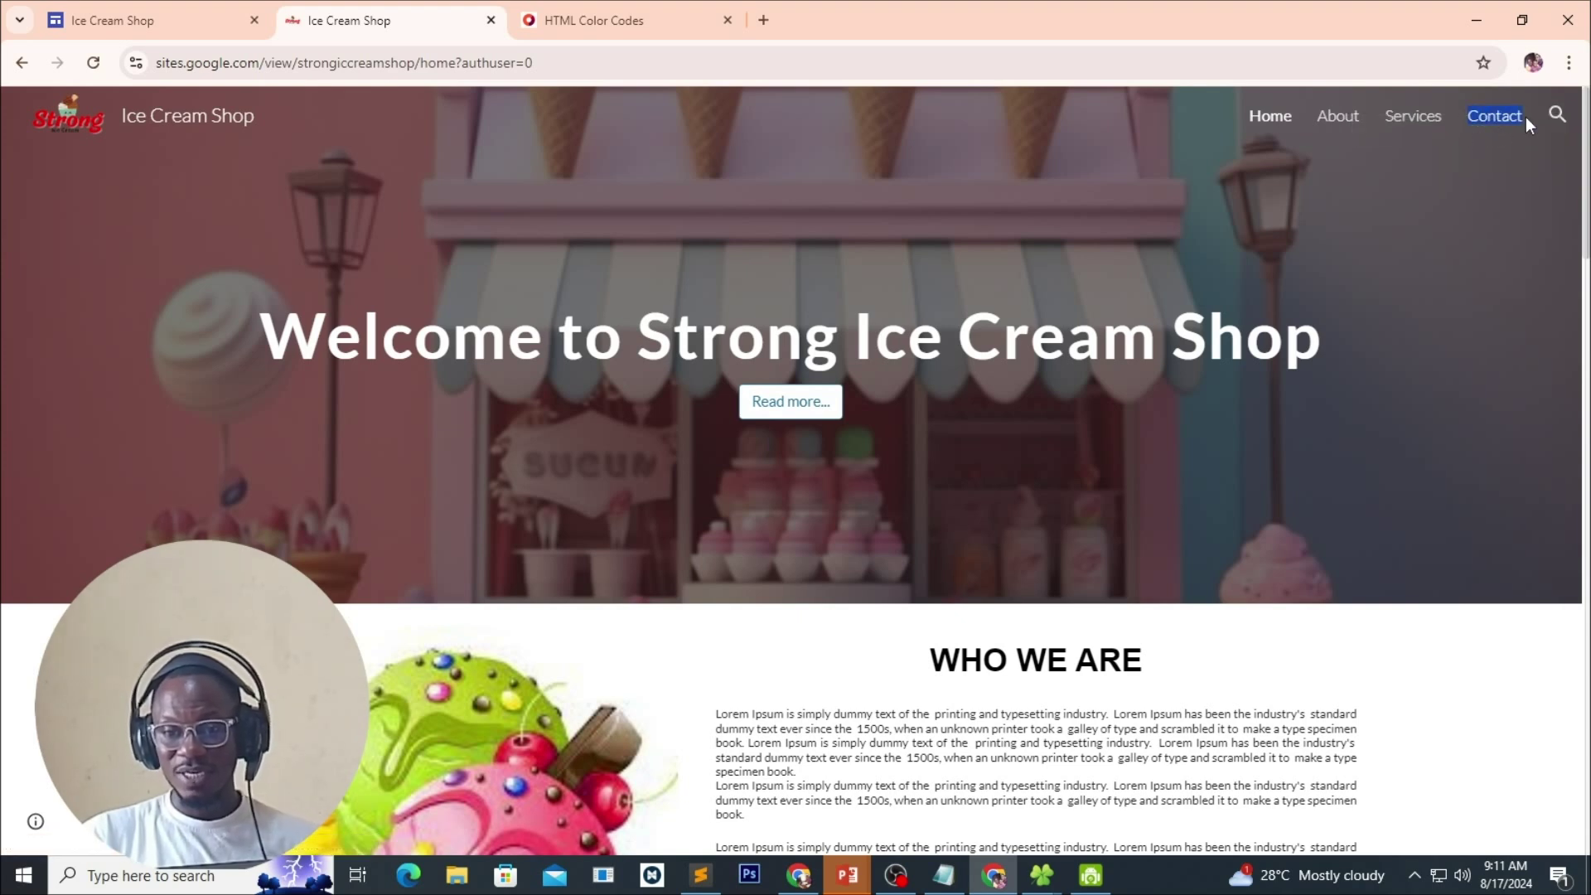
pyautogui.click(1414, 189)
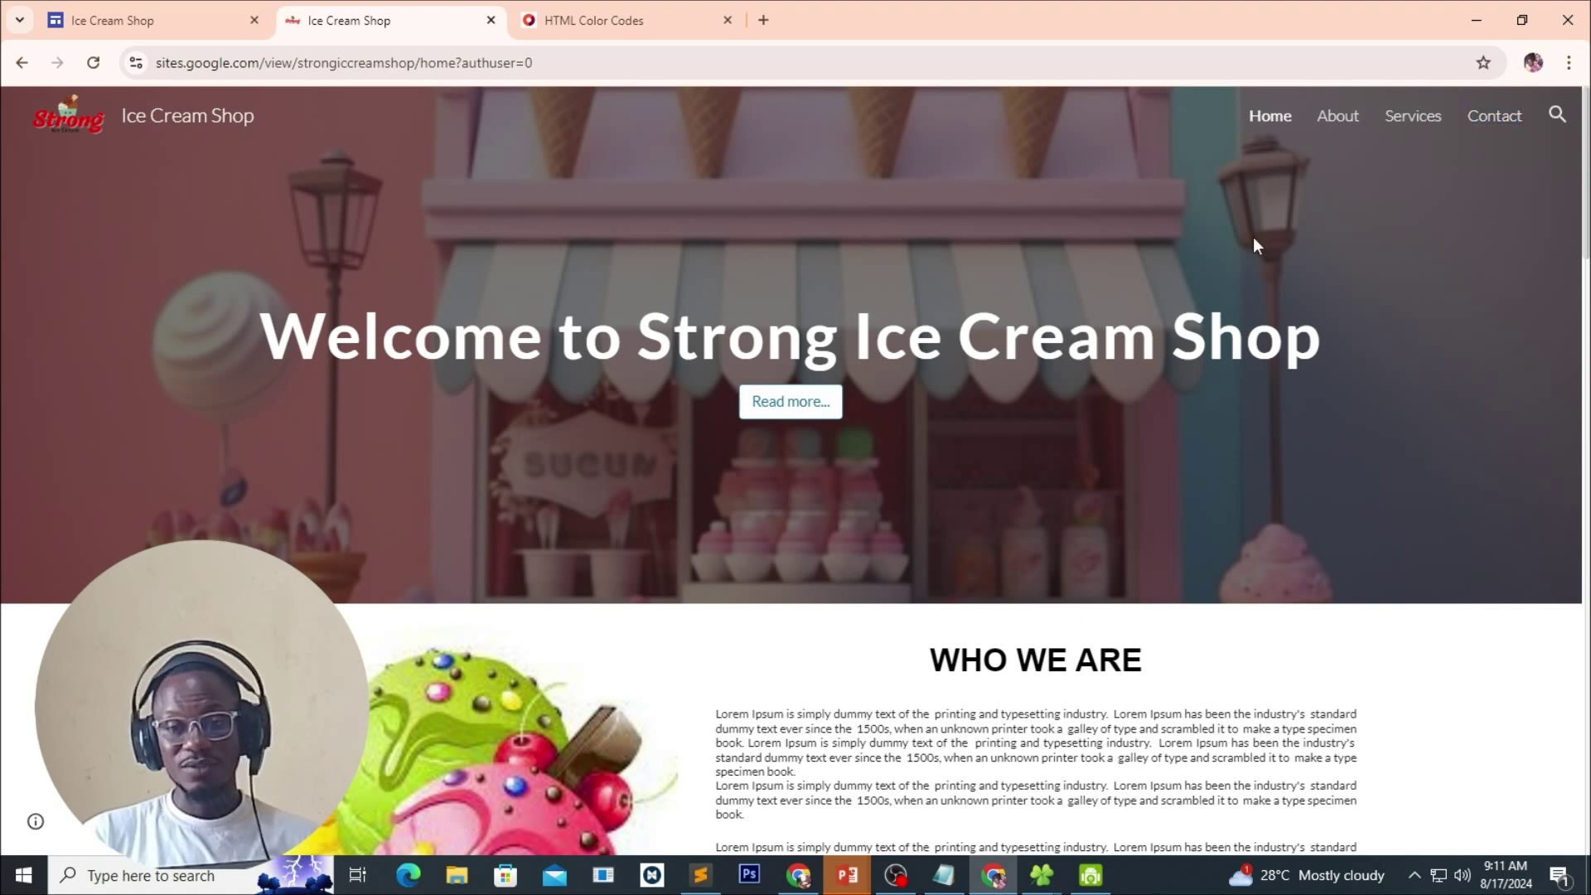
pyautogui.click(233, 32)
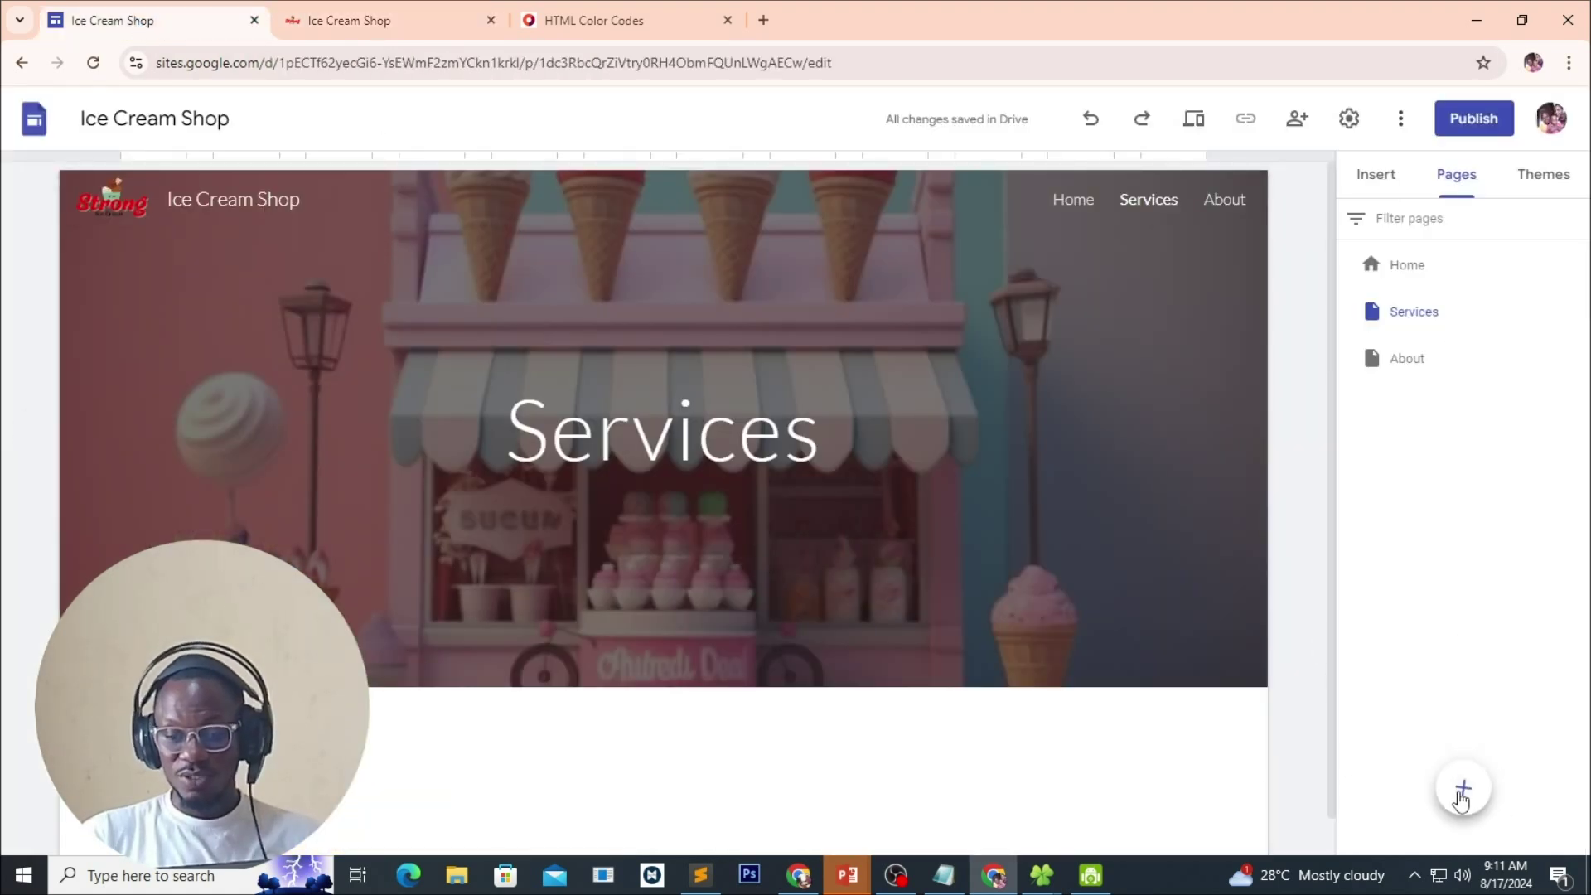
pyautogui.click(1466, 789)
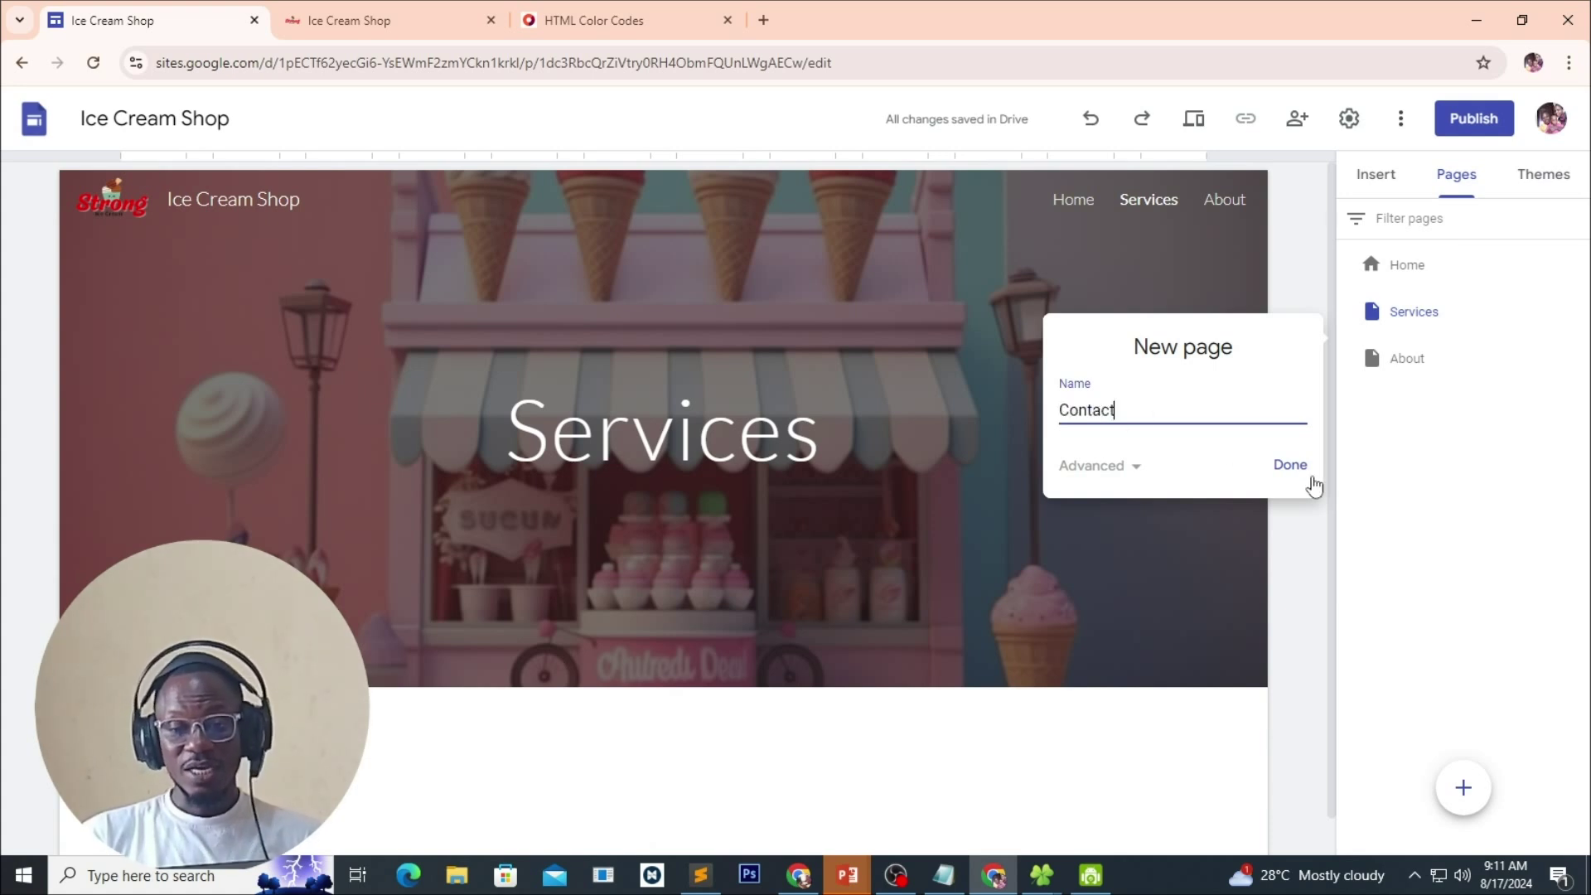
pyautogui.click(1291, 466)
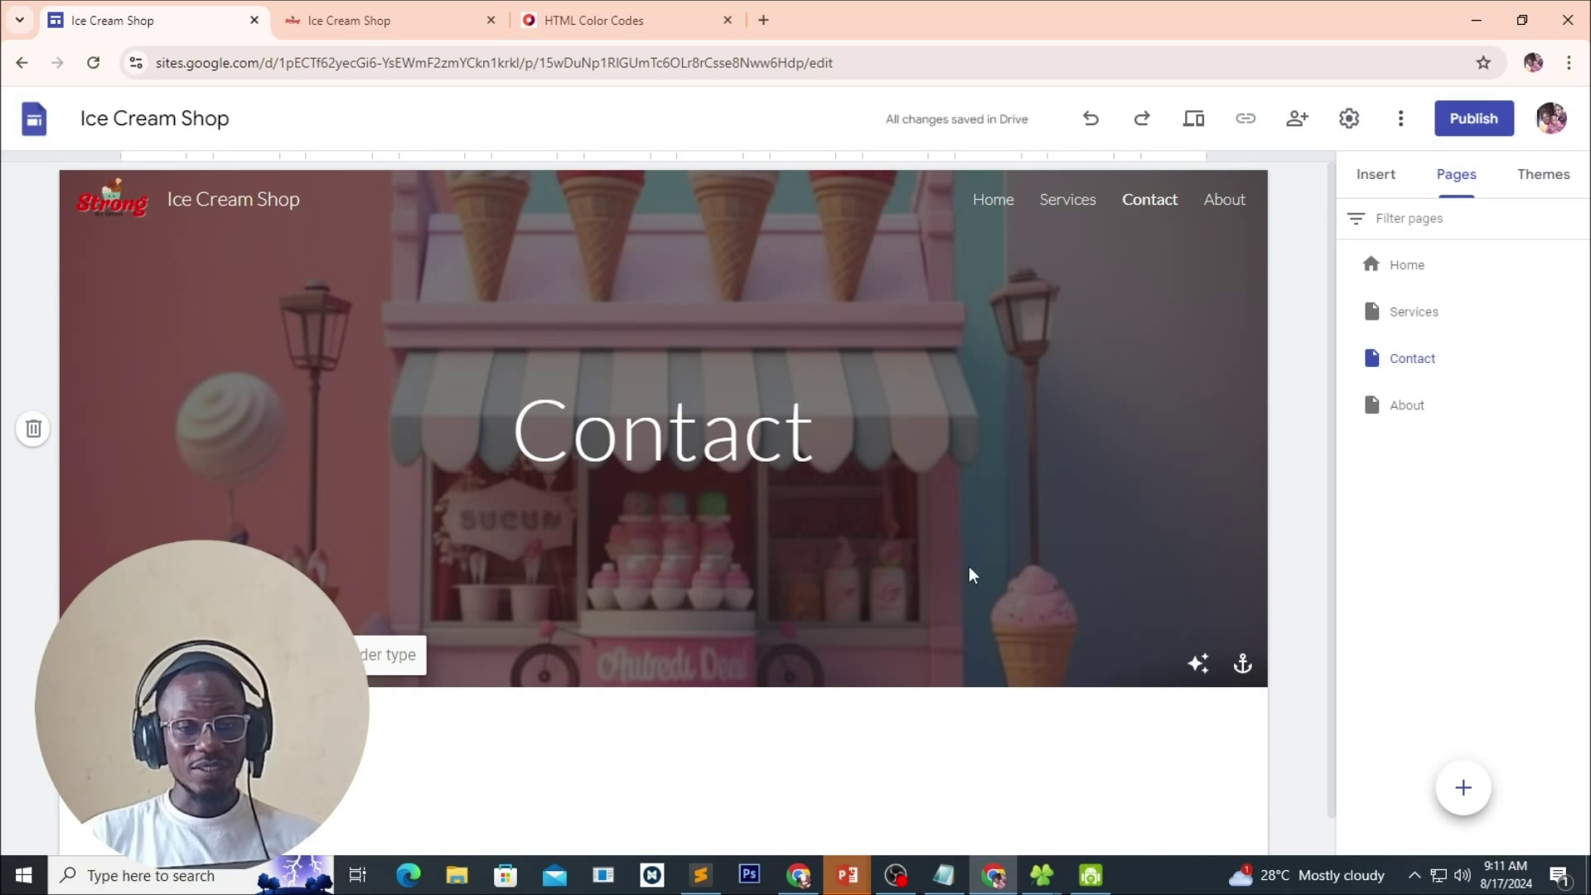
# View the Home, Services, Contact and About pages in turn and move About directly below Home in the page order.
pyautogui.click(986, 198)
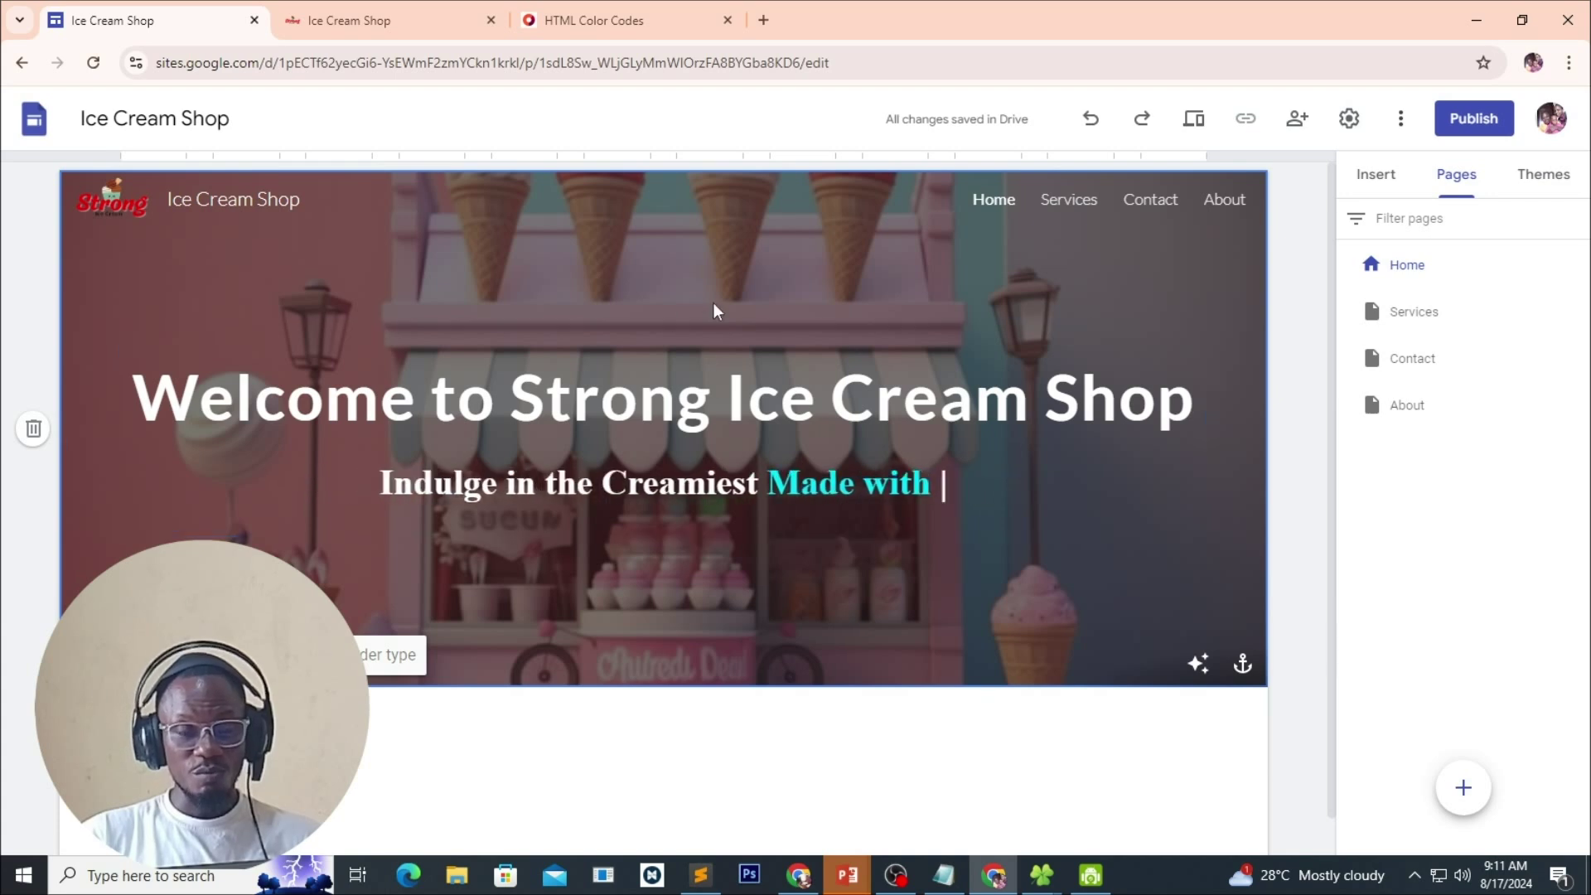
pyautogui.click(1074, 204)
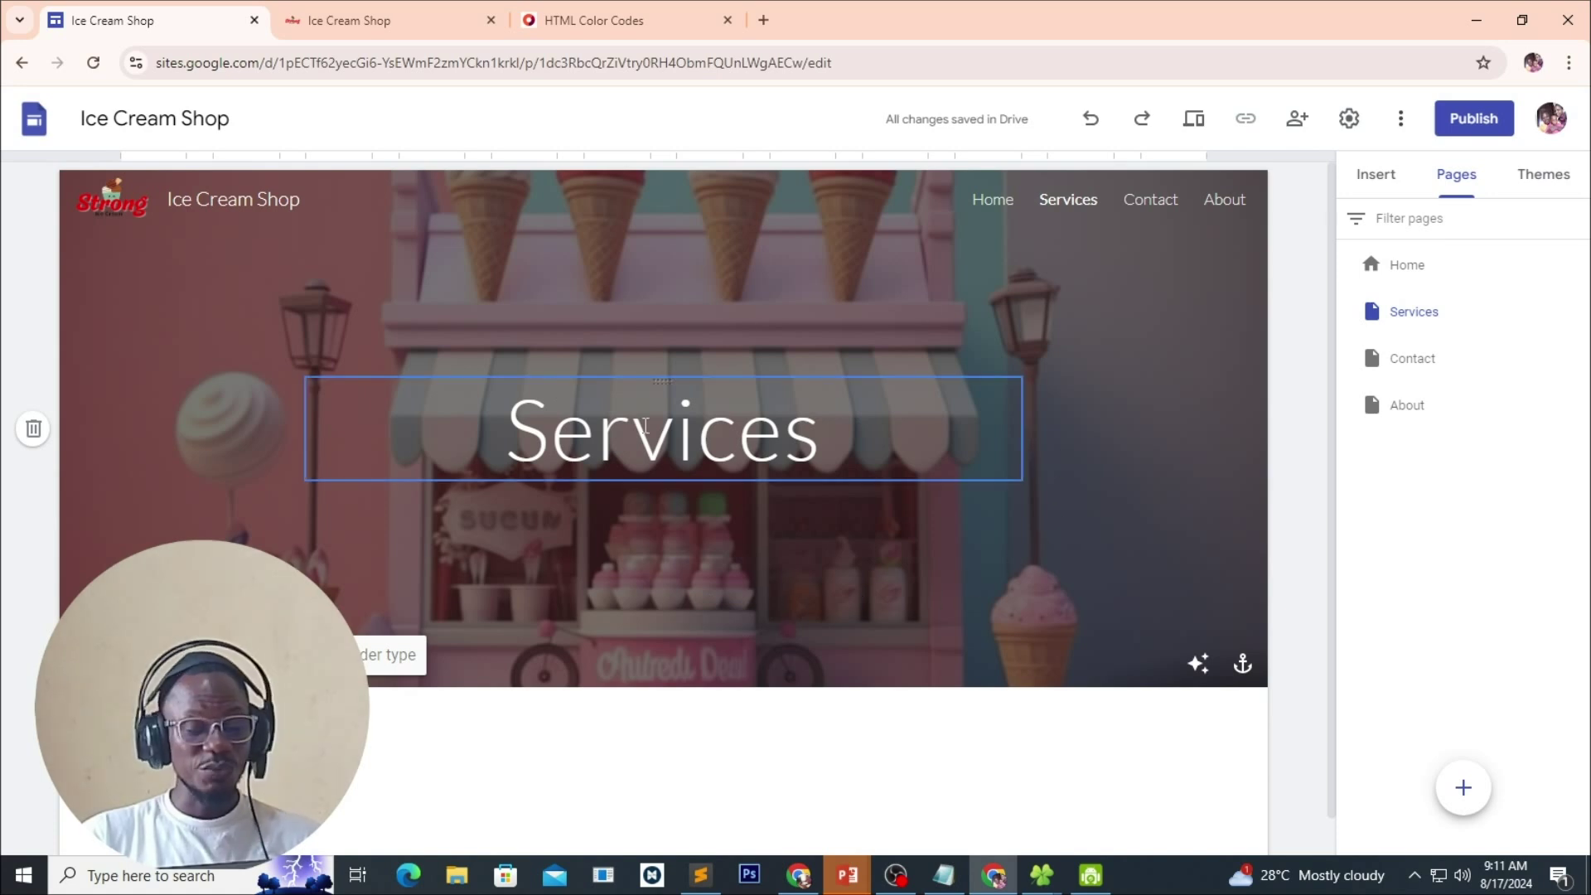
pyautogui.click(1148, 205)
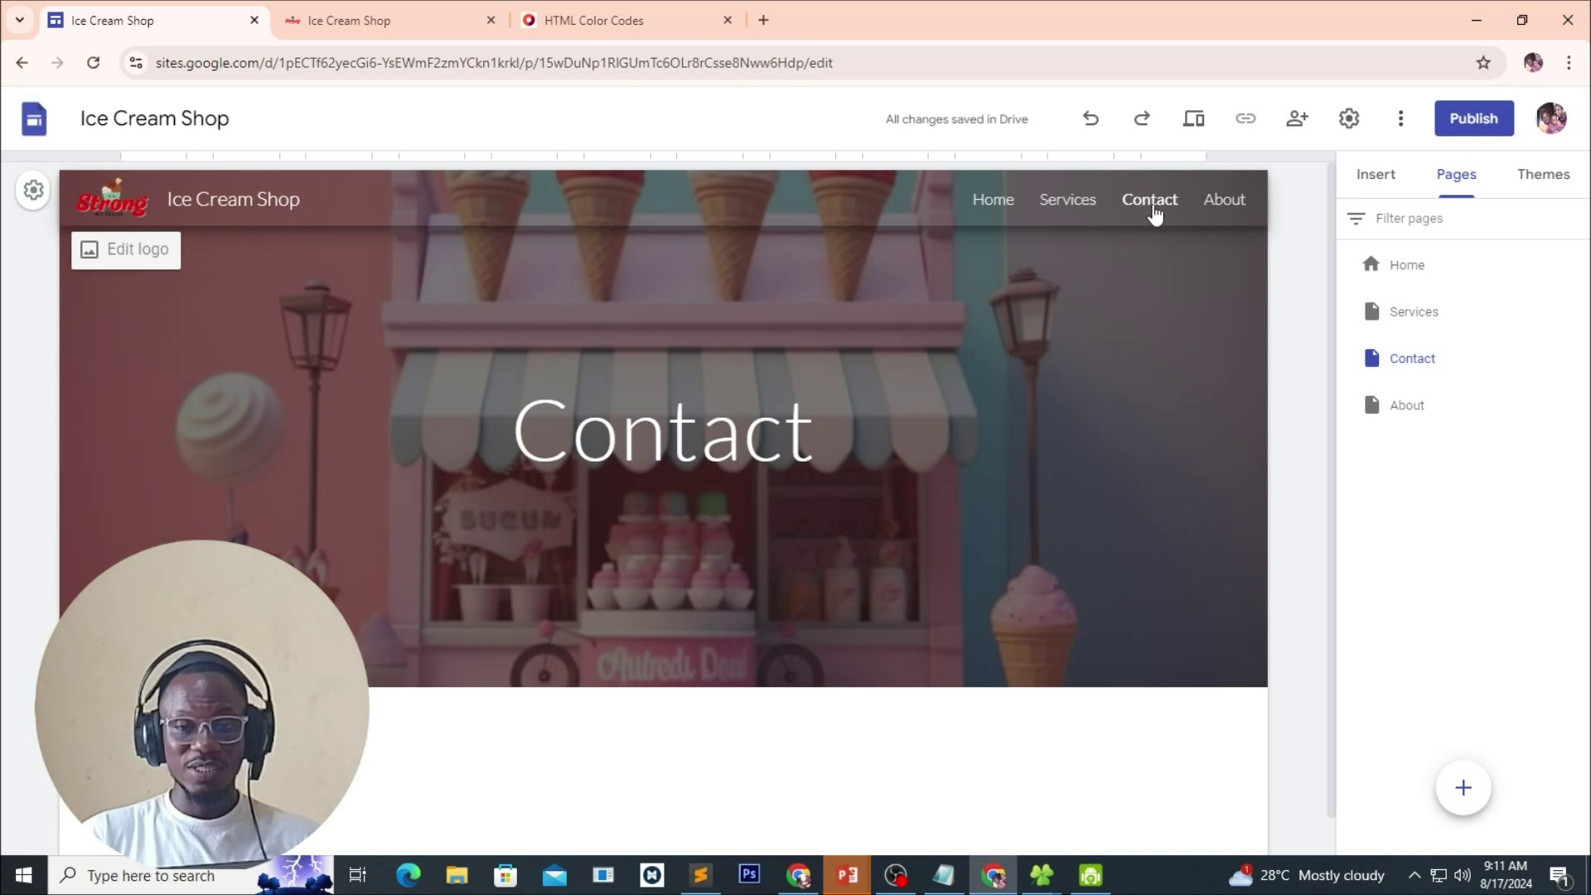
pyautogui.click(1225, 202)
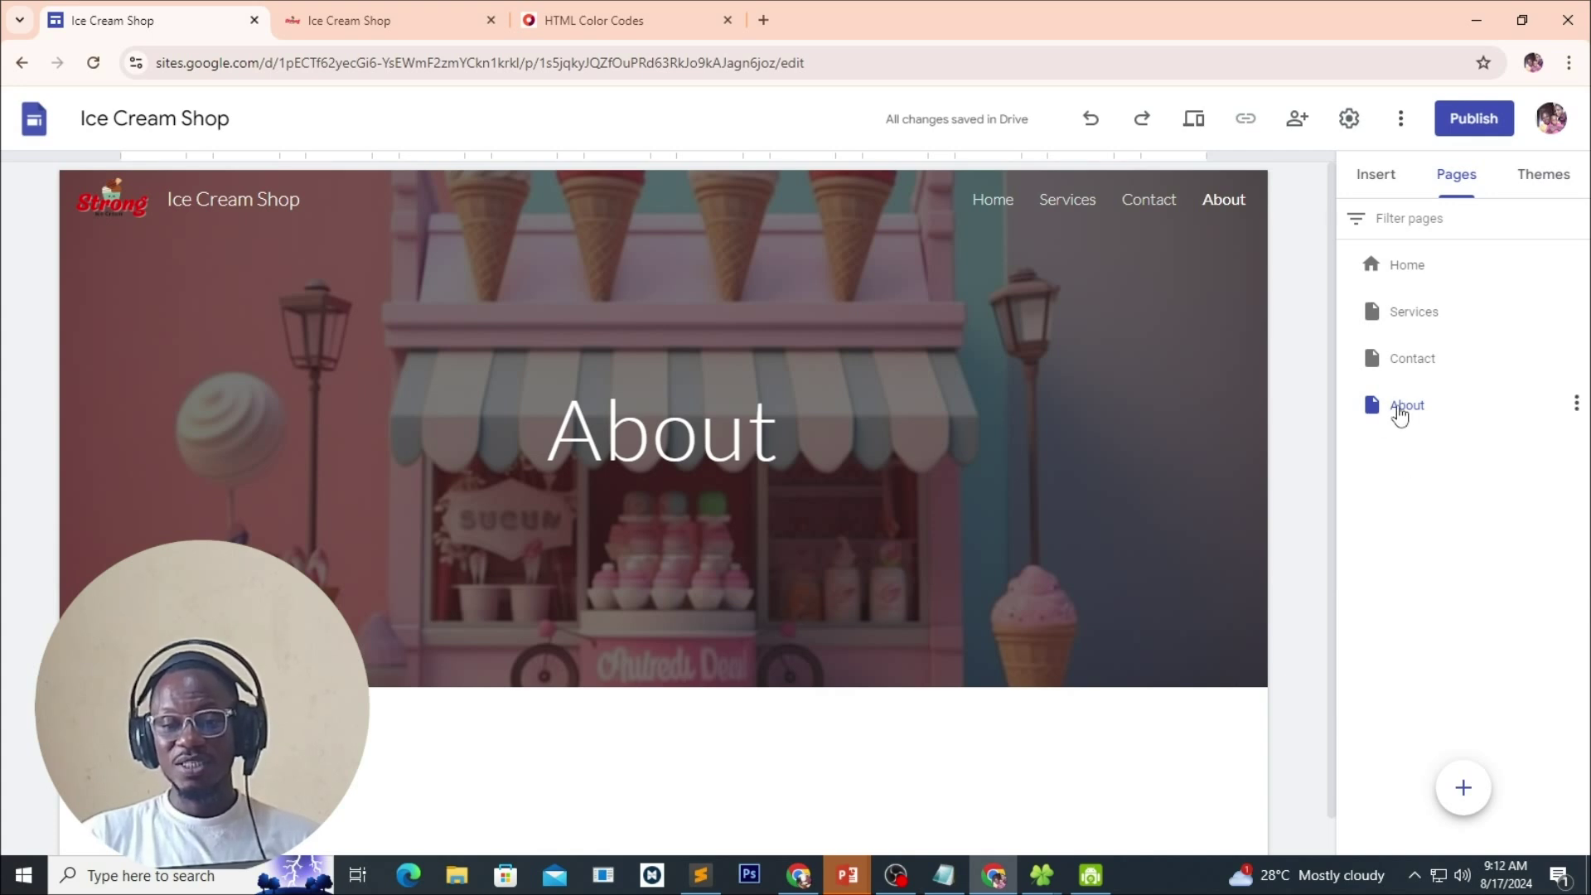
pyautogui.moveTo(1400, 414); pyautogui.dragTo(1402, 308)
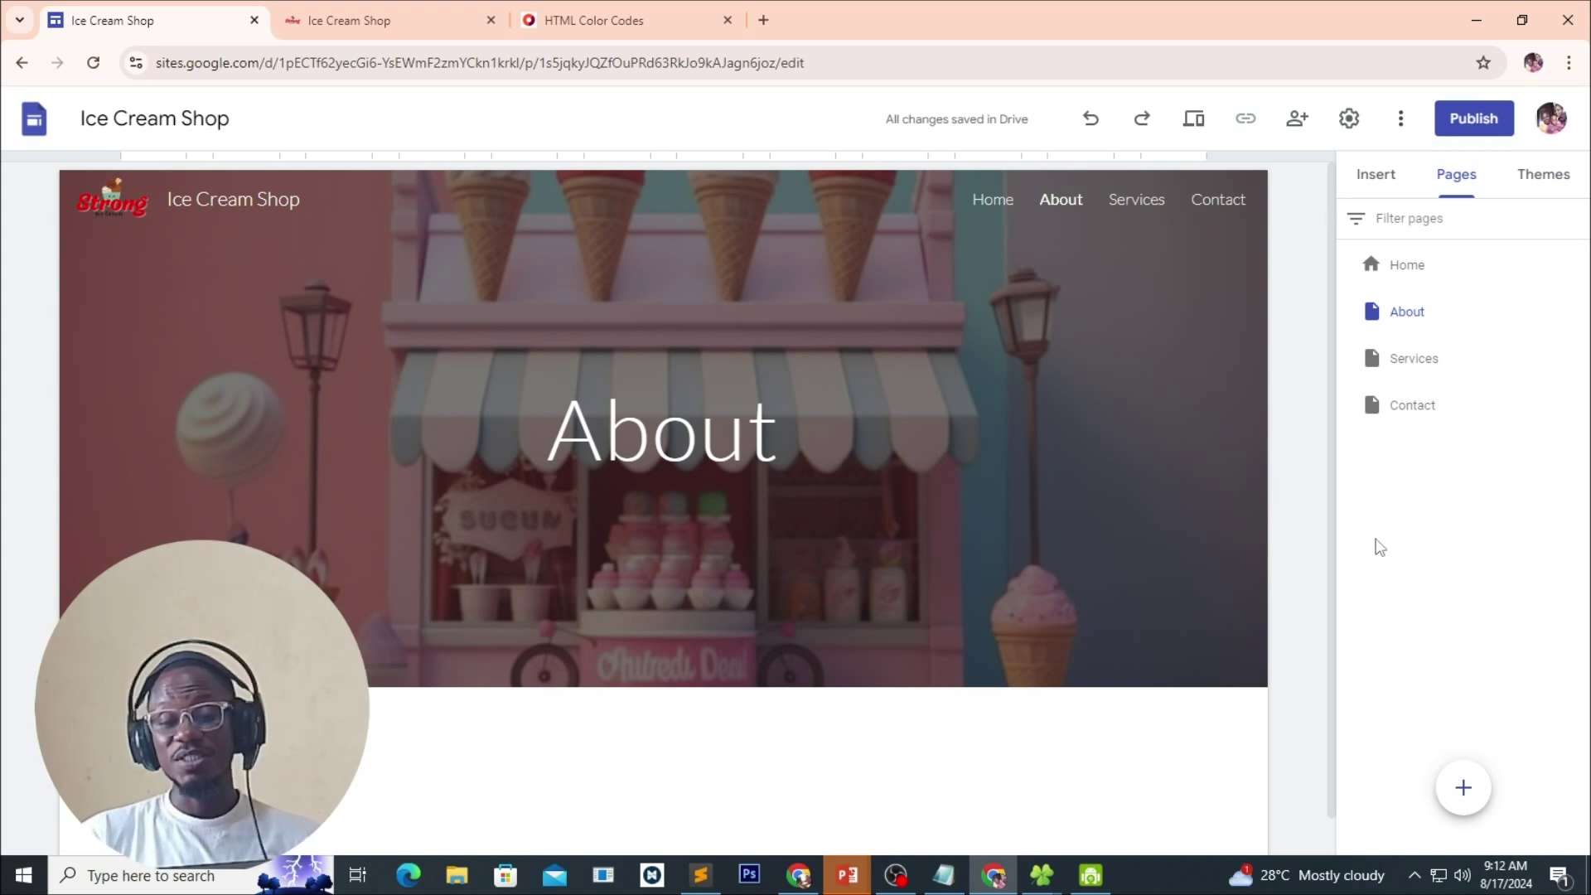
pyautogui.moveTo(1459, 808)
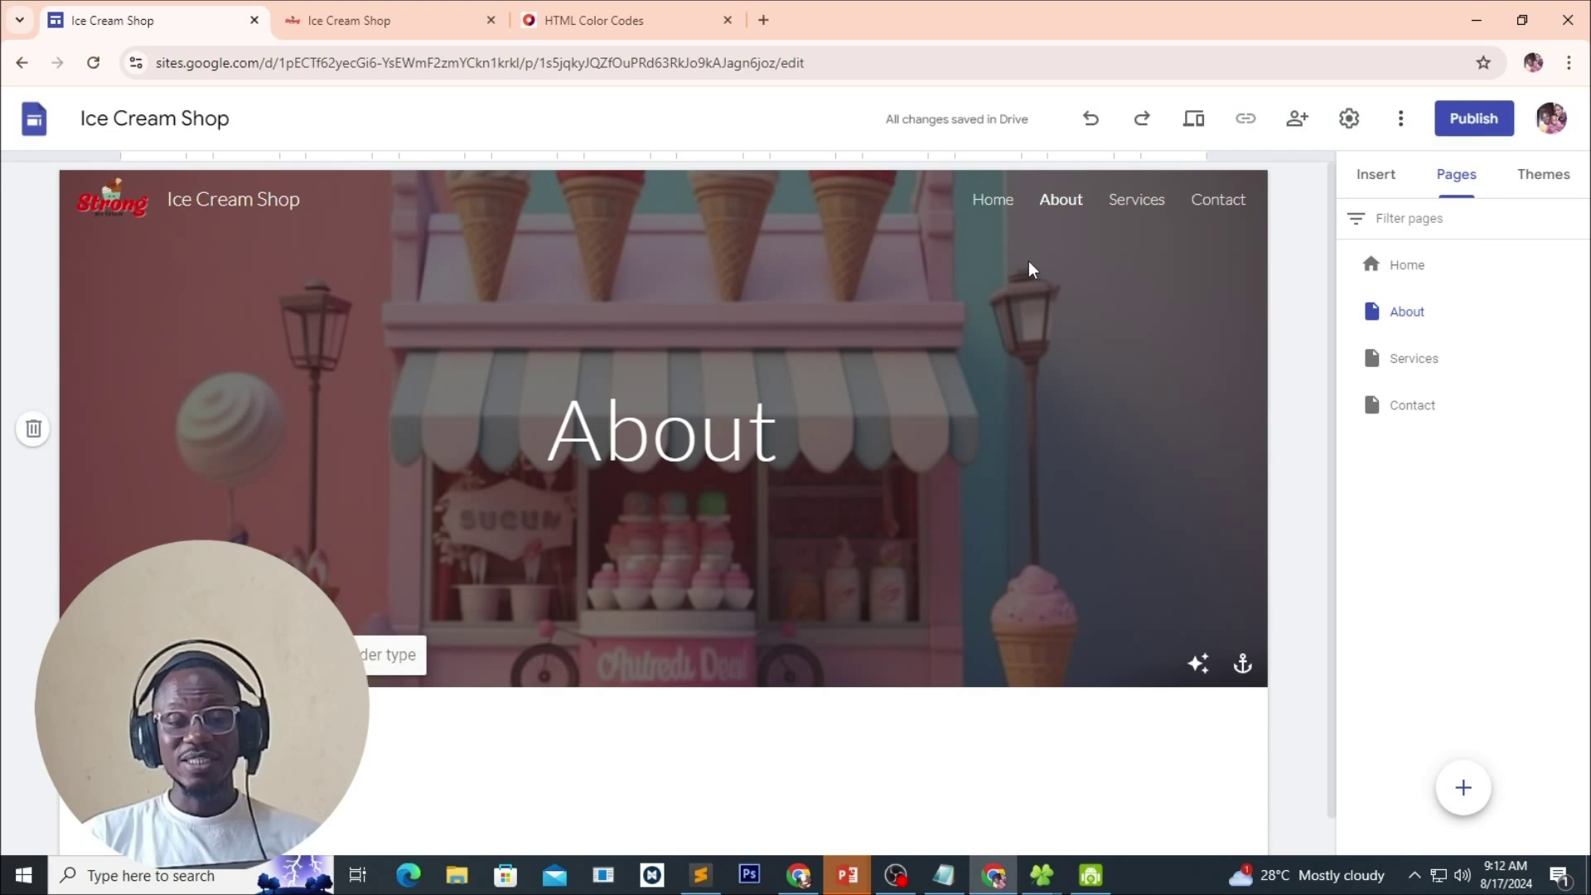
# Replace the About page's header image with the dark ice cream sundae picture from the imgs folder.
pyautogui.click(994, 200)
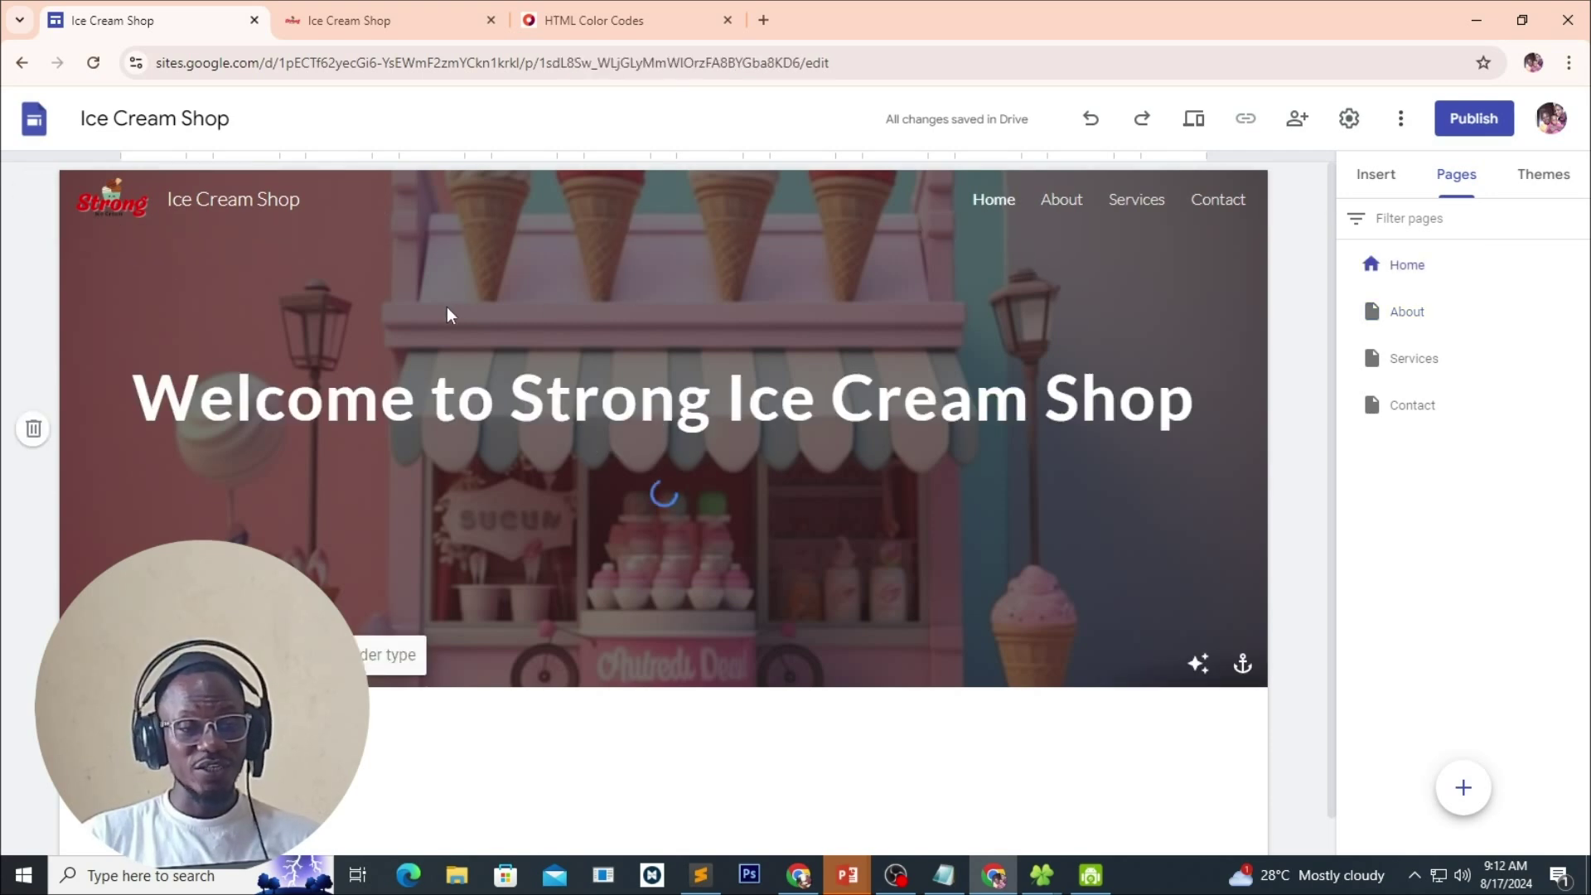
pyautogui.click(1061, 200)
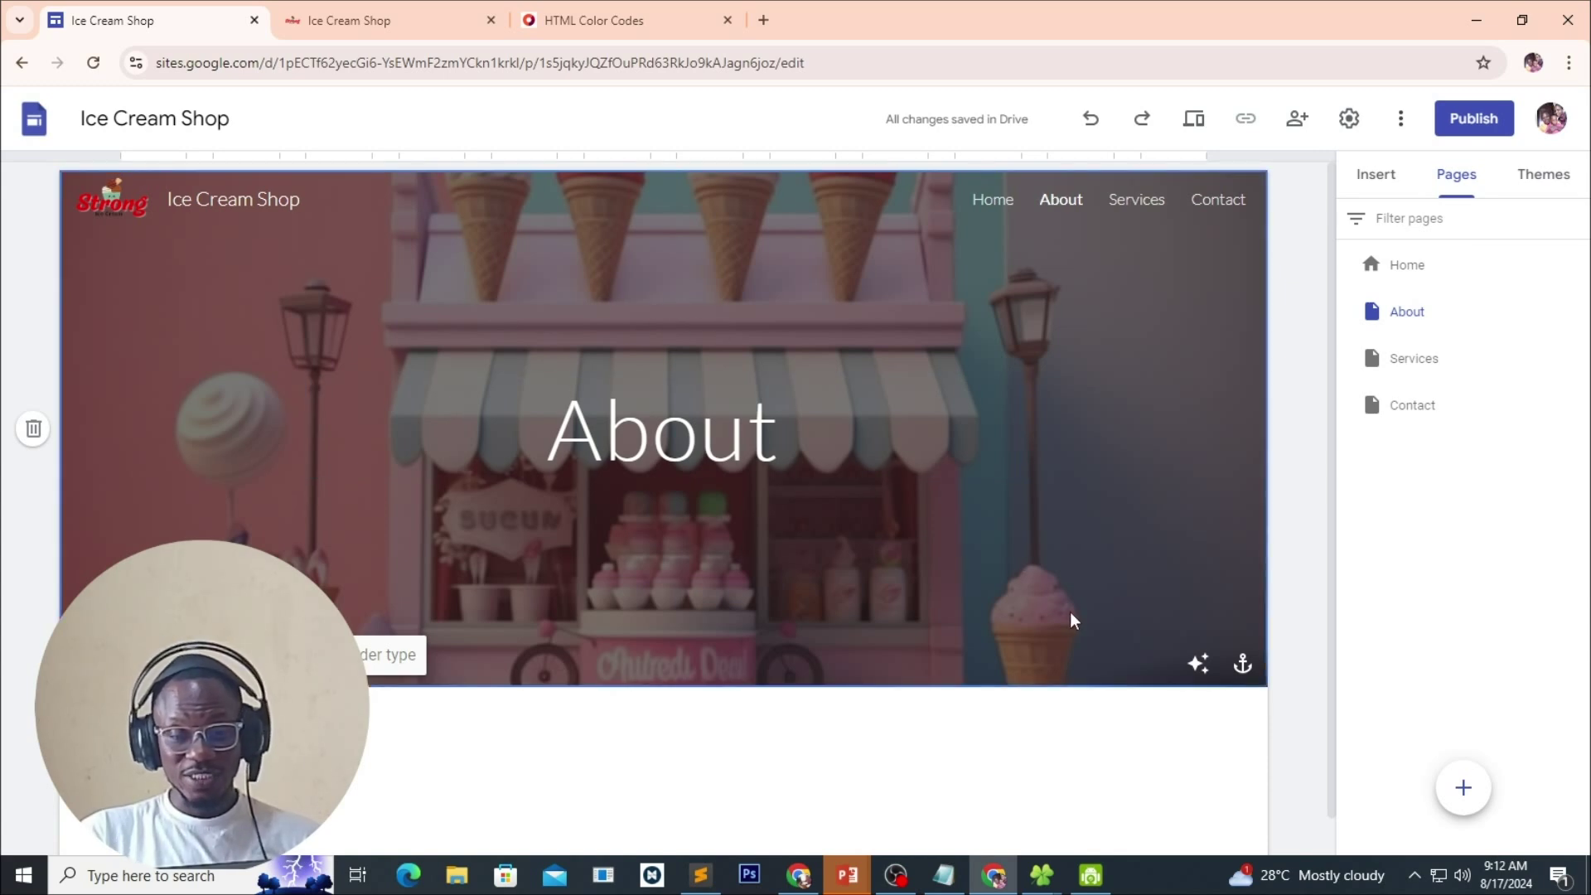
pyautogui.doubleClick(1092, 614)
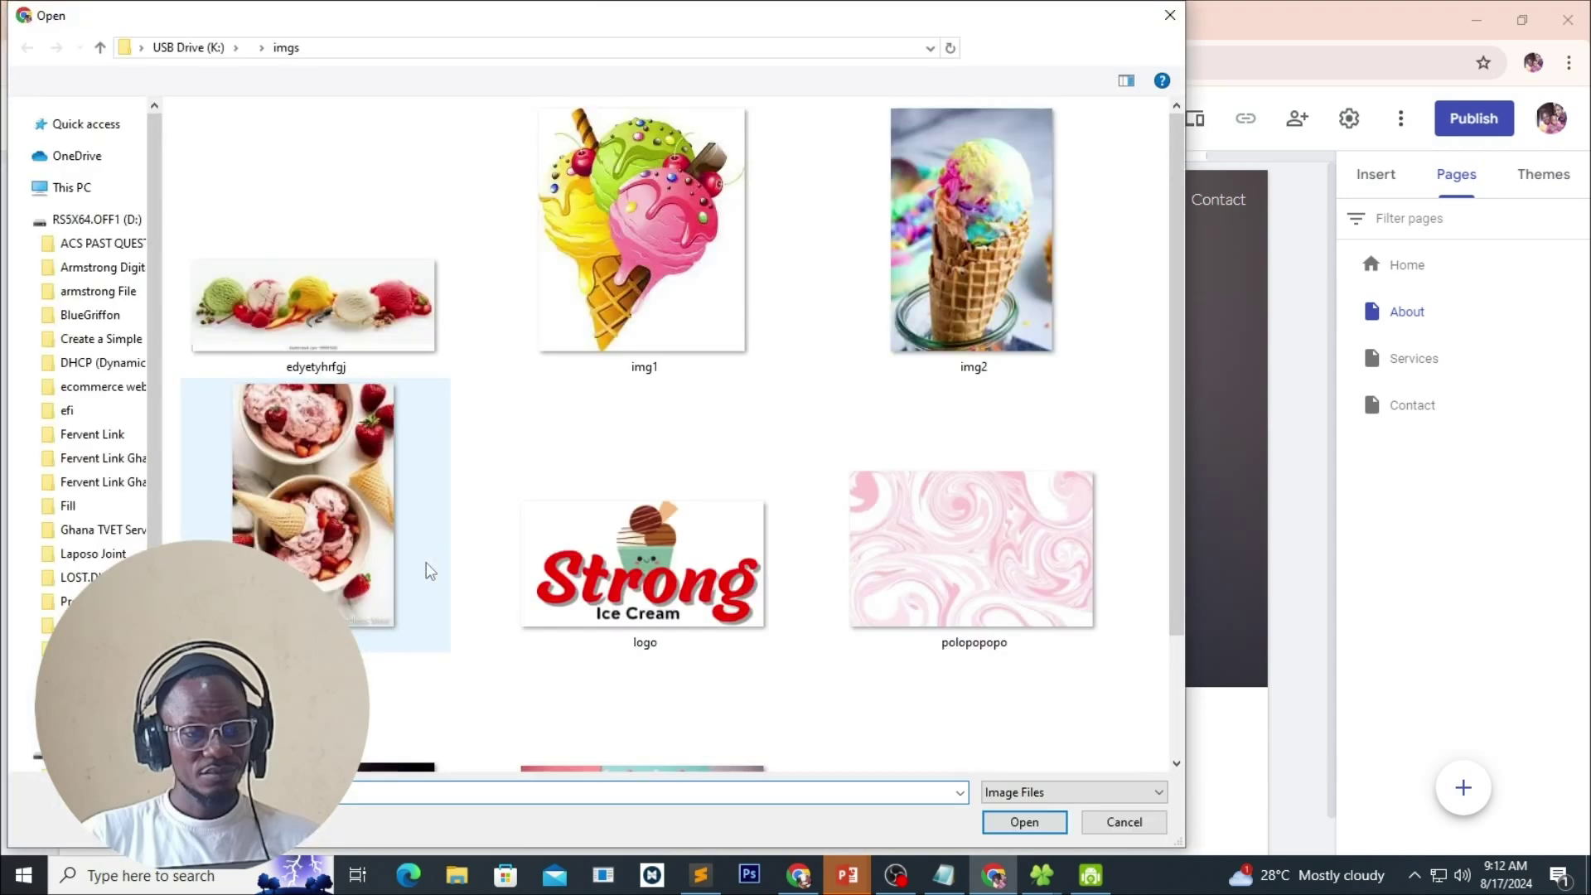
pyautogui.scroll(-2, 687, 497)
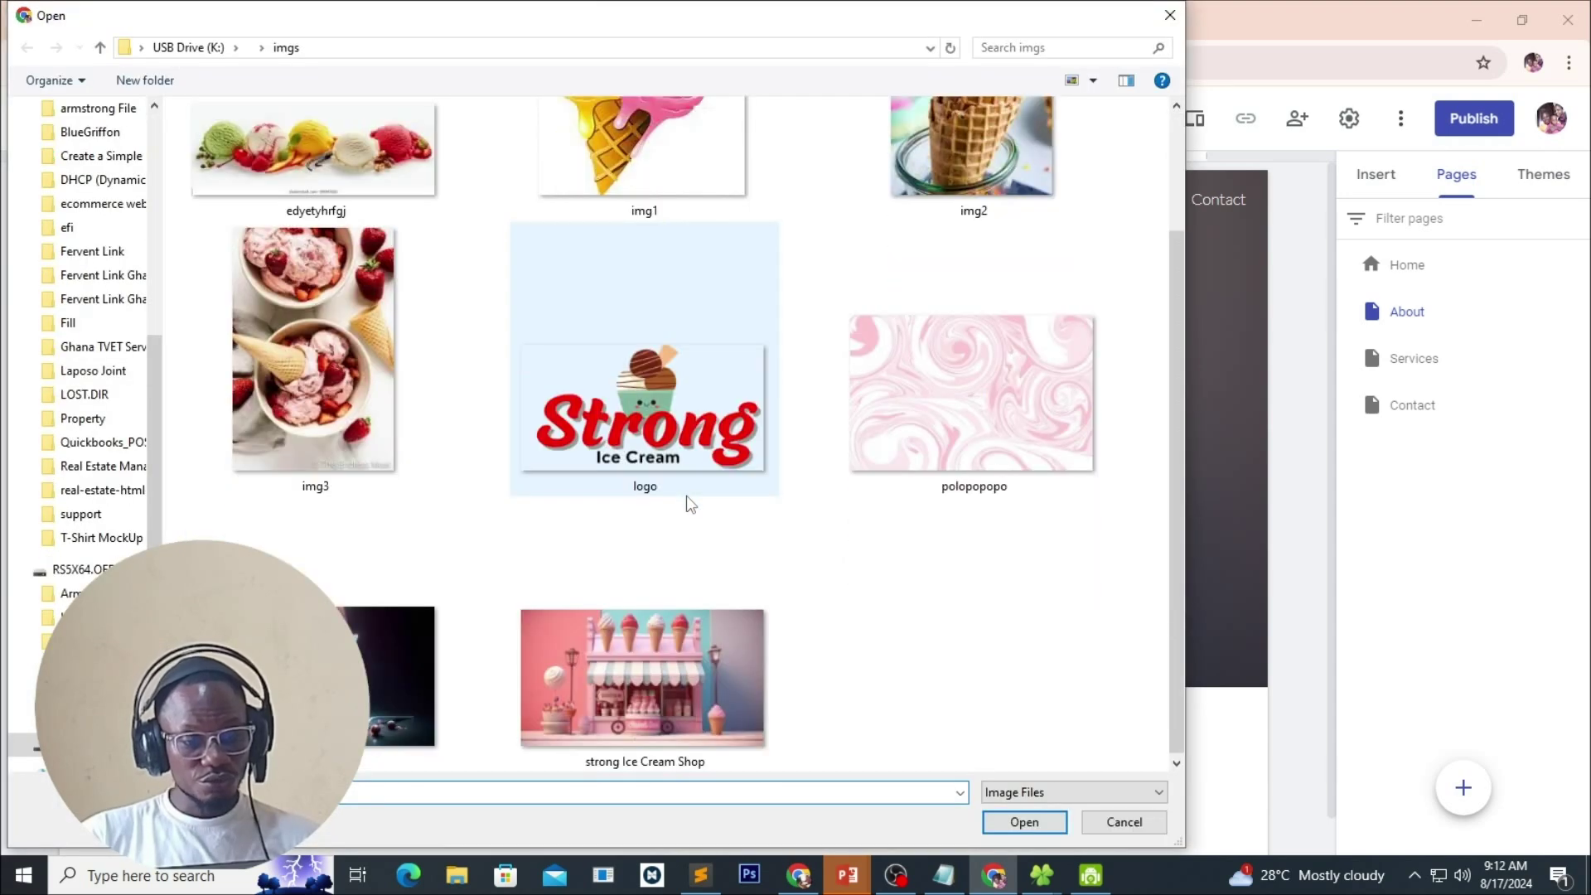
pyautogui.click(390, 547)
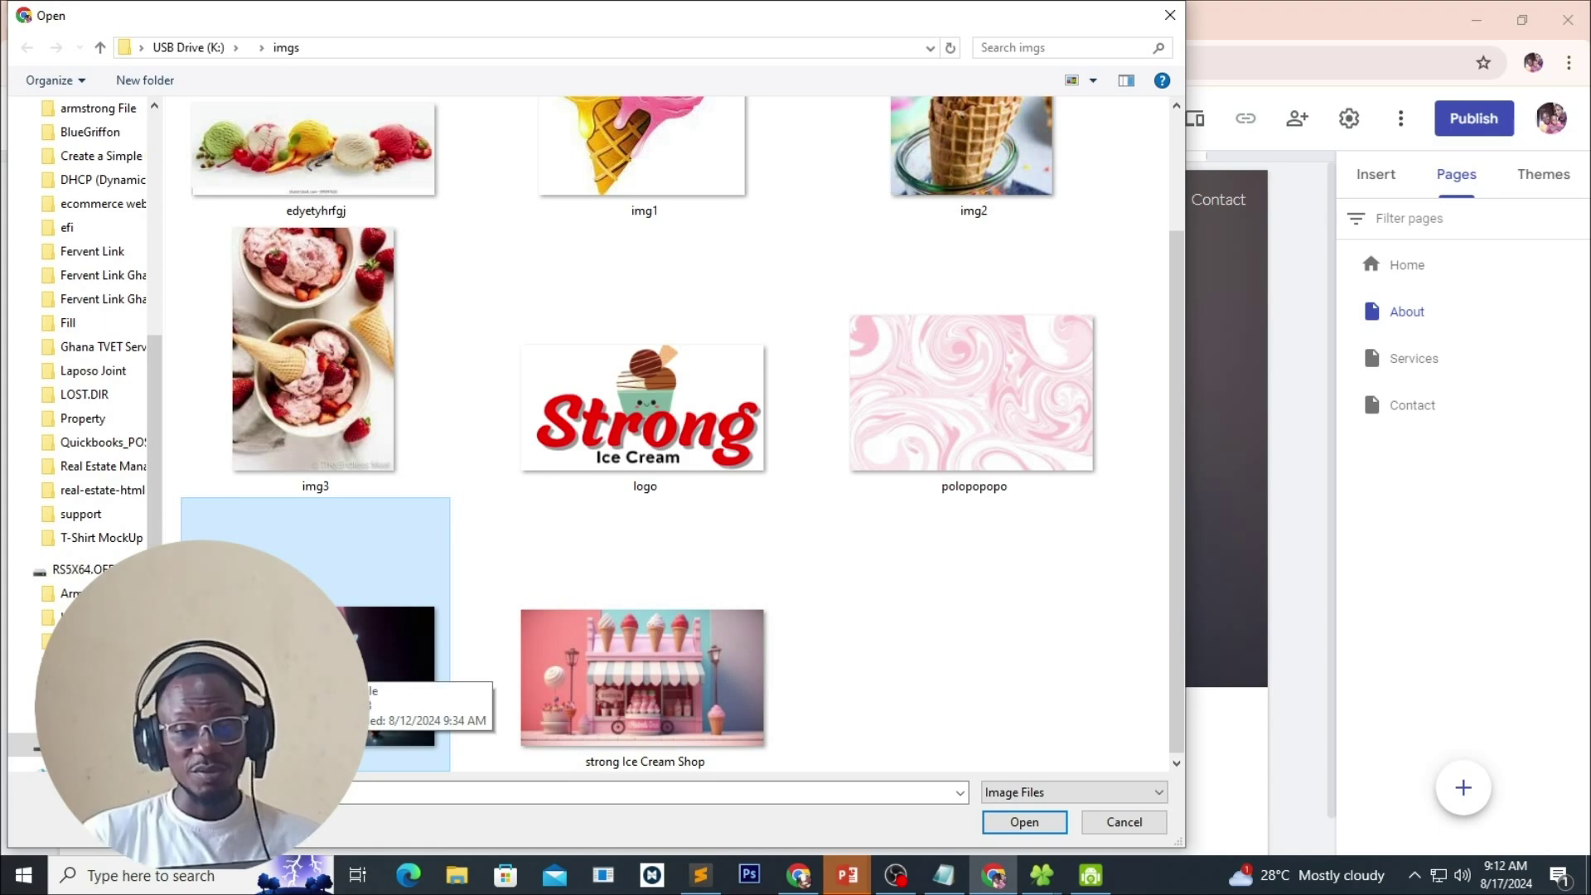
pyautogui.click(1022, 823)
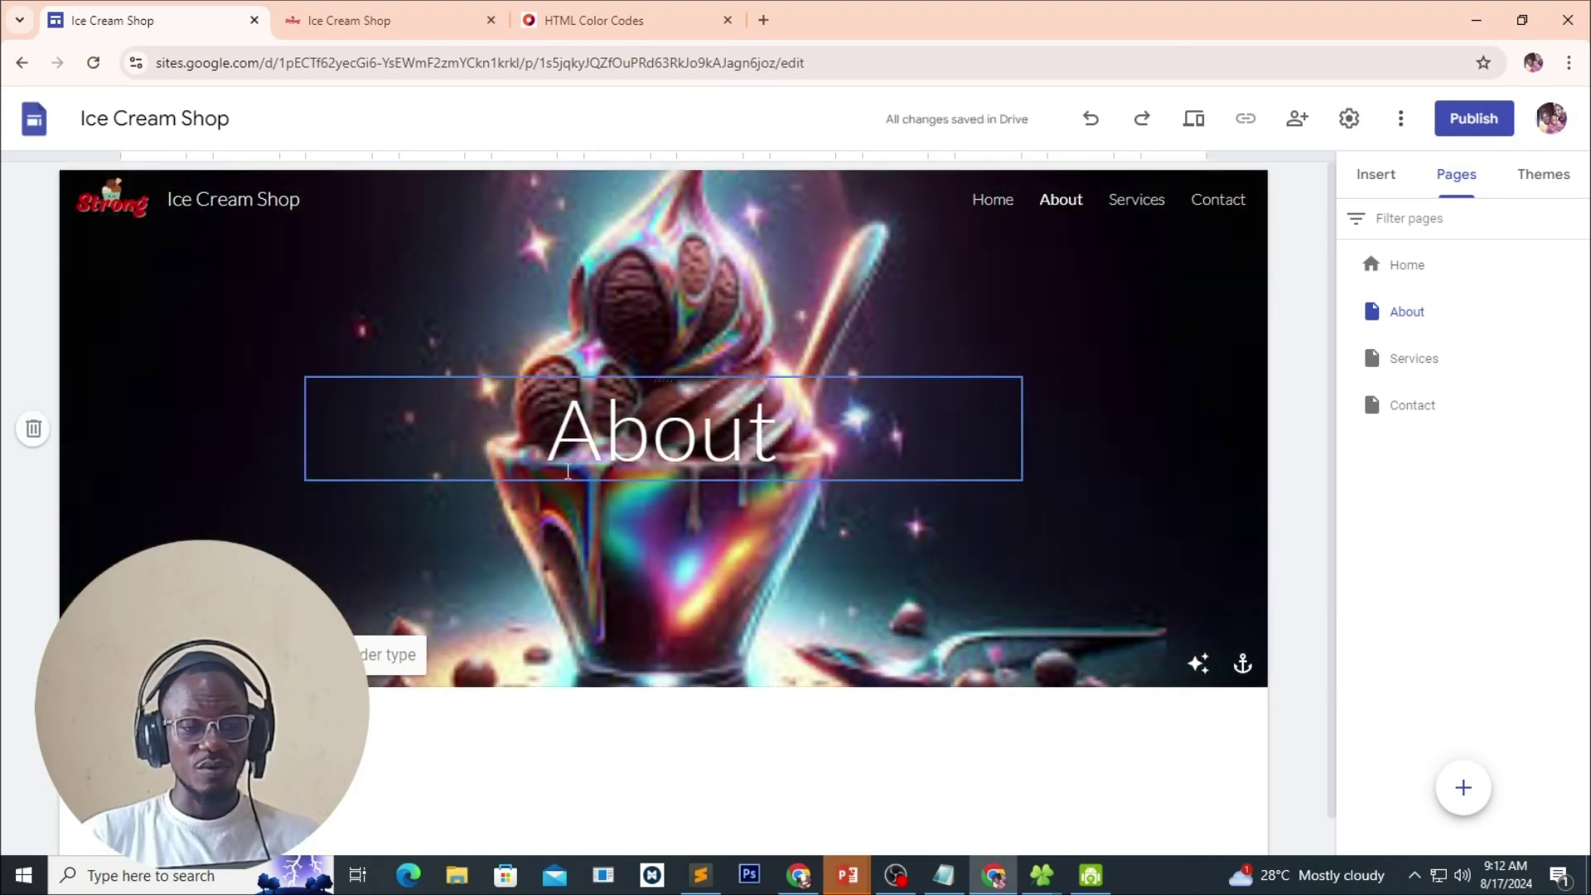
# Compare the Home and About page headers and set the About page's header type to Banner.
pyautogui.click(992, 199)
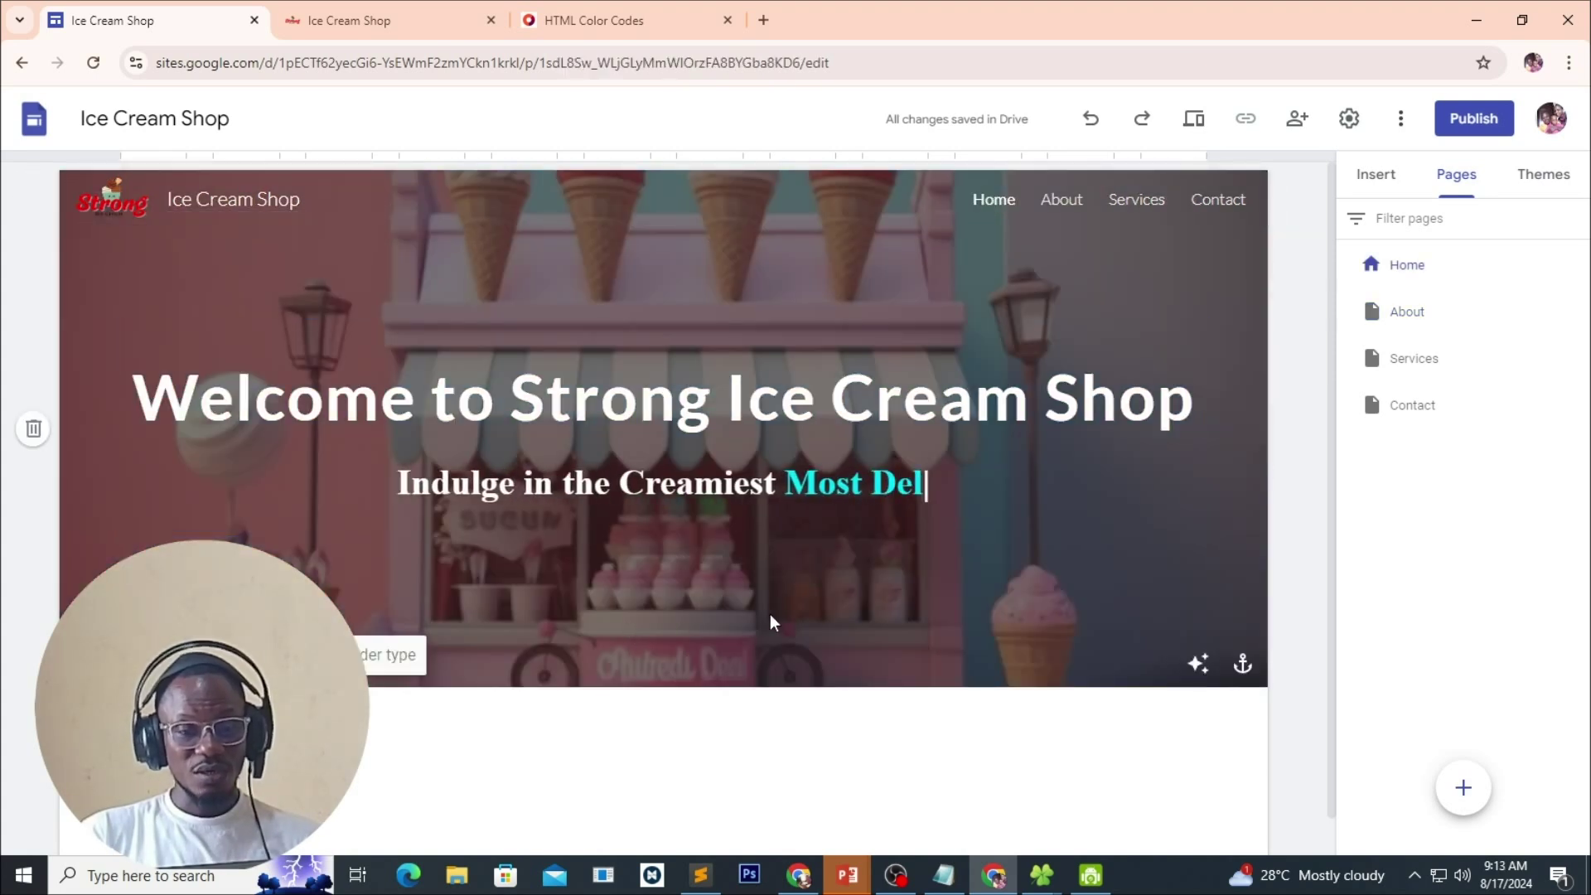
pyautogui.click(1061, 202)
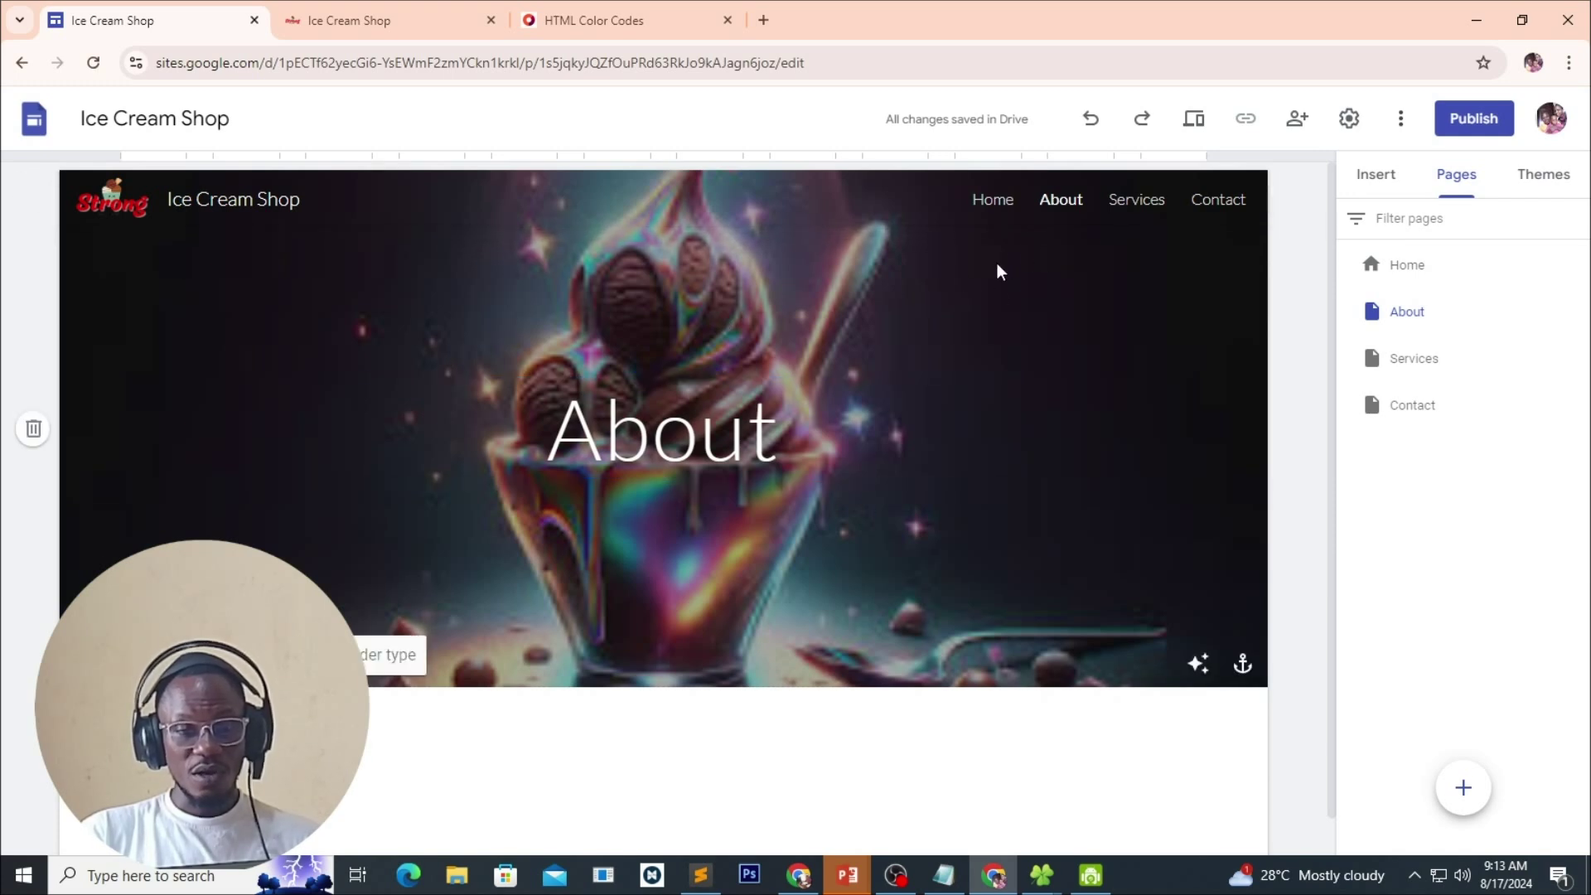
pyautogui.click(994, 204)
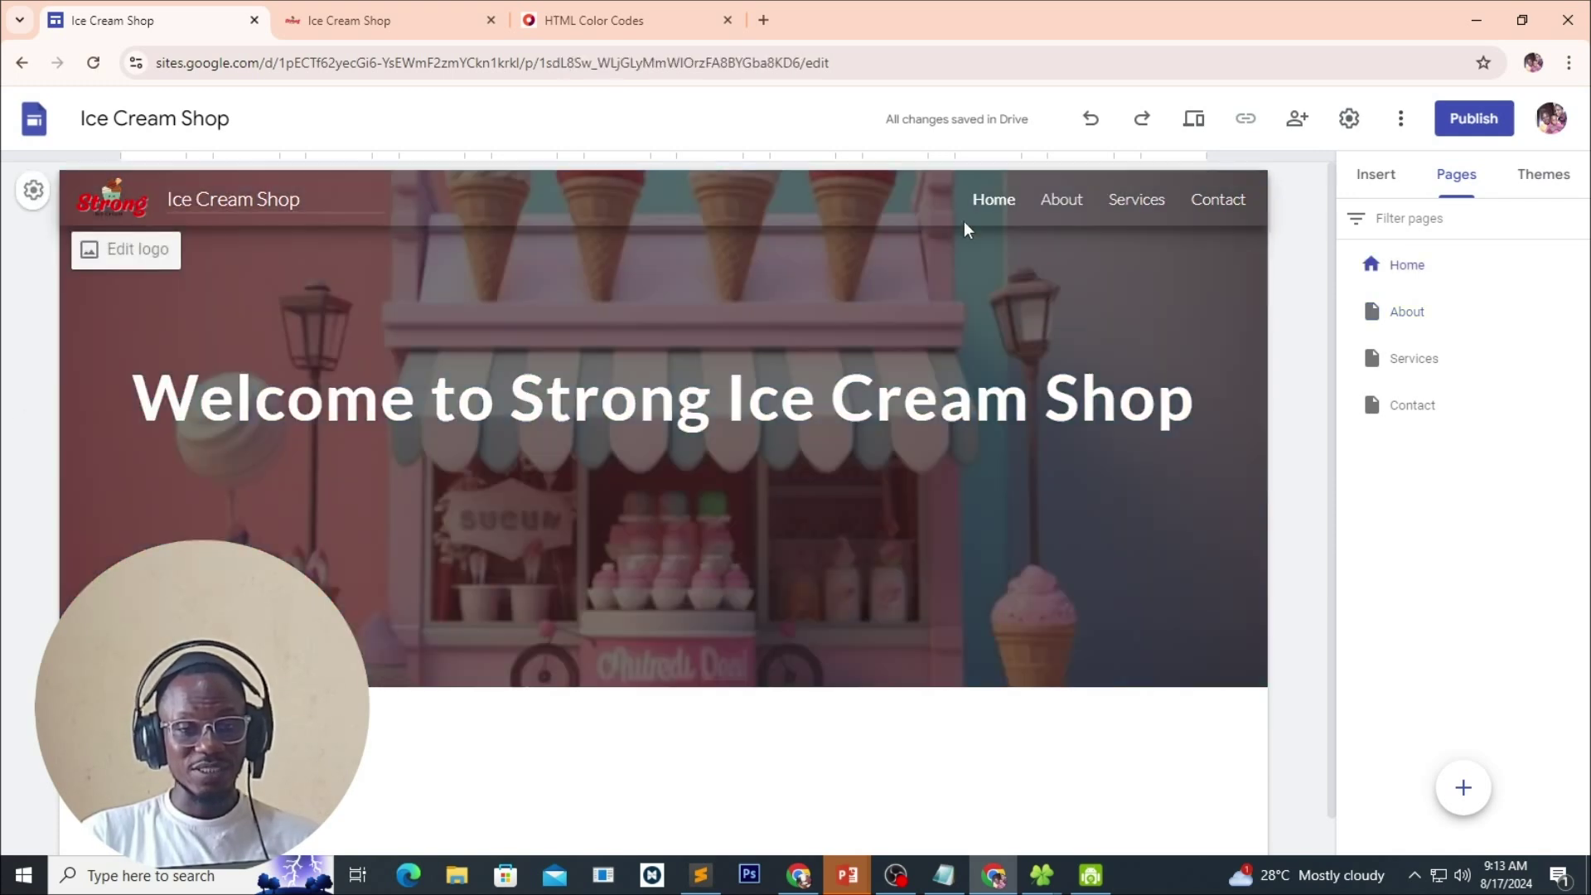
pyautogui.click(1059, 202)
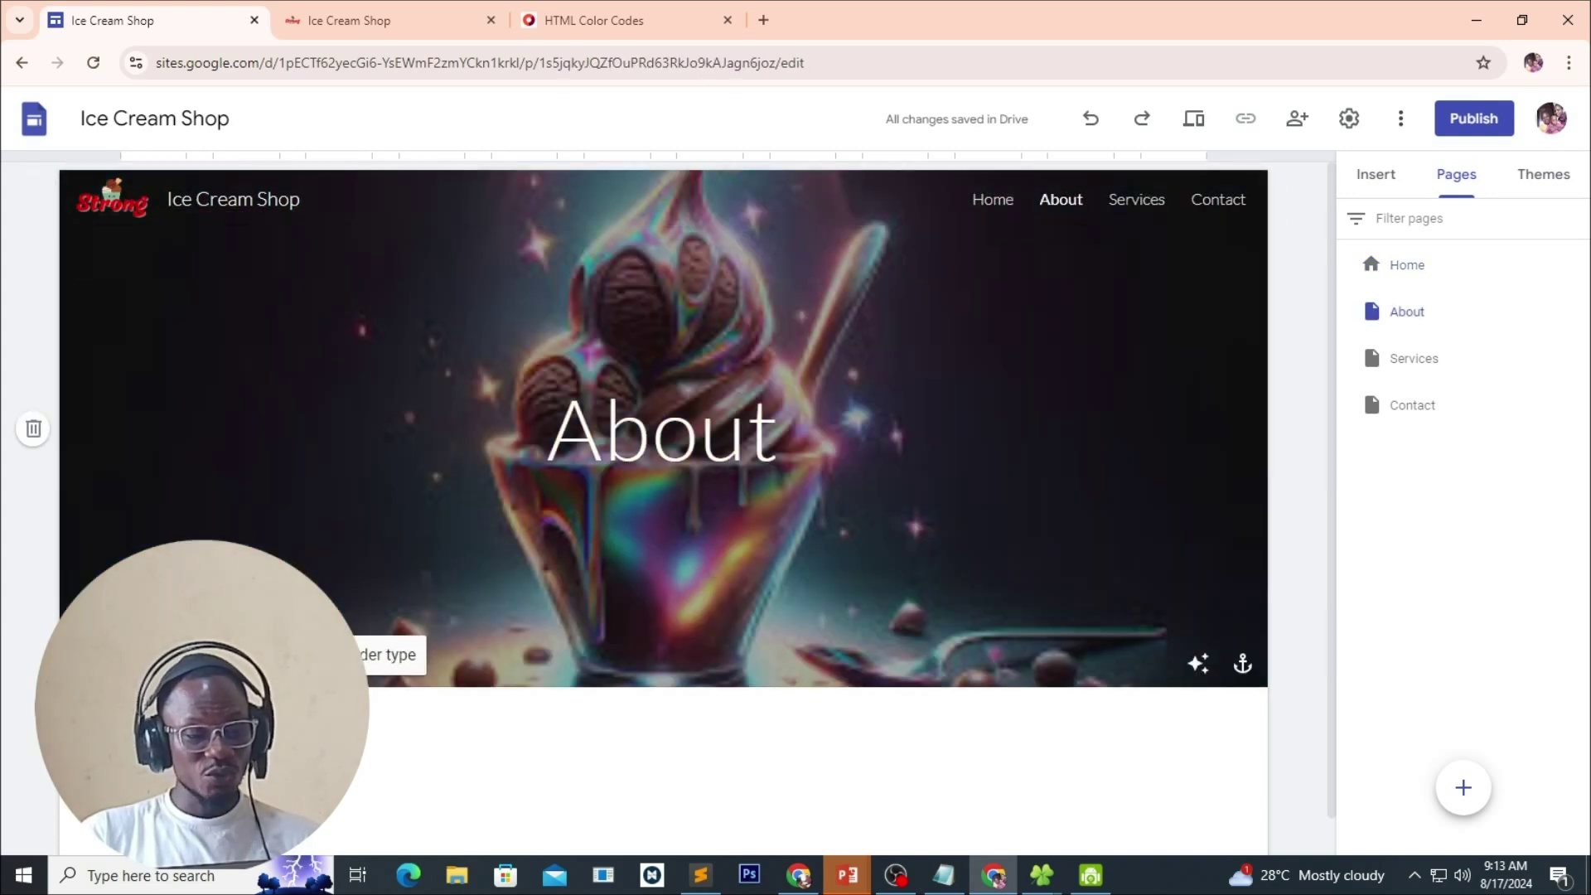
pyautogui.click(371, 663)
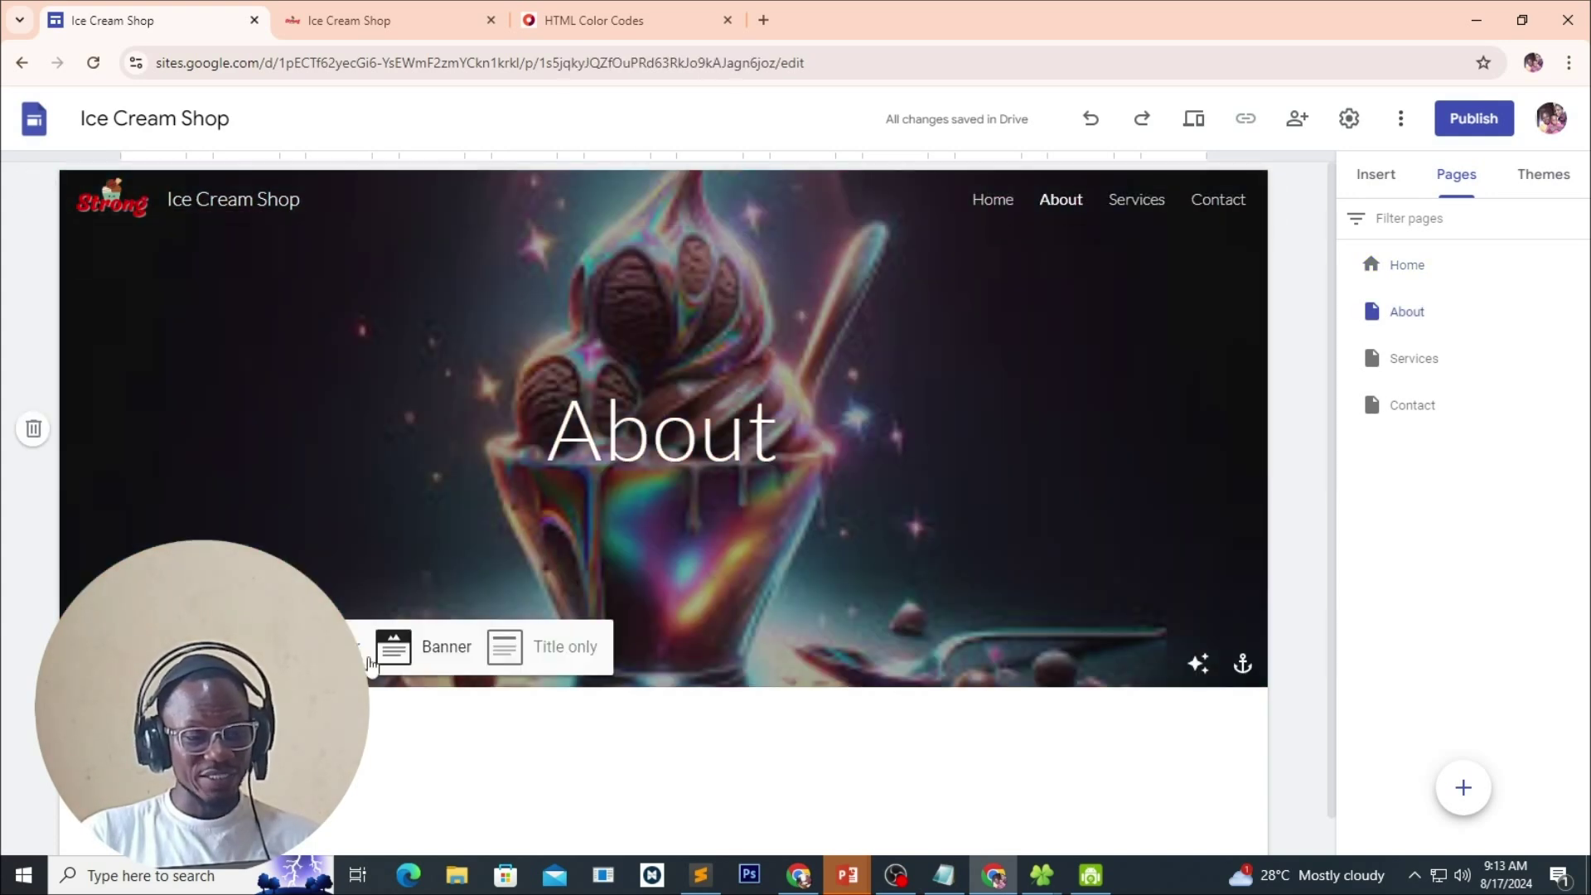
pyautogui.click(440, 655)
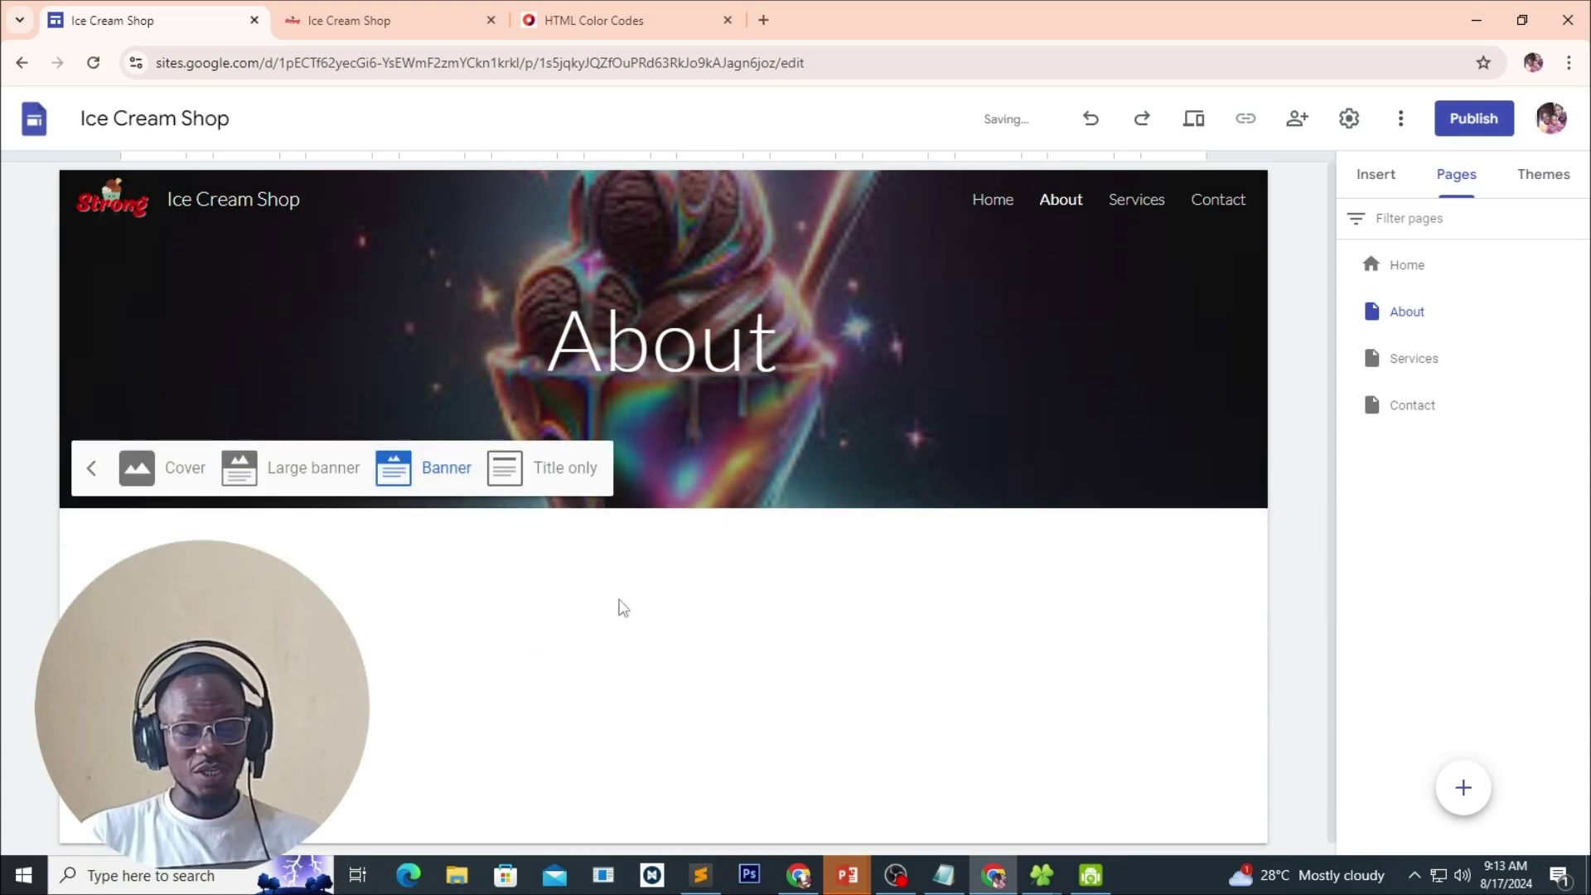
# Make the title text About in the About page's header bold and leave the text selected.
pyautogui.click(752, 351)
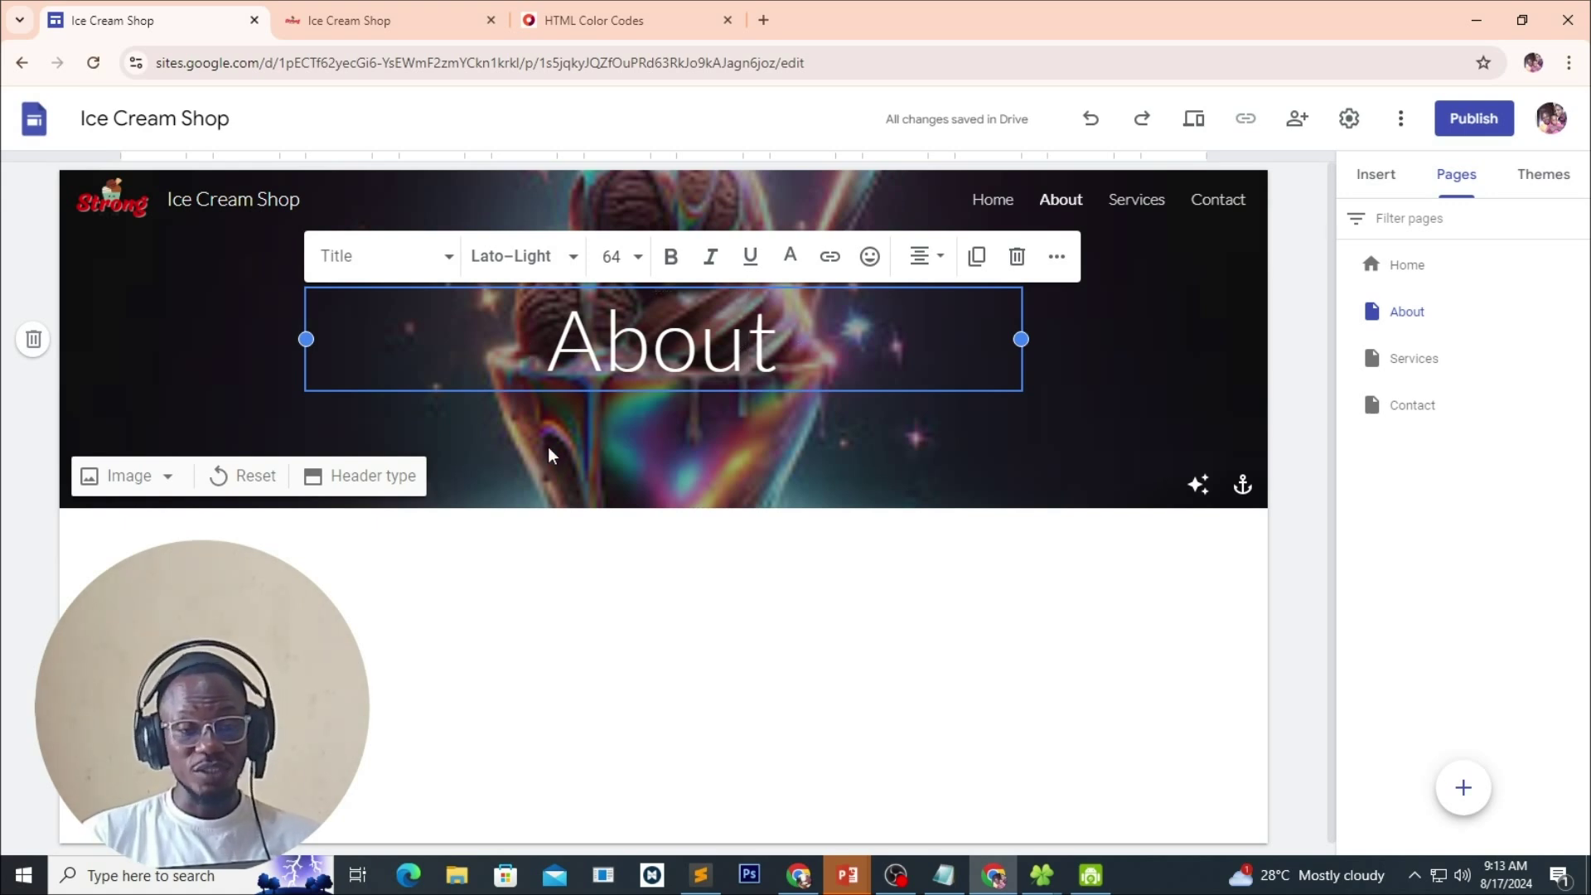
pyautogui.moveTo(793, 342); pyautogui.dragTo(442, 343)
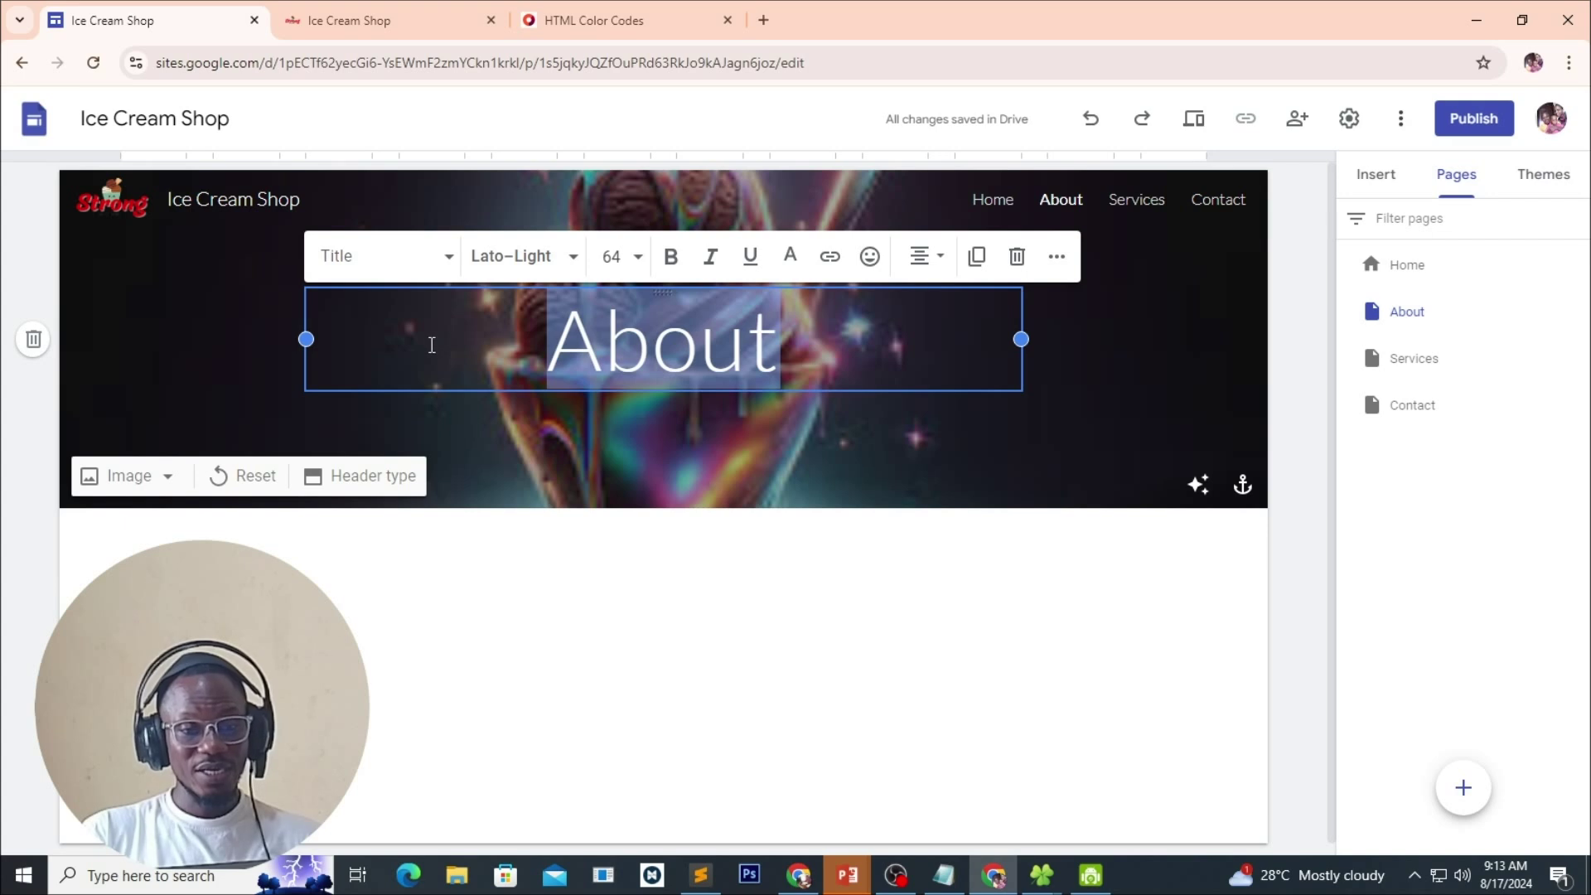
pyautogui.click(671, 257)
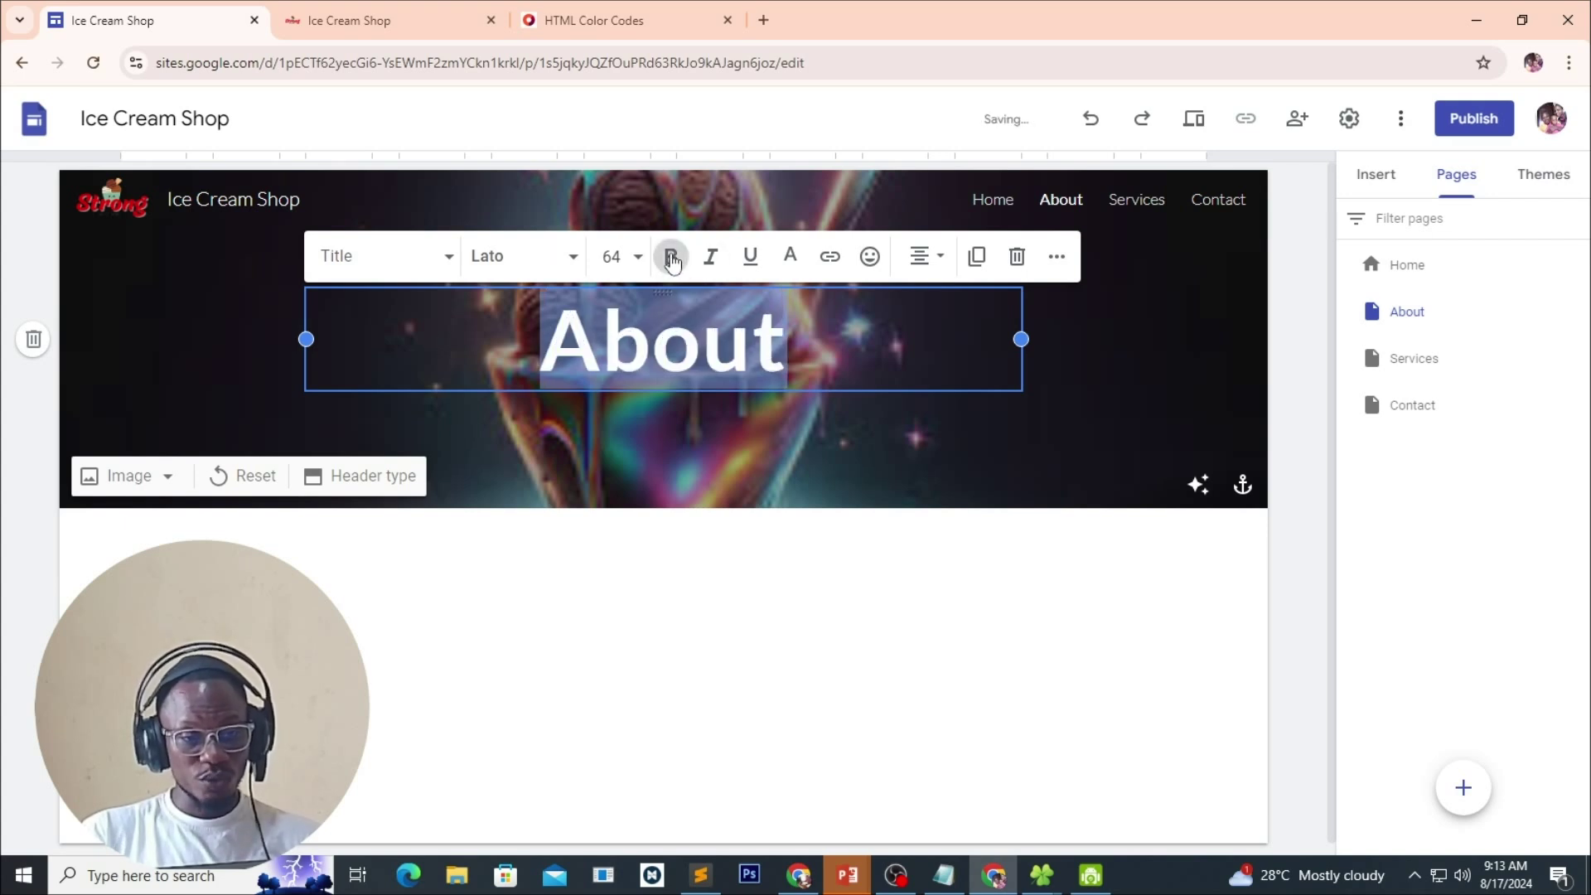
pyautogui.click(861, 357)
pyautogui.click(845, 427)
pyautogui.click(764, 341)
pyautogui.moveTo(798, 338); pyautogui.dragTo(512, 335)
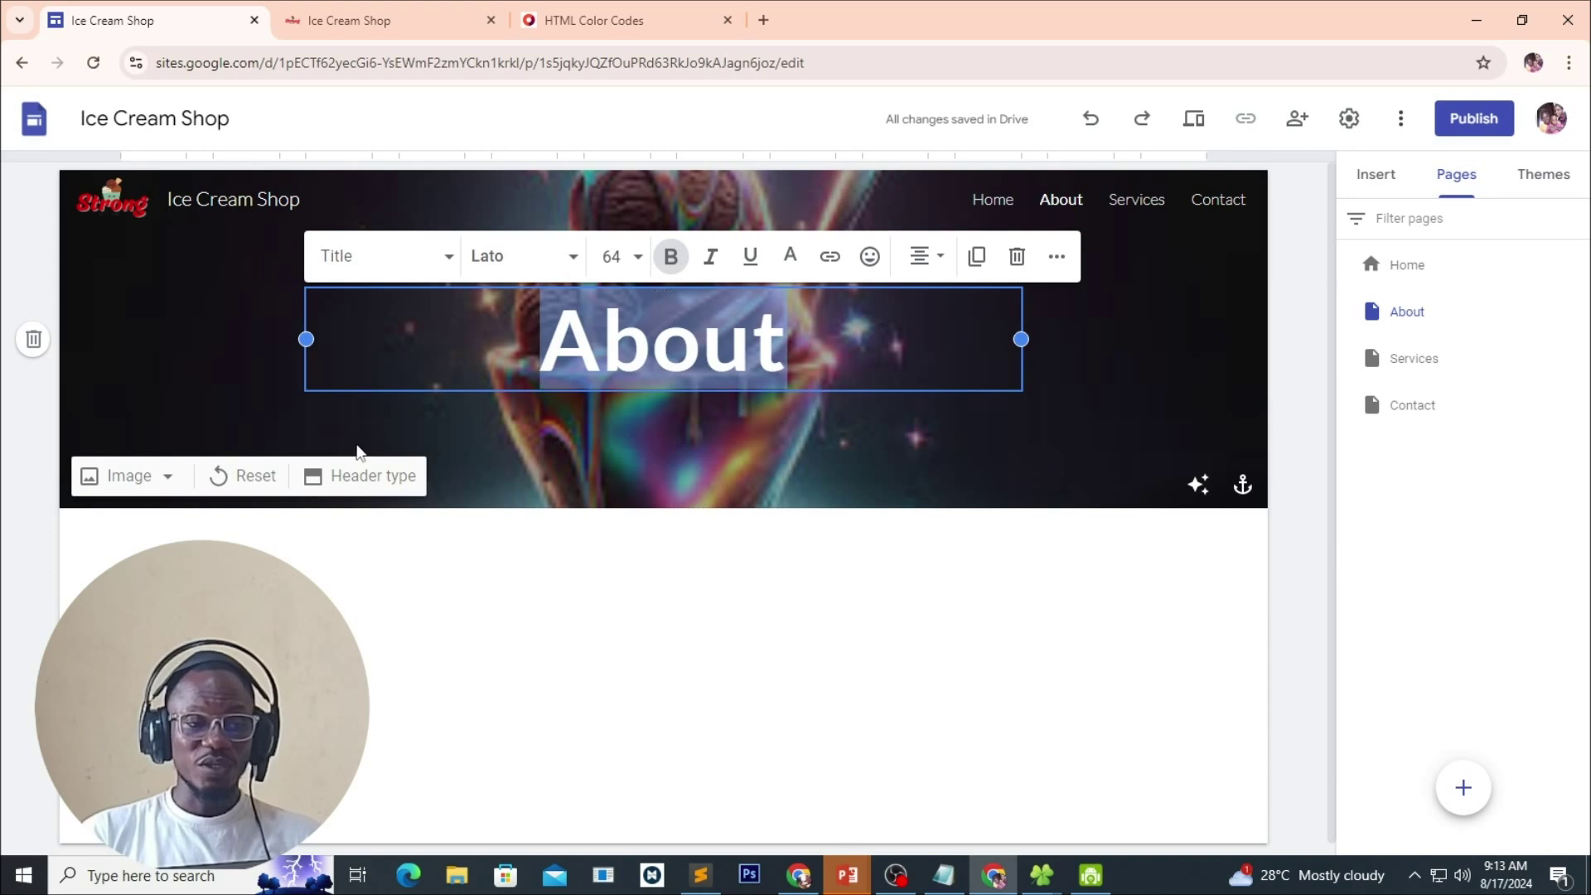
# Examine the text style, font, alignment and emoji options available for the About page's header title.
pyautogui.click(446, 259)
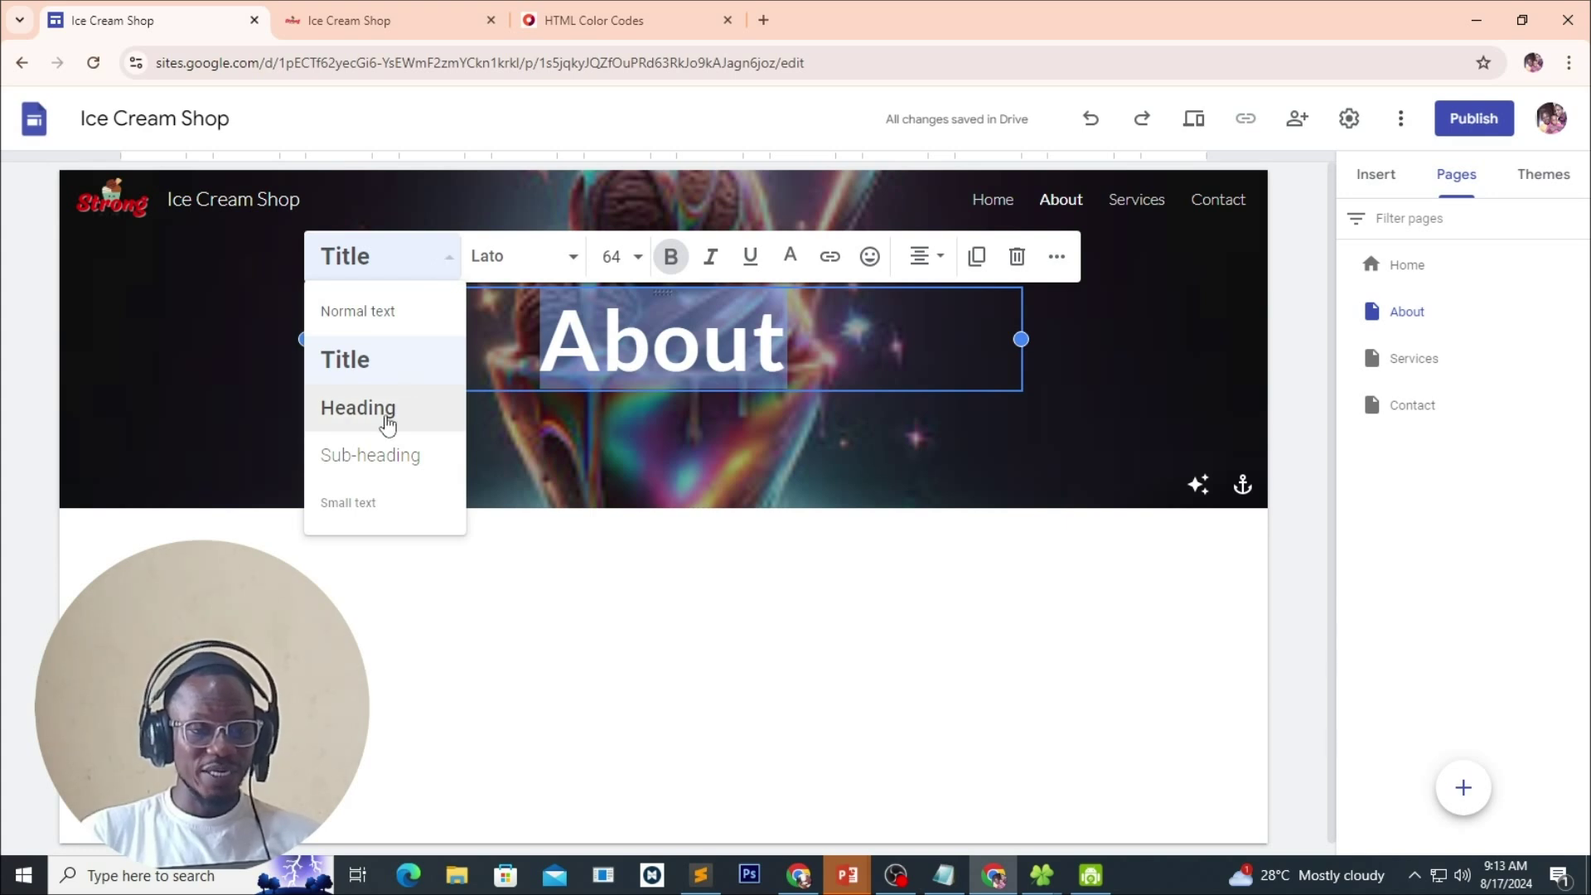
pyautogui.click(568, 264)
pyautogui.click(569, 263)
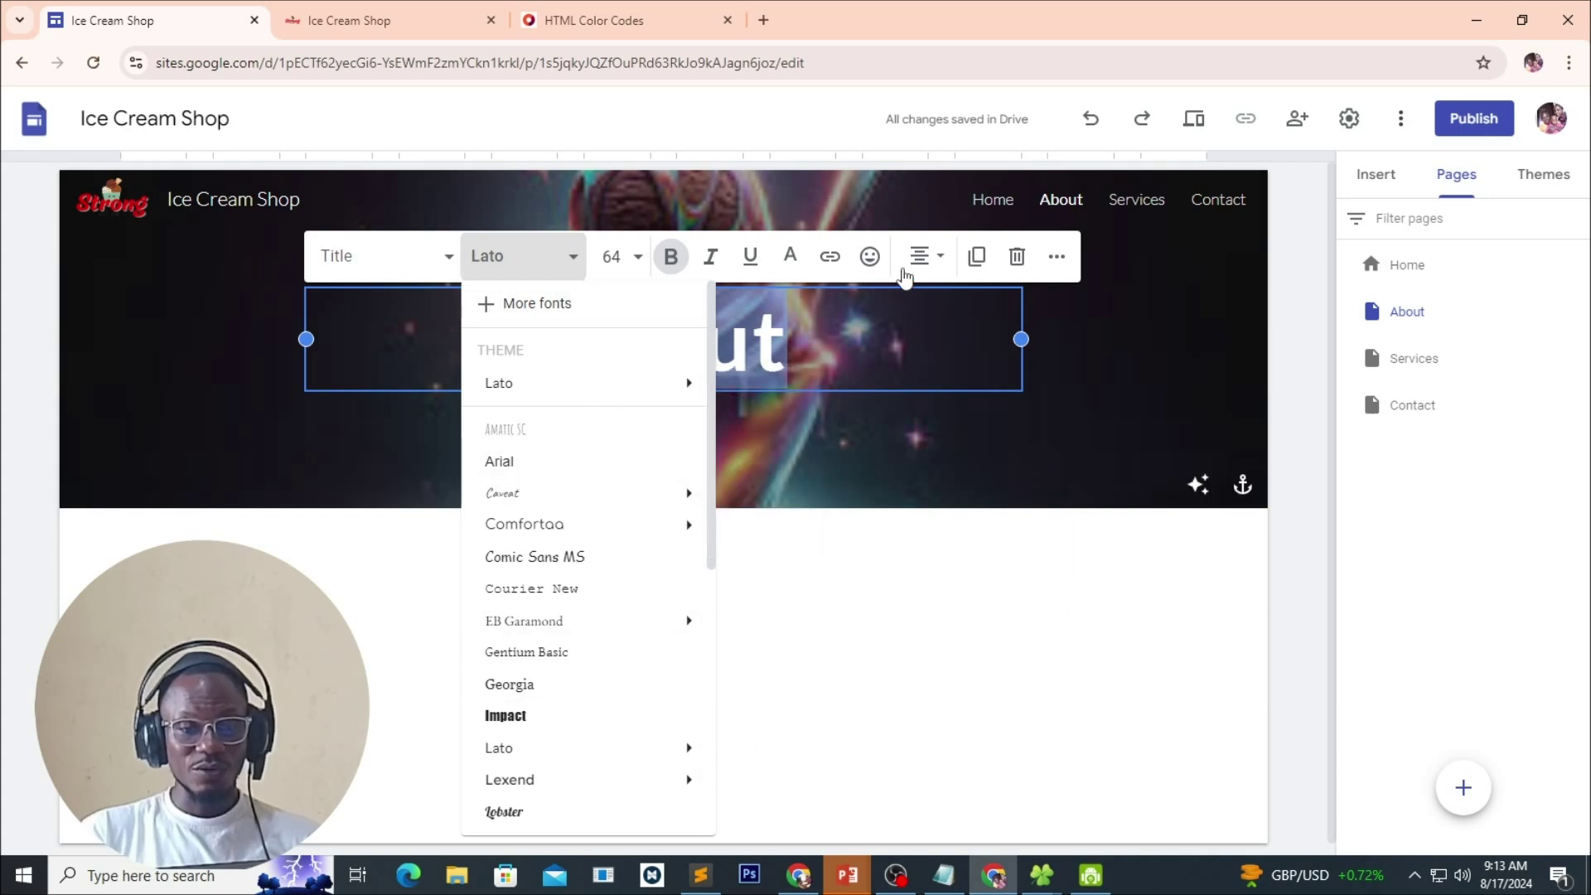
pyautogui.click(944, 262)
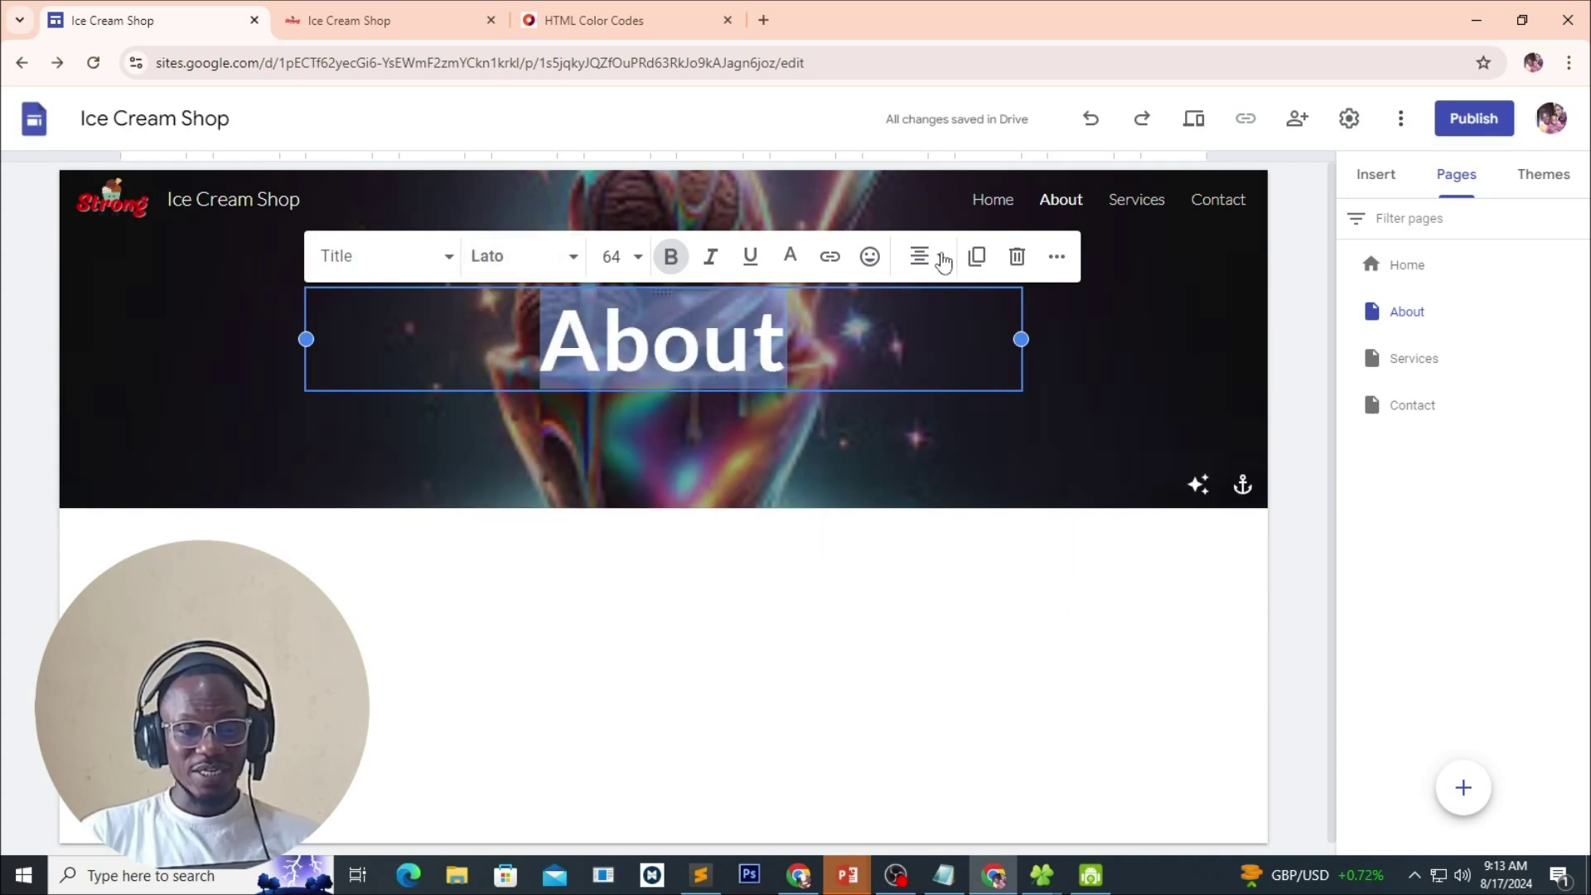
pyautogui.click(944, 262)
pyautogui.click(870, 259)
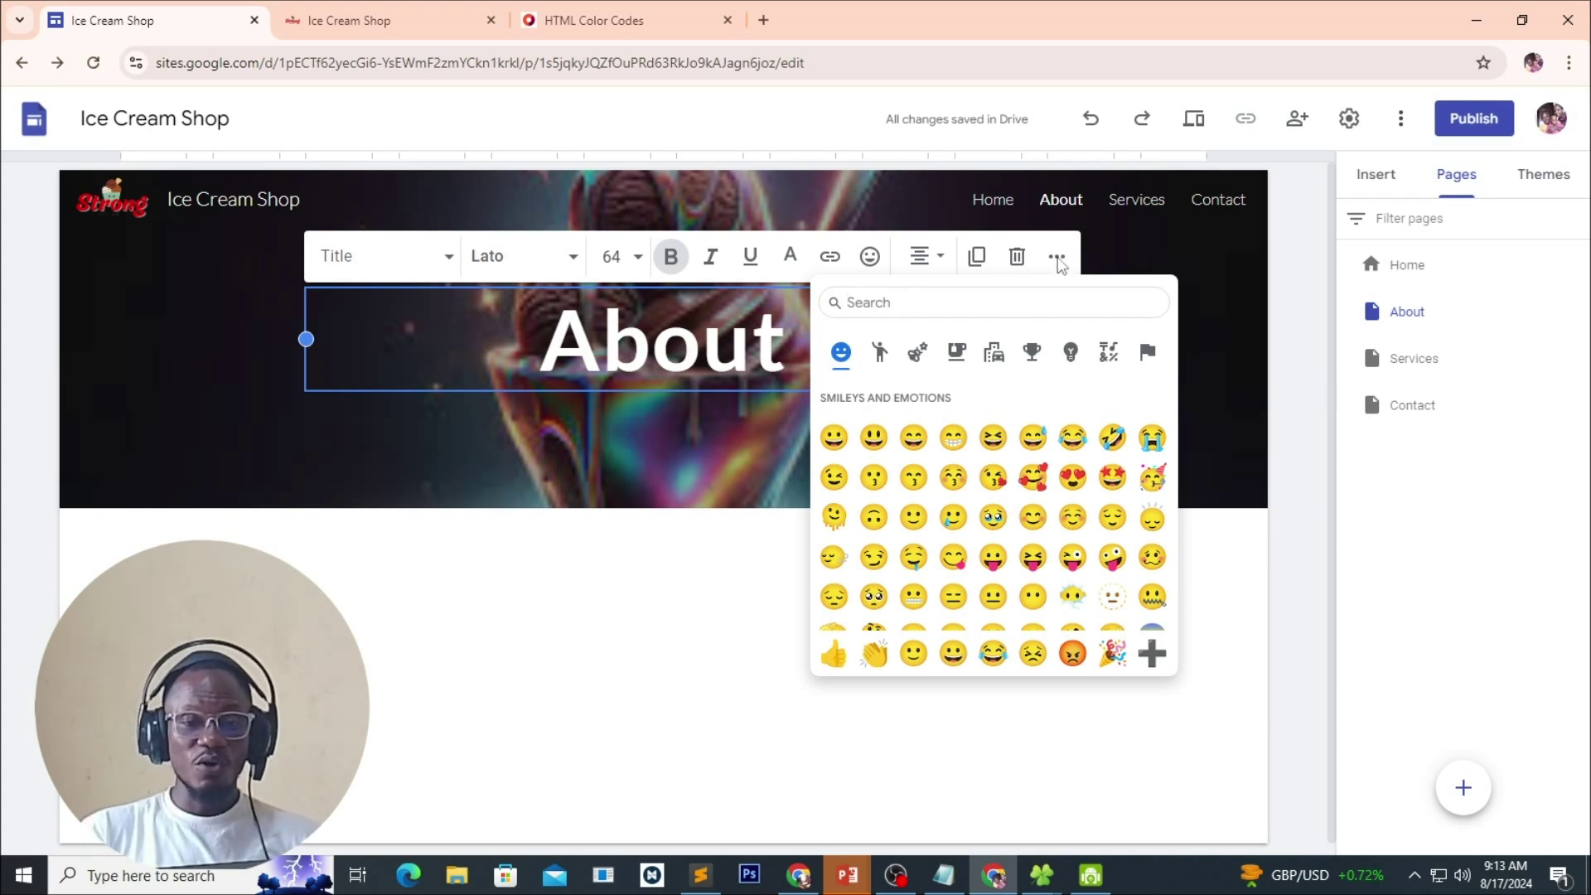
pyautogui.press('Escape')
pyautogui.click(791, 329)
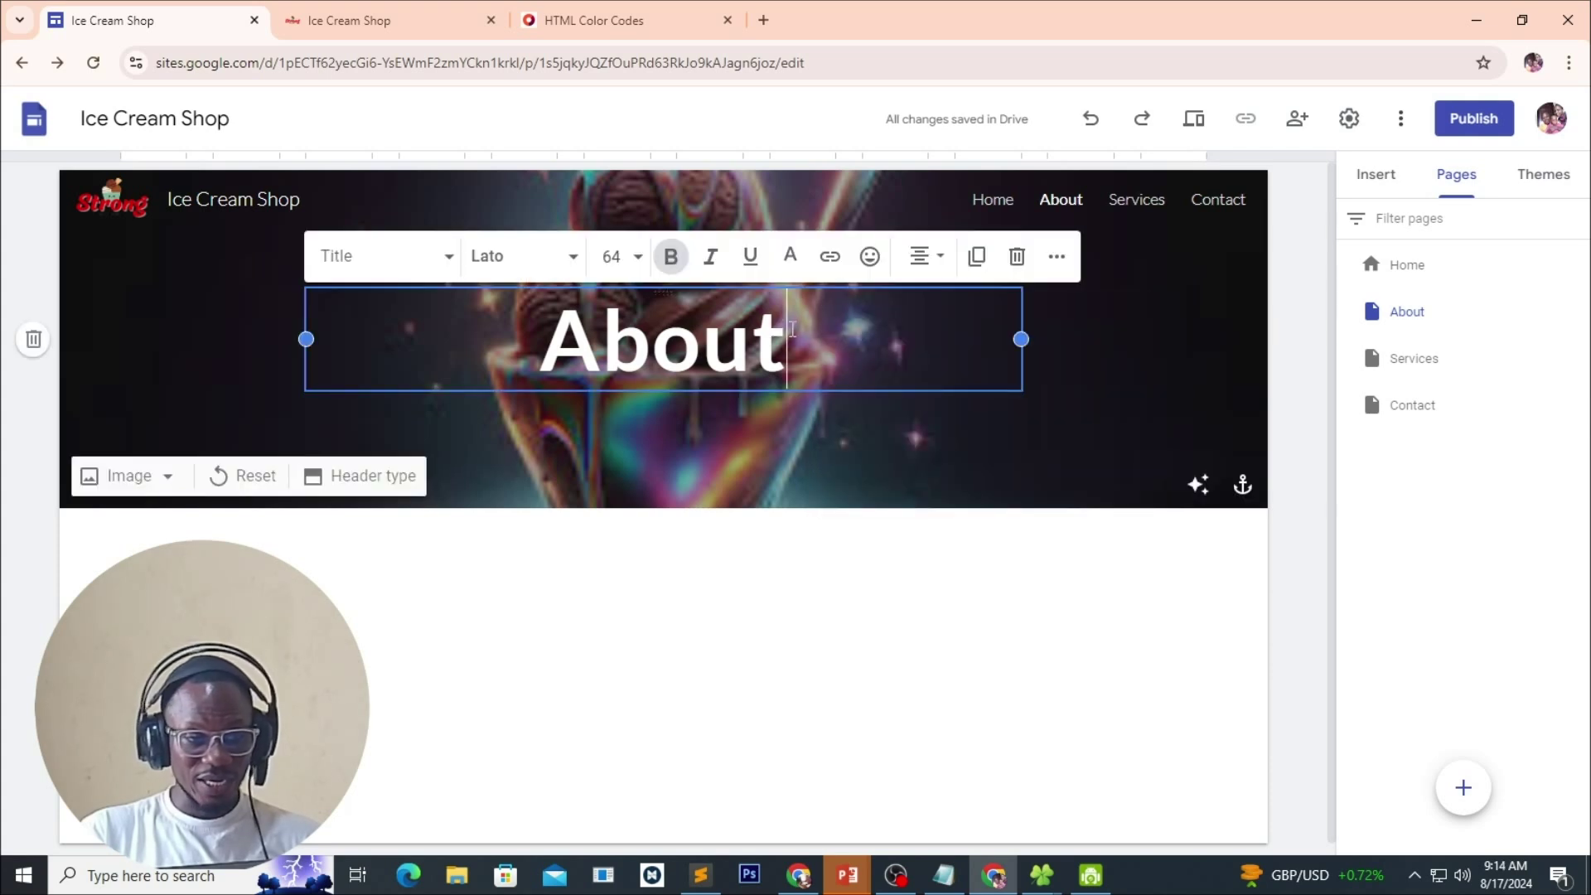
# Try a dark red highlight on the About page's header title, and set the highlight back to None.
pyautogui.moveTo(816, 330); pyautogui.dragTo(524, 317)
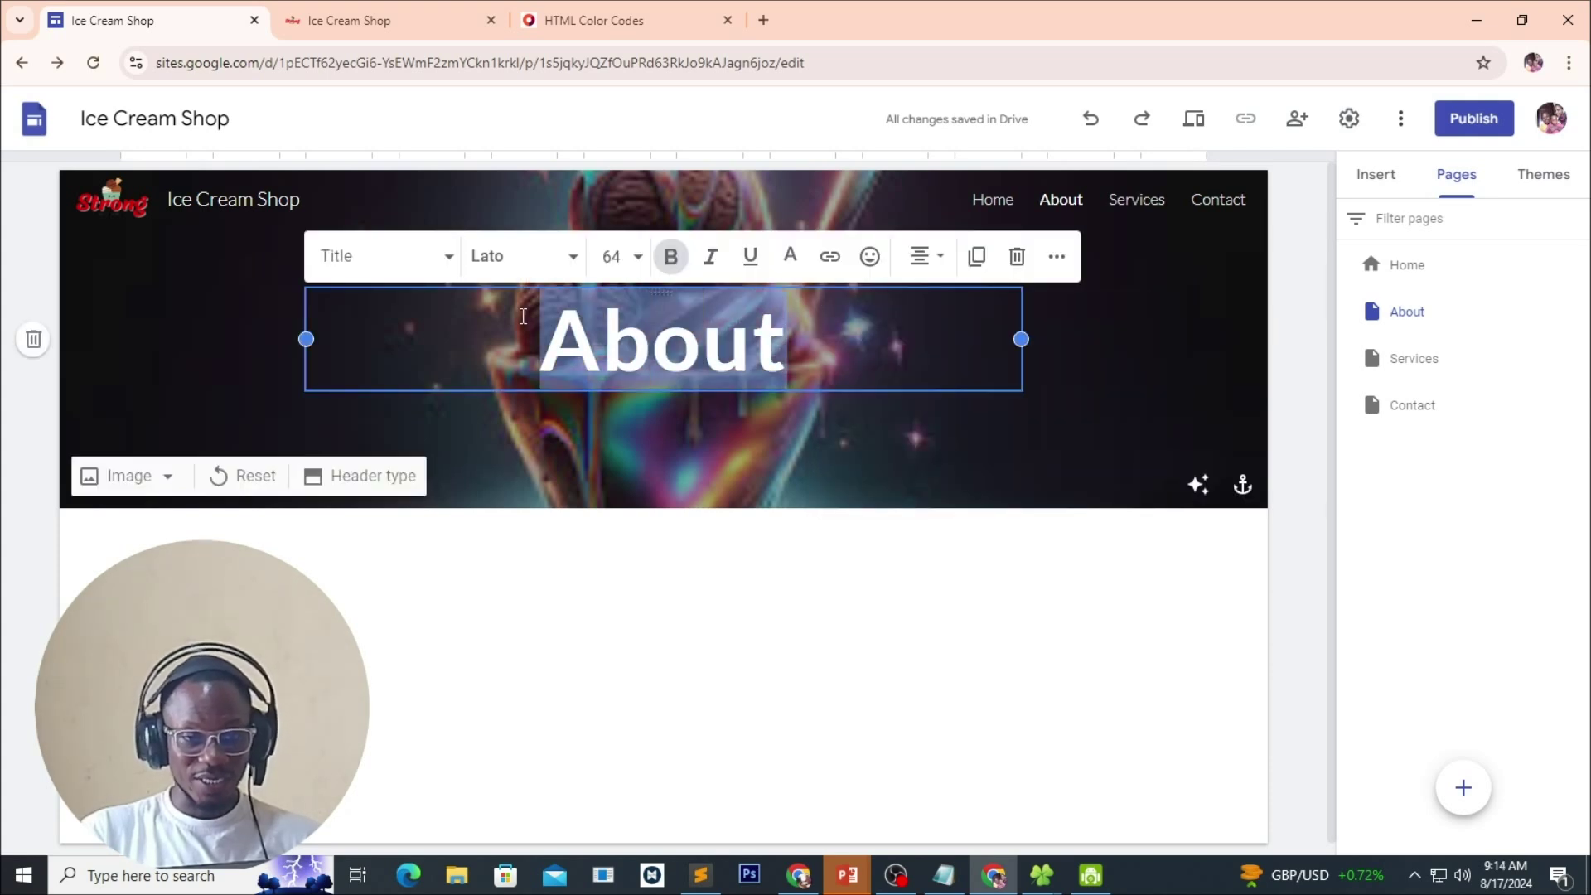
pyautogui.click(1057, 257)
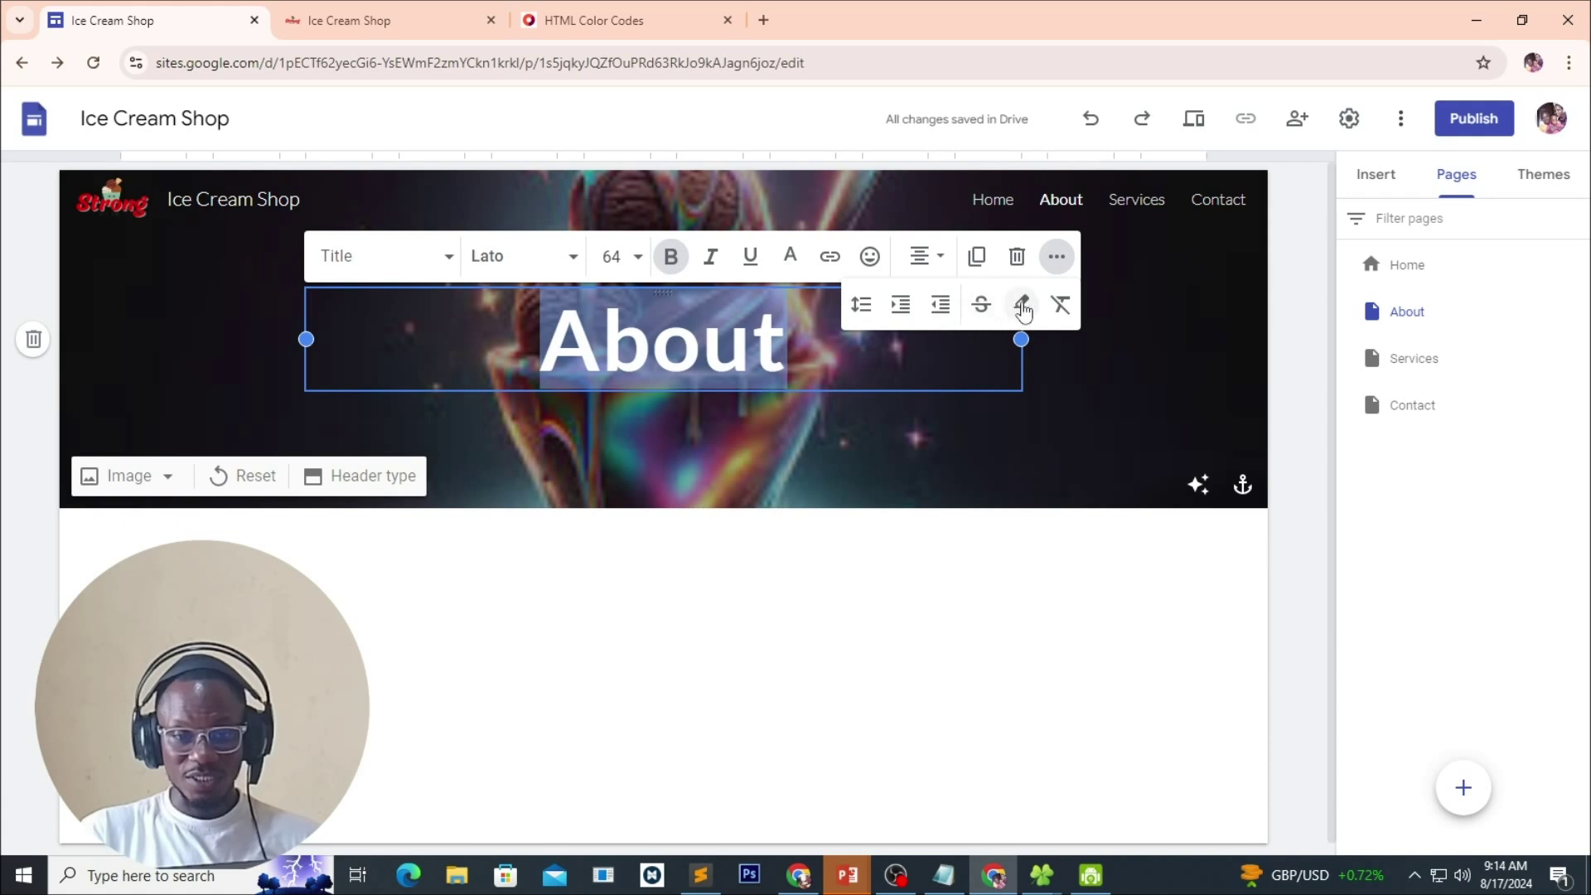
pyautogui.click(1023, 307)
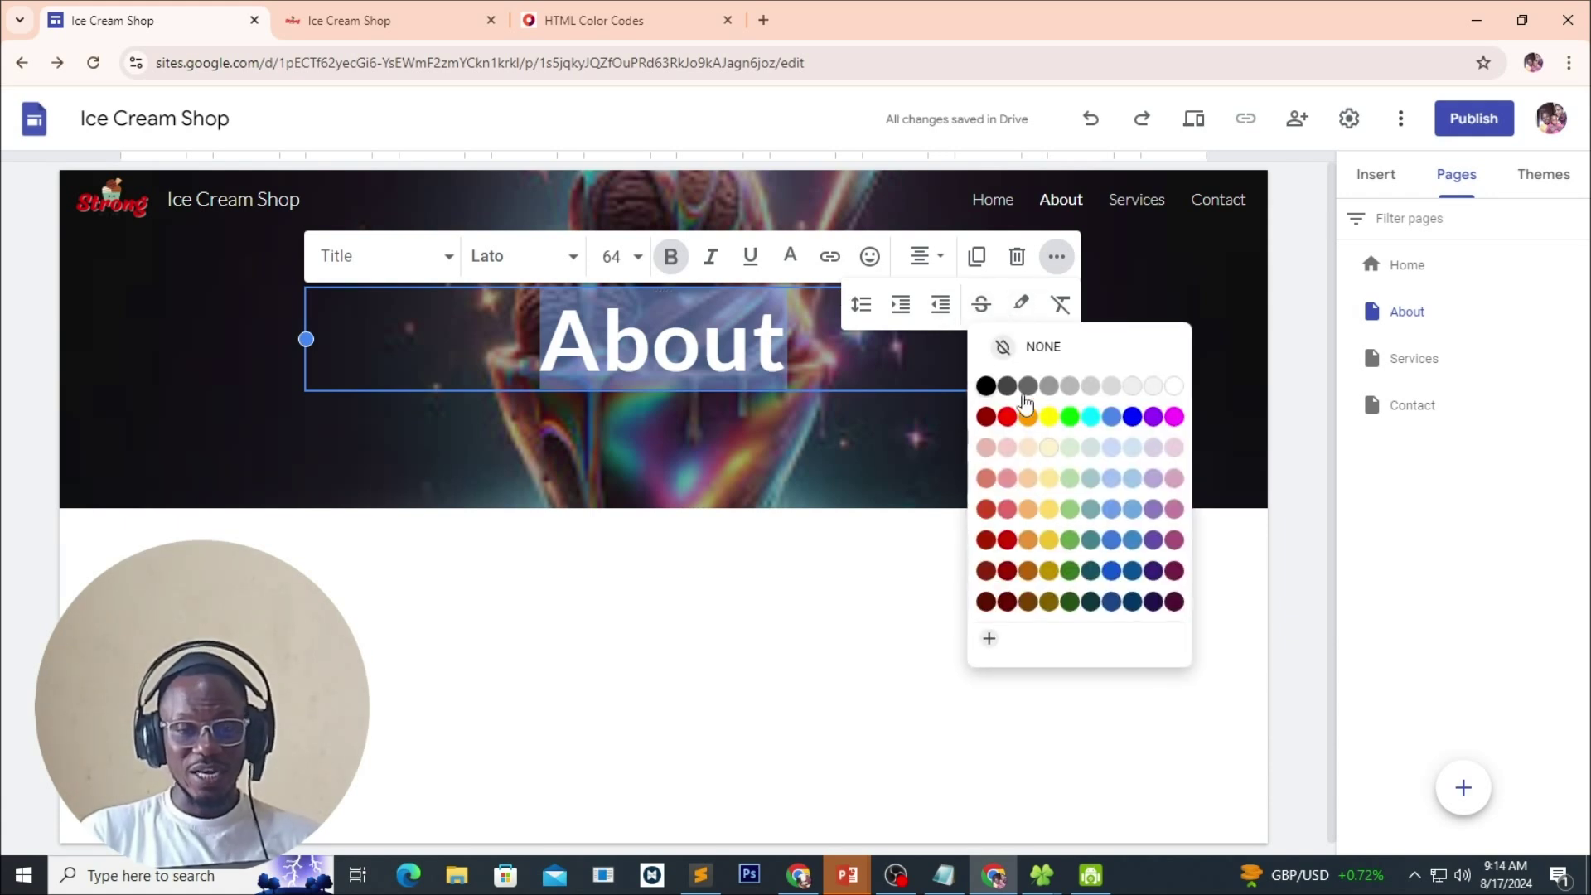
pyautogui.click(988, 420)
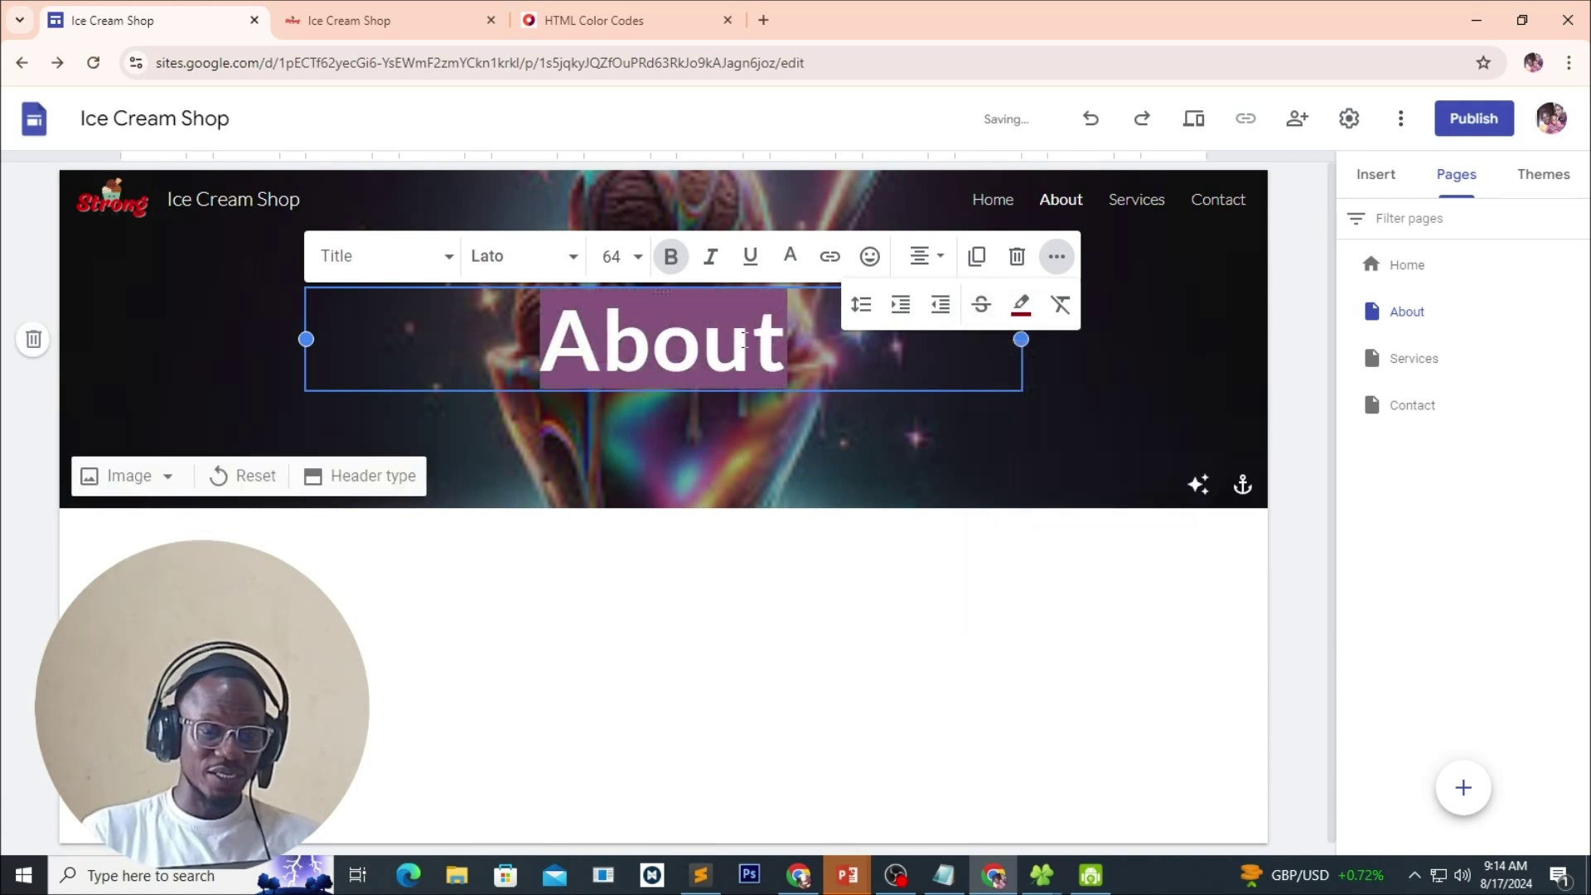
pyautogui.moveTo(818, 340); pyautogui.dragTo(532, 343)
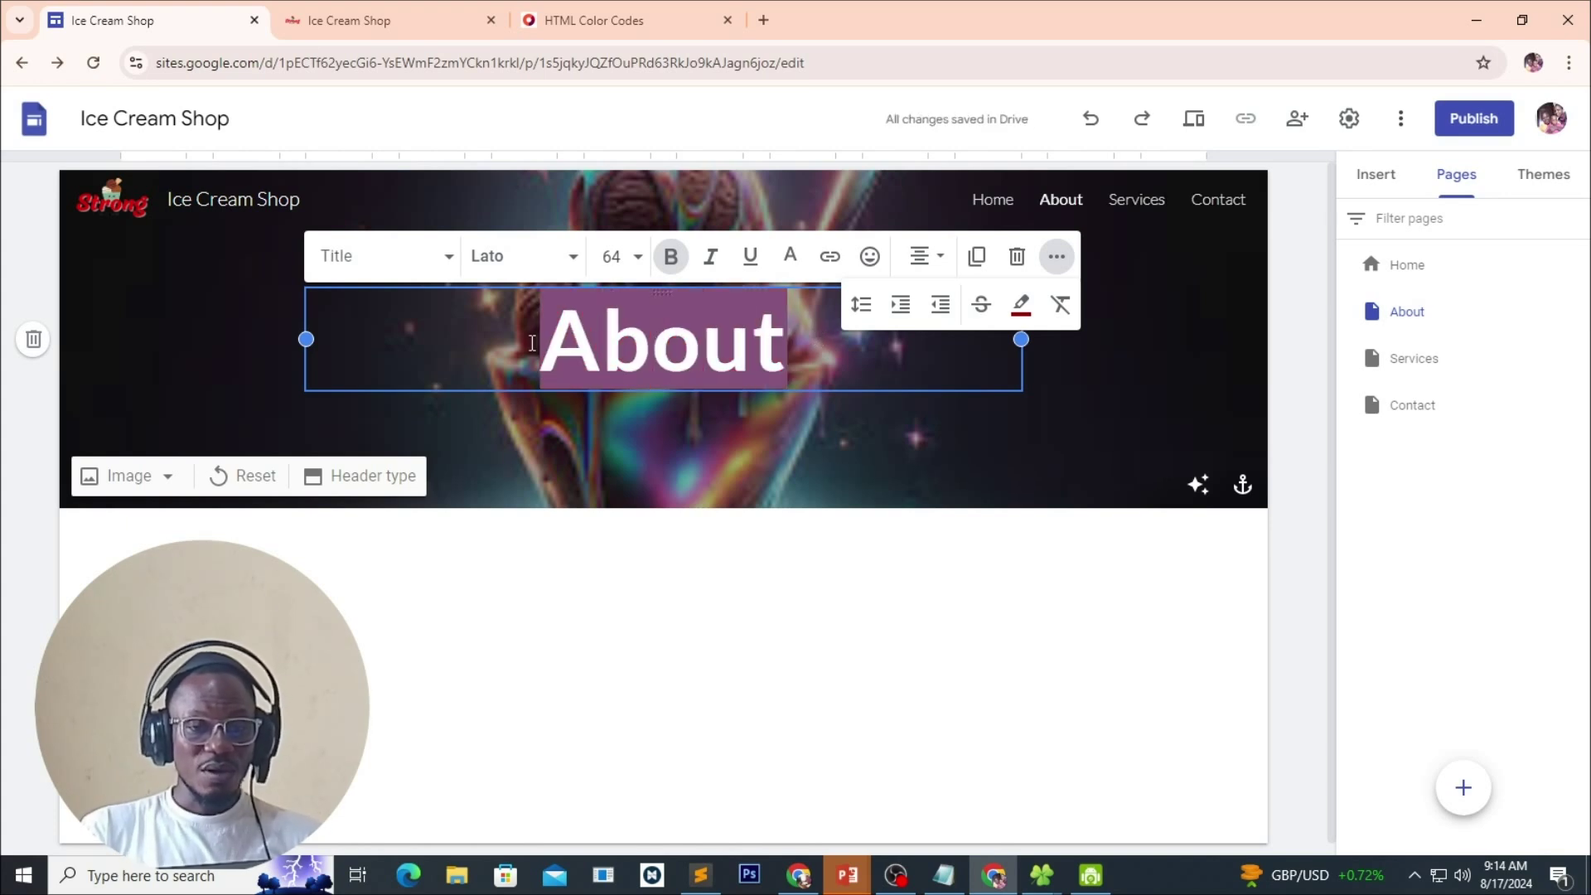
pyautogui.click(1021, 305)
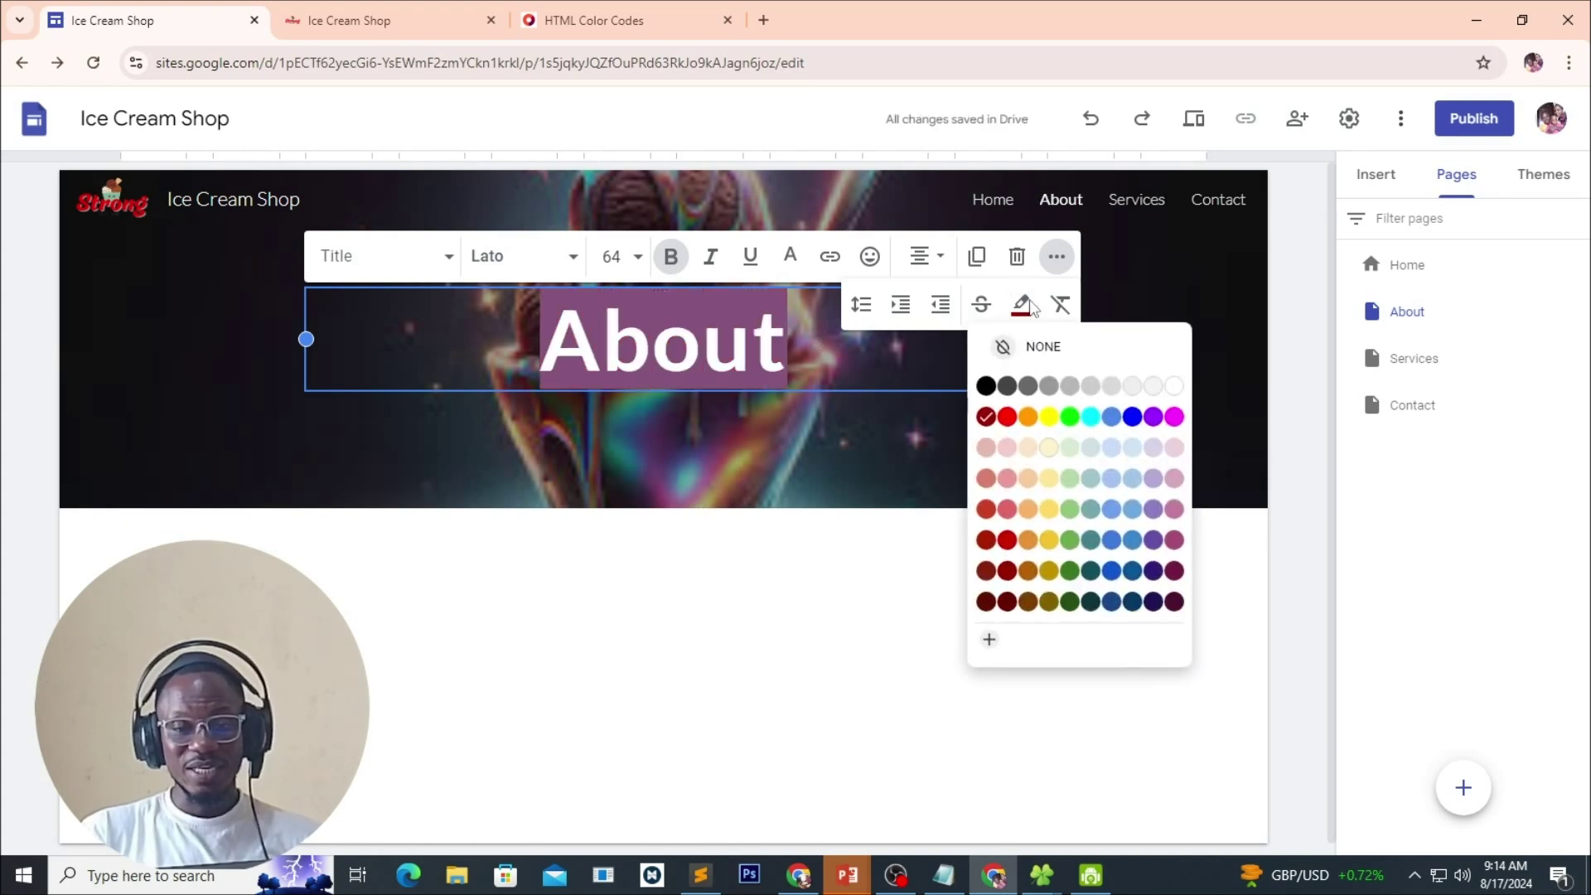
pyautogui.click(1043, 349)
pyautogui.click(803, 347)
pyautogui.click(822, 414)
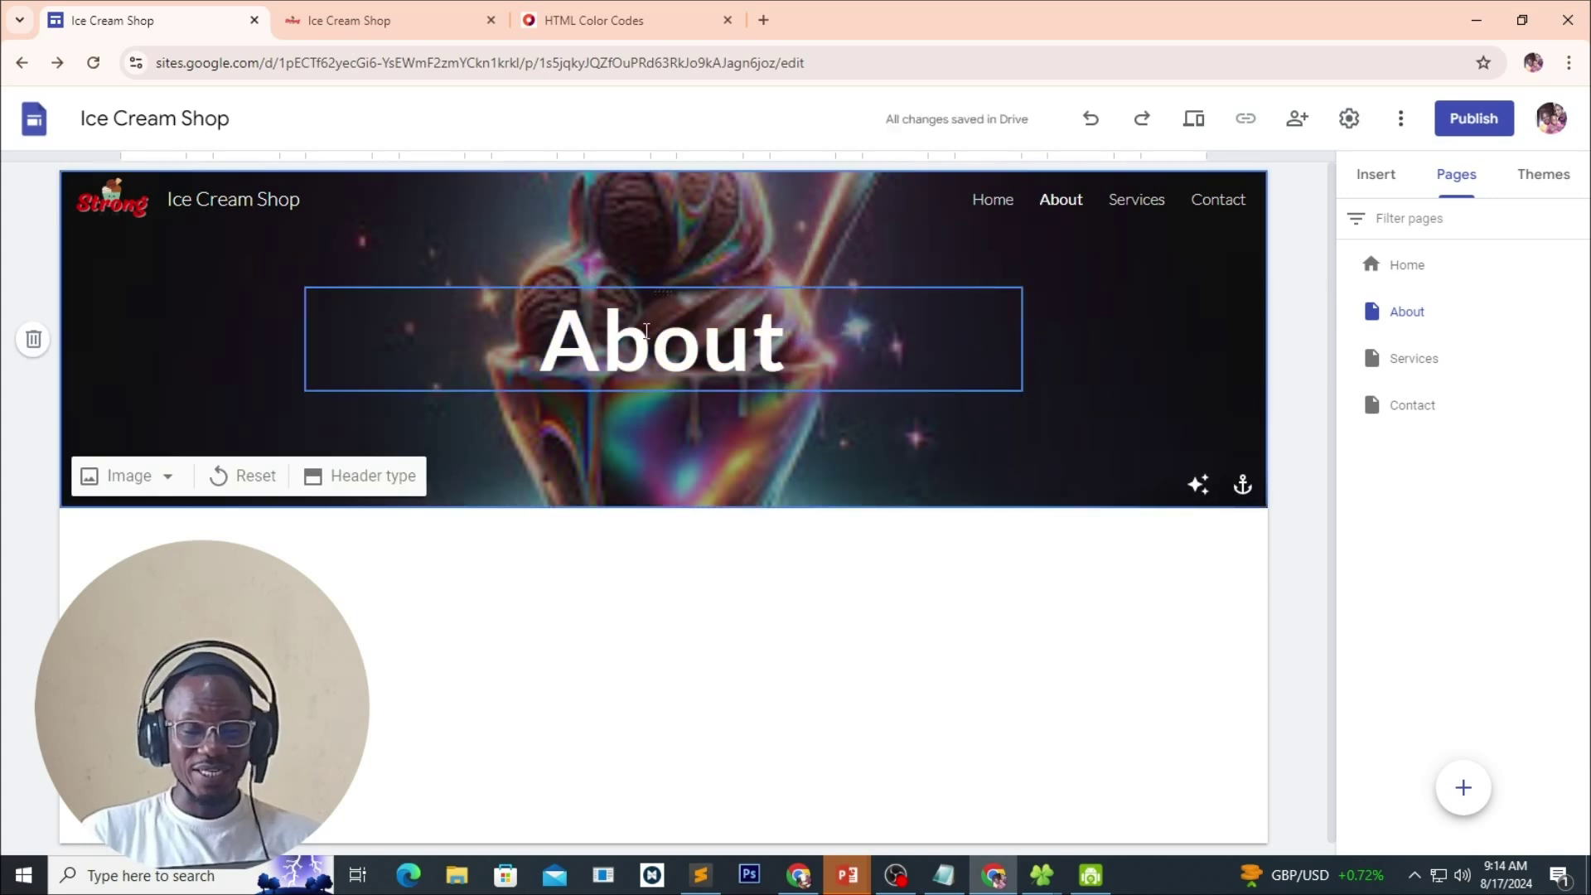
# Set the Services page's header type to Banner.
pyautogui.click(1133, 213)
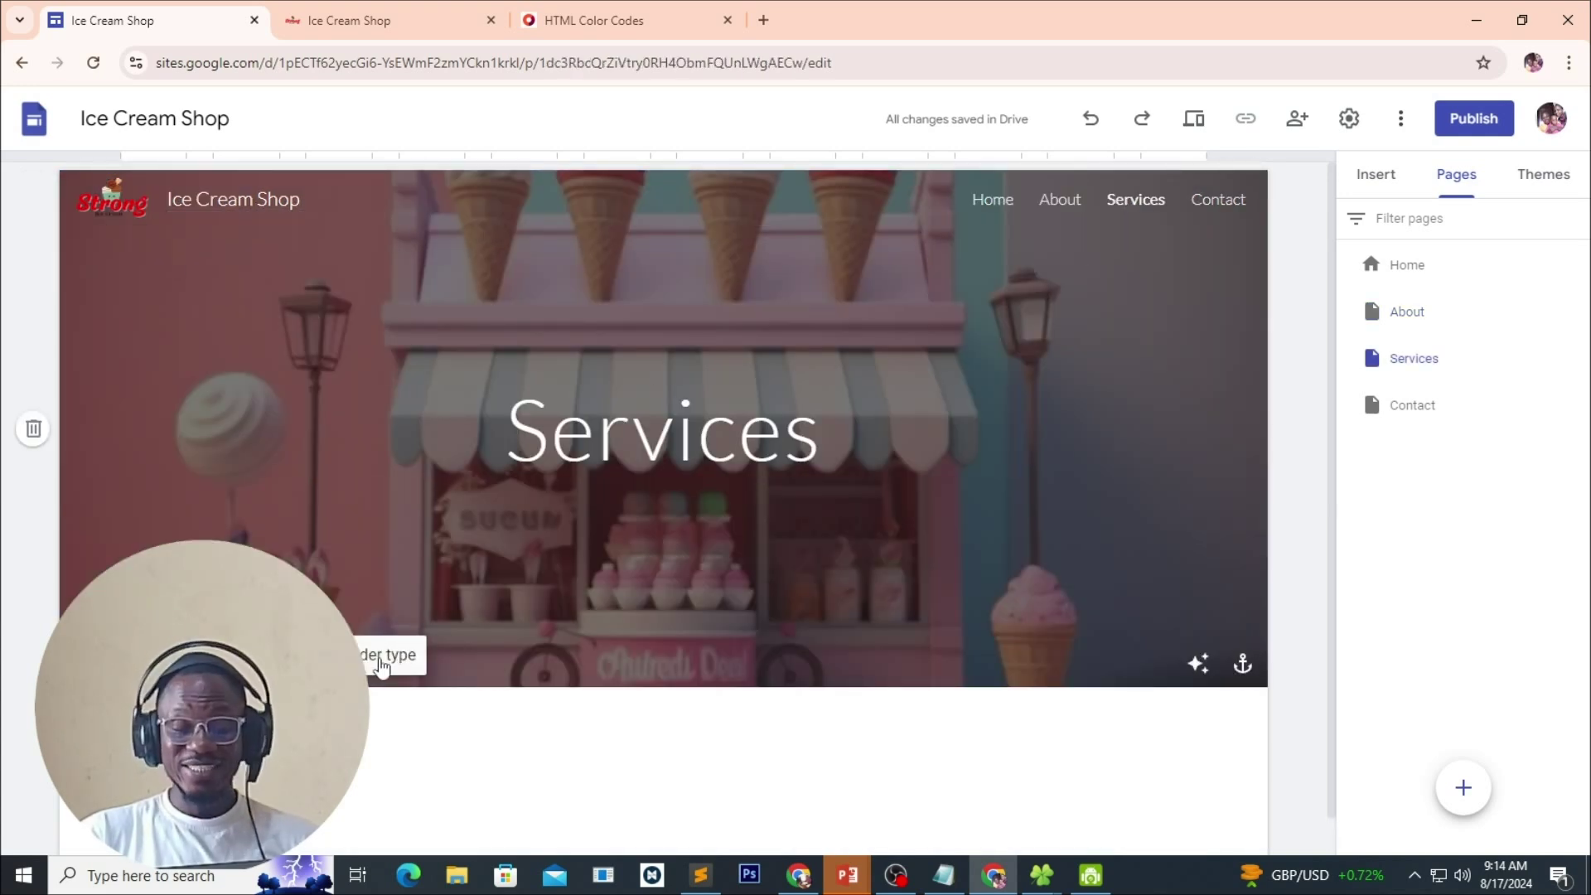
pyautogui.click(382, 662)
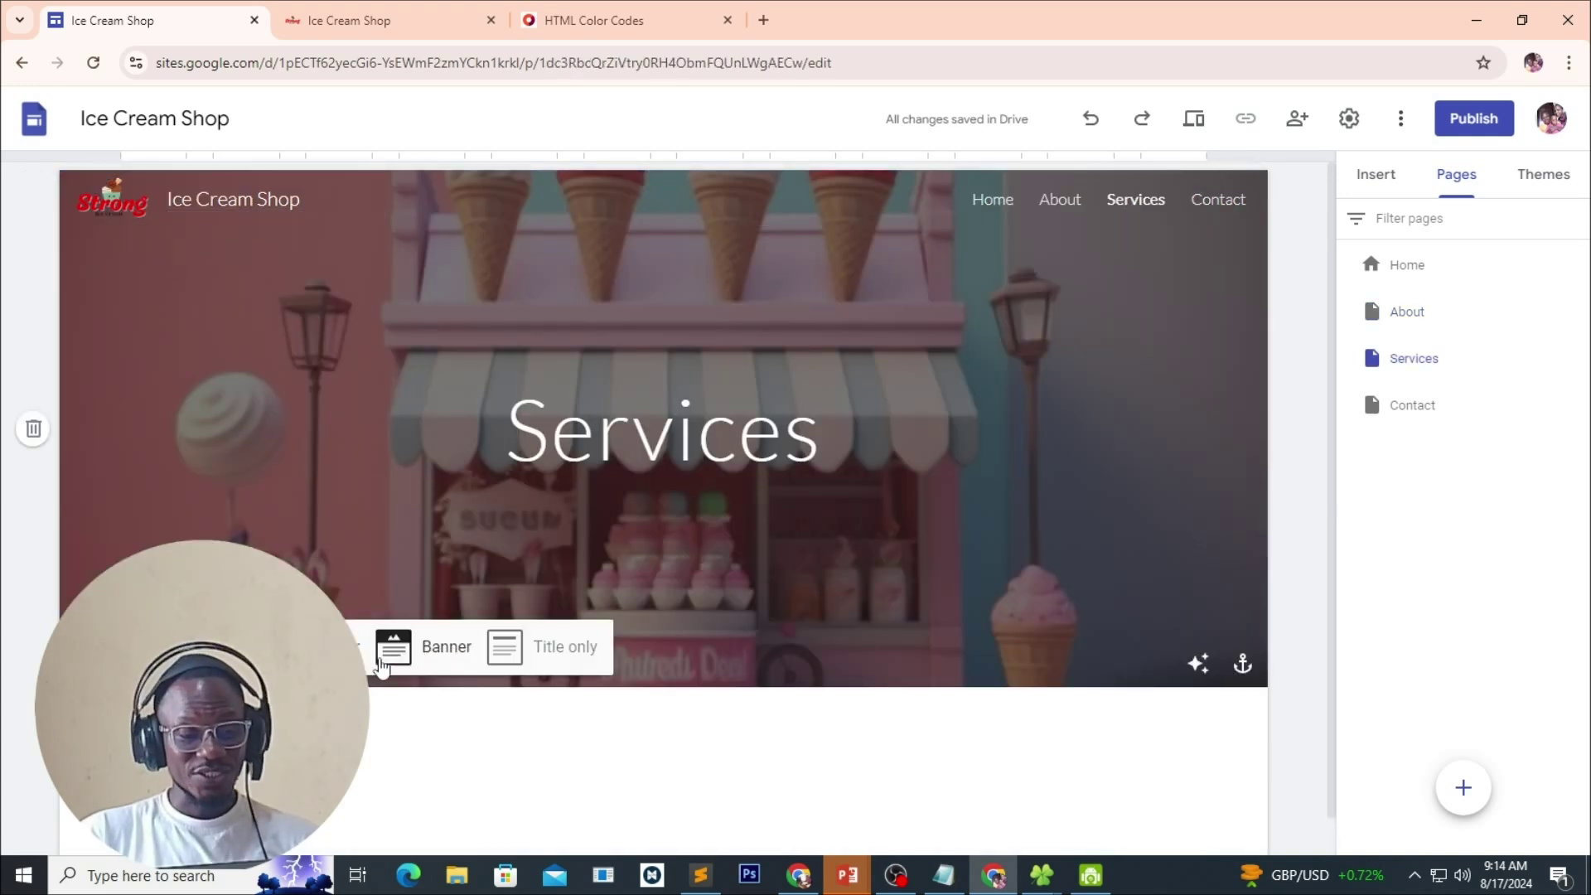
pyautogui.click(443, 656)
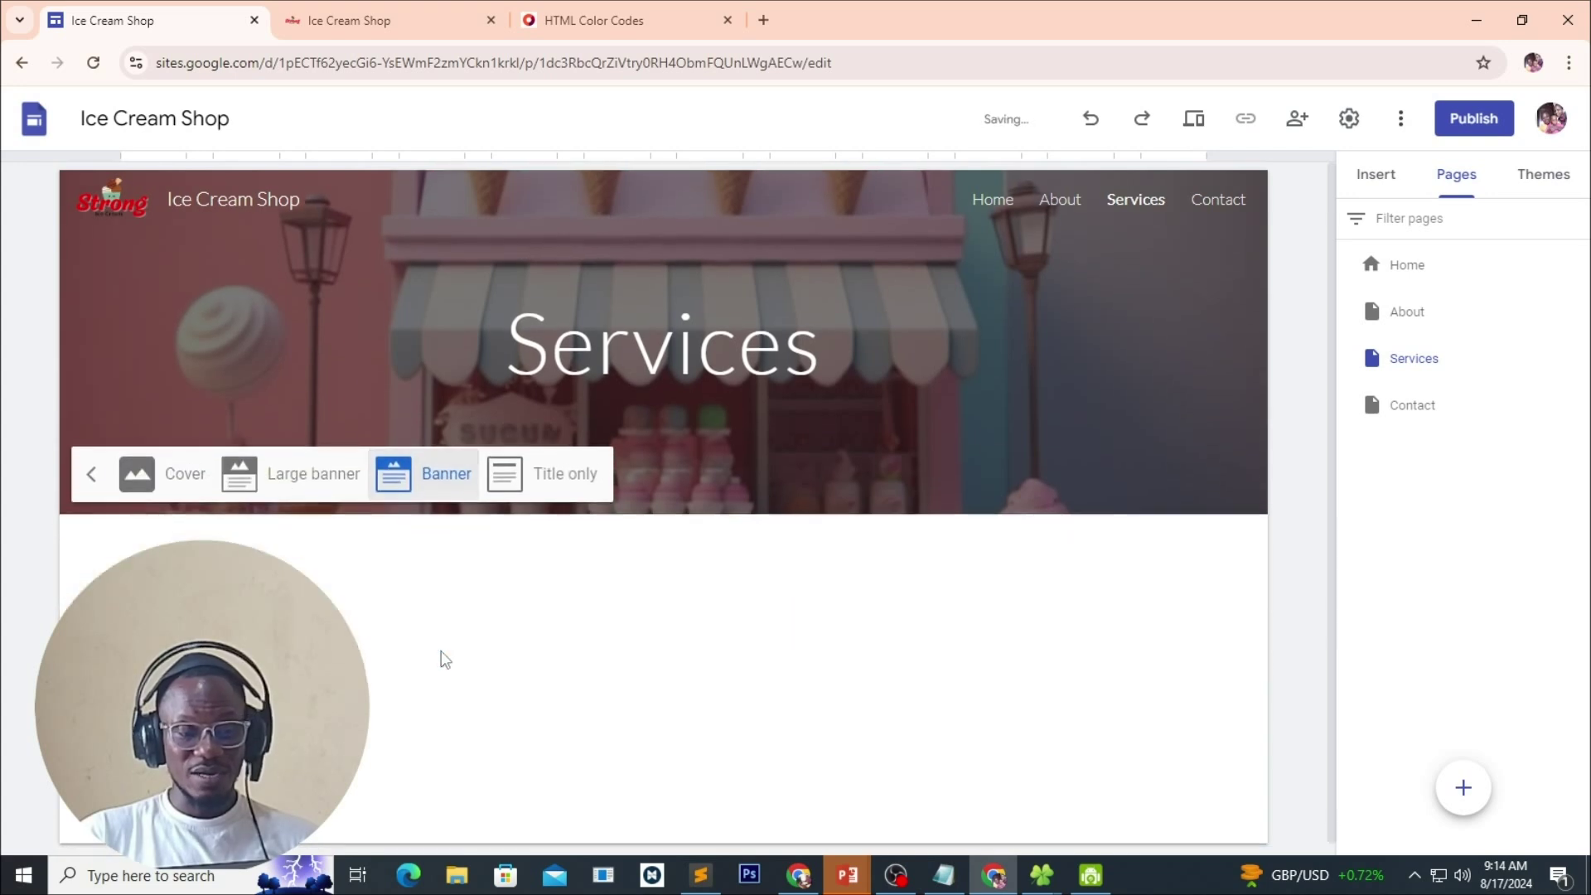
pyautogui.click(1056, 428)
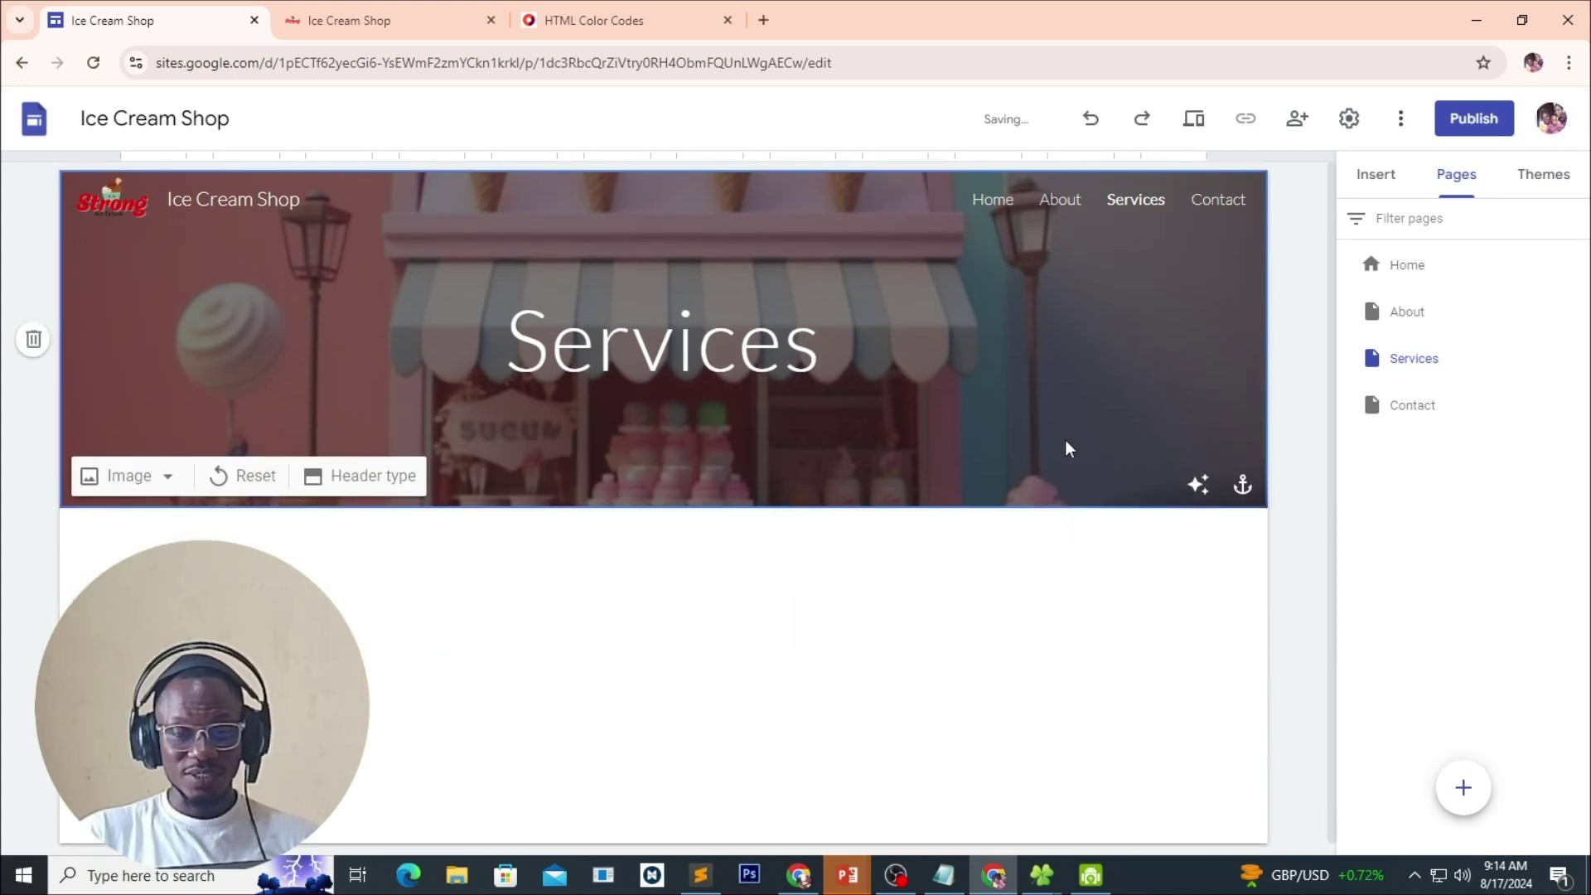
# Replace the Services page's header image with the dark ice cream sundae picture from the imgs folder and make the title Services bold.
pyautogui.click(168, 476)
pyautogui.click(137, 535)
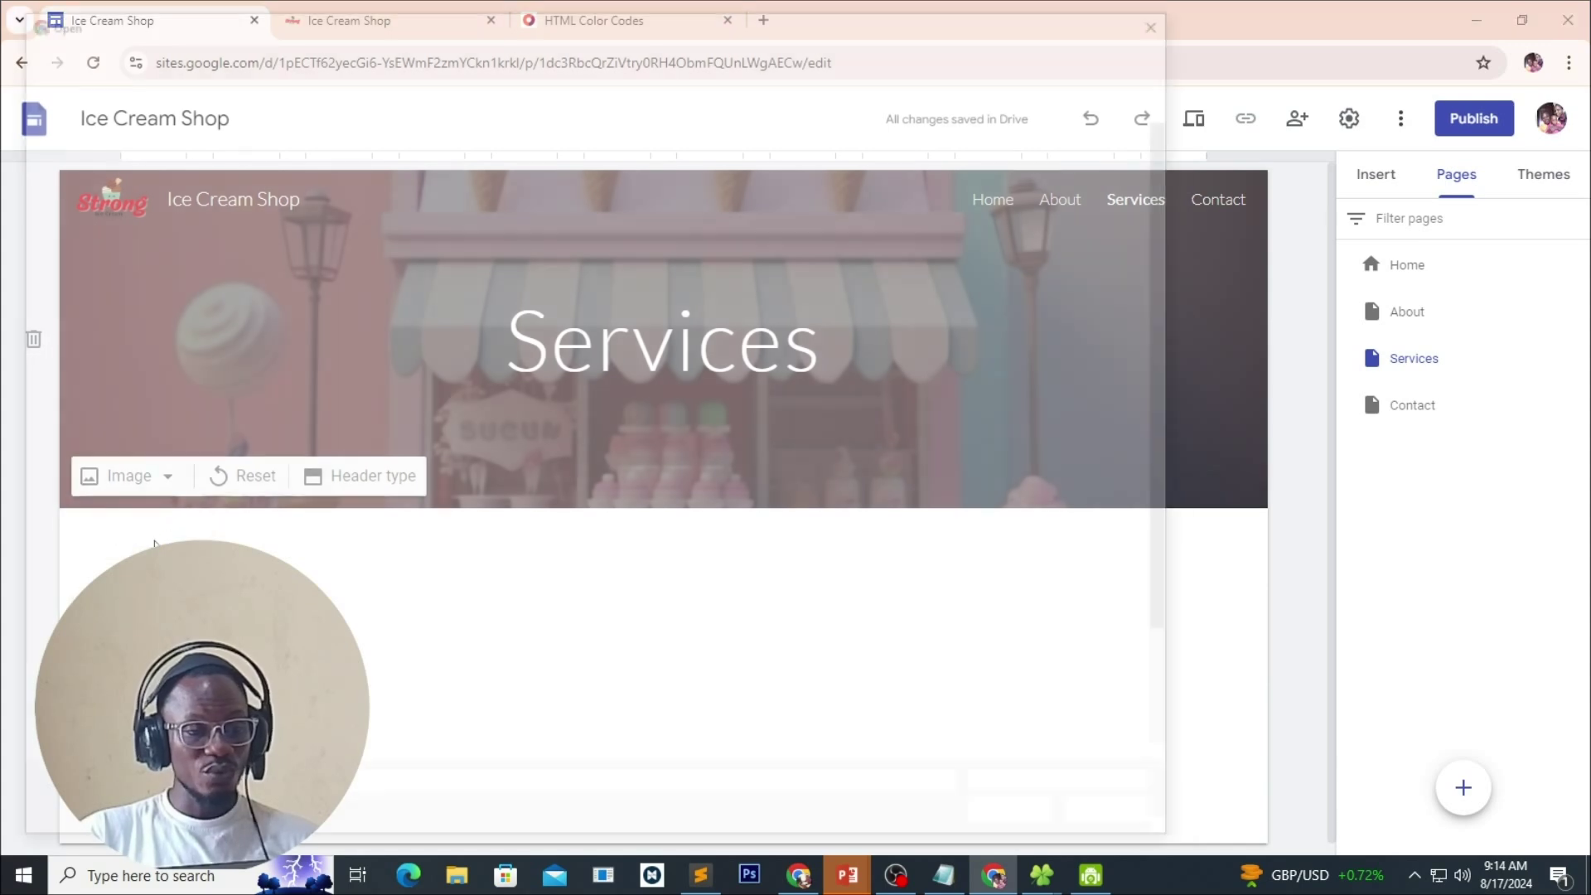
pyautogui.scroll(-2, 704, 580)
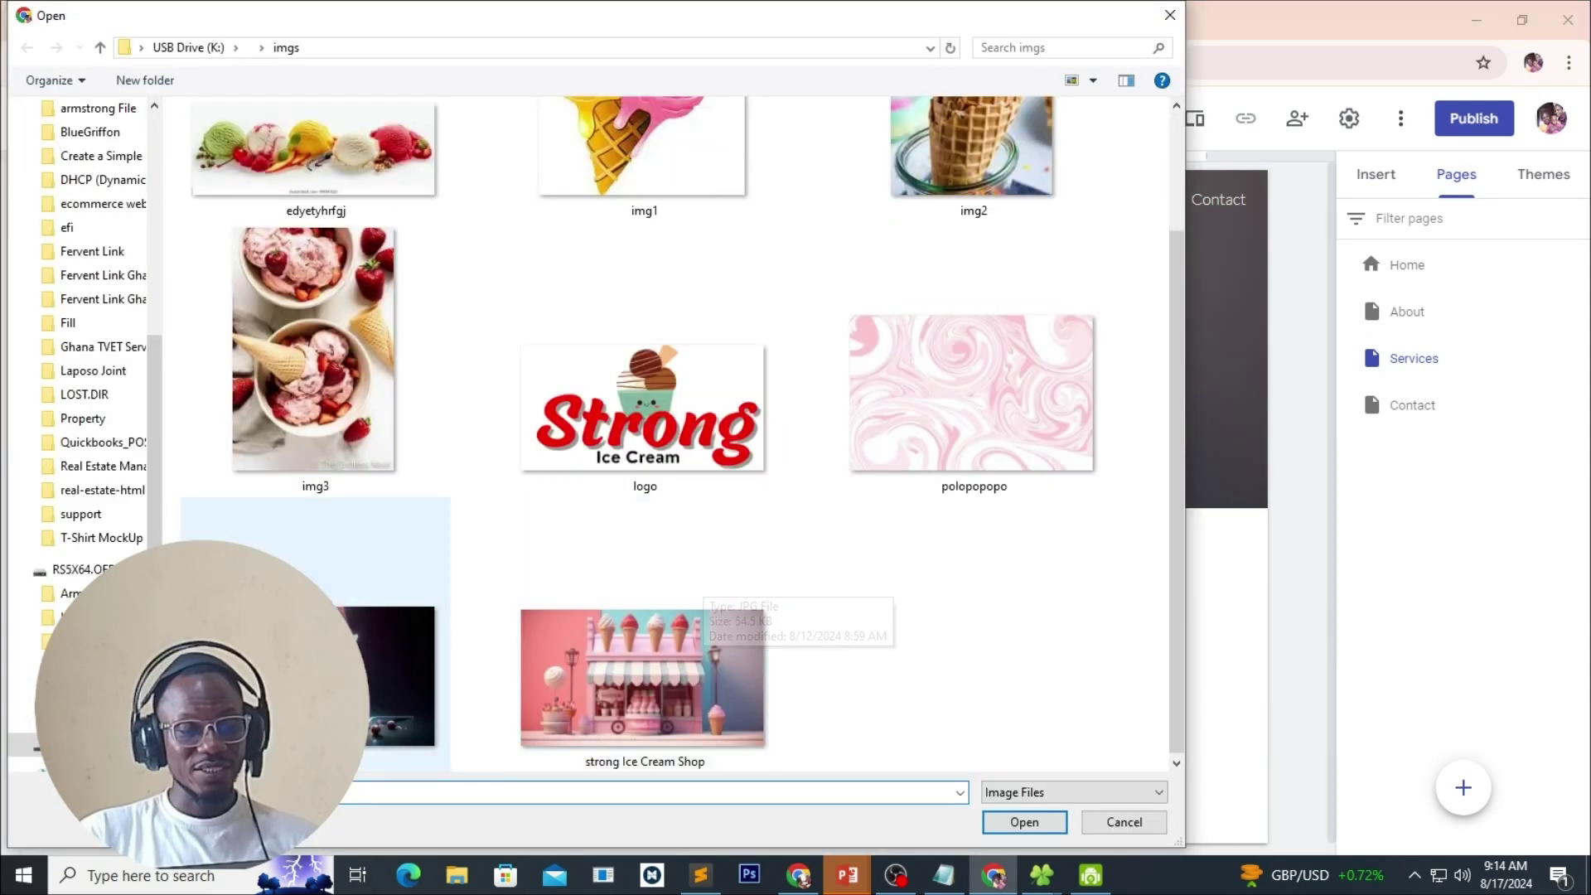
pyautogui.click(1000, 823)
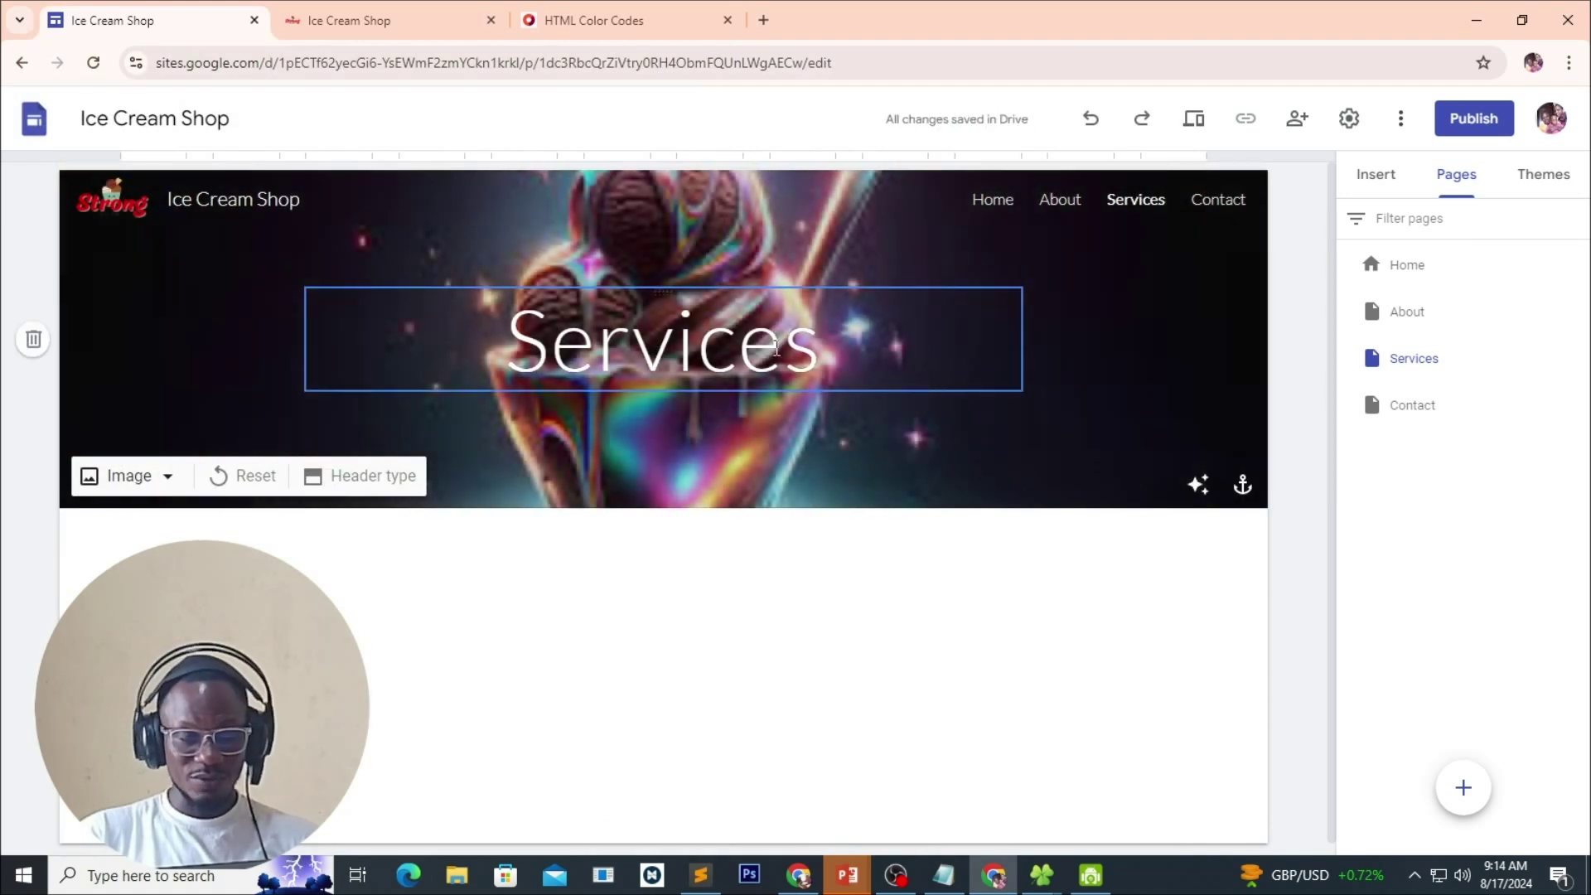
pyautogui.moveTo(820, 342); pyautogui.dragTo(503, 340)
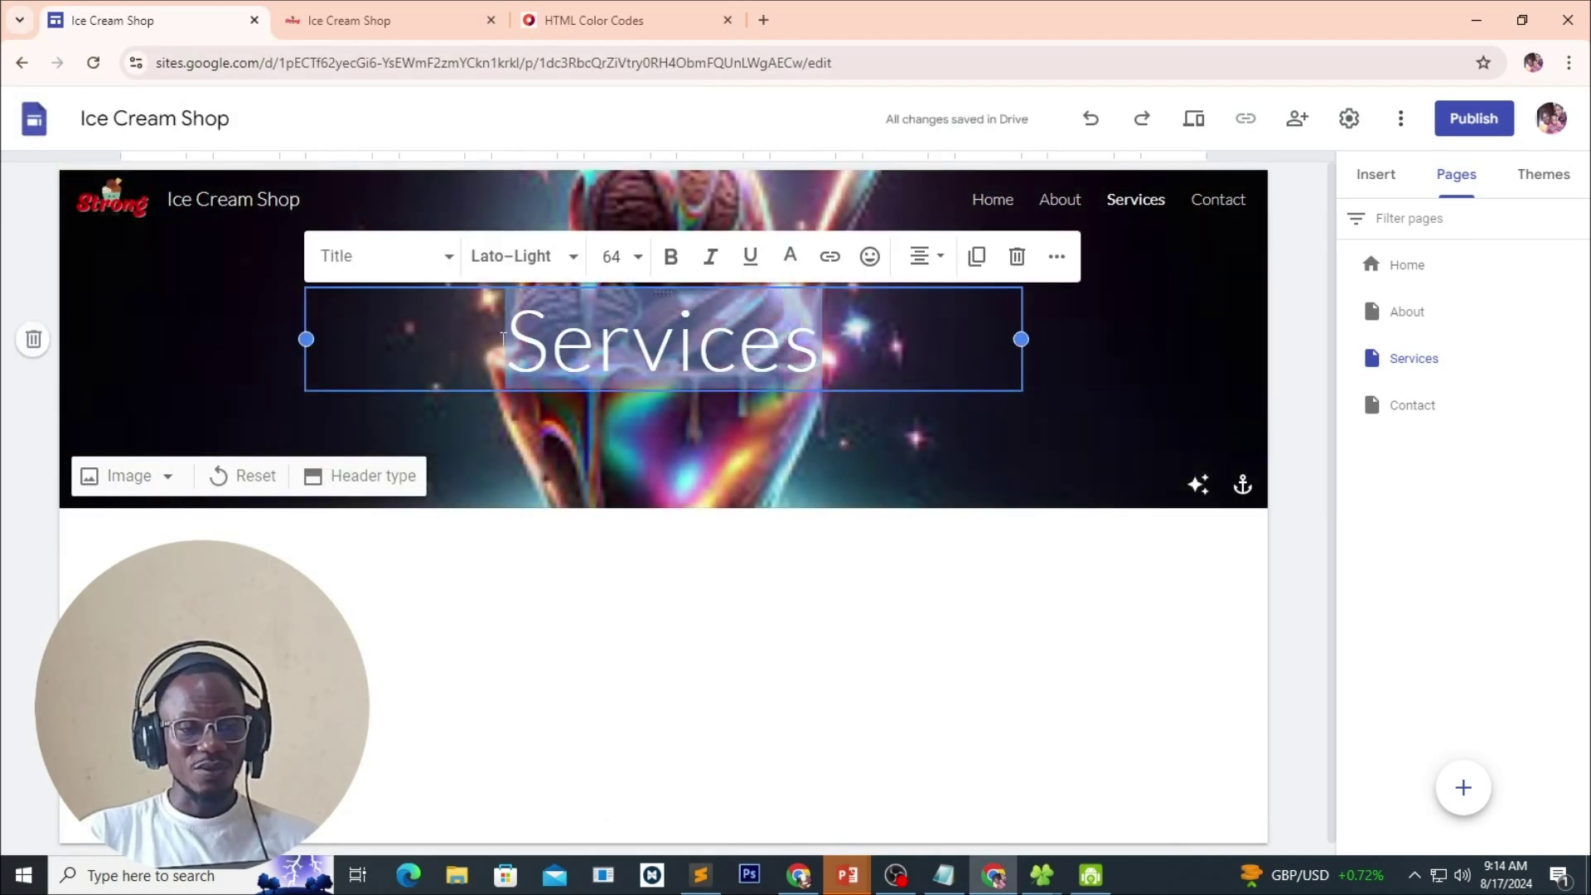
pyautogui.click(672, 258)
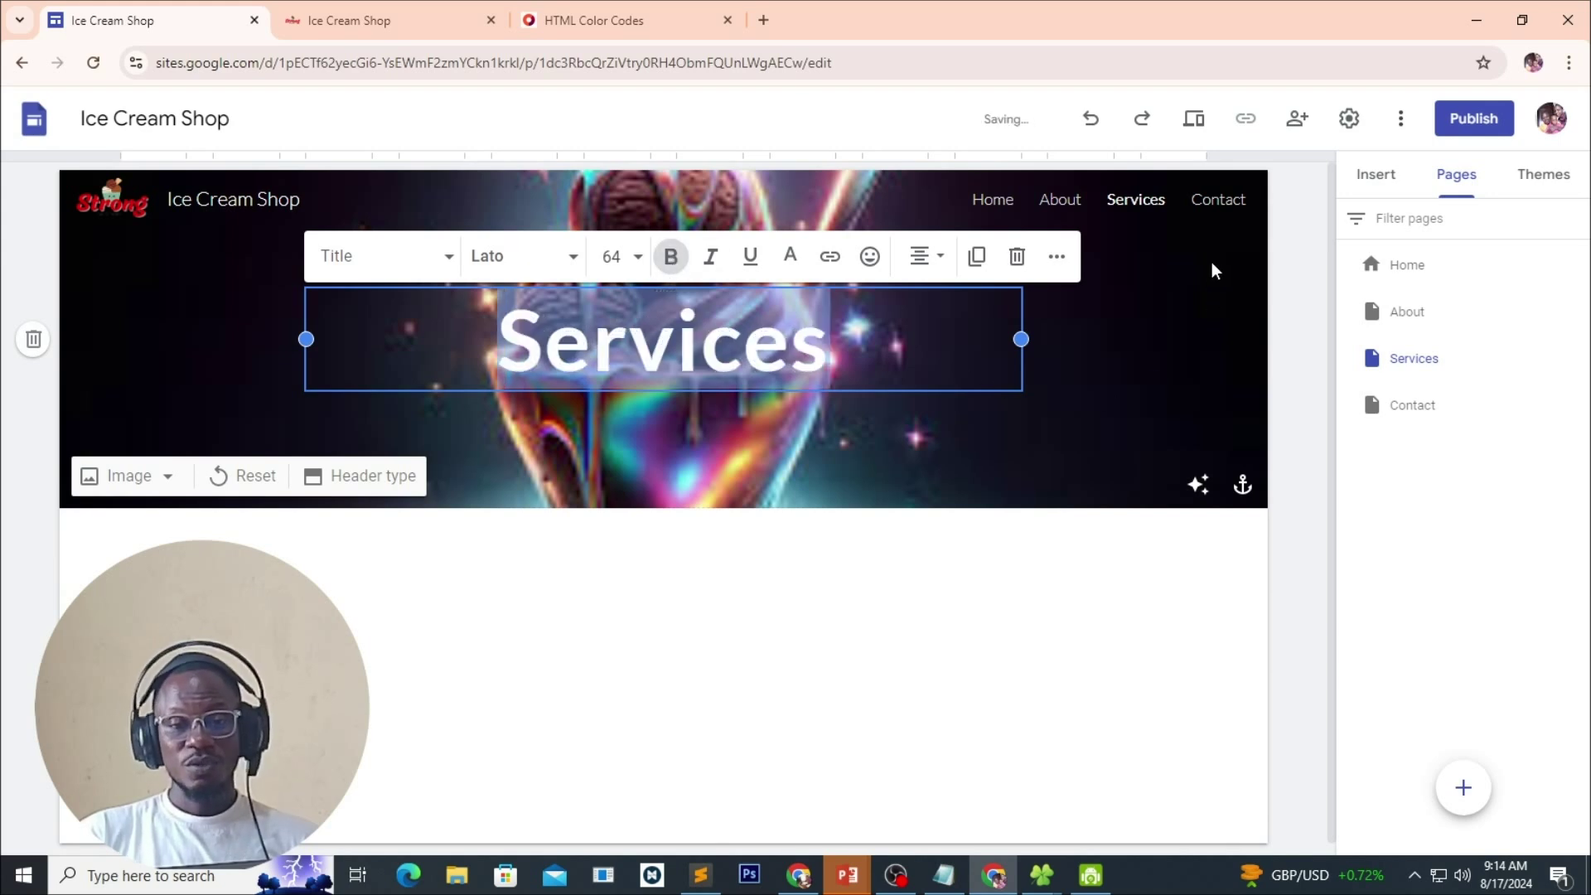
# Set the Contact page's header type to Banner.
pyautogui.click(1215, 203)
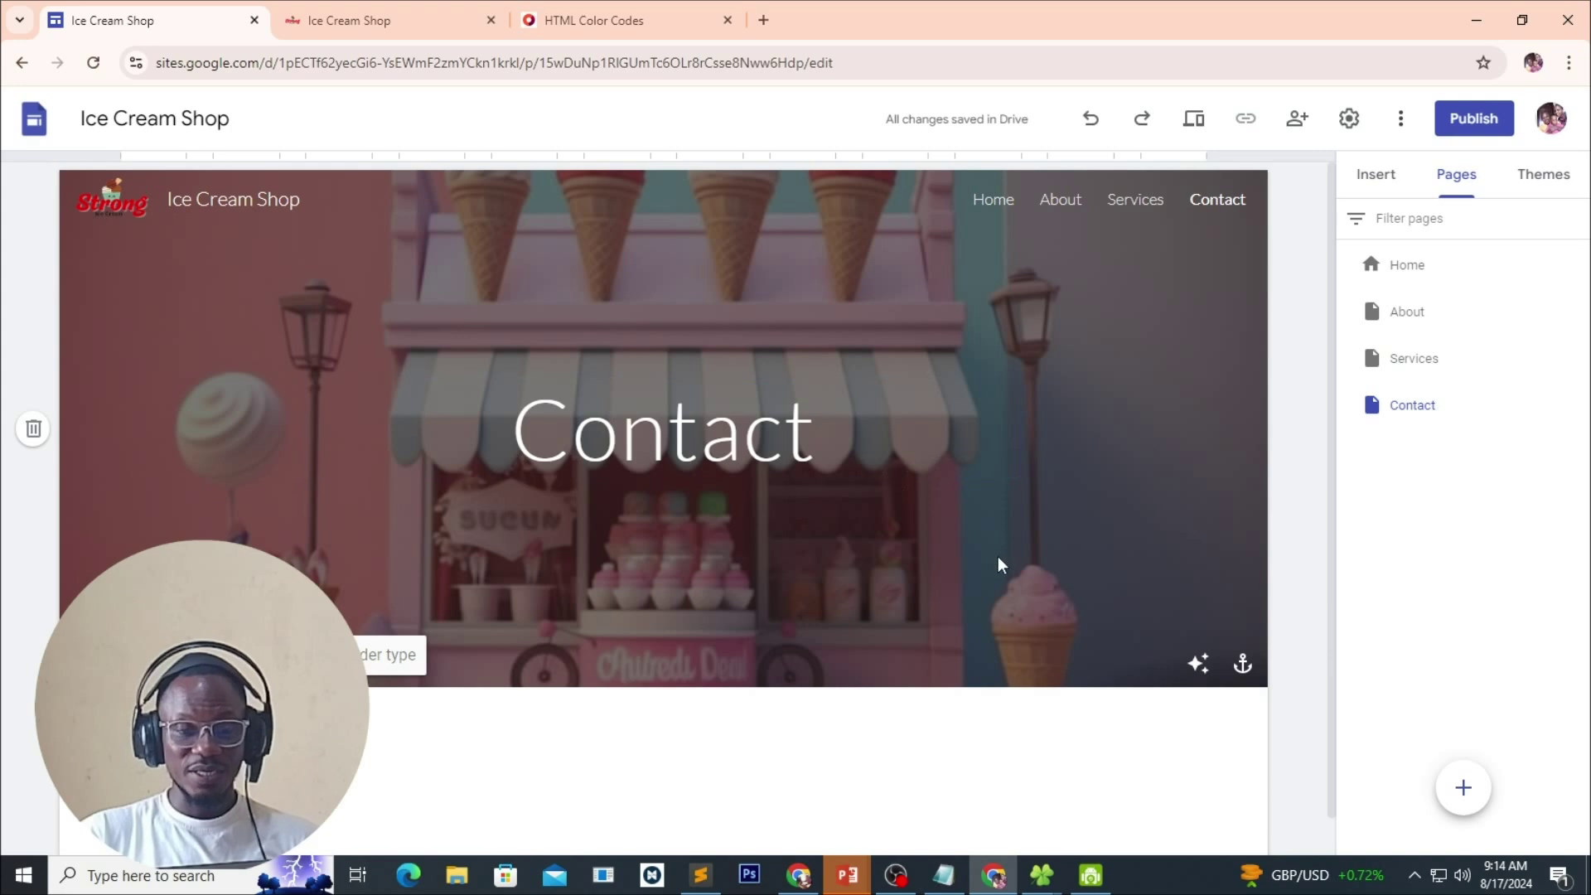
pyautogui.moveTo(331, 655)
pyautogui.click(421, 655)
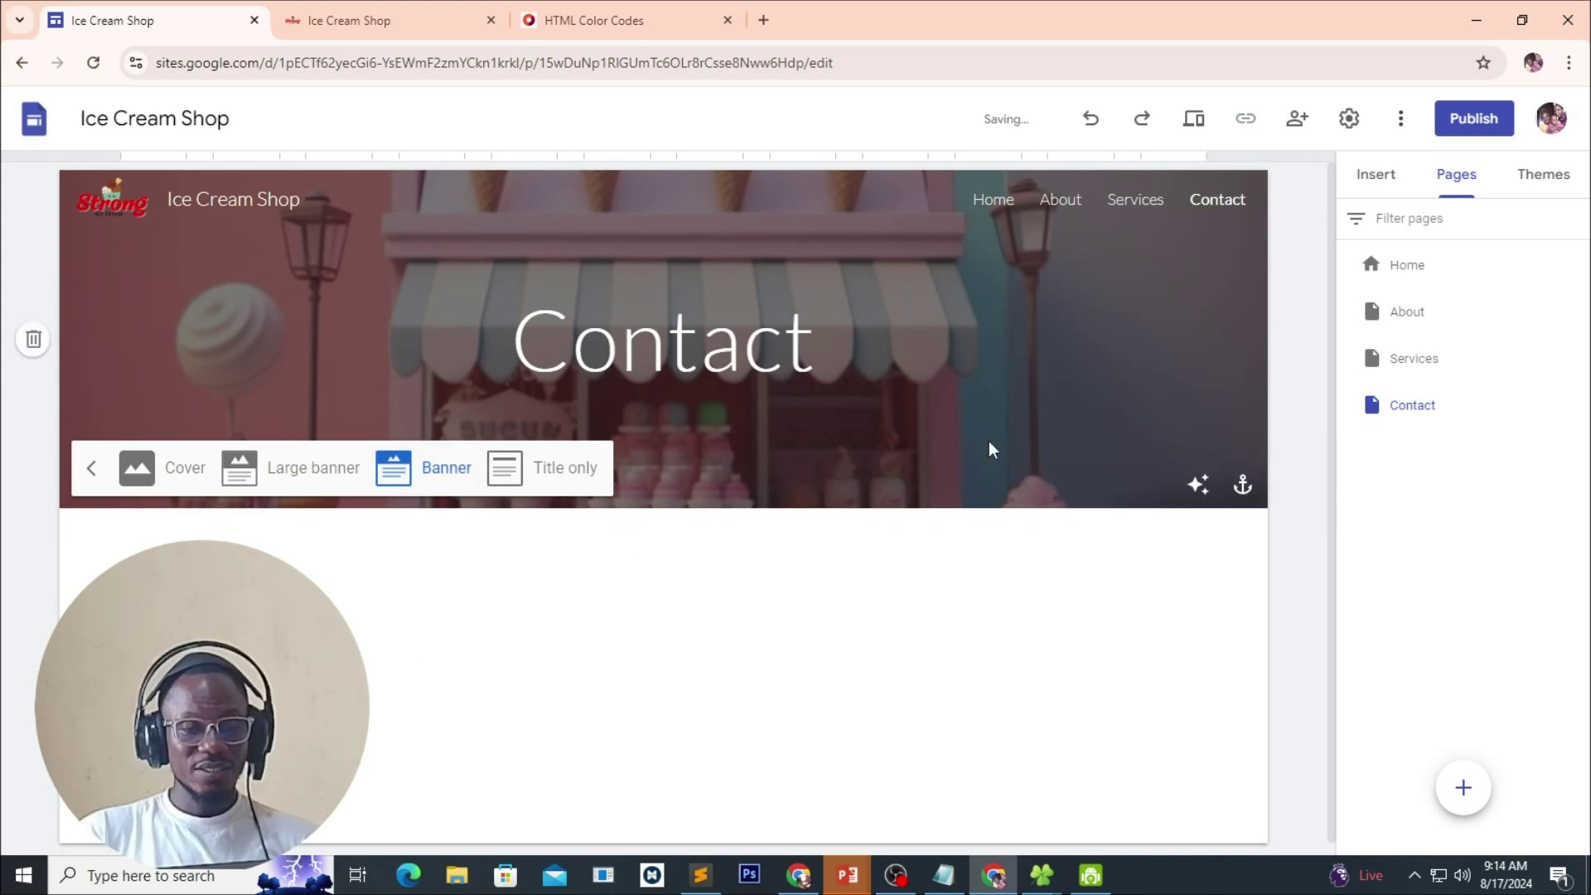
# Replace the Contact page's header image with the dark ice cream sundae picture from the imgs folder.
pyautogui.click(165, 477)
pyautogui.click(139, 536)
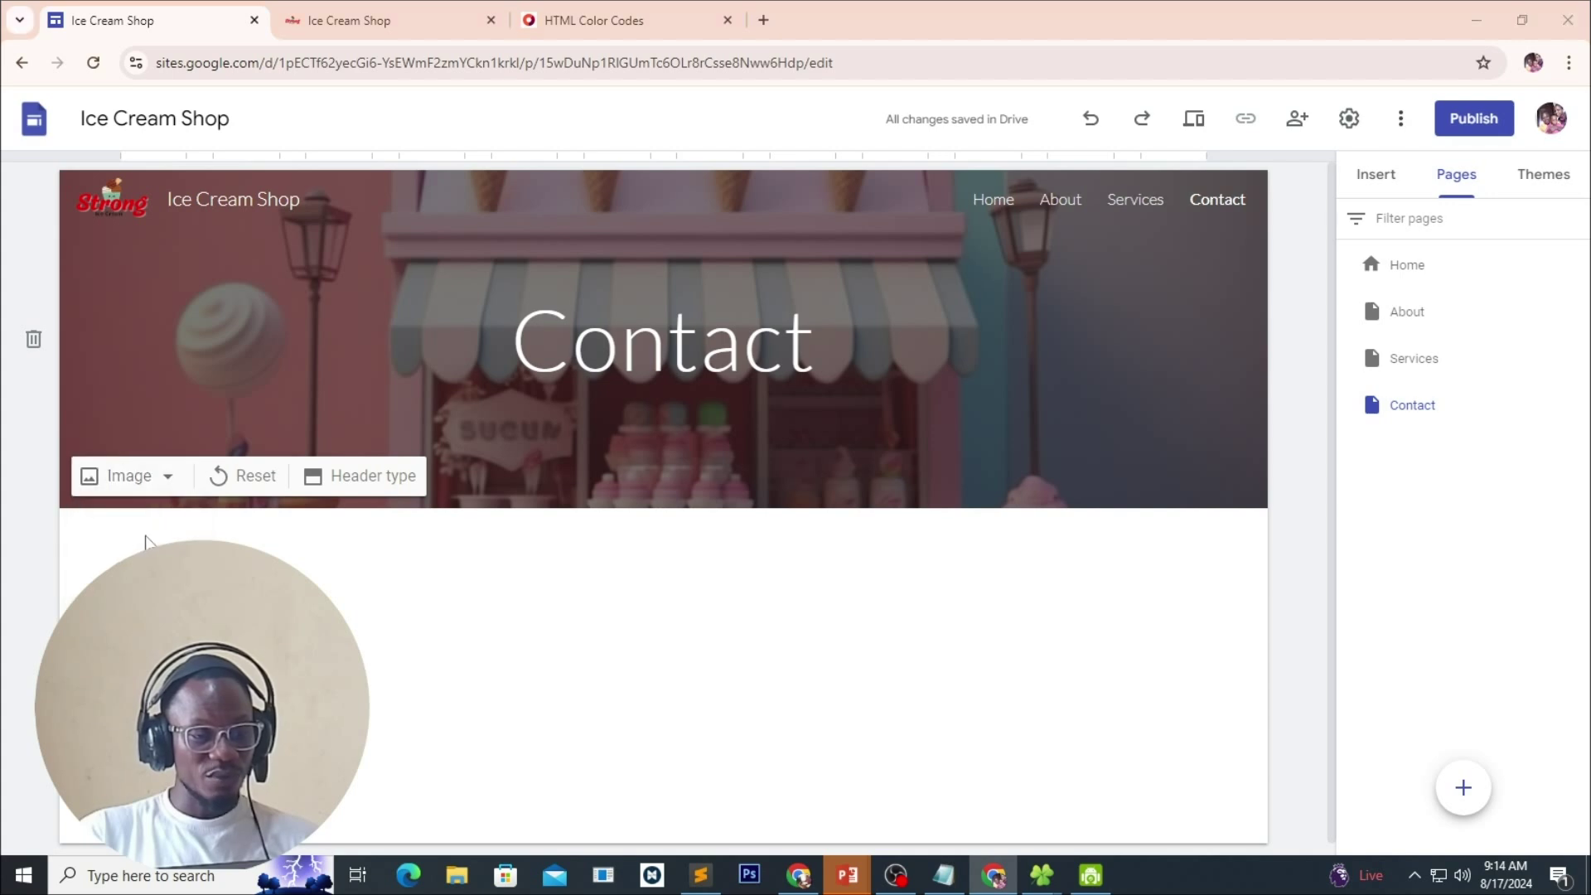
pyautogui.scroll(-2, 547, 514)
pyautogui.click(358, 635)
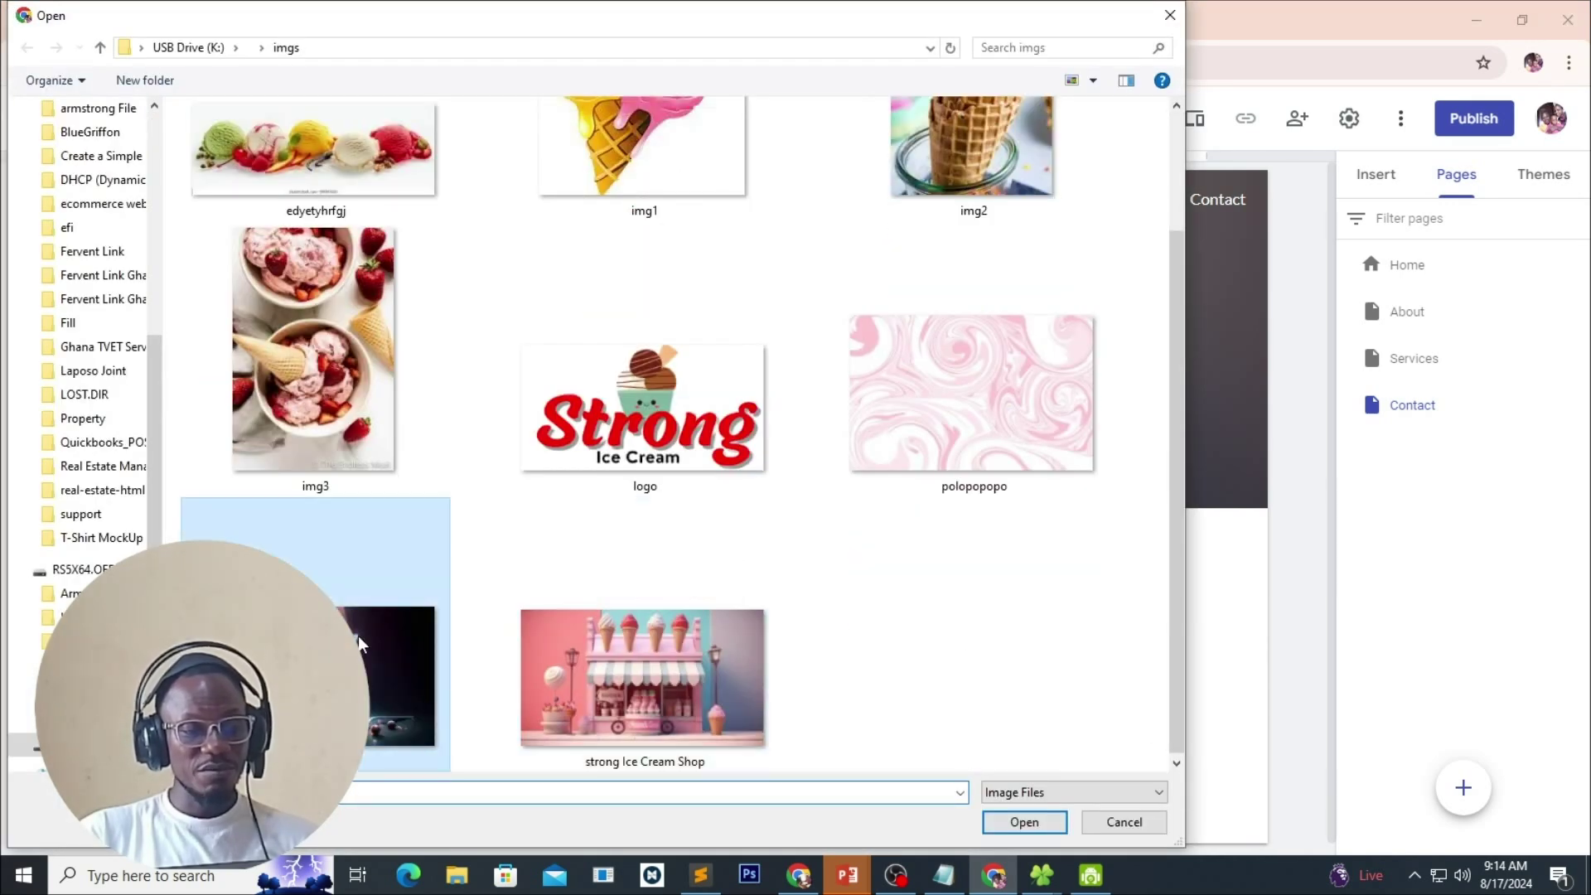
pyautogui.click(999, 827)
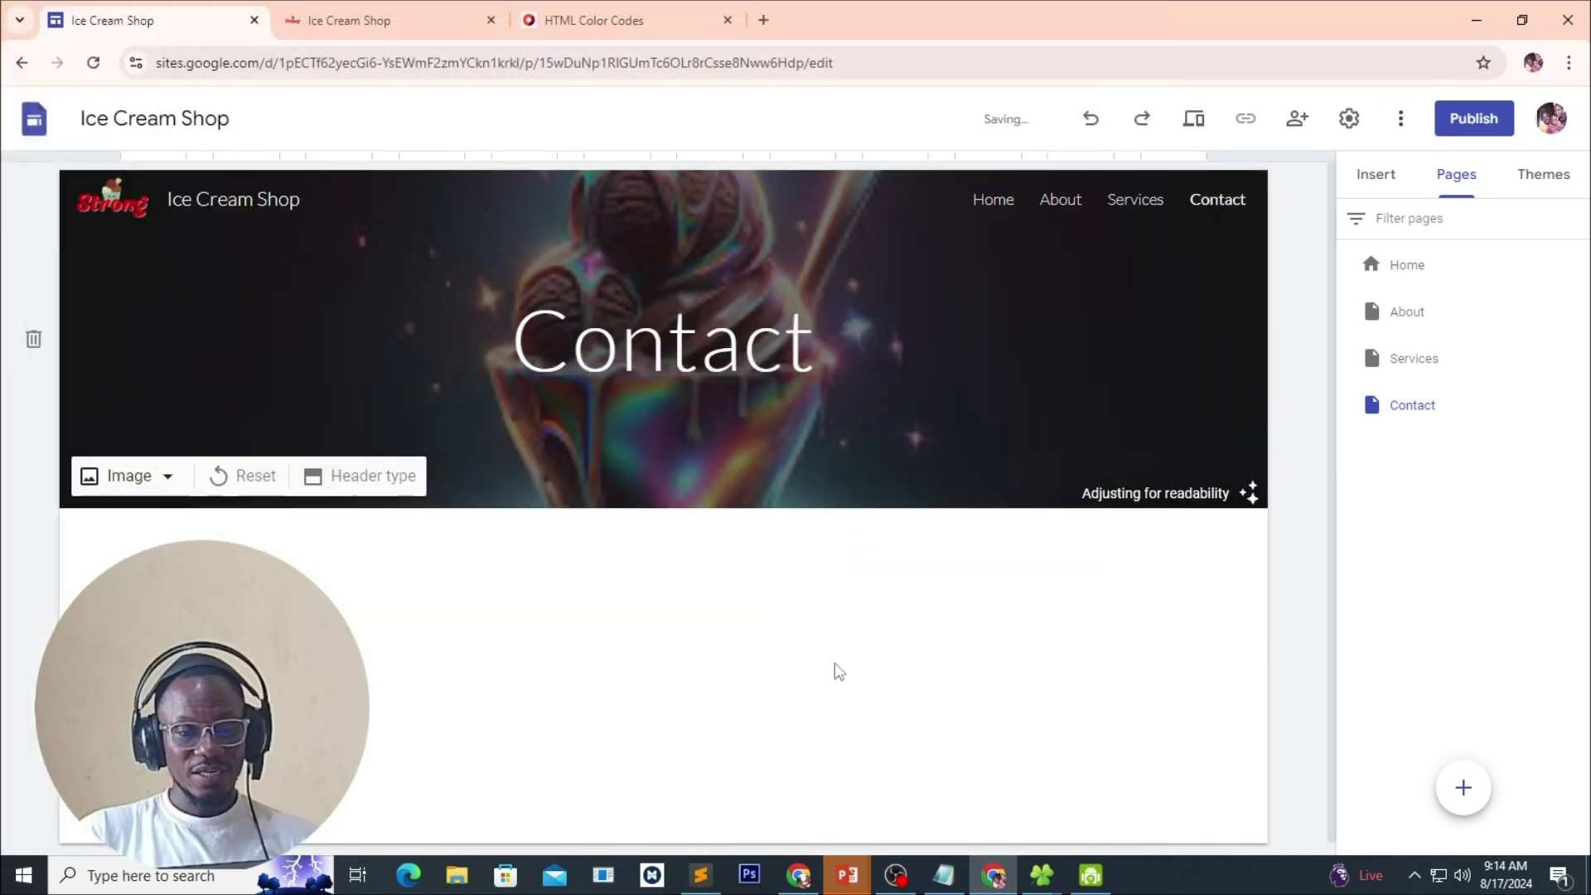
# Make the title text Contact in the Contact page's header bold.
pyautogui.moveTo(819, 340); pyautogui.dragTo(508, 339)
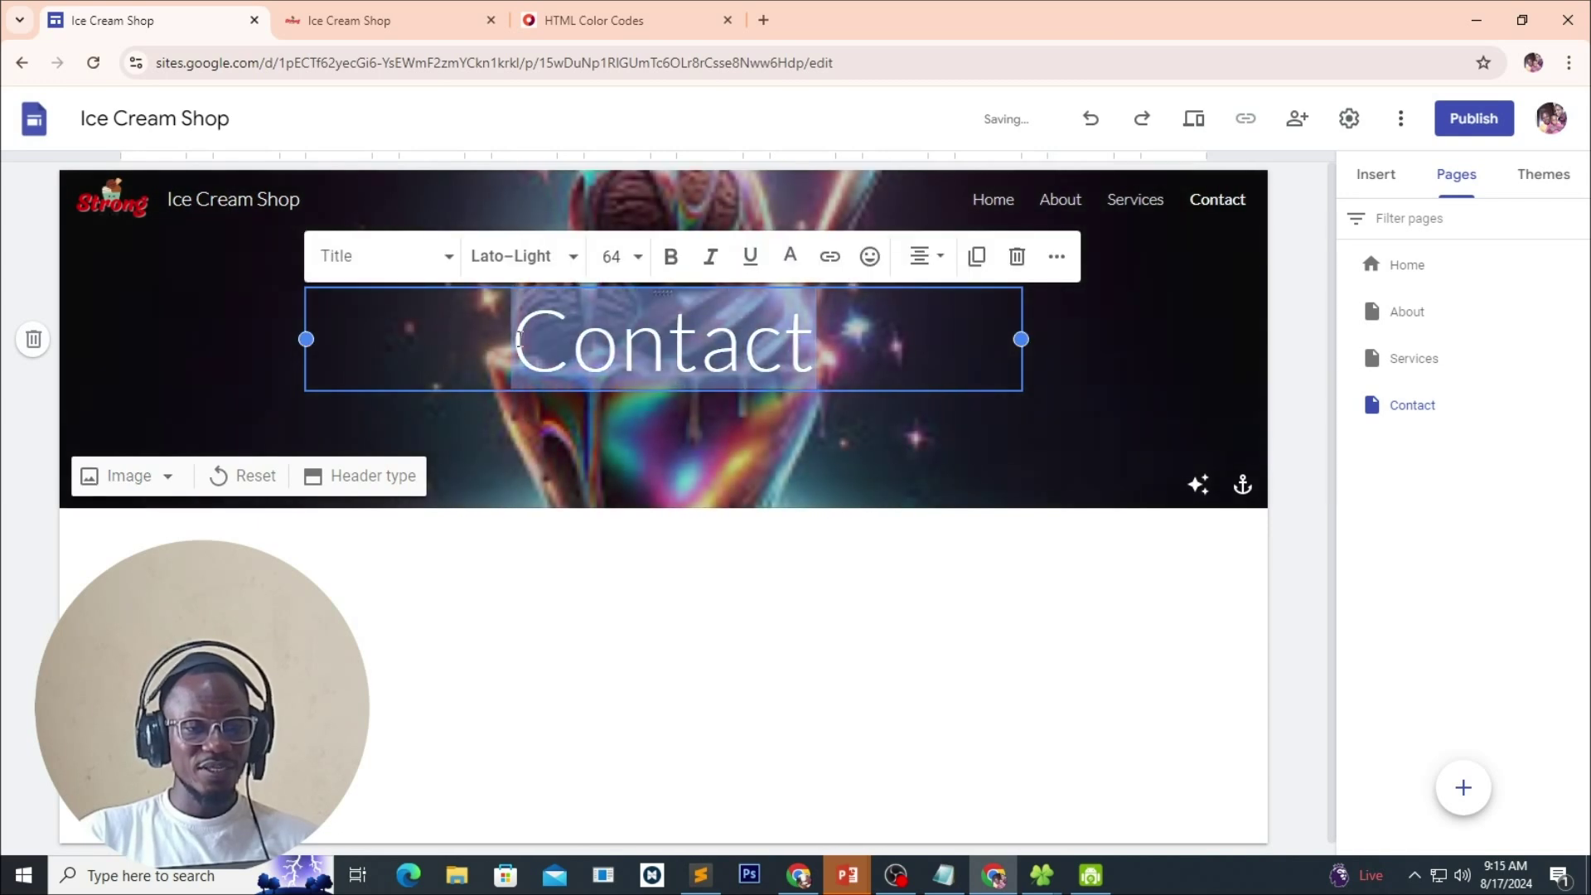
pyautogui.click(671, 258)
pyautogui.click(1105, 472)
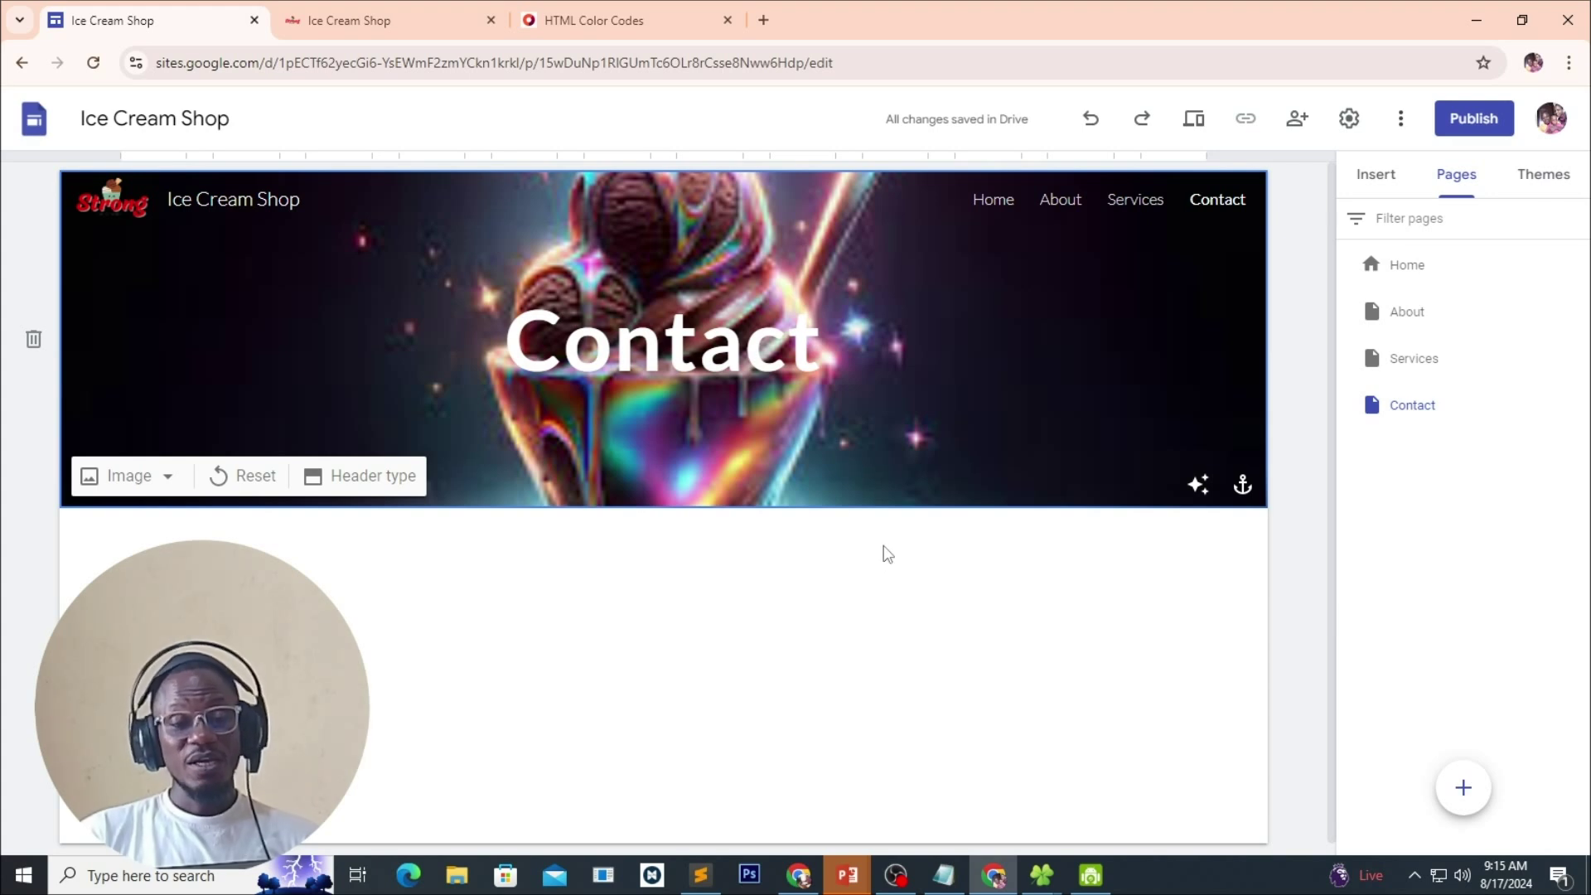
# Return to the Home page of the site and search Google for chatgpt in a new browser tab.
pyautogui.click(980, 204)
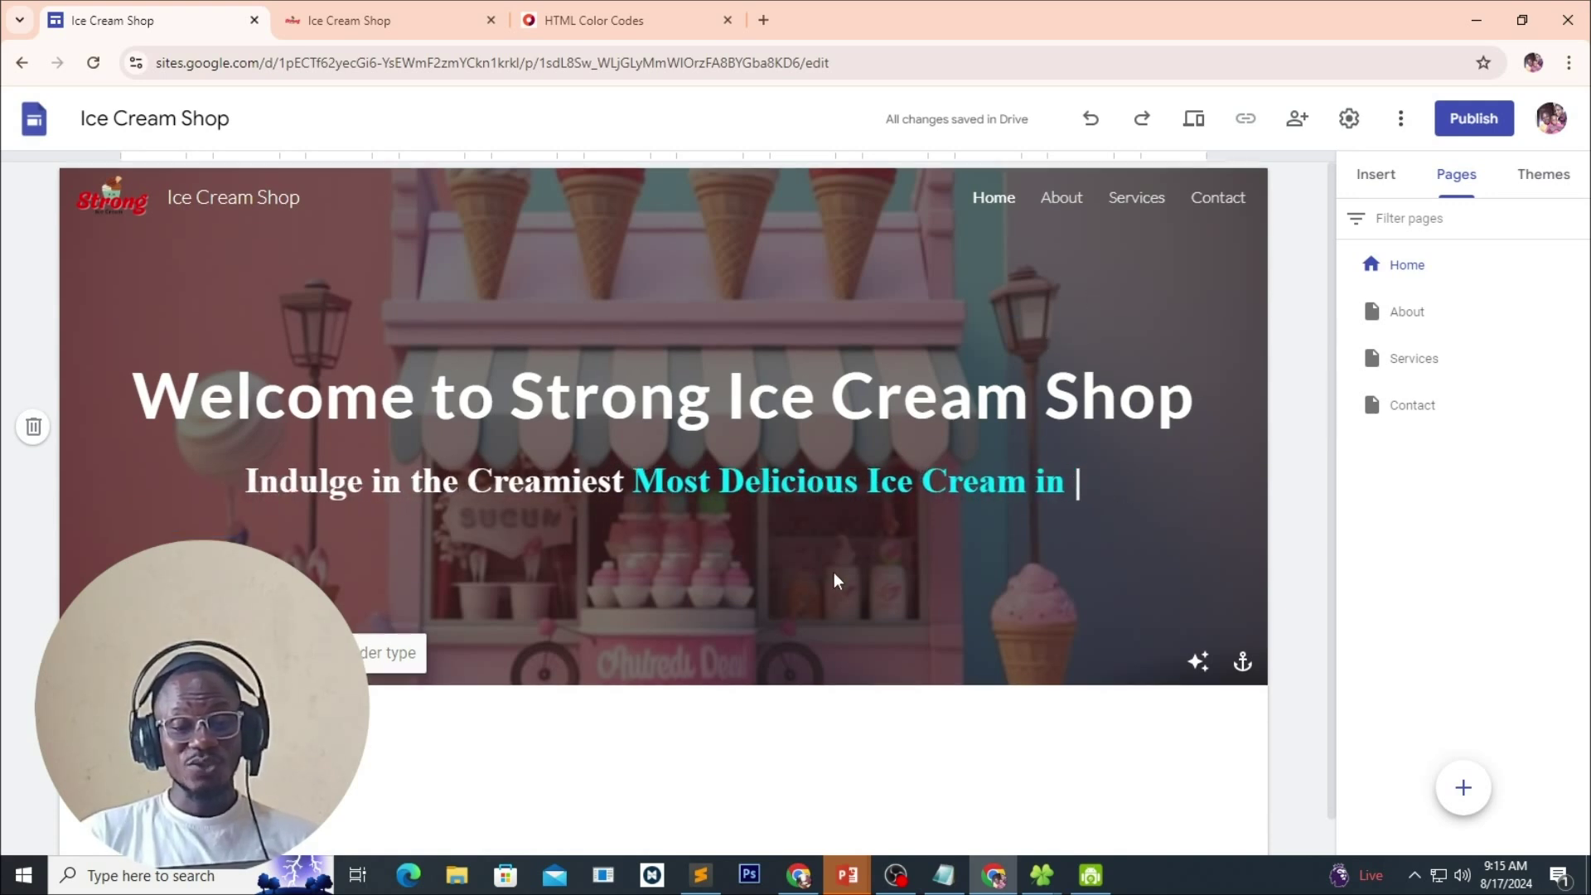
pyautogui.scroll(-1, 834, 572)
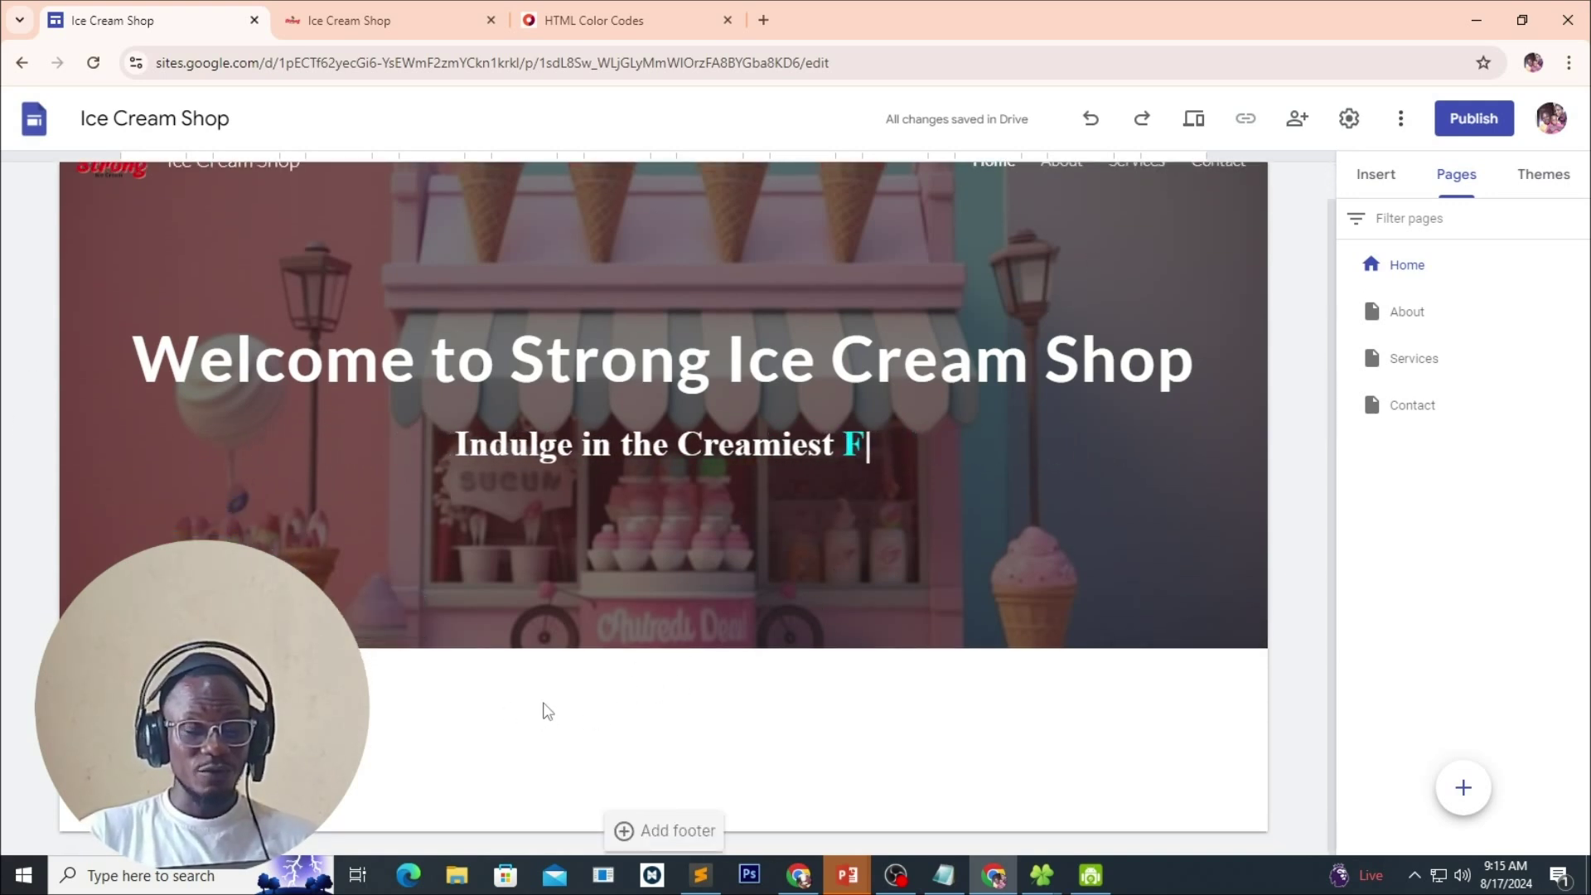
pyautogui.click(763, 20)
pyautogui.click(726, 64)
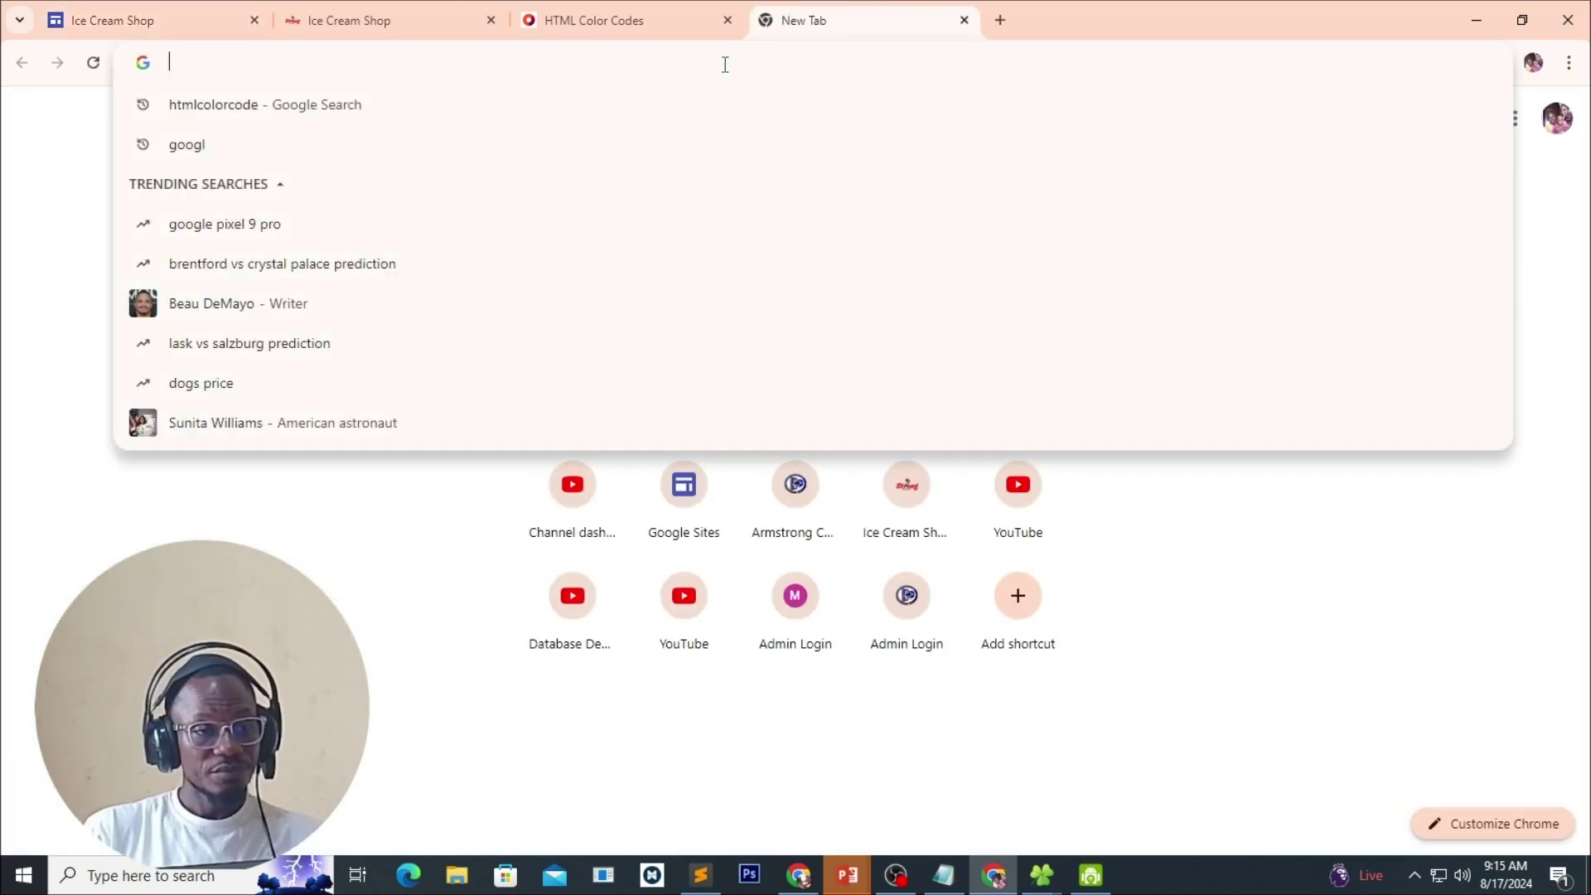
pyautogui.write('co')
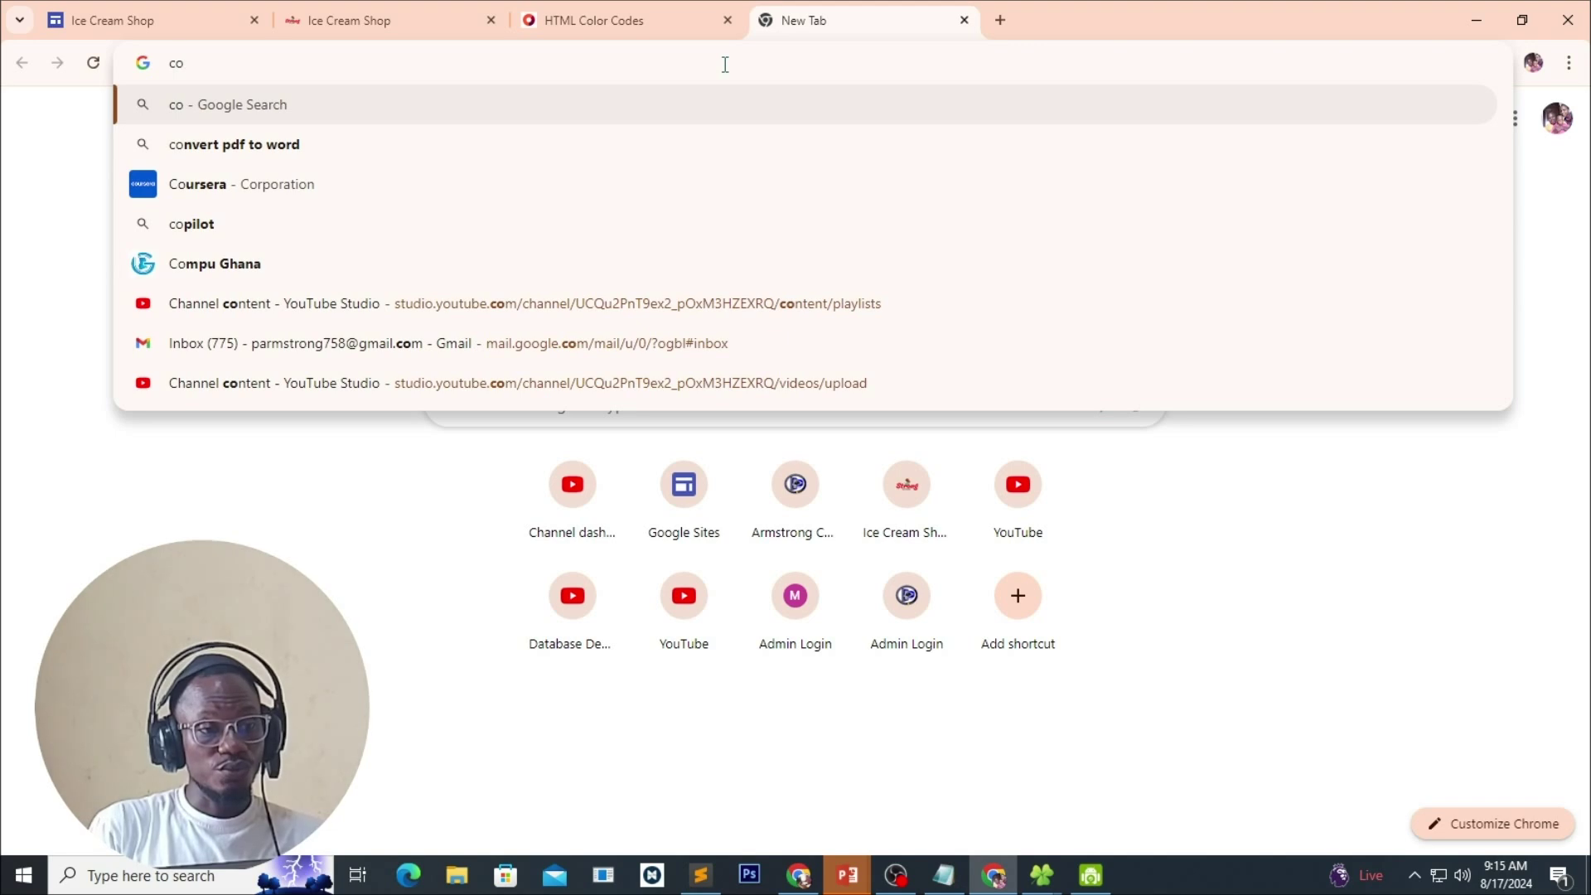
pyautogui.press('BackSpace')
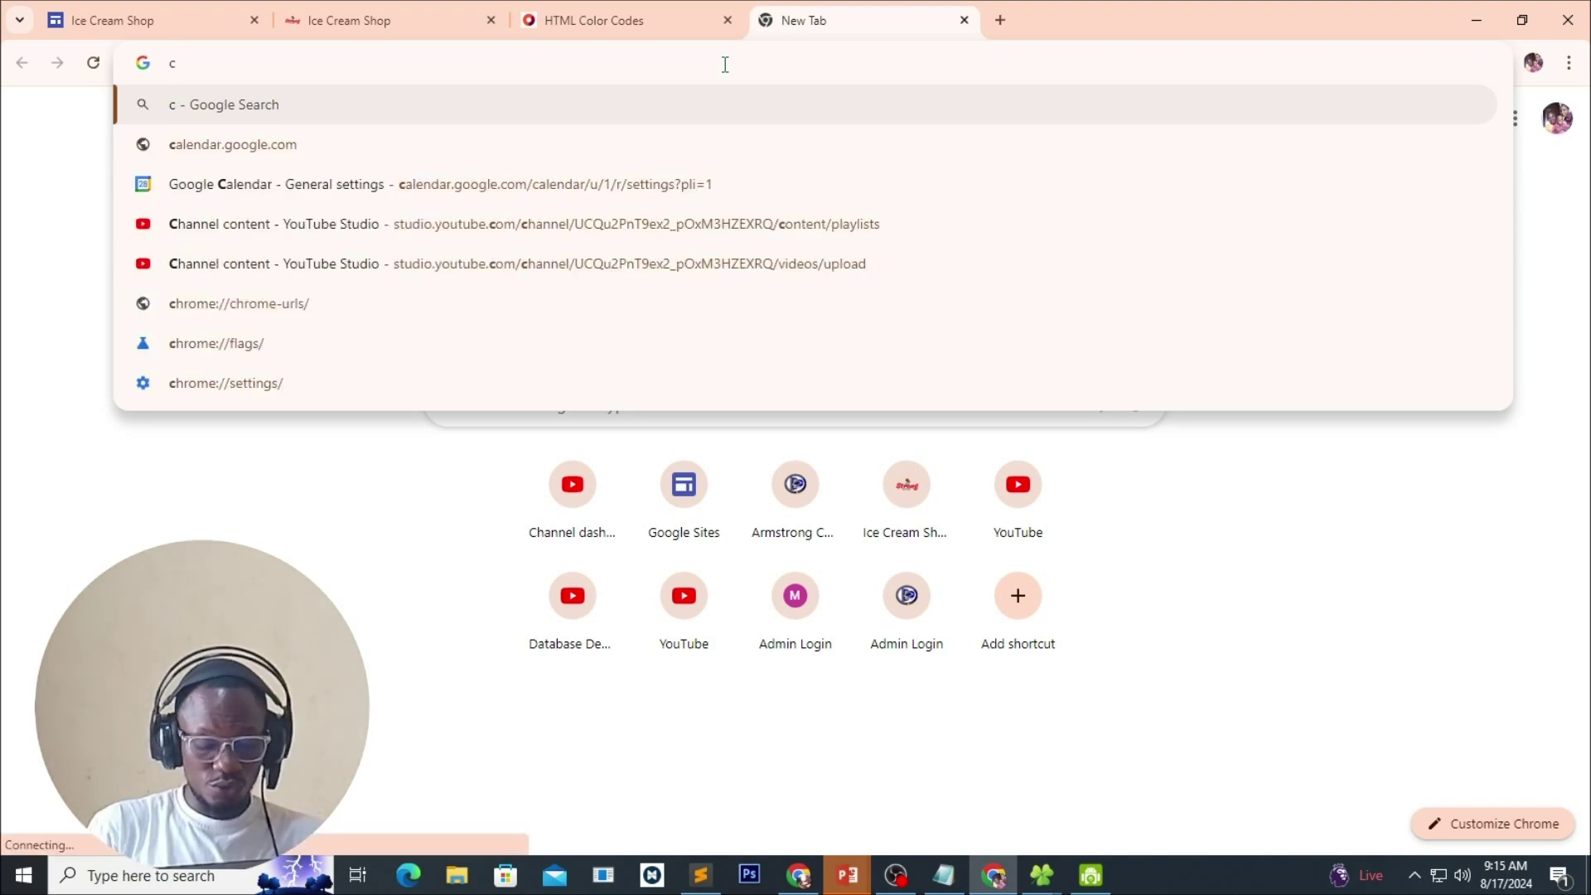
pyautogui.write('hat')
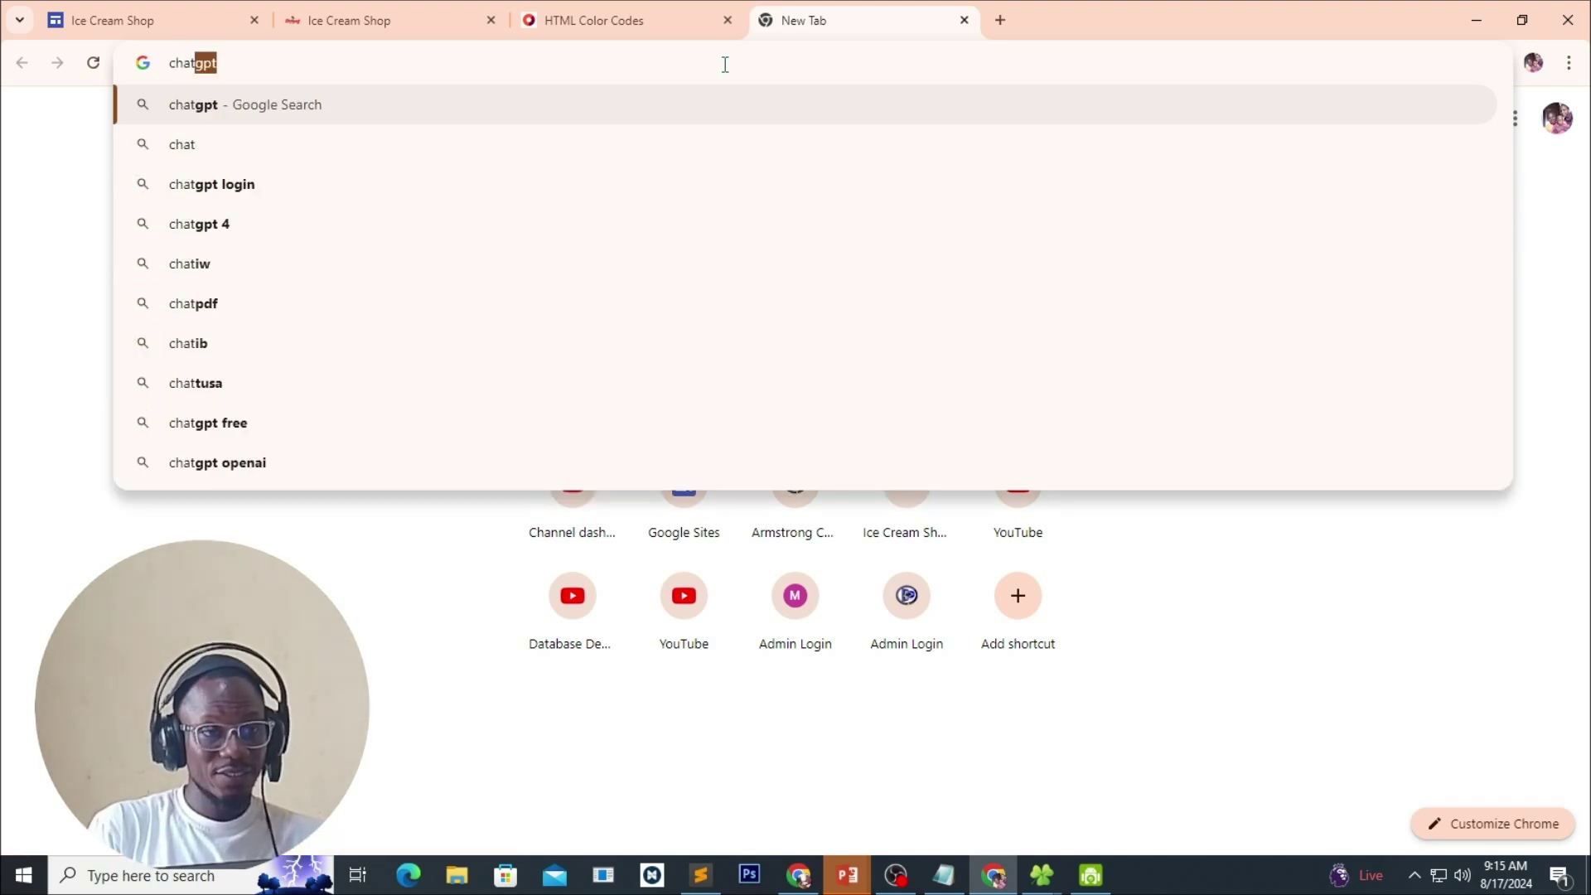
pyautogui.click(211, 112)
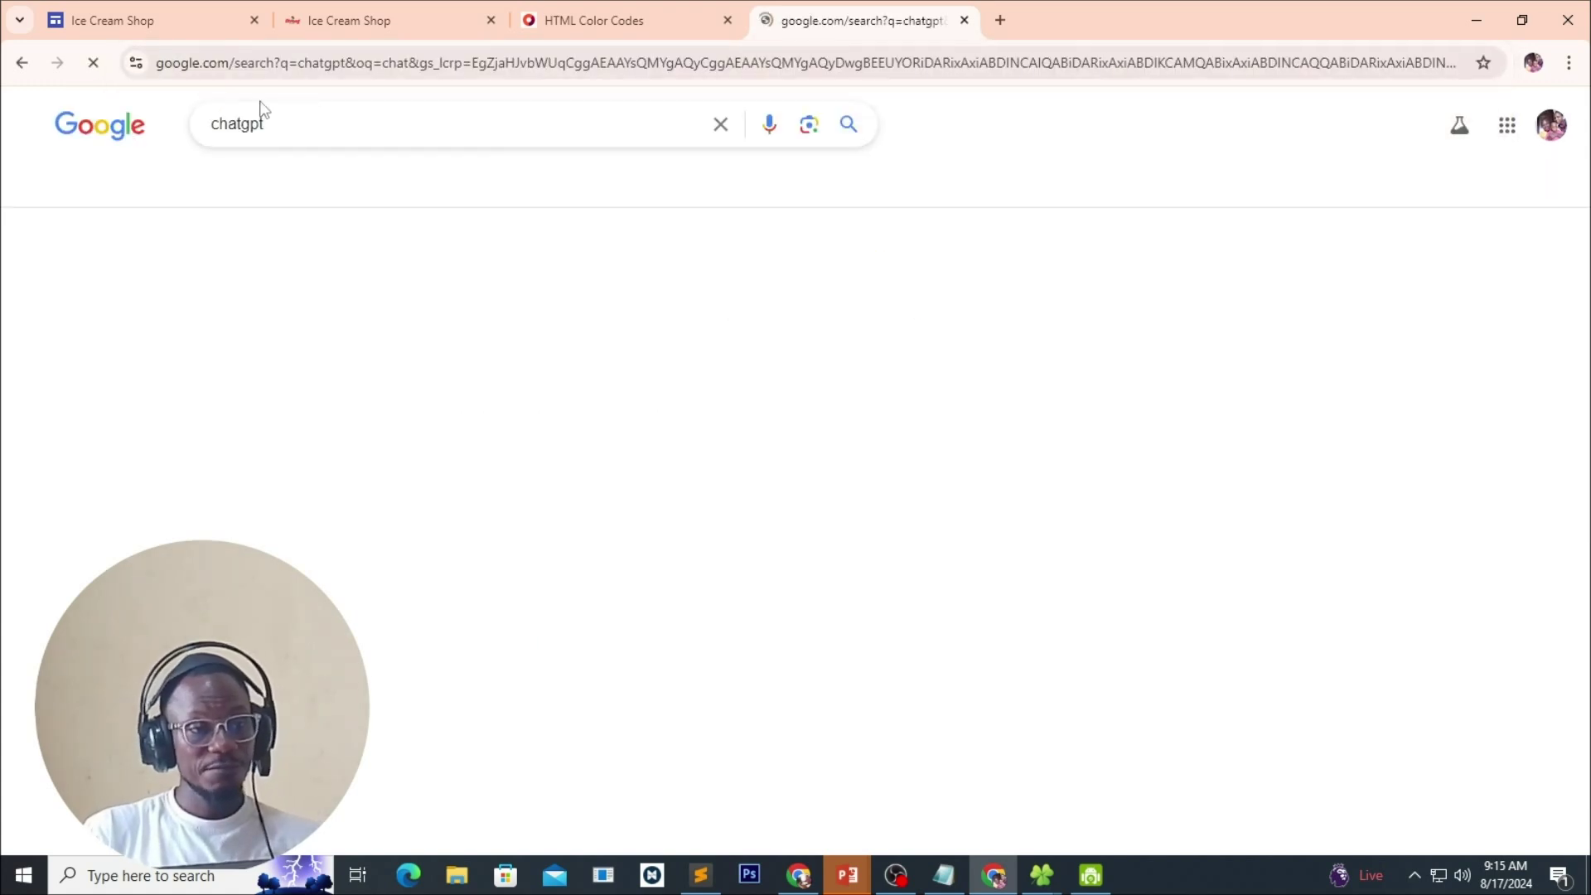
# Open the ChatGPT website from the Google search results, ready to enter a message.
pyautogui.click(257, 286)
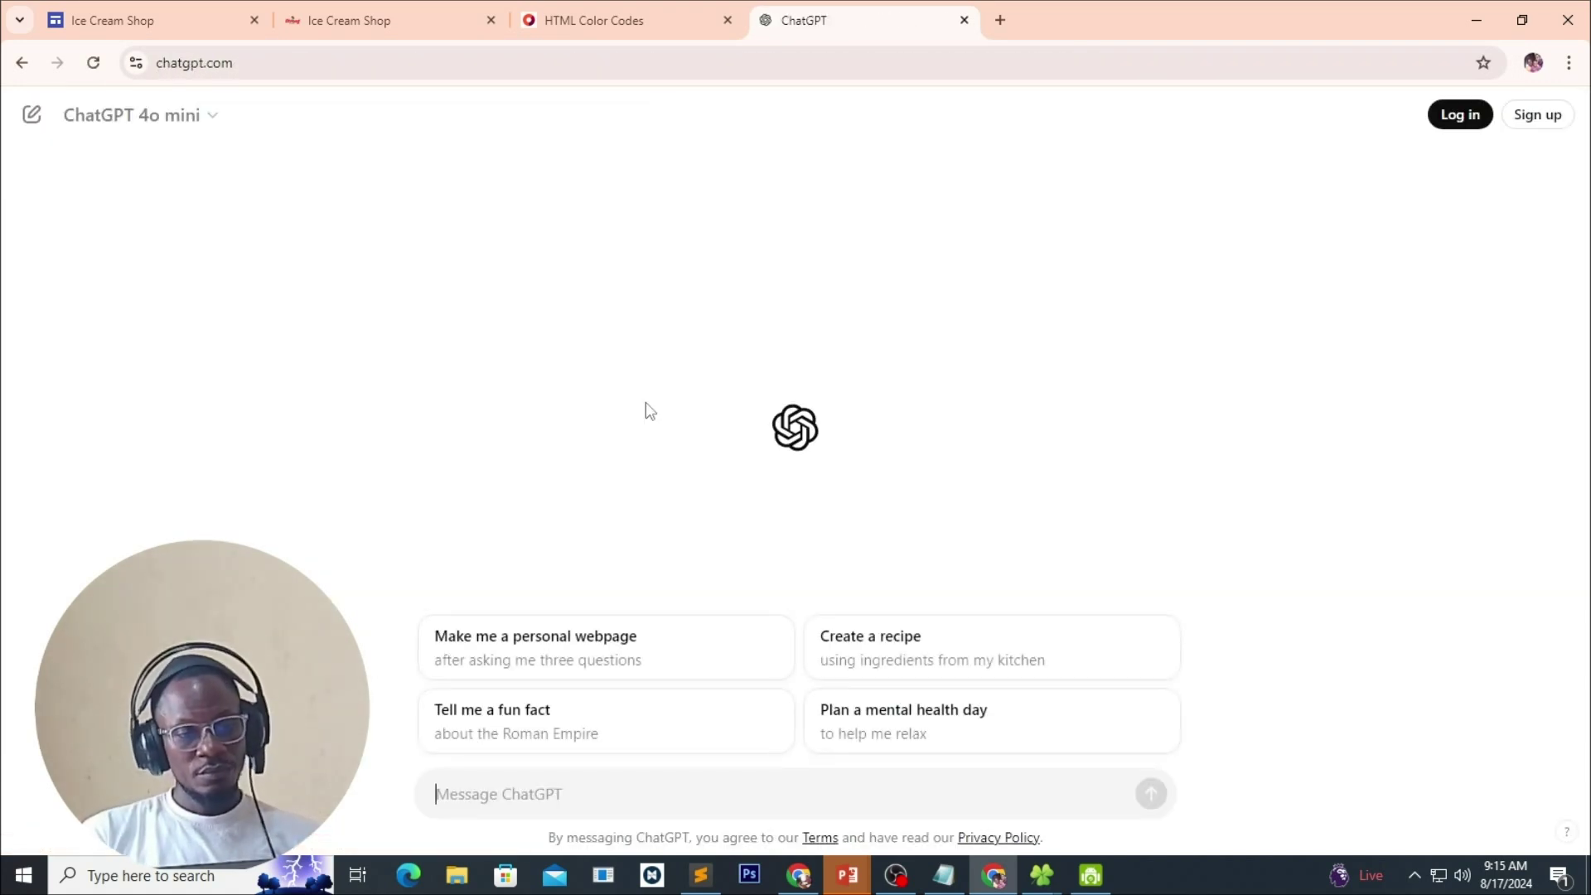
pyautogui.click(530, 799)
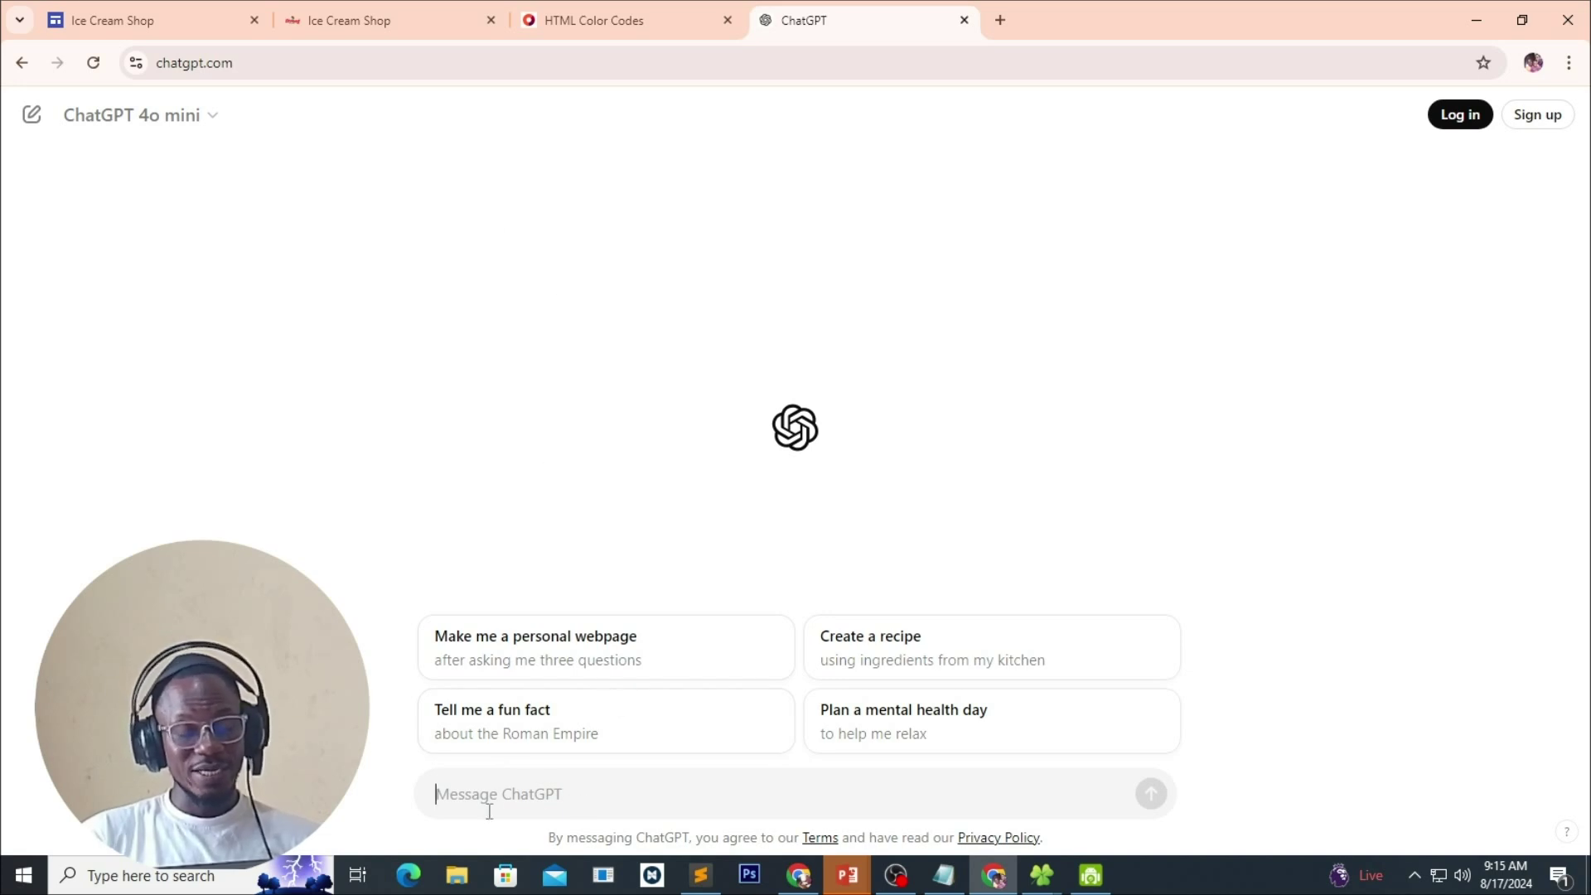
pyautogui.click(170, 25)
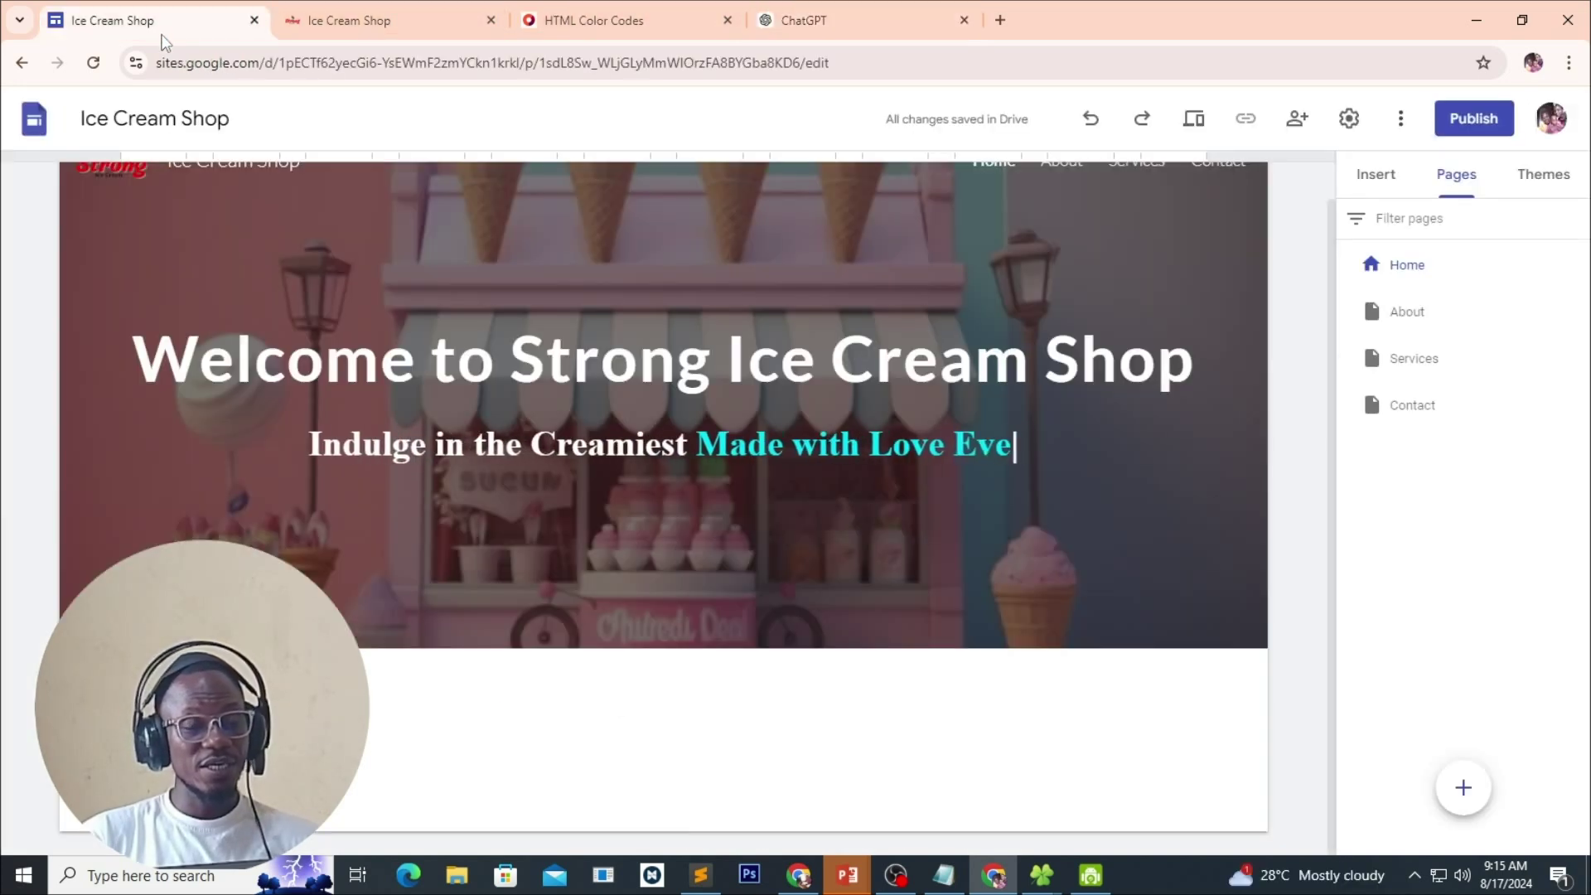
pyautogui.press('BackSpace')
pyautogui.press('BackSpace')
pyautogui.press('BackSpace')
pyautogui.press('BackSpace')
pyautogui.press('BackSpace')
pyautogui.press('BackSpace')
pyautogui.press('BackSpace')
pyautogui.press('BackSpace')
pyautogui.press('BackSpace')
pyautogui.press('BackSpace')
pyautogui.press('BackSpace')
pyautogui.press('BackSpace')
pyautogui.press('BackSpace')
pyautogui.press('BackSpace')
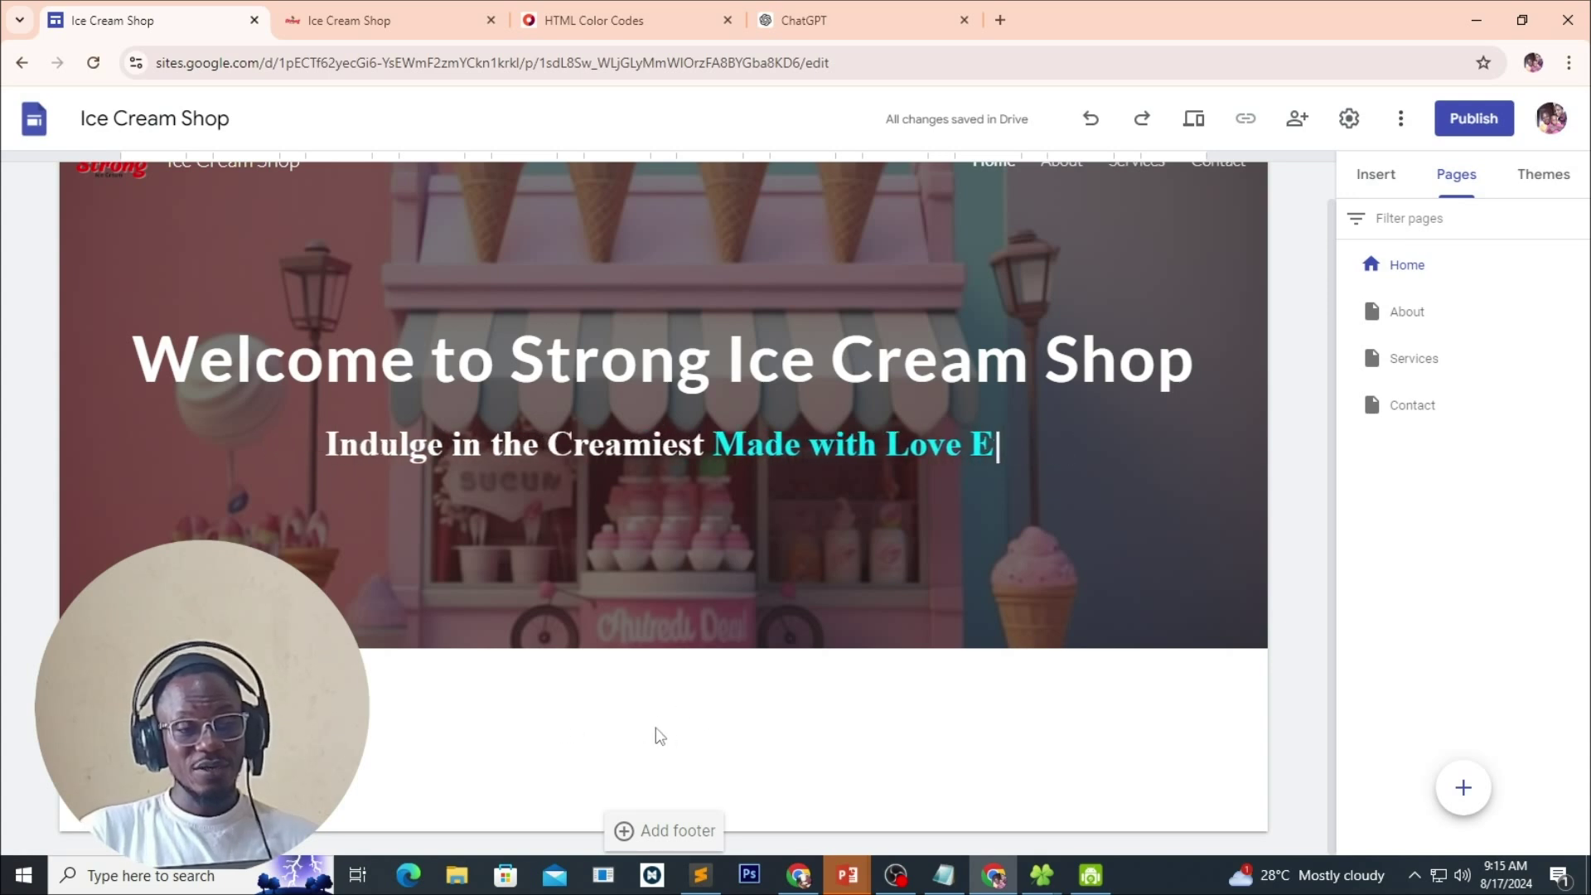
pyautogui.press('BackSpace')
pyautogui.press('BackSpace')
pyautogui.press('BackSpace')
pyautogui.press('BackSpace')
pyautogui.press('BackSpace')
pyautogui.press('BackSpace')
pyautogui.press('BackSpace')
pyautogui.press('BackSpace')
pyautogui.press('BackSpace')
pyautogui.write('ost Delici')
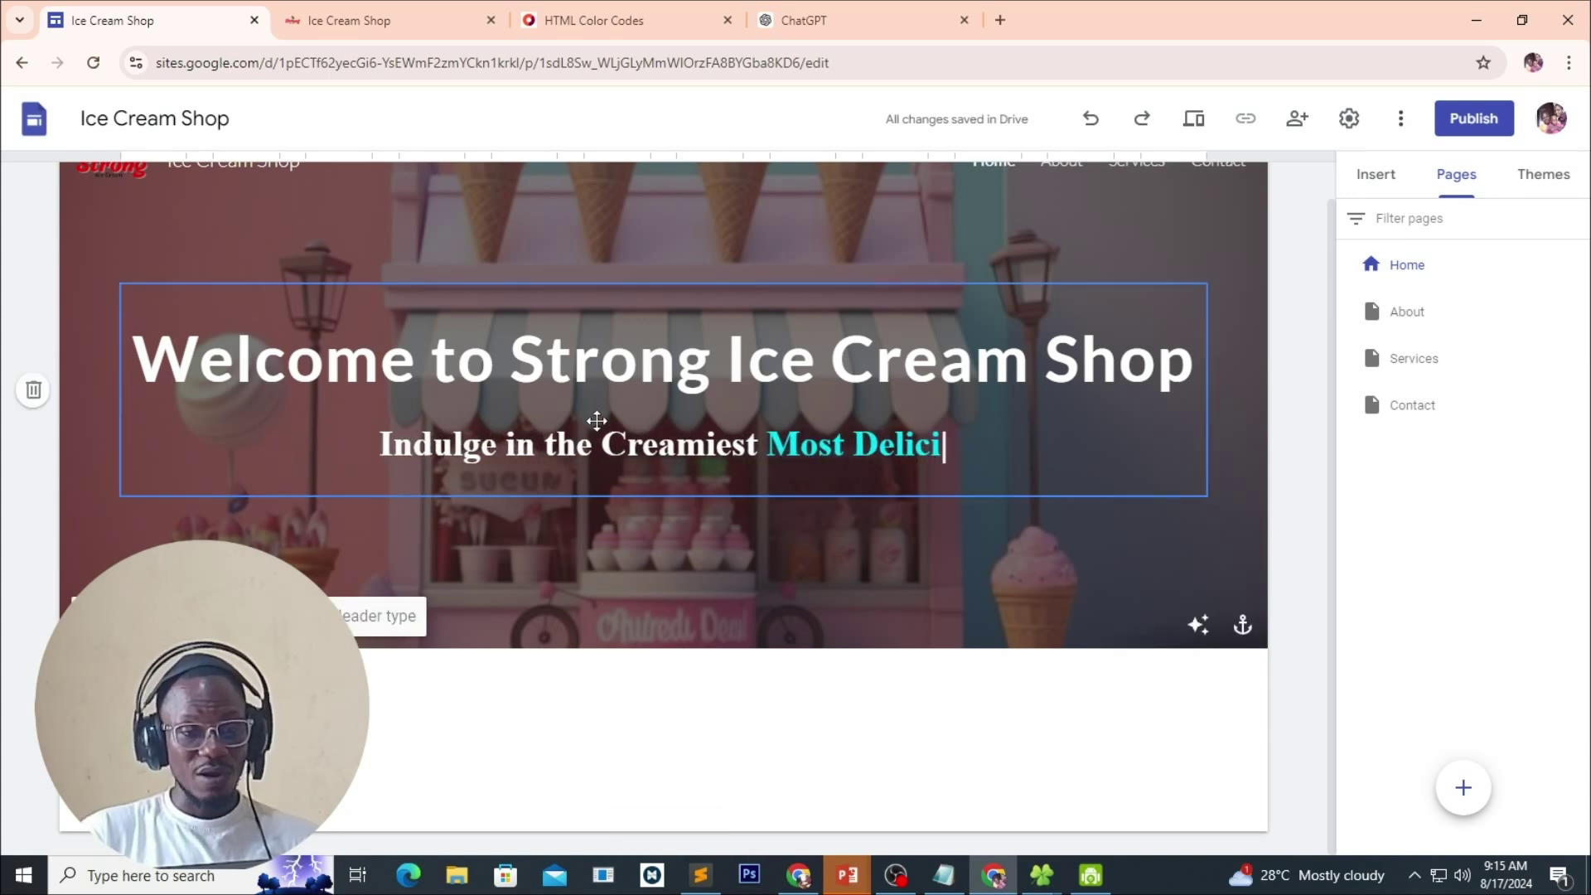
pyautogui.write('ous Ice Cream in Town!')
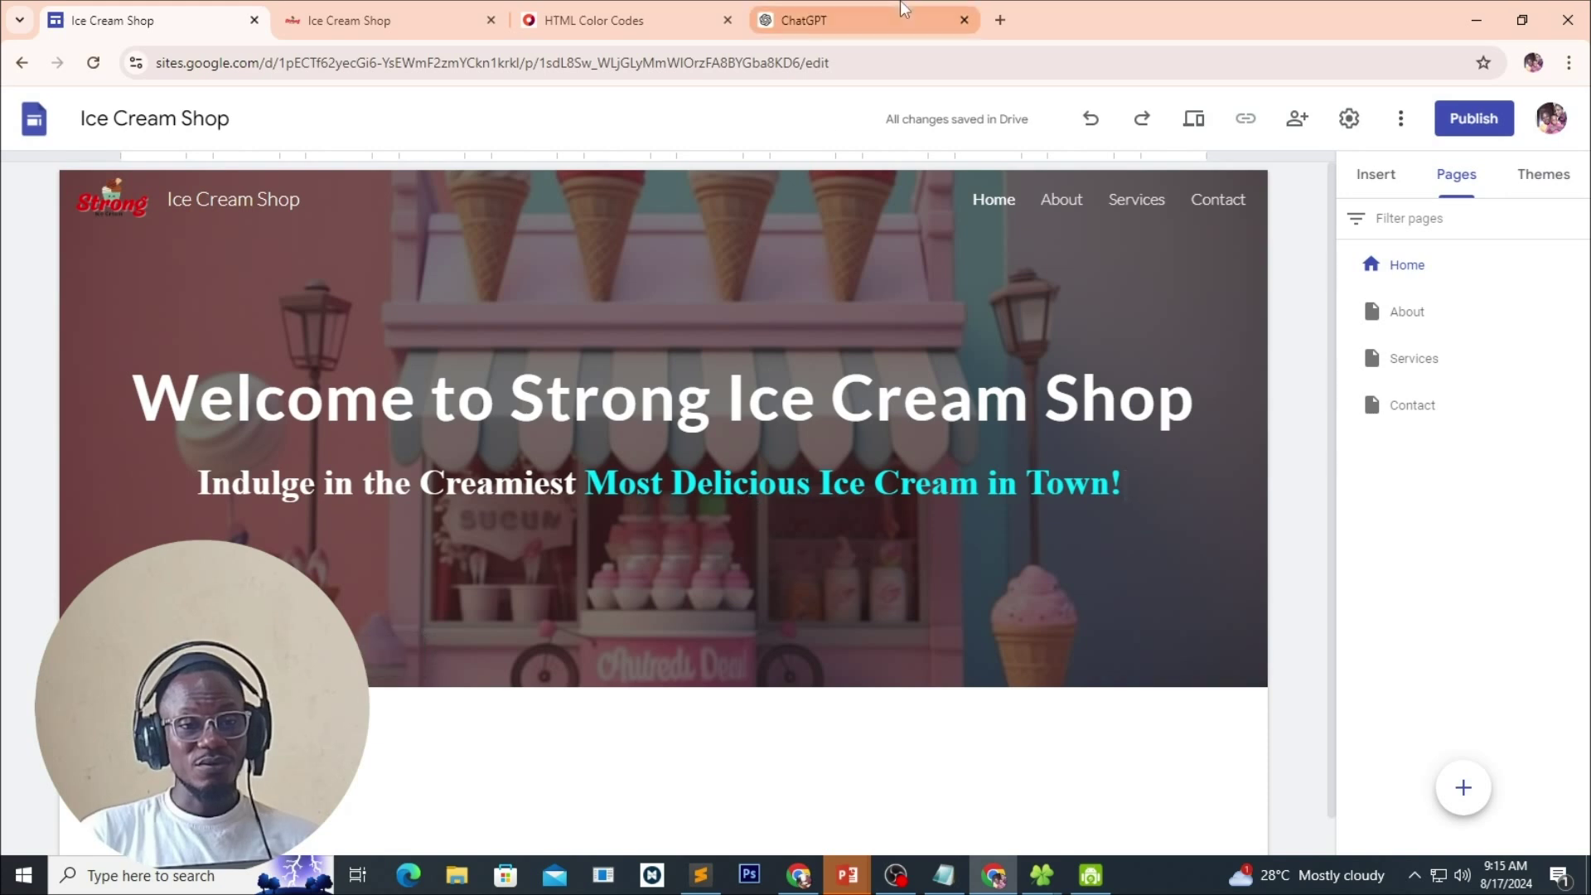
# Copy the whole About Us content prompt for Strong Ice Cream Shop from Sublime Text, submit it to ChatGPT and review the reply.
pyautogui.click(829, 19)
pyautogui.hotkey('alt', 'Tab')
pyautogui.hotkey('ctrl', 'a')
pyautogui.hotkey('ctrl', 'c')
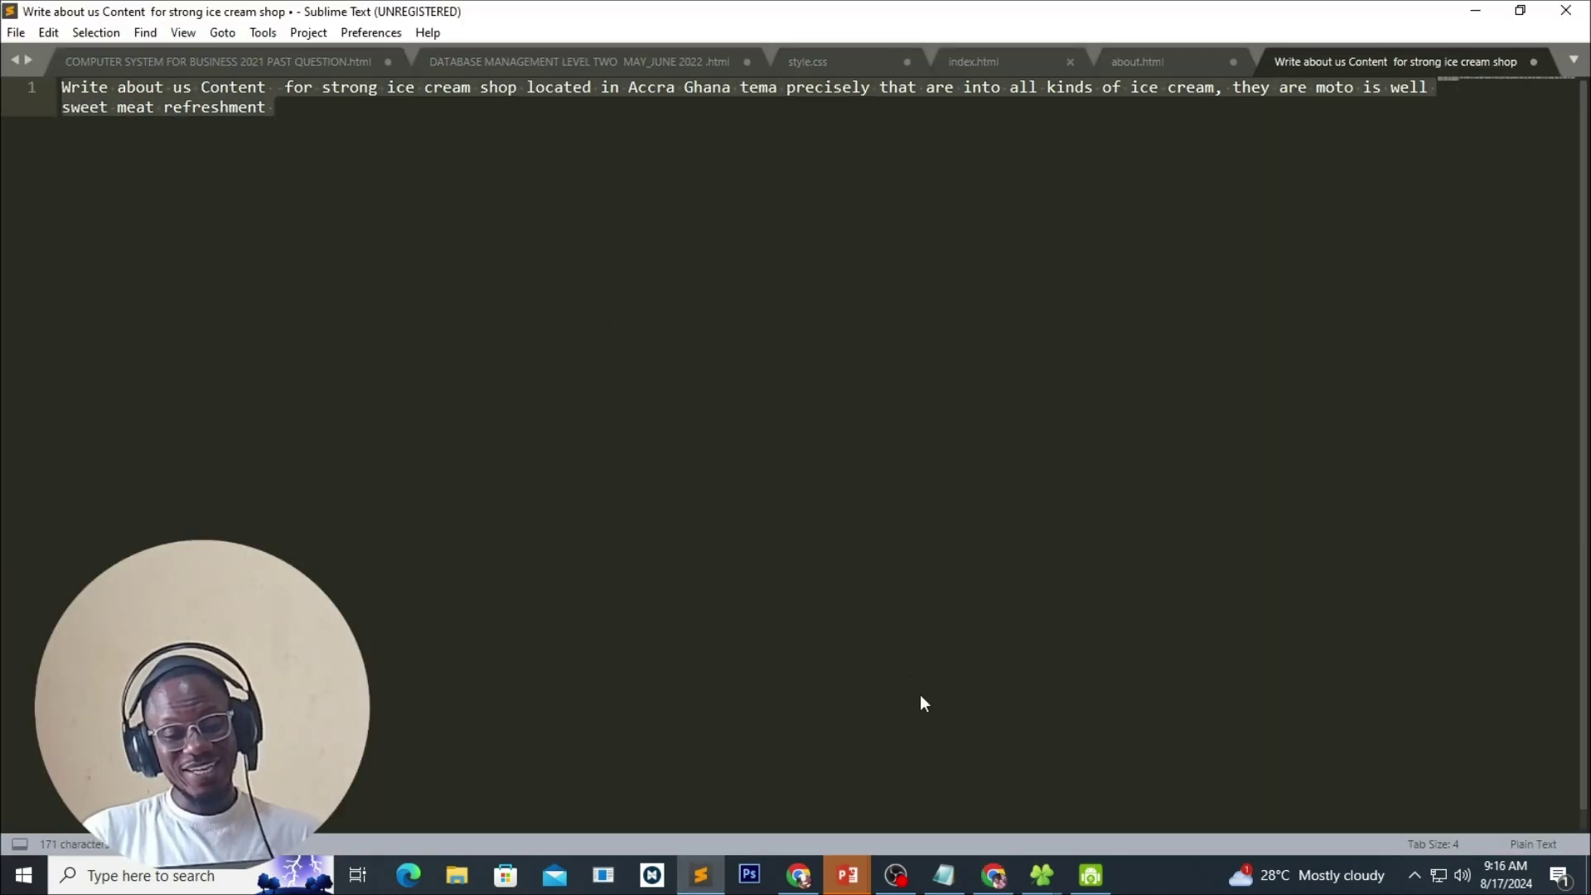
pyautogui.click(996, 872)
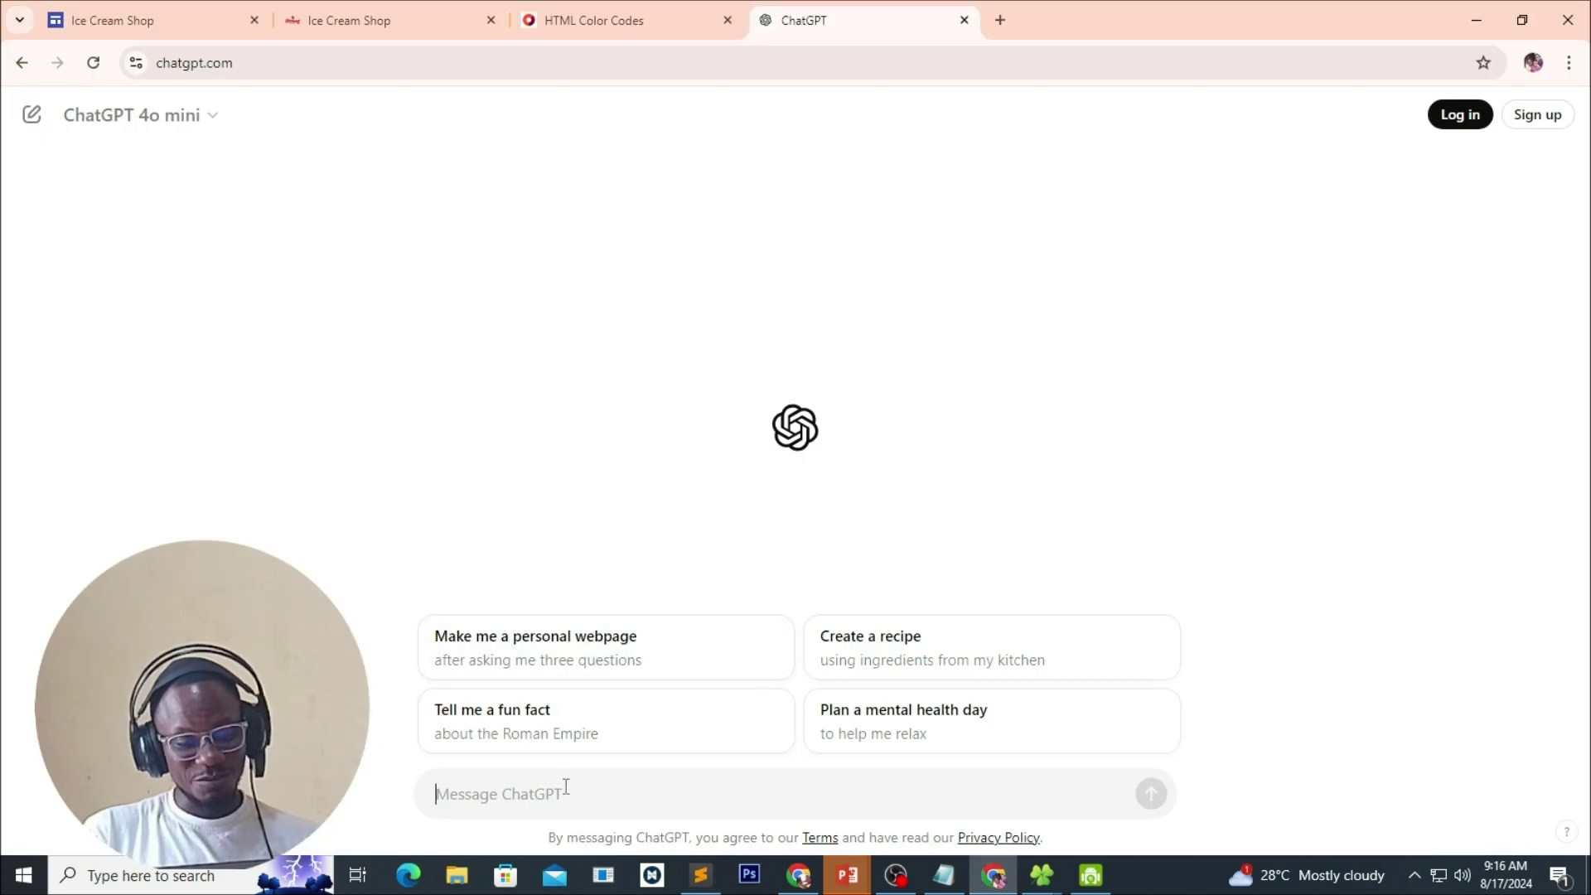
pyautogui.hotkey('ctrl', 'v')
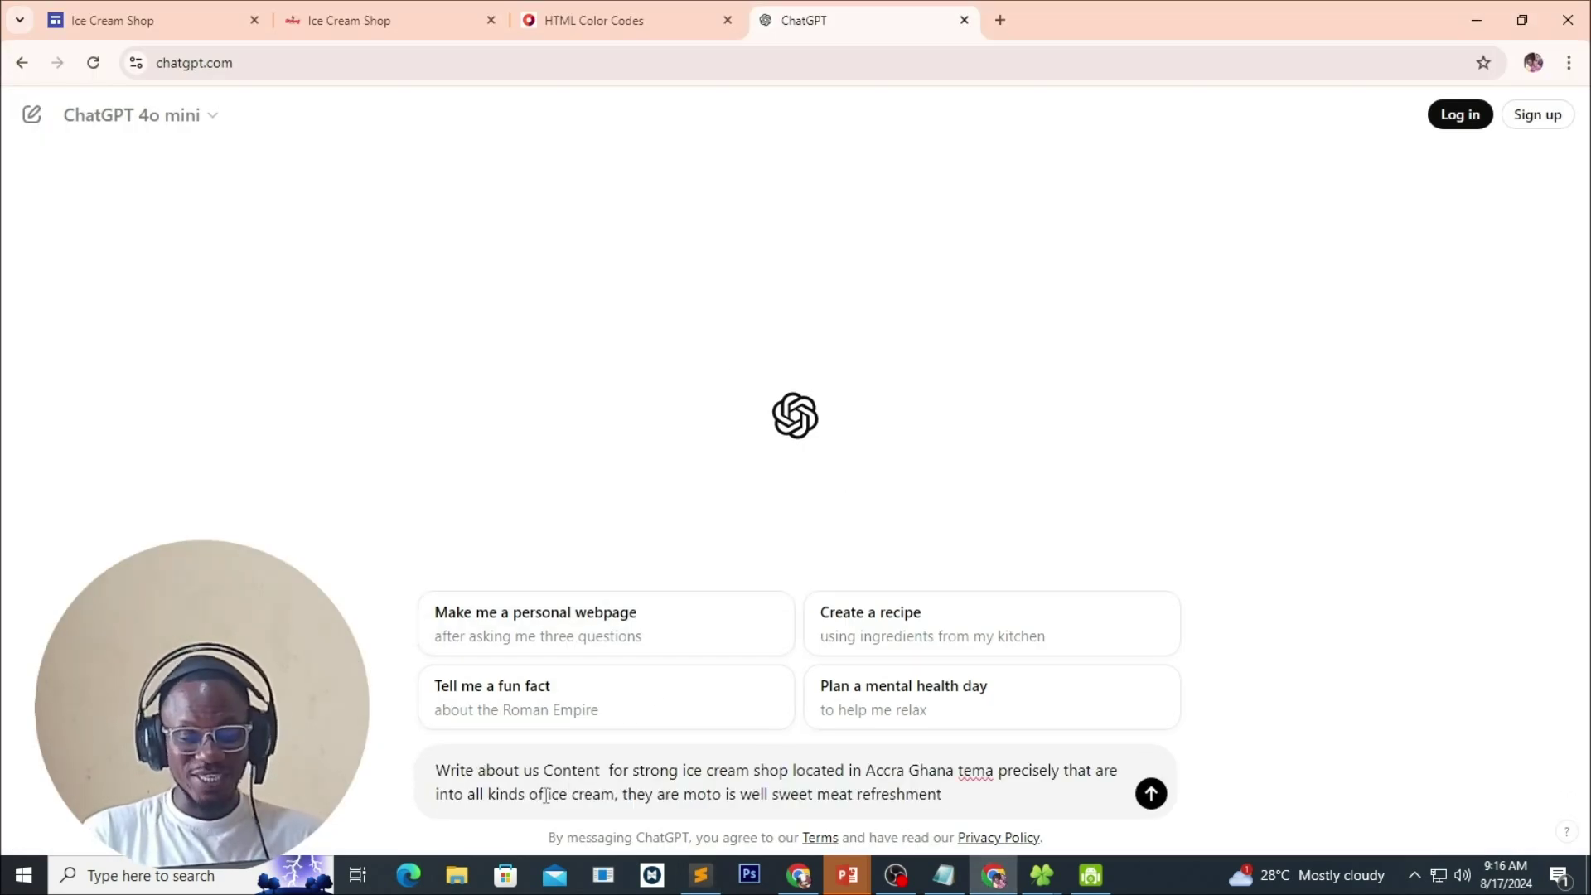
pyautogui.click(1151, 795)
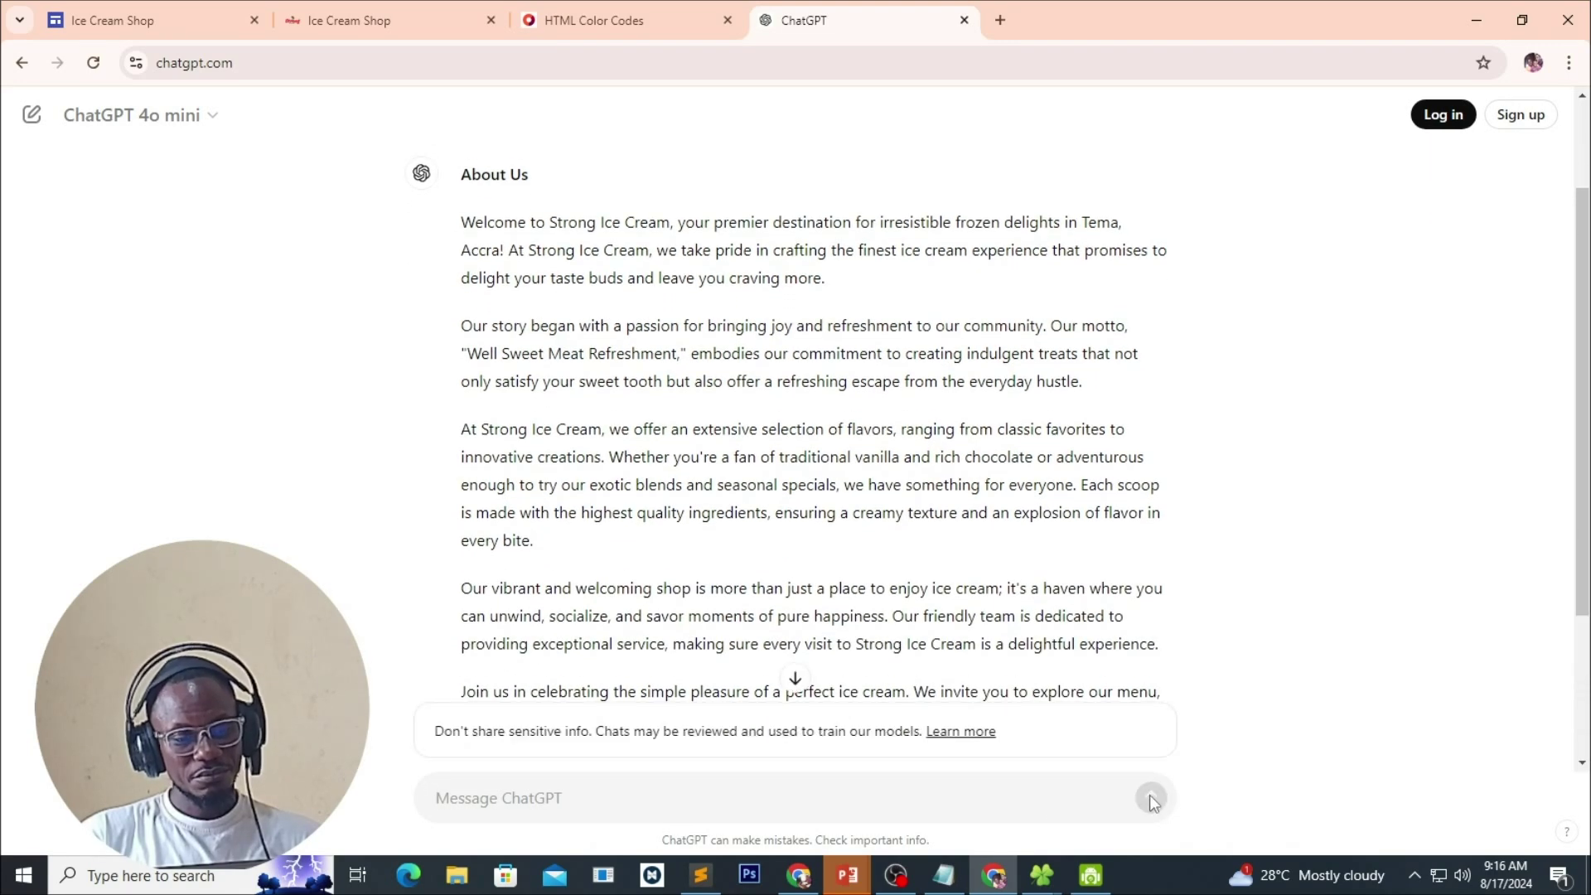
pyautogui.scroll(-3, 870, 533)
pyautogui.scroll(5, 870, 533)
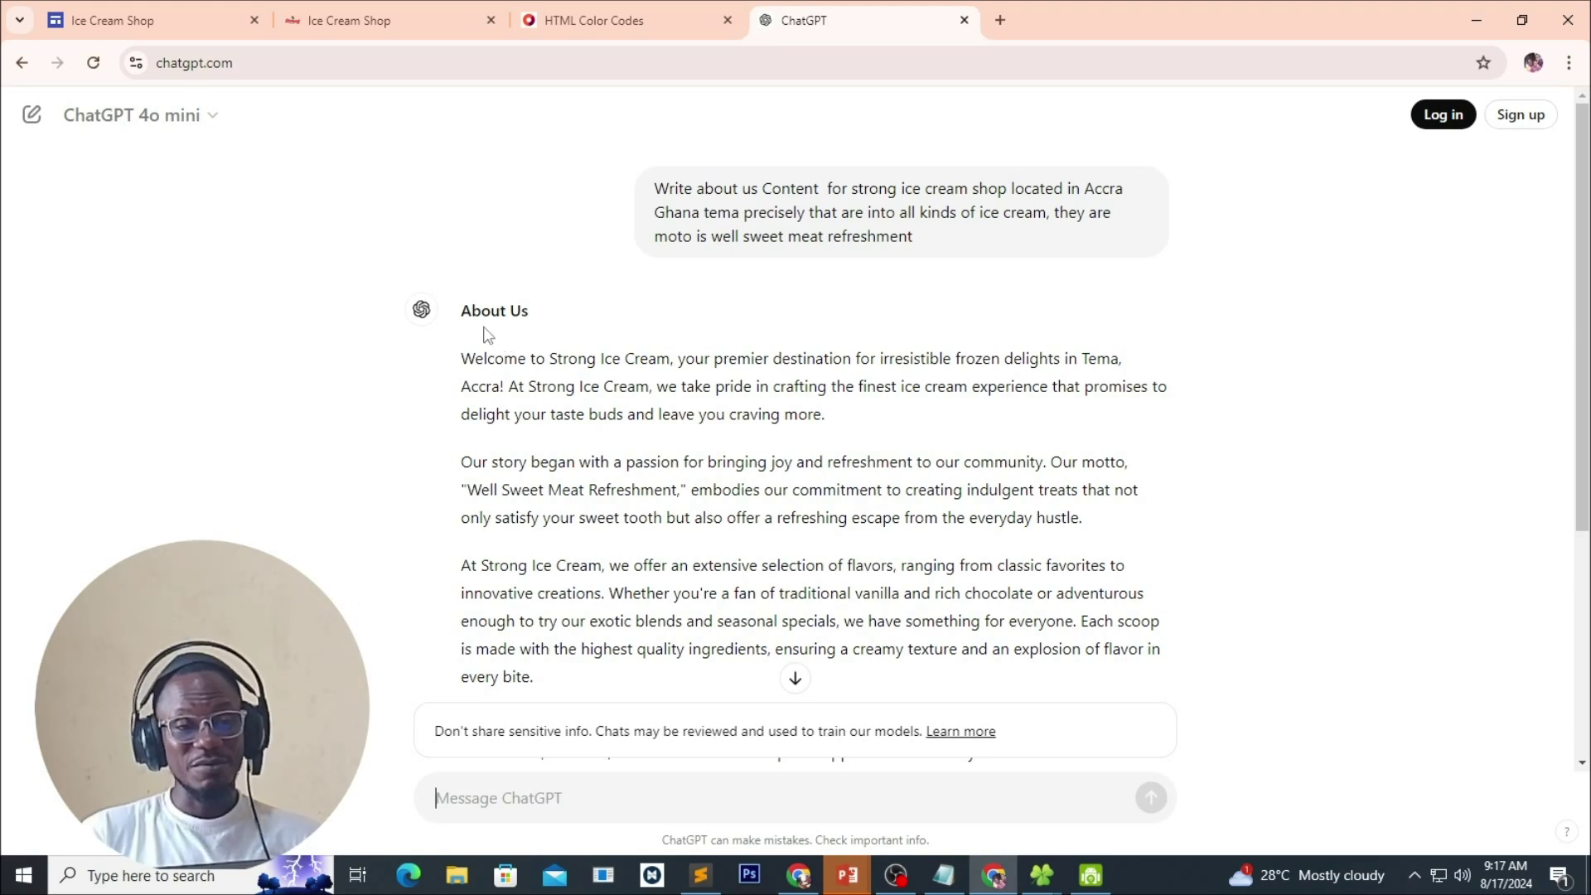
# Examine the header's Read more button and the WHO WE ARE section on the published example's Home page, then return to the site editor.
pyautogui.click(350, 25)
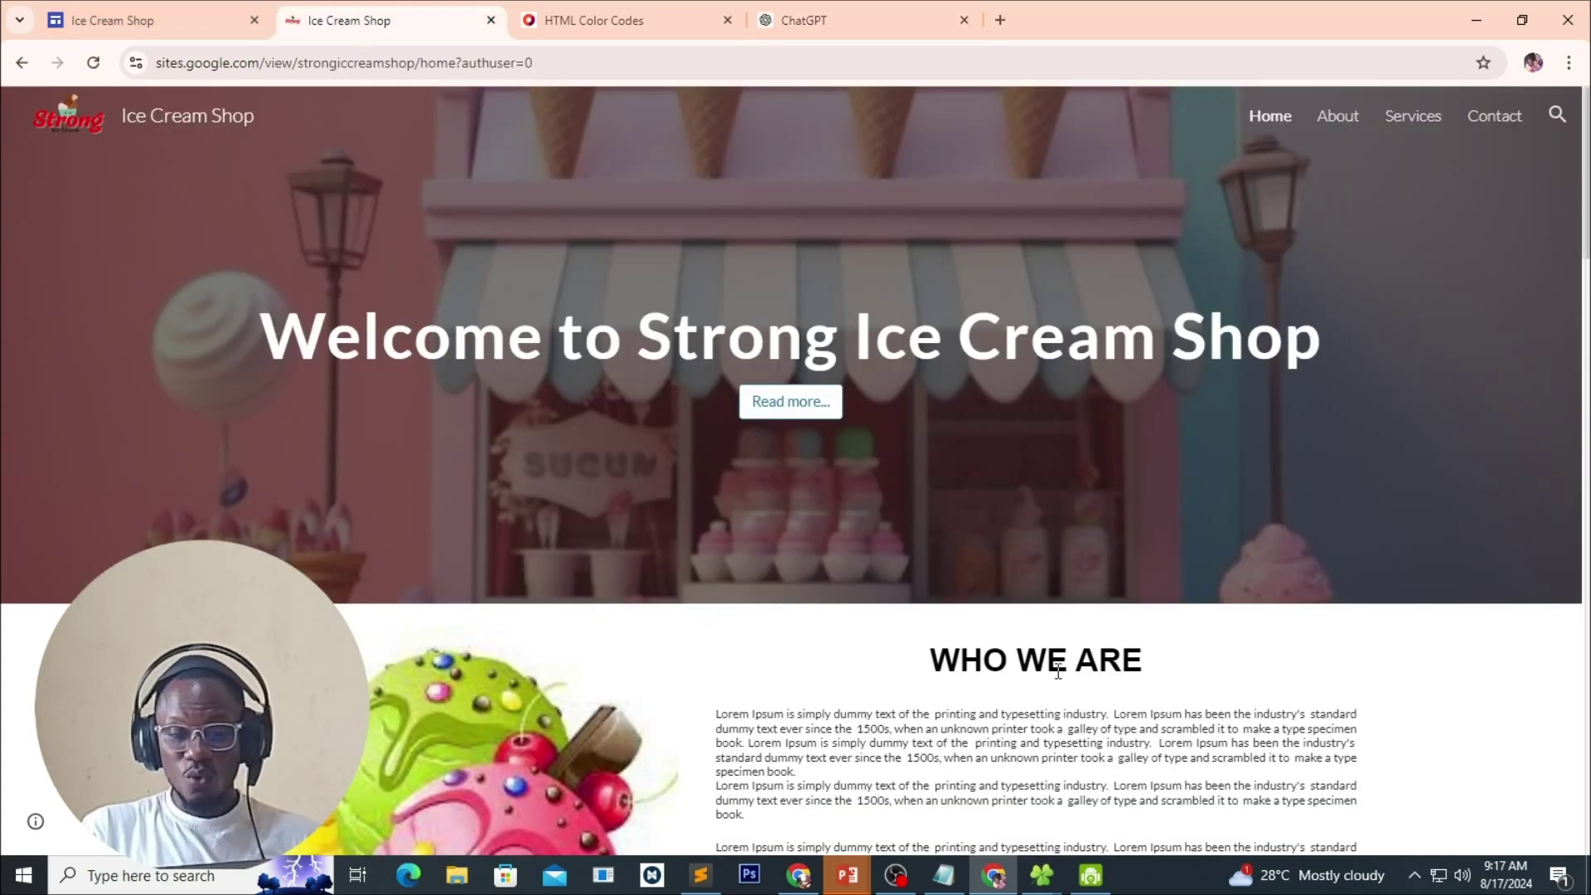
pyautogui.moveTo(933, 659); pyautogui.dragTo(1172, 662)
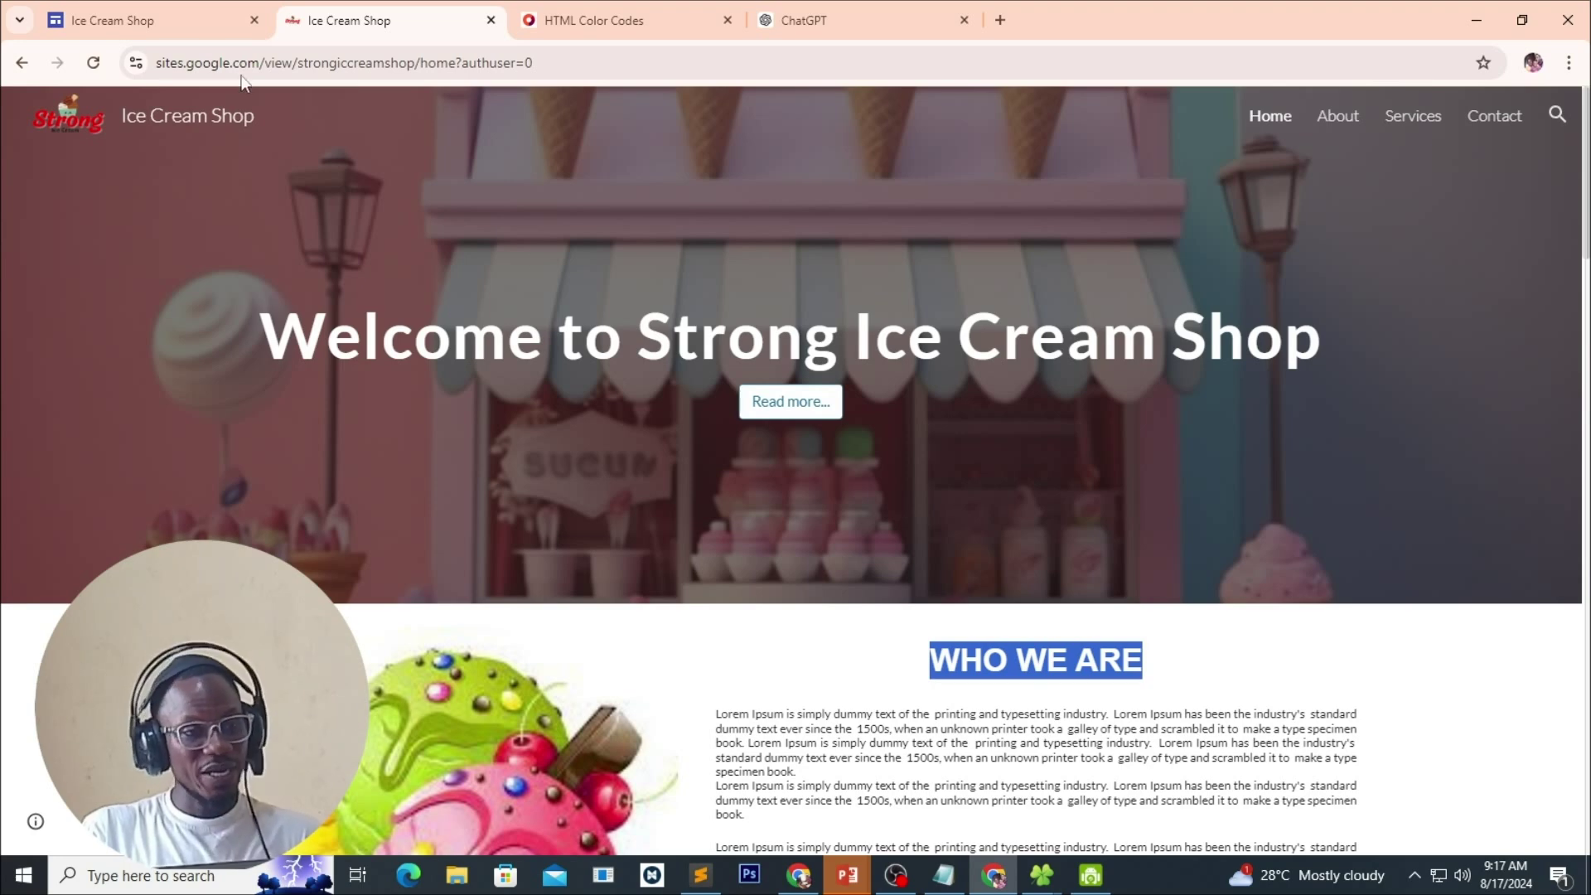
pyautogui.click(119, 23)
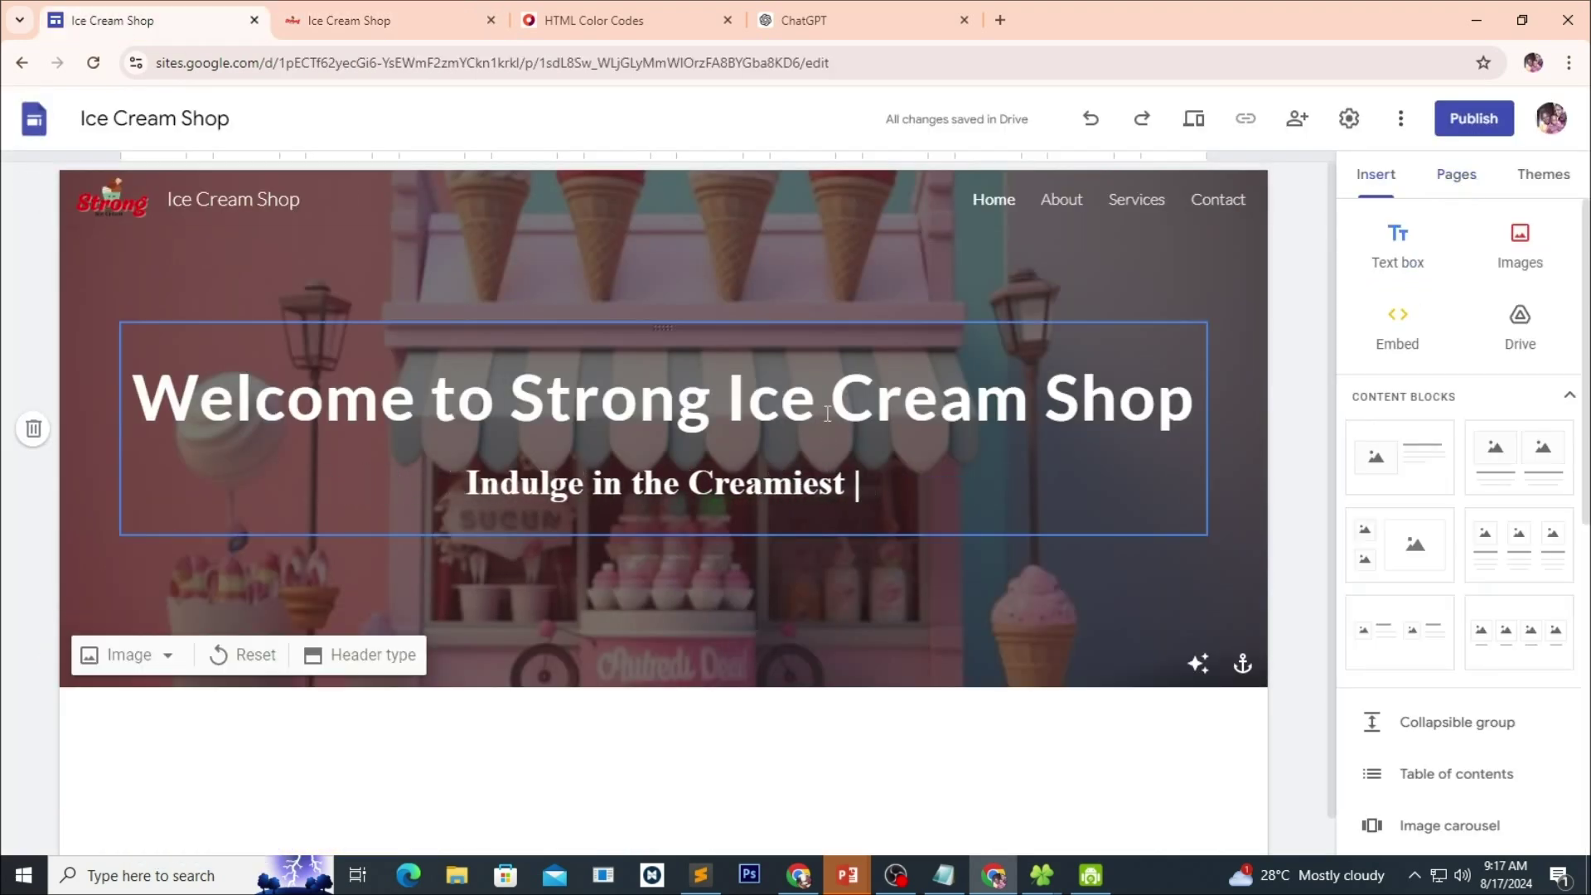
pyautogui.scroll(-1, 803, 437)
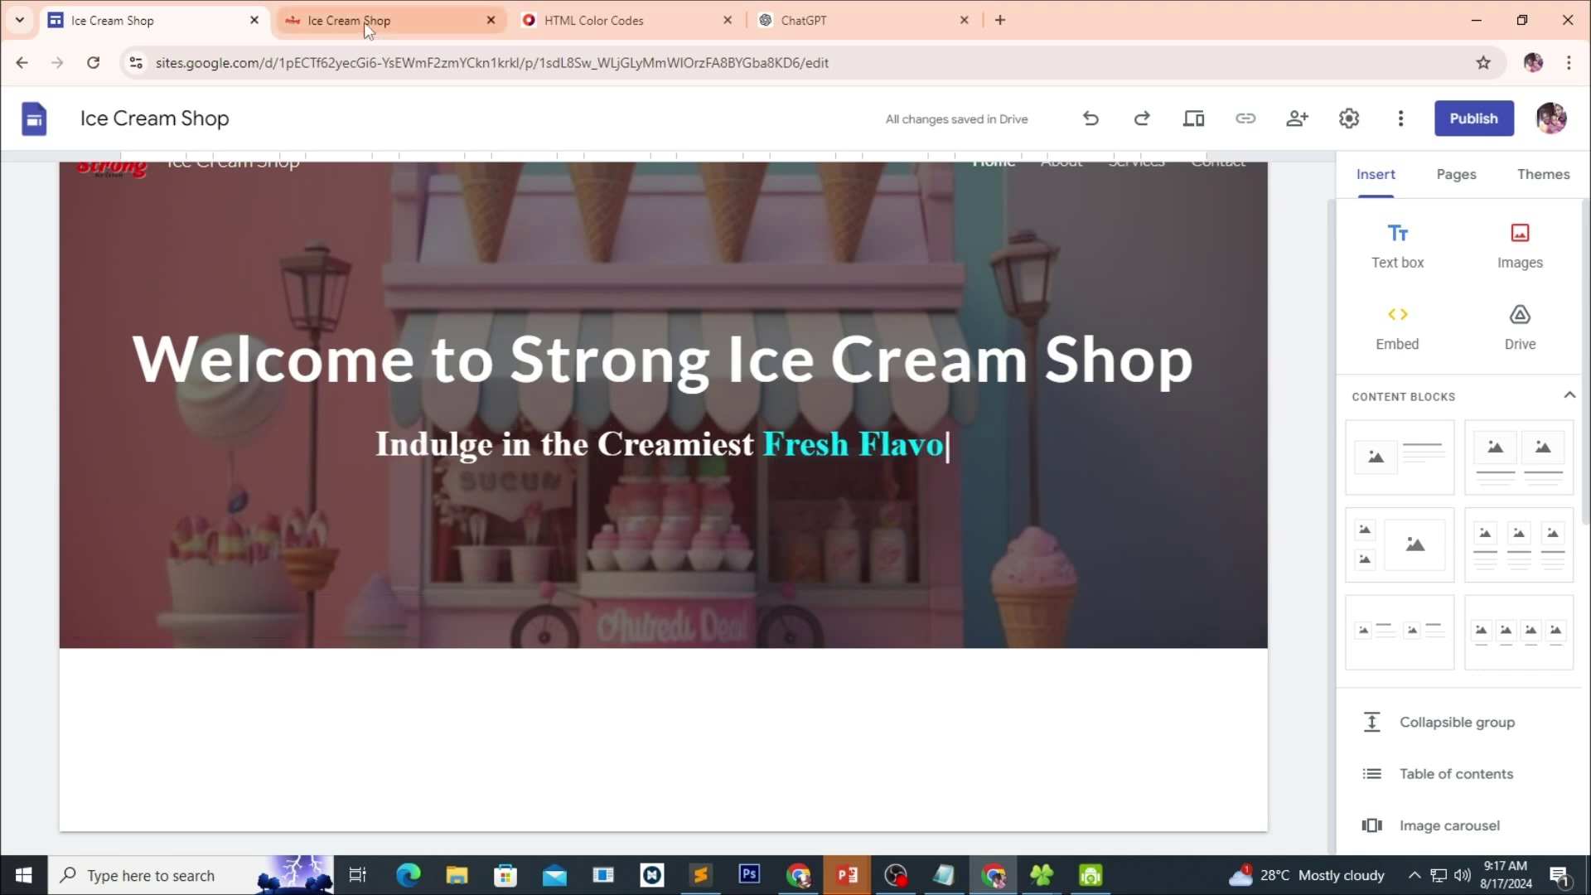
pyautogui.click(375, 21)
pyautogui.scroll(-3, 840, 597)
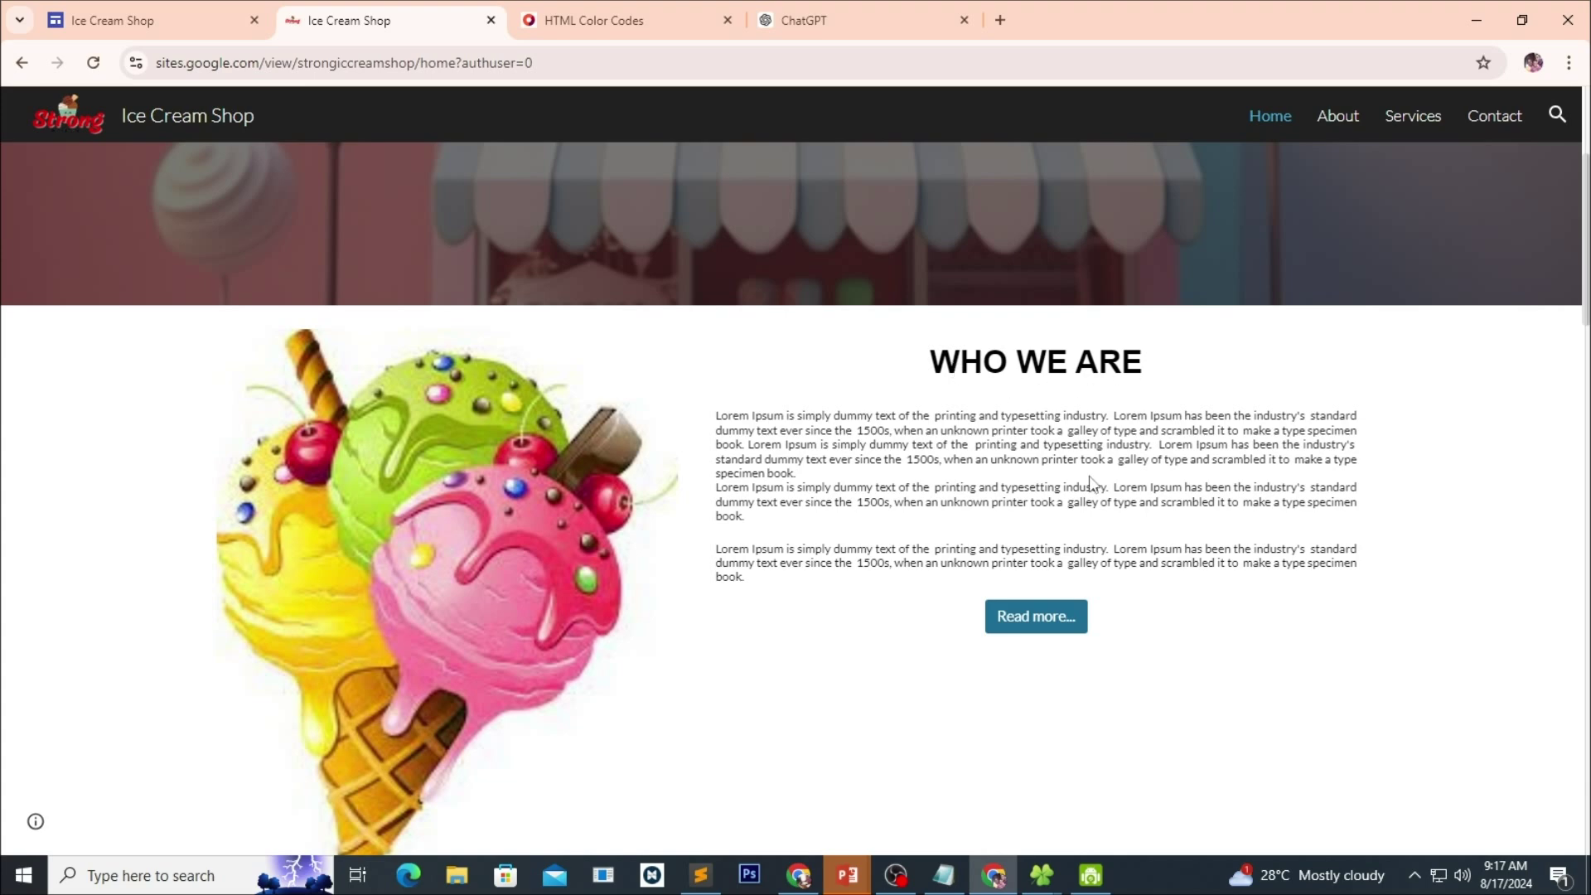
pyautogui.scroll(2, 696, 520)
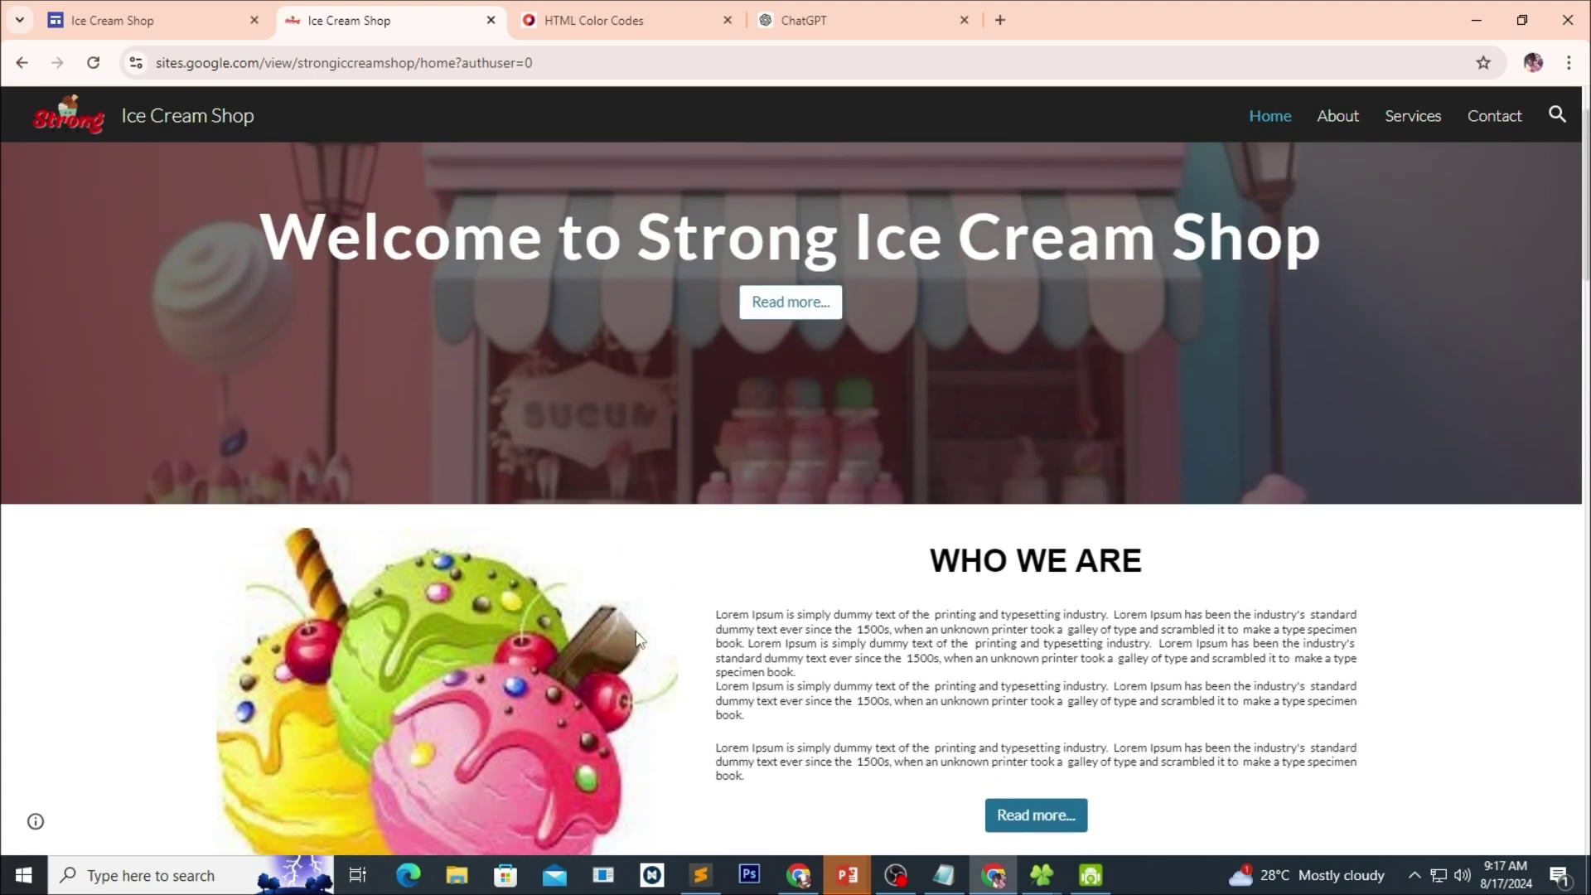
pyautogui.scroll(-3, 279, 554)
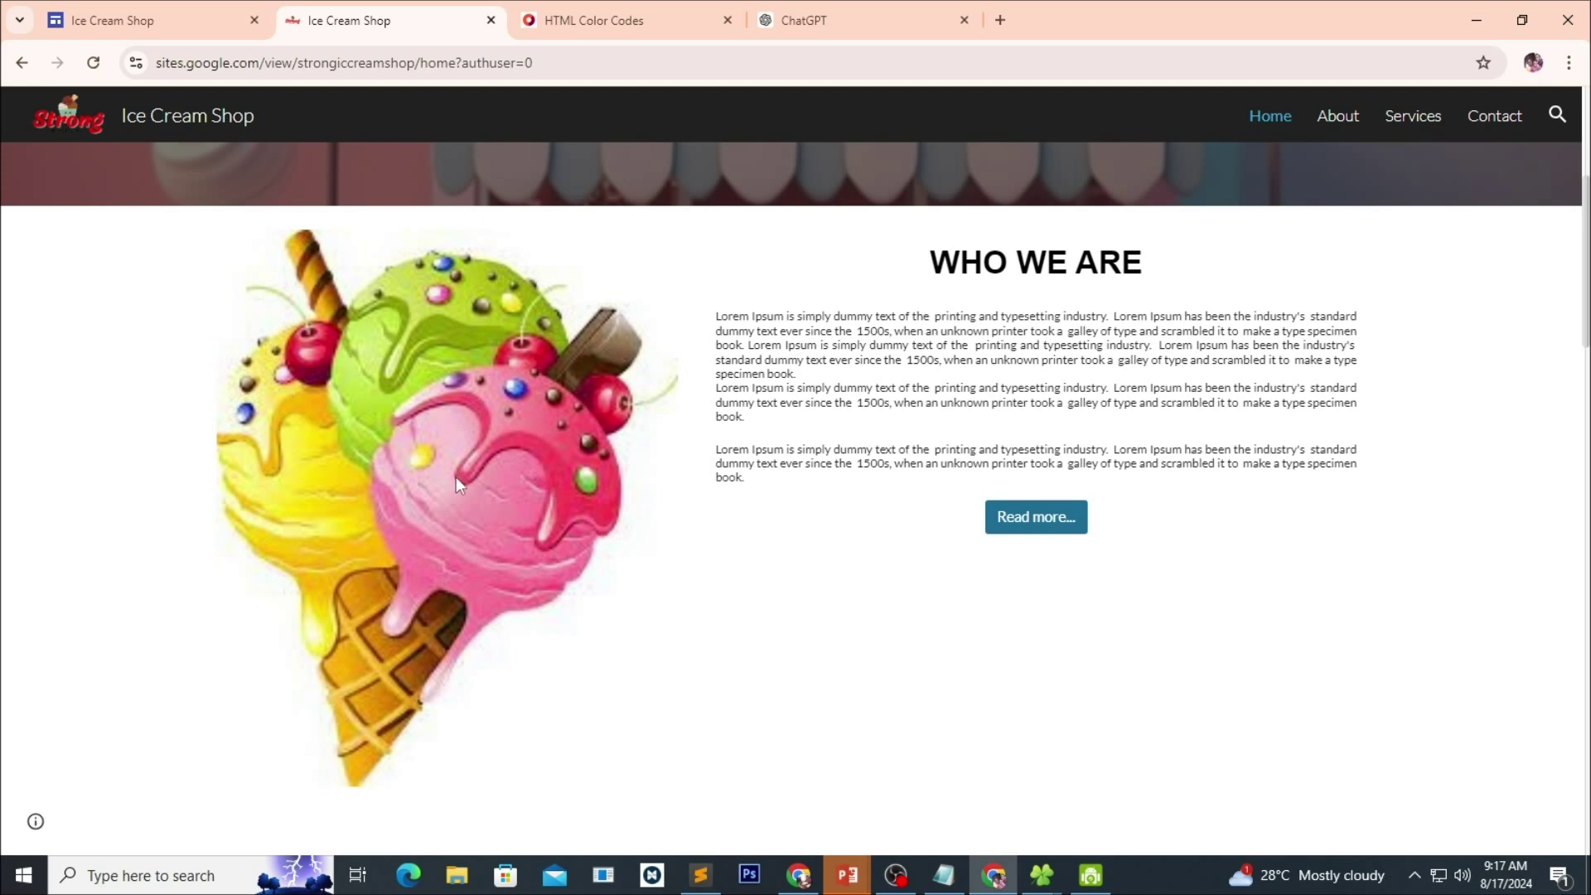
pyautogui.scroll(4, 481, 363)
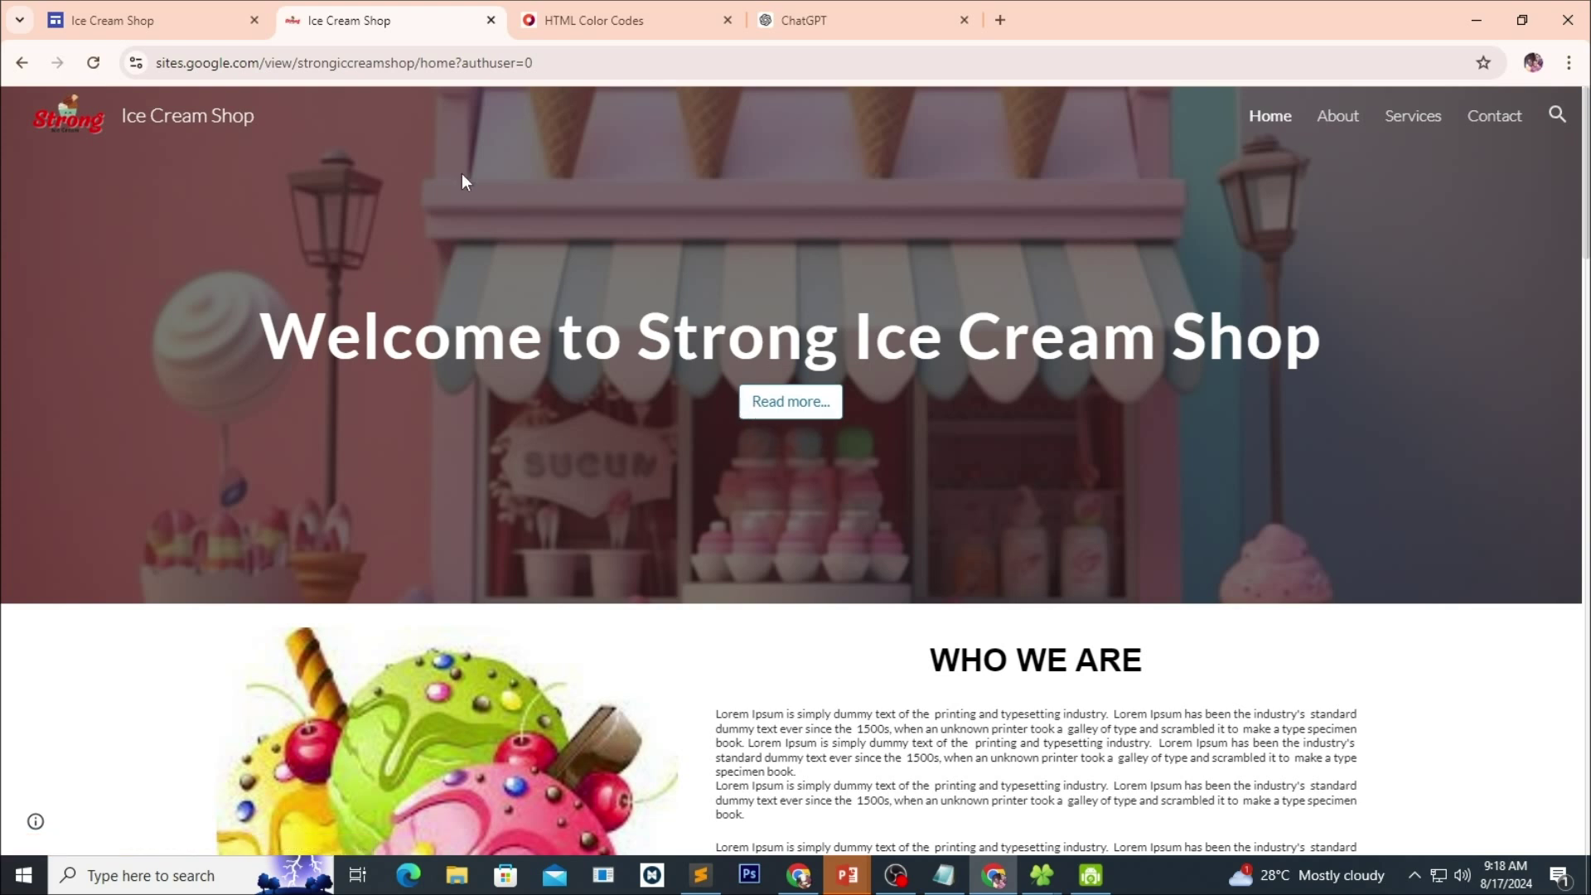
pyautogui.scroll(-5, 849, 586)
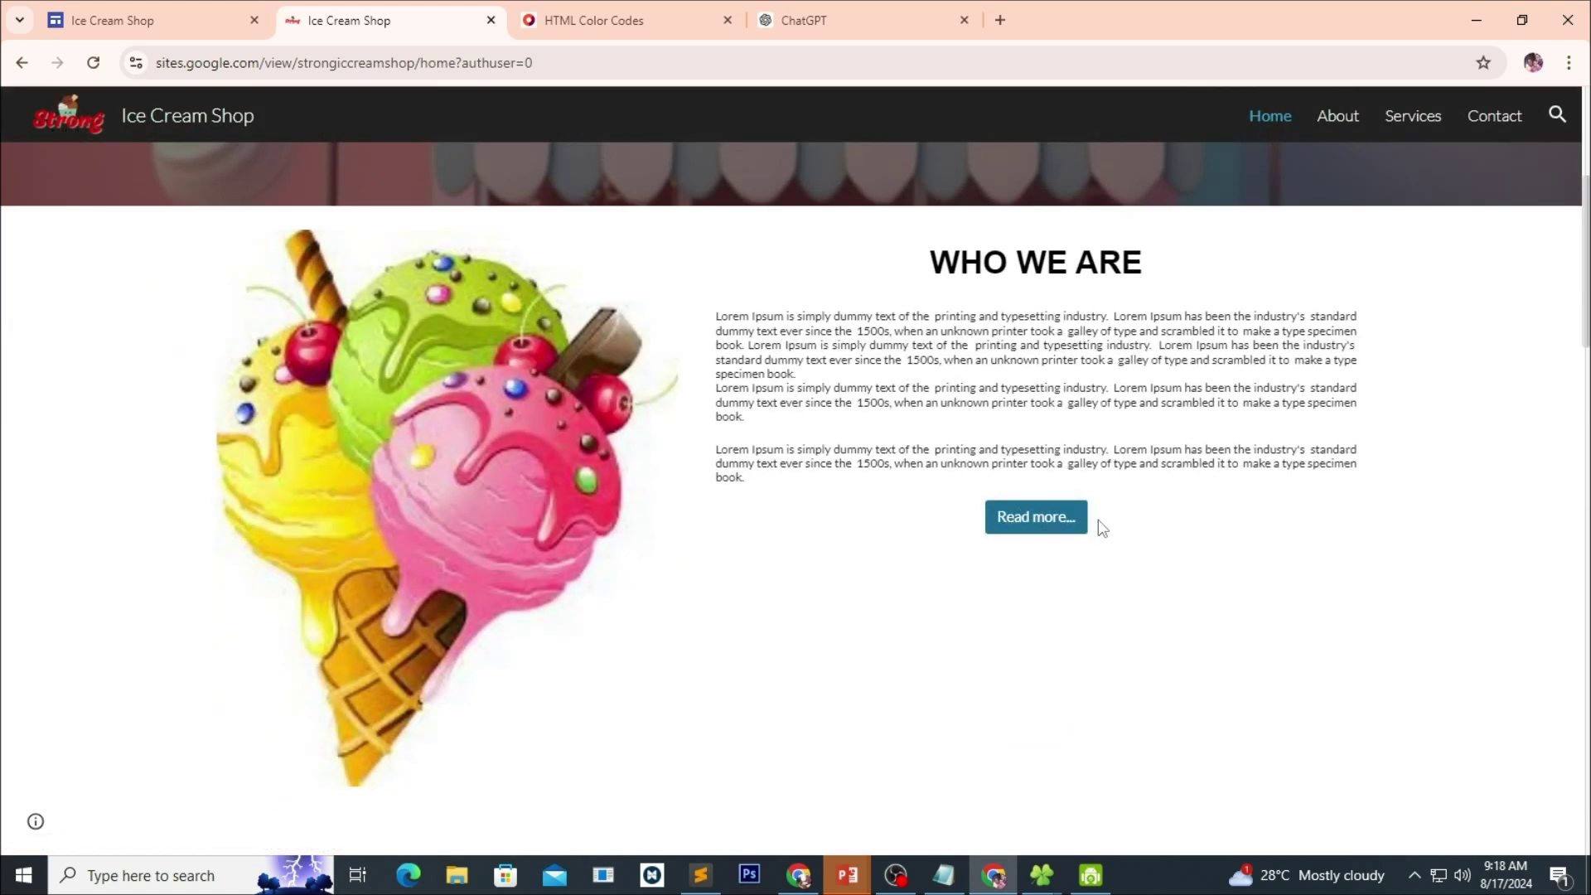
pyautogui.scroll(5, 847, 464)
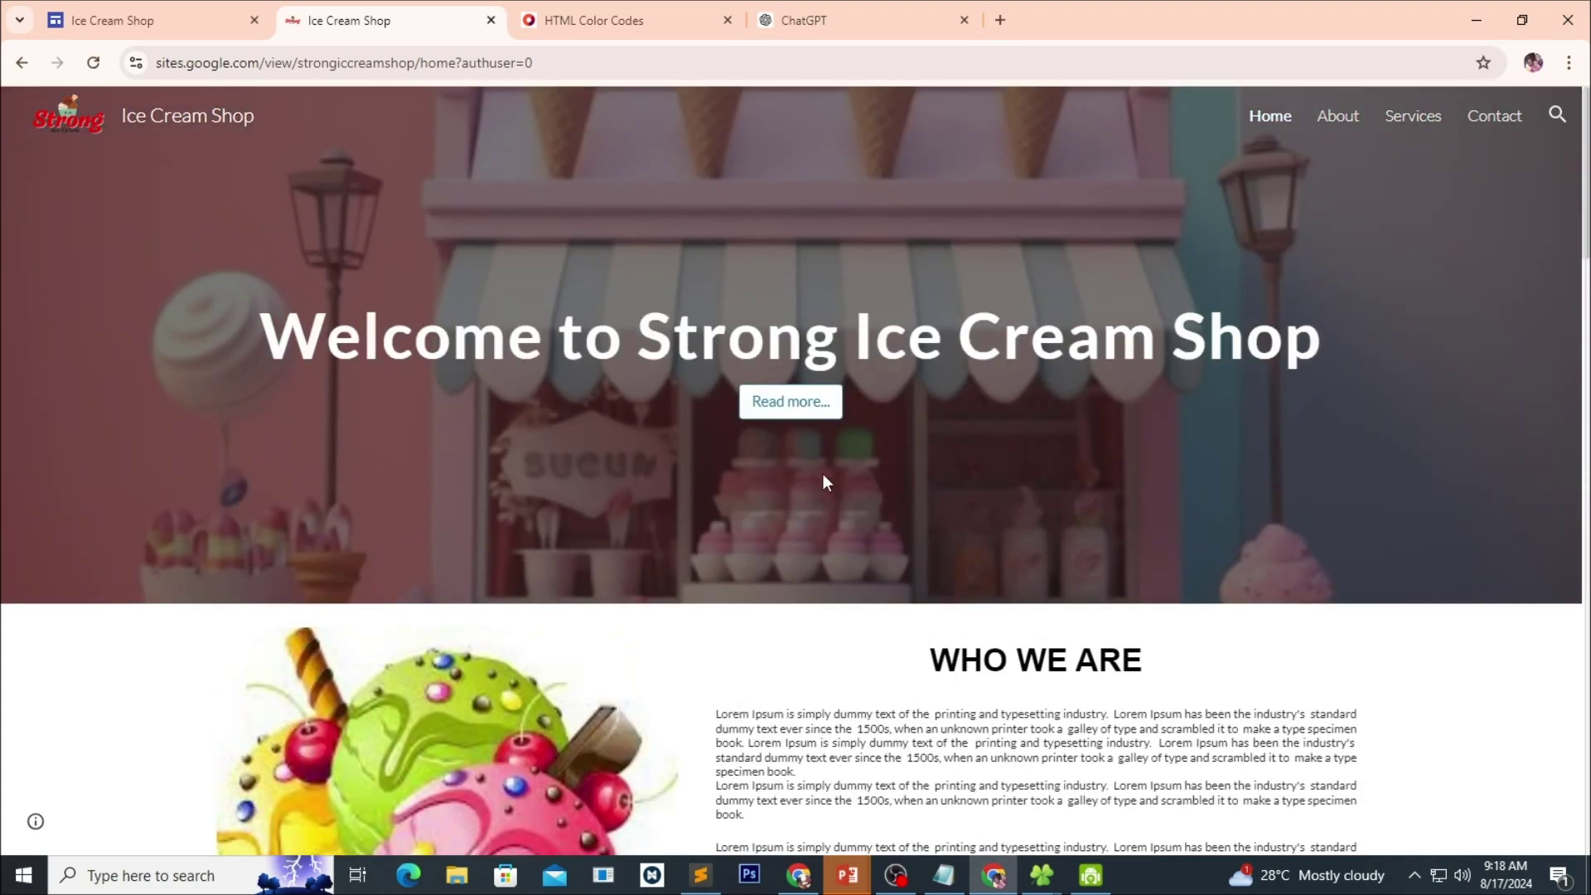
pyautogui.click(118, 17)
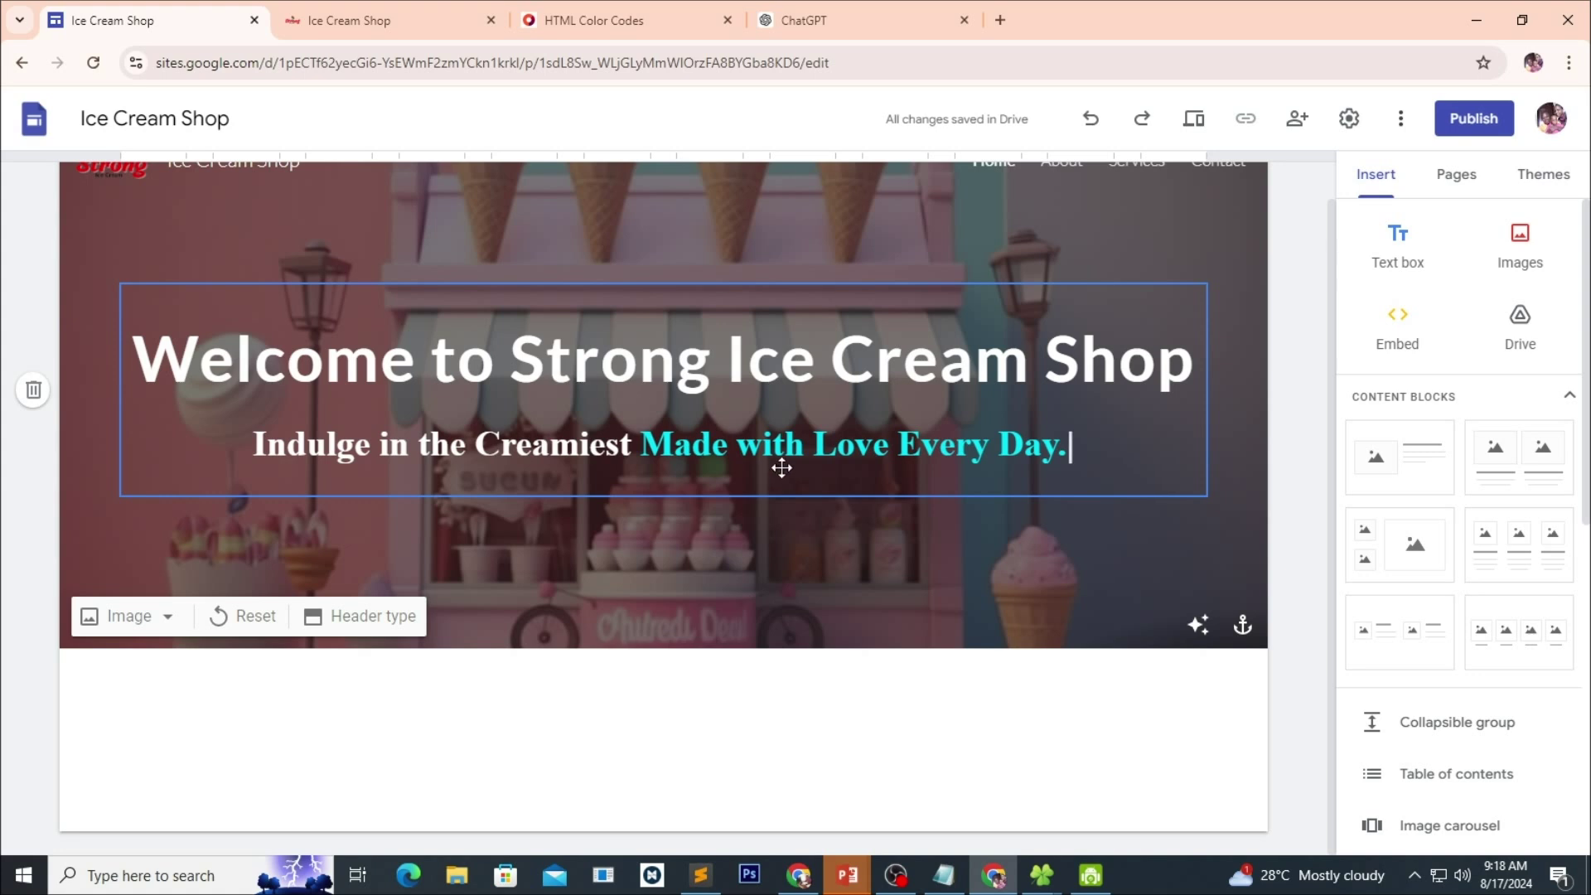
pyautogui.press('BackSpace')
pyautogui.press('BackSpace')
pyautogui.press('BackSpace')
pyautogui.press('BackSpace')
pyautogui.press('BackSpace')
pyautogui.press('BackSpace')
pyautogui.press('BackSpace')
pyautogui.press('BackSpace')
pyautogui.press('BackSpace')
pyautogui.press('BackSpace')
pyautogui.press('BackSpace')
pyautogui.press('BackSpace')
pyautogui.press('BackSpace')
pyautogui.press('BackSpace')
pyautogui.press('BackSpace')
pyautogui.press('BackSpace')
pyautogui.press('BackSpace')
pyautogui.press('BackSpace')
pyautogui.press('BackSpace')
pyautogui.press('BackSpace')
pyautogui.write('ost Delicious Ice Cream in ')
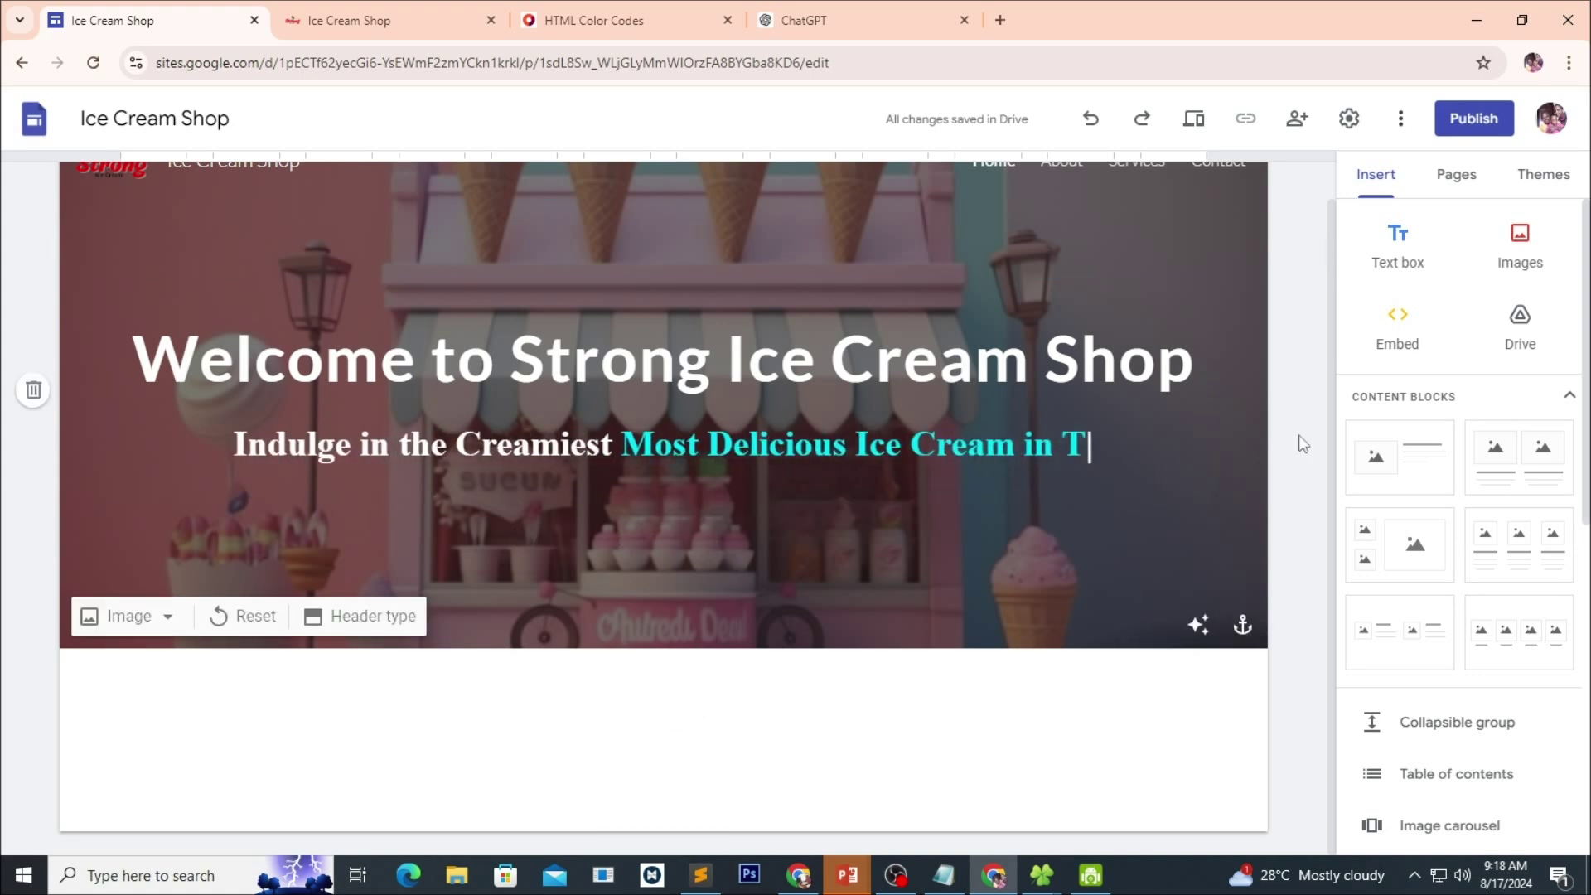
pyautogui.write('Town!')
pyautogui.press('BackSpace')
pyautogui.press('BackSpace')
pyautogui.press('BackSpace')
pyautogui.press('BackSpace')
pyautogui.press('BackSpace')
pyautogui.press('BackSpace')
pyautogui.press('BackSpace')
pyautogui.press('BackSpace')
pyautogui.press('BackSpace')
pyautogui.press('BackSpace')
pyautogui.press('BackSpace')
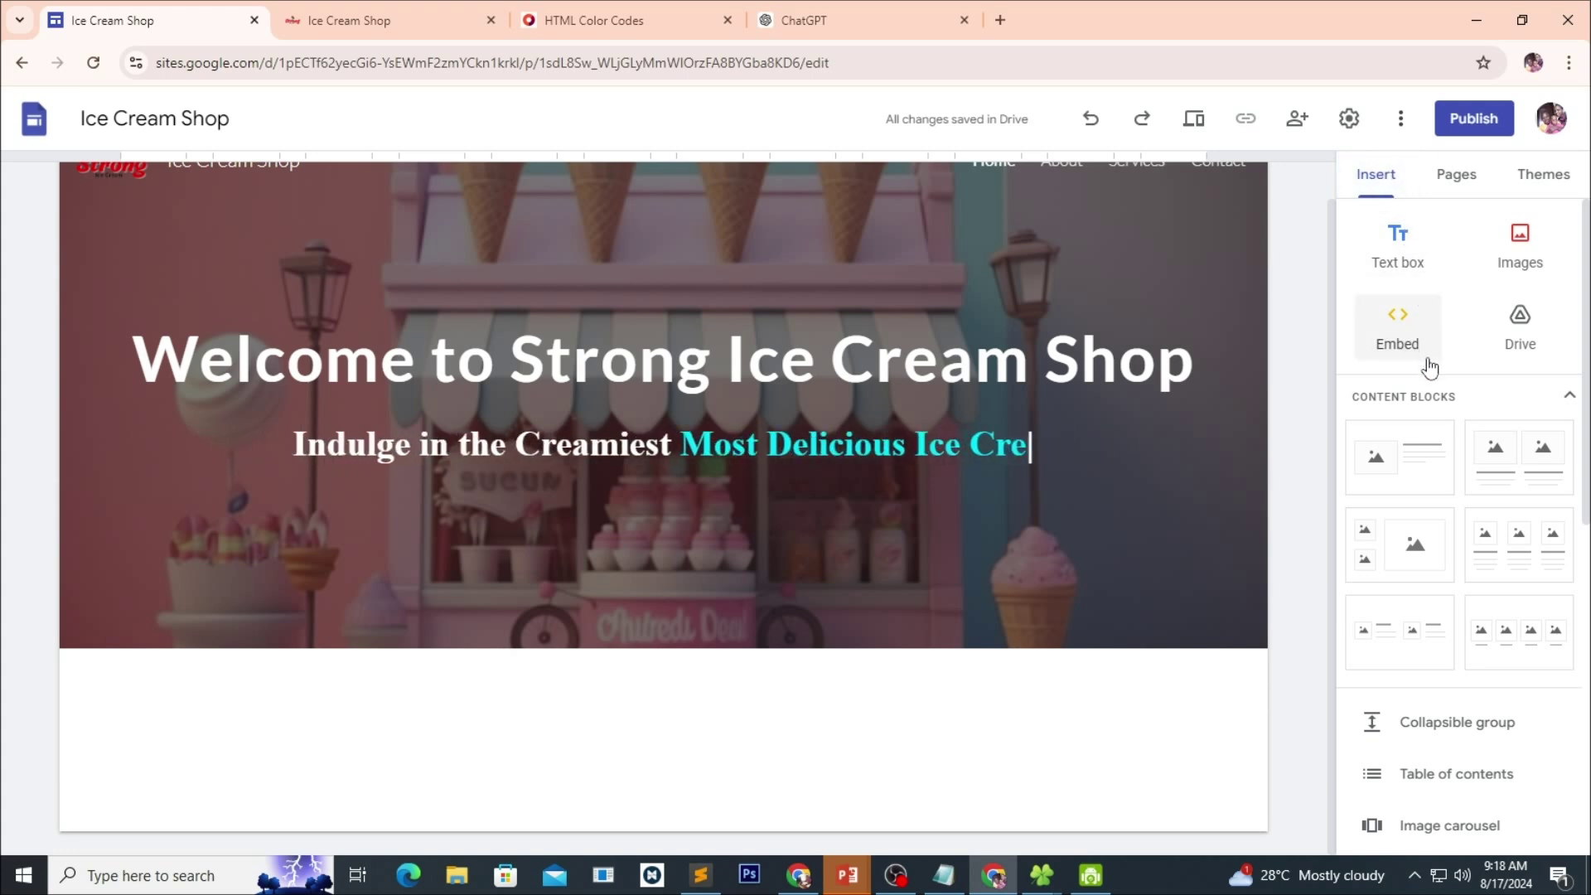
pyautogui.press('BackSpace')
pyautogui.press('BackSpace')
pyautogui.press('BackSpace')
pyautogui.press('BackSpace')
pyautogui.press('BackSpace')
pyautogui.press('BackSpace')
pyautogui.press('BackSpace')
pyautogui.press('BackSpace')
pyautogui.press('BackSpace')
pyautogui.press('BackSpace')
pyautogui.press('BackSpace')
pyautogui.press('BackSpace')
pyautogui.press('BackSpace')
pyautogui.press('BackSpace')
pyautogui.press('BackSpace')
pyautogui.press('BackSpace')
pyautogui.press('BackSpace')
pyautogui.press('BackSpace')
pyautogui.press('BackSpace')
pyautogui.press('BackSpace')
# Insert a button named Read more on the Home page, linked to the site's About page.
pyautogui.scroll(-4, 1429, 368)
pyautogui.write('Fresh Flavors')
pyautogui.press('BackSpace')
pyautogui.click(1390, 583)
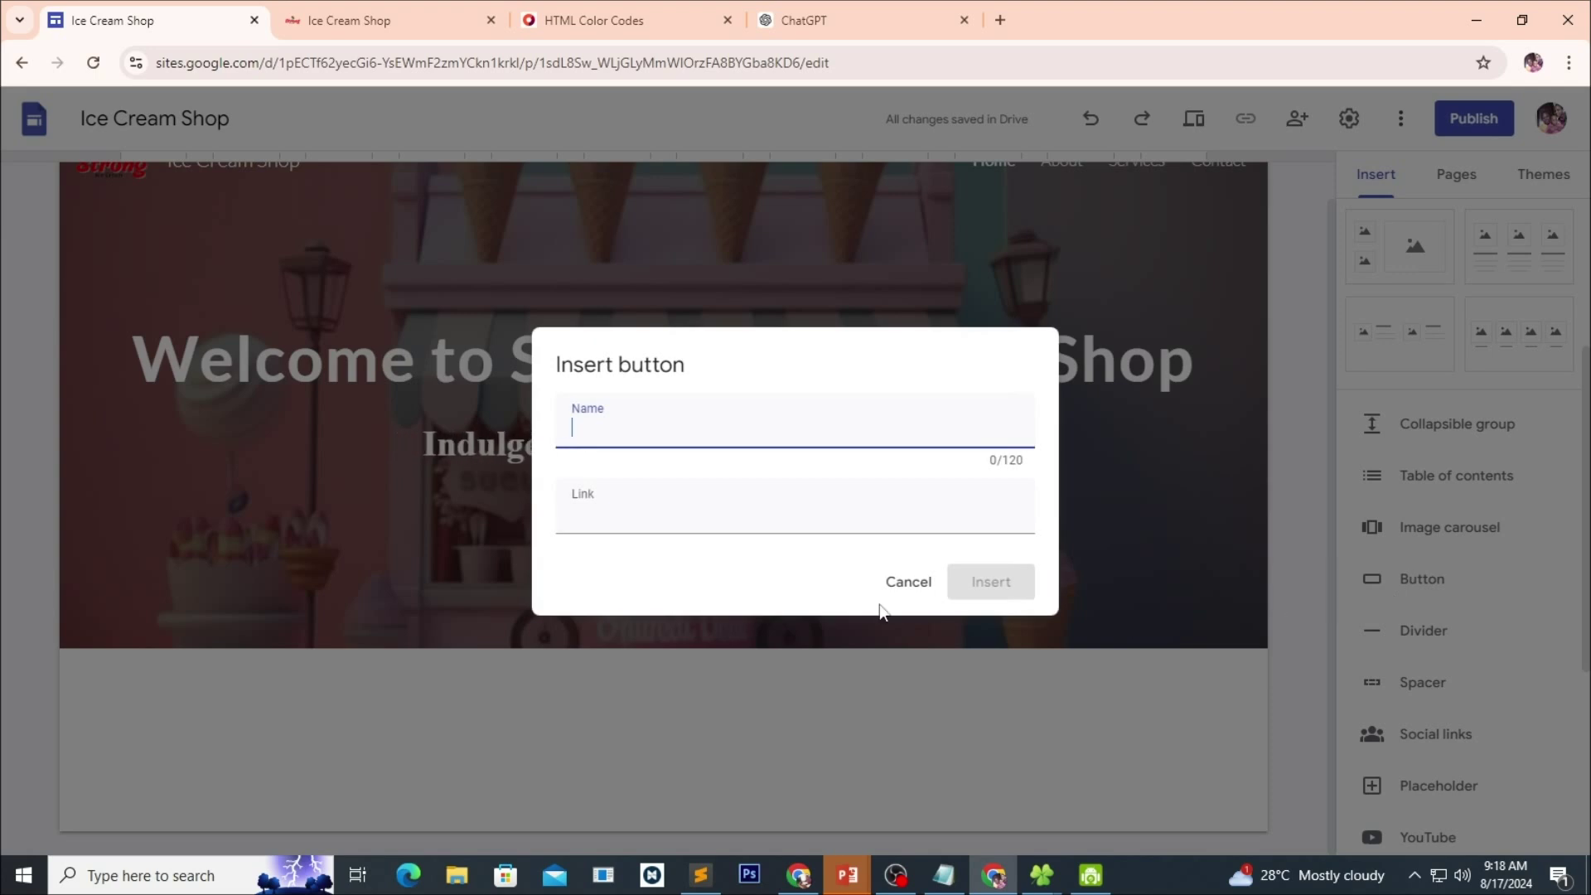
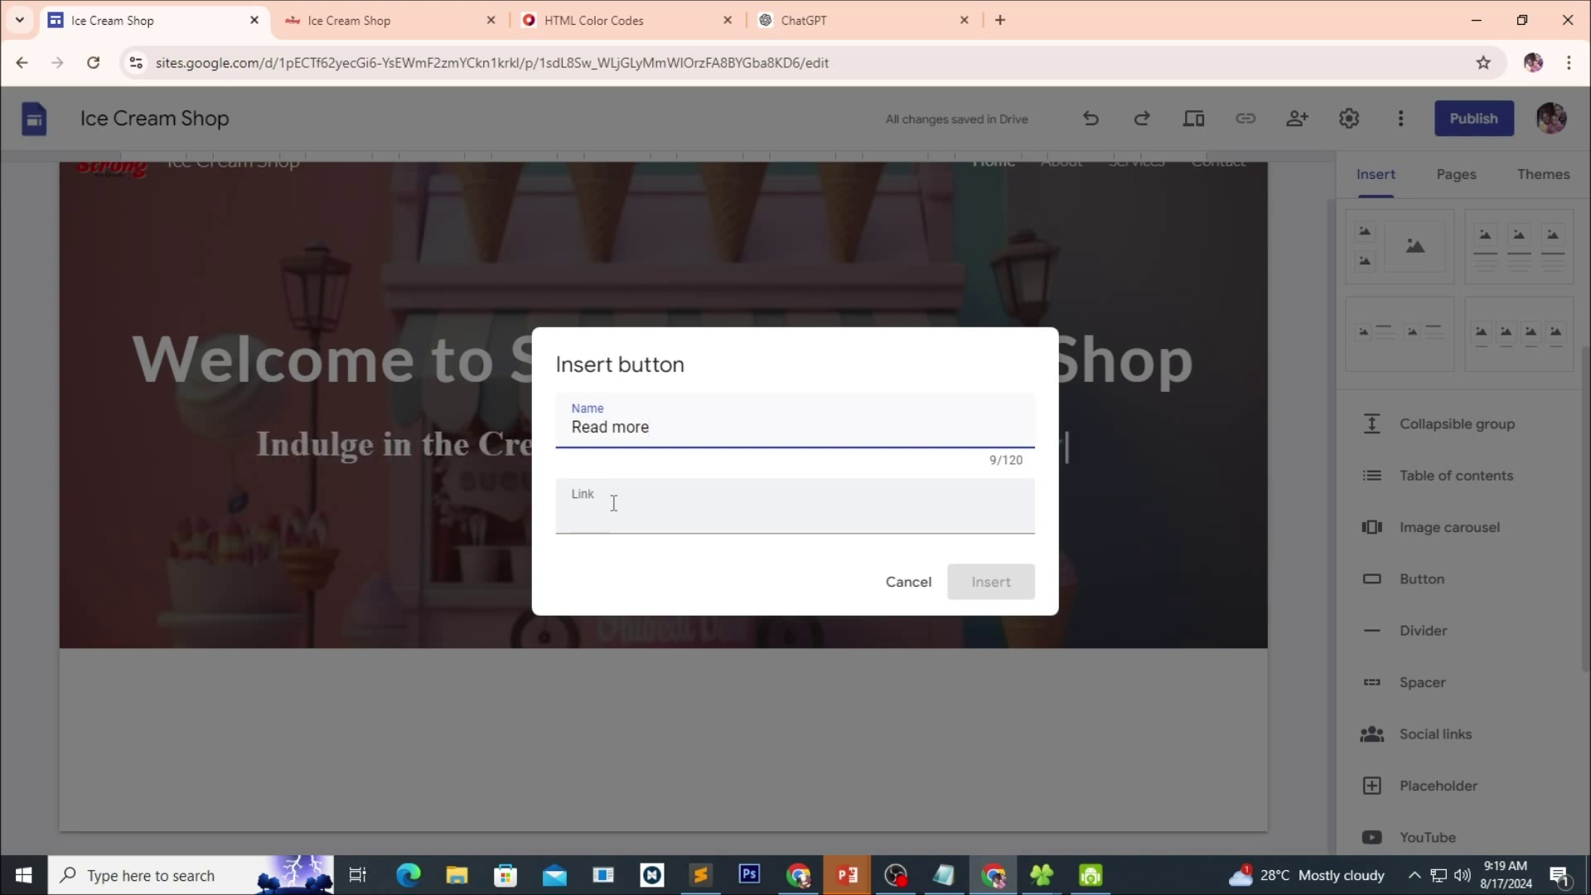
pyautogui.click(613, 503)
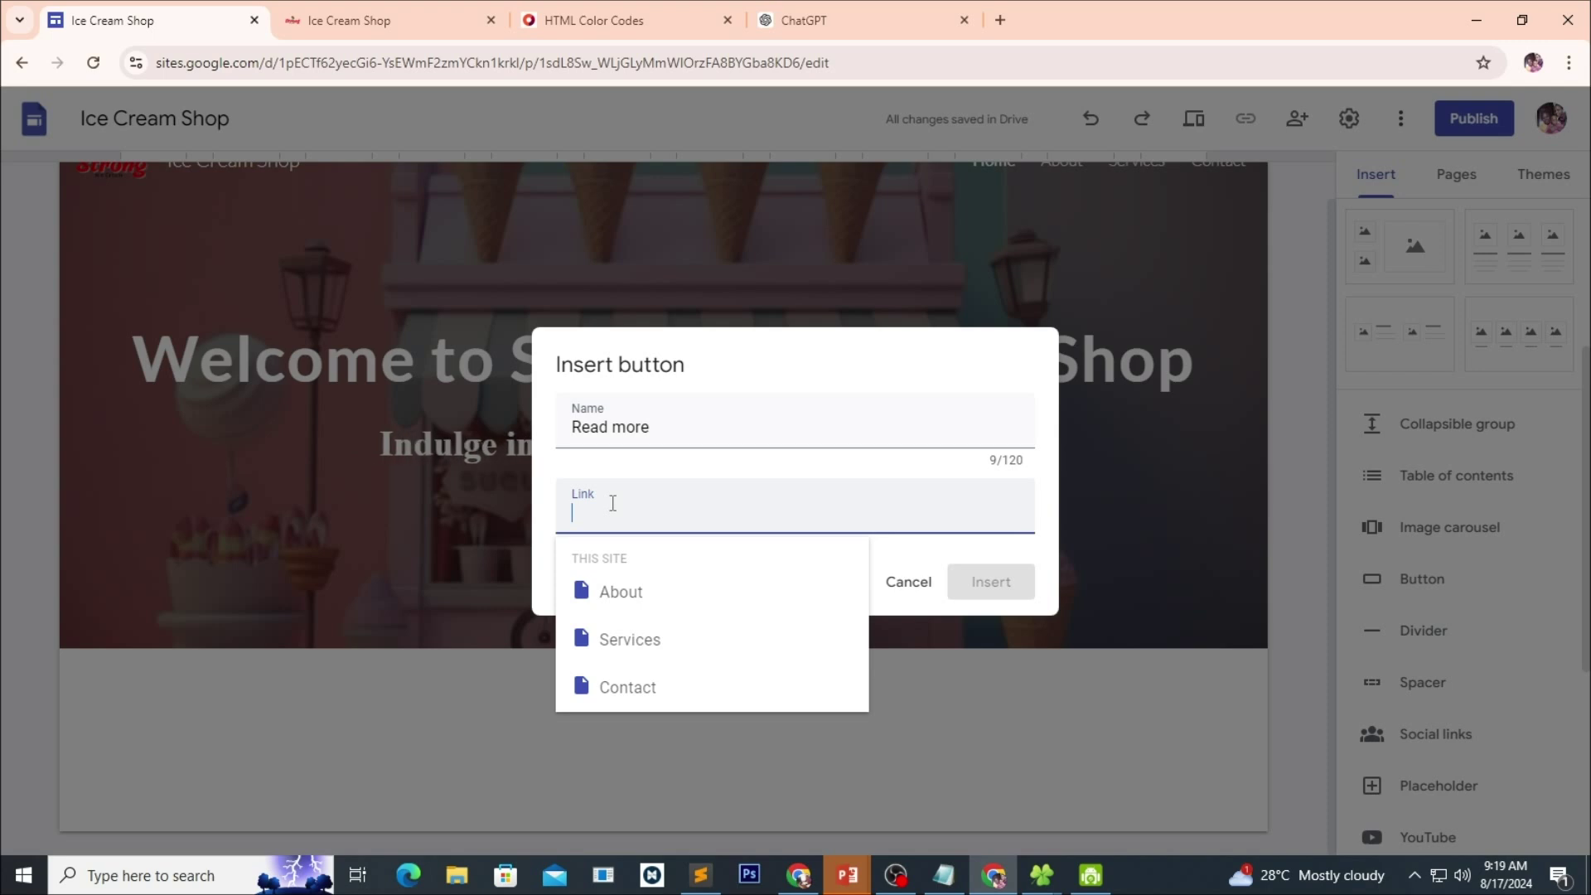
pyautogui.click(617, 605)
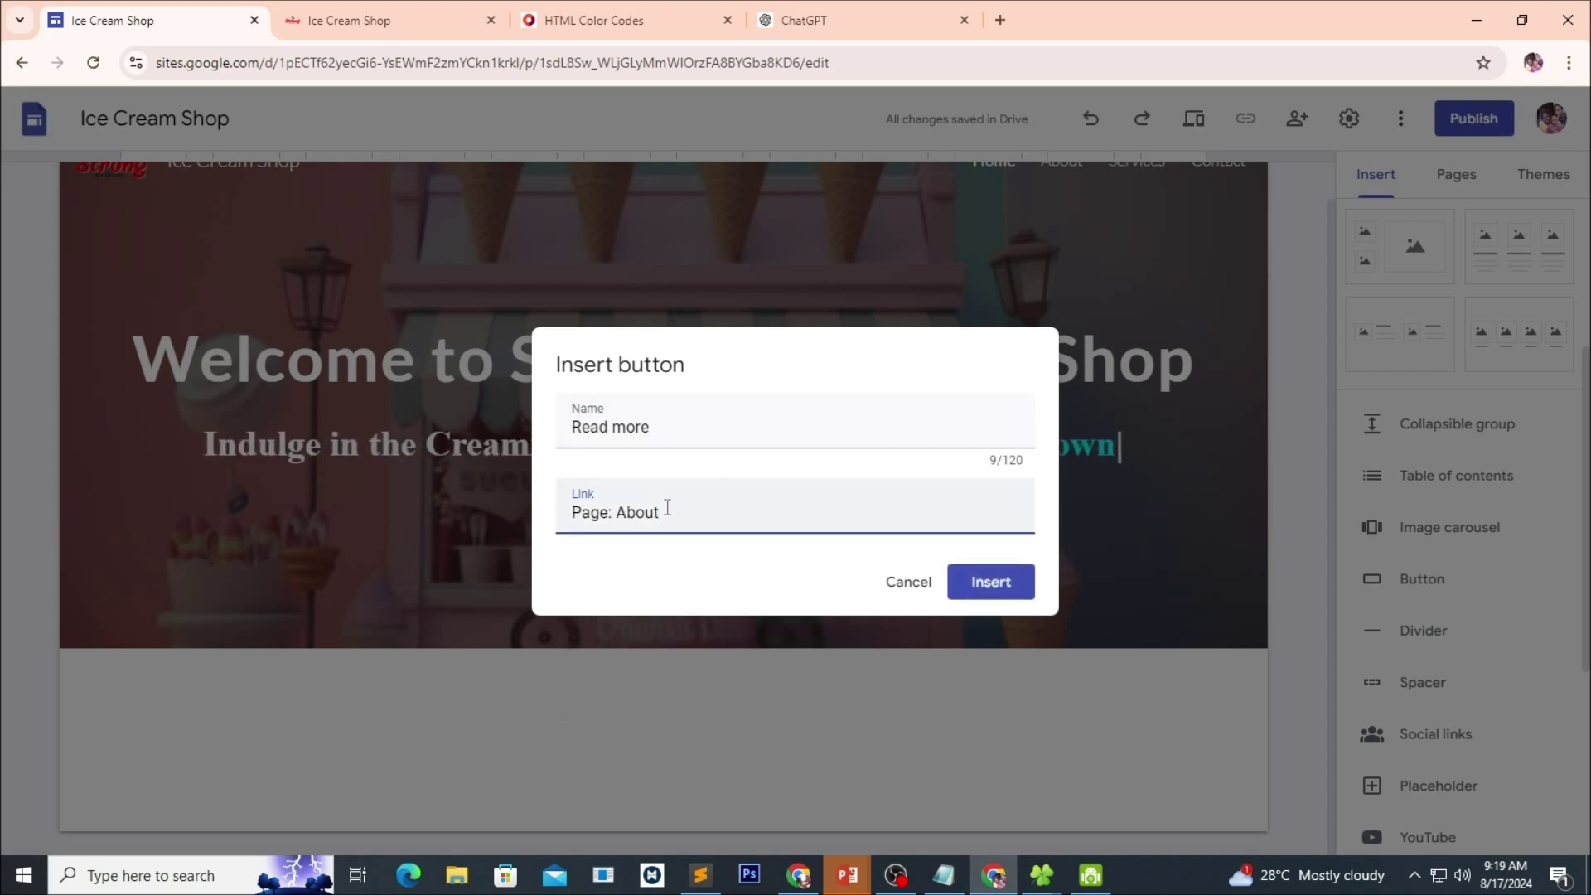
pyautogui.click(998, 588)
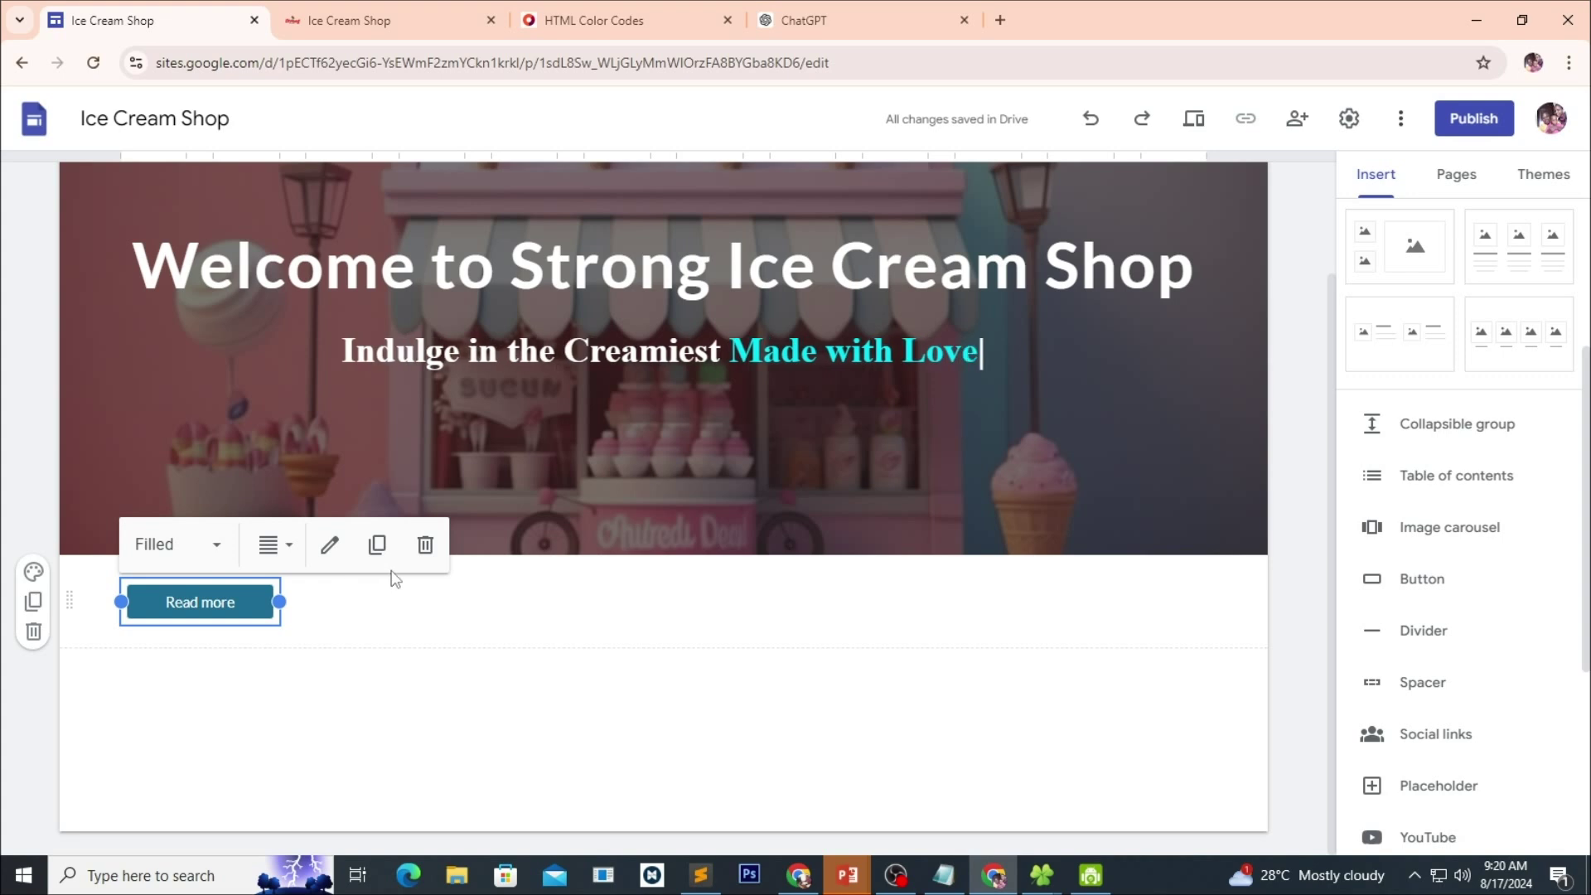
# Move the Read more button into the Home page header beneath the tagline and centre-align it.
pyautogui.moveTo(203, 605); pyautogui.dragTo(688, 410)
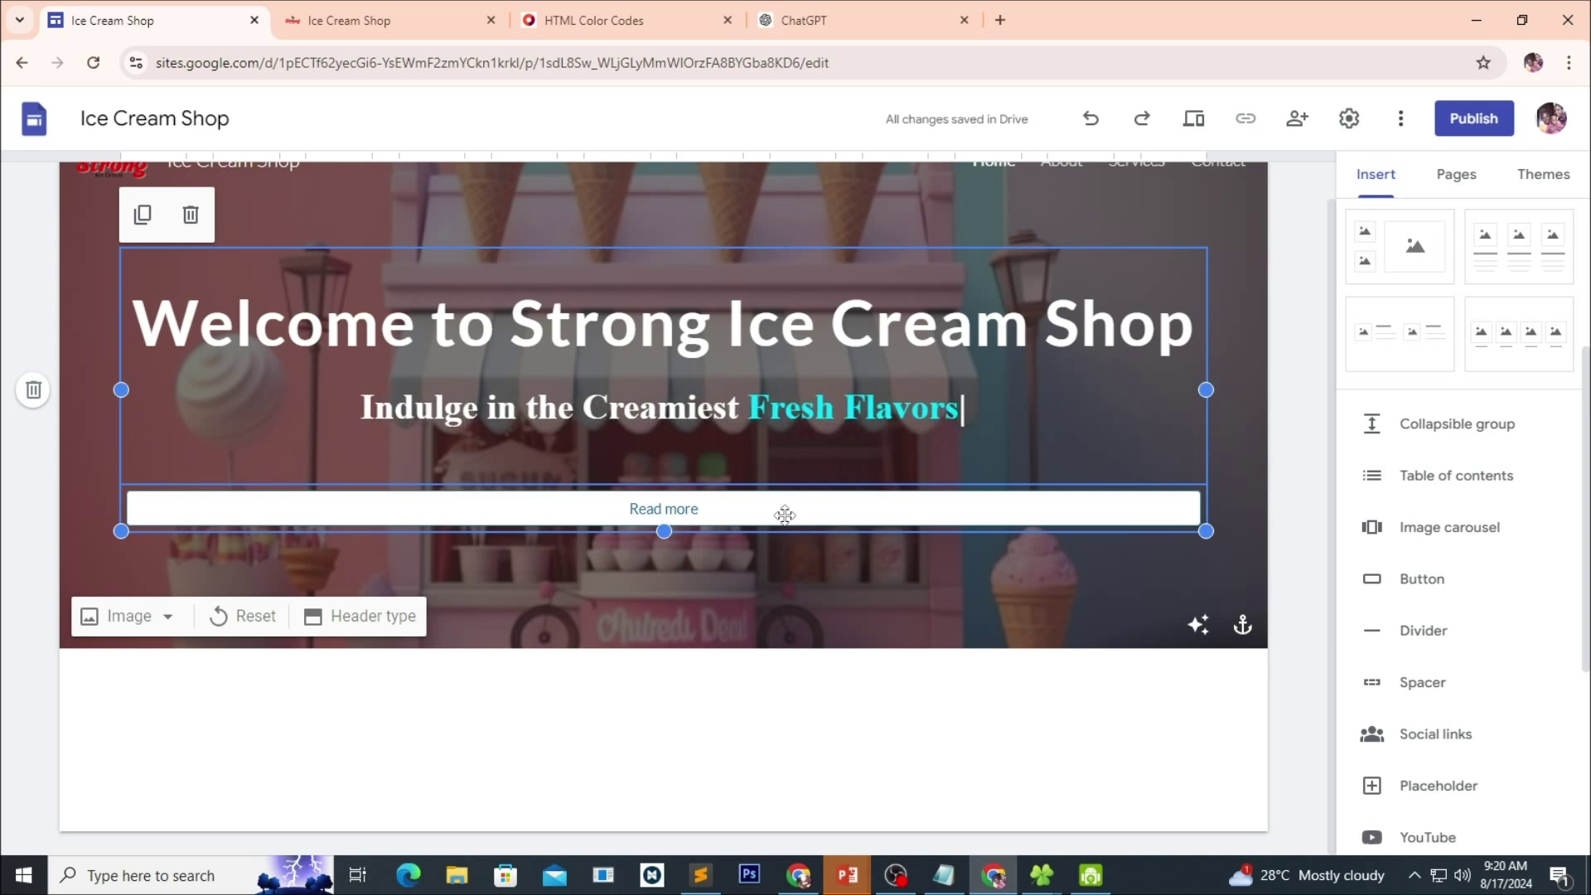
pyautogui.click(666, 509)
pyautogui.click(268, 451)
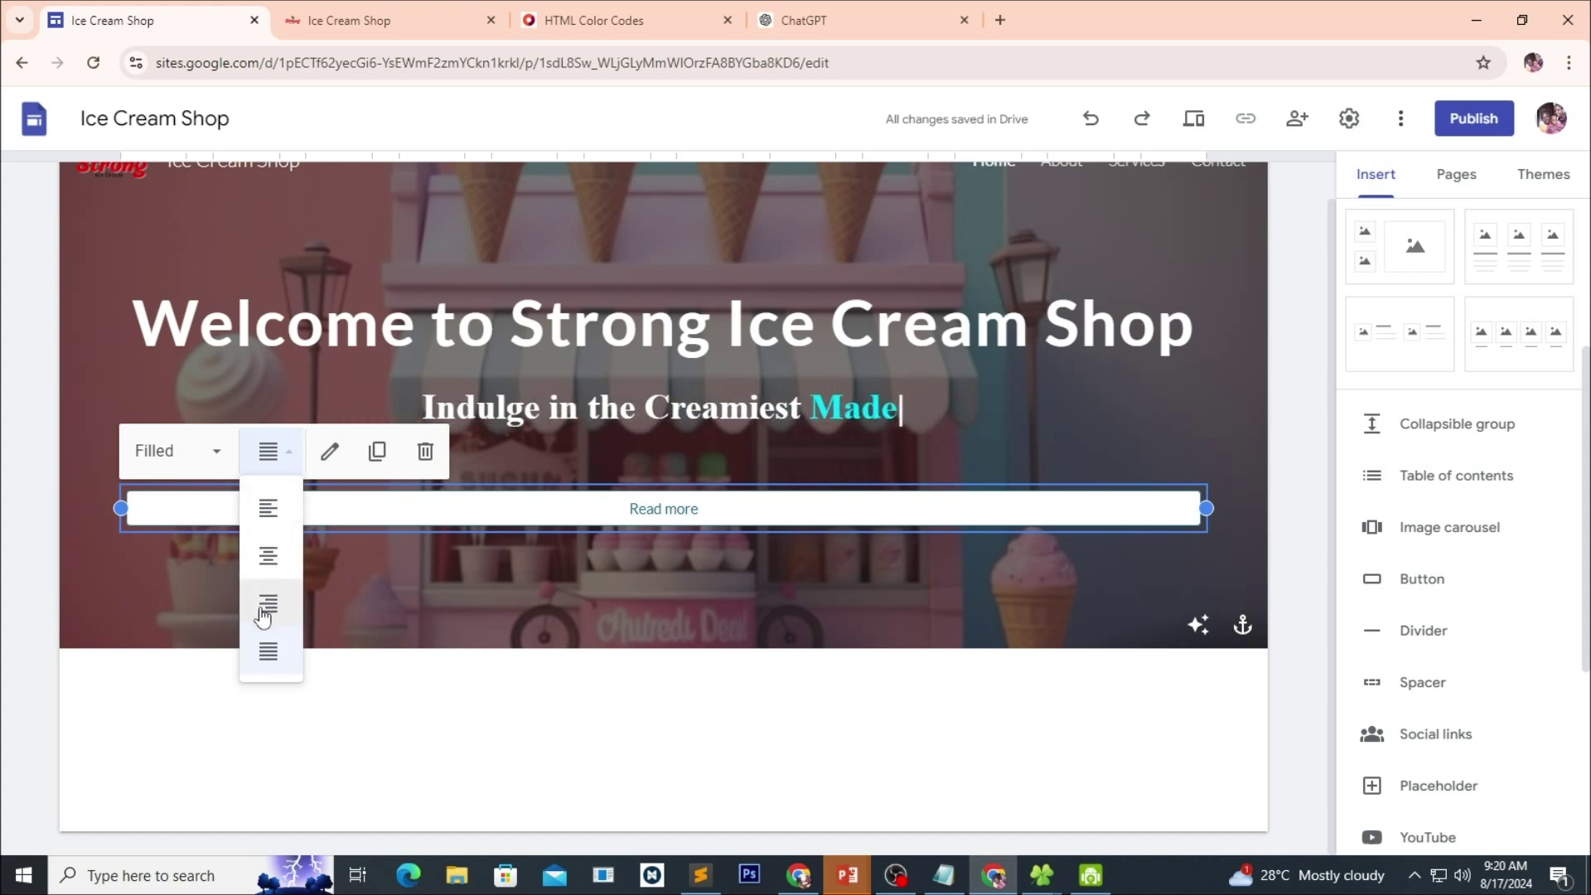
pyautogui.click(267, 563)
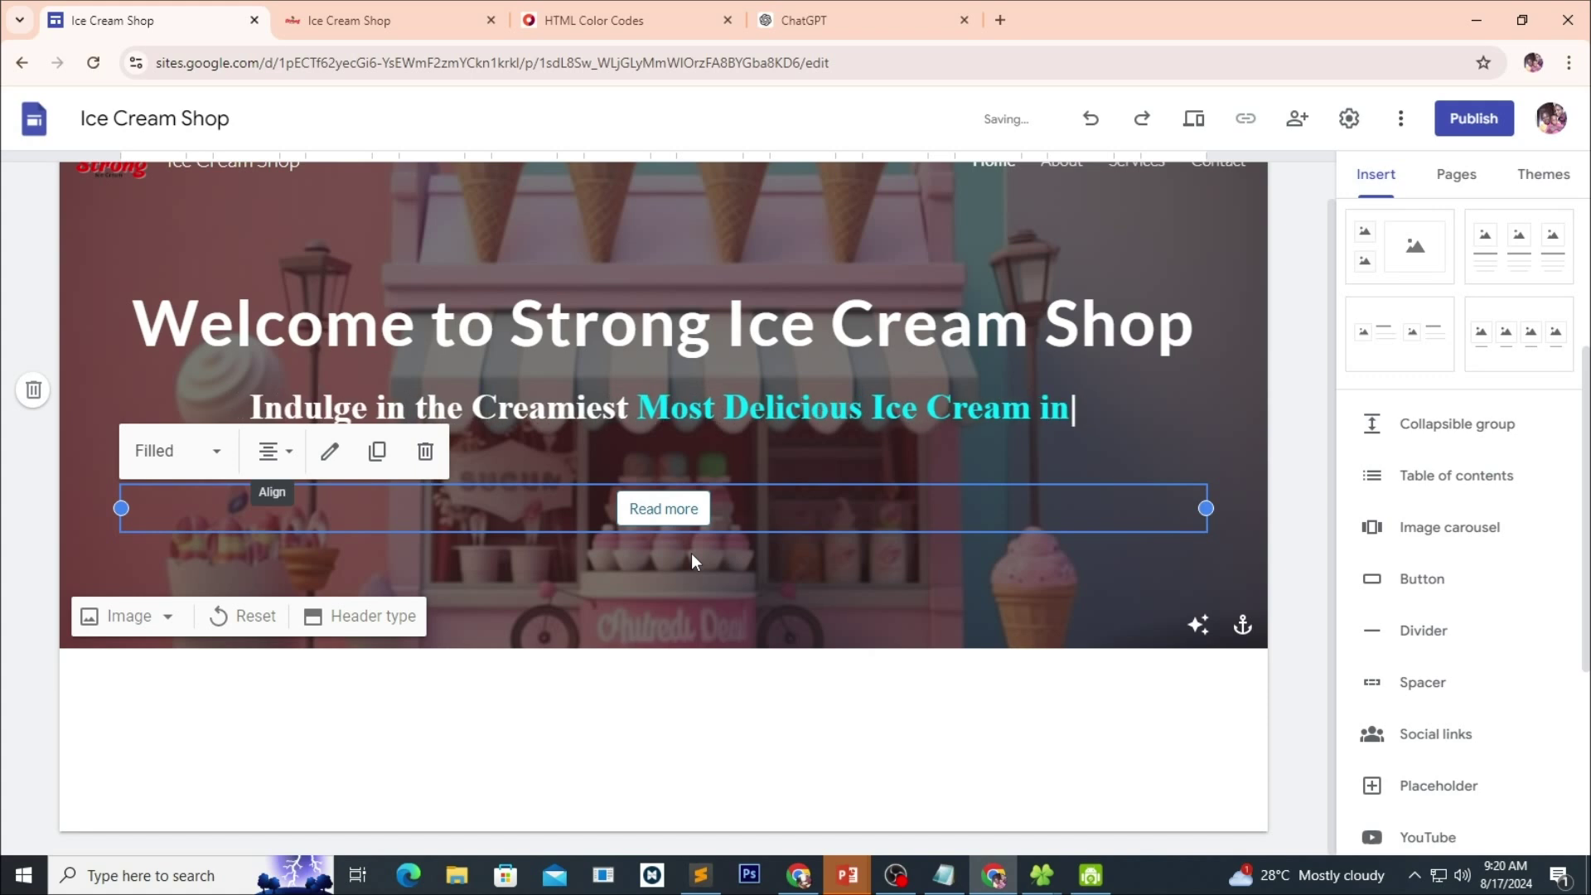
pyautogui.click(681, 508)
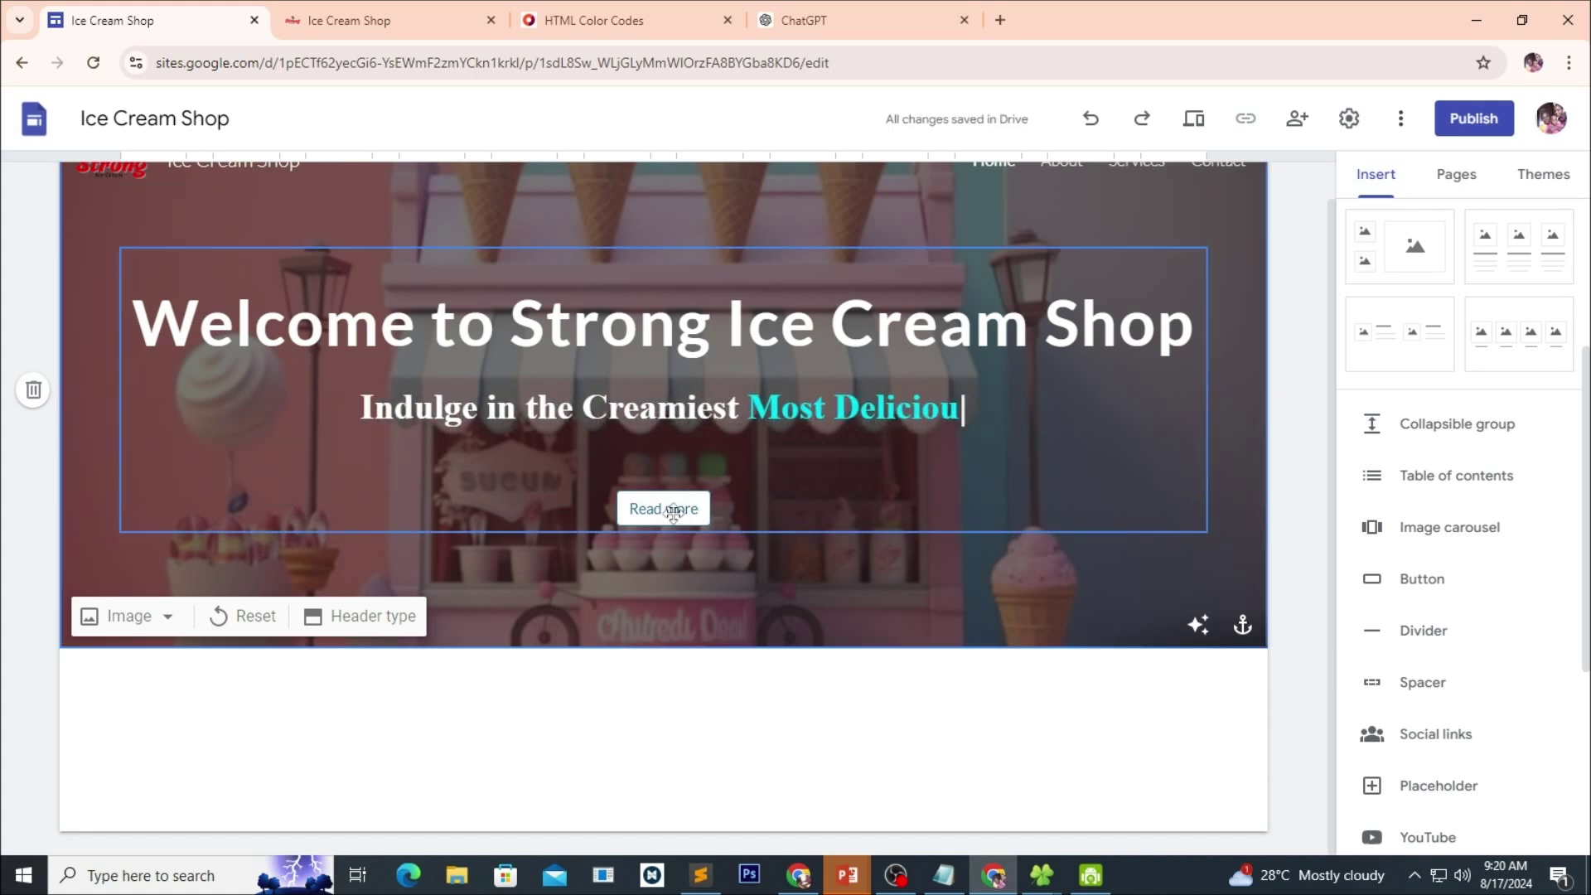
pyautogui.click(661, 508)
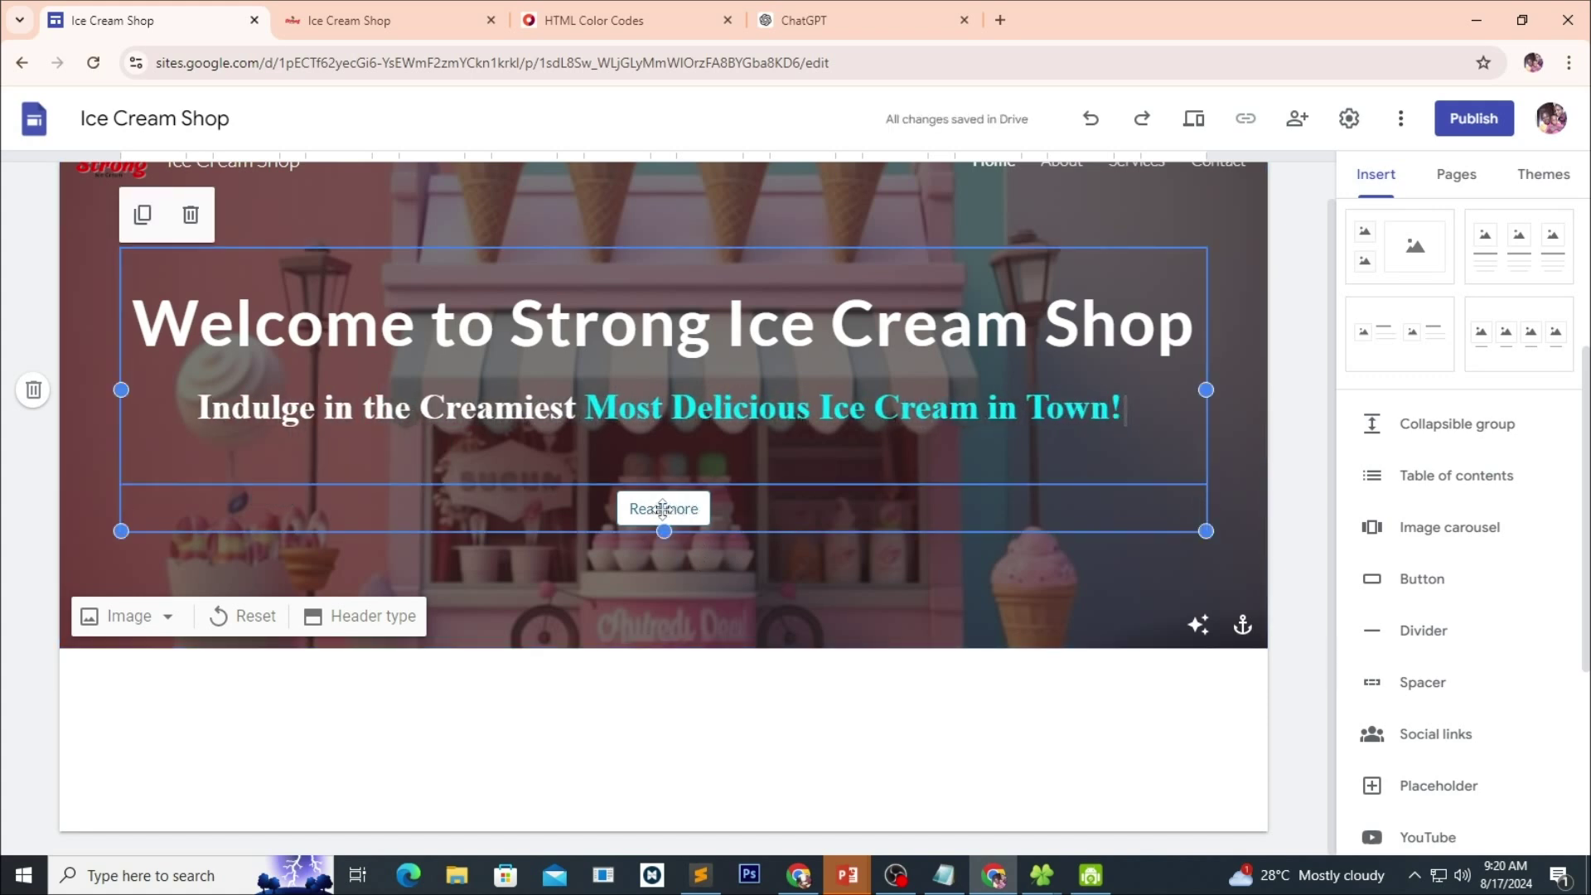
pyautogui.click(664, 508)
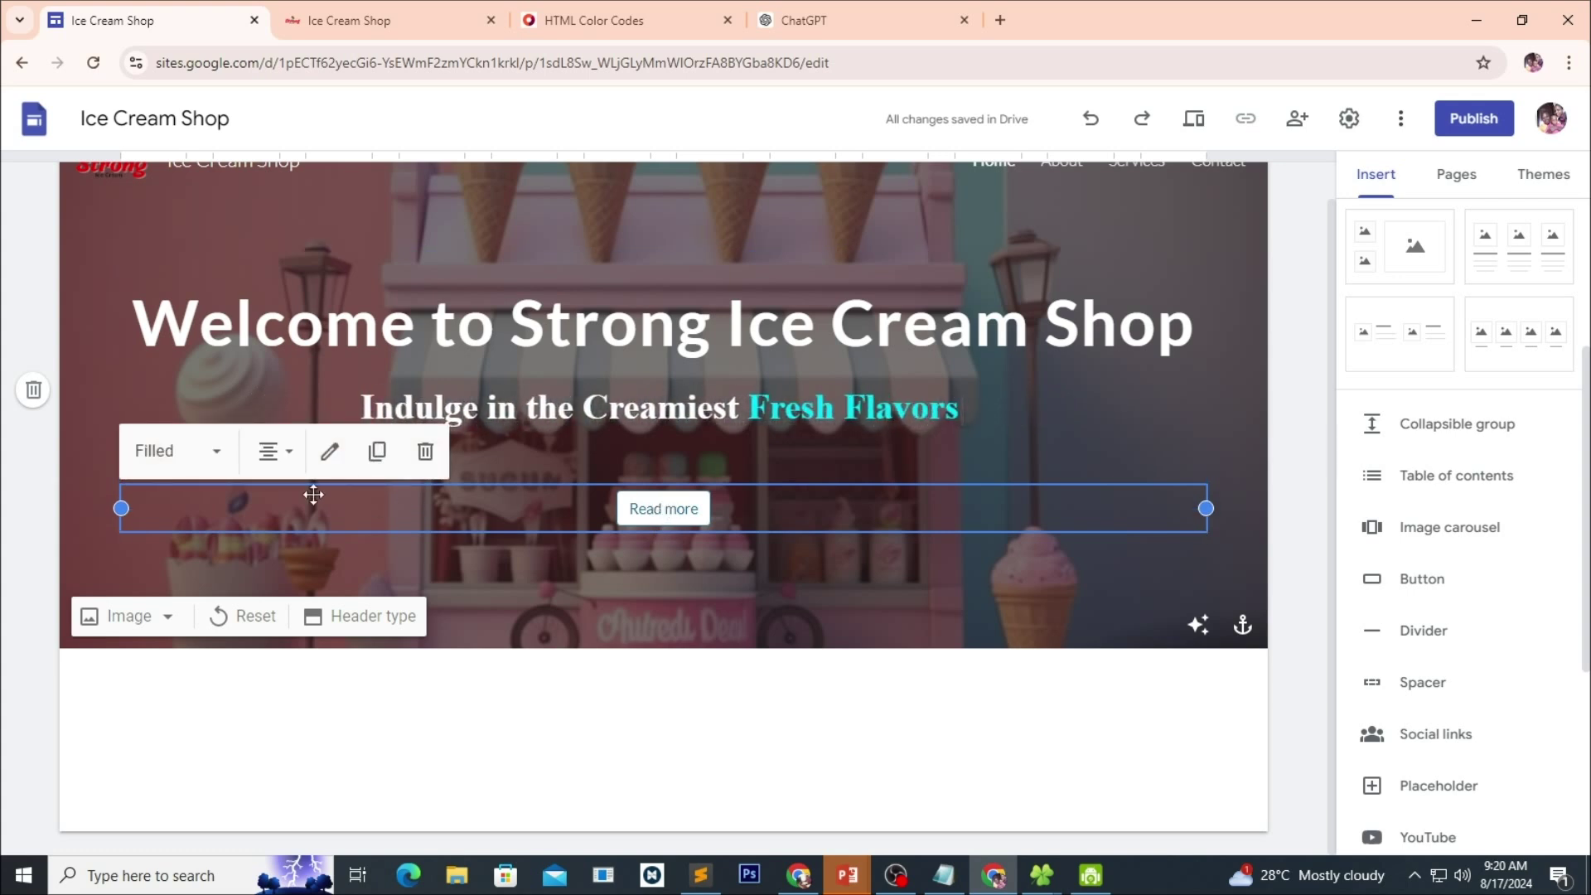
# Try the Outlined and Text styles on the header's Read more button and return it to Filled.
pyautogui.click(221, 453)
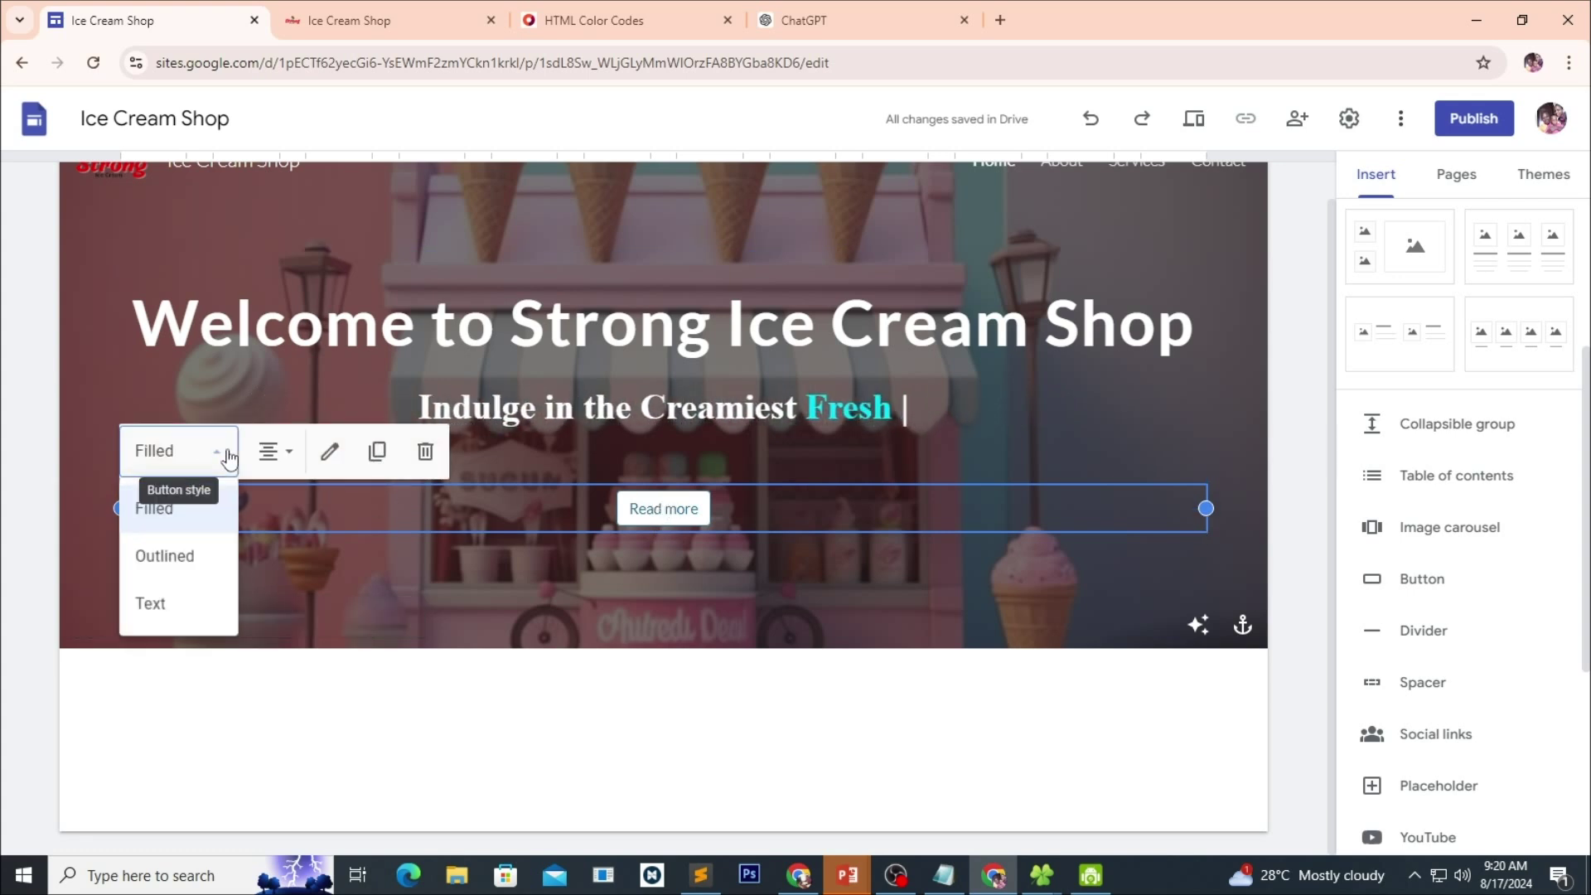
pyautogui.click(191, 567)
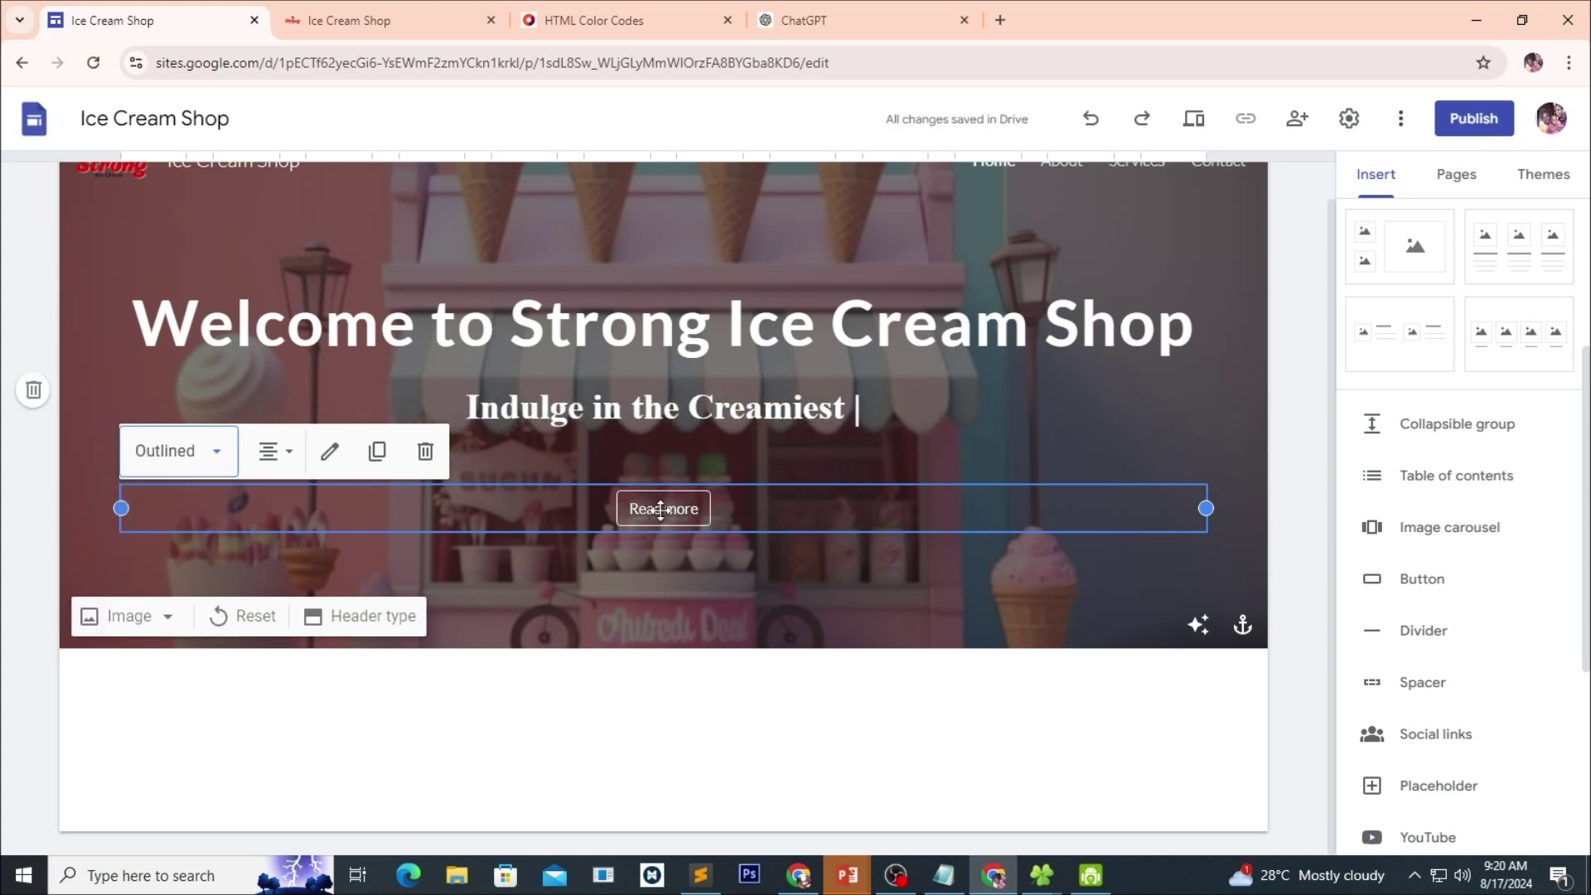
pyautogui.click(218, 452)
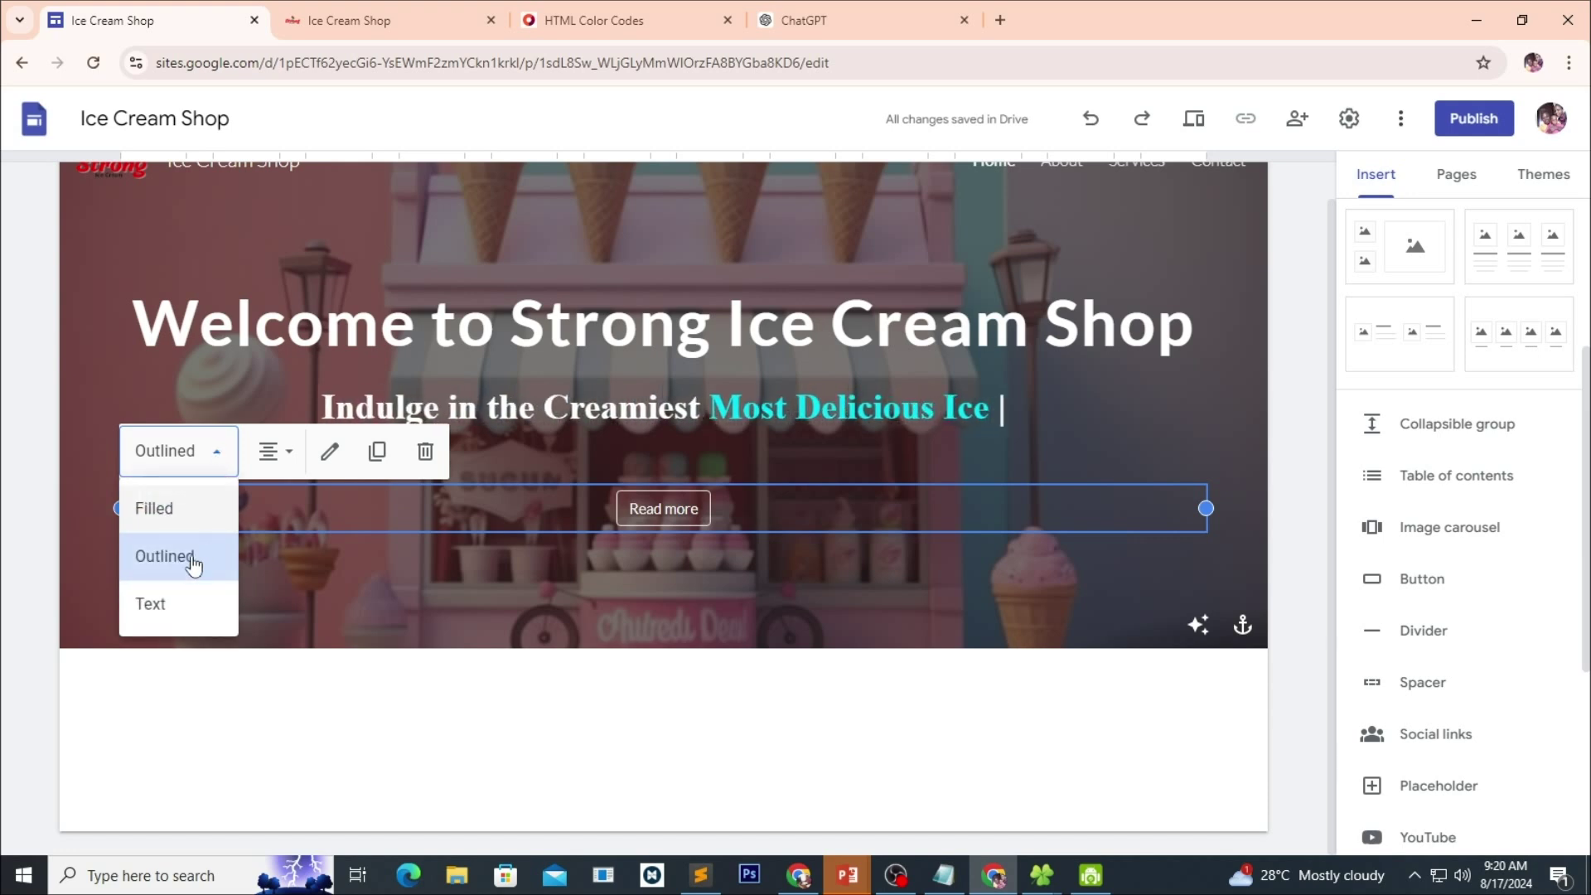
pyautogui.click(151, 605)
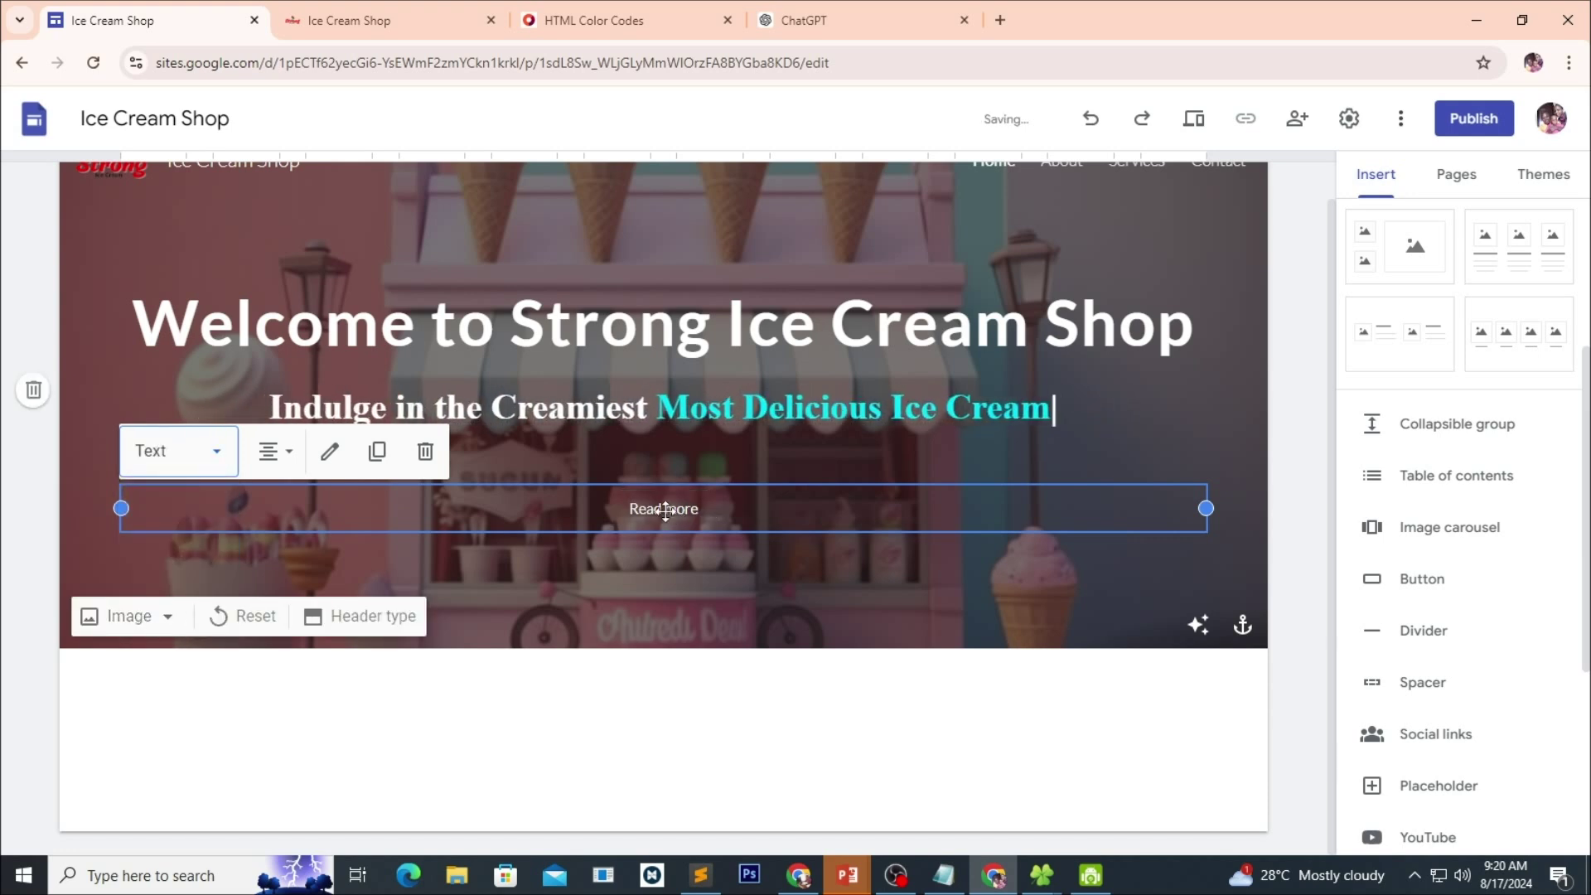
pyautogui.click(229, 471)
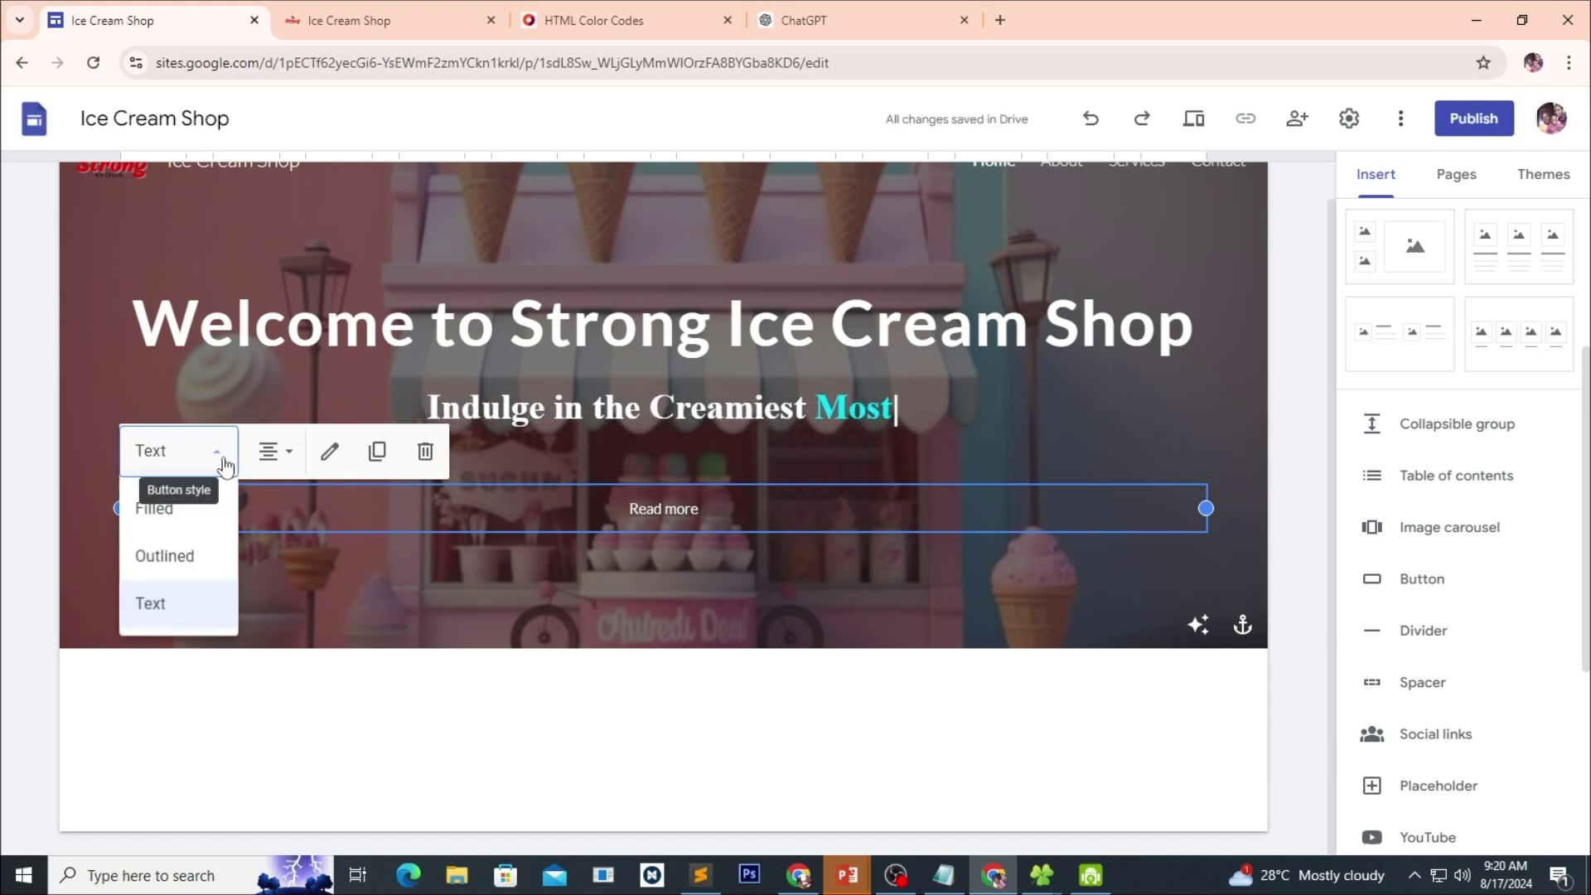
pyautogui.click(162, 510)
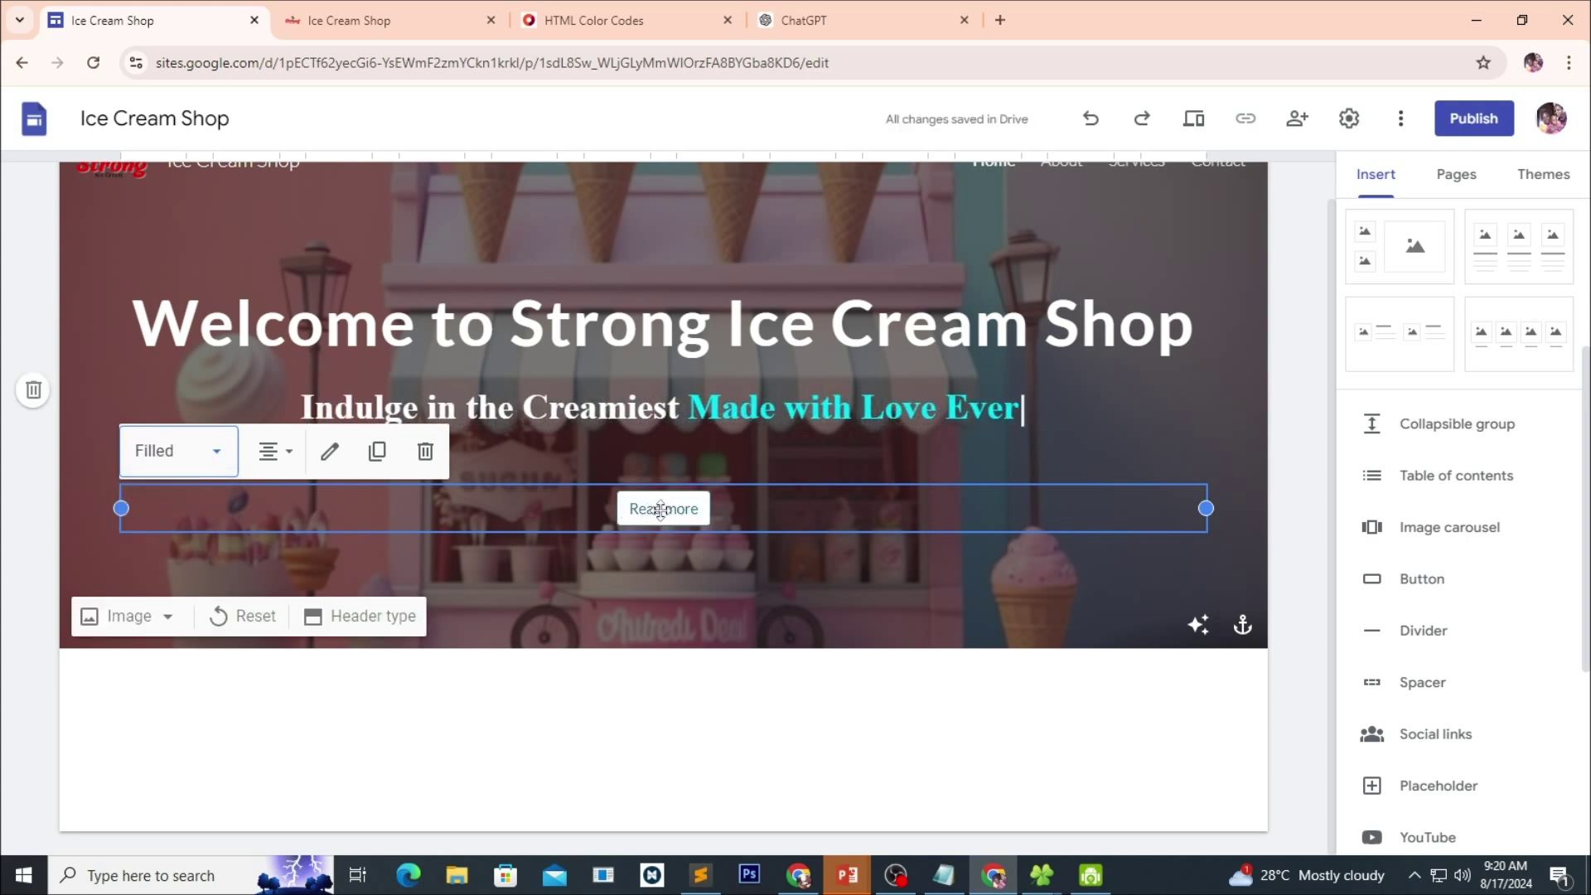
pyautogui.click(758, 555)
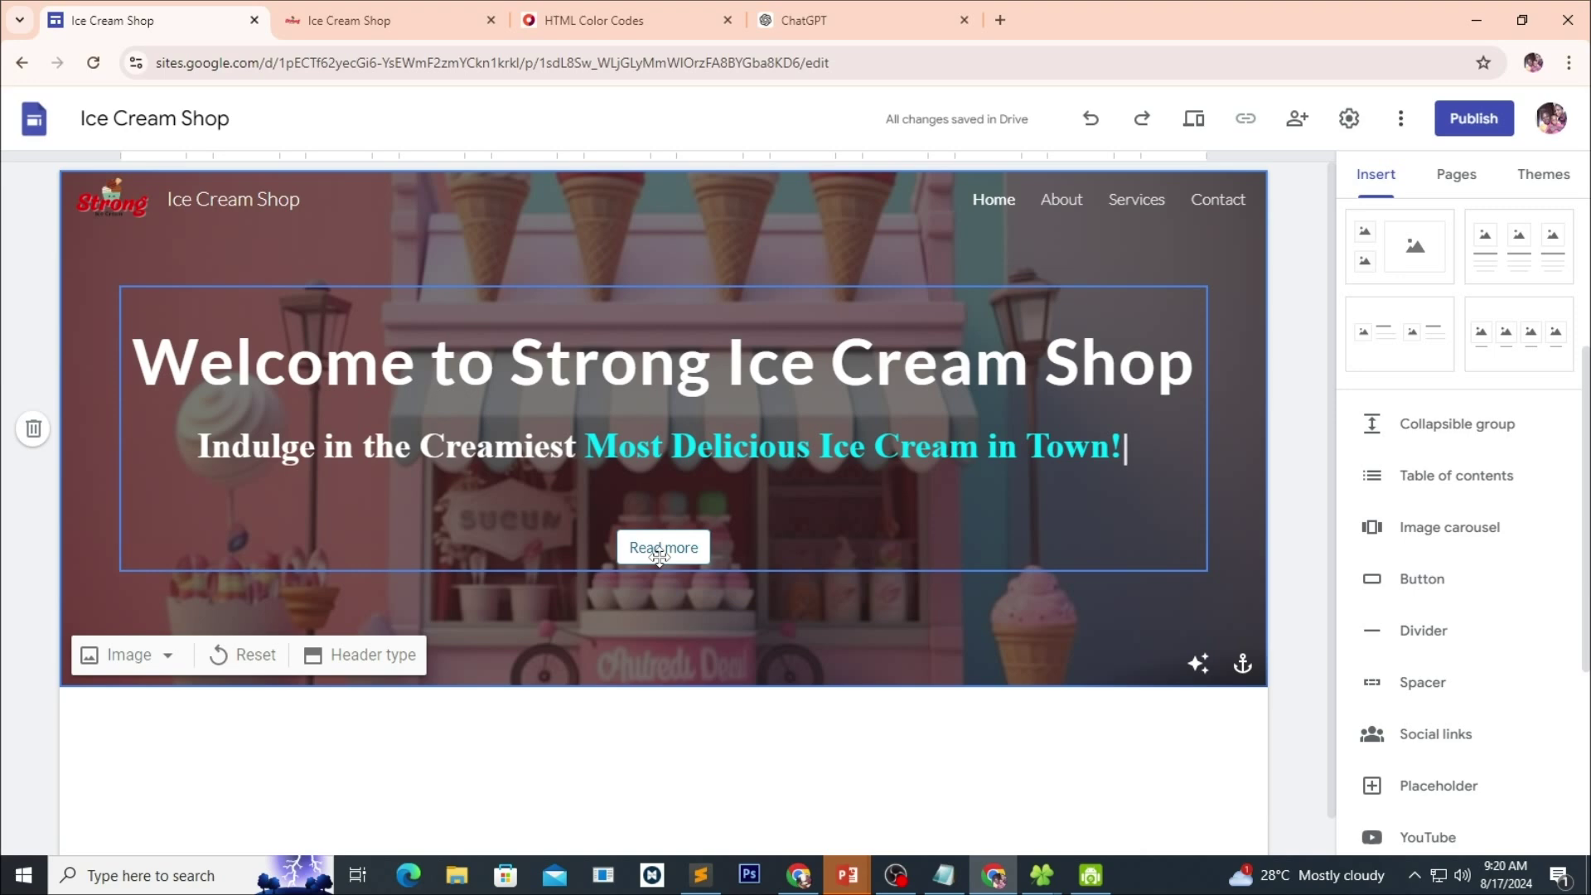
pyautogui.scroll(-2, 688, 684)
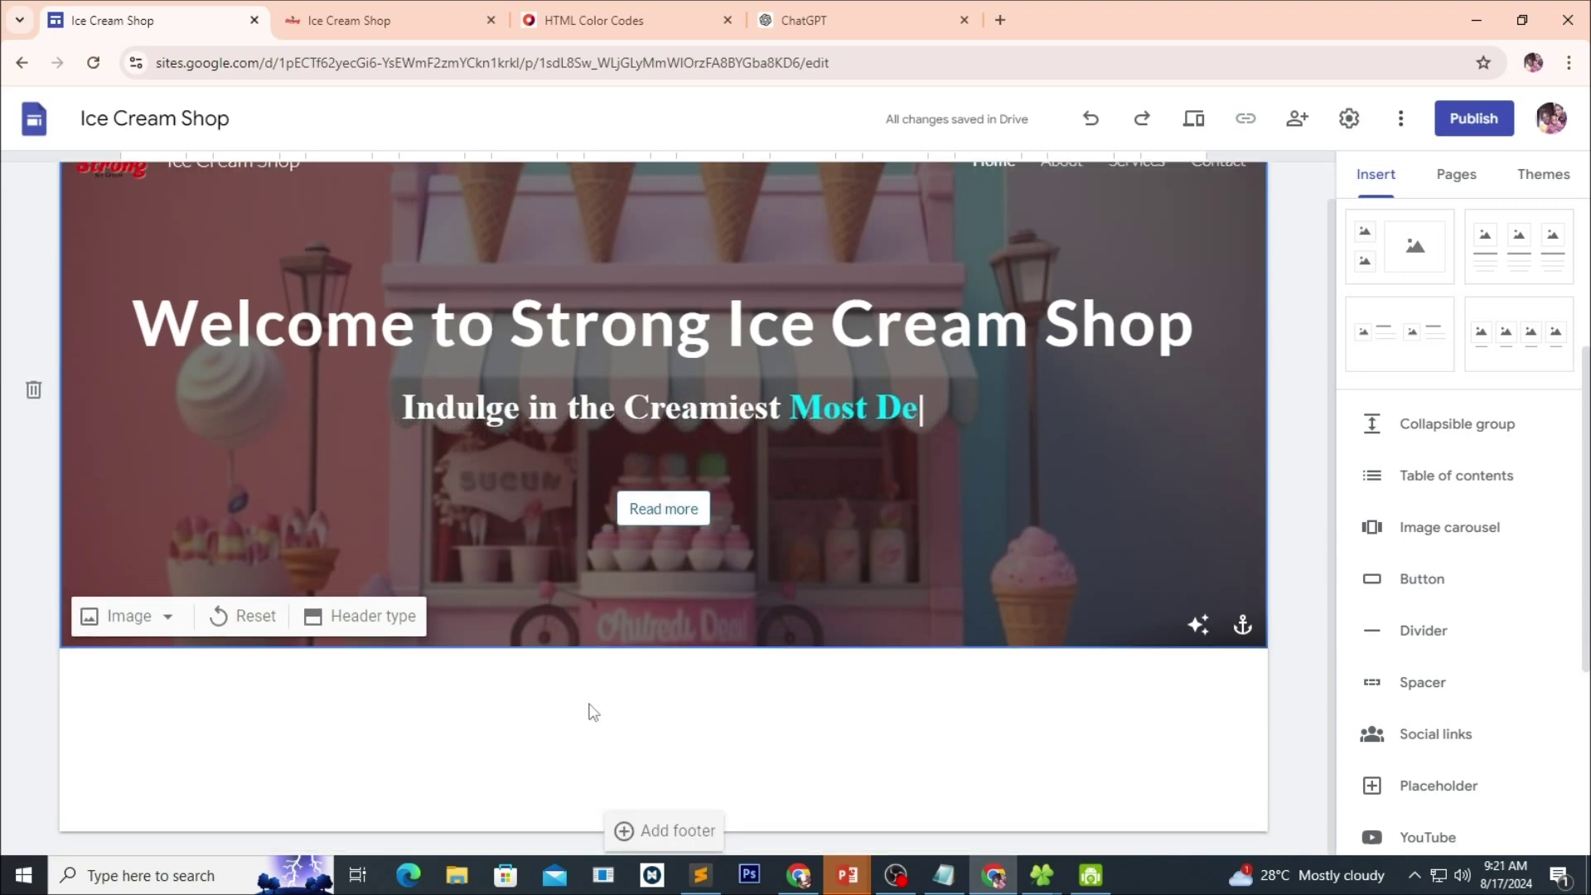
# Copy the WHO WE ARE heading from the published example's Home page and return to the site editor.
pyautogui.click(818, 22)
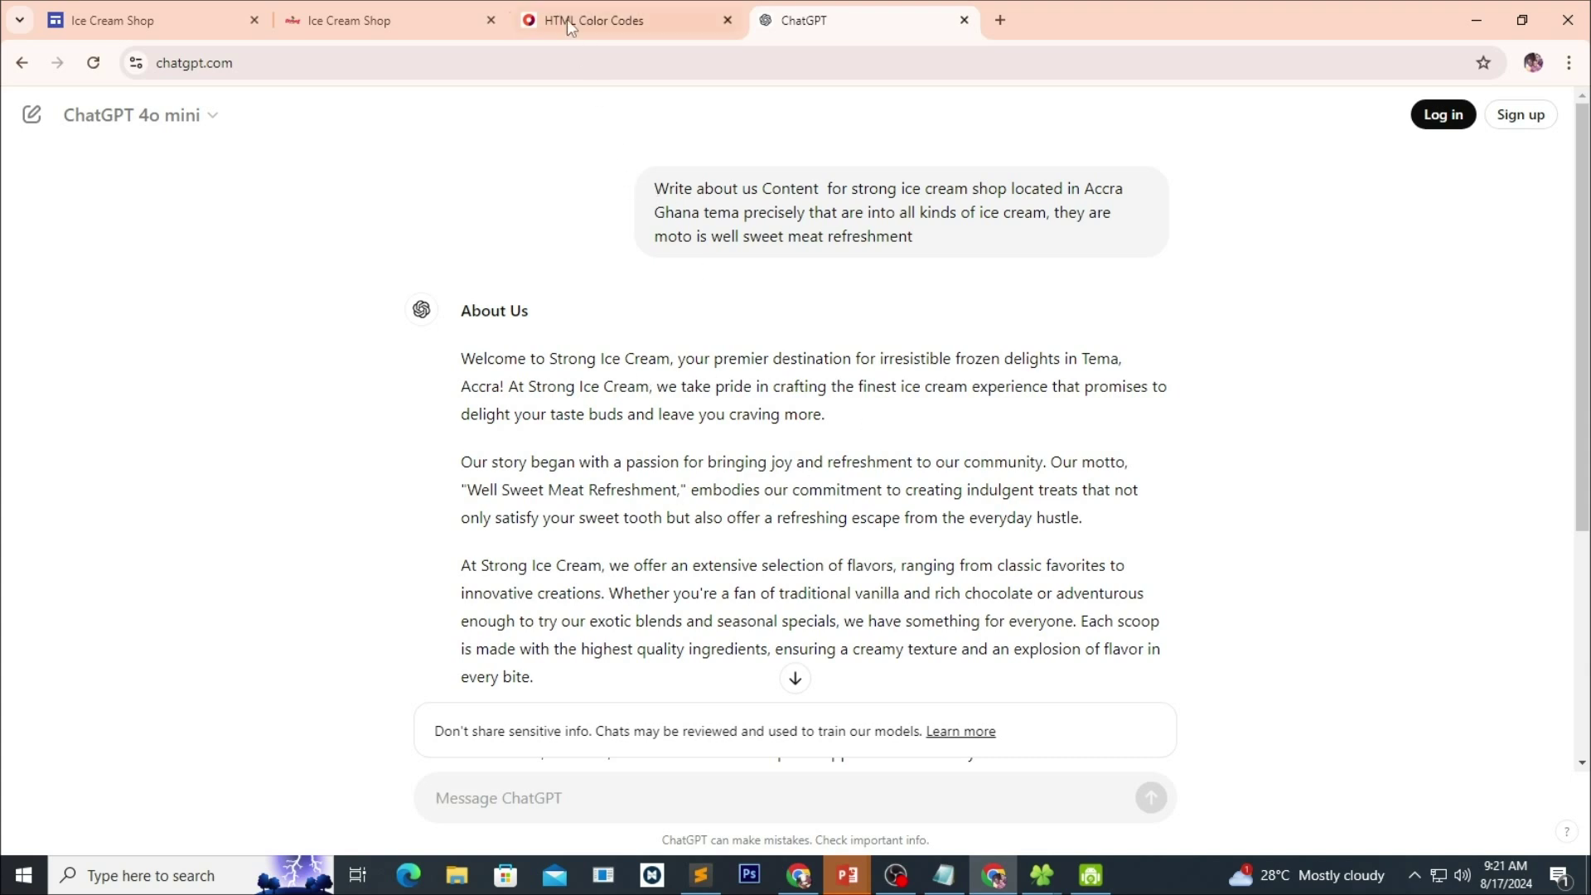
pyautogui.click(356, 25)
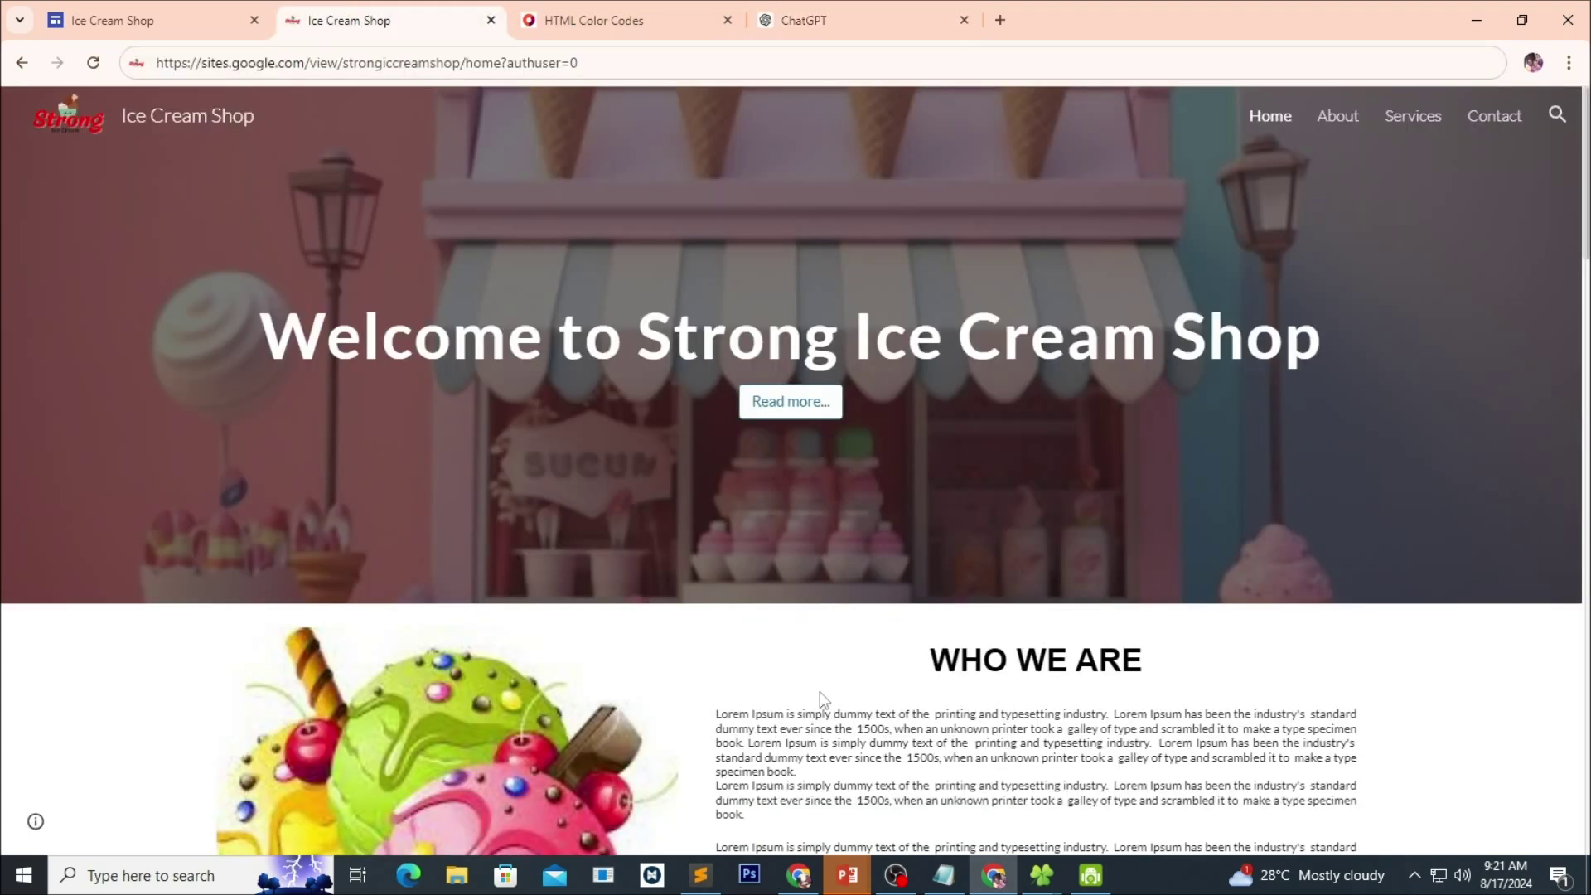
pyautogui.moveTo(934, 659); pyautogui.dragTo(1141, 661)
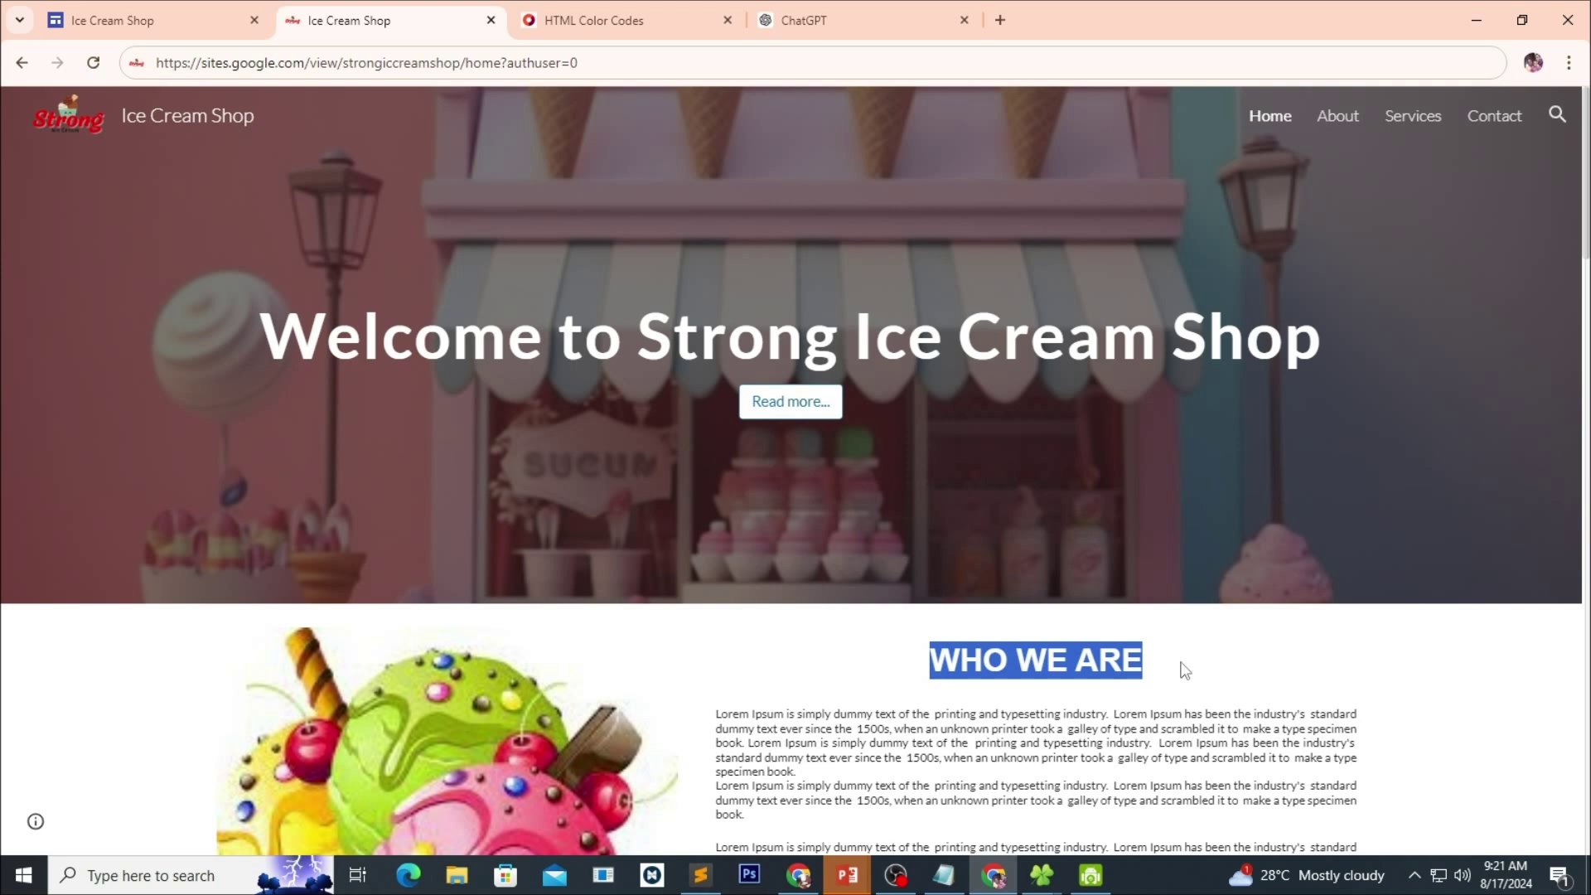
pyautogui.click(1152, 681)
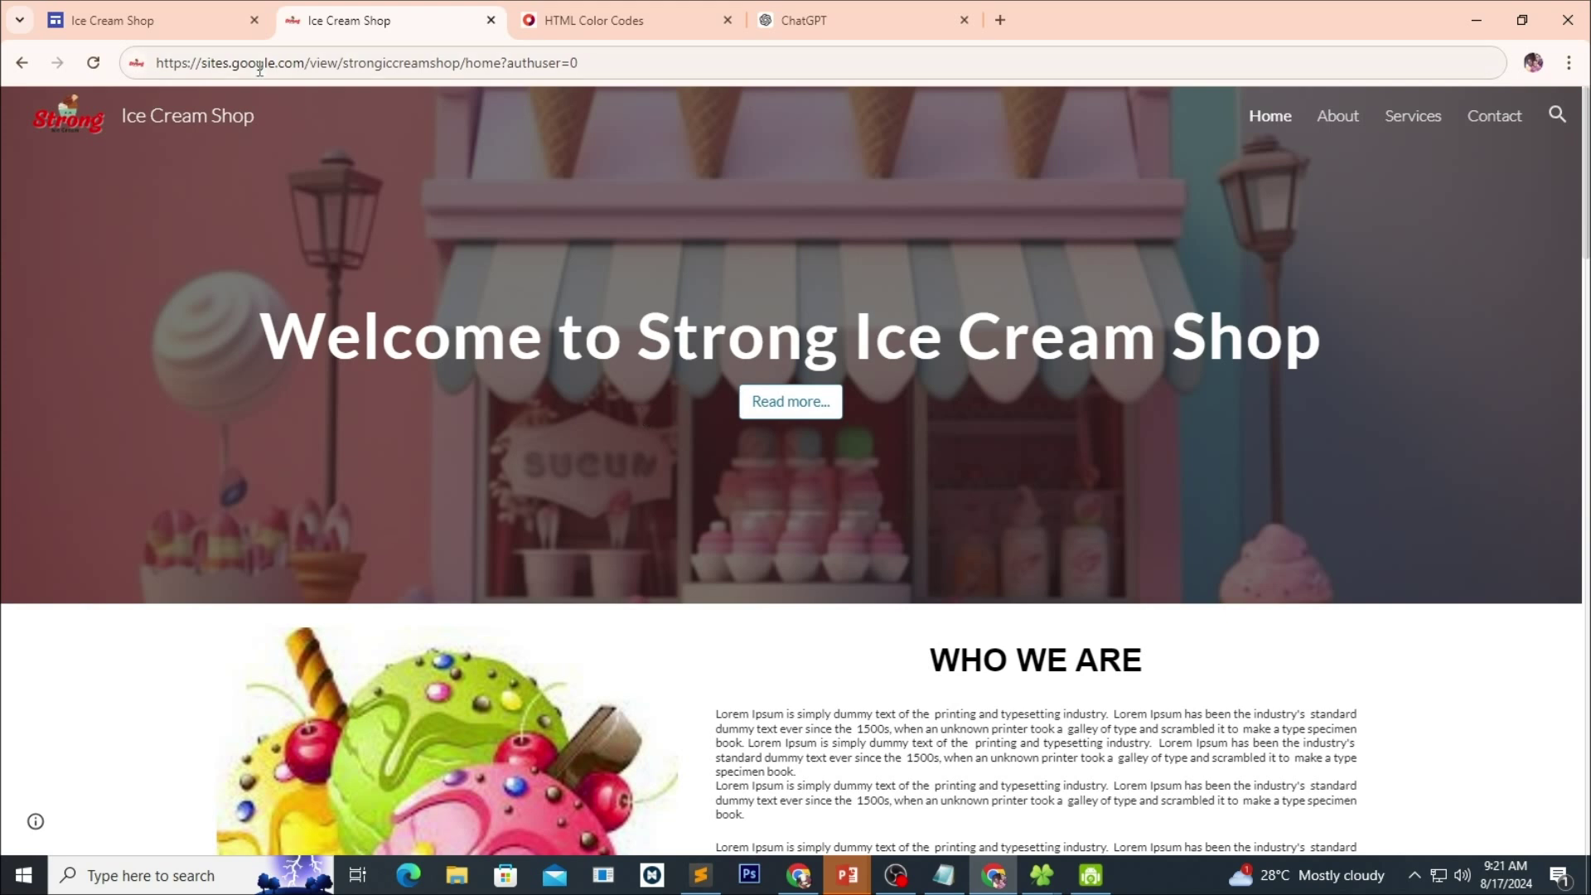
pyautogui.click(167, 15)
# Insert the content block with a single image beside a title and text below the Home page header.
pyautogui.write('Made with Love Every Day.')
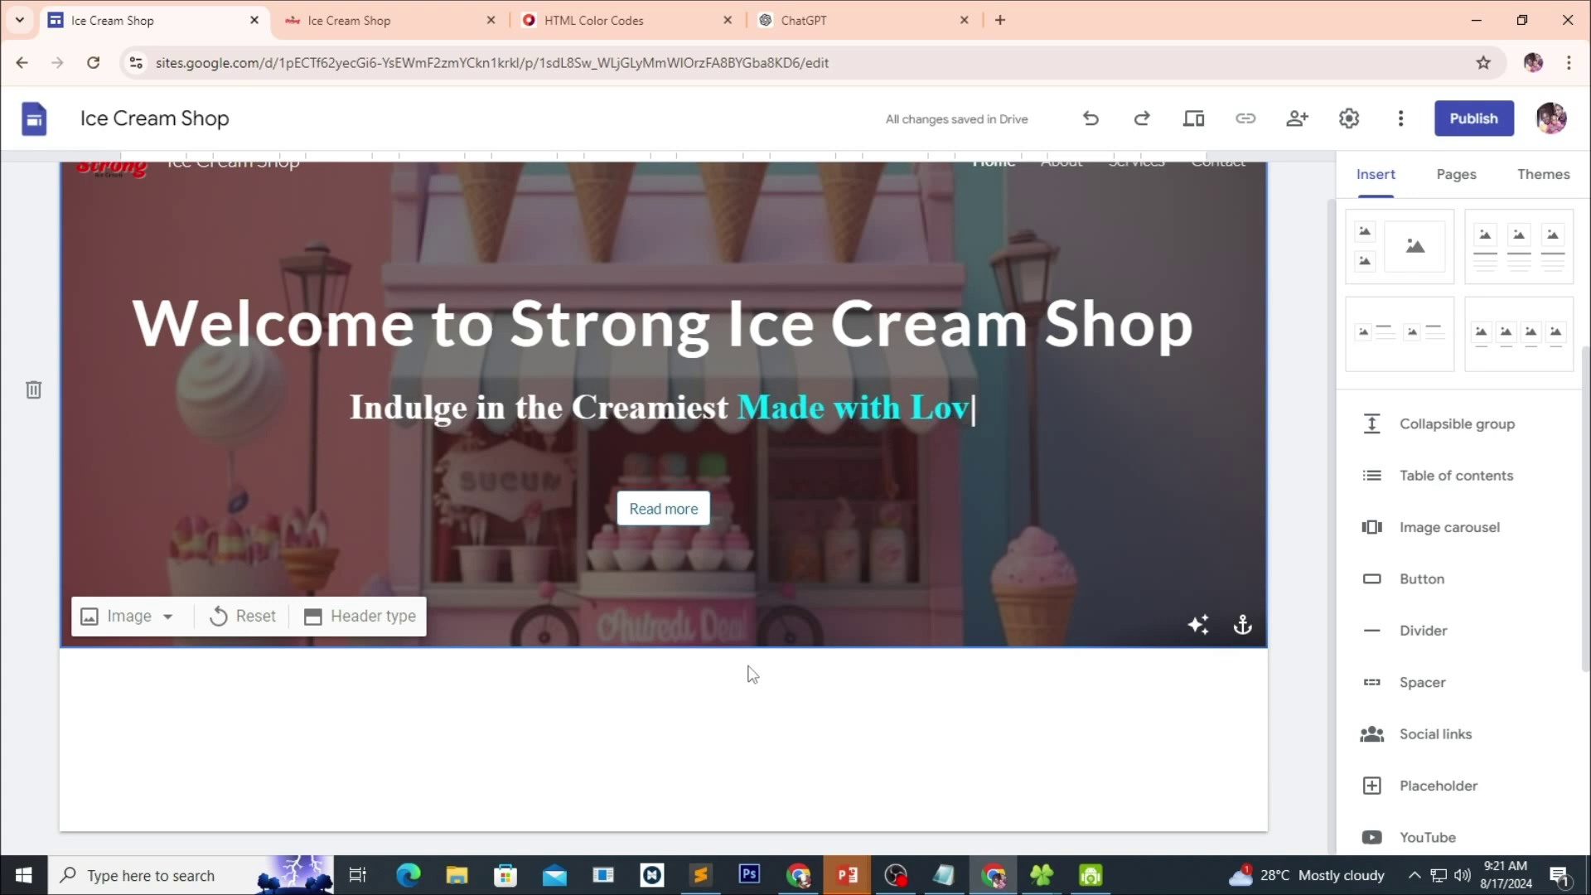
pyautogui.scroll(4, 1451, 428)
pyautogui.press('BackSpace')
pyautogui.press('BackSpace')
pyautogui.press('BackSpace')
pyautogui.press('BackSpace')
pyautogui.press('BackSpace')
pyautogui.press('BackSpace')
pyautogui.press('BackSpace')
pyautogui.press('BackSpace')
pyautogui.press('BackSpace')
pyautogui.press('BackSpace')
pyautogui.press('BackSpace')
pyautogui.press('BackSpace')
pyautogui.press('BackSpace')
pyautogui.press('BackSpace')
pyautogui.press('BackSpace')
pyautogui.press('BackSpace')
pyautogui.press('BackSpace')
pyautogui.press('BackSpace')
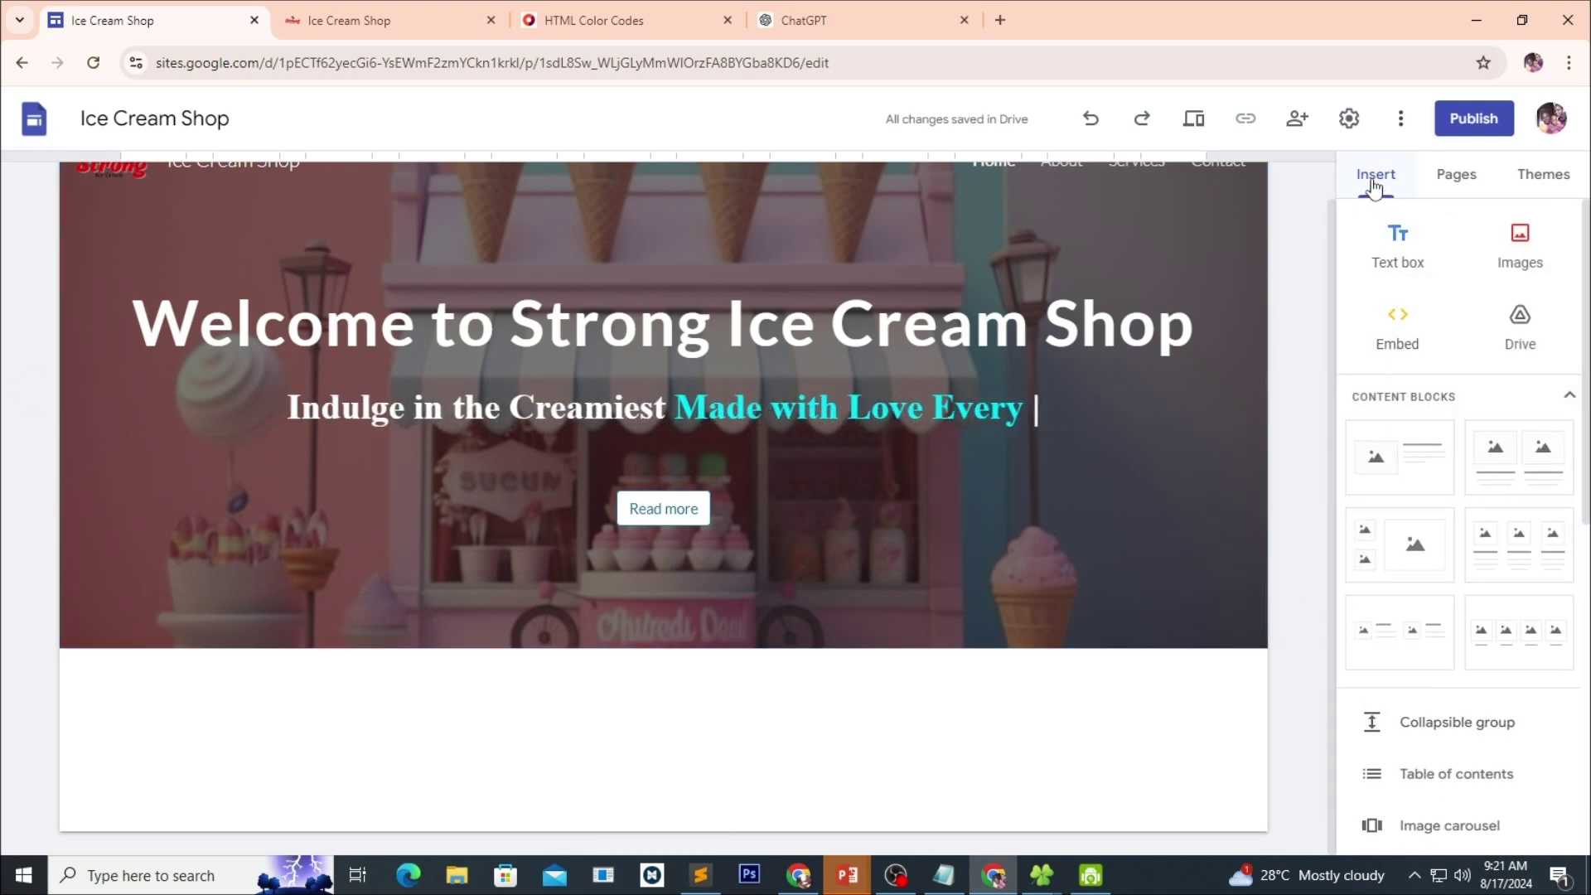
pyautogui.scroll(-2, 1409, 398)
pyautogui.press('BackSpace')
pyautogui.press('BackSpace')
pyautogui.press('BackSpace')
pyautogui.press('BackSpace')
pyautogui.press('BackSpace')
pyautogui.press('BackSpace')
pyautogui.write('ost Delicious Ice C')
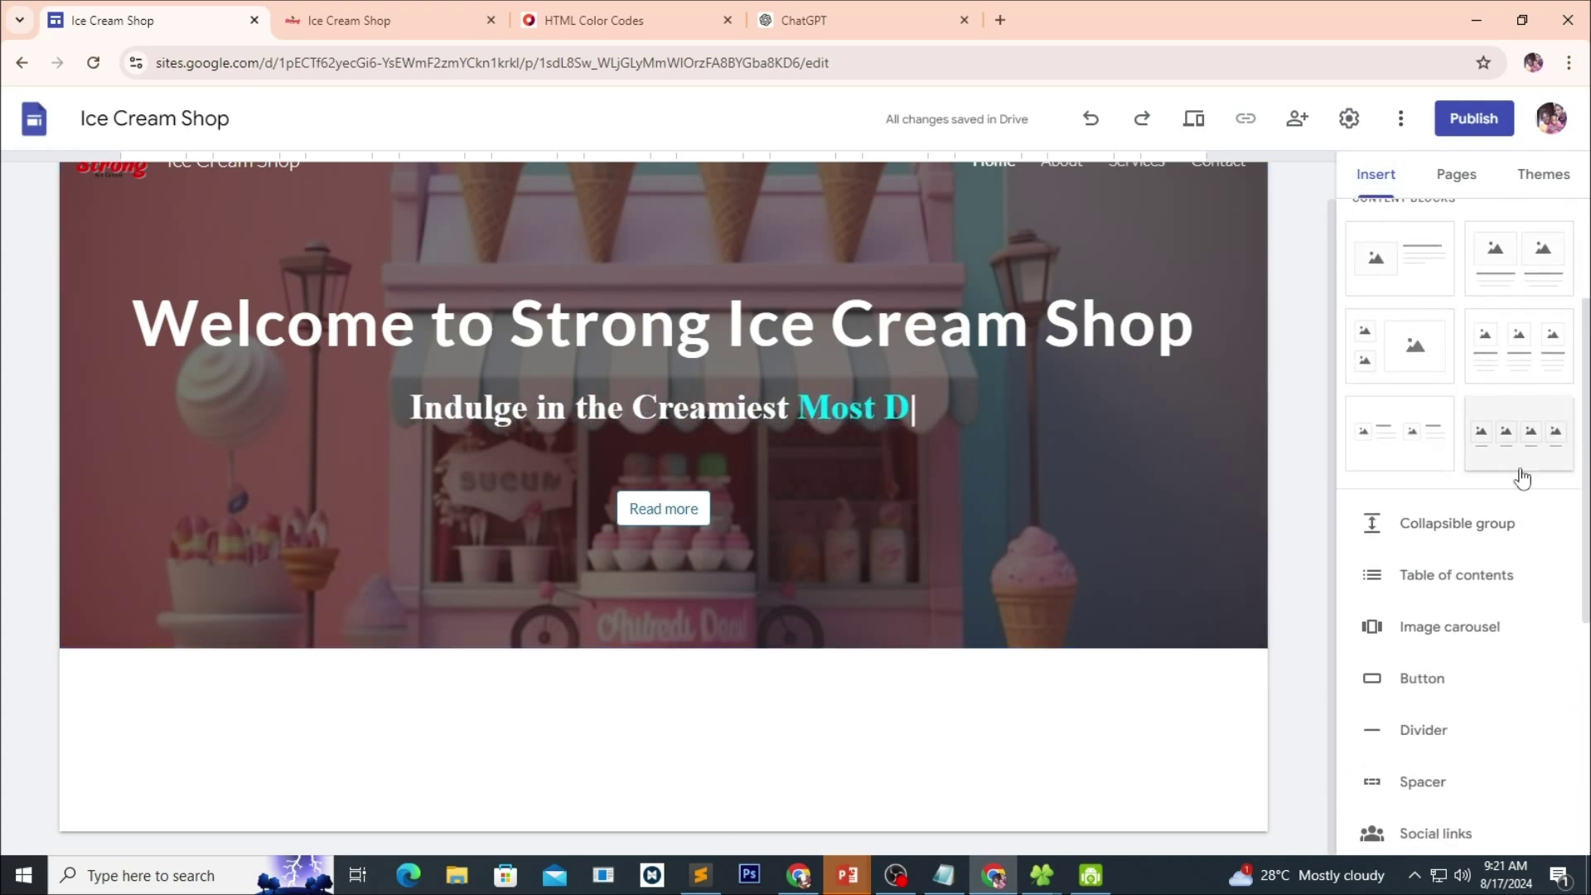
pyautogui.scroll(1, 1459, 502)
pyautogui.write('ream in Town!')
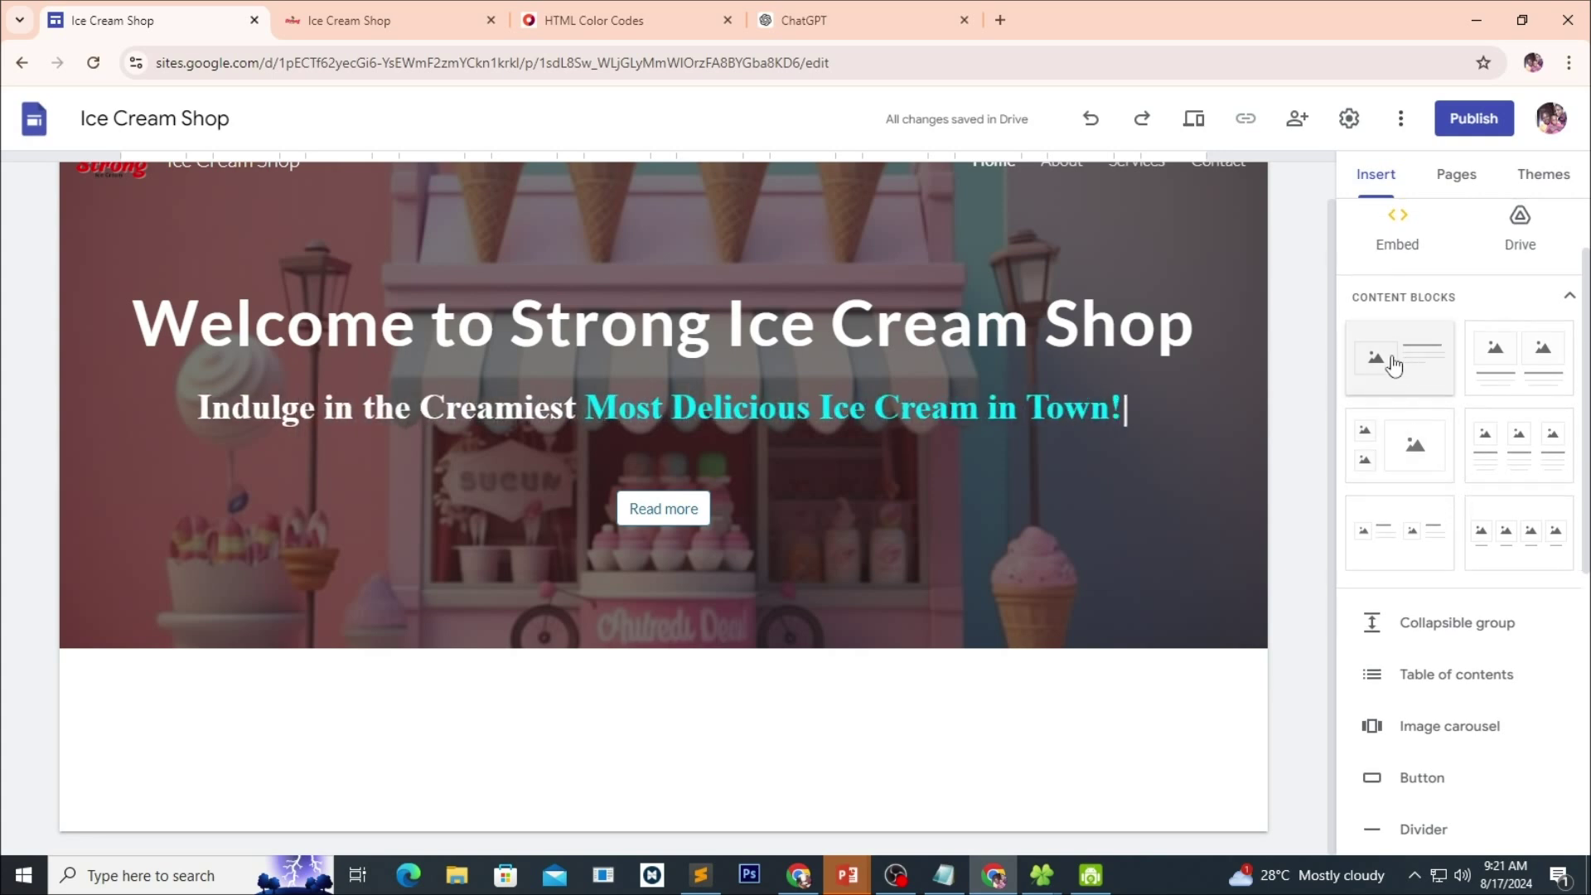
pyautogui.press('BackSpace')
pyautogui.press('BackSpace')
pyautogui.press('BackSpace')
pyautogui.press('BackSpace')
pyautogui.press('BackSpace')
pyautogui.press('BackSpace')
pyautogui.press('BackSpace')
pyautogui.press('BackSpace')
pyautogui.press('BackSpace')
pyautogui.press('BackSpace')
pyautogui.press('BackSpace')
pyautogui.press('BackSpace')
pyautogui.press('BackSpace')
pyautogui.press('BackSpace')
pyautogui.press('BackSpace')
pyautogui.press('BackSpace')
pyautogui.press('BackSpace')
pyautogui.press('BackSpace')
pyautogui.press('BackSpace')
pyautogui.press('BackSpace')
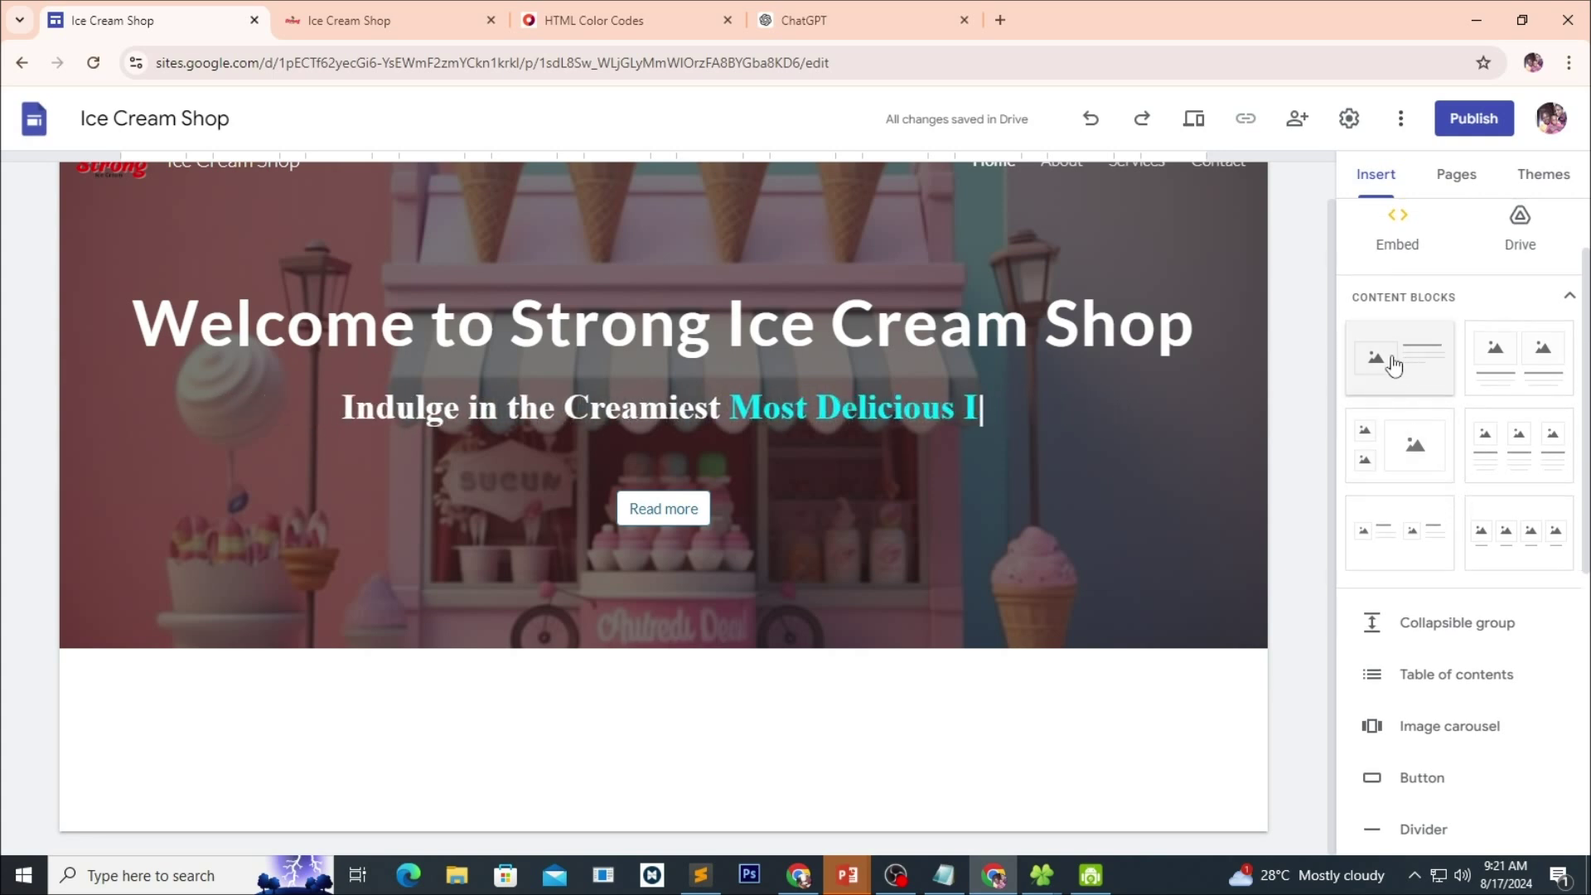
pyautogui.click(1395, 364)
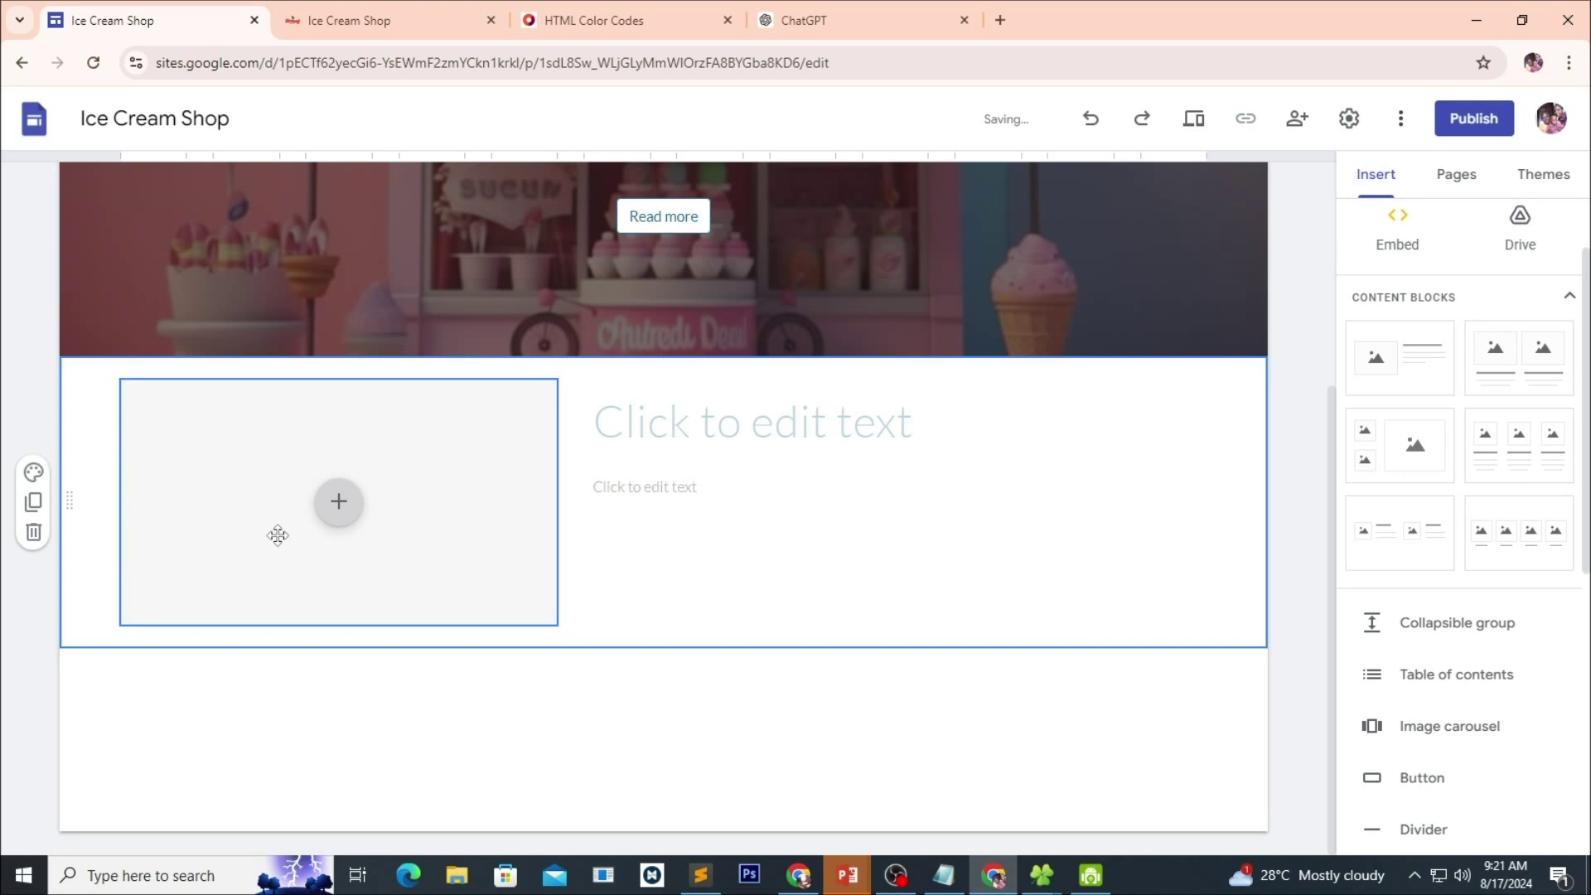
# Enter WHO WE ARE as the new content block's title and apply the Heading text style.
pyautogui.click(621, 423)
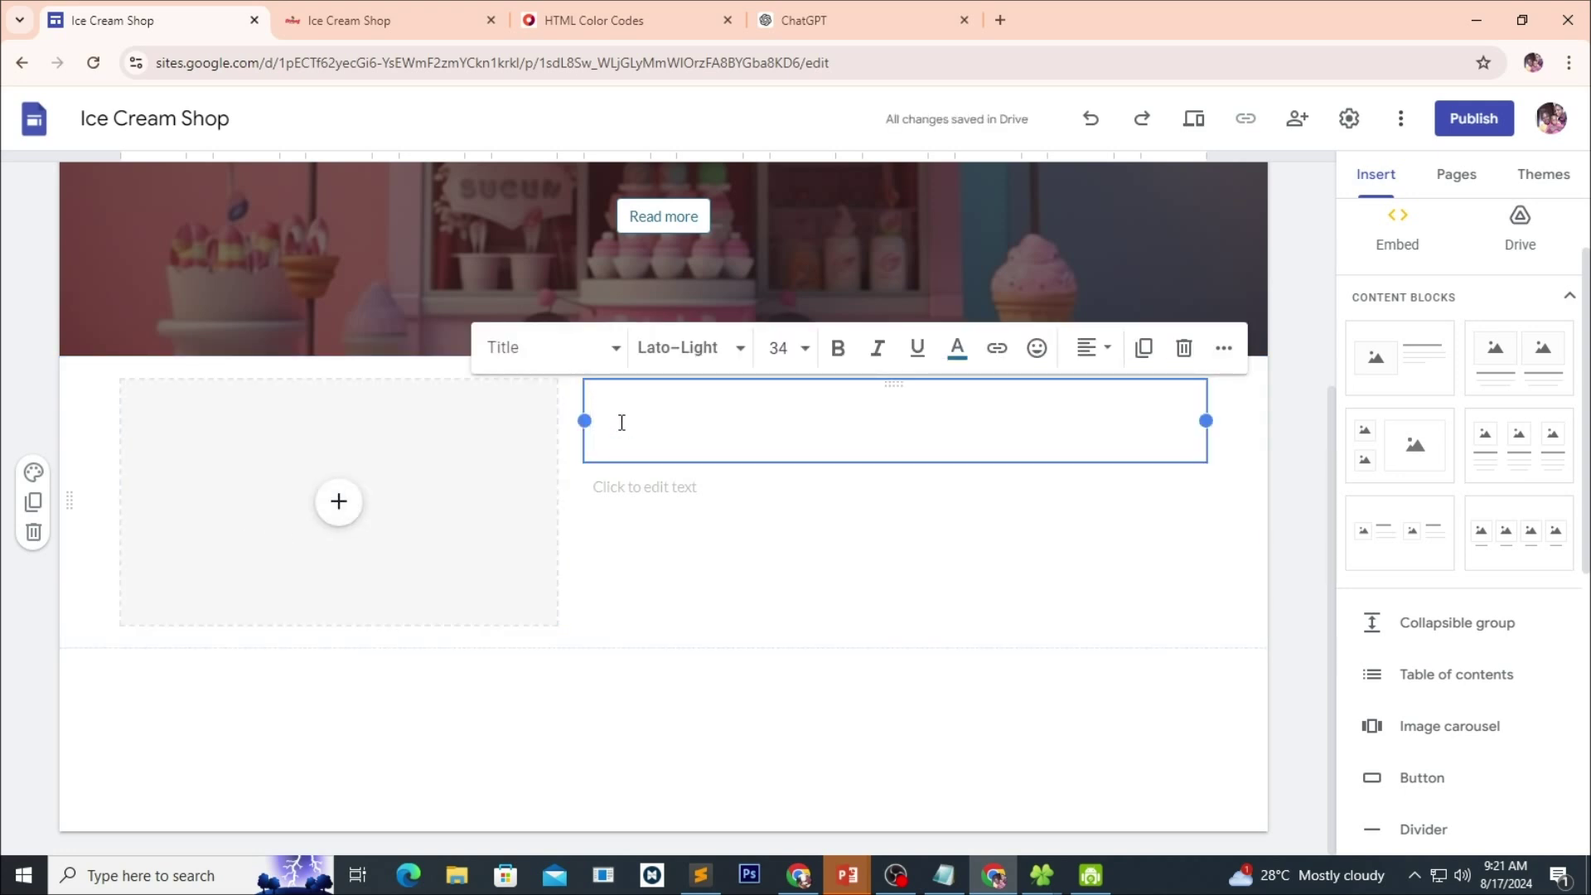
pyautogui.write('WHO WE ARE')
pyautogui.moveTo(817, 428); pyautogui.dragTo(570, 437)
pyautogui.click(611, 358)
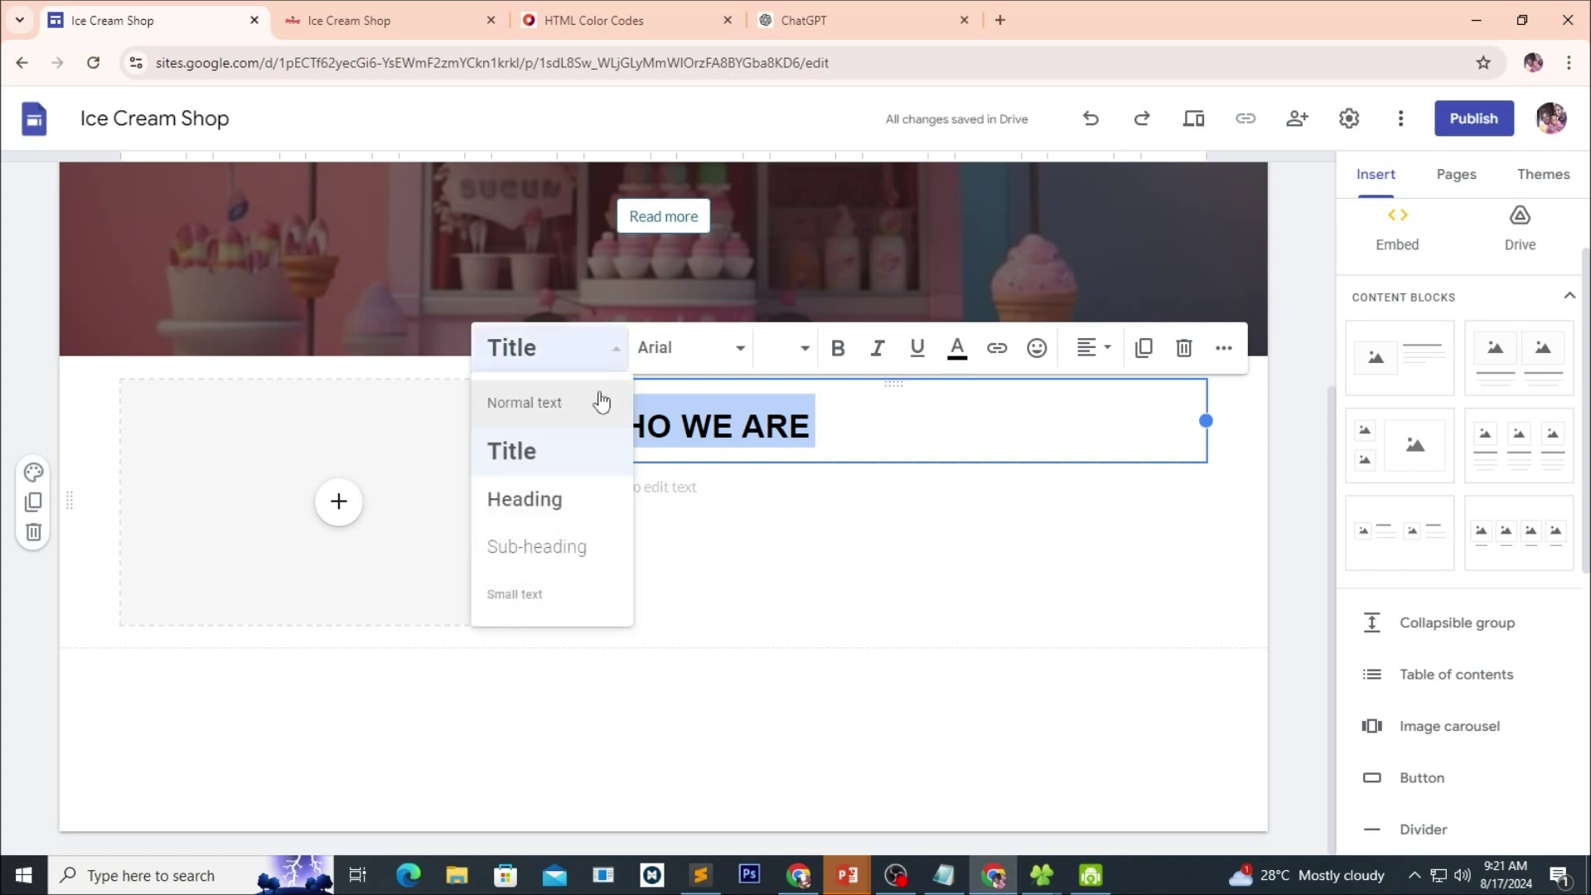
pyautogui.click(554, 501)
# Change the text colour of the WHO WE ARE heading to red.
pyautogui.click(821, 415)
pyautogui.tripleClick(821, 415)
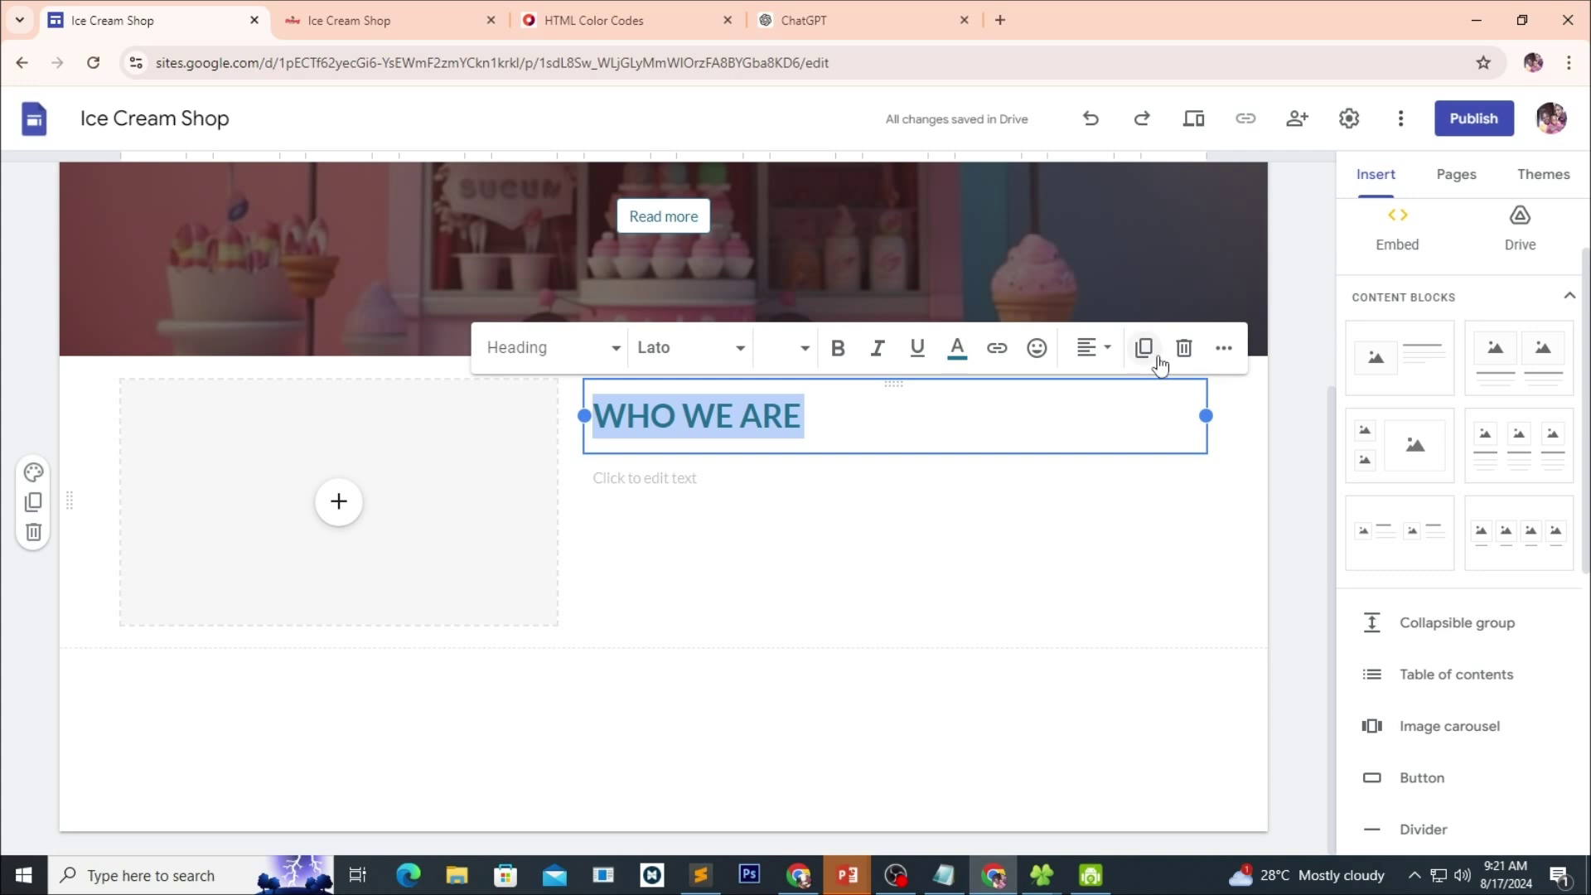
pyautogui.click(956, 358)
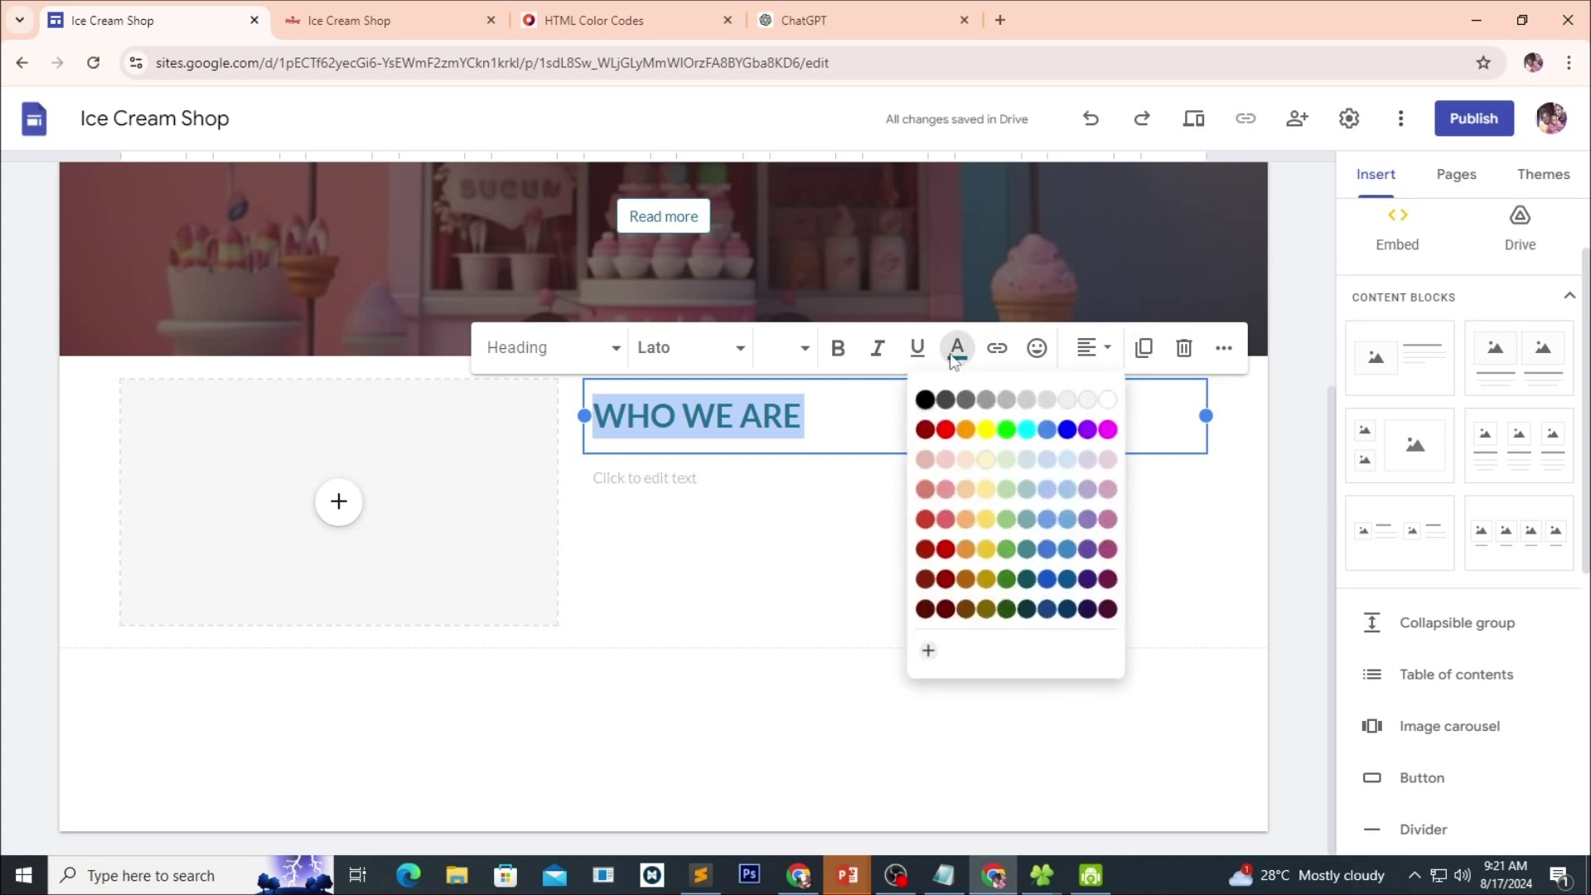
pyautogui.click(950, 435)
pyautogui.click(862, 425)
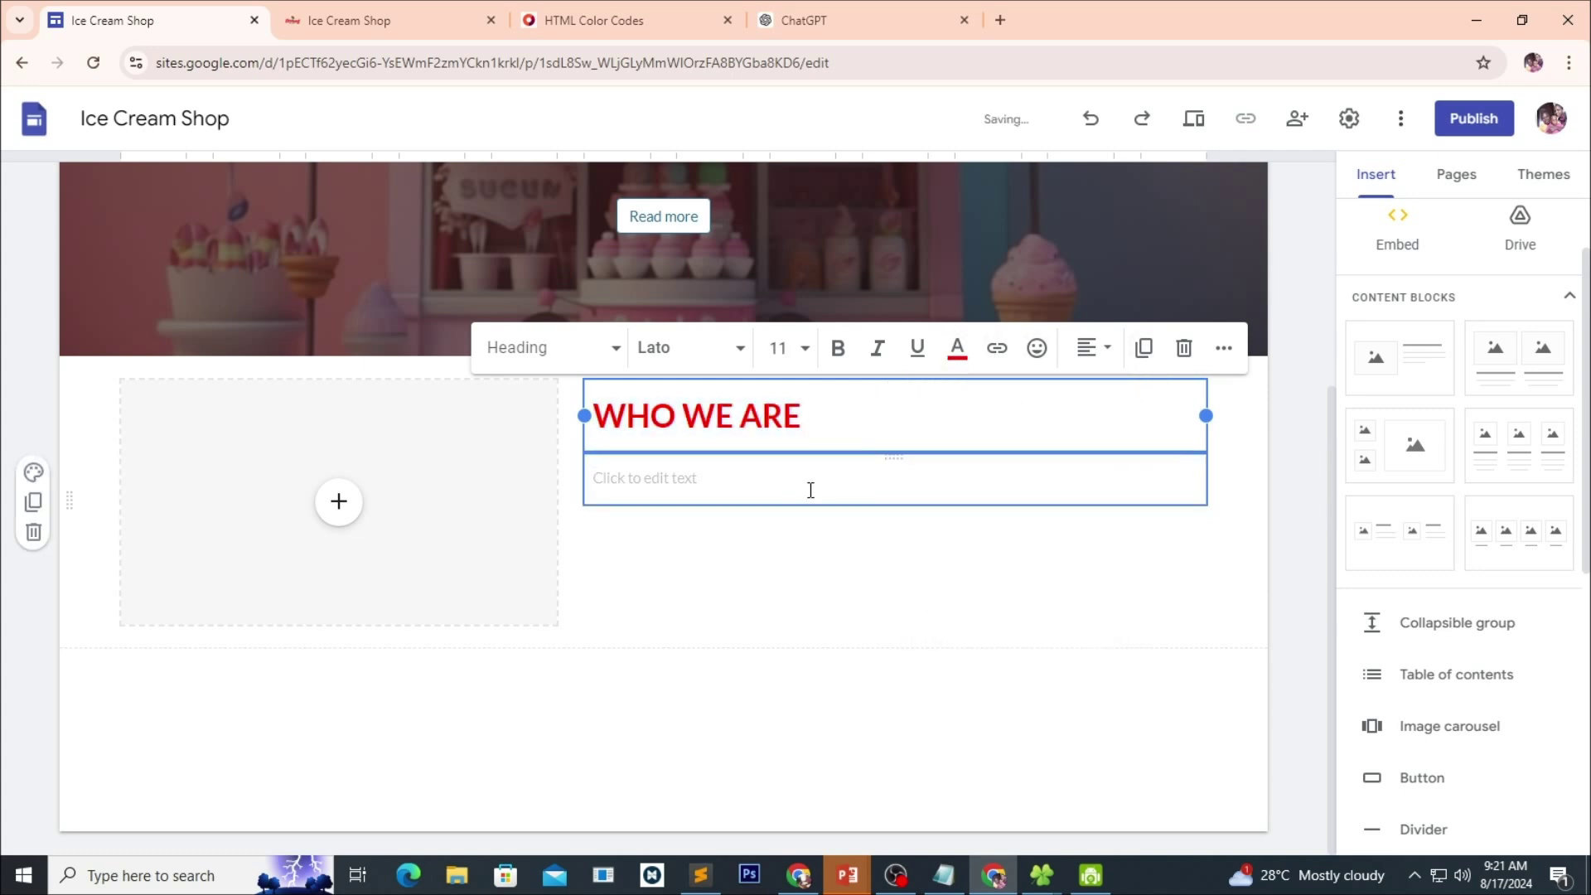
# Try cyan as the WHO WE ARE heading's text colour and restore red.
pyautogui.scroll(3, 811, 490)
pyautogui.scroll(-3, 810, 490)
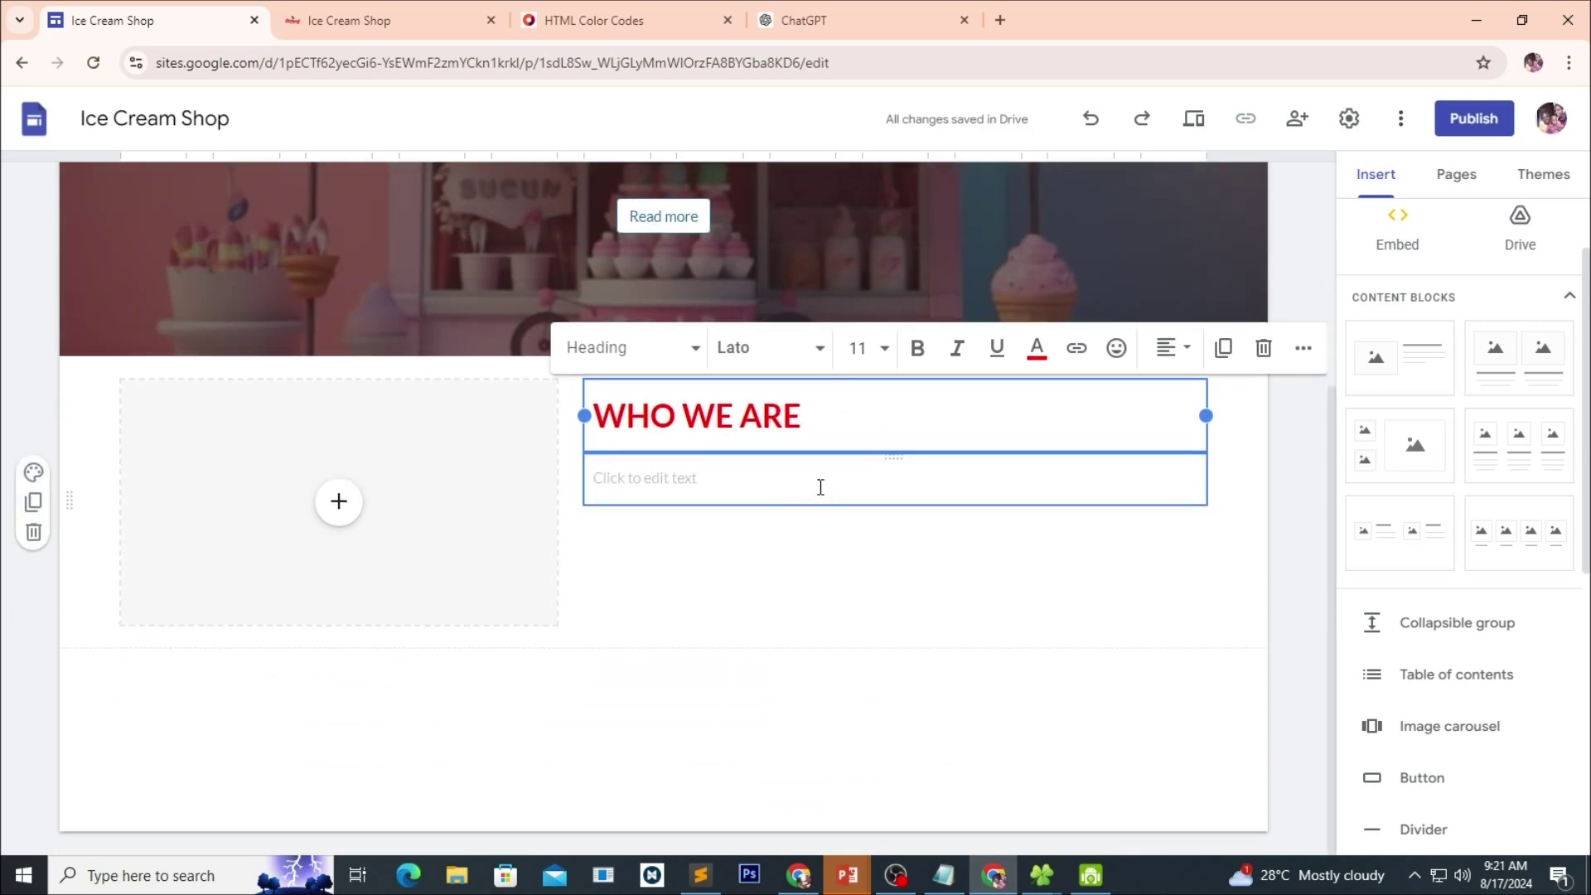
pyautogui.moveTo(749, 417); pyautogui.dragTo(580, 416)
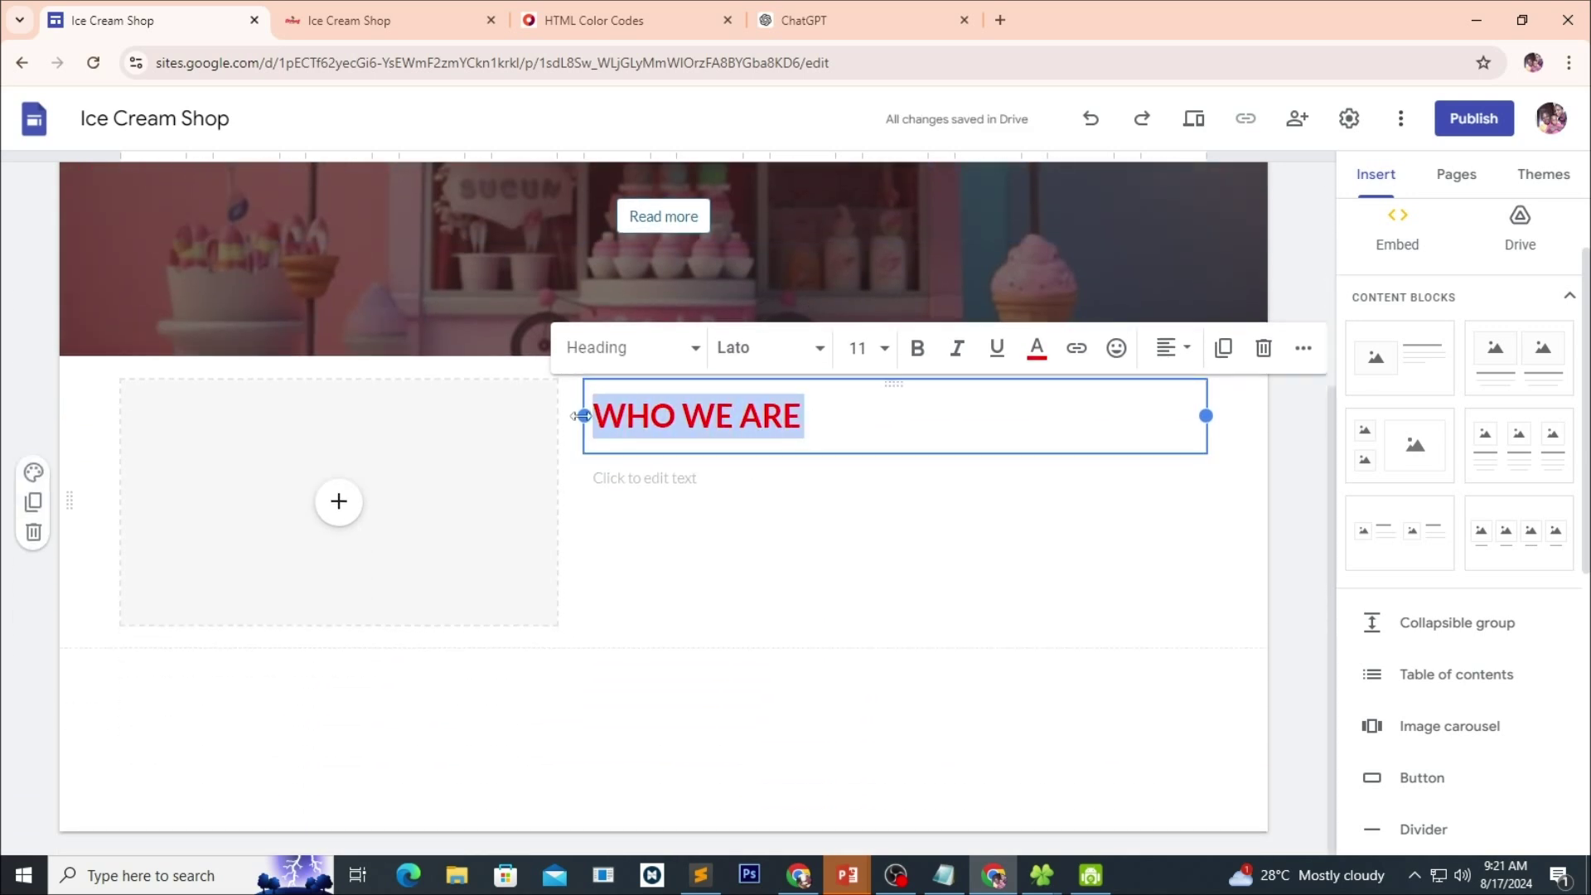
pyautogui.click(1048, 361)
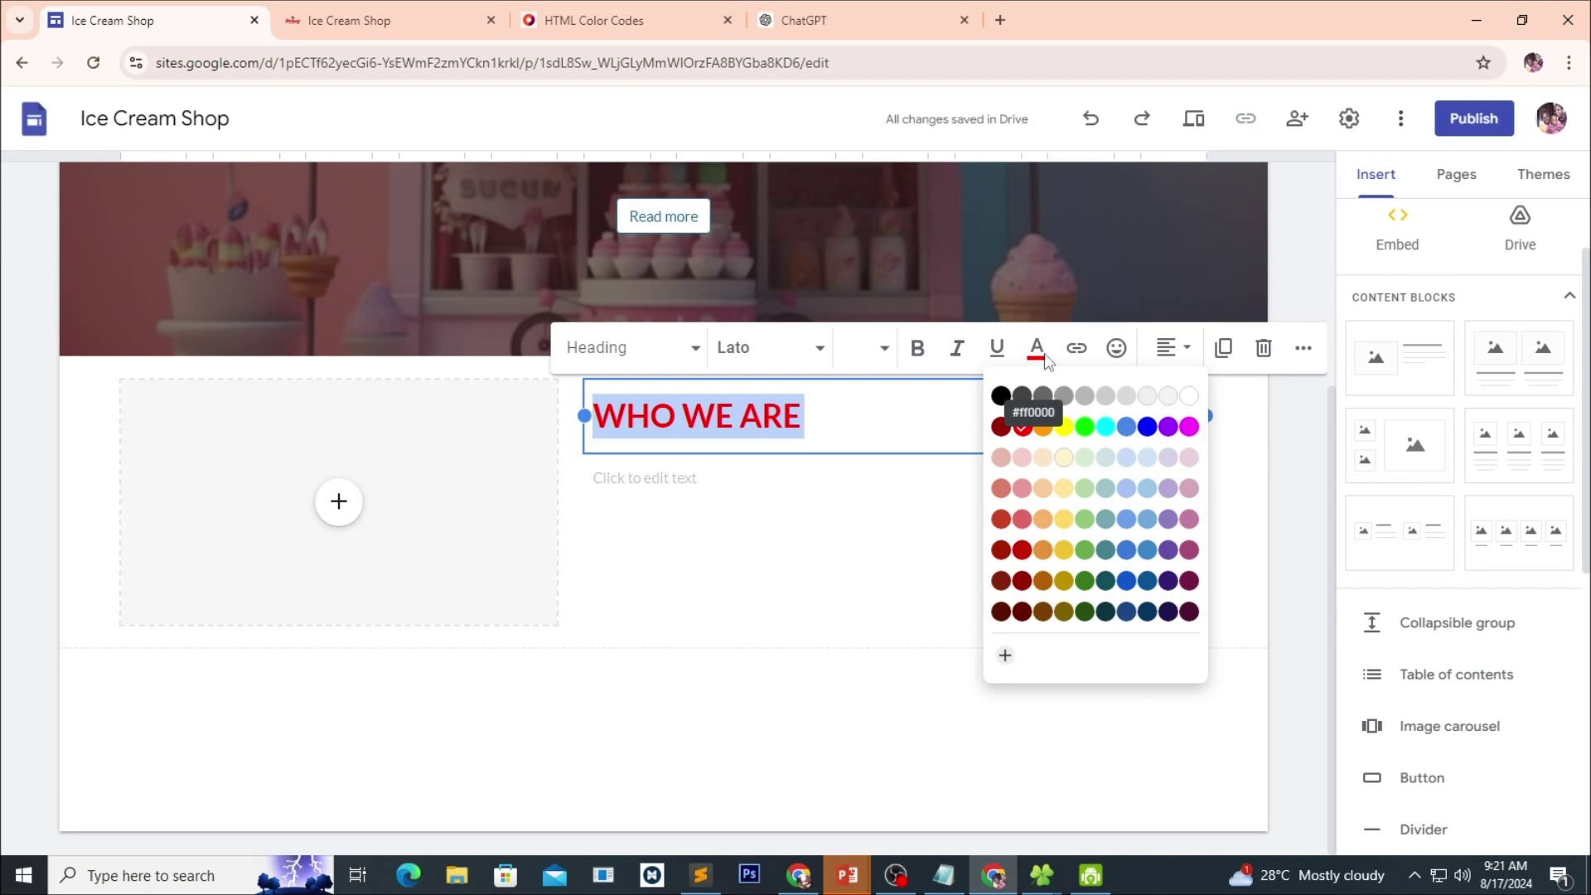
pyautogui.click(1105, 426)
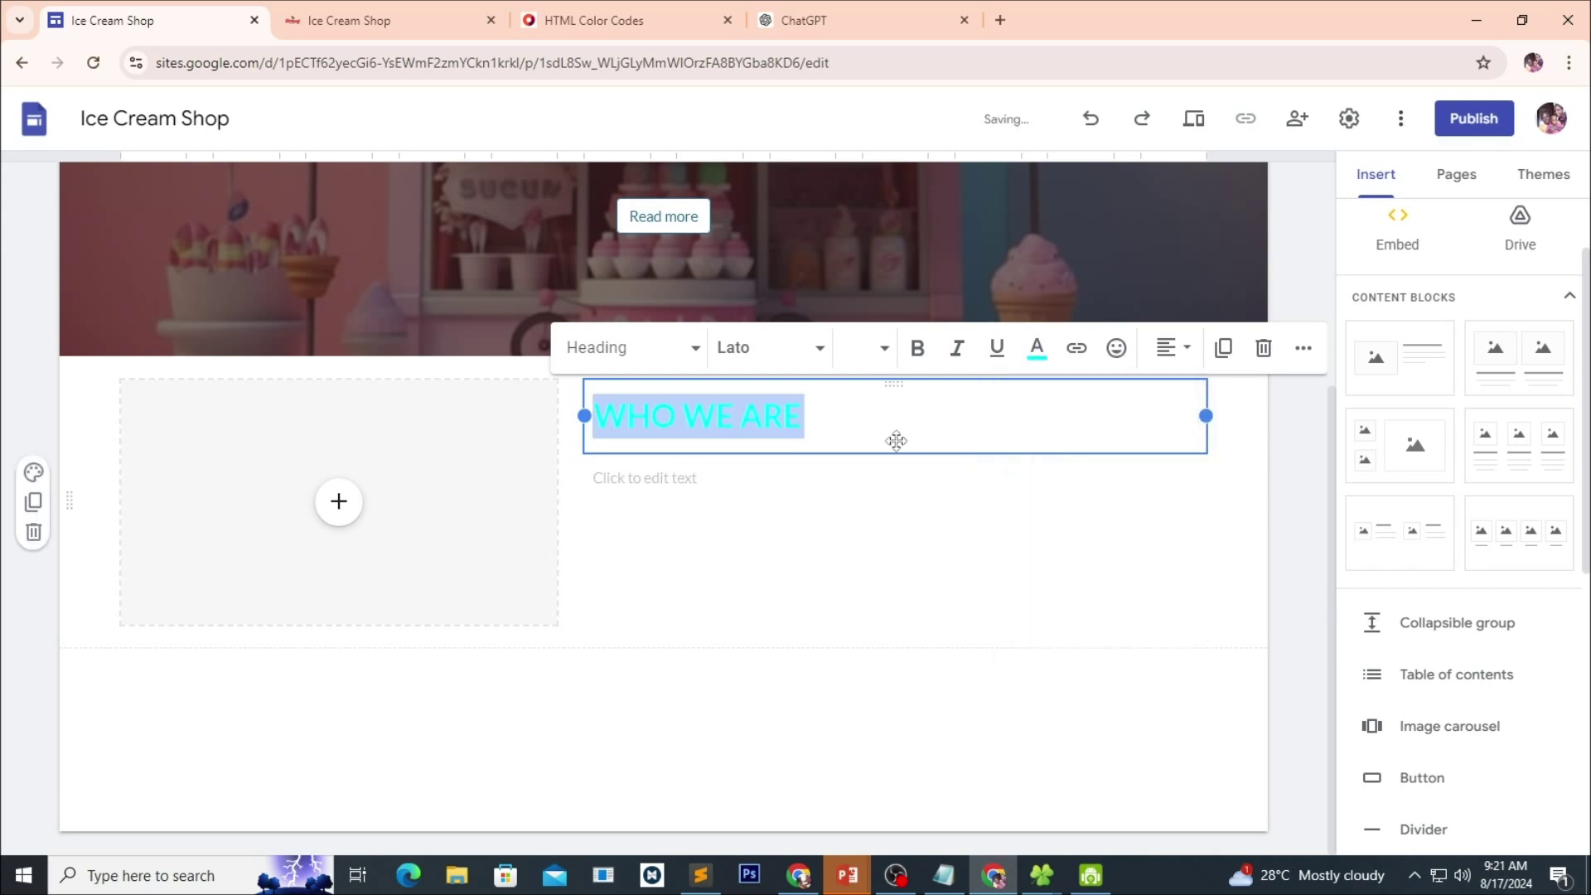
pyautogui.click(848, 489)
pyautogui.hotkey('ctrl', 'z')
pyautogui.moveTo(808, 418); pyautogui.dragTo(590, 418)
pyautogui.click(960, 351)
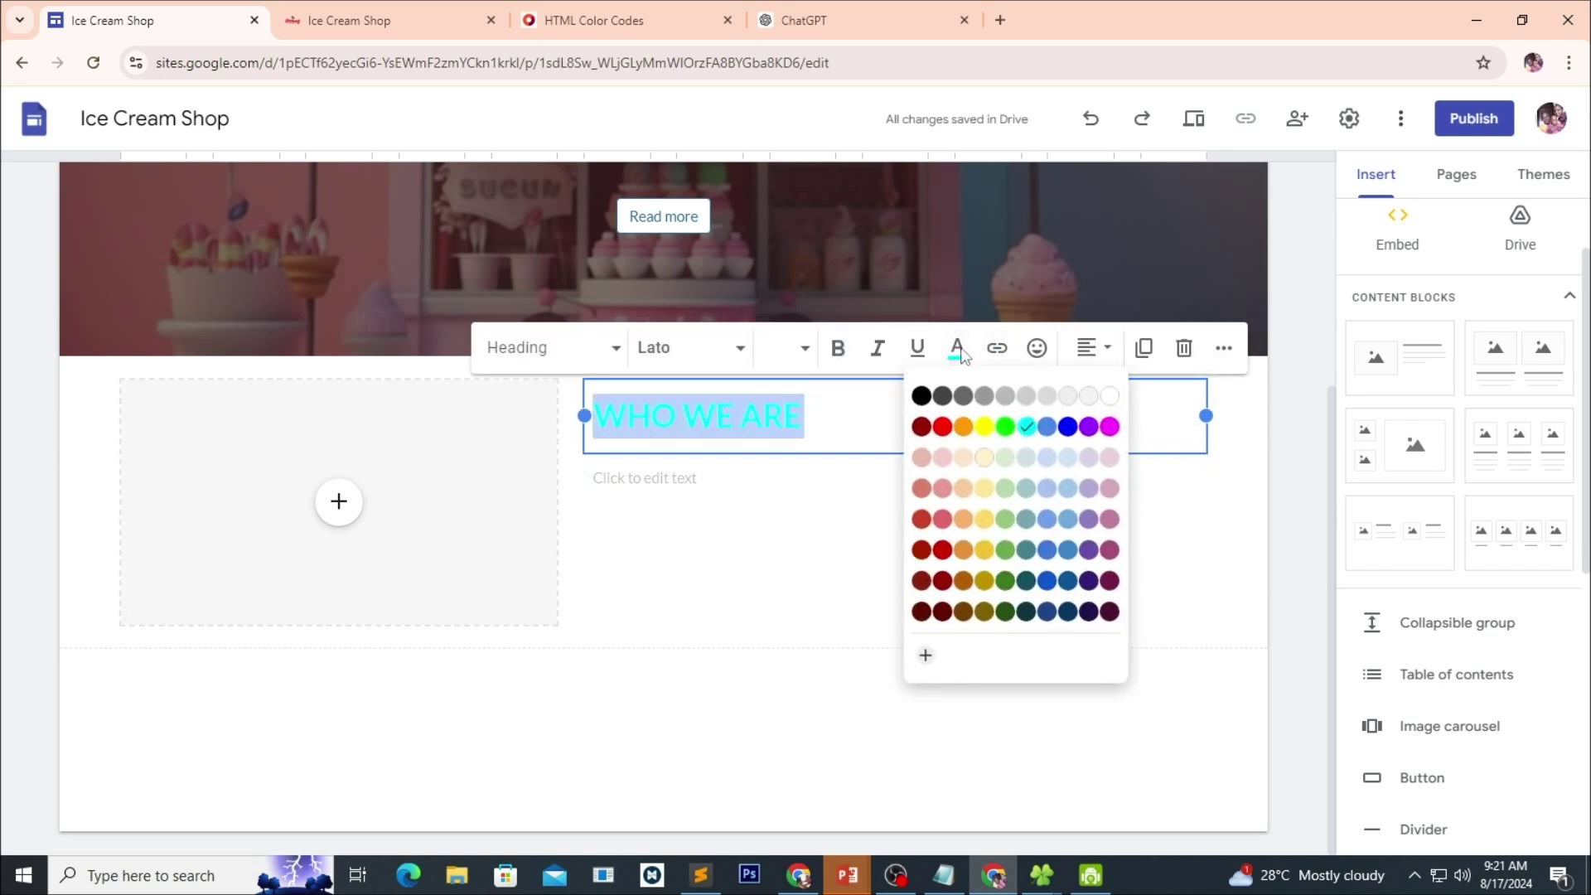
pyautogui.click(942, 426)
pyautogui.click(828, 462)
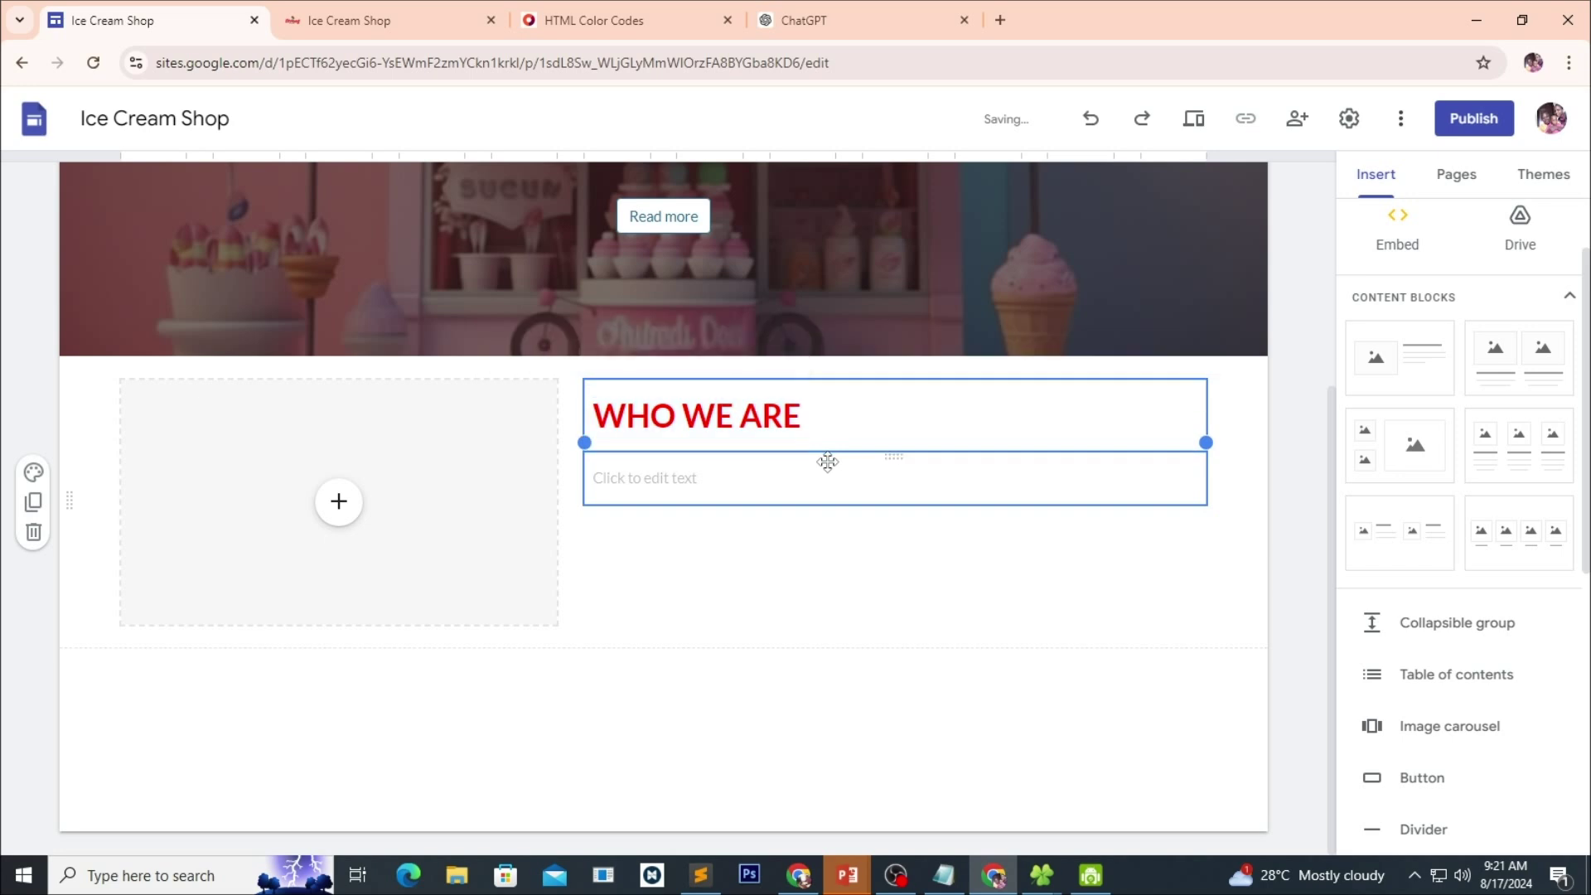
# Centre-align the WHO WE ARE heading within its text box.
pyautogui.click(824, 421)
pyautogui.scroll(4, 824, 433)
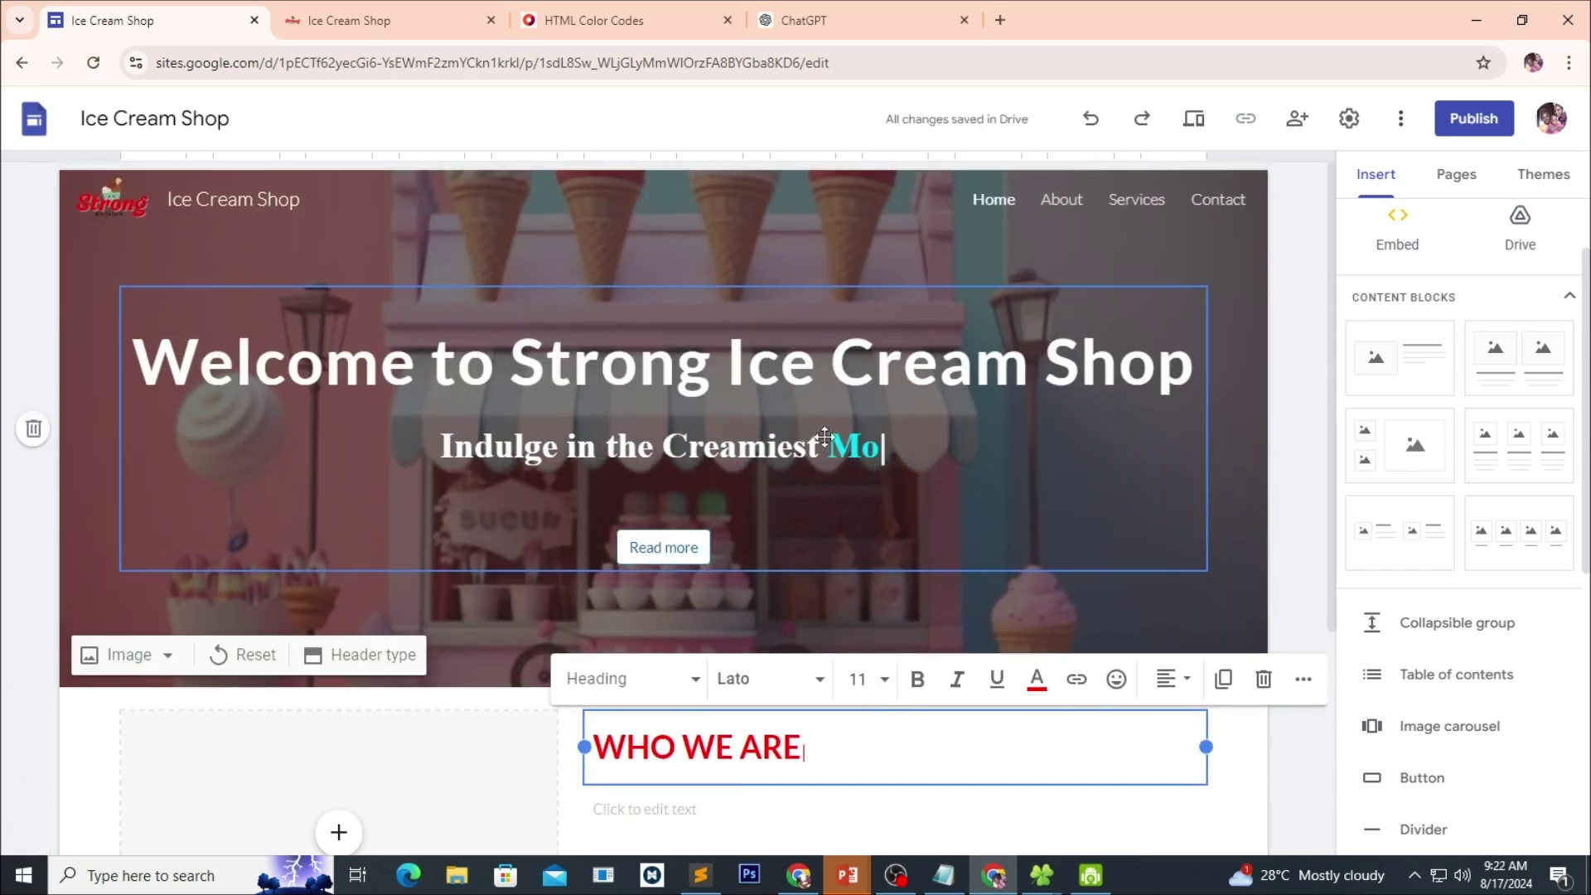
pyautogui.scroll(-4, 825, 433)
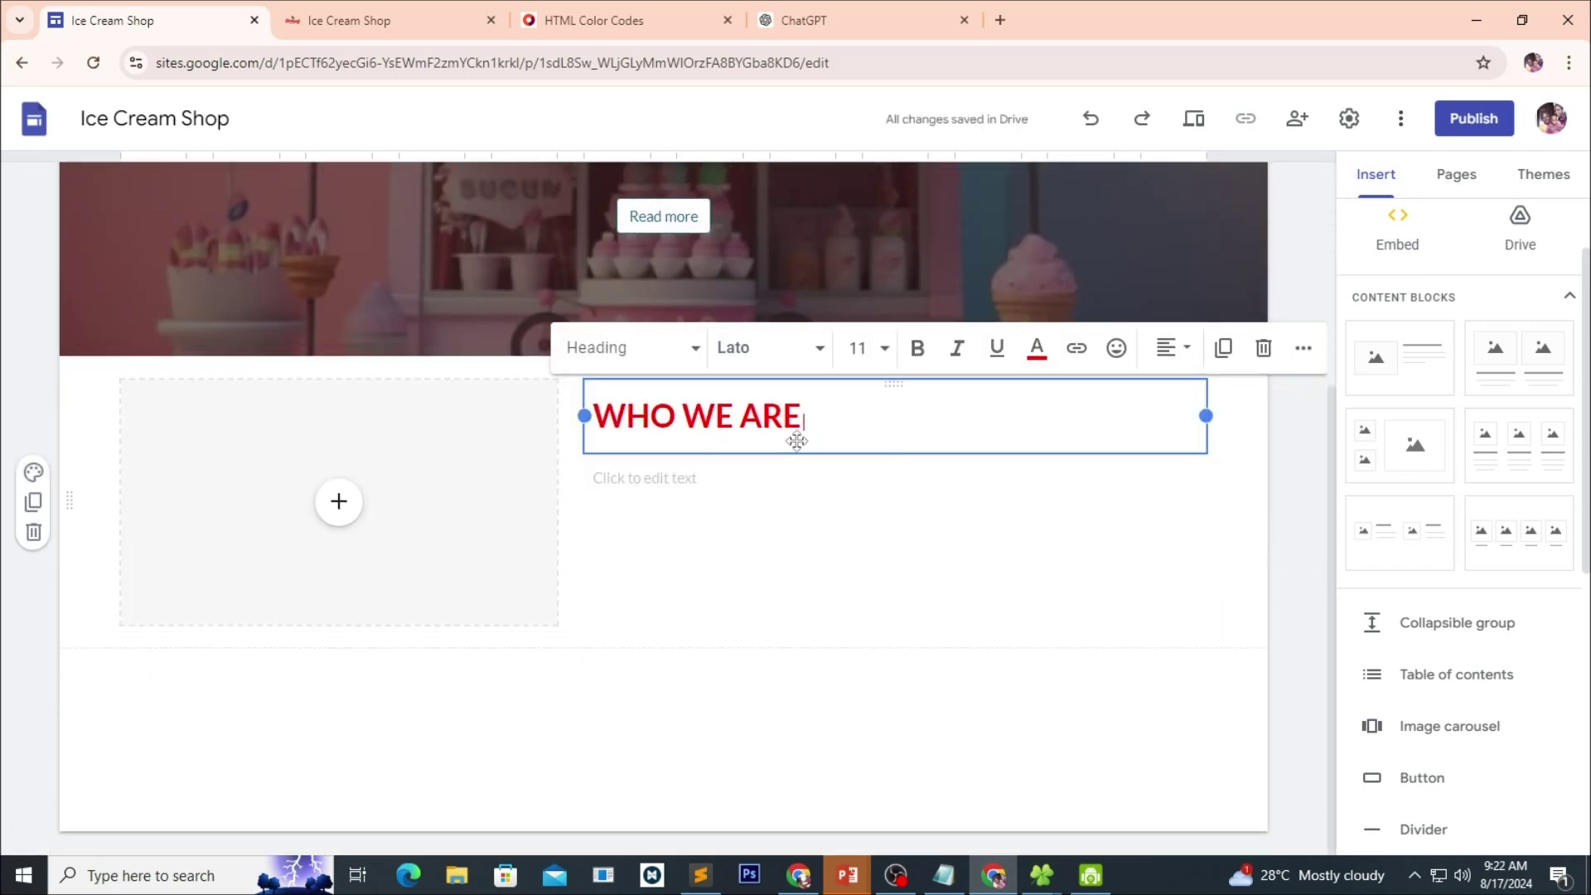
pyautogui.click(1183, 355)
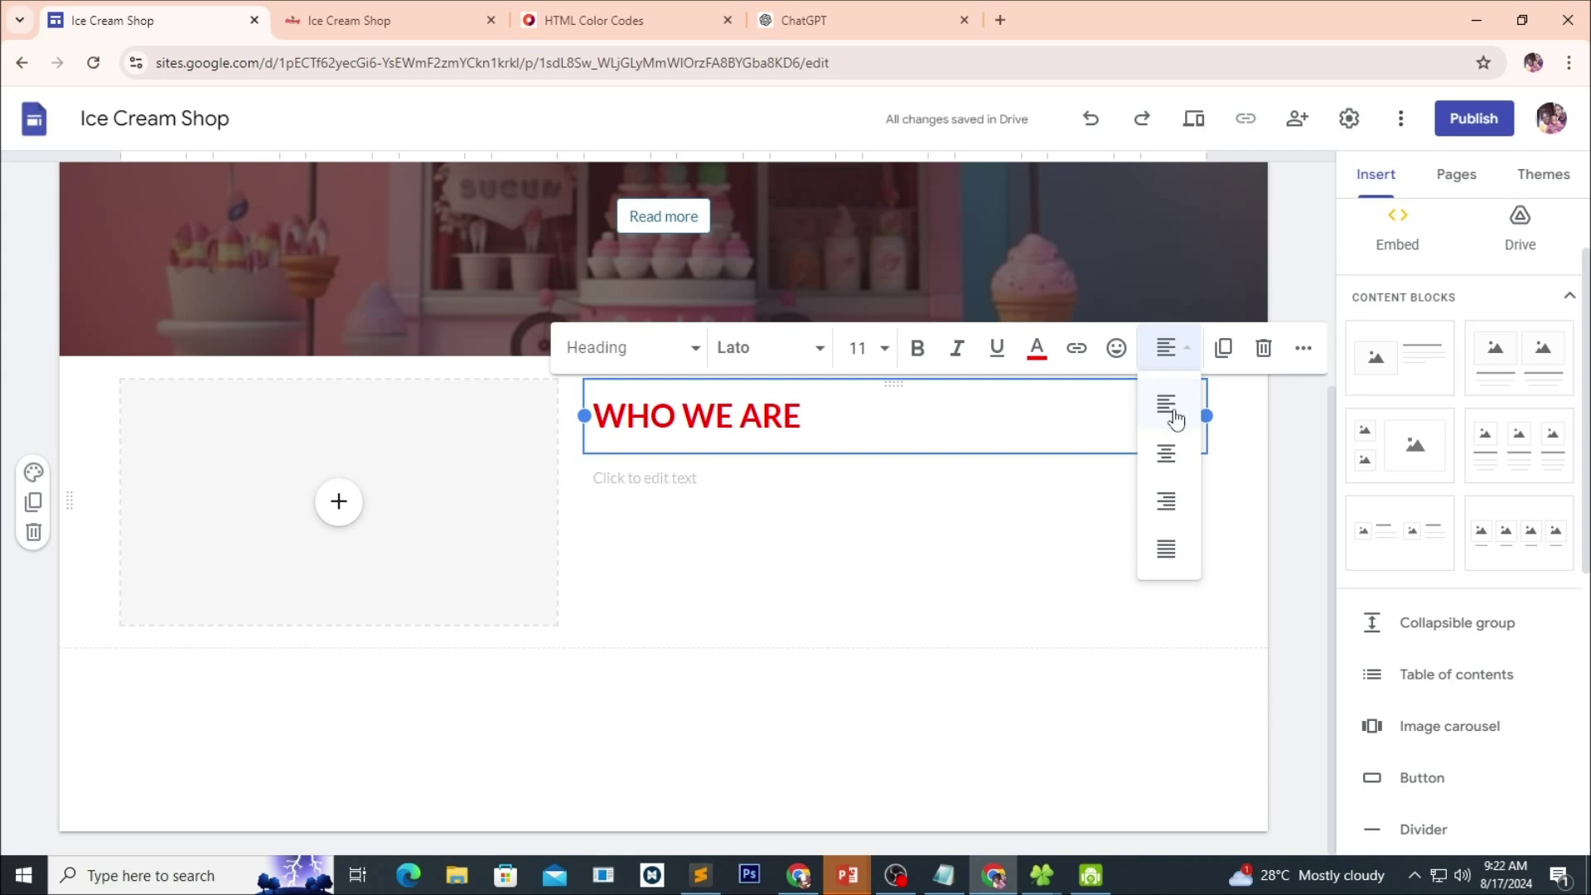
pyautogui.click(1170, 451)
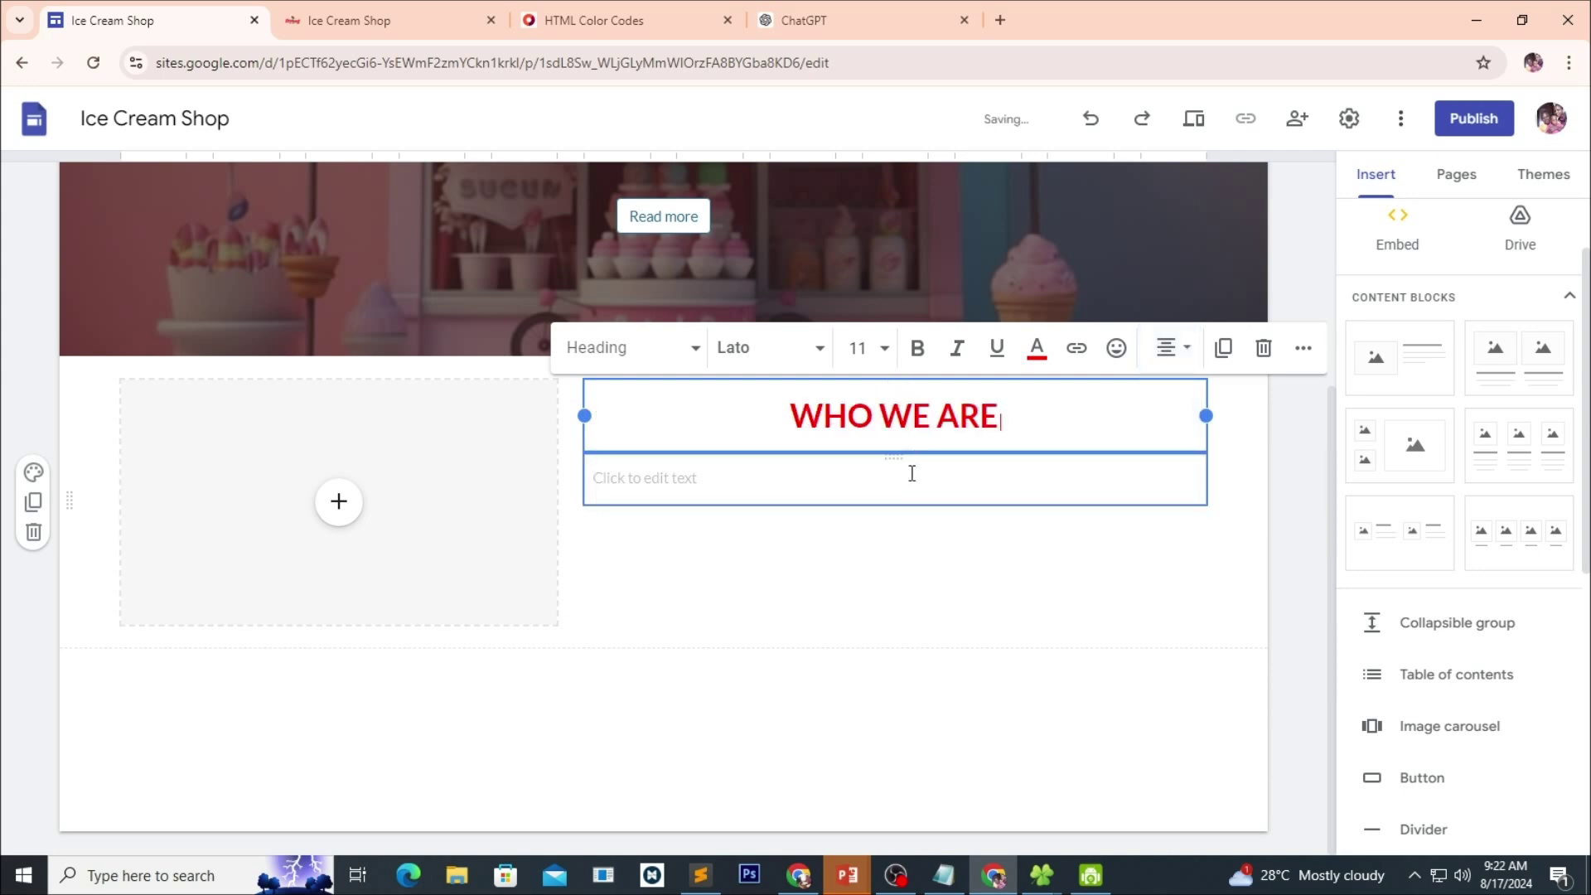
# Copy ChatGPT's text from "At Strong Ice Cream, we take pride" through the motto paragraph into the text box under WHO WE ARE.
pyautogui.click(909, 479)
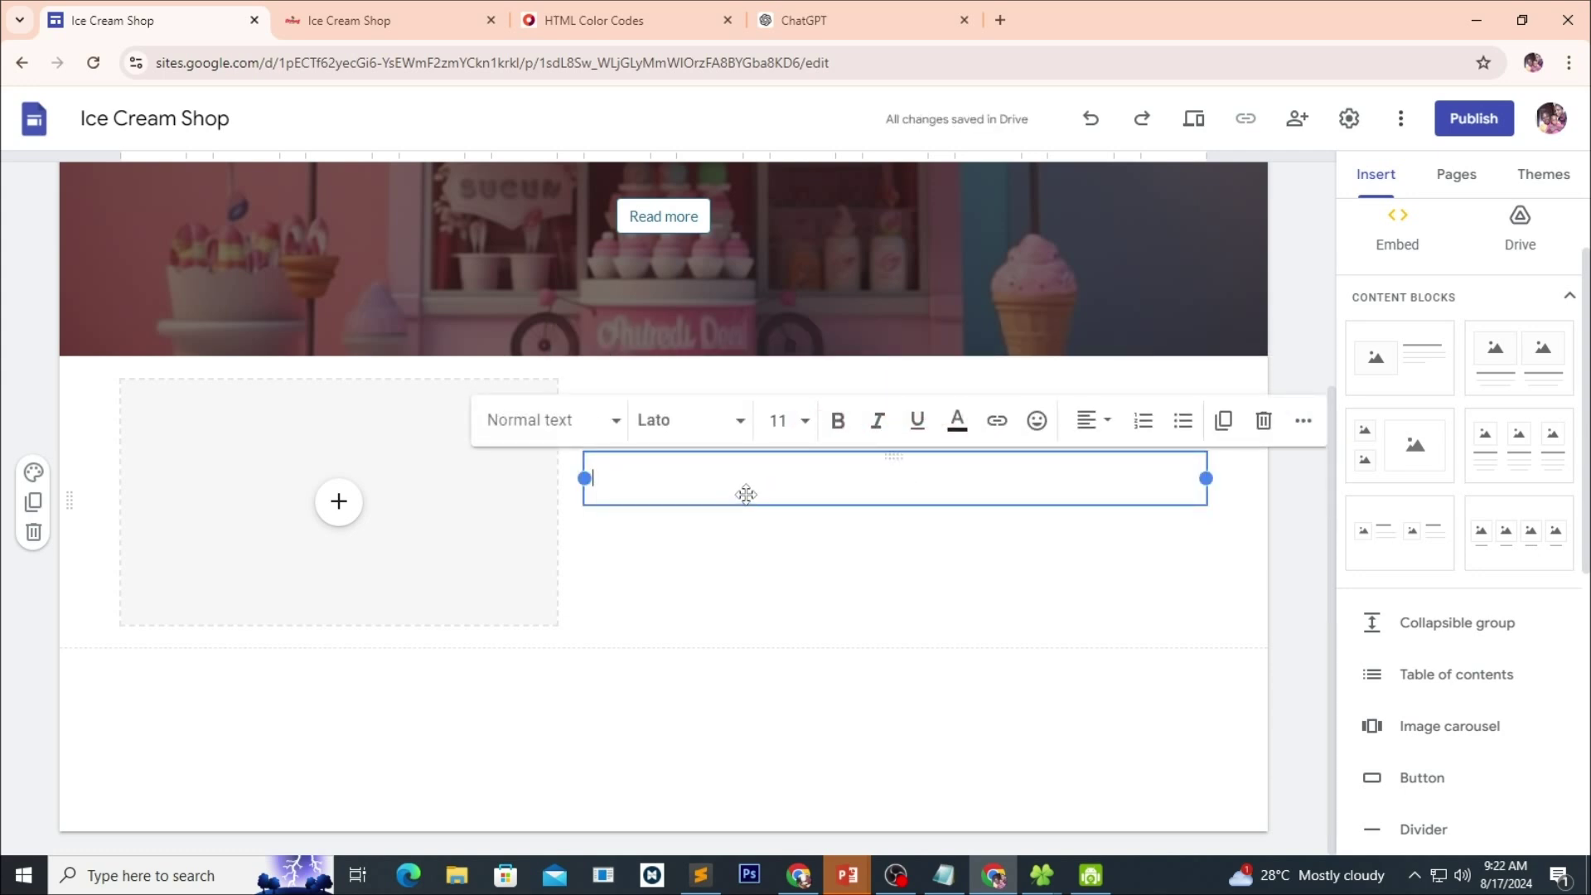
pyautogui.click(814, 23)
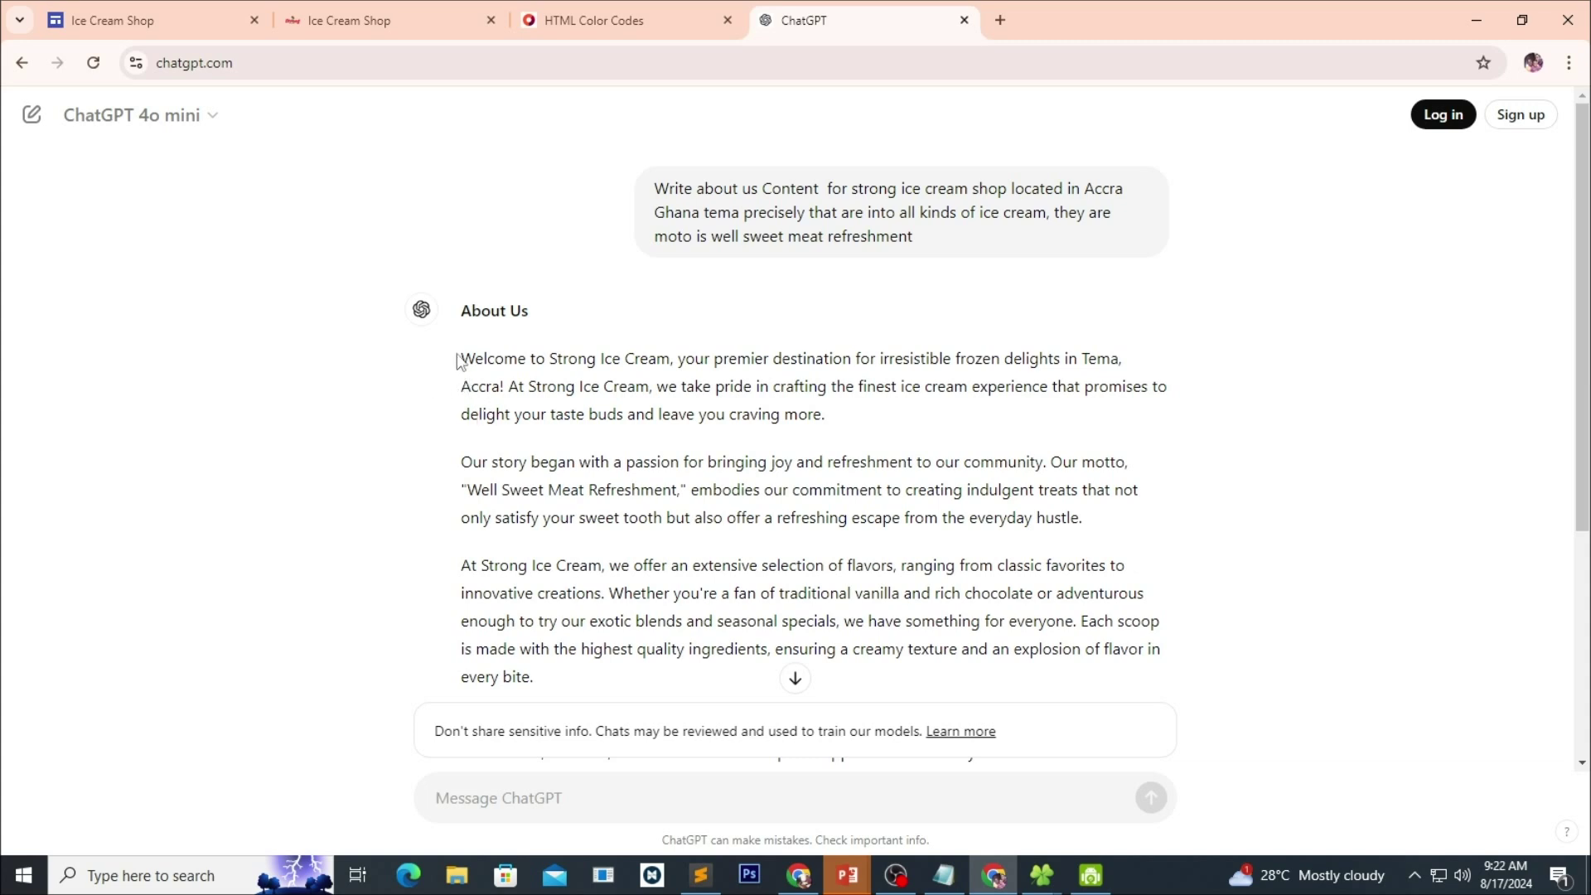
pyautogui.moveTo(463, 359); pyautogui.dragTo(833, 423)
pyautogui.click(523, 398)
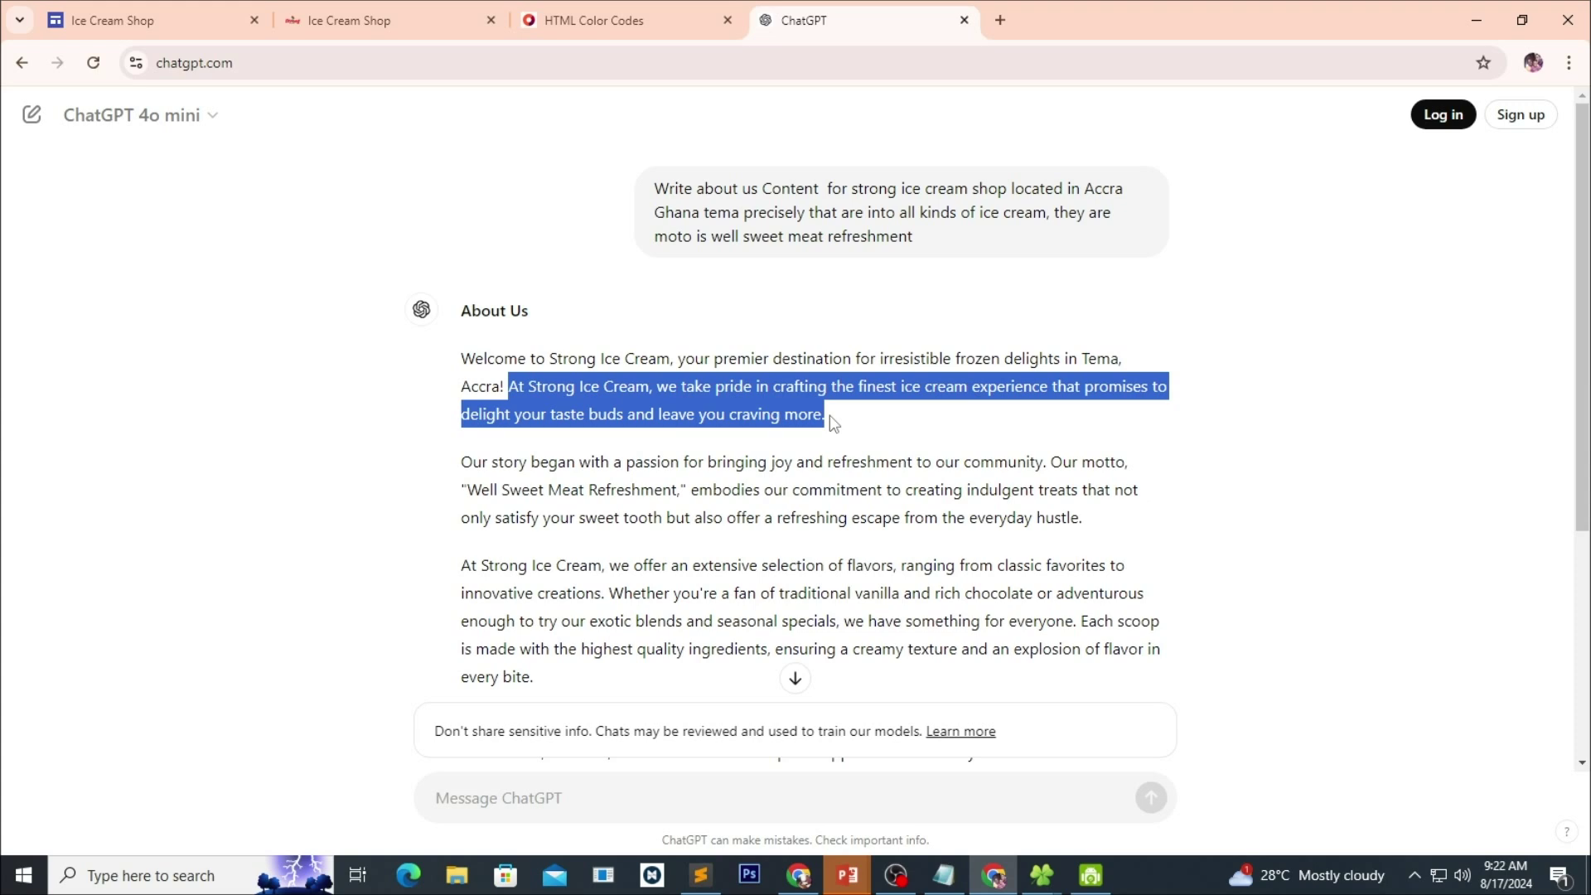
pyautogui.moveTo(837, 431); pyautogui.dragTo(1107, 532)
pyautogui.hotkey('ctrl', 'c')
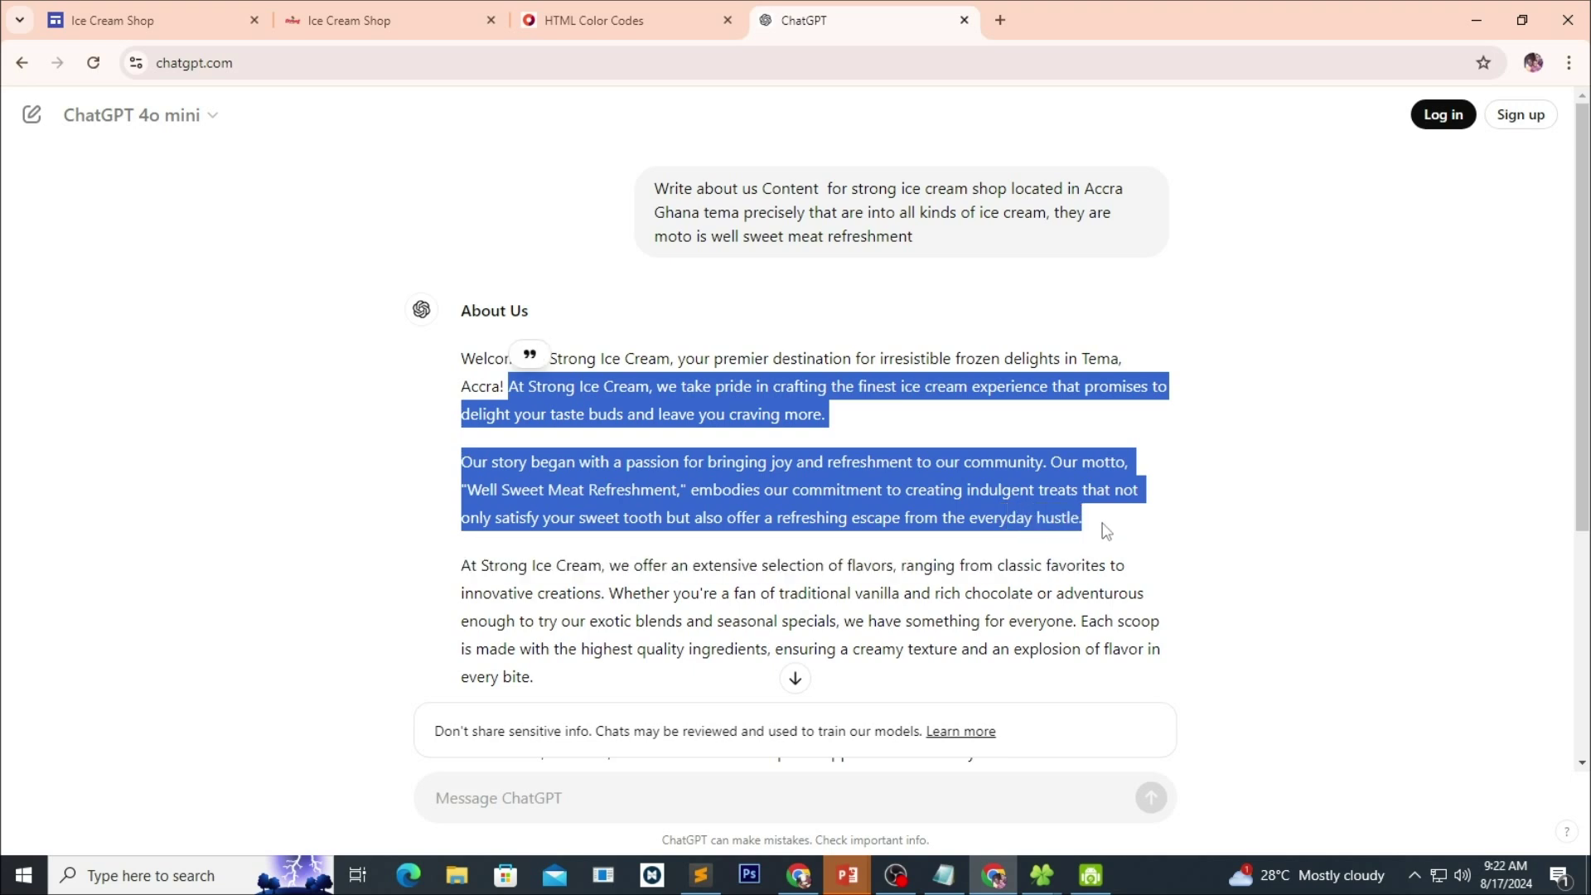
pyautogui.click(117, 19)
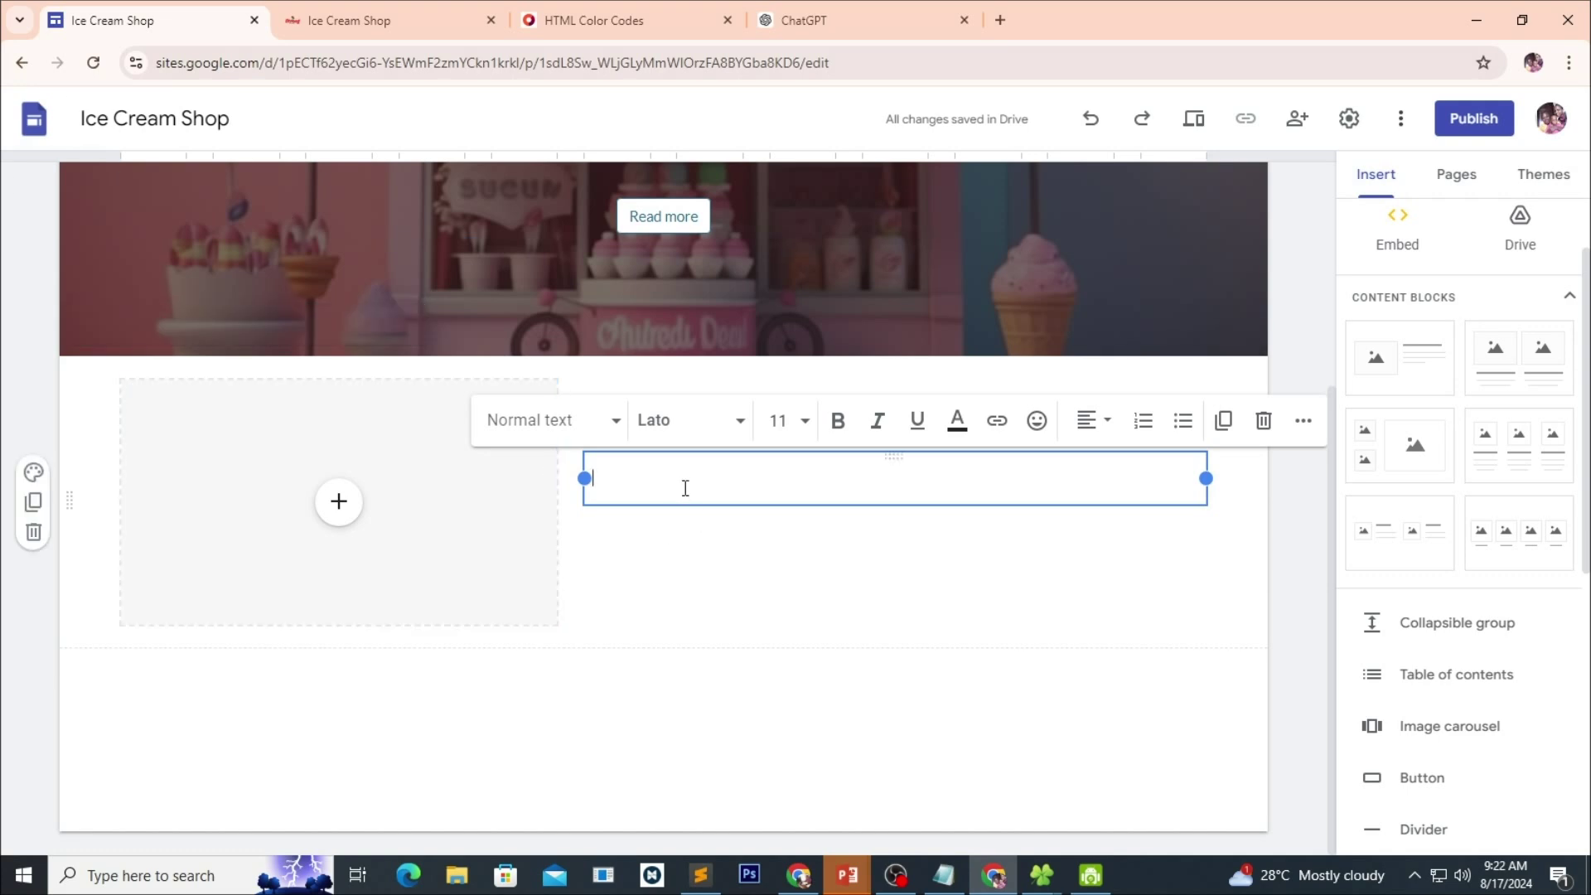
pyautogui.hotkey('ctrl', 'v')
pyautogui.scroll(1, 649, 474)
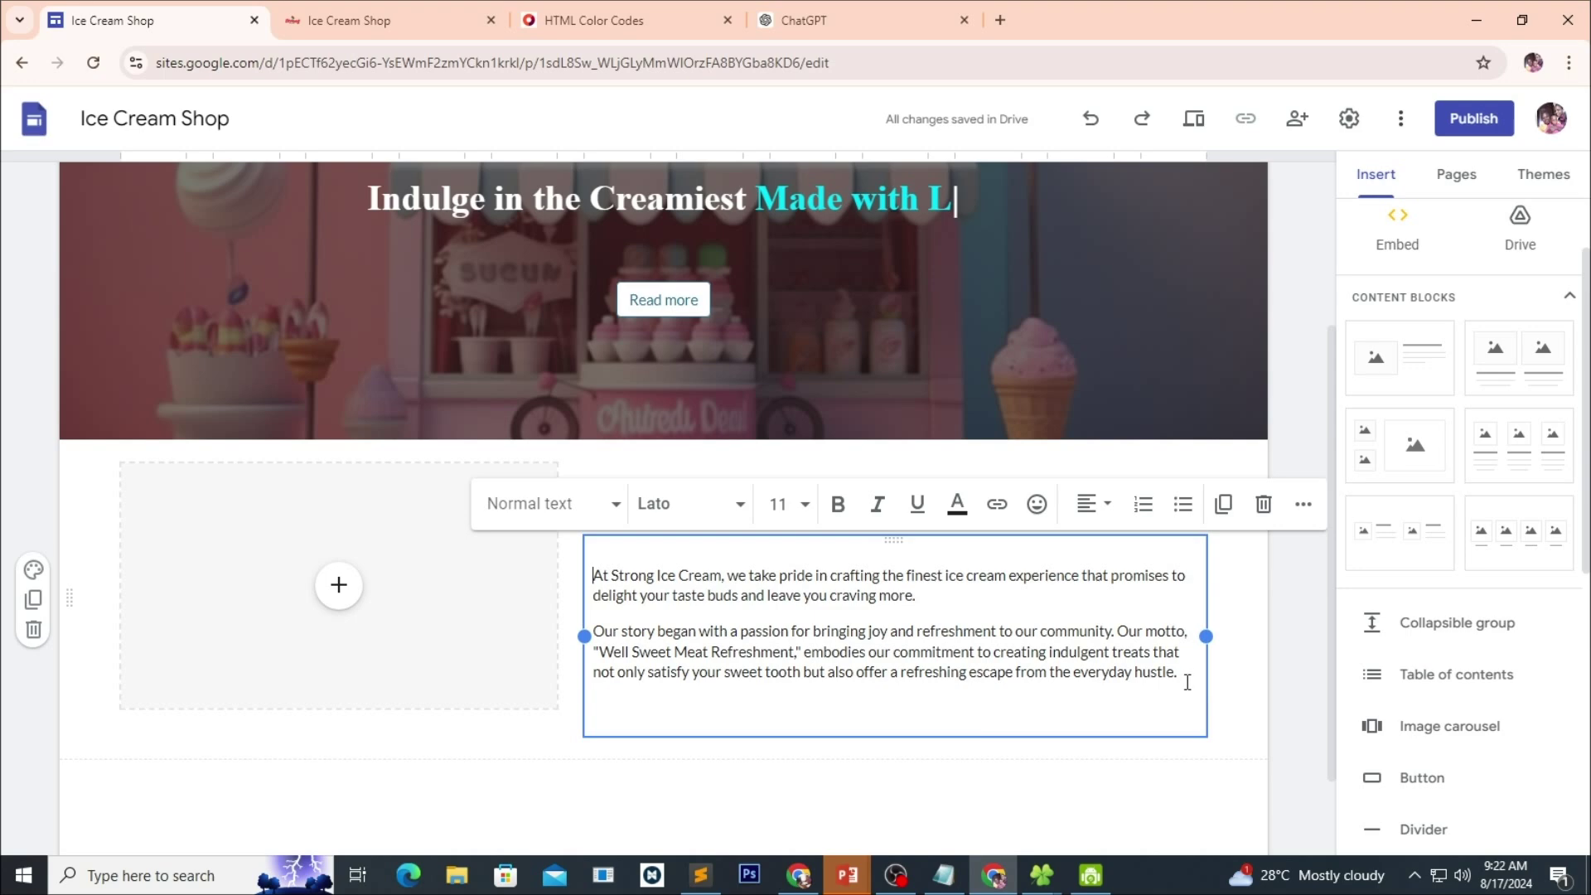
# Add ChatGPT's paragraph about the extensive selection of flavors below the motto paragraph and remove the trailing blank line.
pyautogui.press('Return')
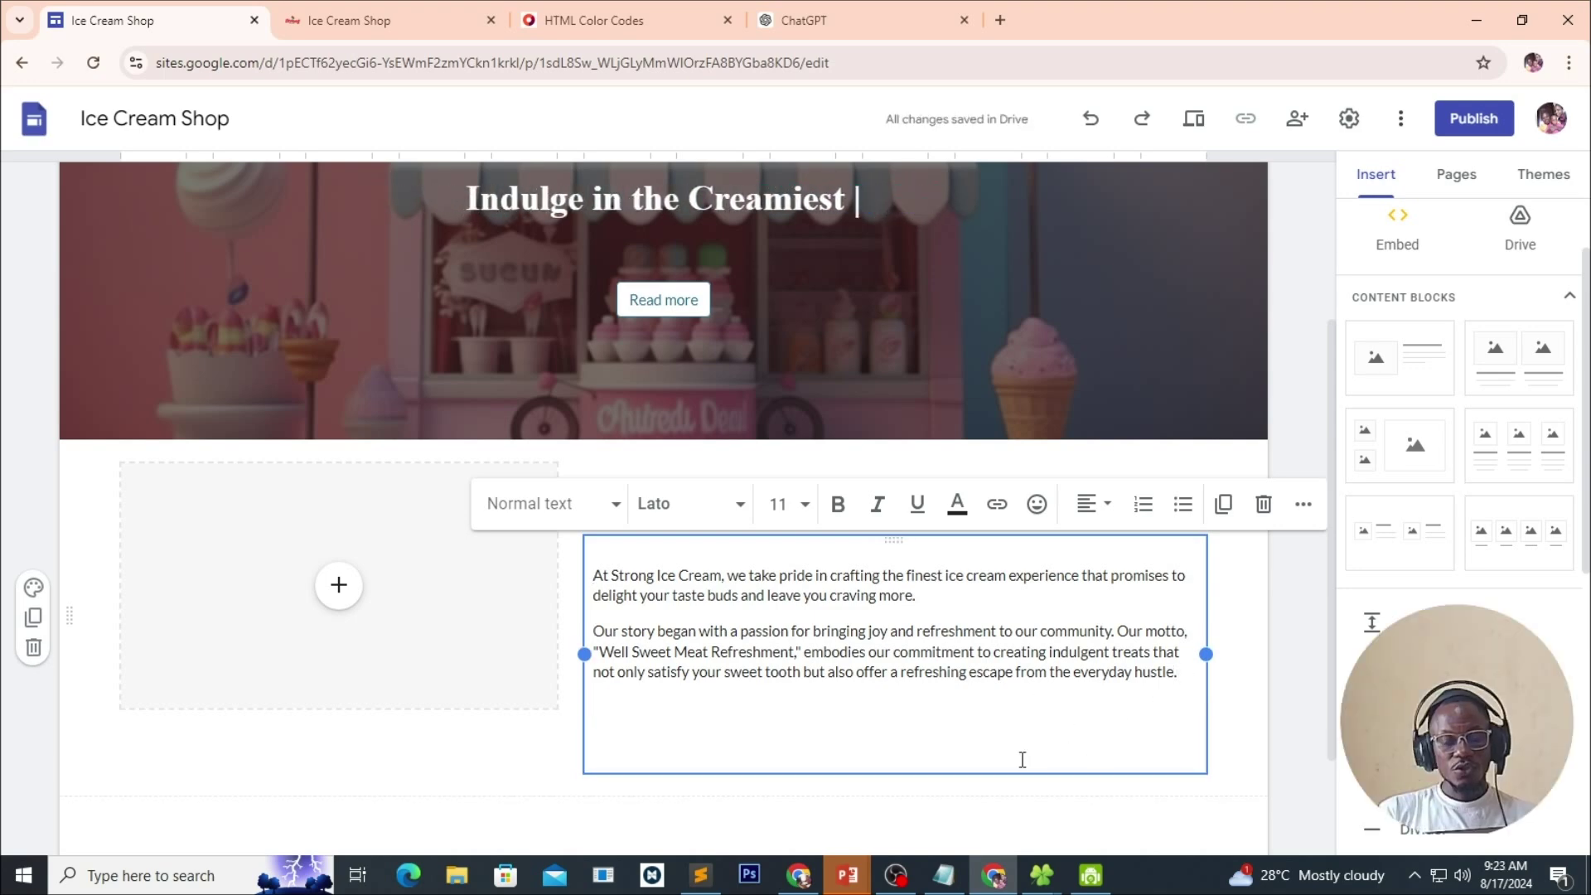
pyautogui.click(849, 18)
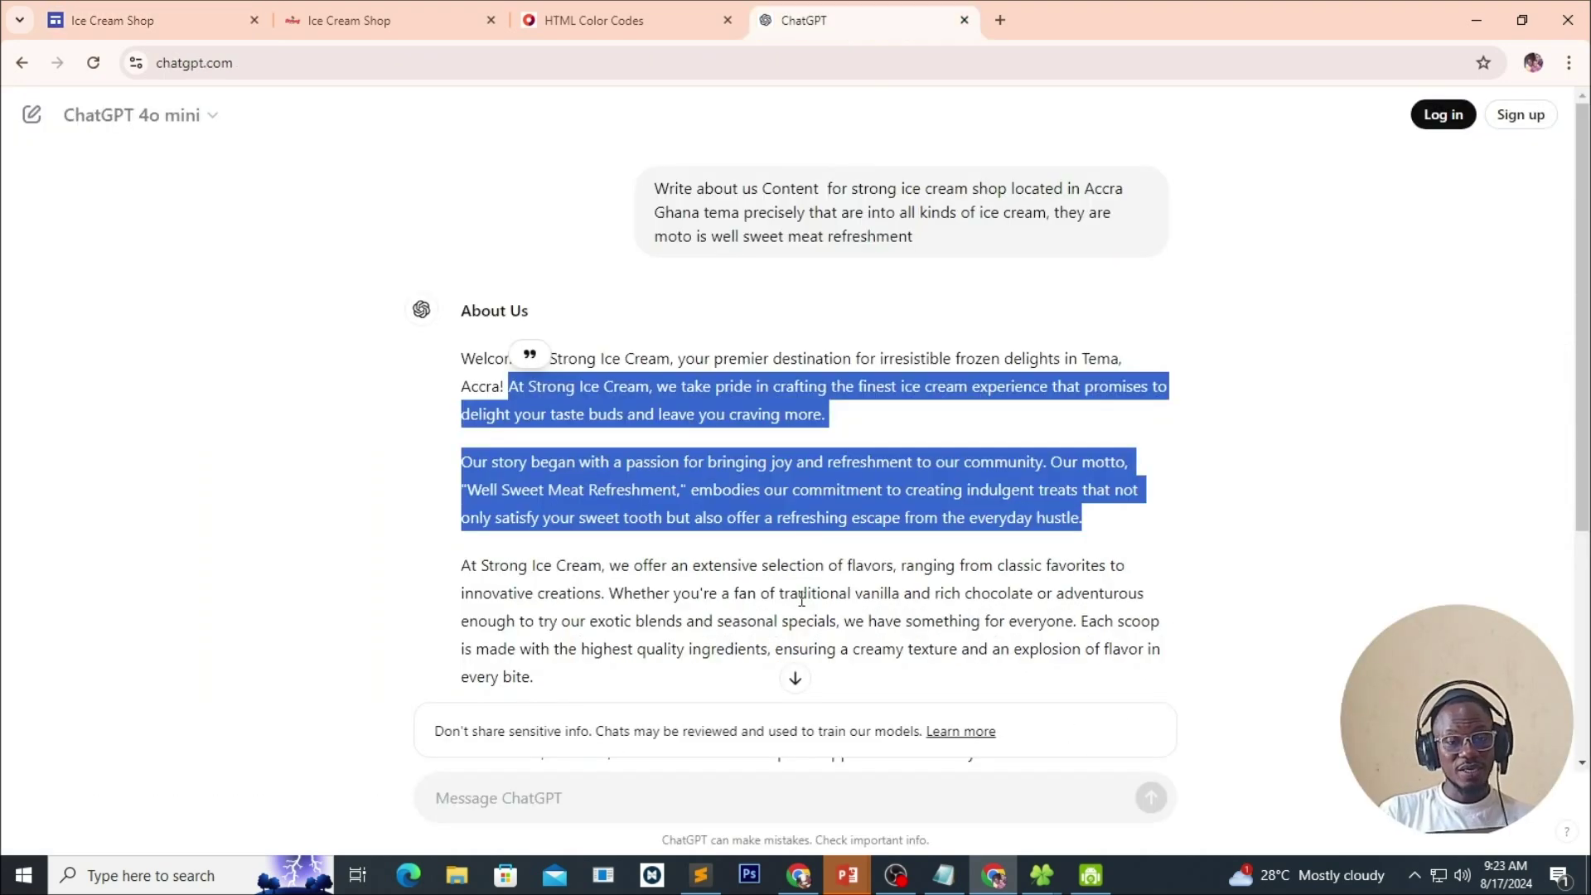
pyautogui.scroll(-2, 494, 562)
pyautogui.moveTo(465, 366); pyautogui.dragTo(542, 477)
pyautogui.hotkey('ctrl', 'c')
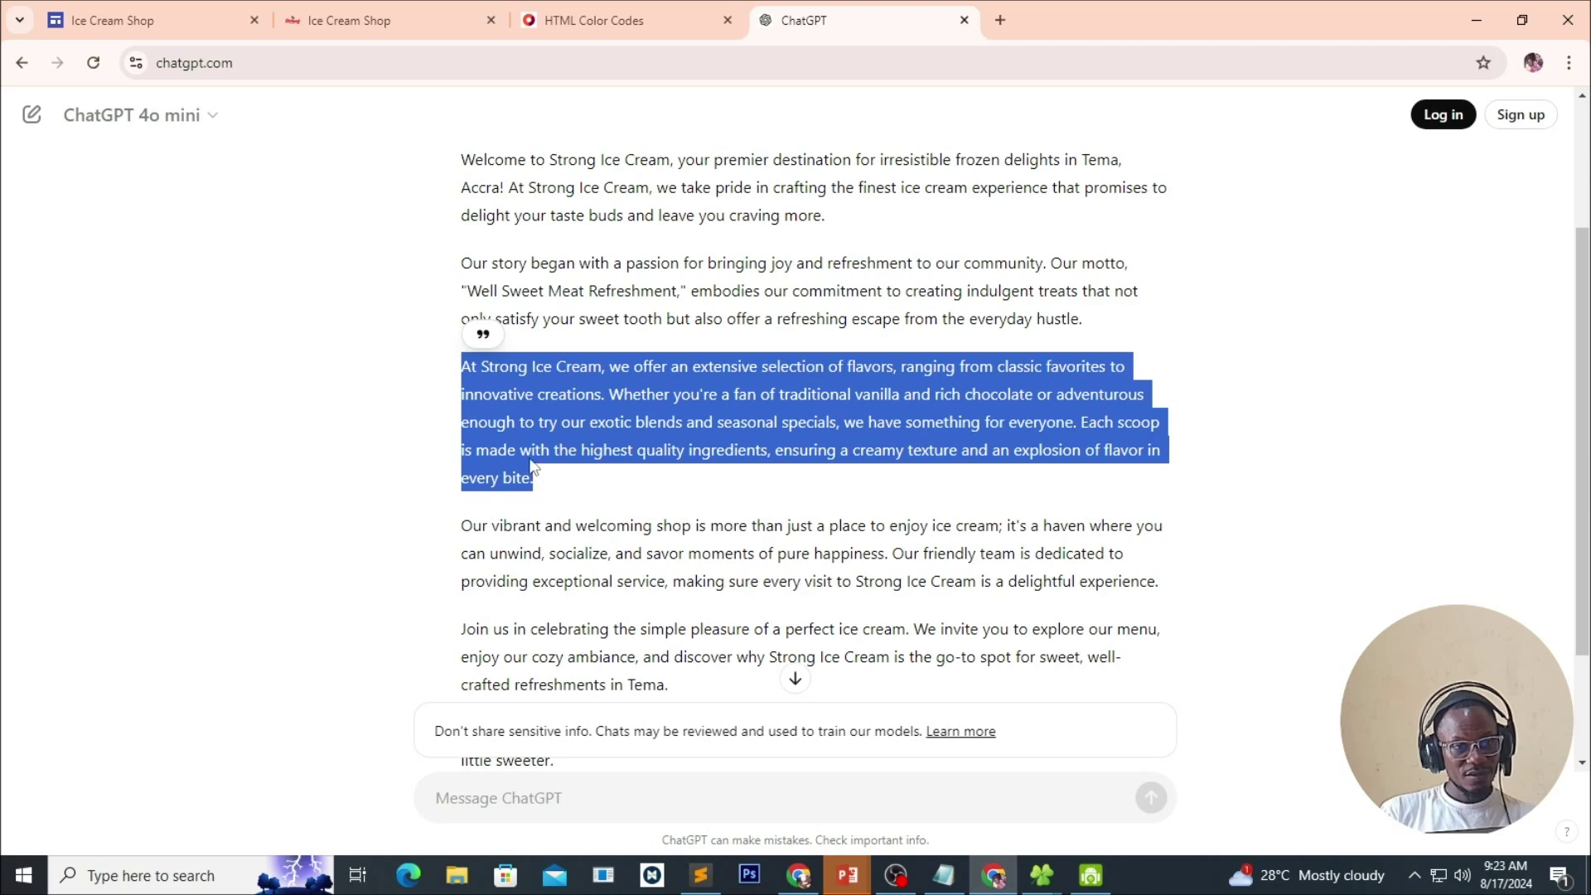
pyautogui.click(344, 22)
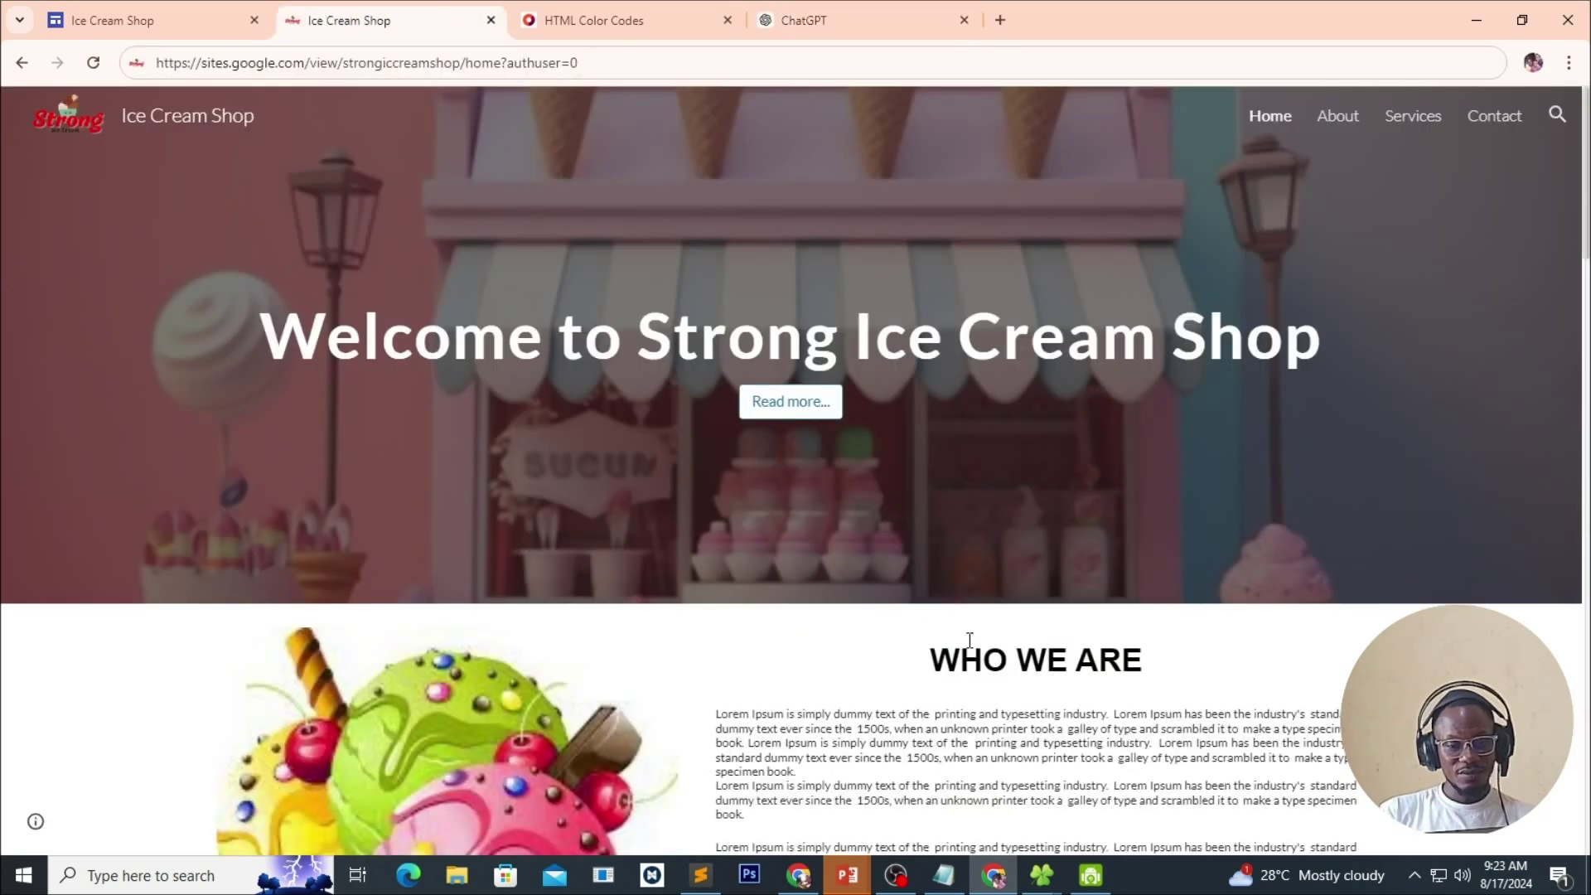
pyautogui.click(155, 23)
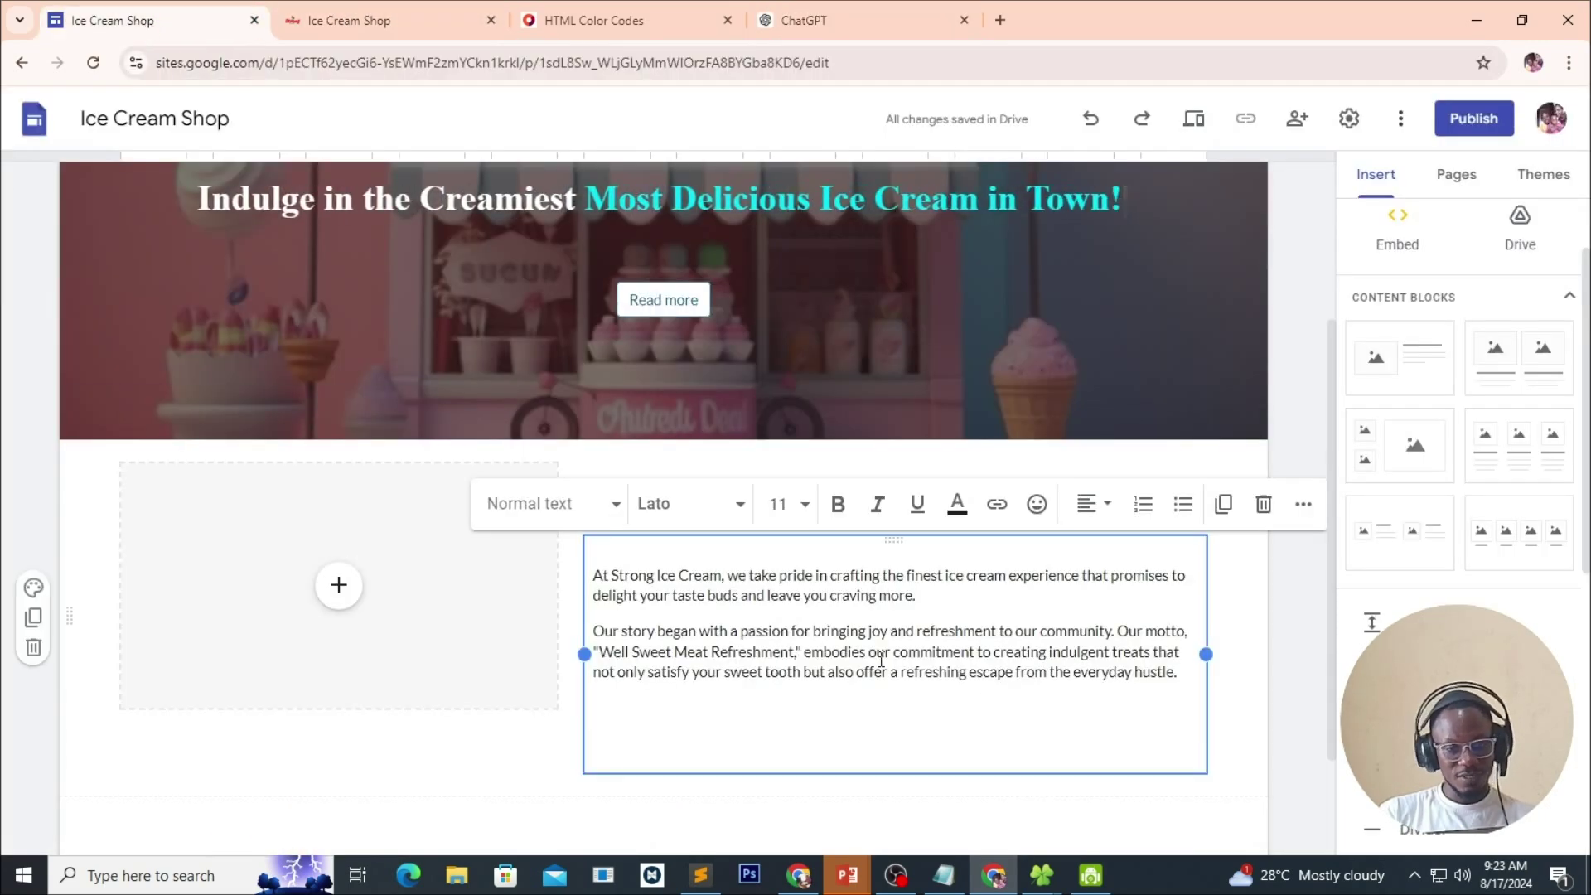
pyautogui.hotkey('ctrl', 'v')
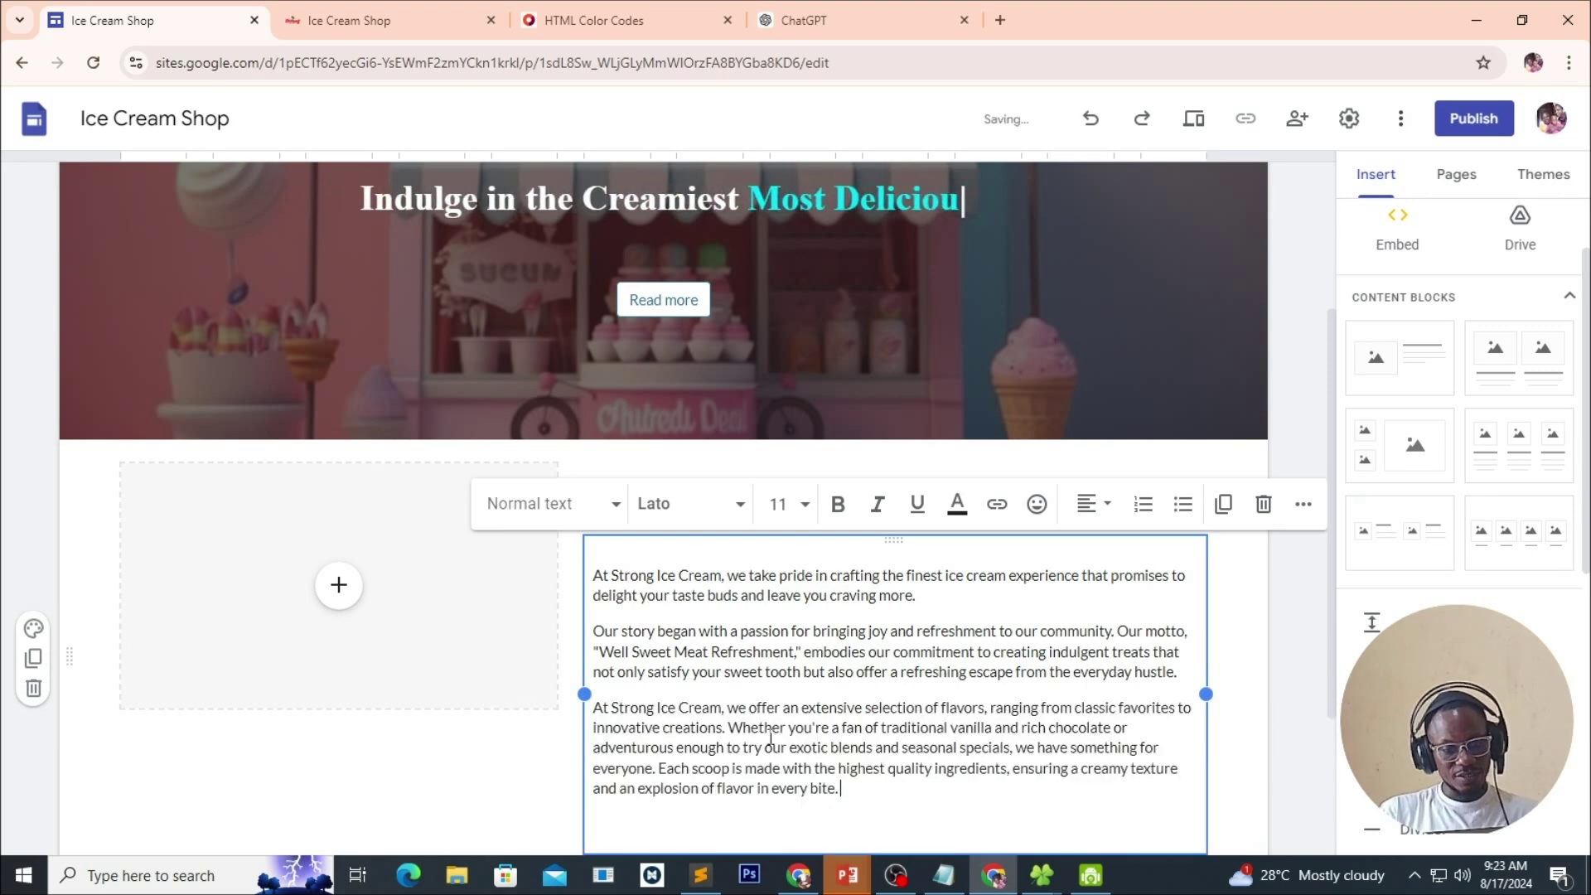
pyautogui.scroll(-2, 784, 728)
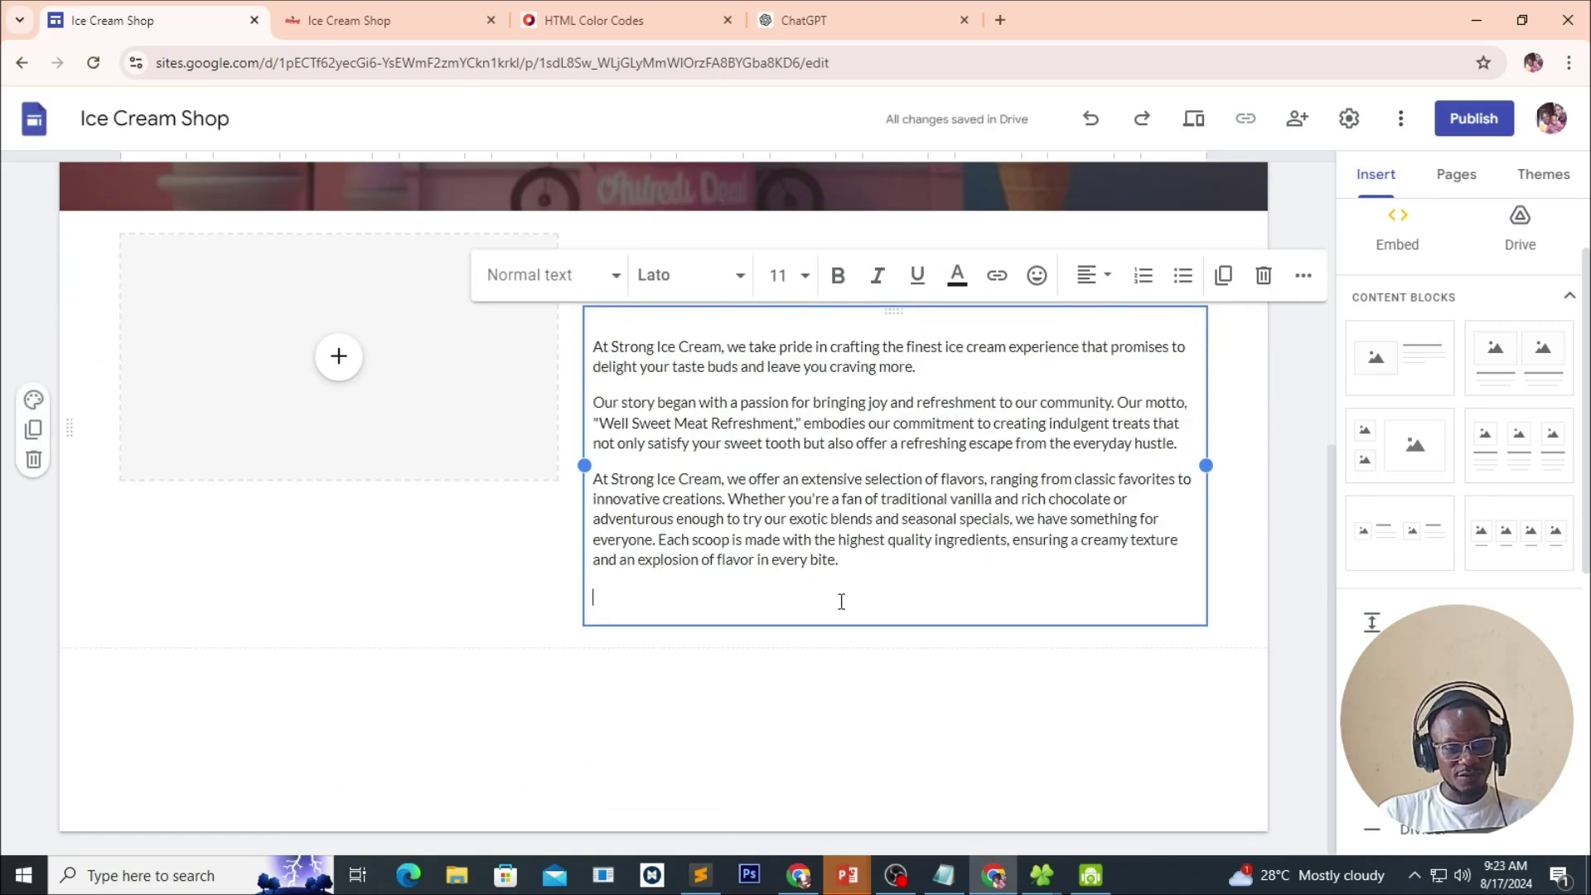
pyautogui.press('BackSpace')
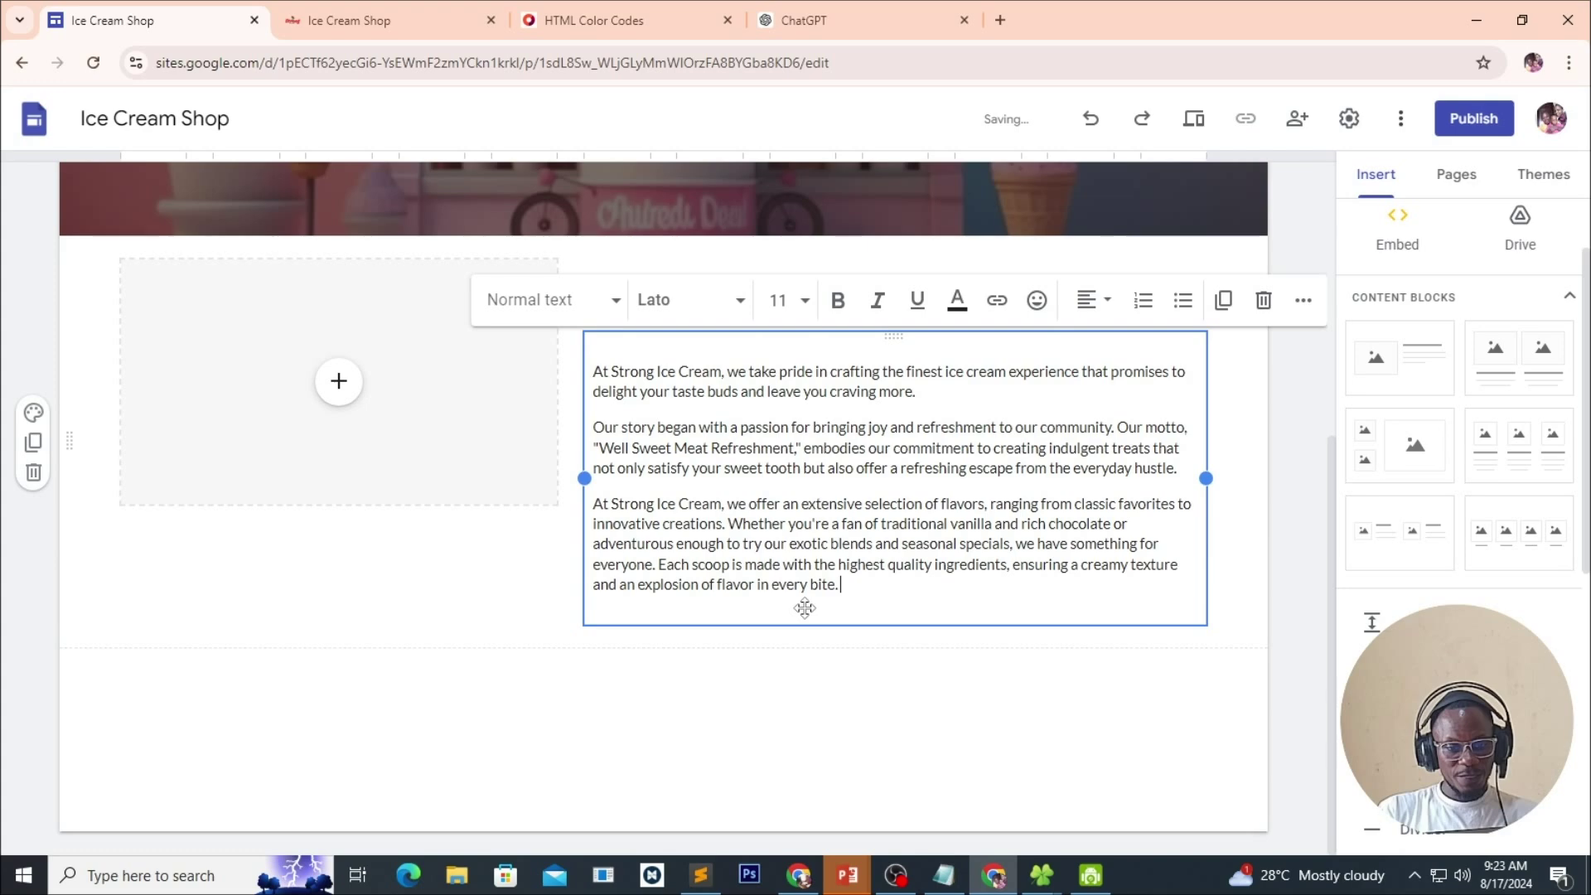
# Make the motto "Well Sweet Meat Refreshment" bold in the WHO WE ARE text.
pyautogui.scroll(2, 862, 580)
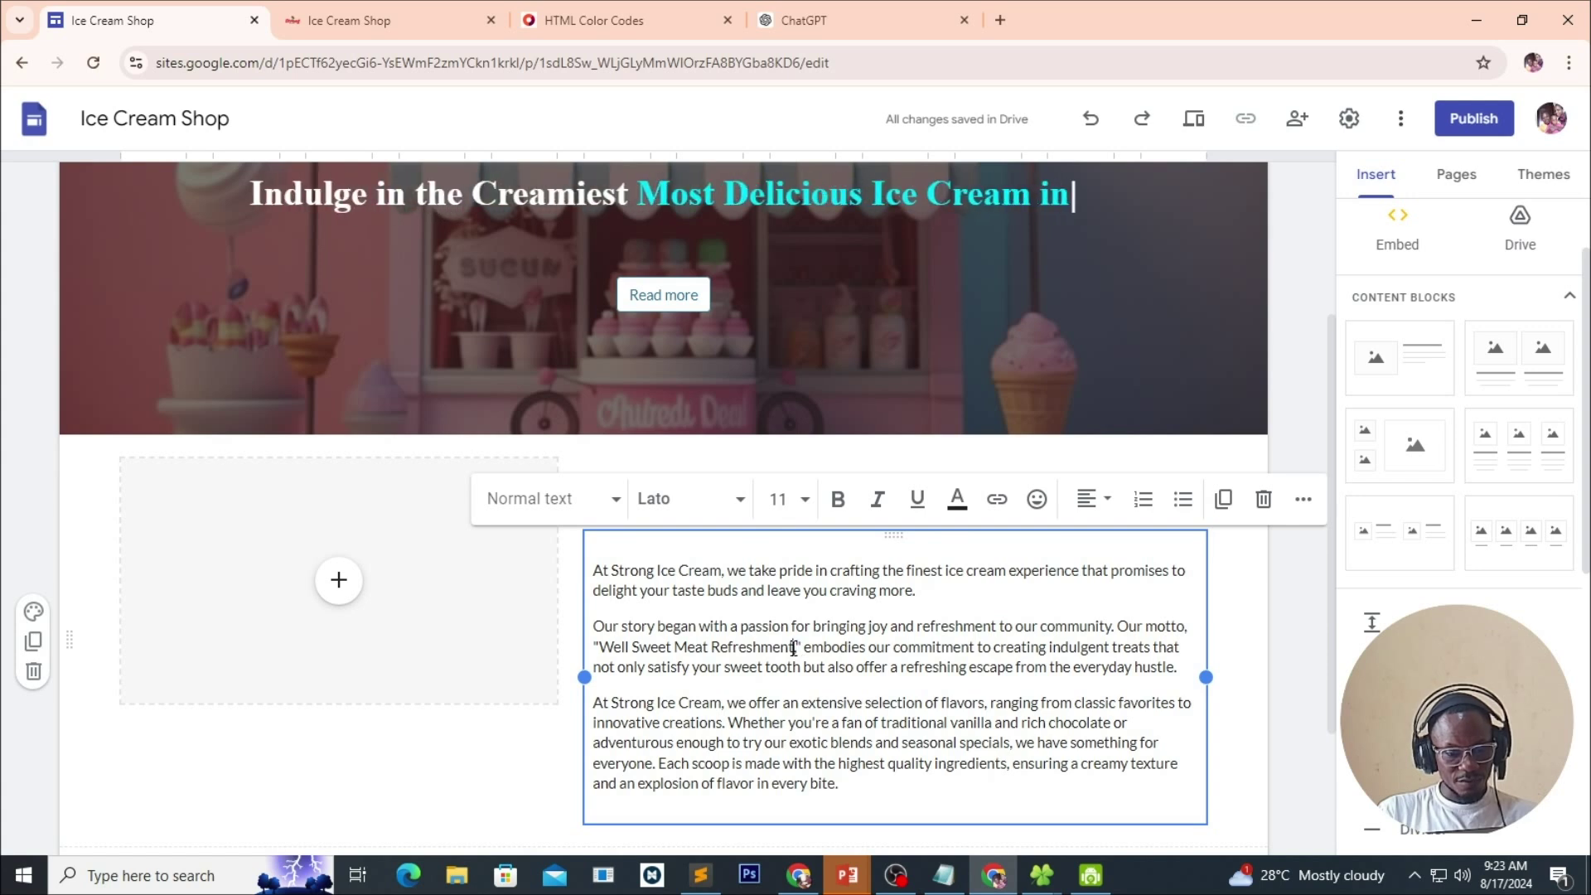
pyautogui.moveTo(794, 648); pyautogui.dragTo(606, 654)
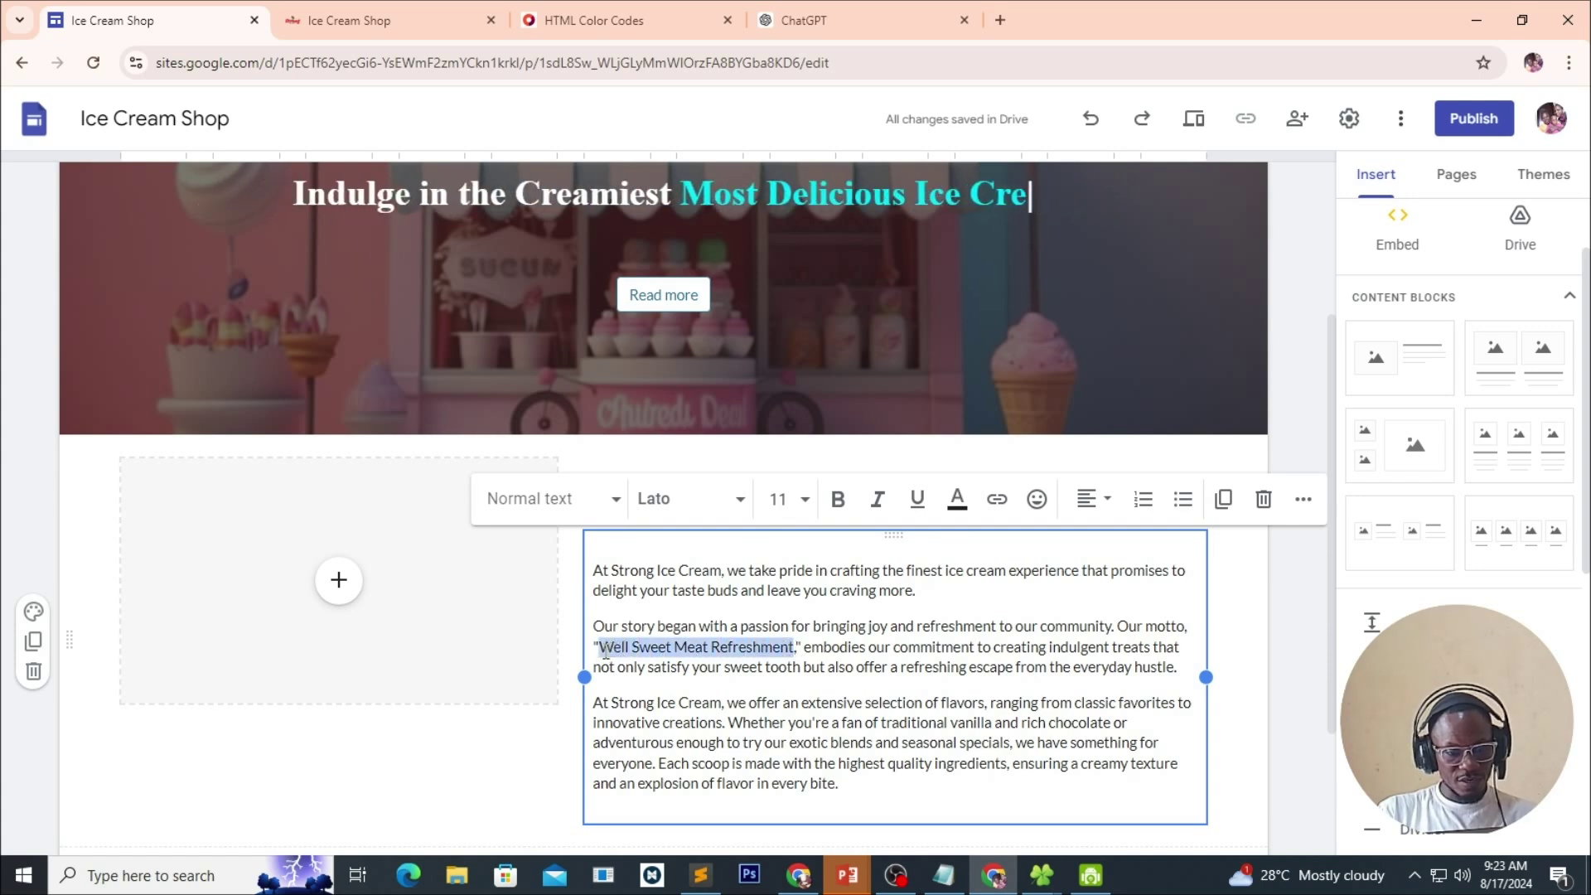
pyautogui.click(839, 506)
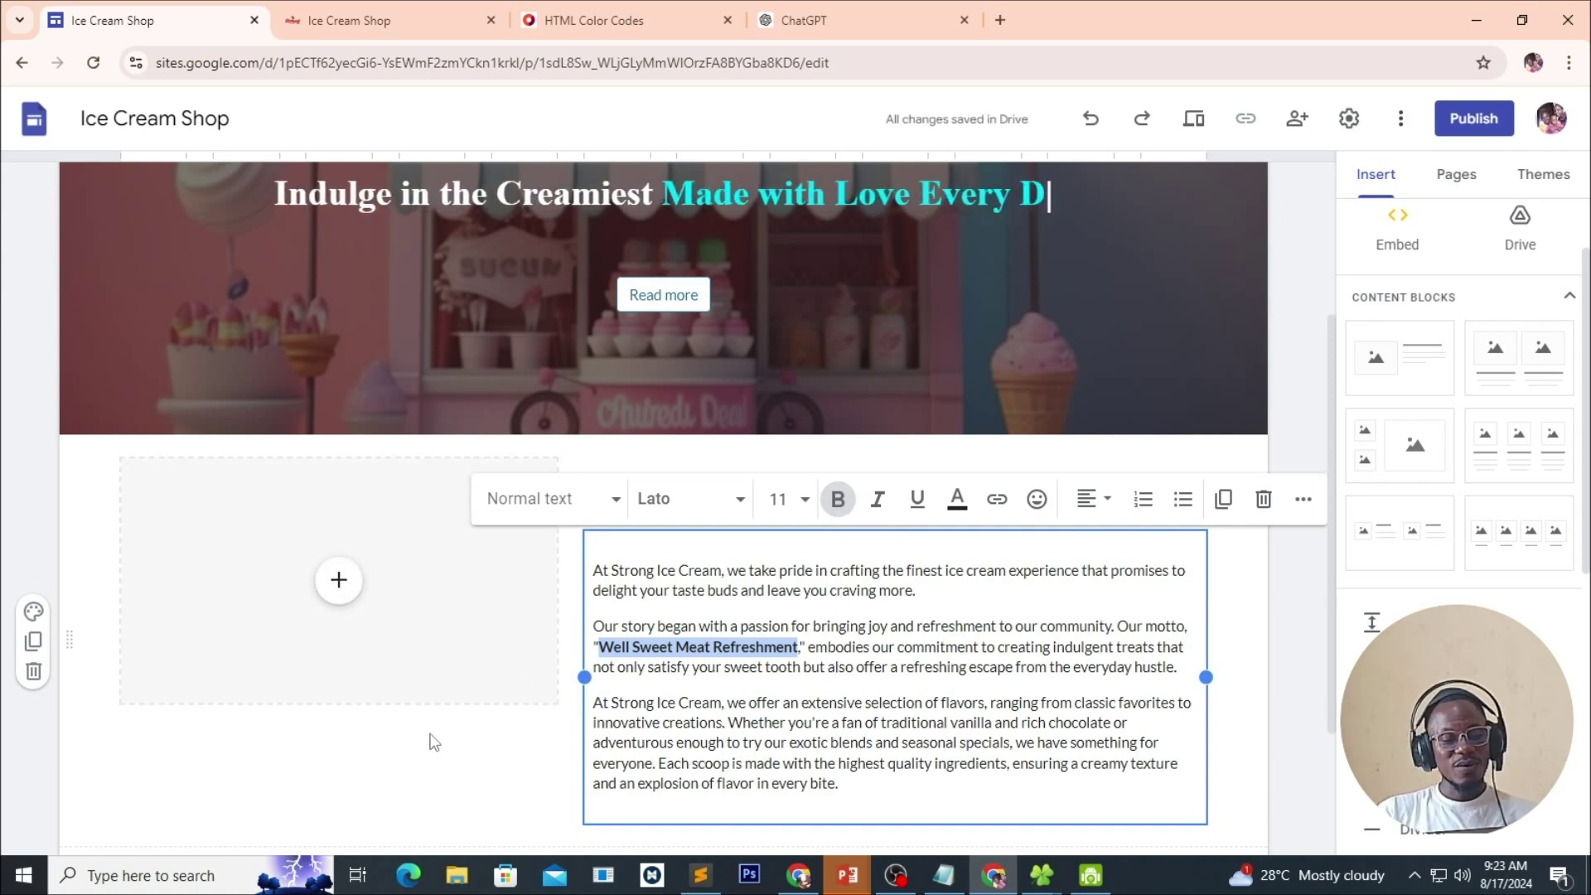
# Upload the image img1 from the imgs folder into the empty placeholder beside the WHO WE ARE text.
pyautogui.click(338, 583)
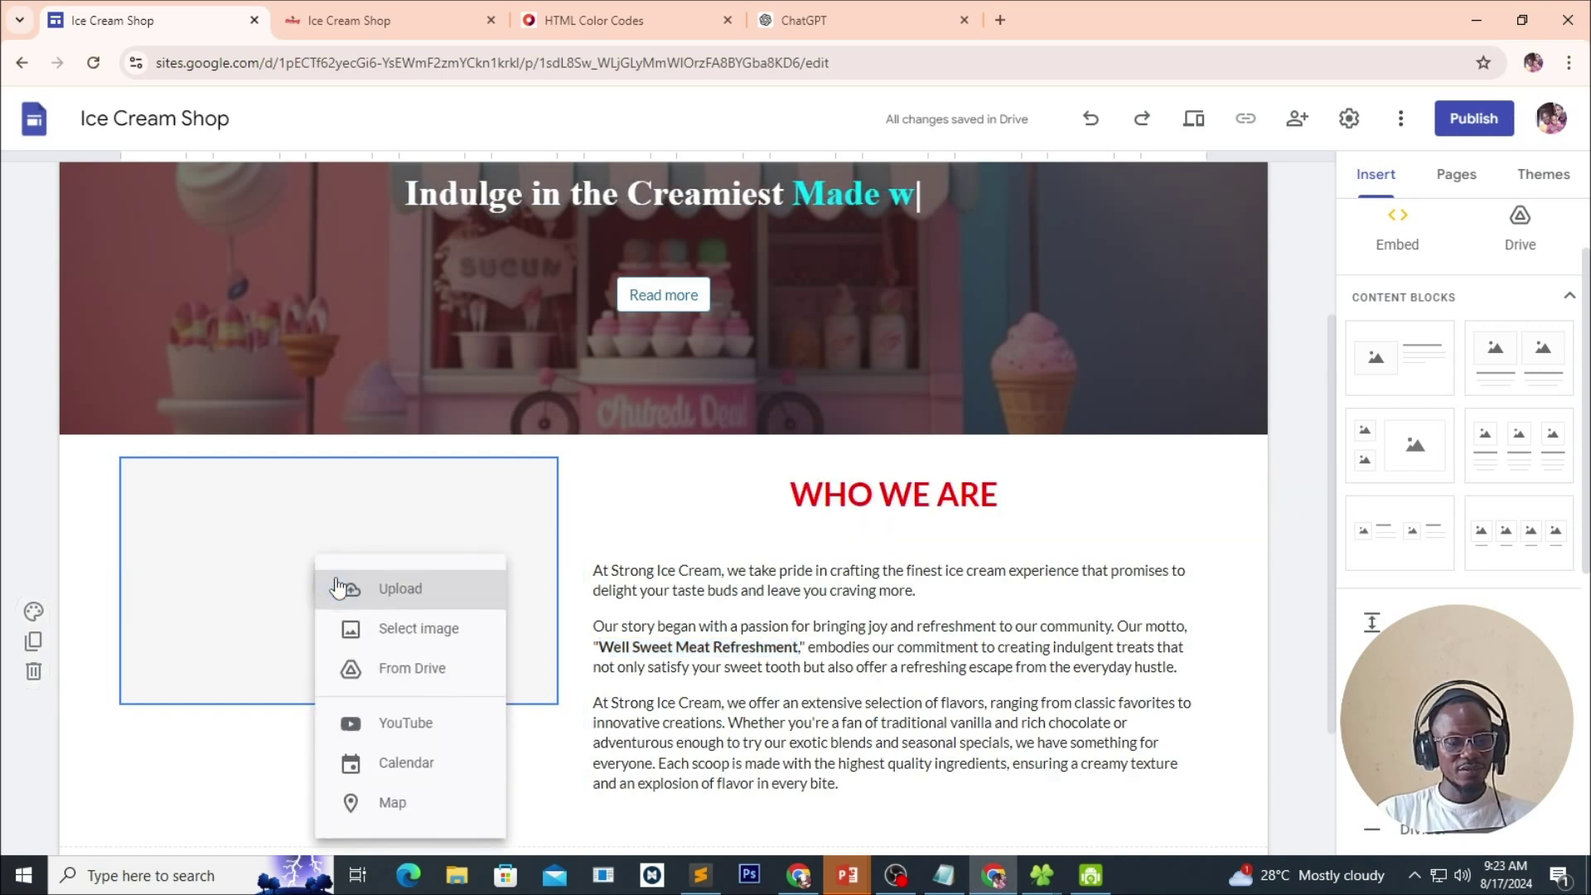
pyautogui.click(399, 594)
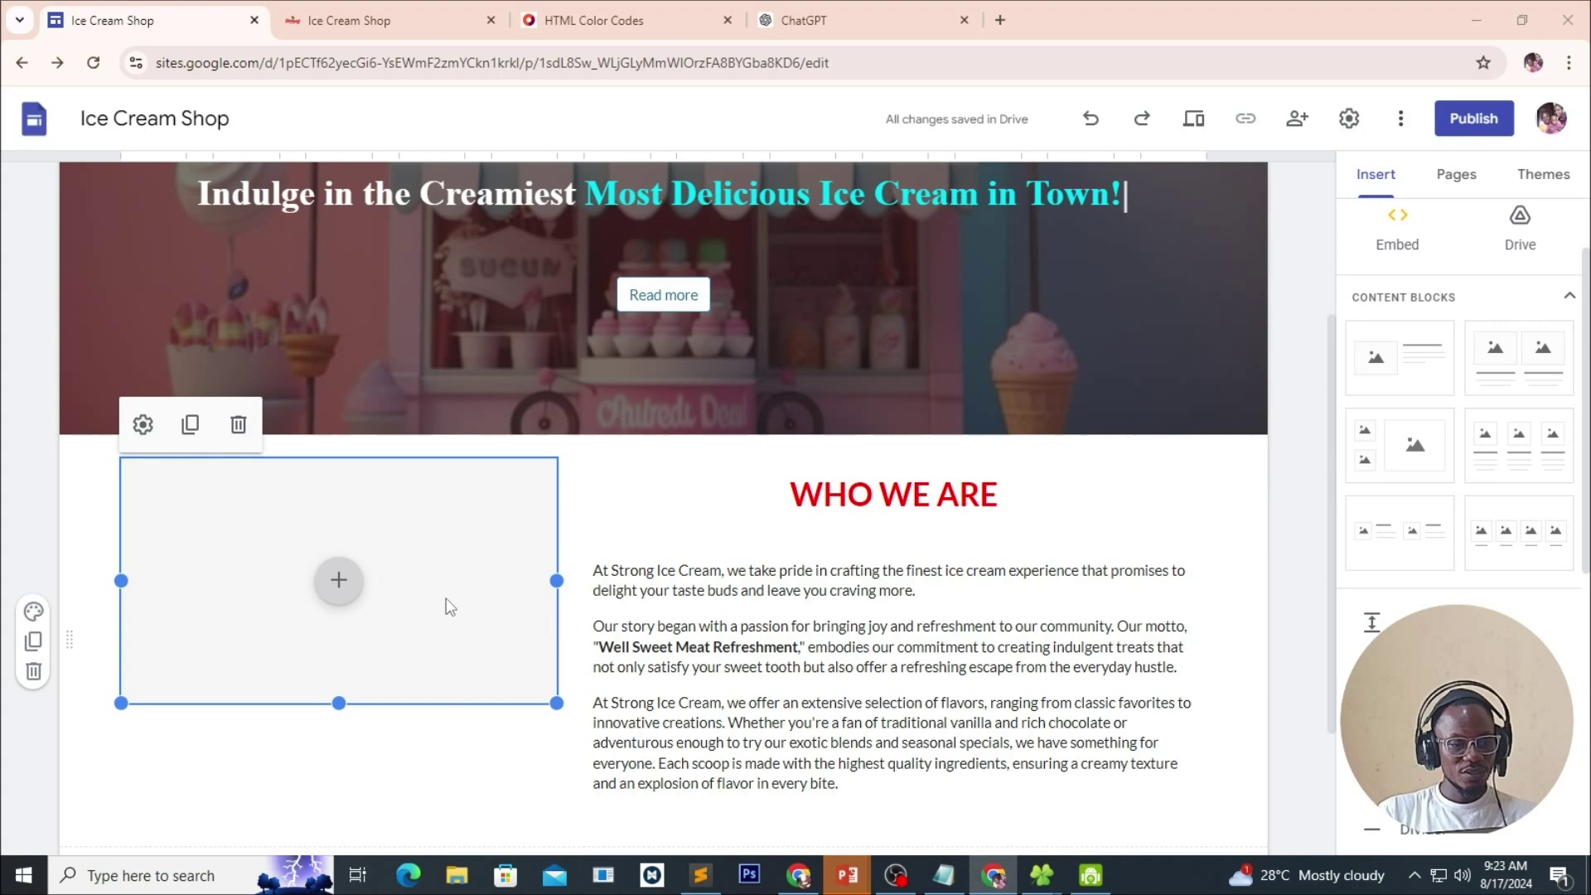
pyautogui.click(646, 242)
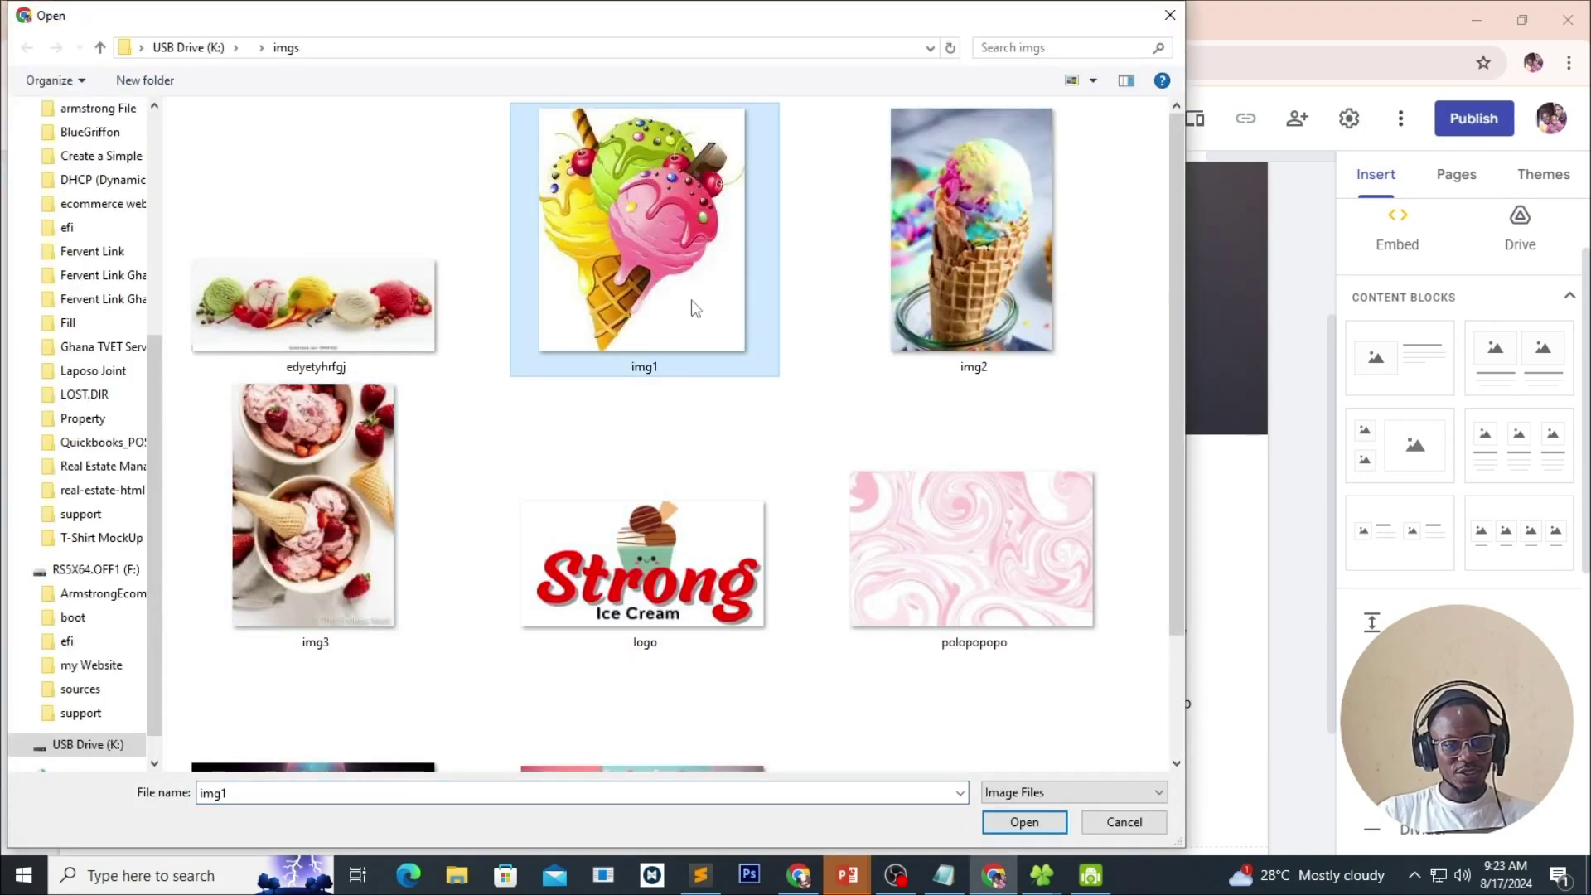
pyautogui.click(1024, 822)
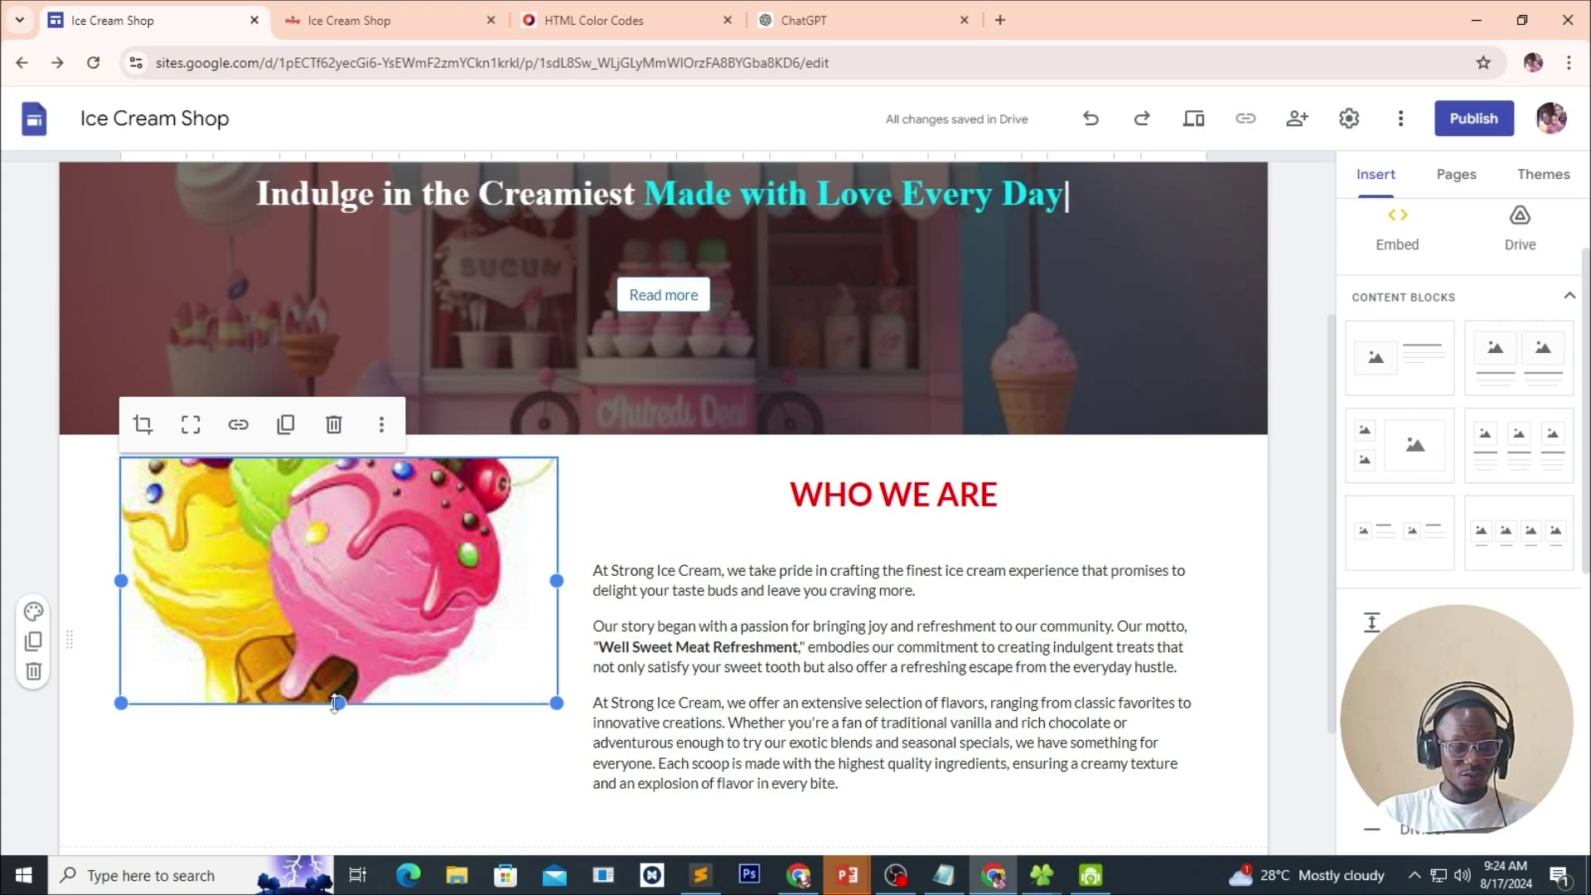
# Extend the ice cream image's frame downward until the whole cone fits inside it.
pyautogui.moveTo(339, 704); pyautogui.dragTo(339, 839)
pyautogui.scroll(-2, 394, 677)
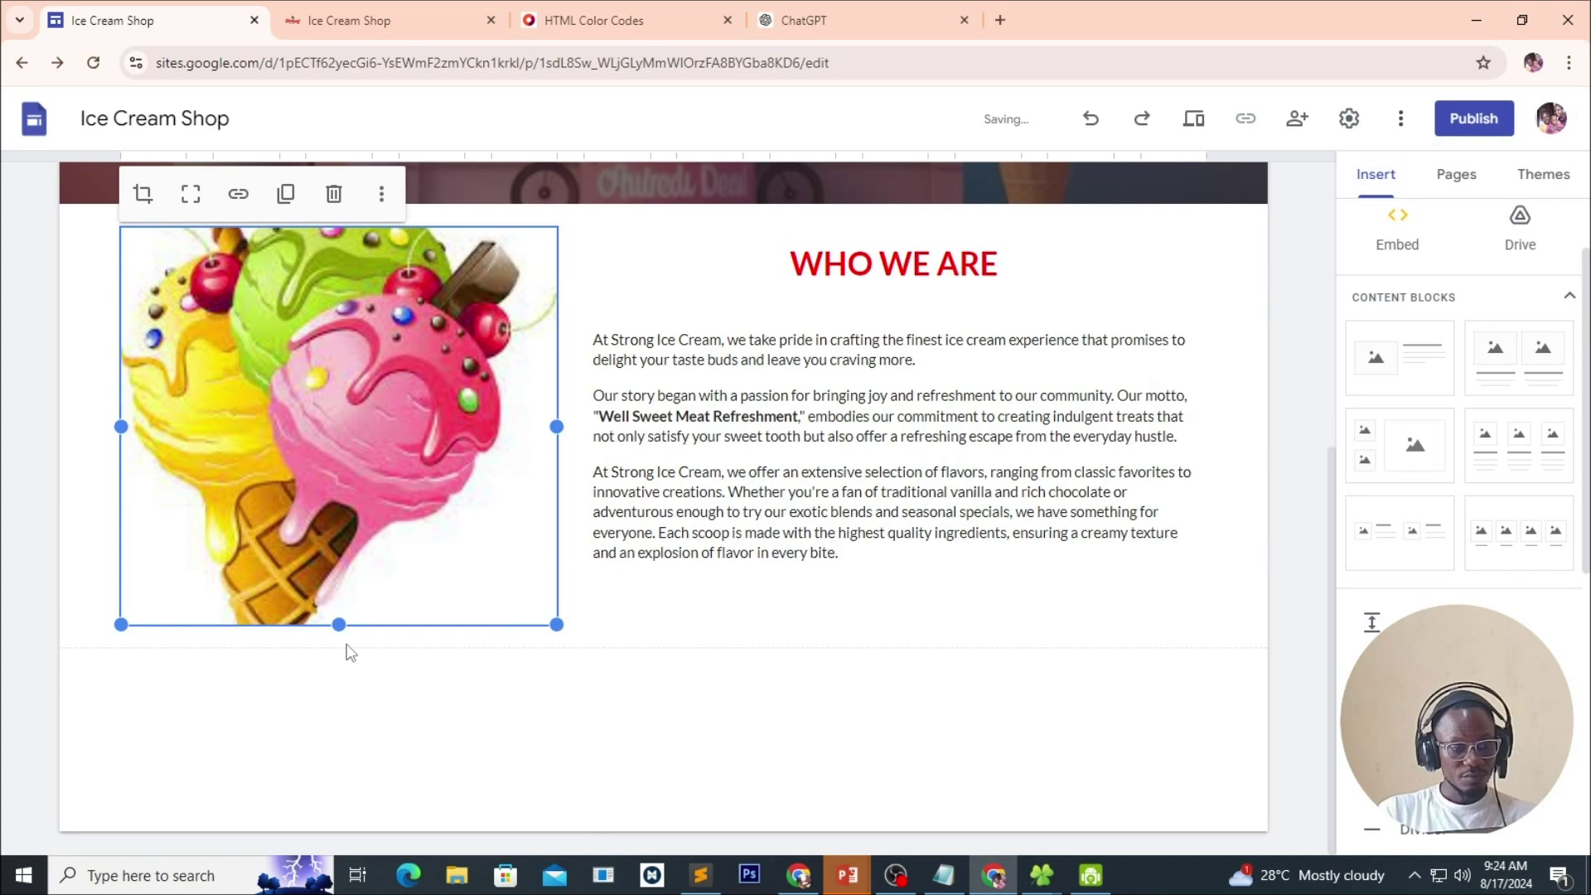
pyautogui.moveTo(337, 634); pyautogui.dragTo(337, 719)
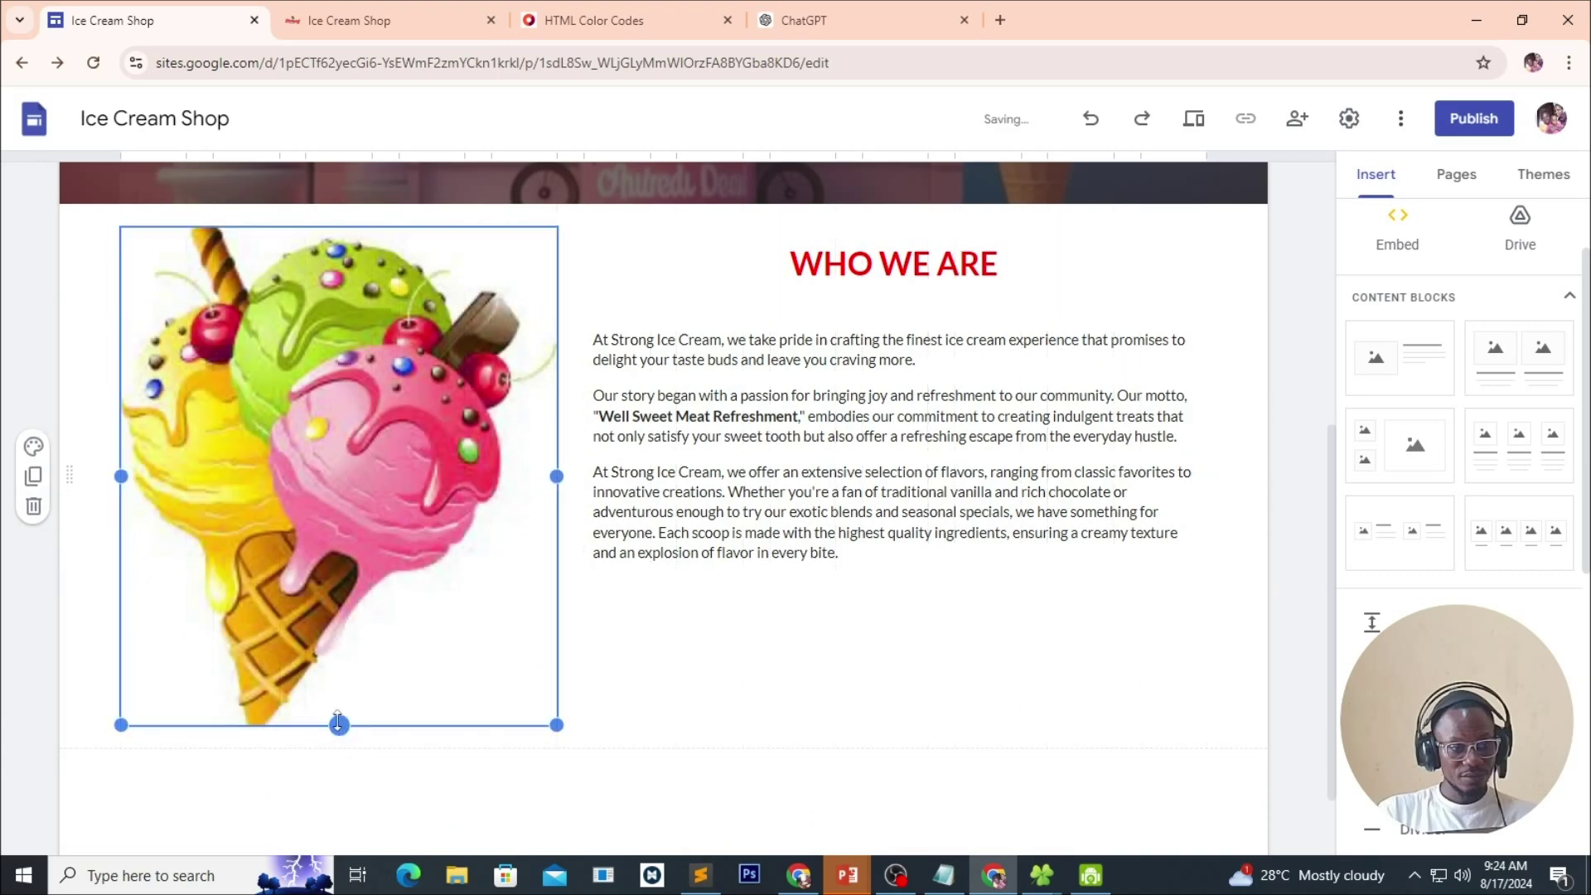
pyautogui.click(627, 677)
pyautogui.scroll(3, 719, 623)
pyautogui.scroll(-3, 722, 617)
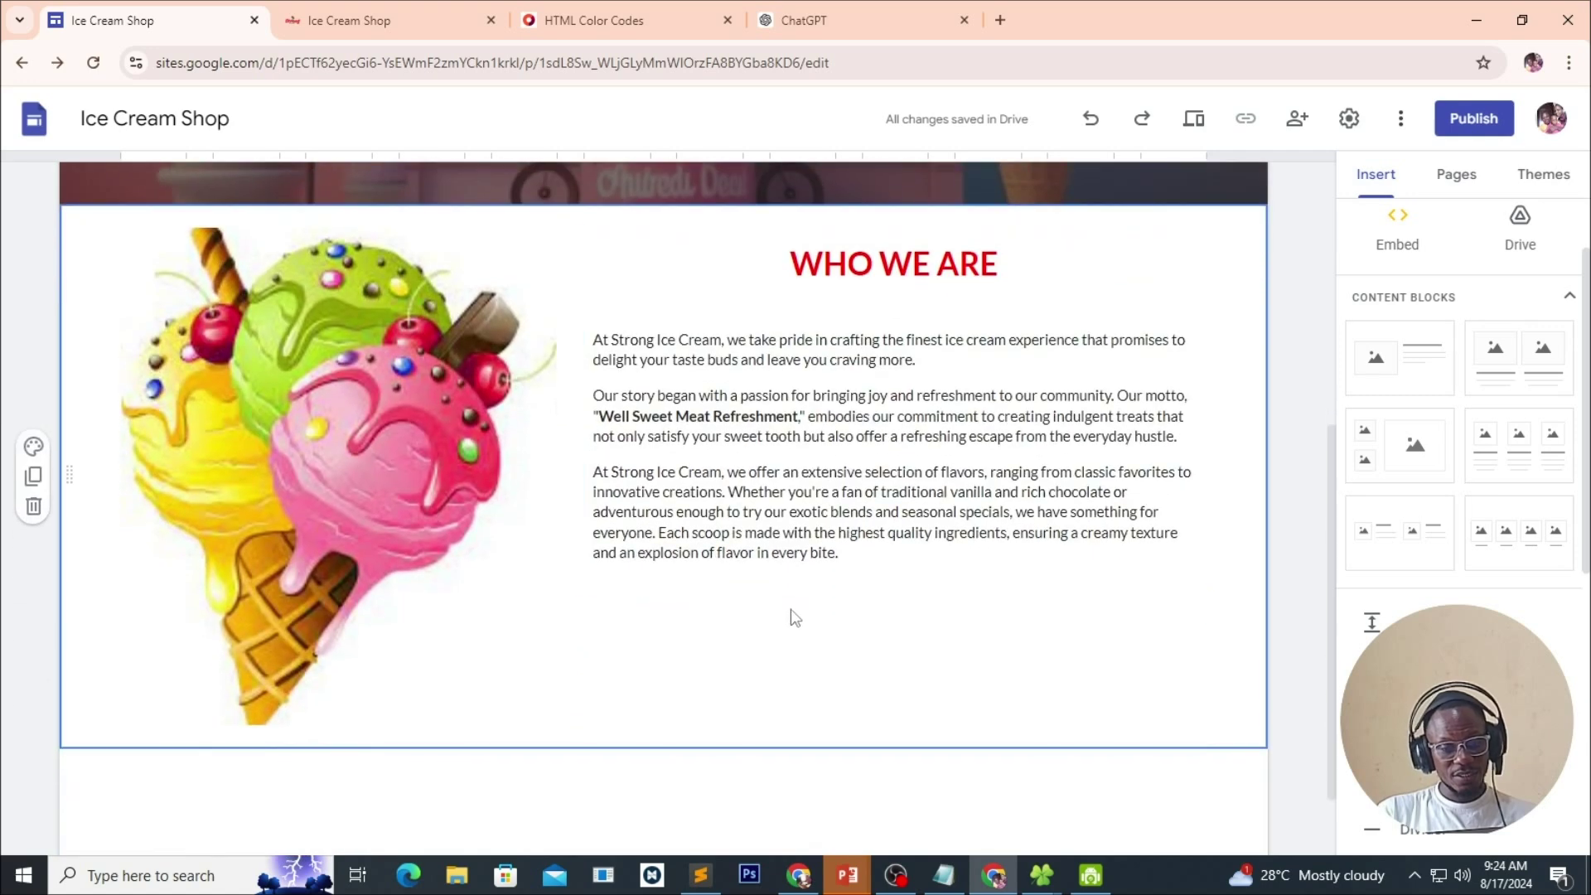
pyautogui.click(848, 559)
pyautogui.scroll(2, 839, 617)
pyautogui.scroll(-1, 331, 538)
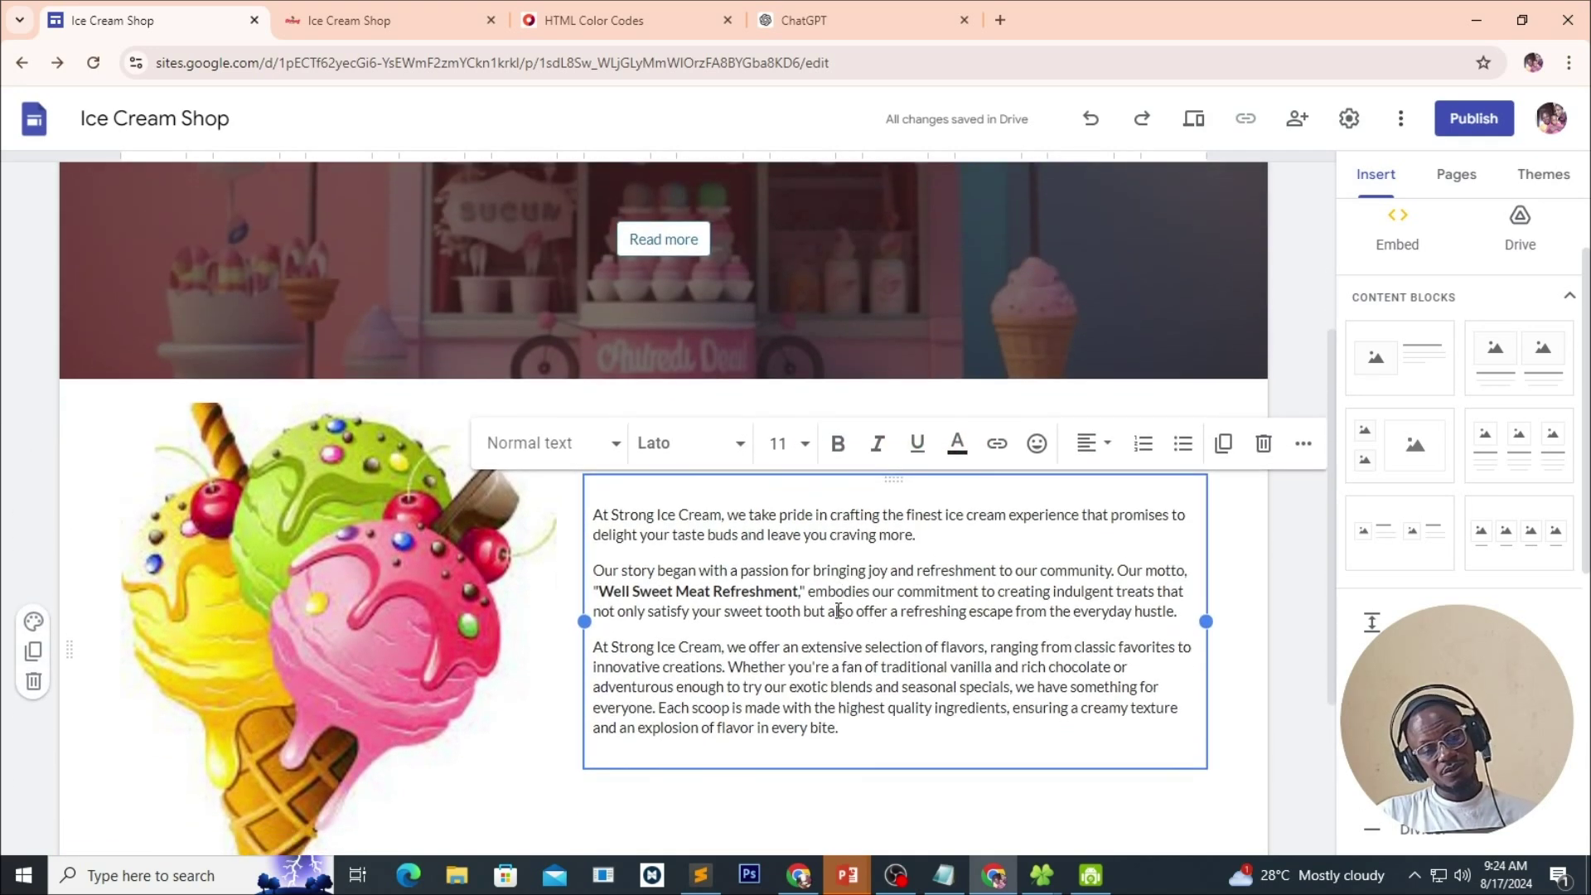
# Apply the crop of the ice cream image at minimum zoom and uncrop it to its full proportions.
pyautogui.click(176, 392)
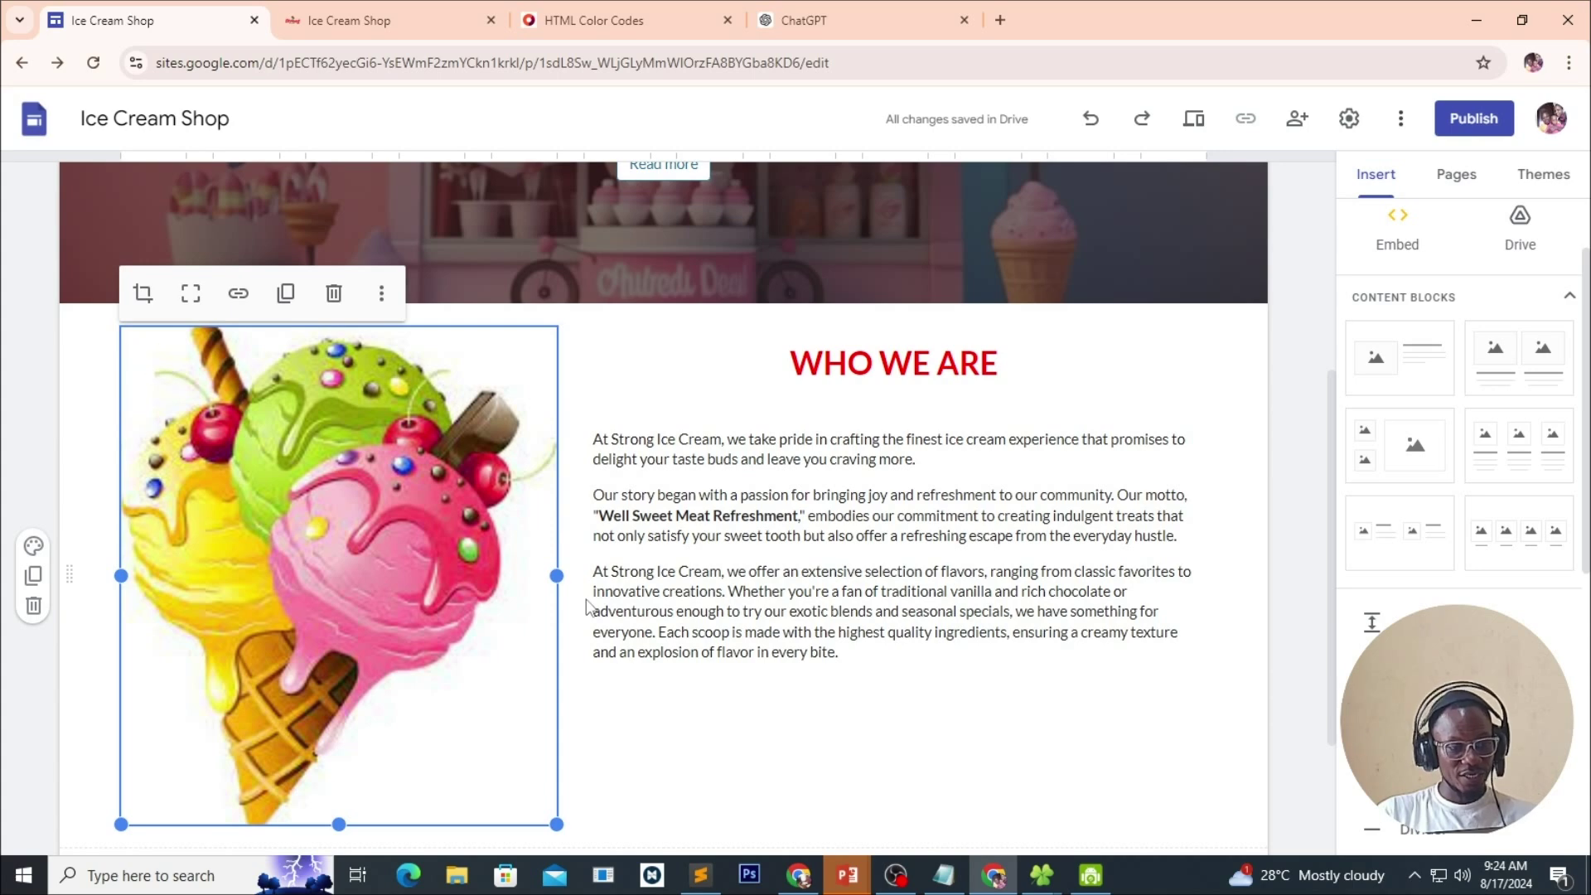
pyautogui.click(143, 295)
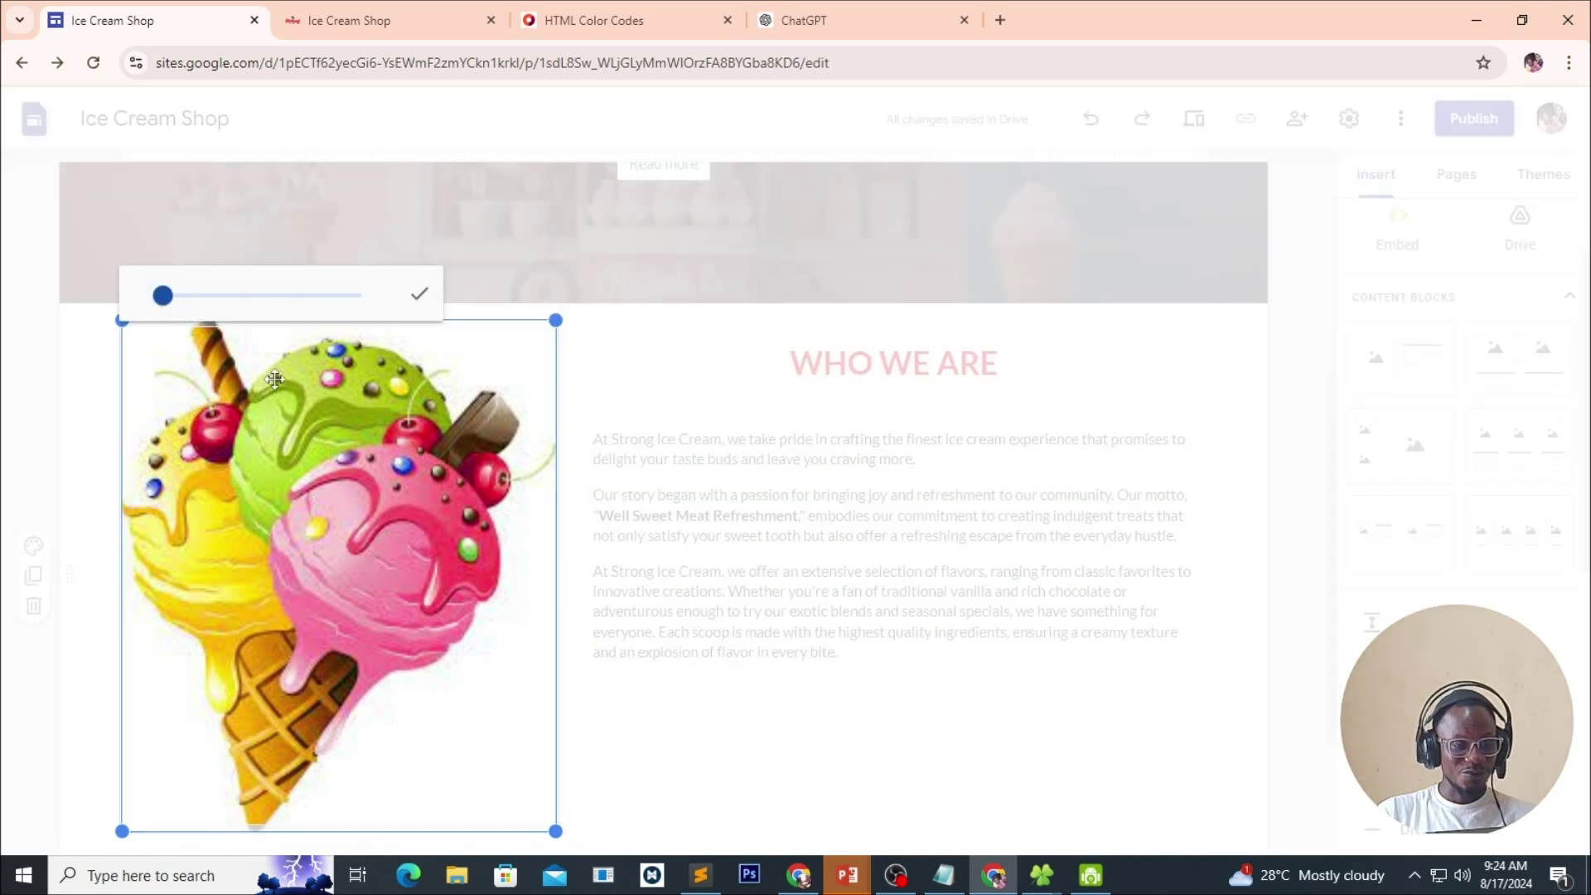
pyautogui.moveTo(166, 298); pyautogui.dragTo(162, 297)
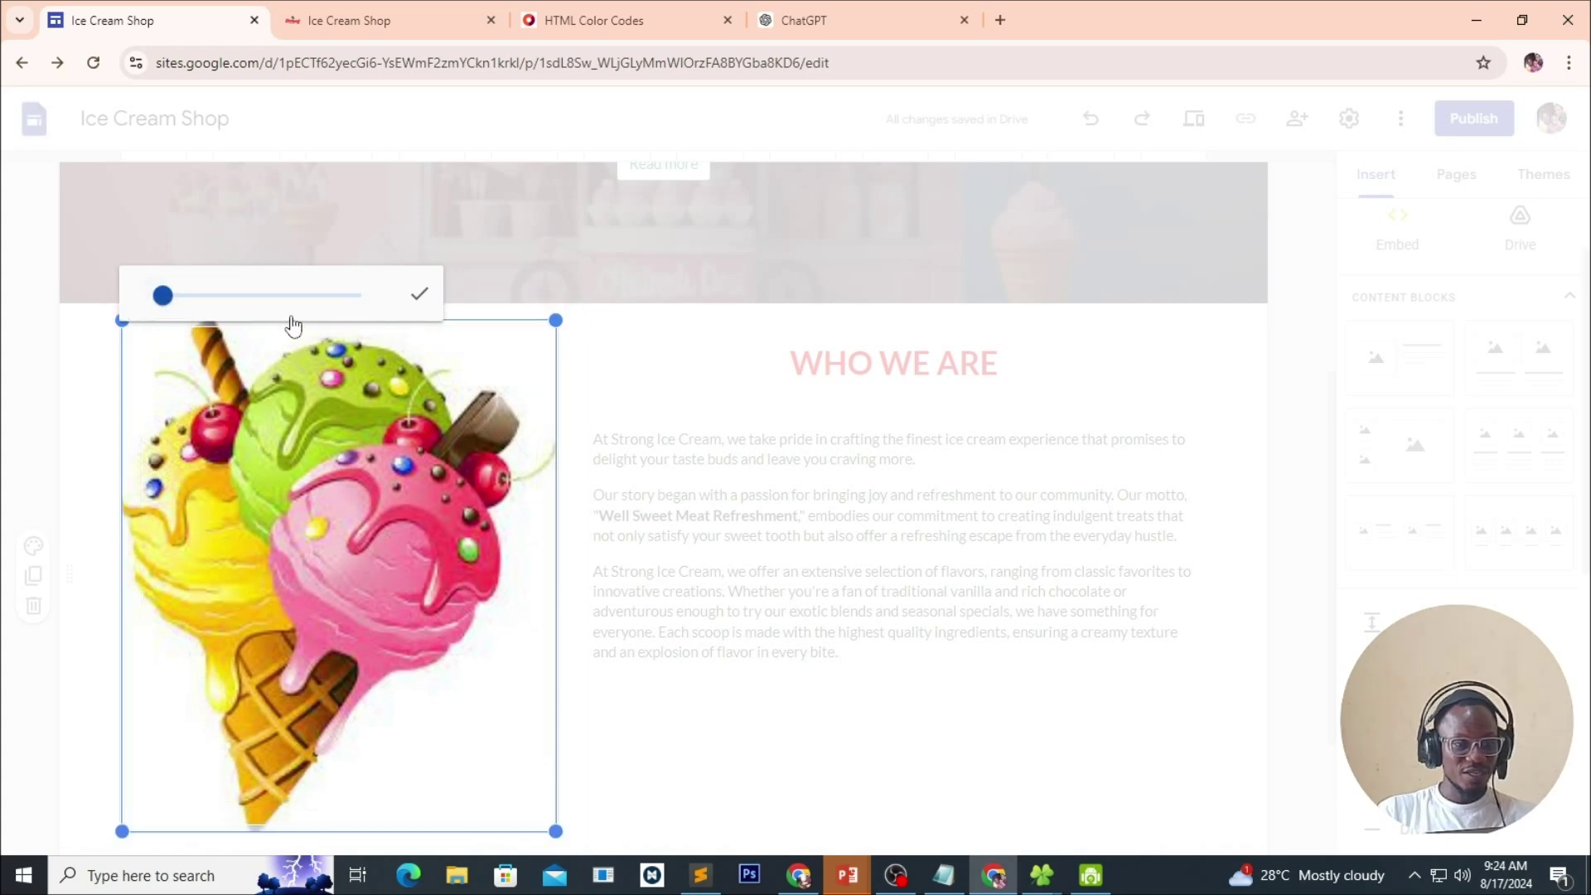
pyautogui.click(418, 294)
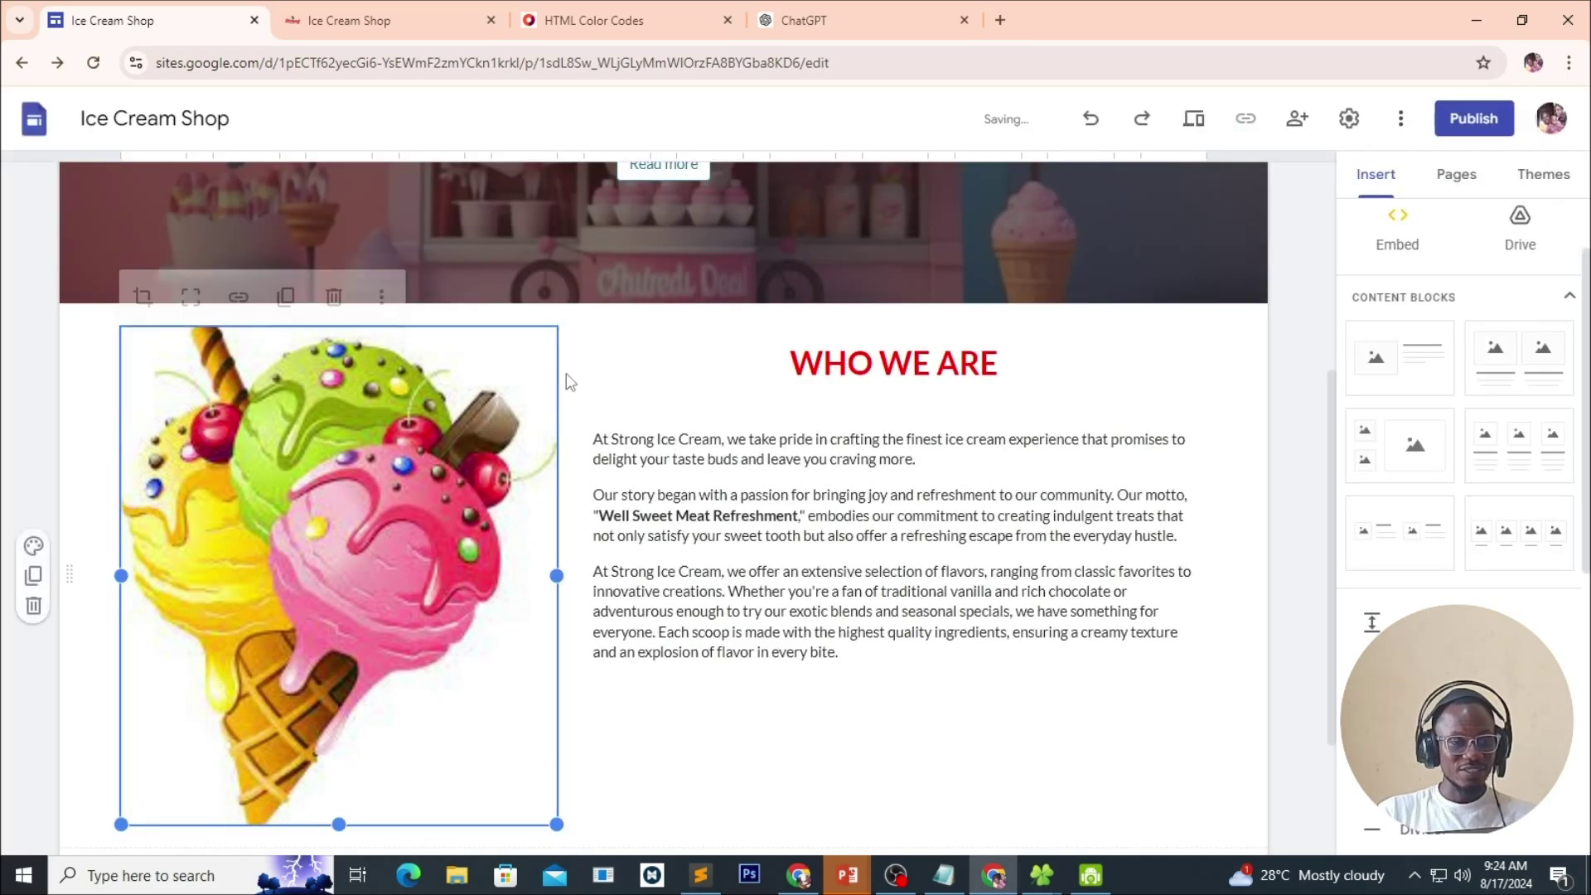
pyautogui.click(190, 294)
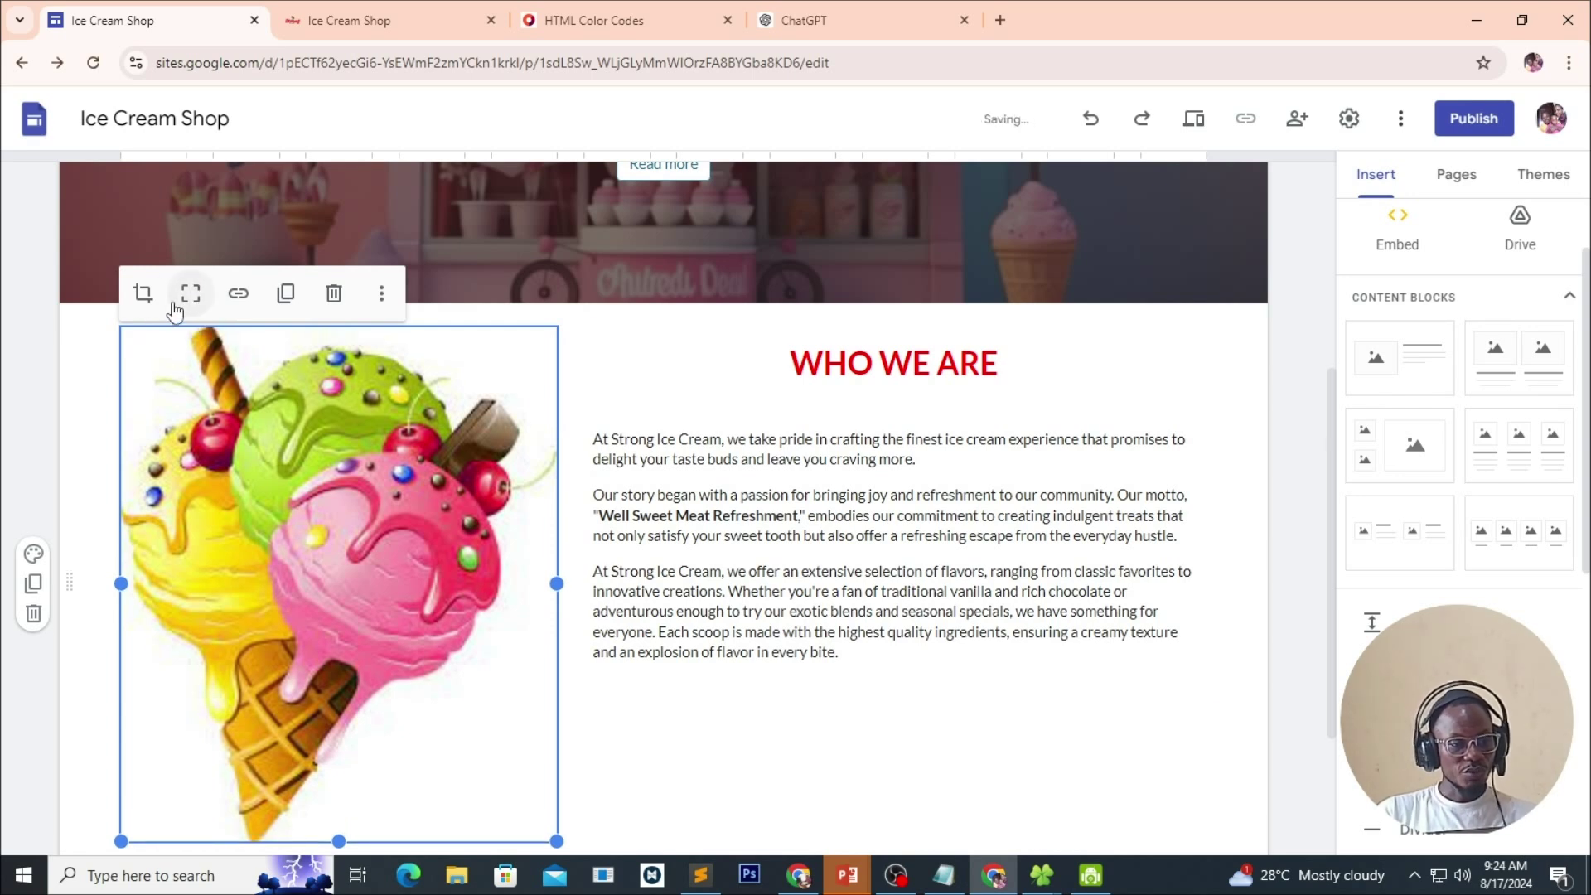
pyautogui.click(590, 572)
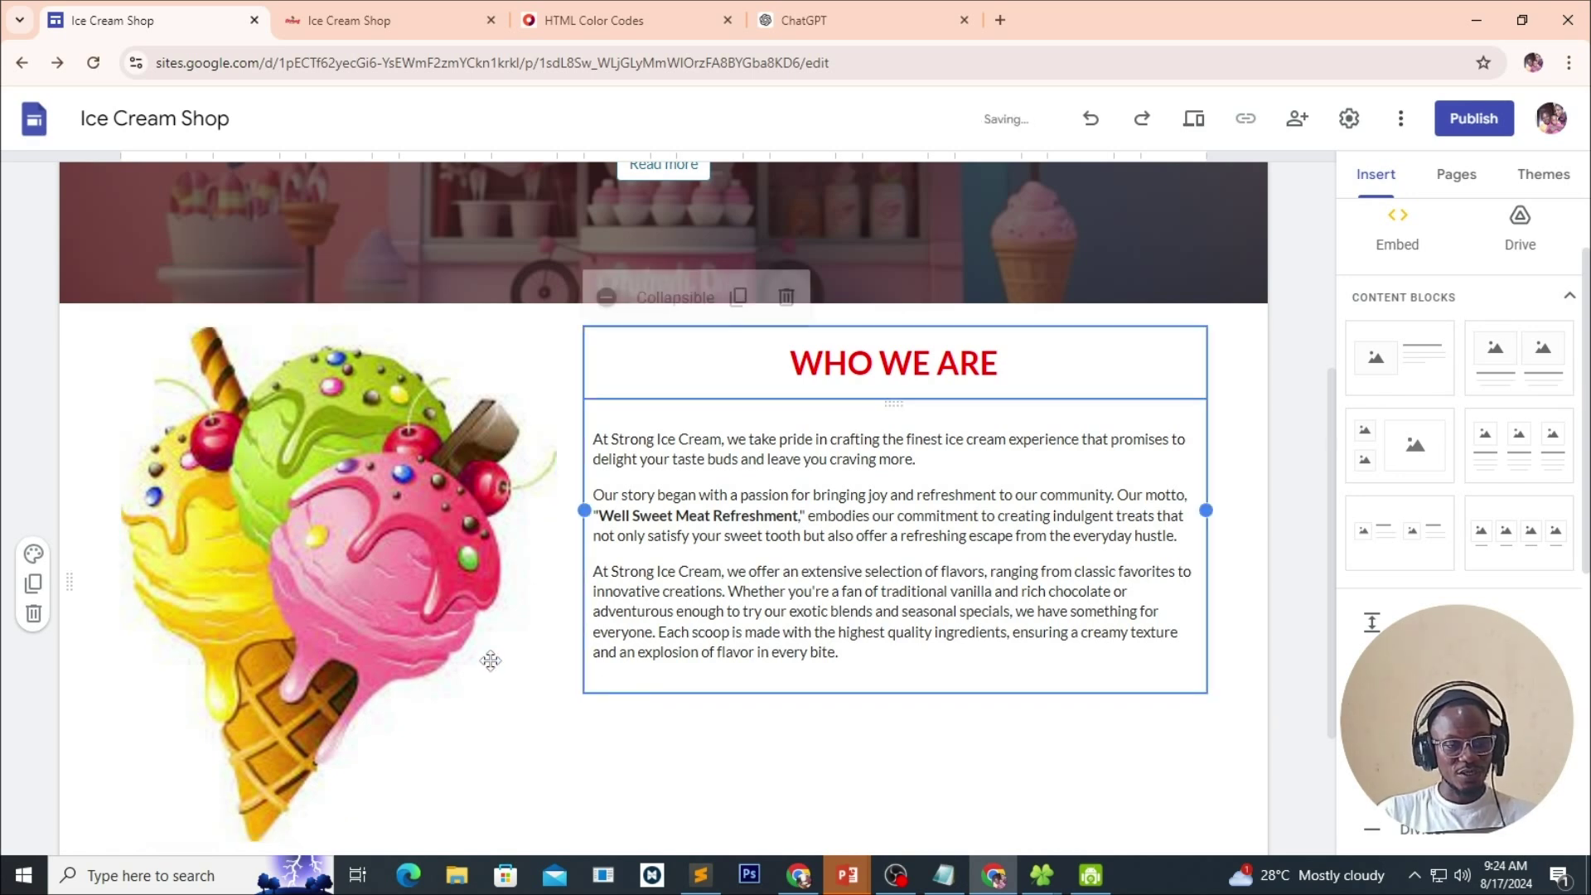
# Append the ChatGPT paragraph beginning "Our vibrant and welcoming shop" as a new paragraph at the end of the WHO WE ARE text.
pyautogui.scroll(-3, 550, 683)
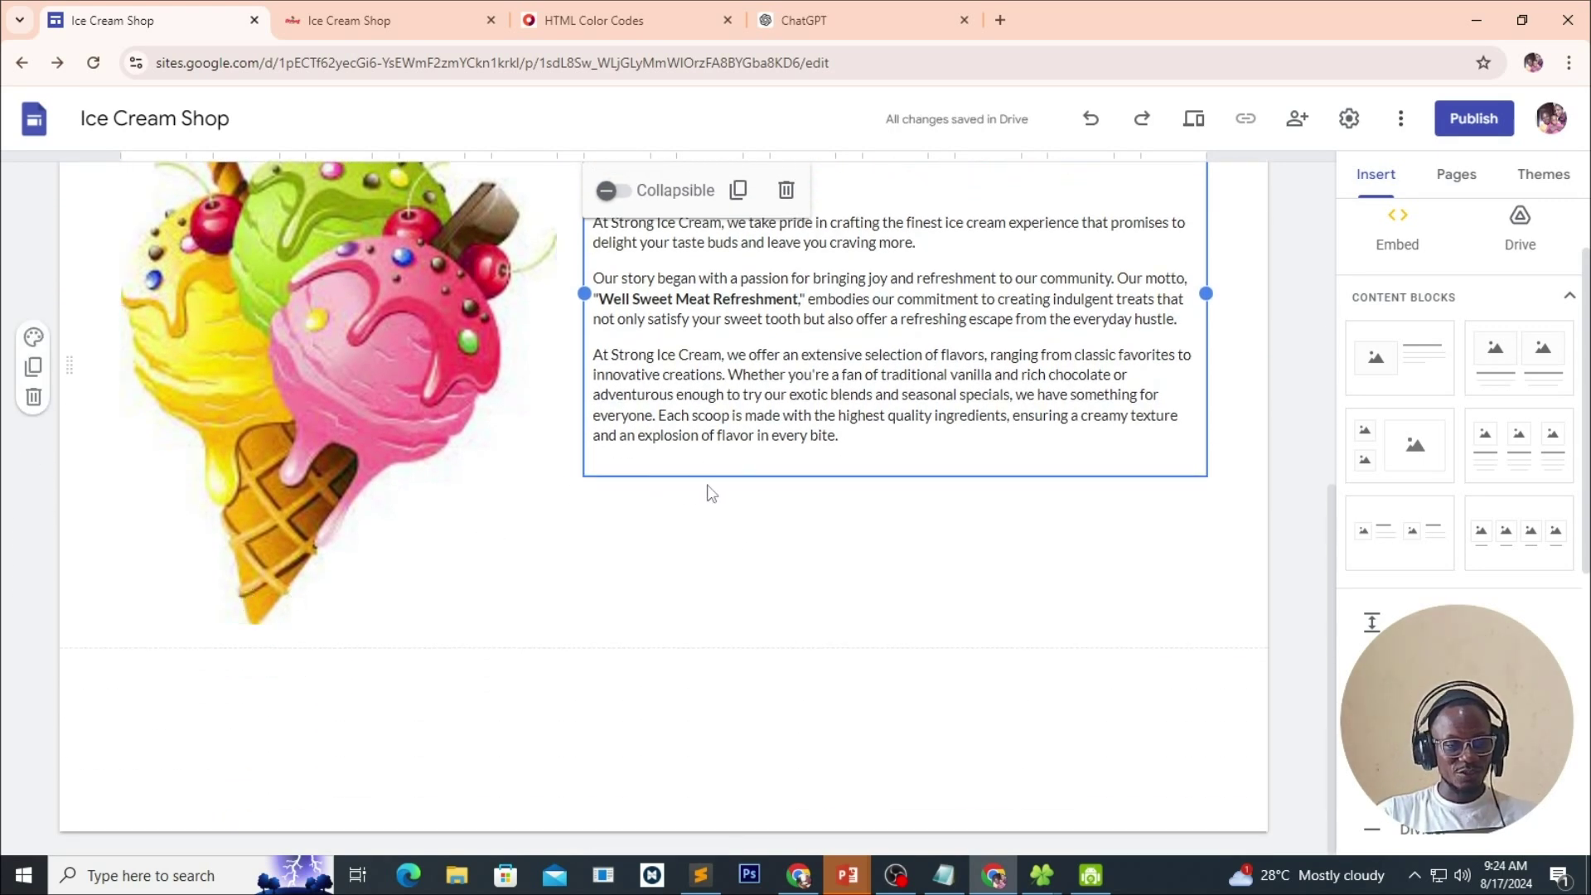
pyautogui.click(832, 451)
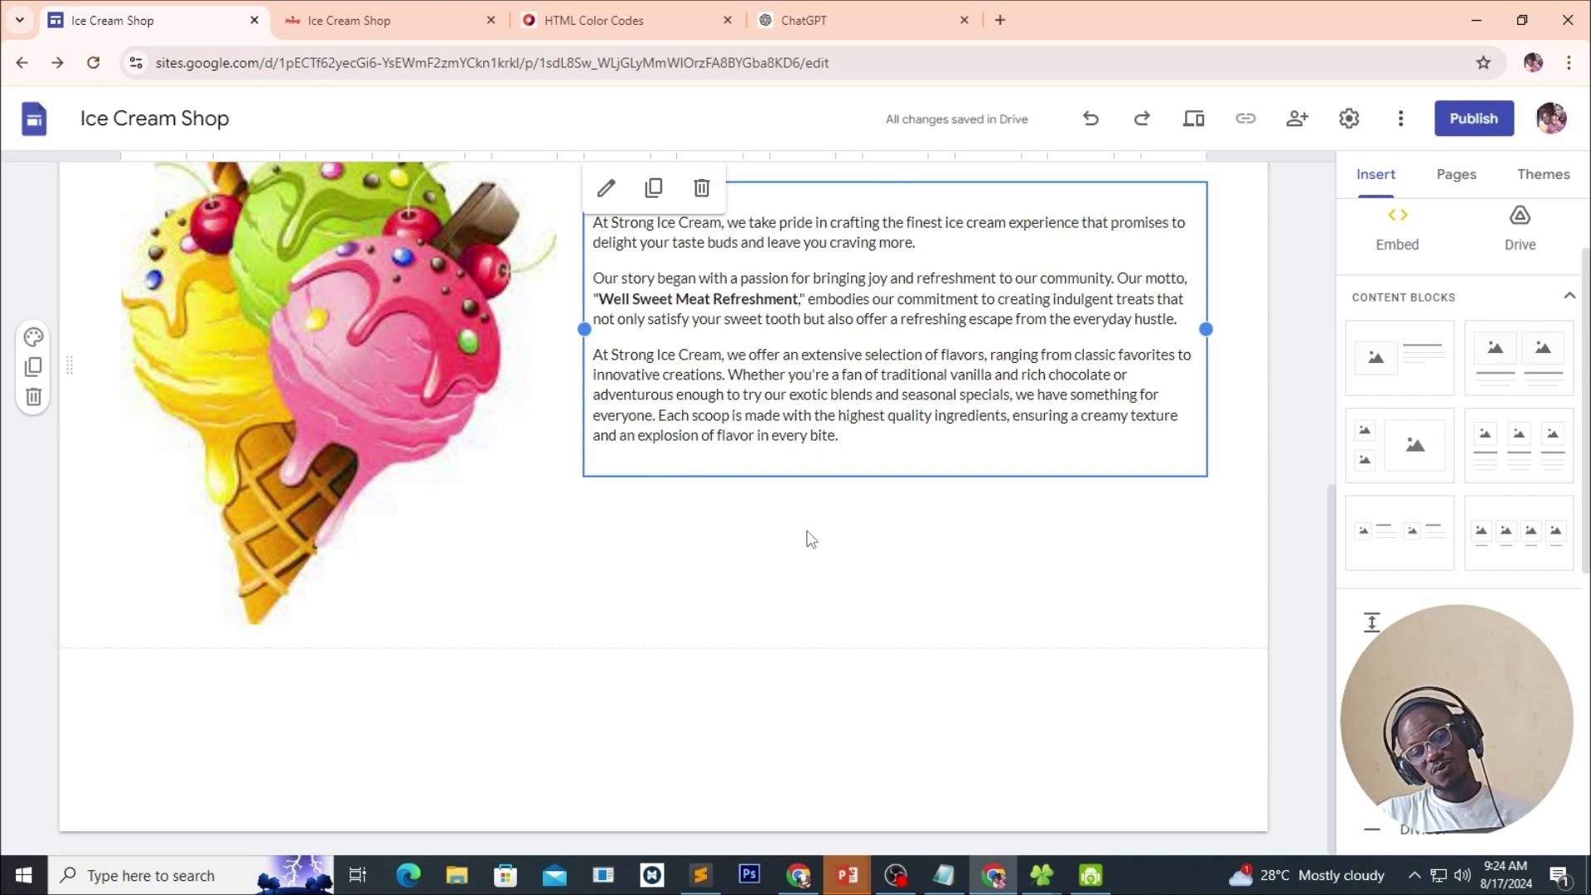
pyautogui.click(841, 439)
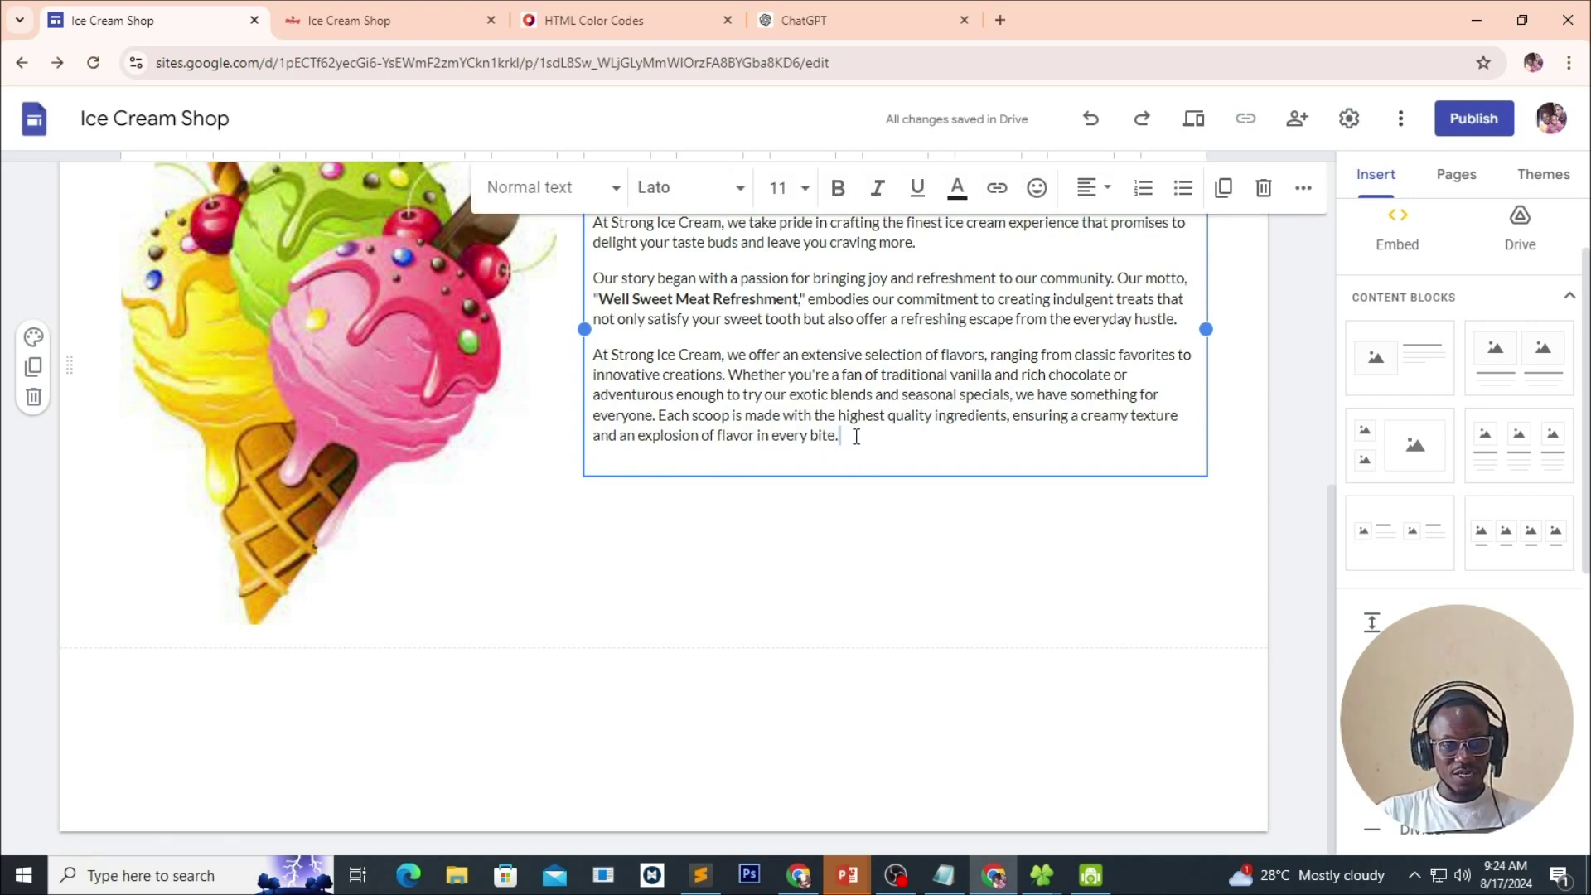
pyautogui.press('Return')
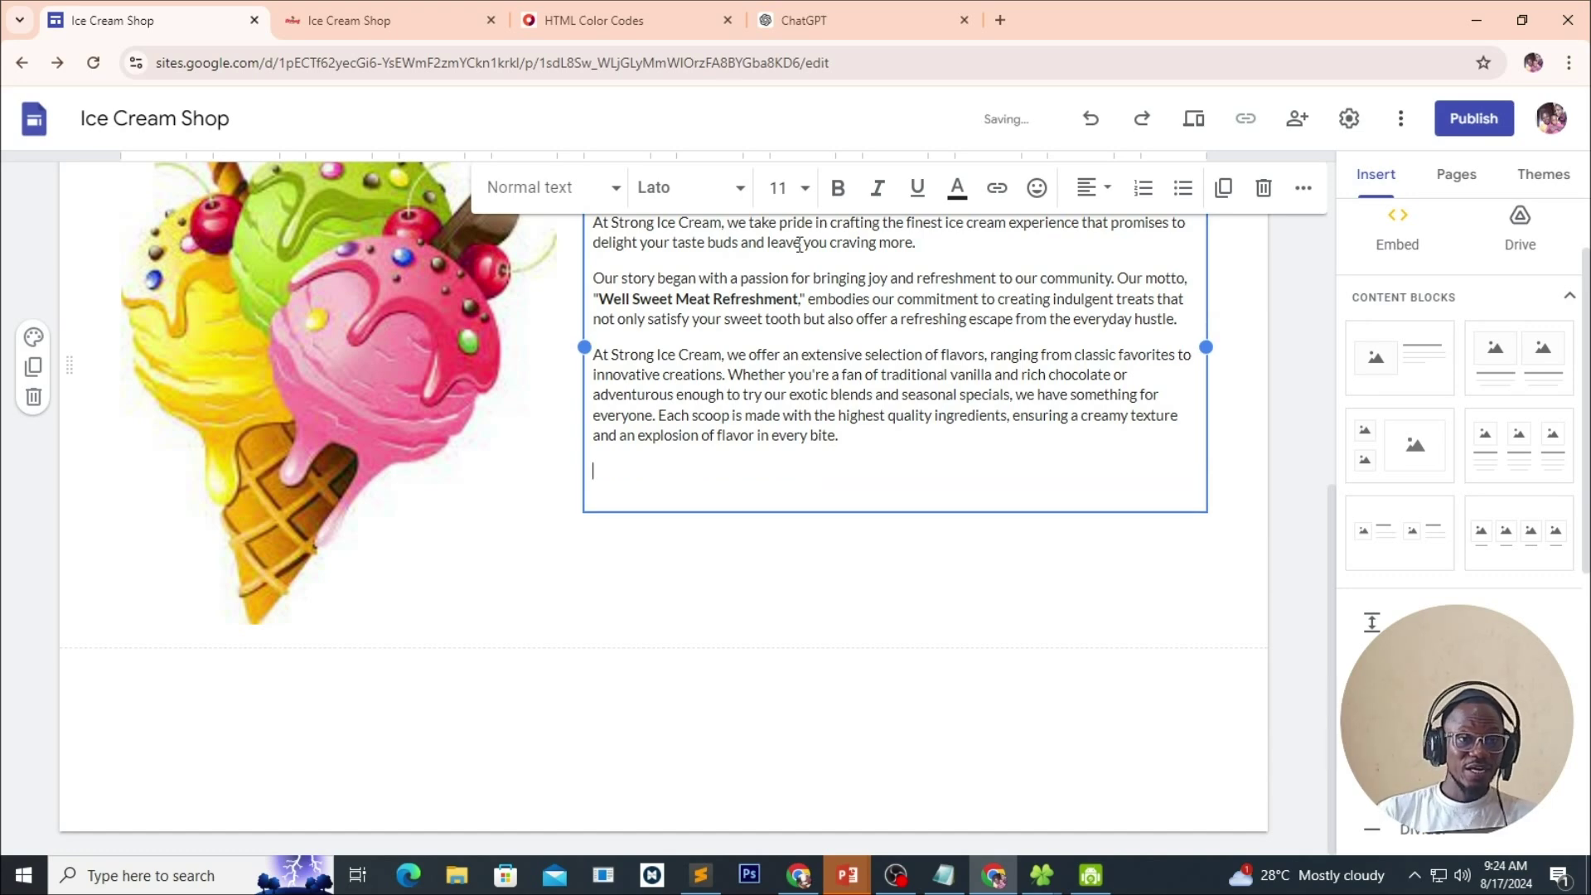
pyautogui.click(824, 17)
pyautogui.moveTo(462, 531); pyautogui.dragTo(1191, 586)
pyautogui.hotkey('ctrl', 'c')
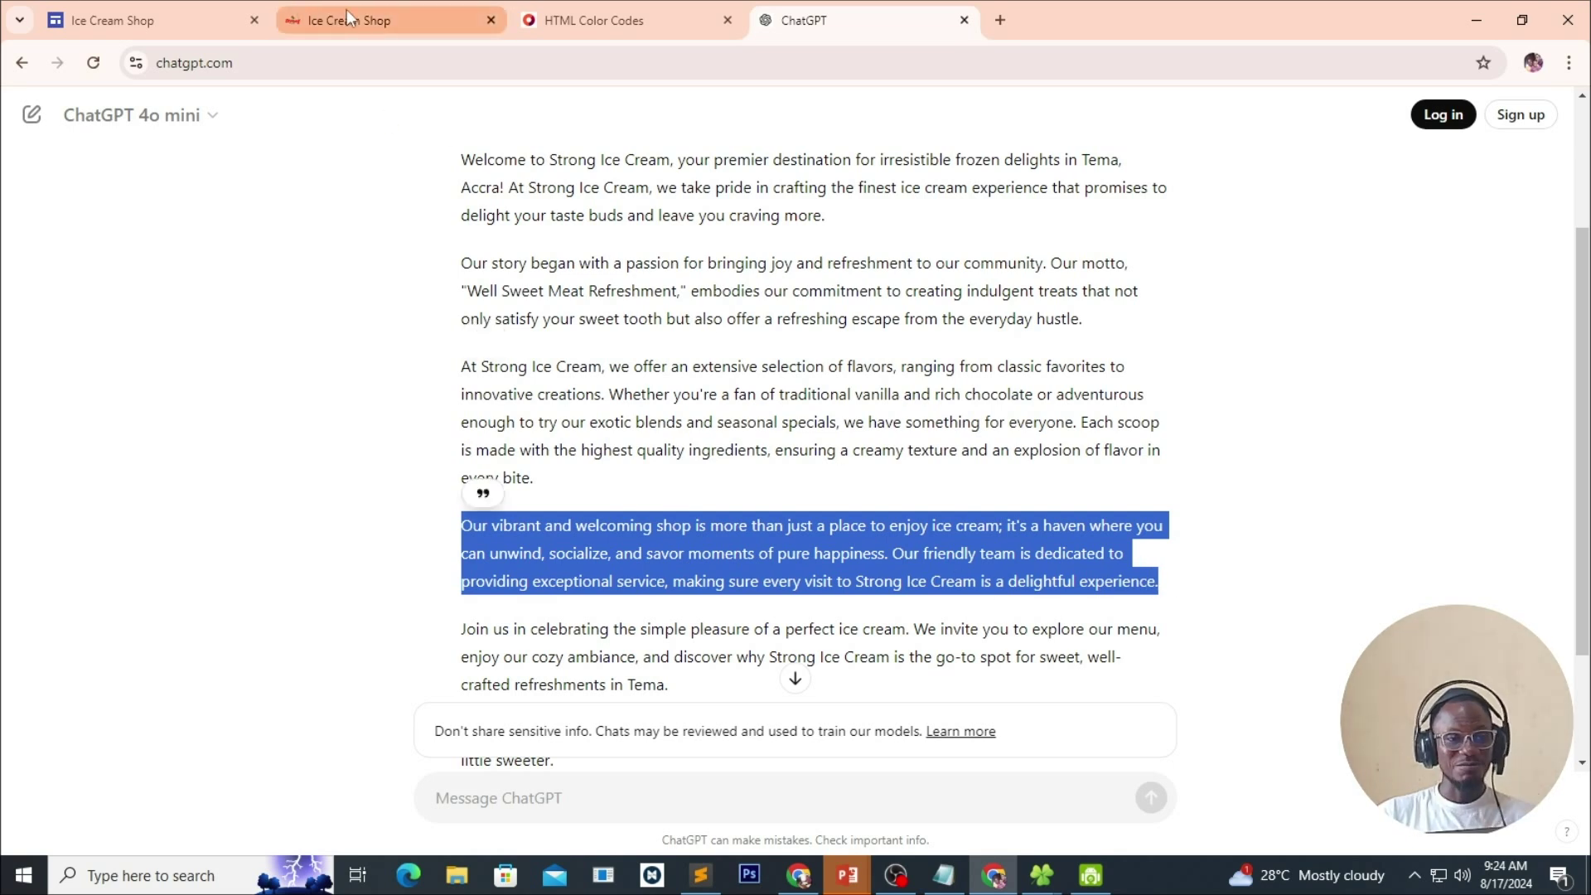
pyautogui.click(116, 24)
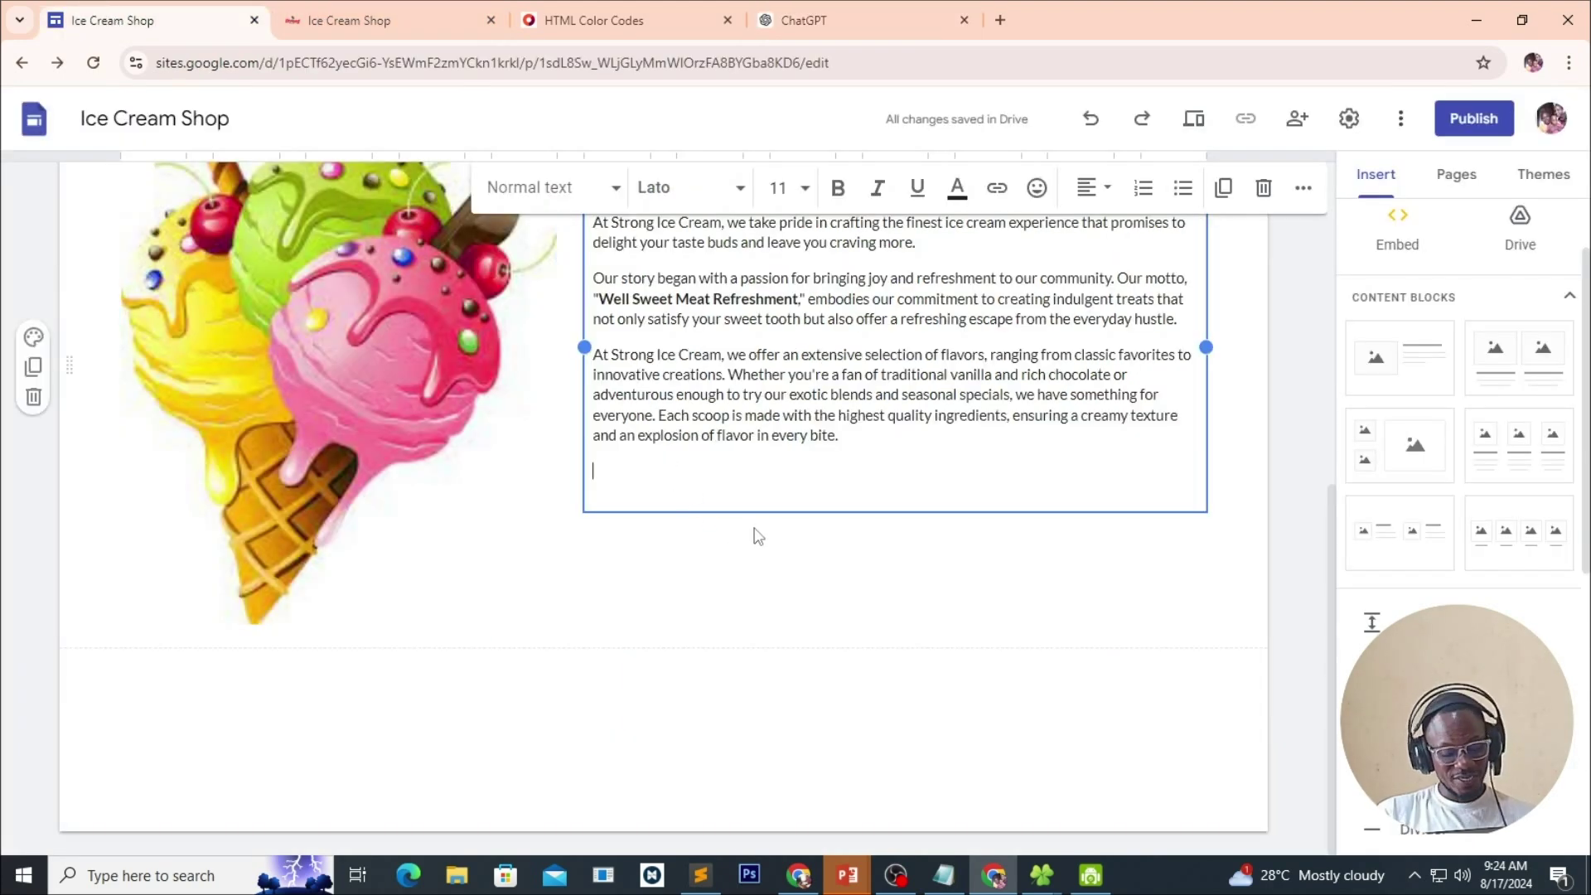
pyautogui.hotkey('ctrl', 'v')
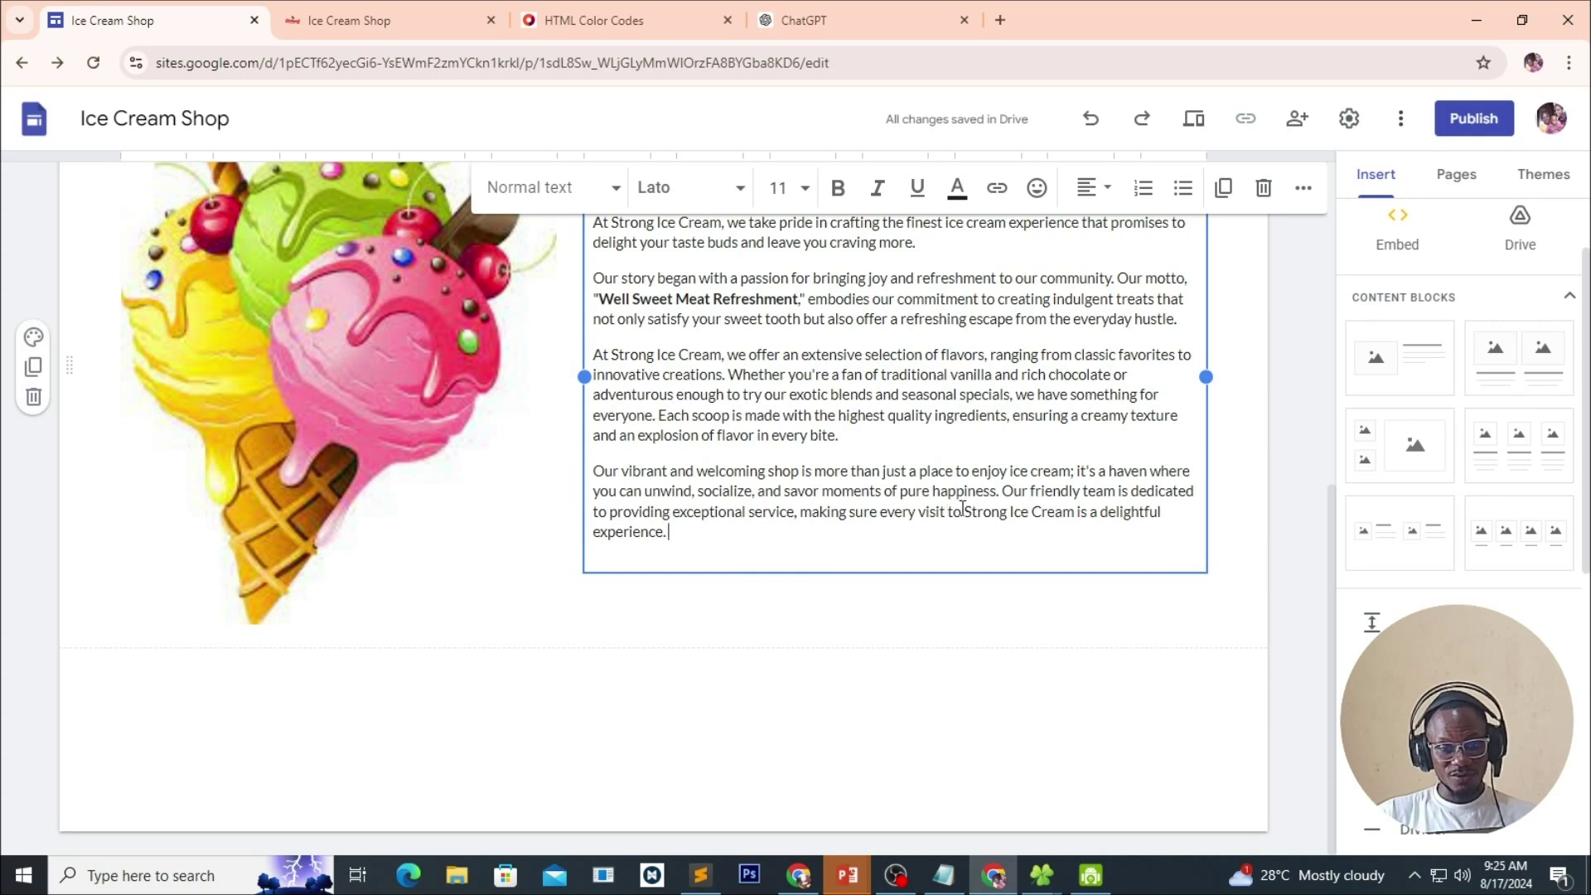
# Make "Strong Ice Cream is a delightful experience." bold in the last WHO WE ARE paragraph.
pyautogui.moveTo(978, 511); pyautogui.dragTo(1172, 523)
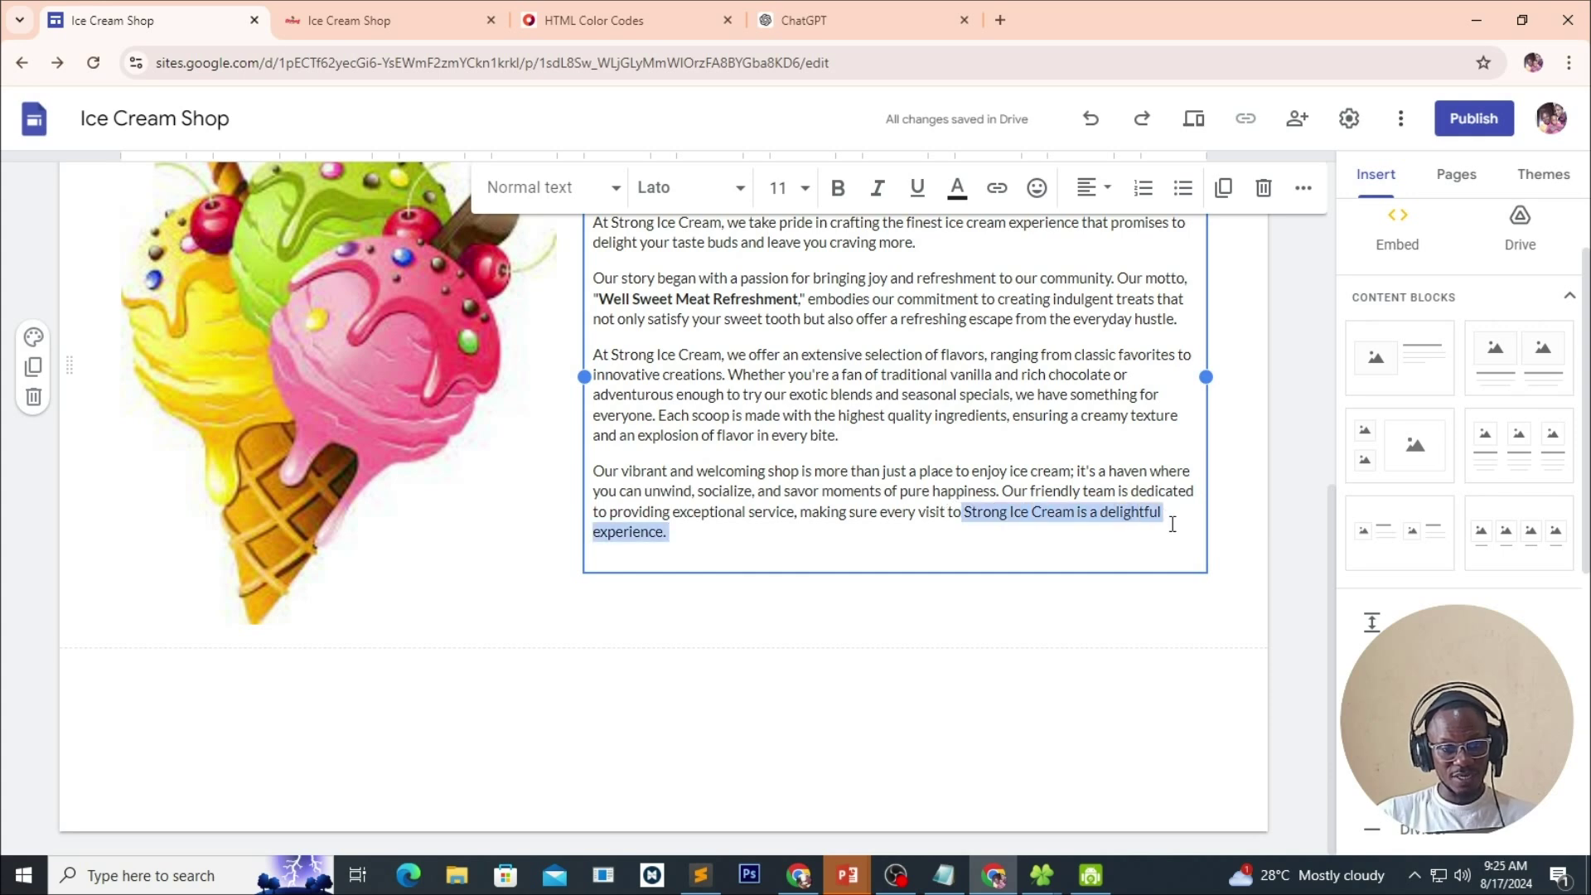
pyautogui.click(838, 187)
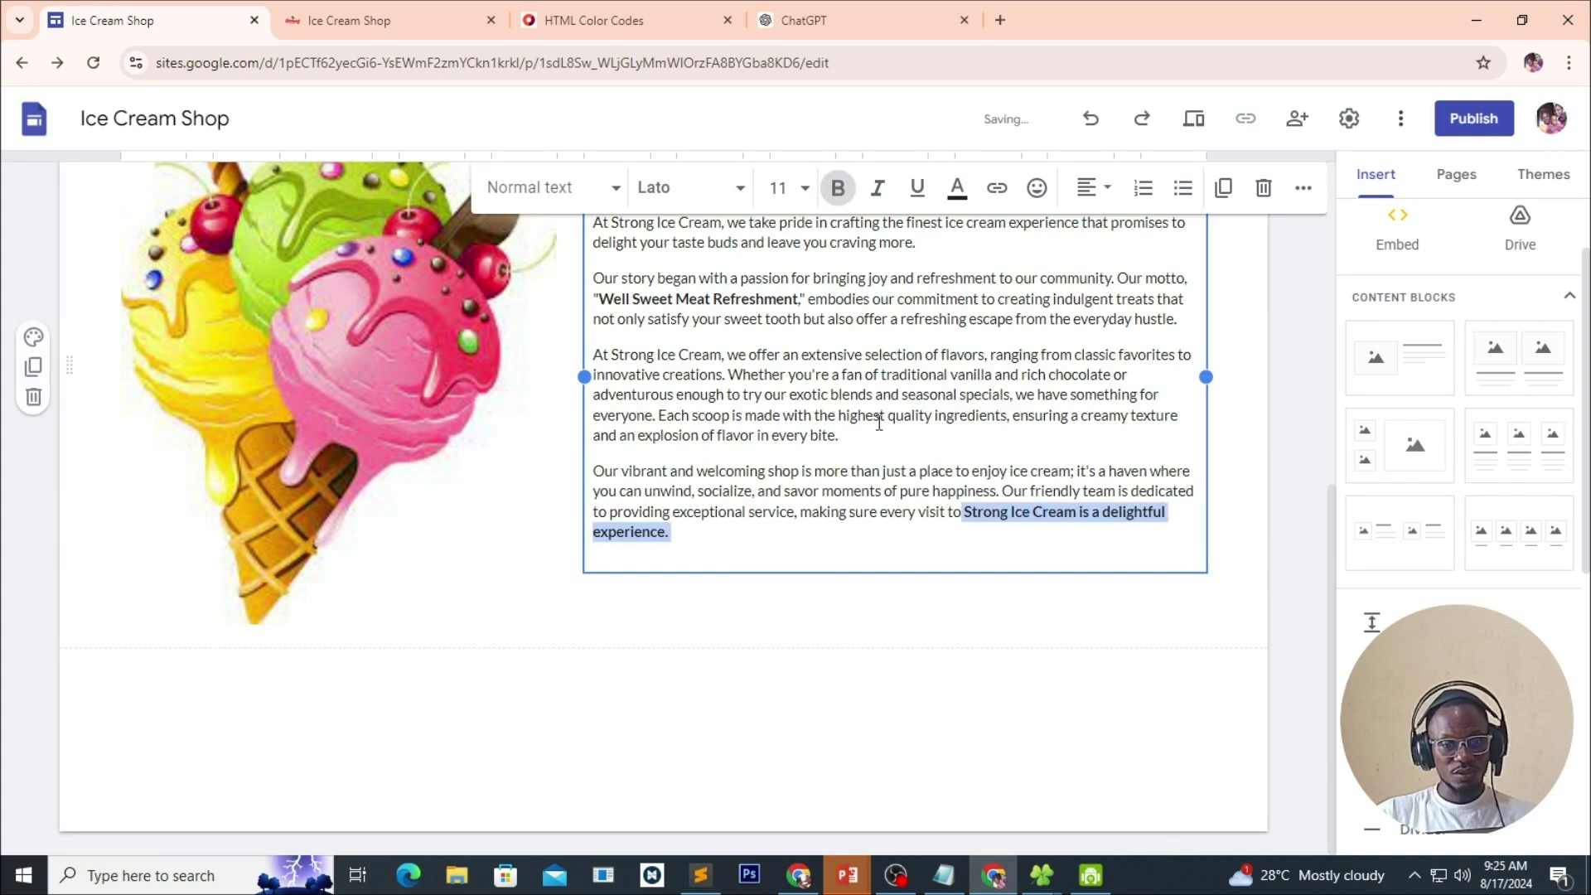
pyautogui.click(868, 582)
pyautogui.scroll(5, 905, 605)
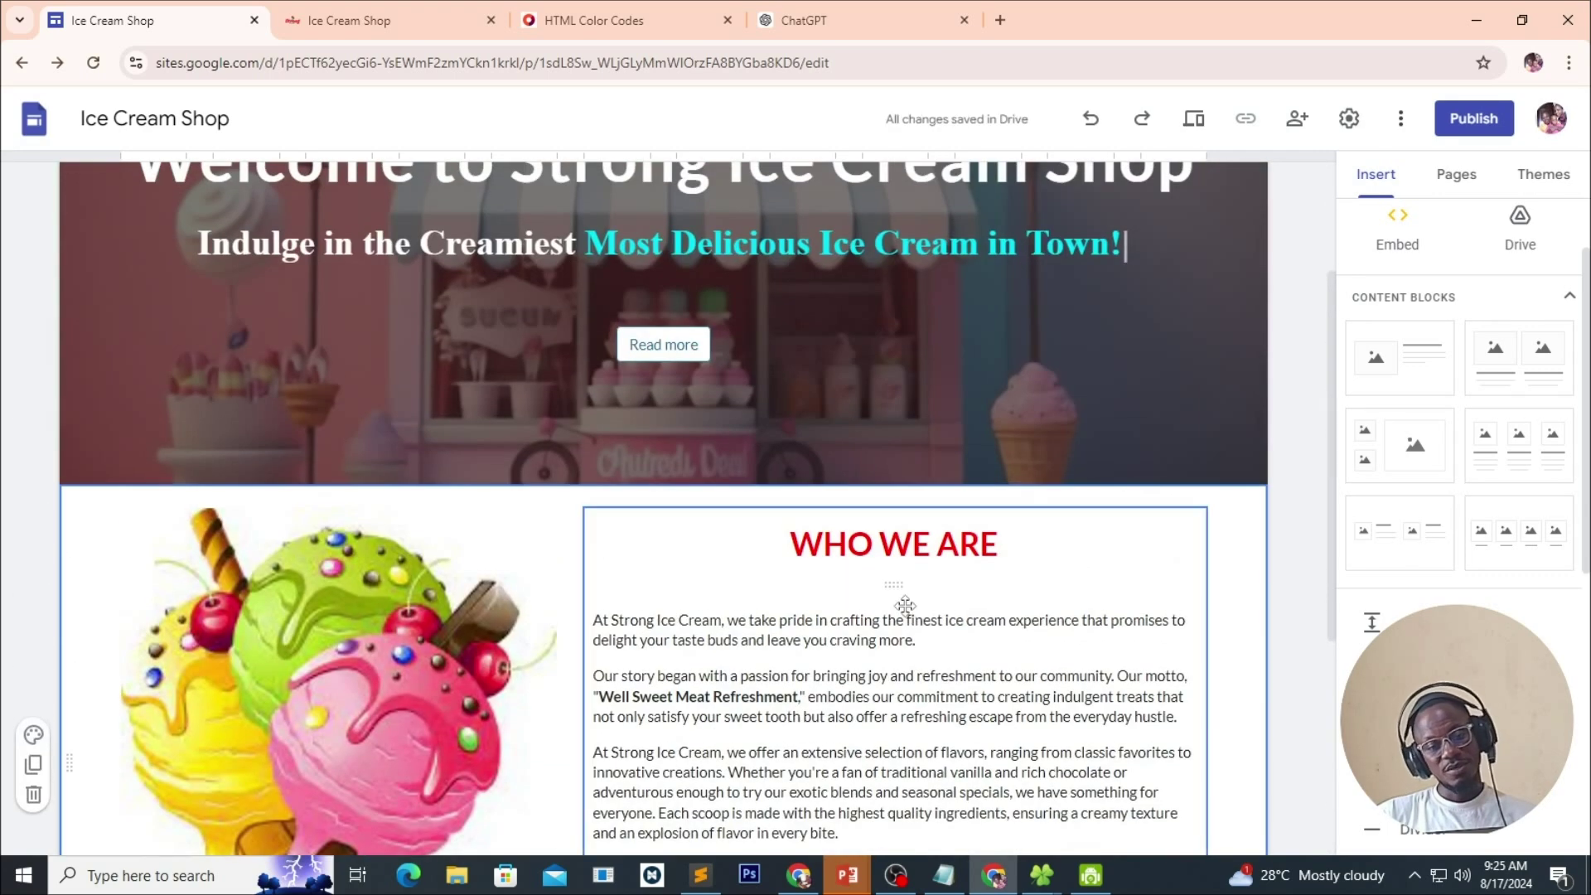
pyautogui.scroll(-2, 905, 605)
pyautogui.scroll(-1, 905, 605)
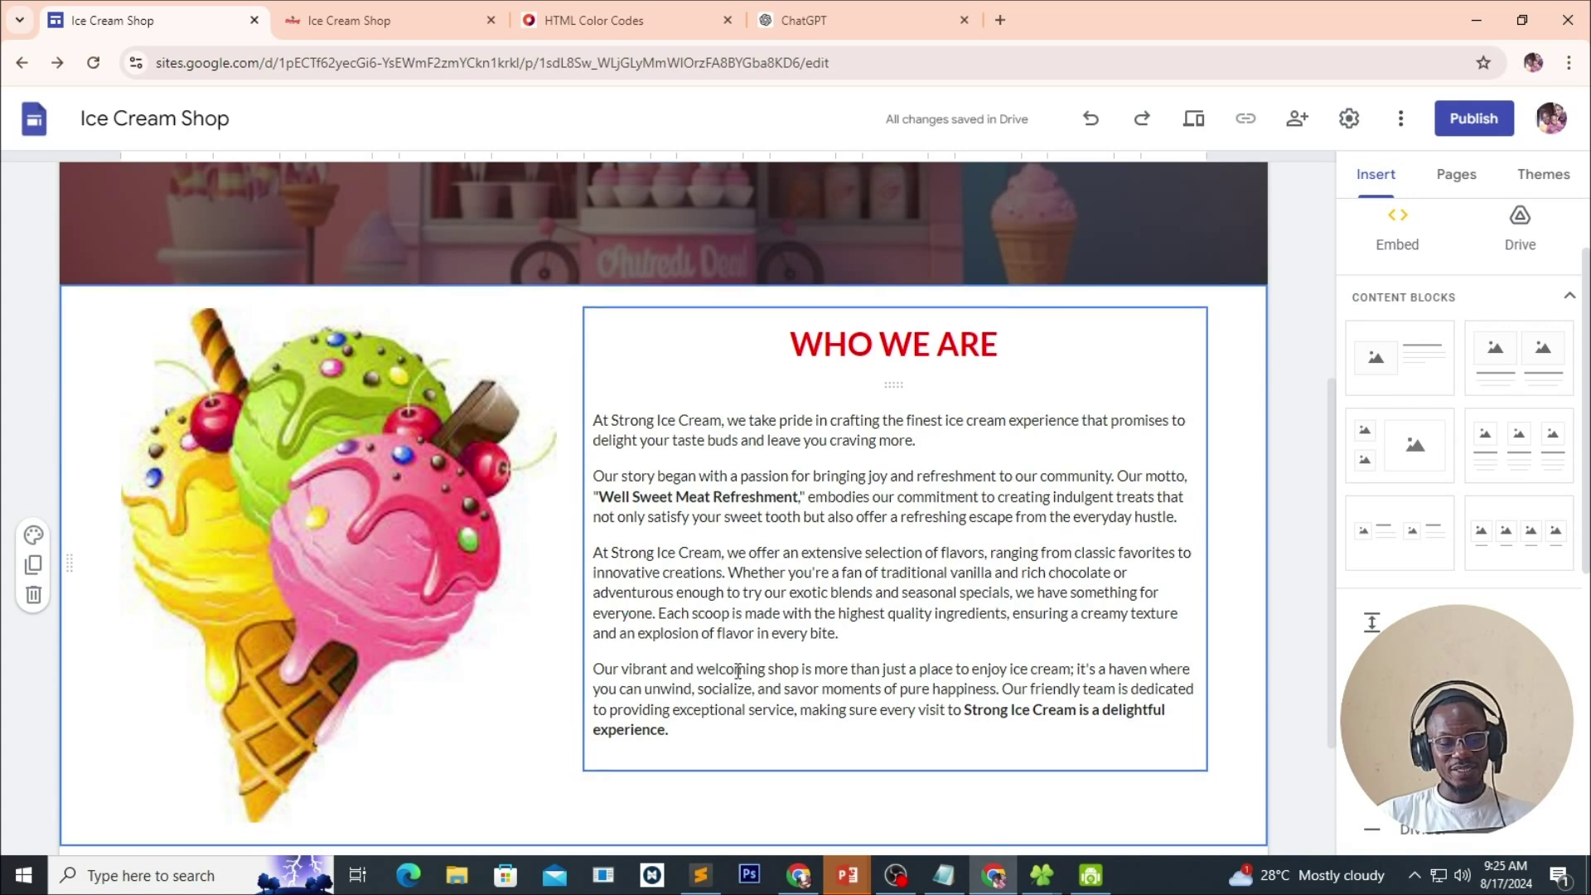
pyautogui.scroll(-3, 905, 668)
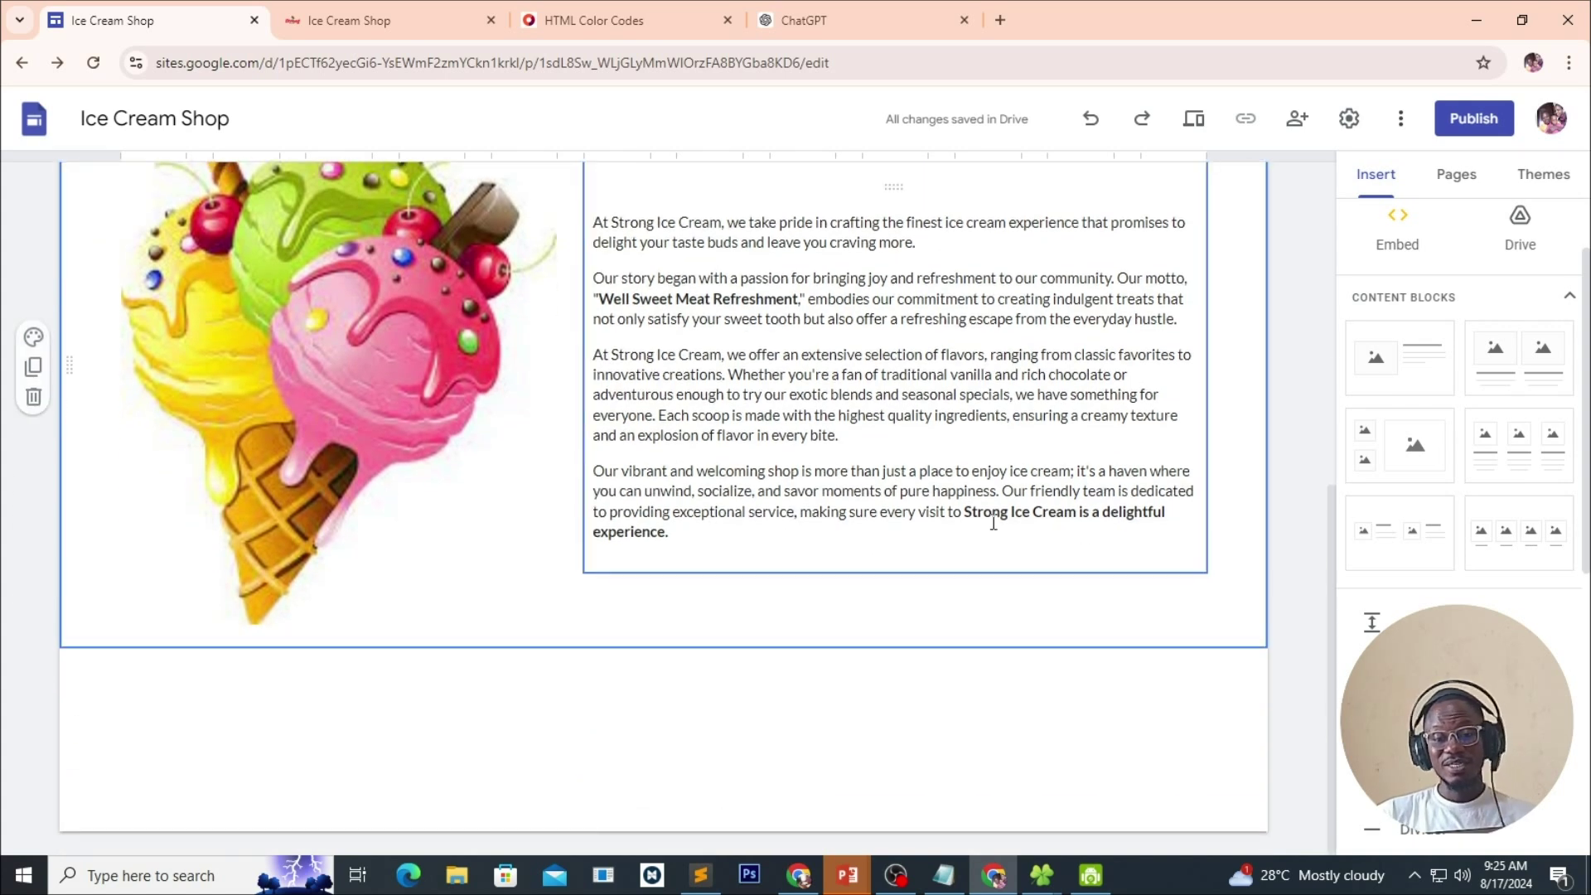
pyautogui.scroll(5, 900, 508)
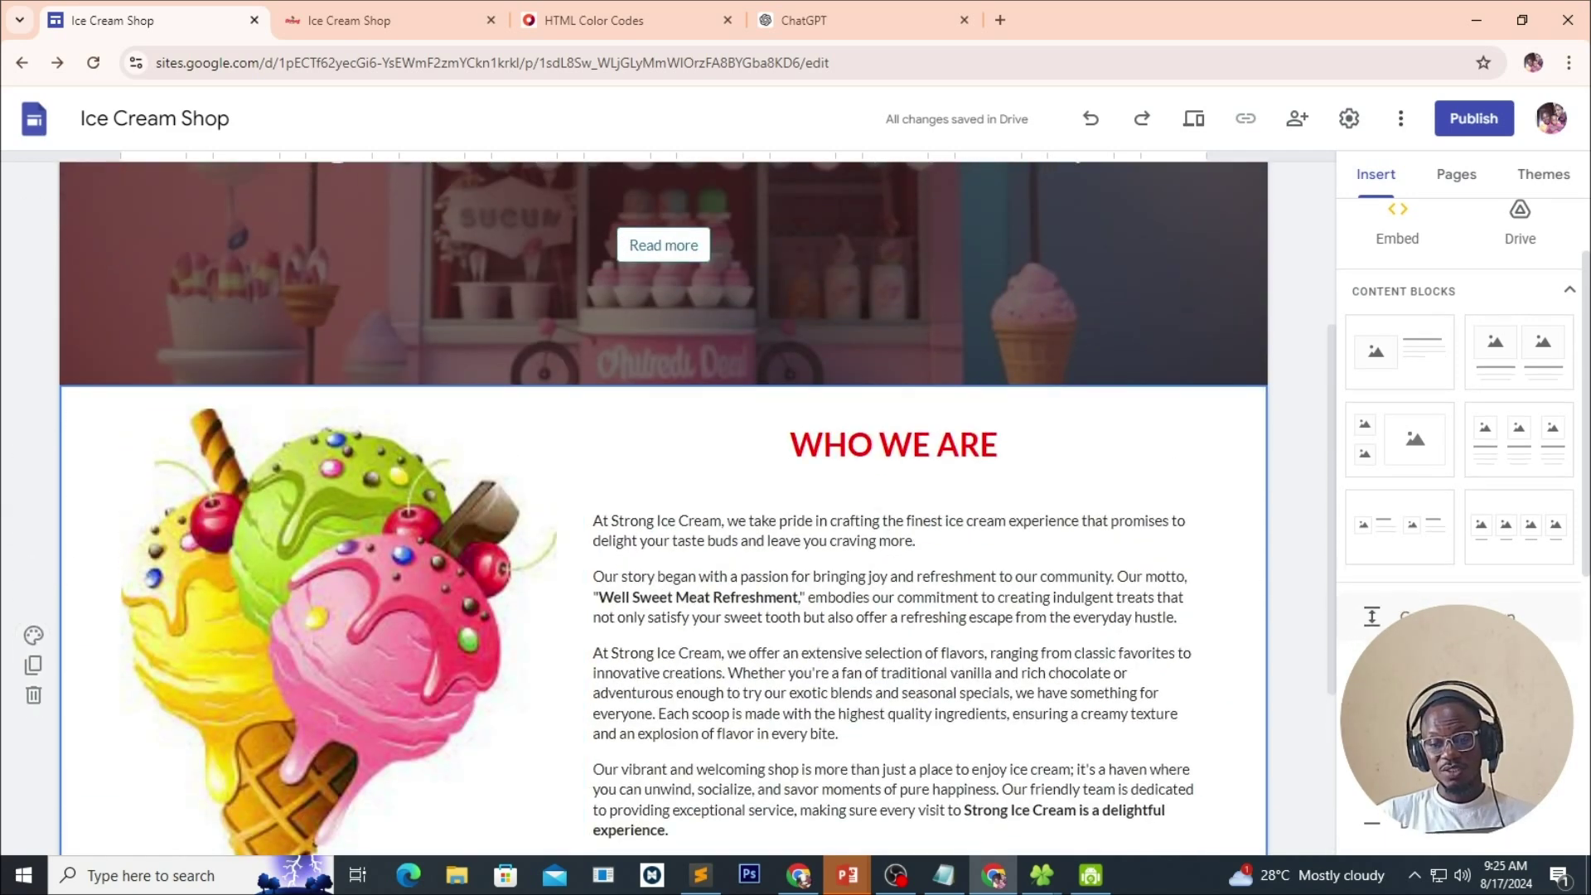
# Insert a button named "Read more.." that links to the site's About page.
pyautogui.scroll(-3, 1409, 539)
pyautogui.click(1403, 584)
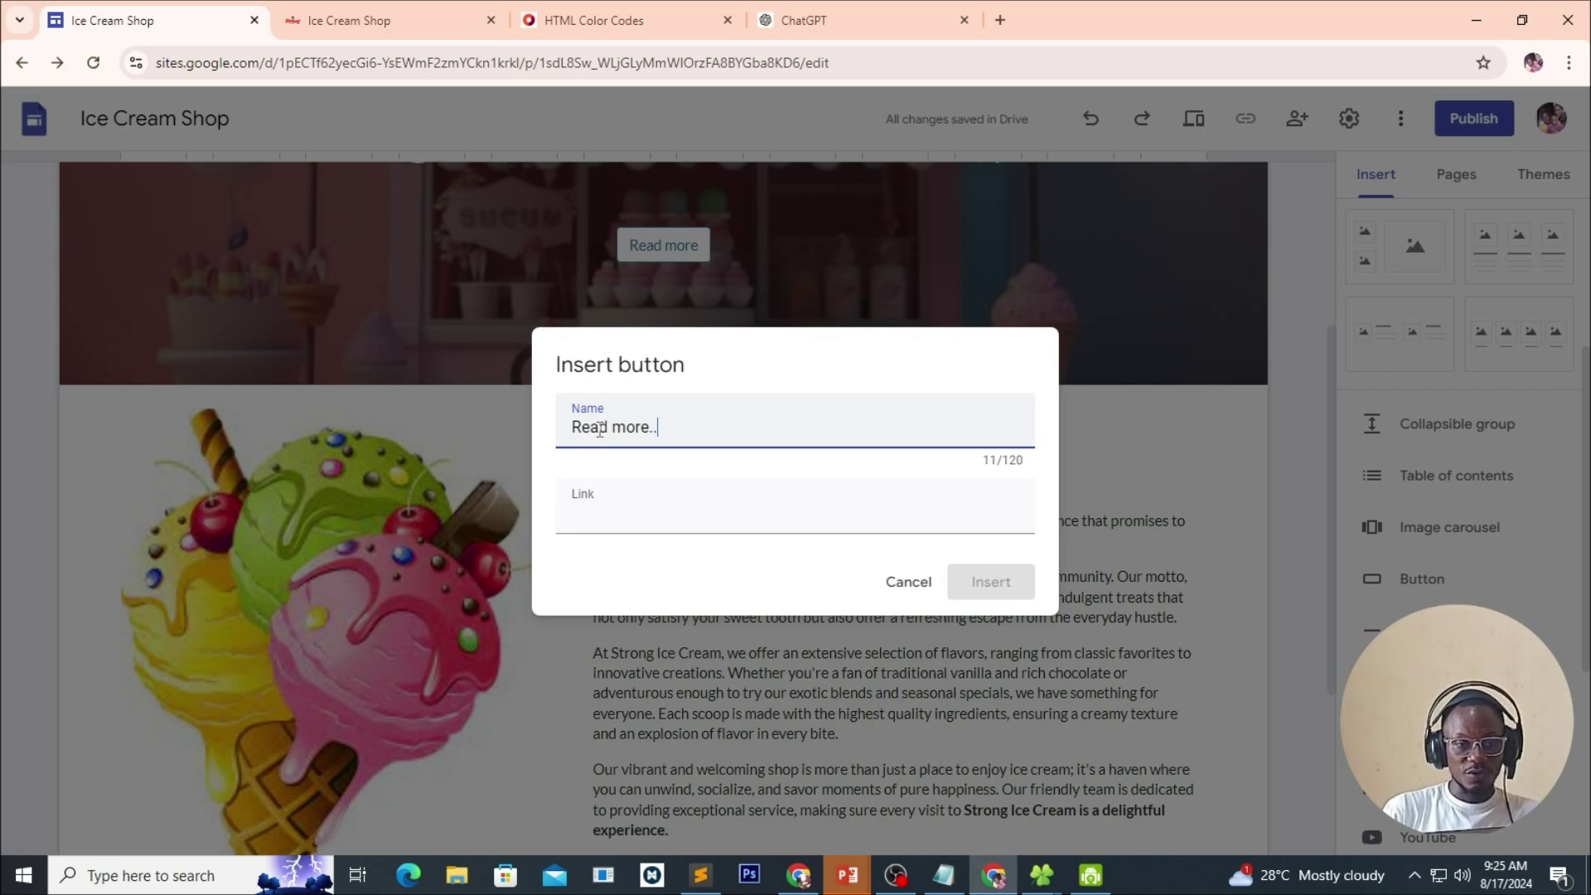
pyautogui.click(707, 508)
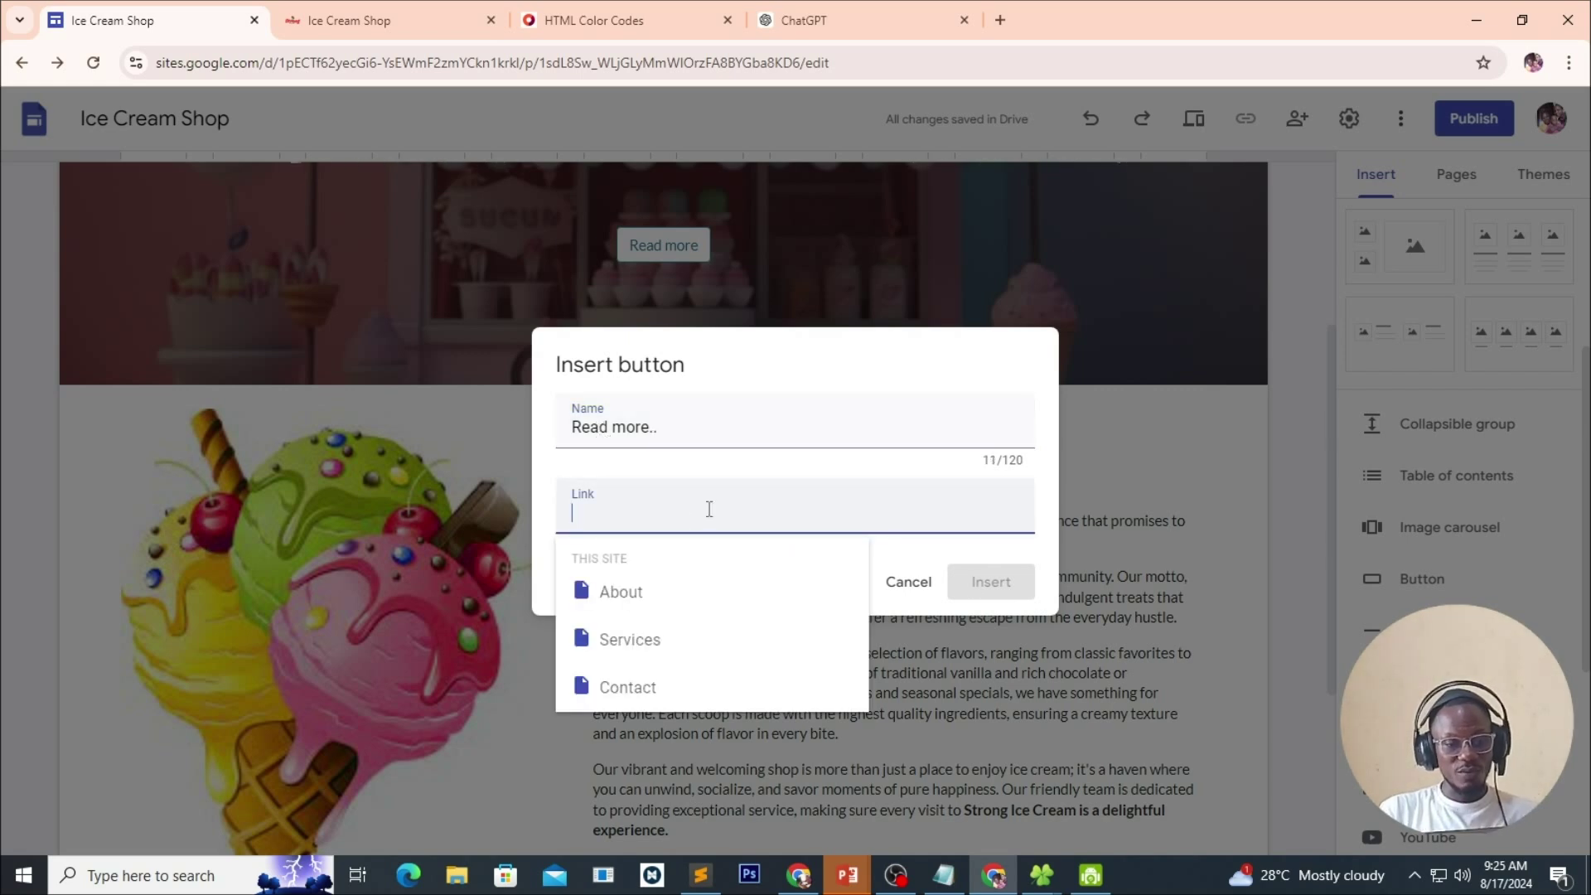
pyautogui.click(615, 594)
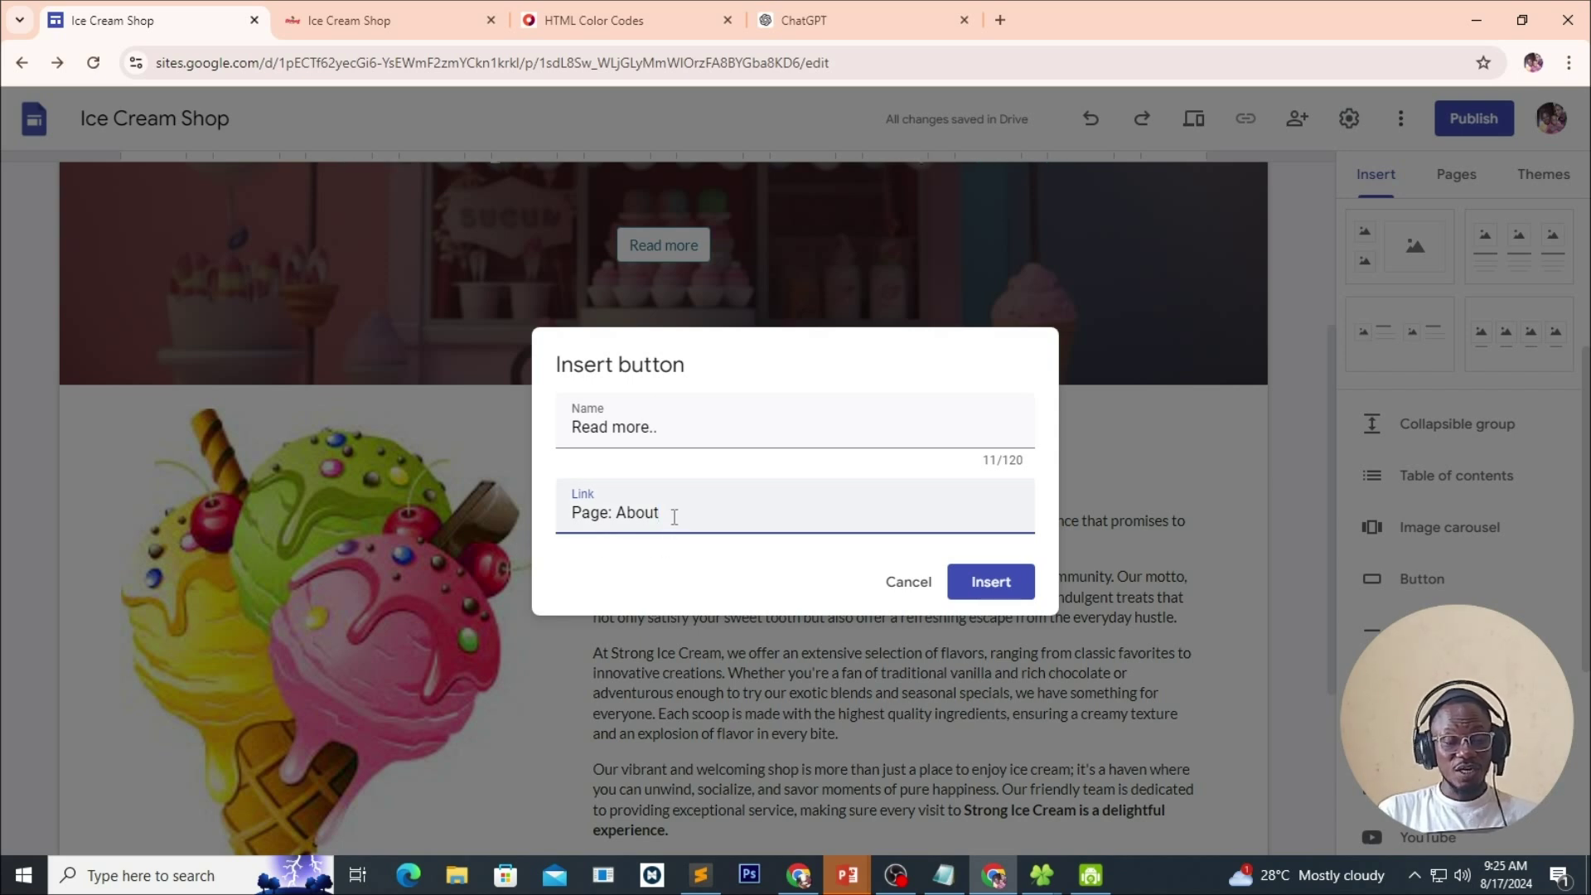
pyautogui.click(966, 588)
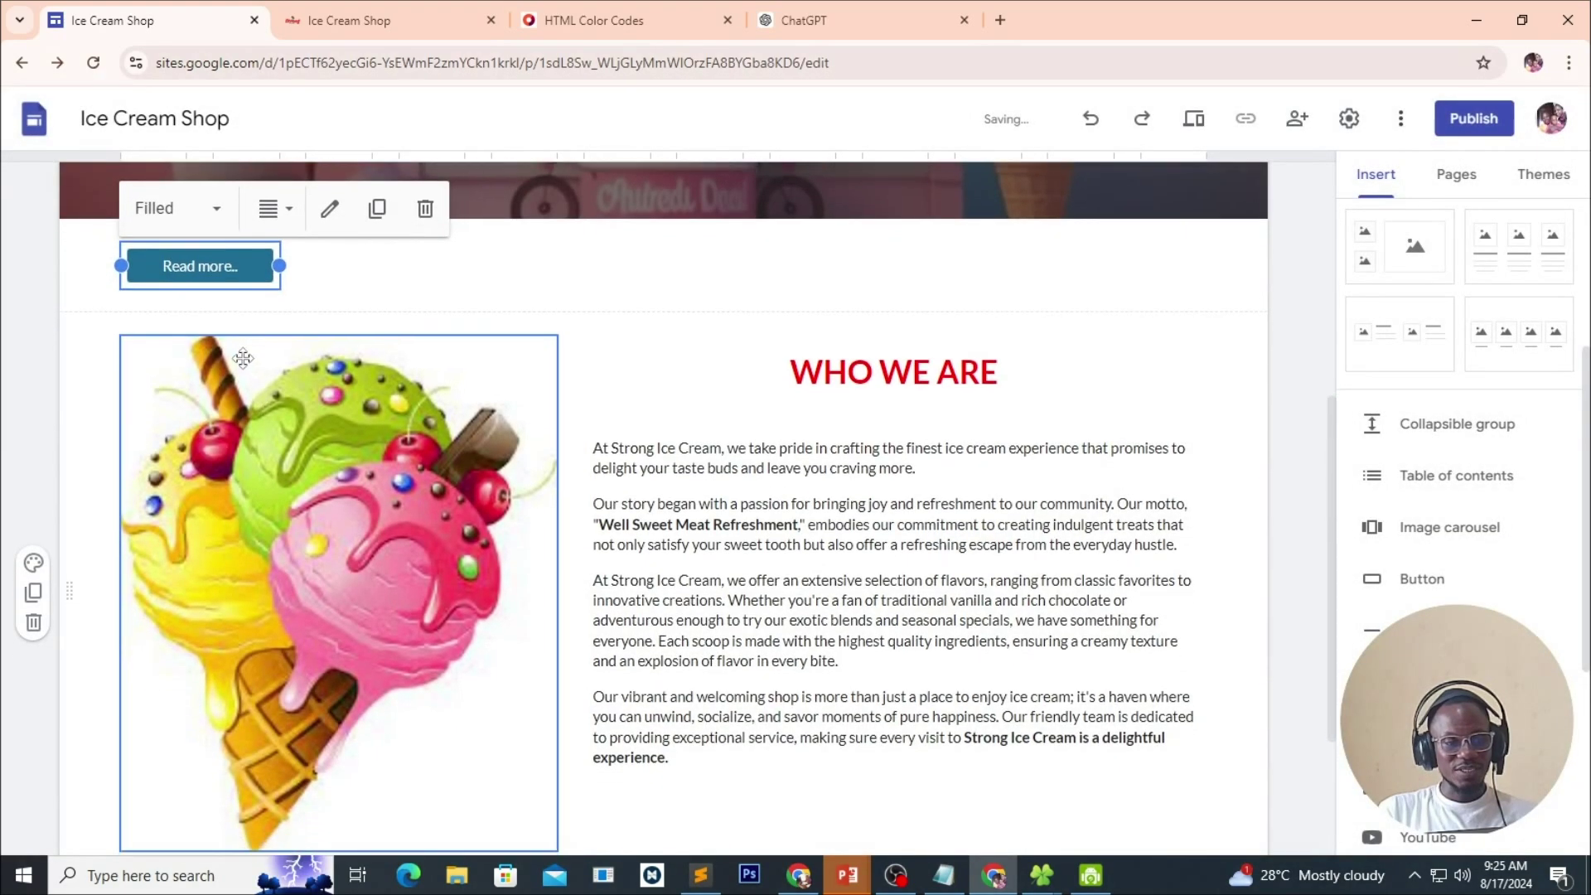
# Move the new "Read more.." button into the WHO WE ARE column, directly beneath the last paragraph.
pyautogui.scroll(1, 241, 433)
pyautogui.moveTo(204, 391); pyautogui.dragTo(834, 557)
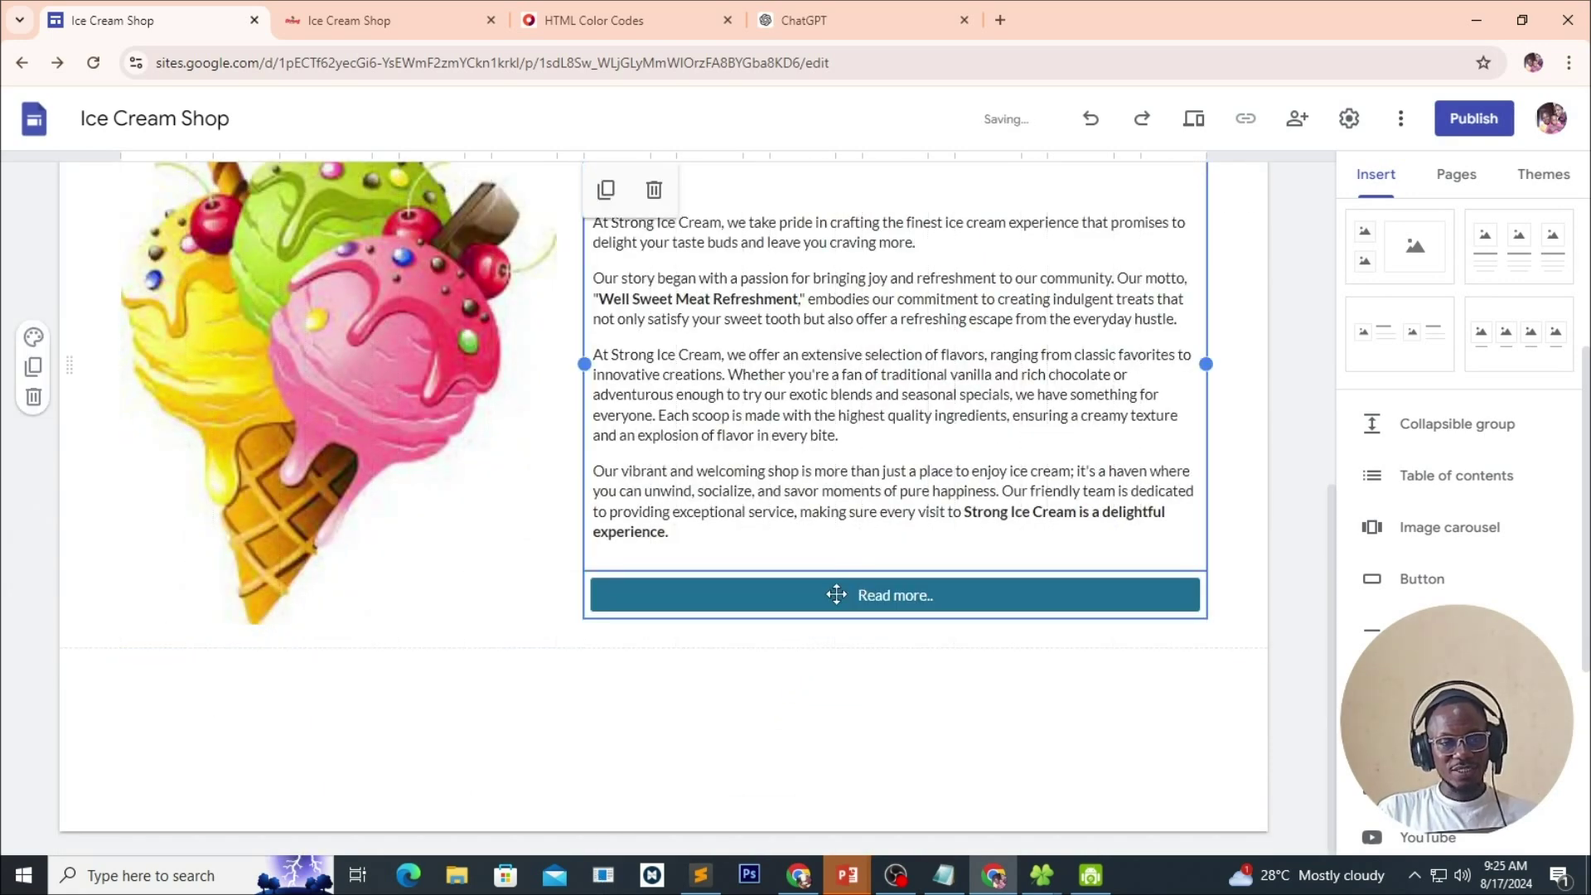
pyautogui.scroll(1, 829, 597)
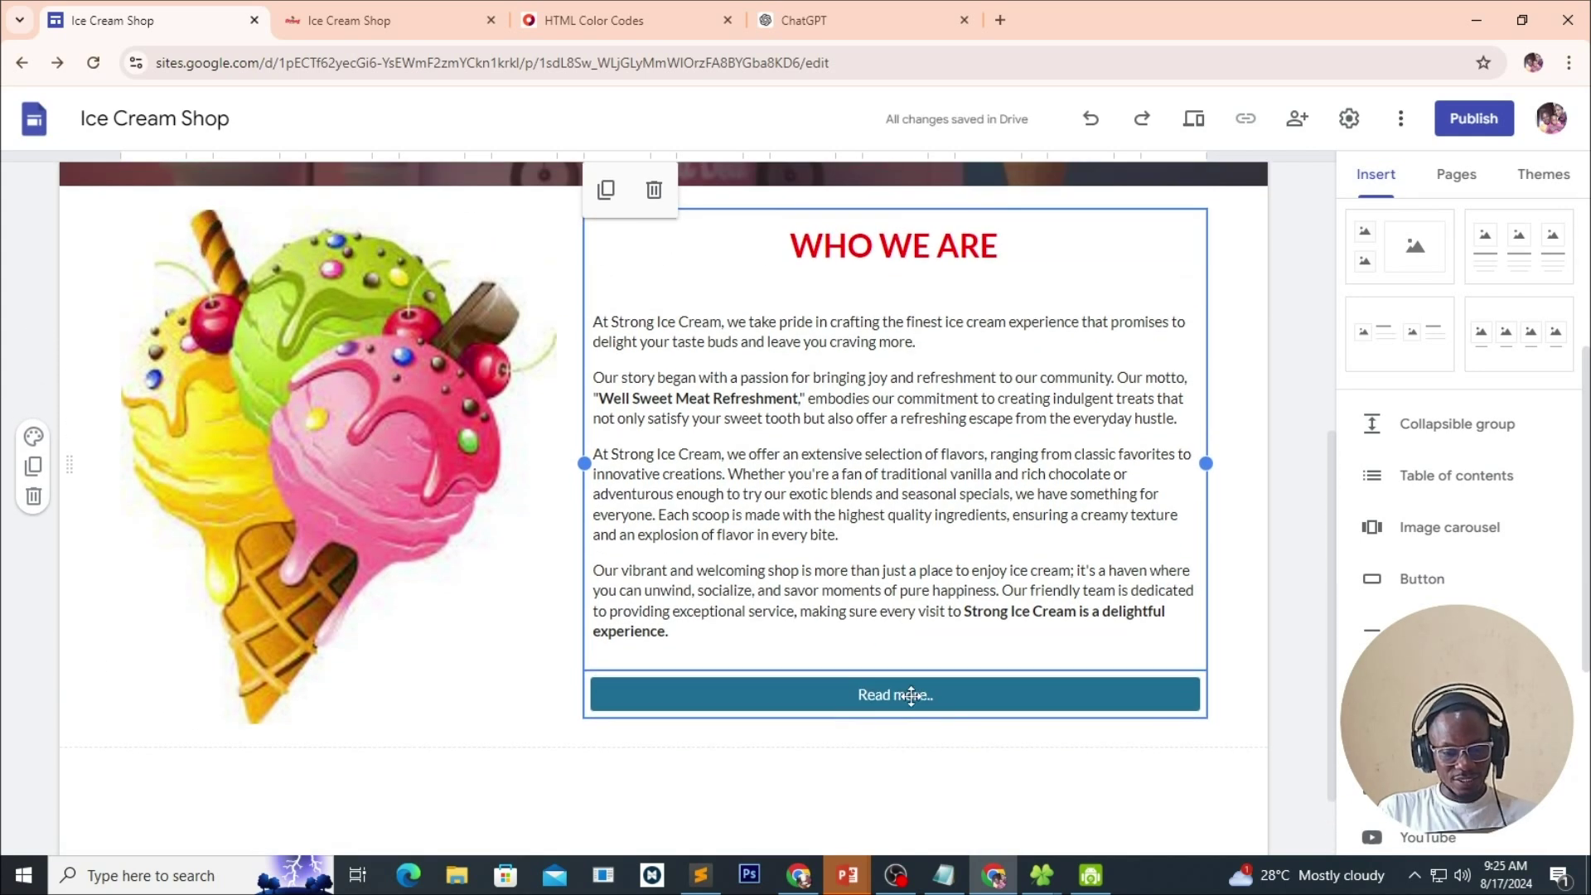
# Center-align the "Read more.." button beneath the WHO WE ARE text.
pyautogui.click(912, 695)
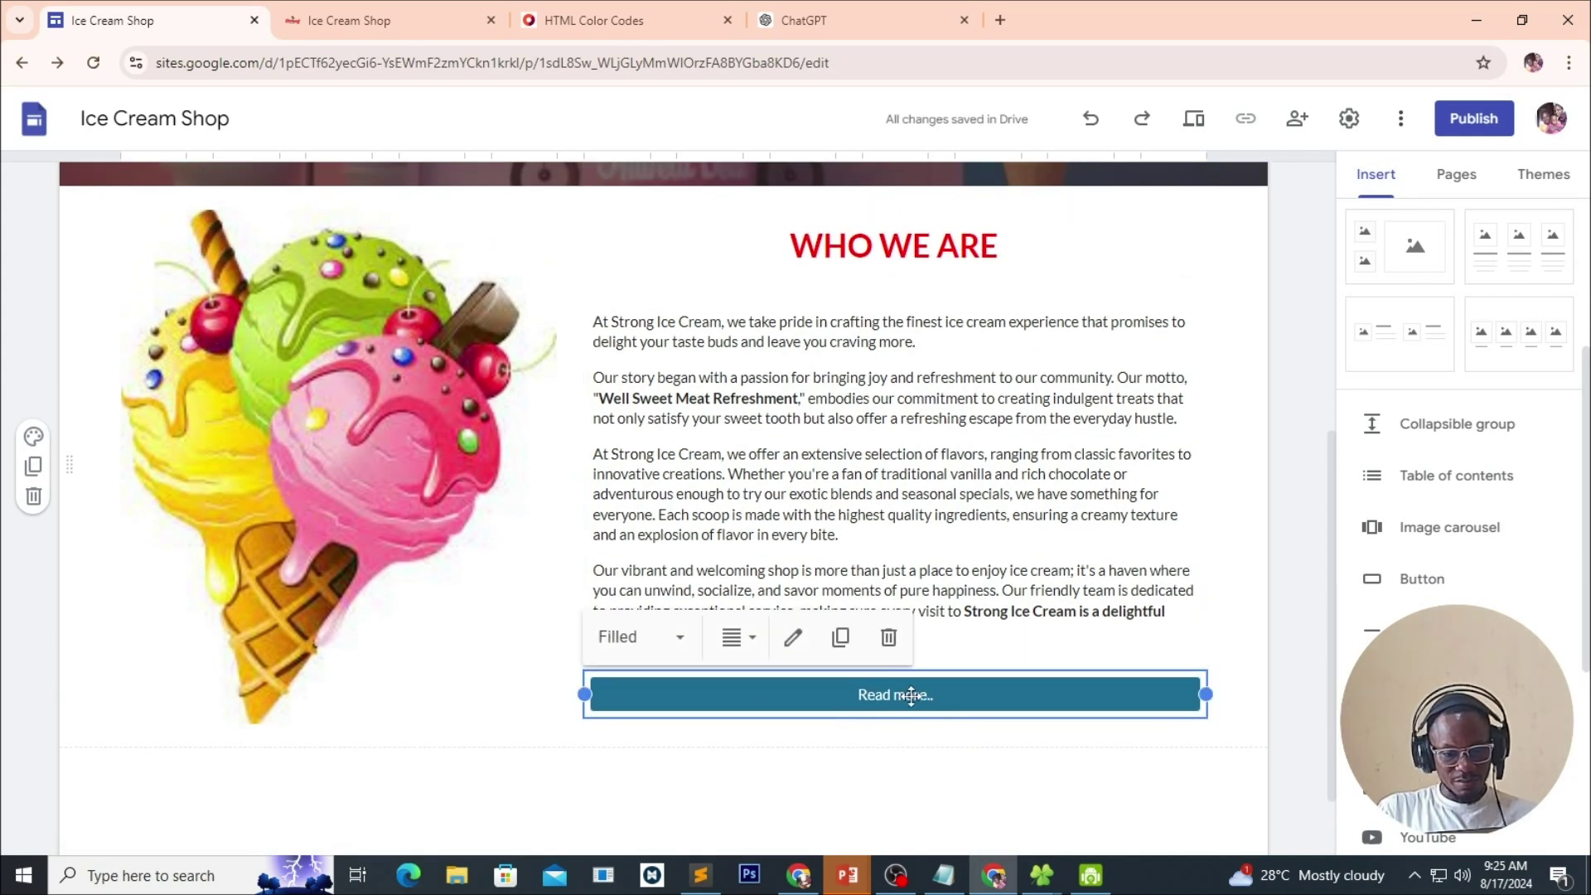
pyautogui.click(751, 639)
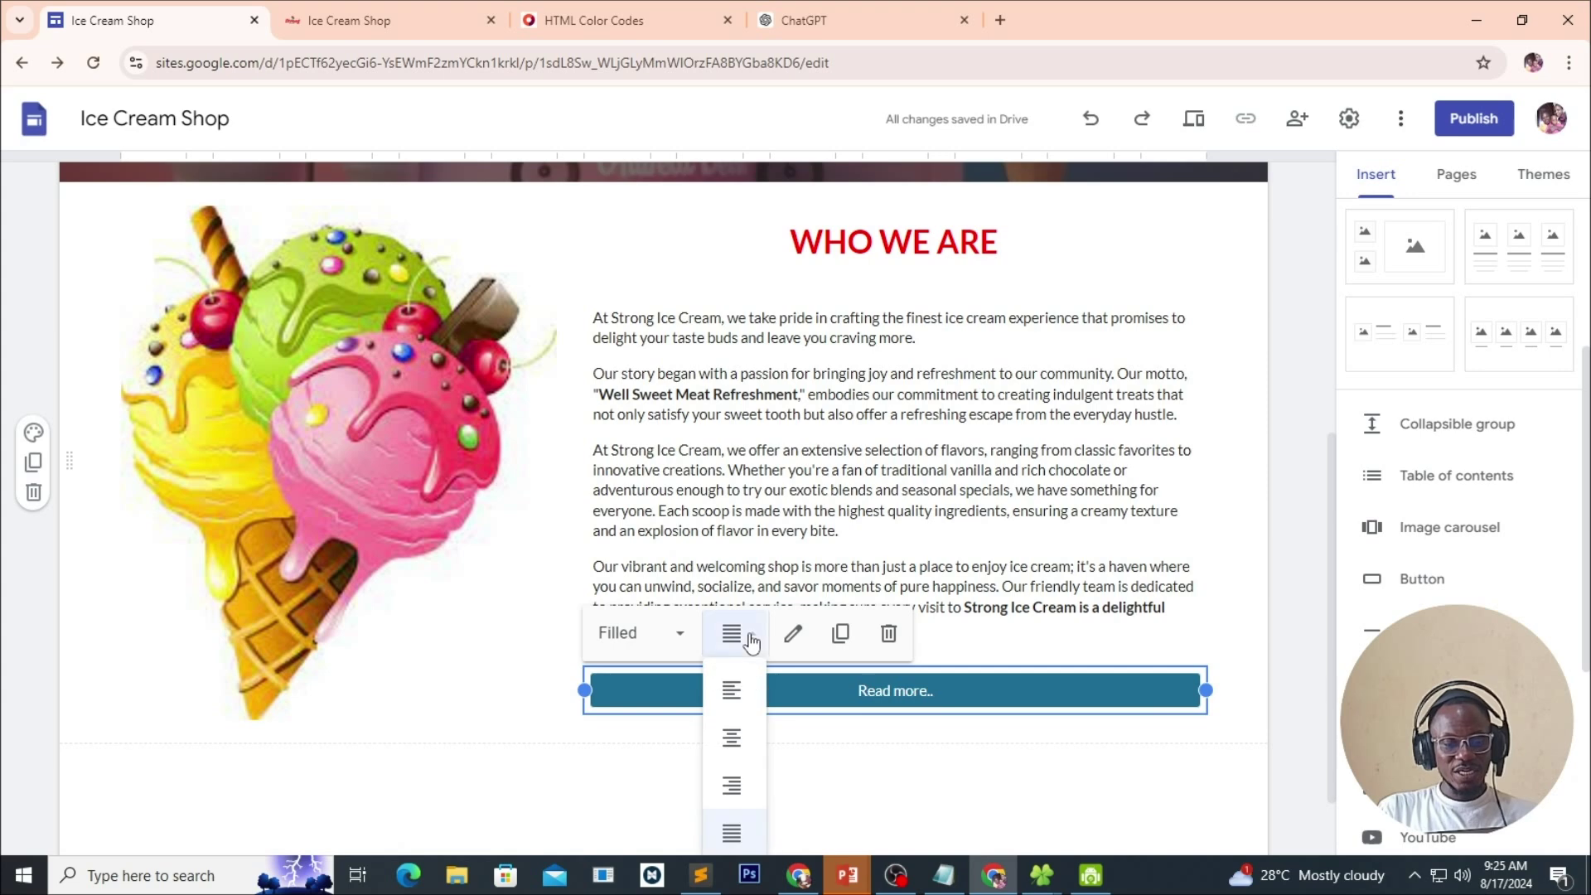
pyautogui.click(731, 738)
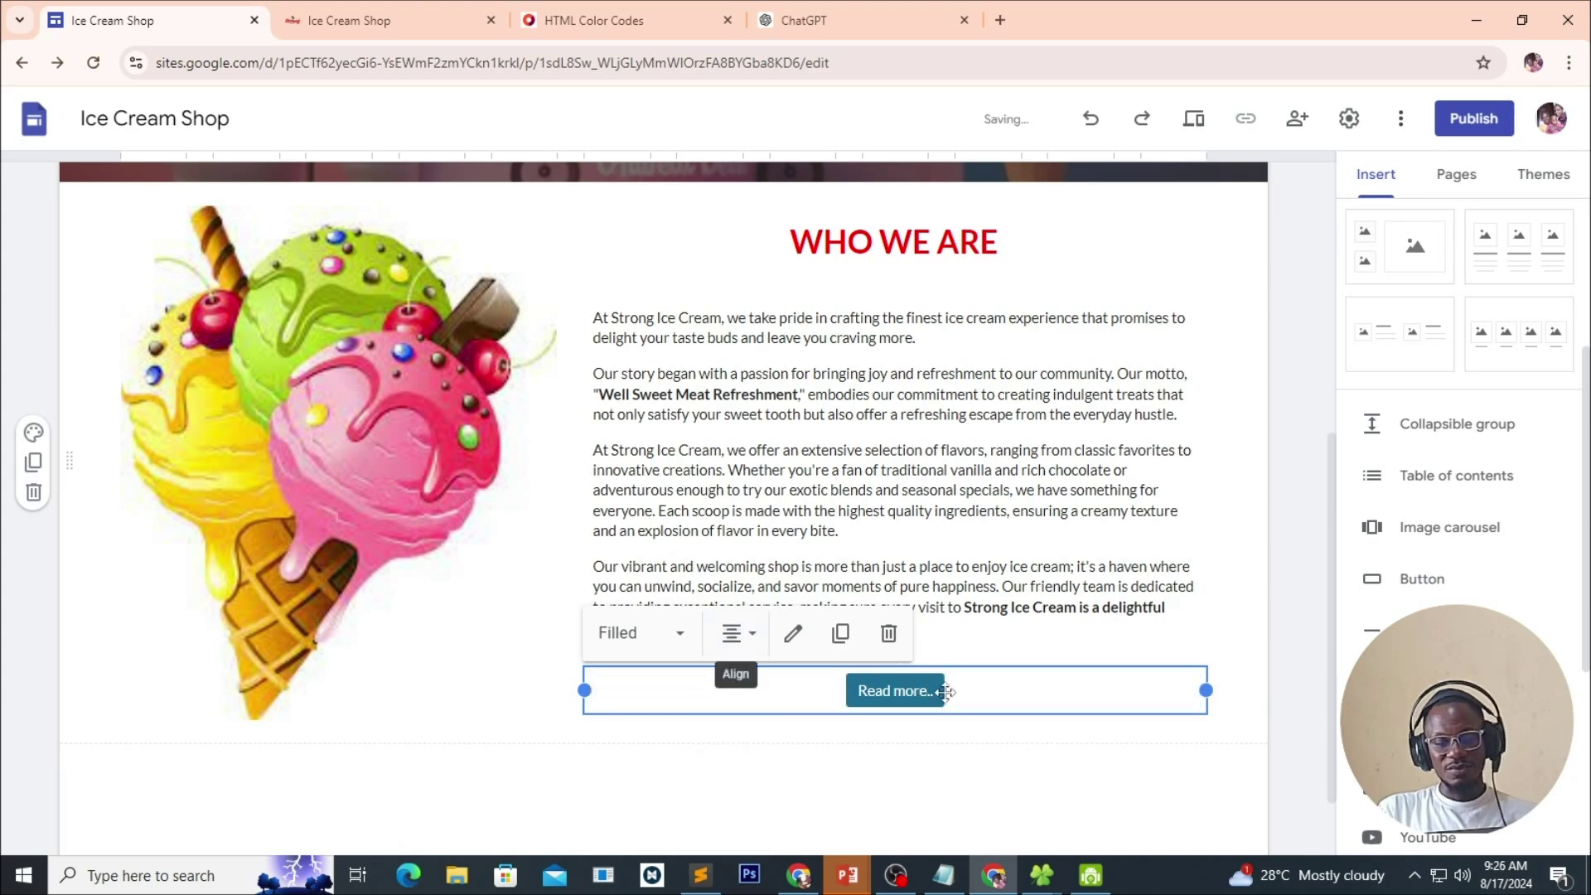
pyautogui.click(936, 744)
# Publish the site at the web address strong-ice-cream-shop, requesting public search engines not to display it.
pyautogui.scroll(6, 953, 696)
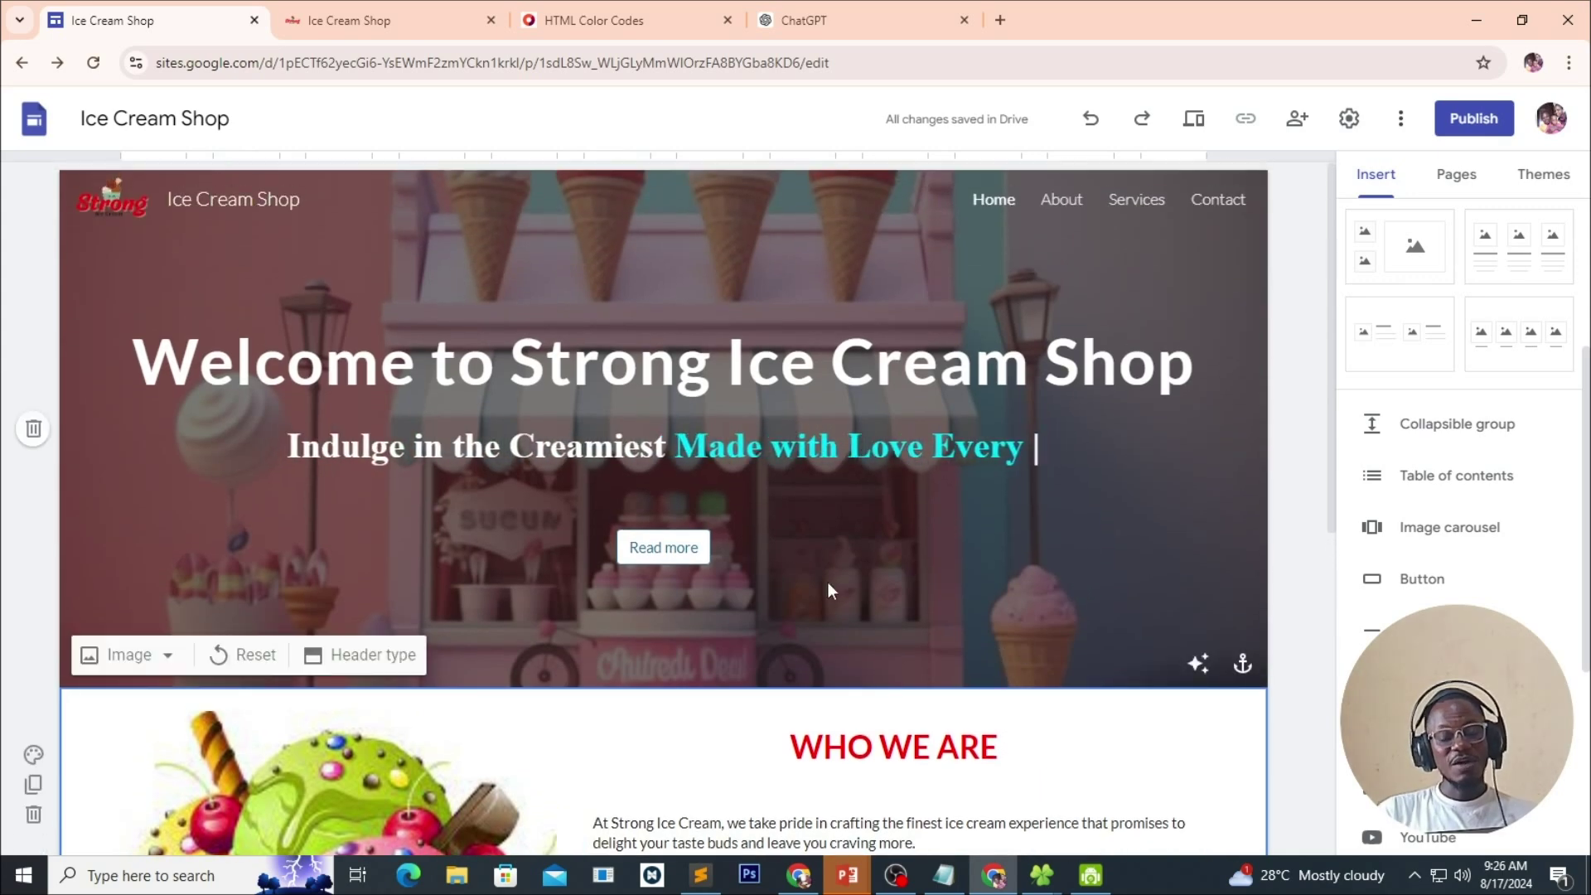
pyautogui.scroll(-2, 804, 589)
pyautogui.scroll(-2, 793, 590)
pyautogui.scroll(5, 793, 590)
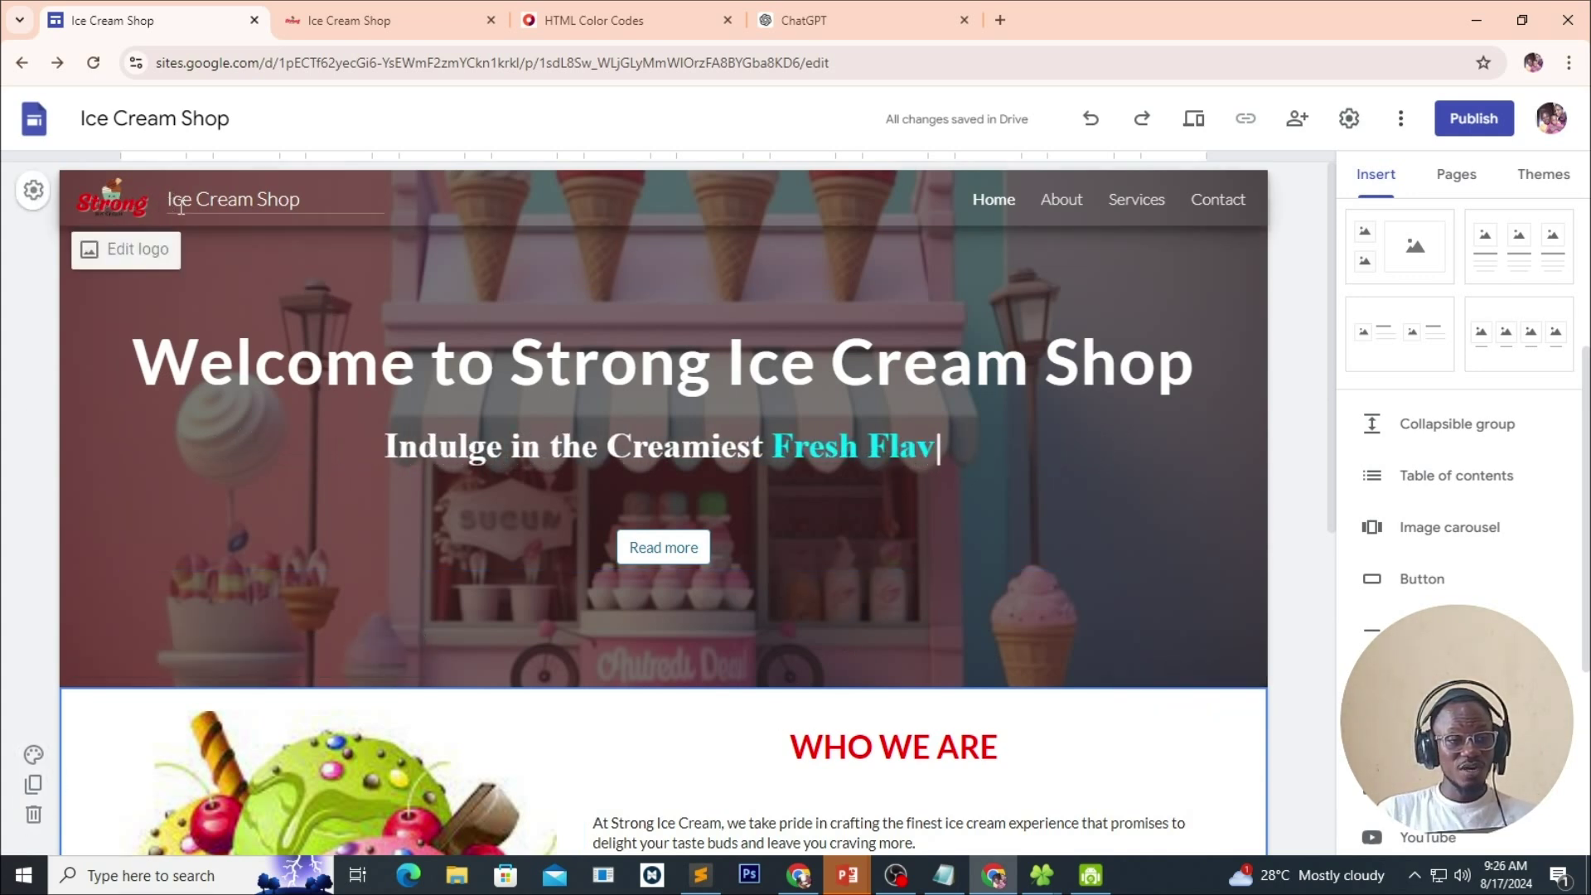
pyautogui.click(1474, 117)
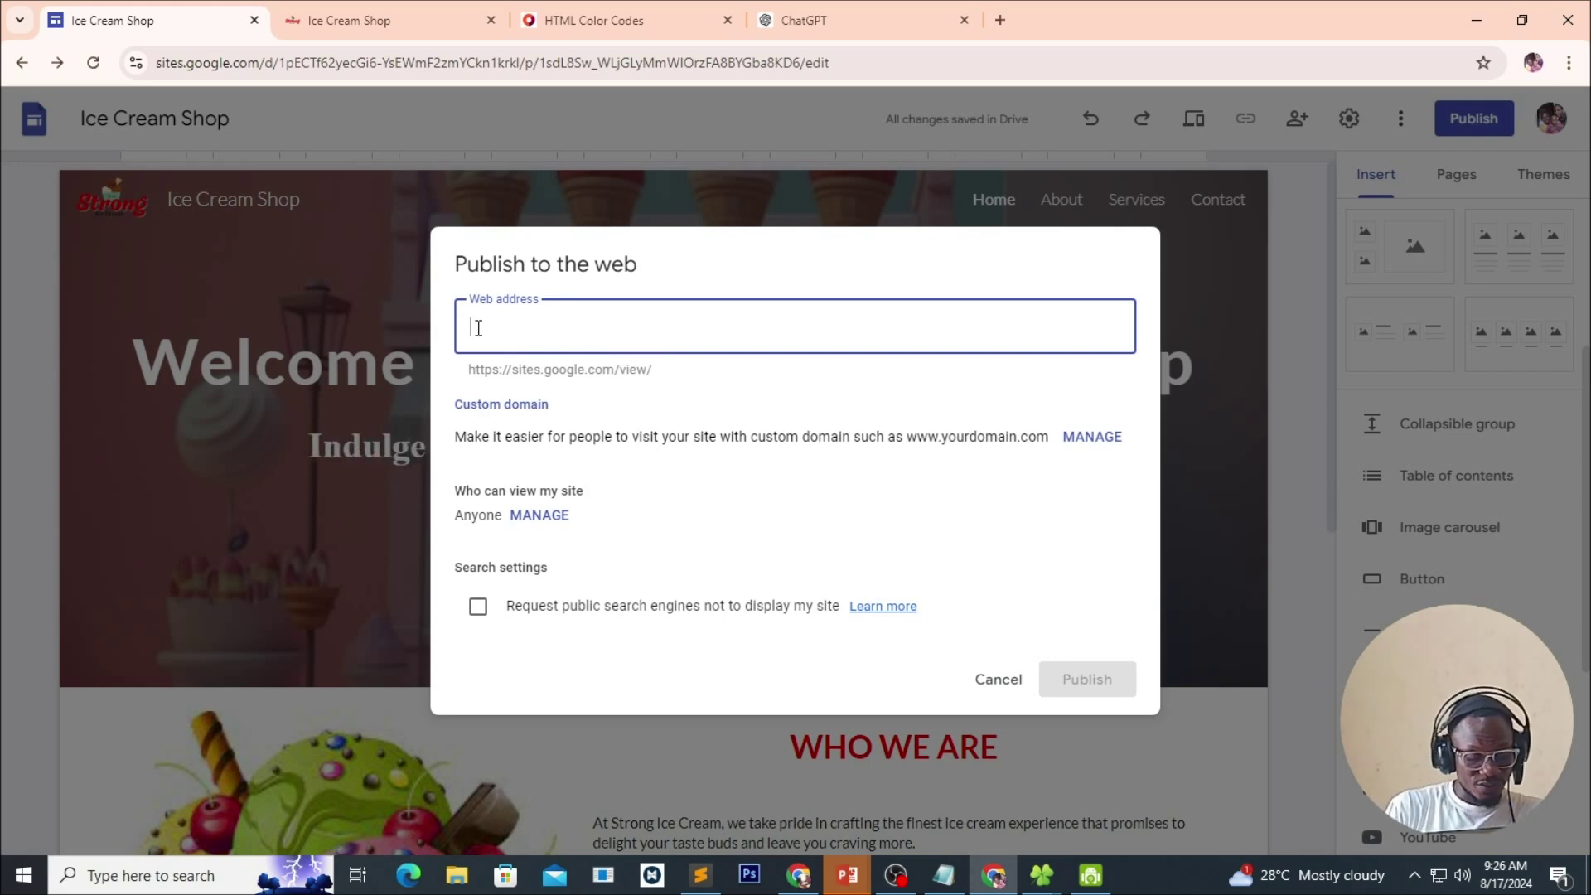
pyautogui.write('strong-ice-cream-shop')
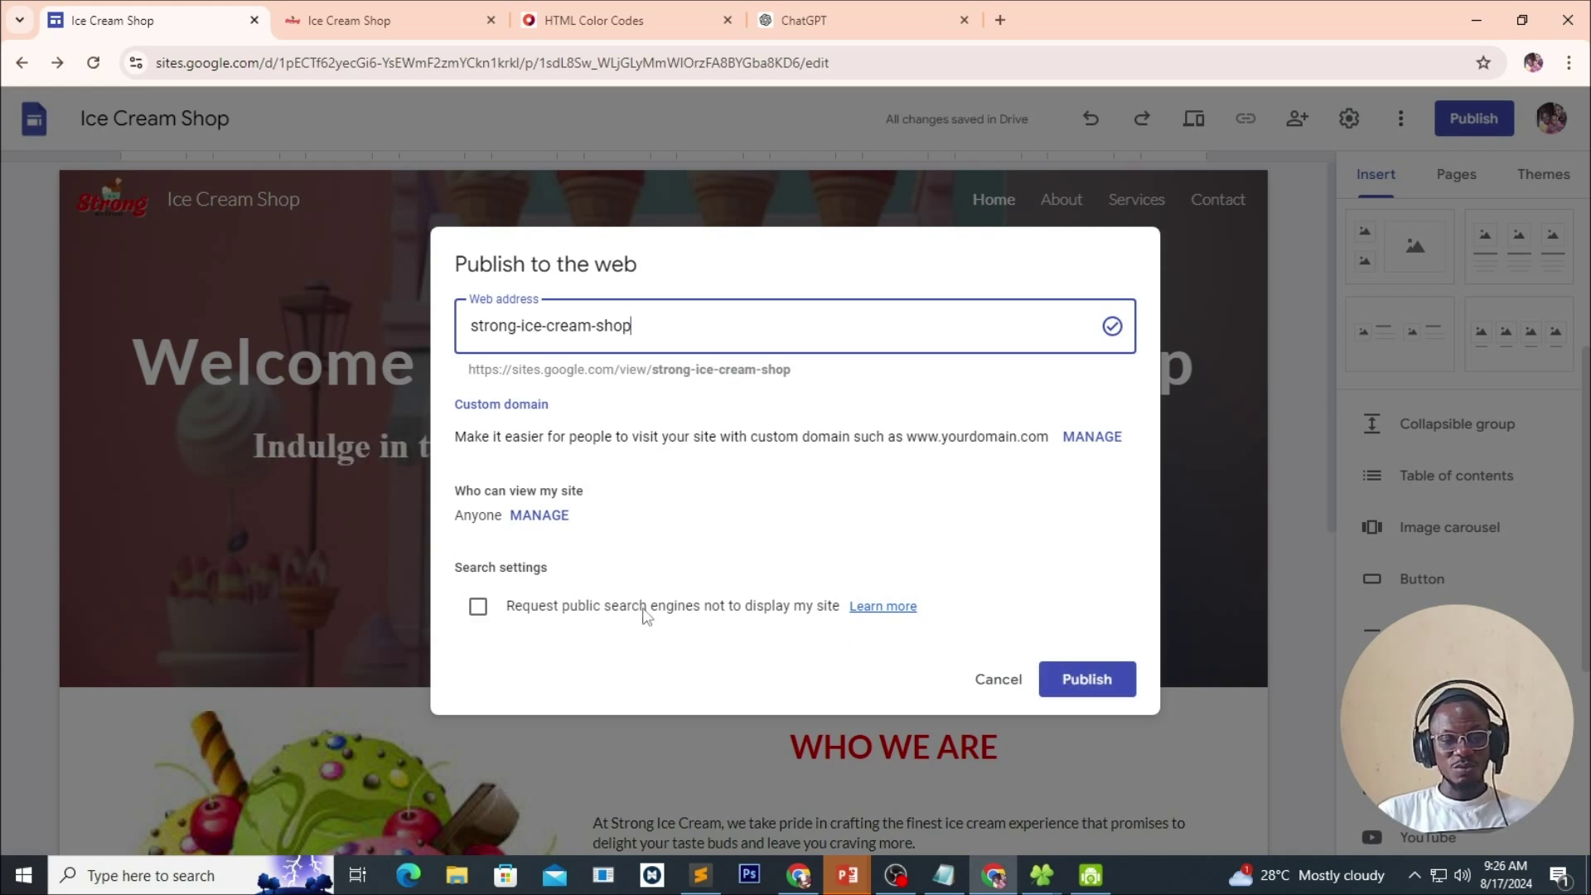
pyautogui.click(479, 610)
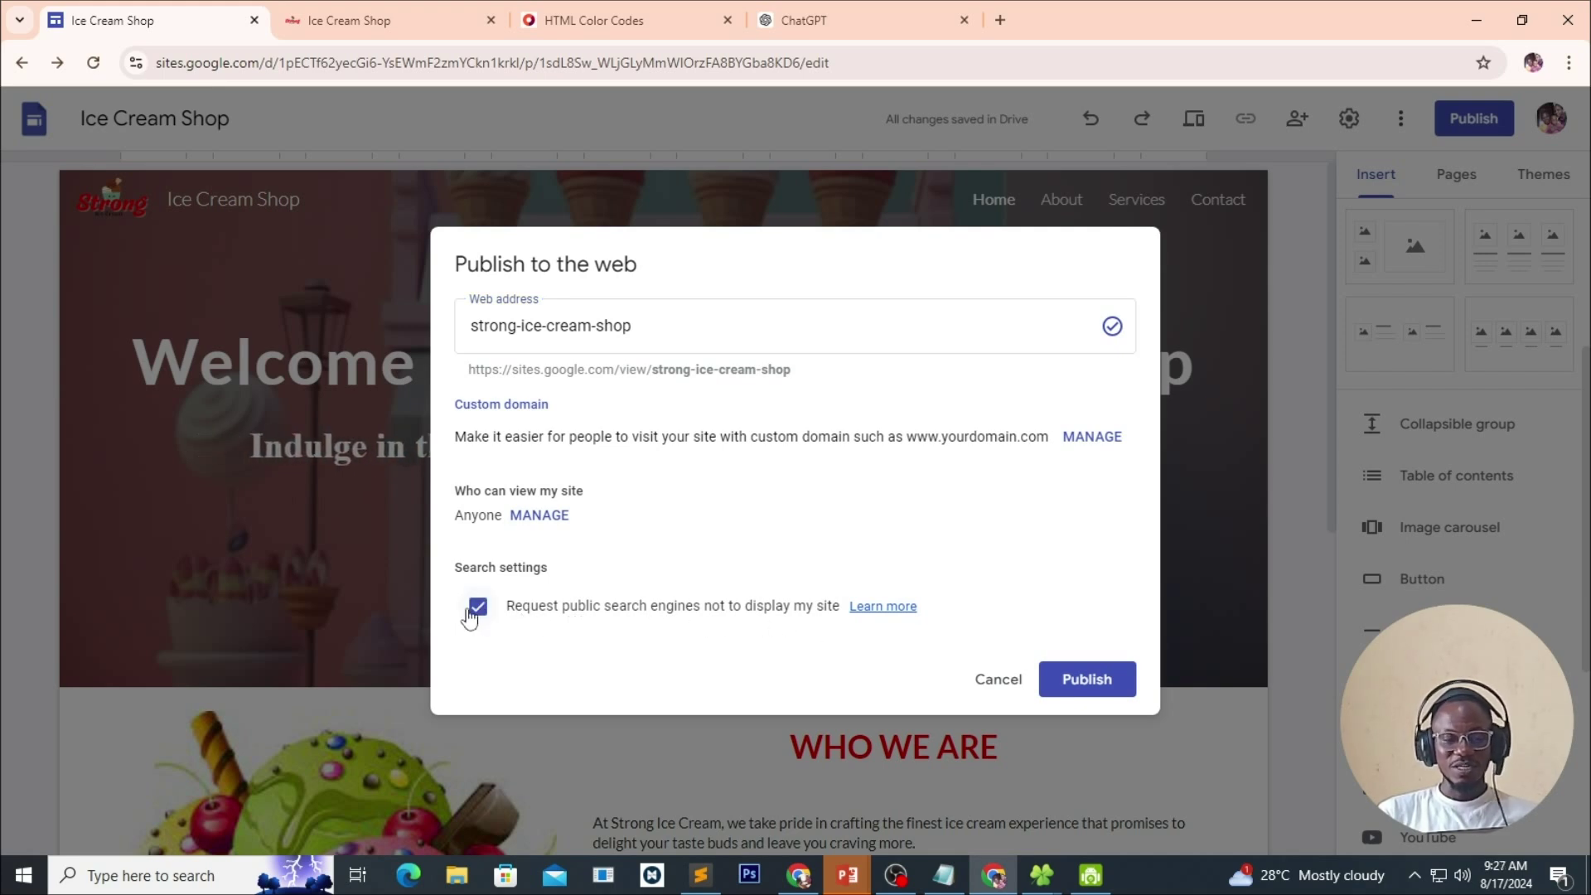
pyautogui.click(1101, 679)
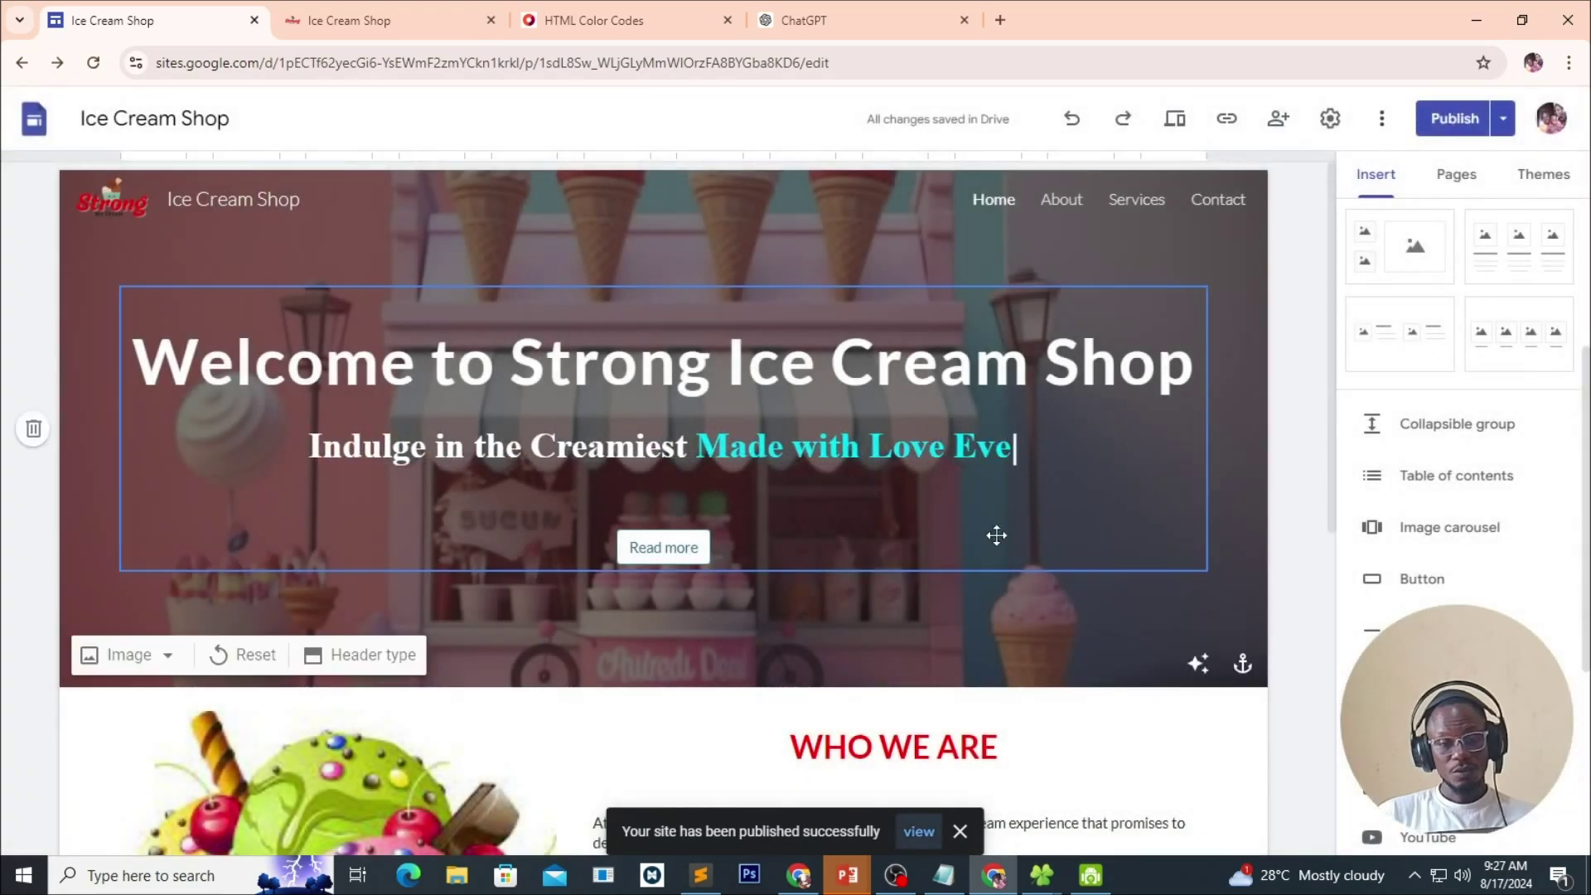
# View the published site and compare its Home page with the example Ice Cream Shop site.
pyautogui.click(1503, 126)
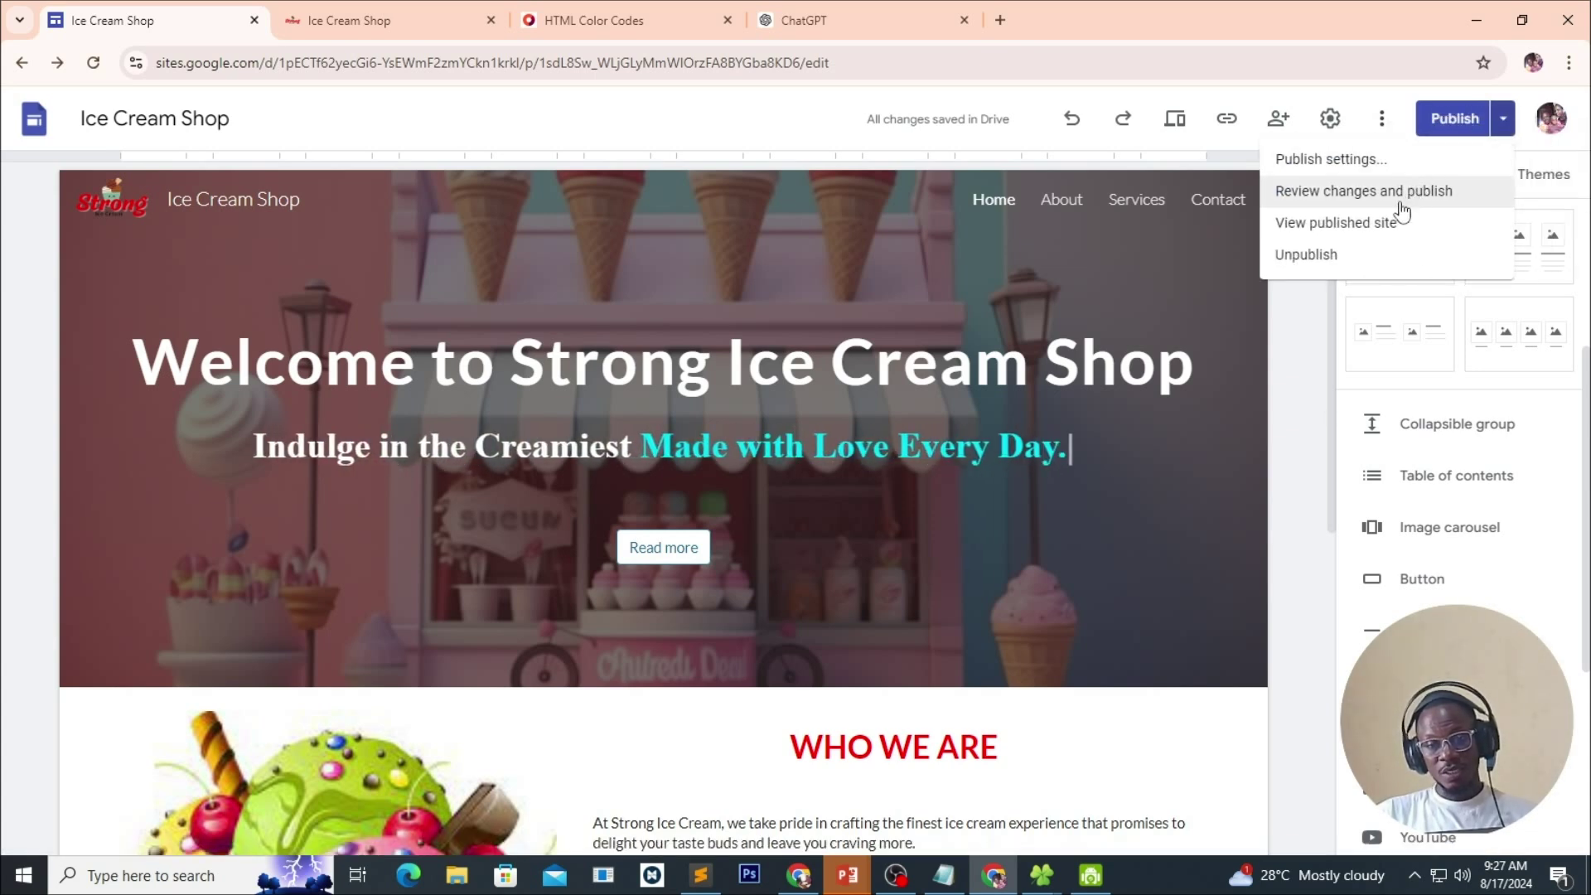
pyautogui.click(1344, 224)
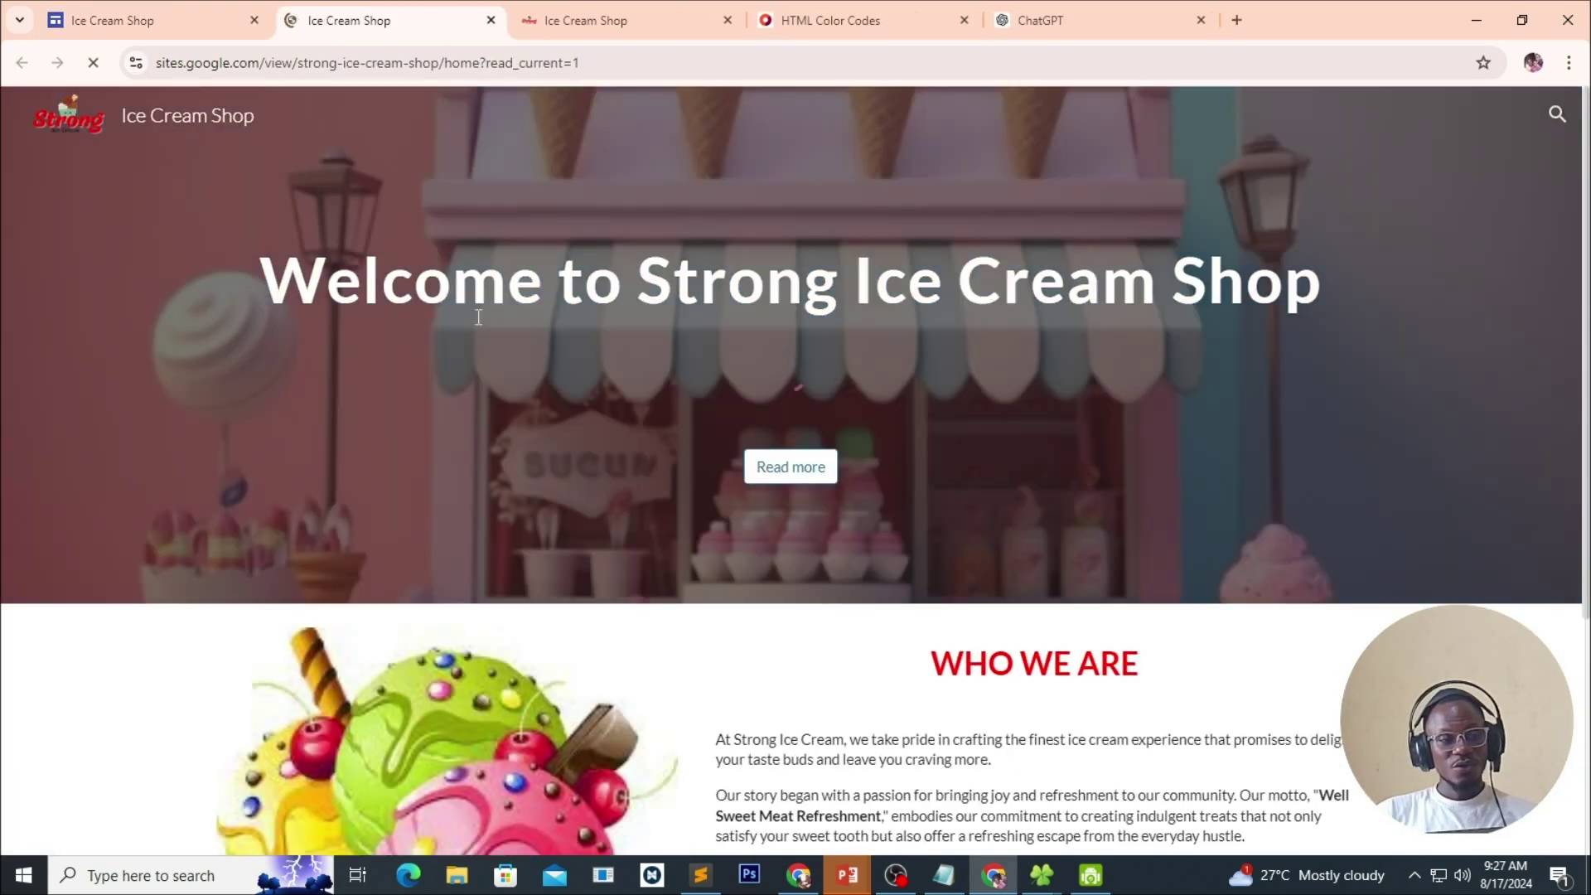
pyautogui.scroll(-4, 840, 324)
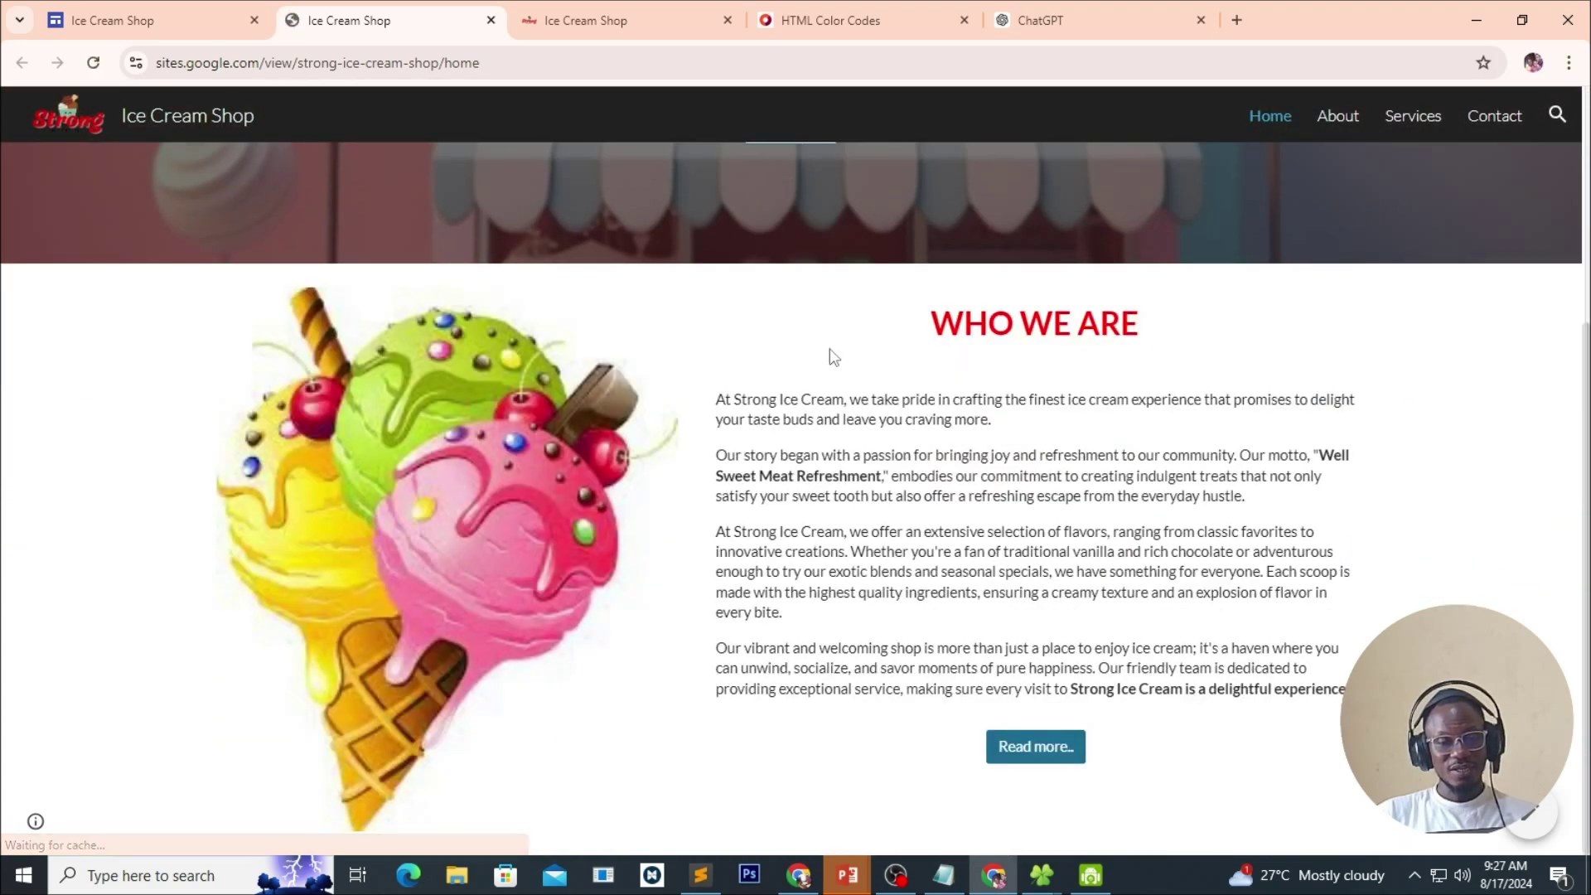
pyautogui.scroll(4, 832, 348)
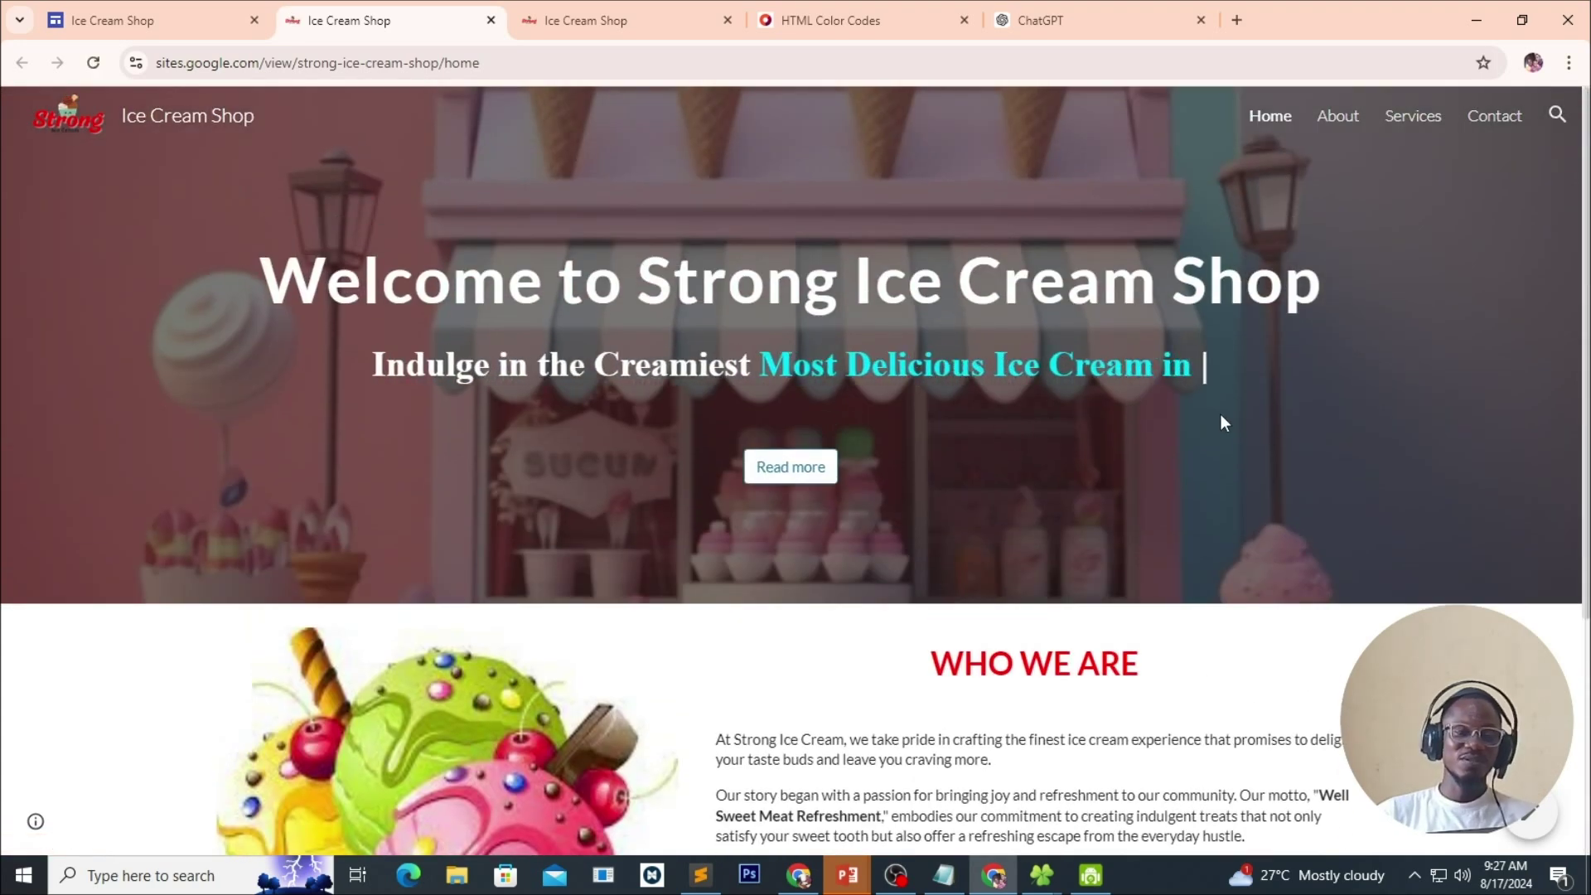
pyautogui.click(569, 20)
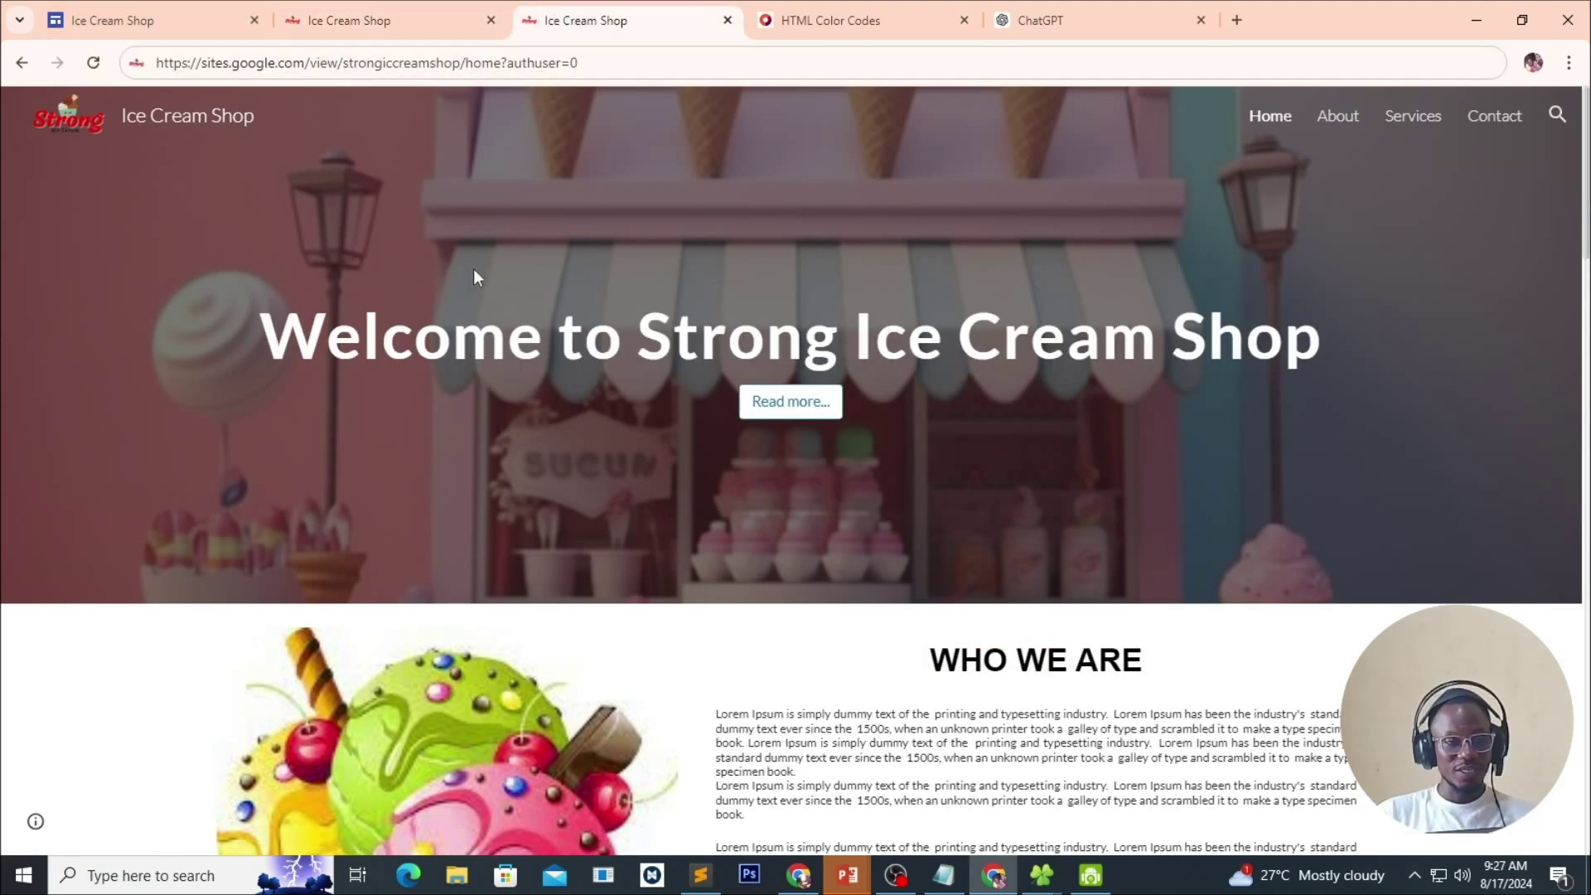
pyautogui.click(344, 24)
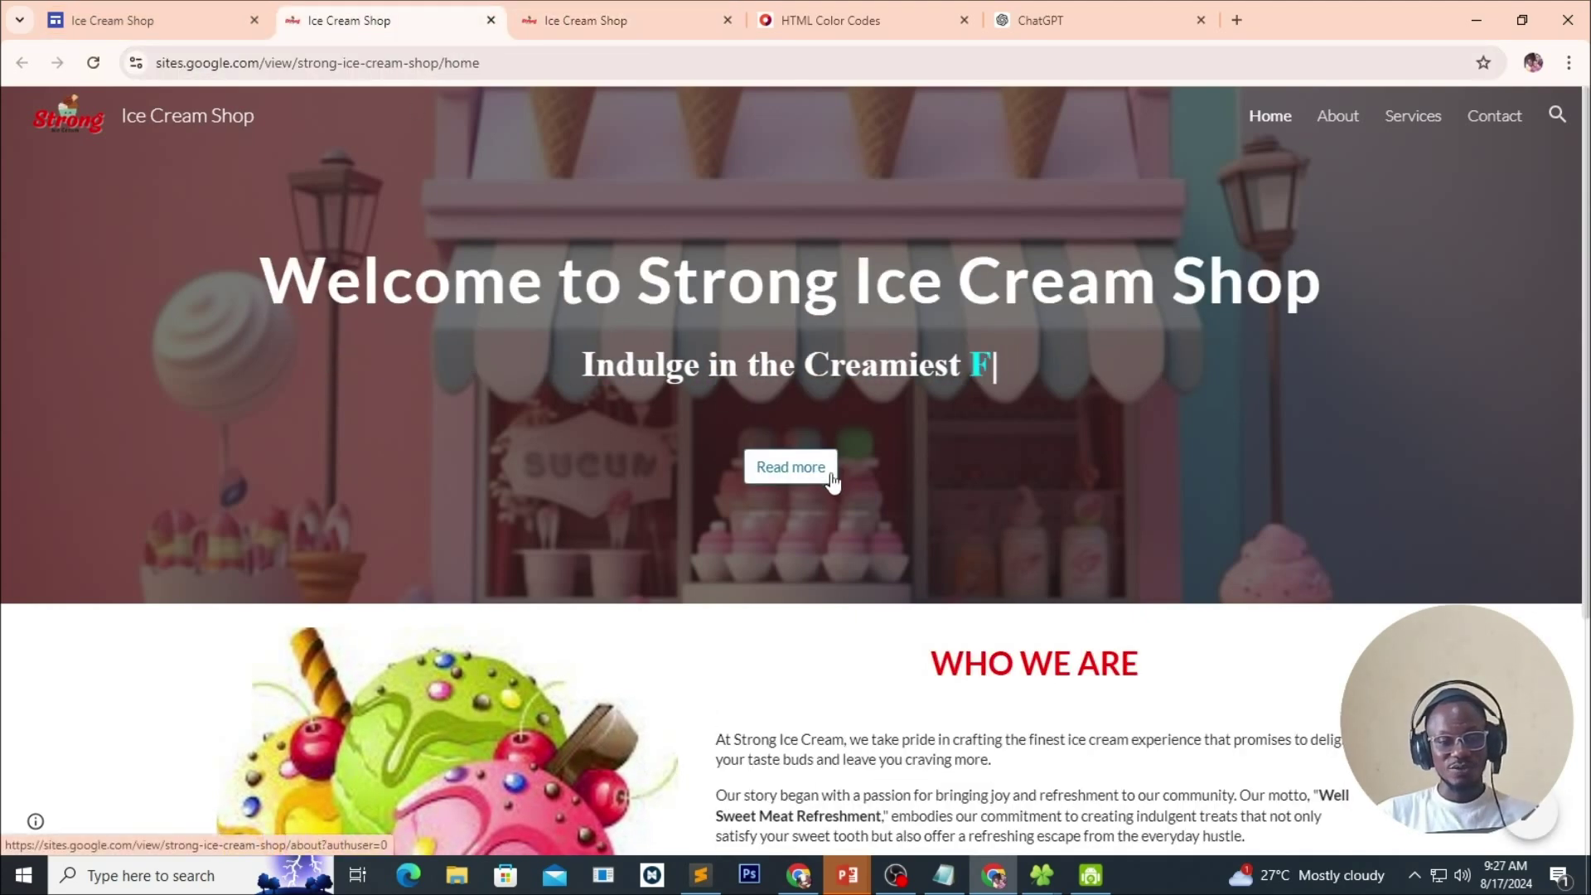
pyautogui.scroll(-4, 821, 476)
pyautogui.scroll(4, 580, 456)
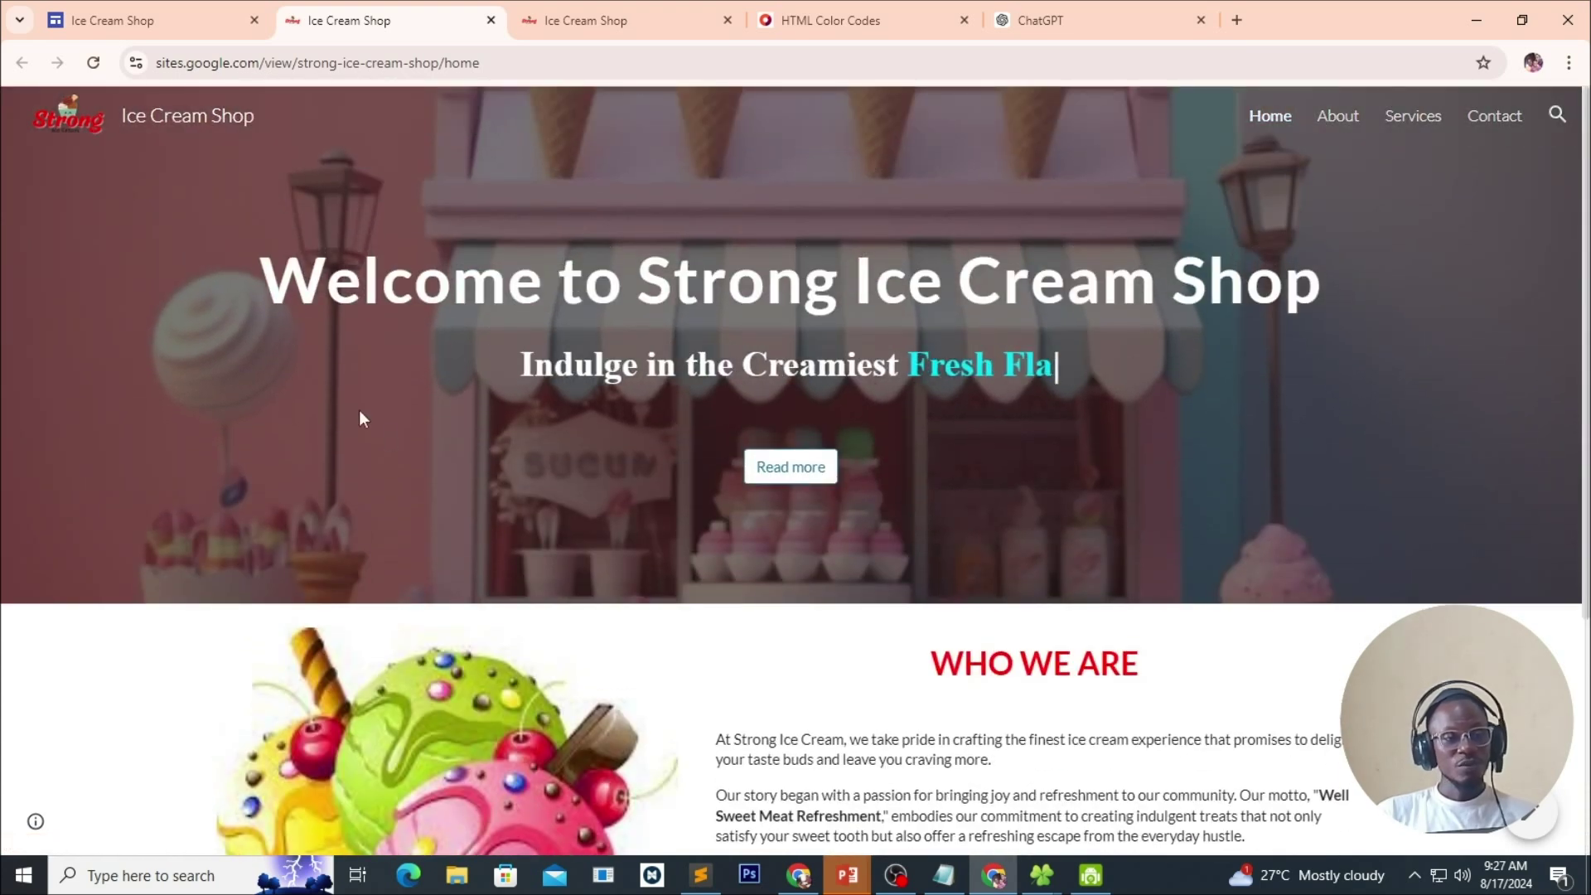
# Preview the site from the editor in the large-screen layout and review the Home page from the banner to the WHO WE ARE section.
pyautogui.click(150, 26)
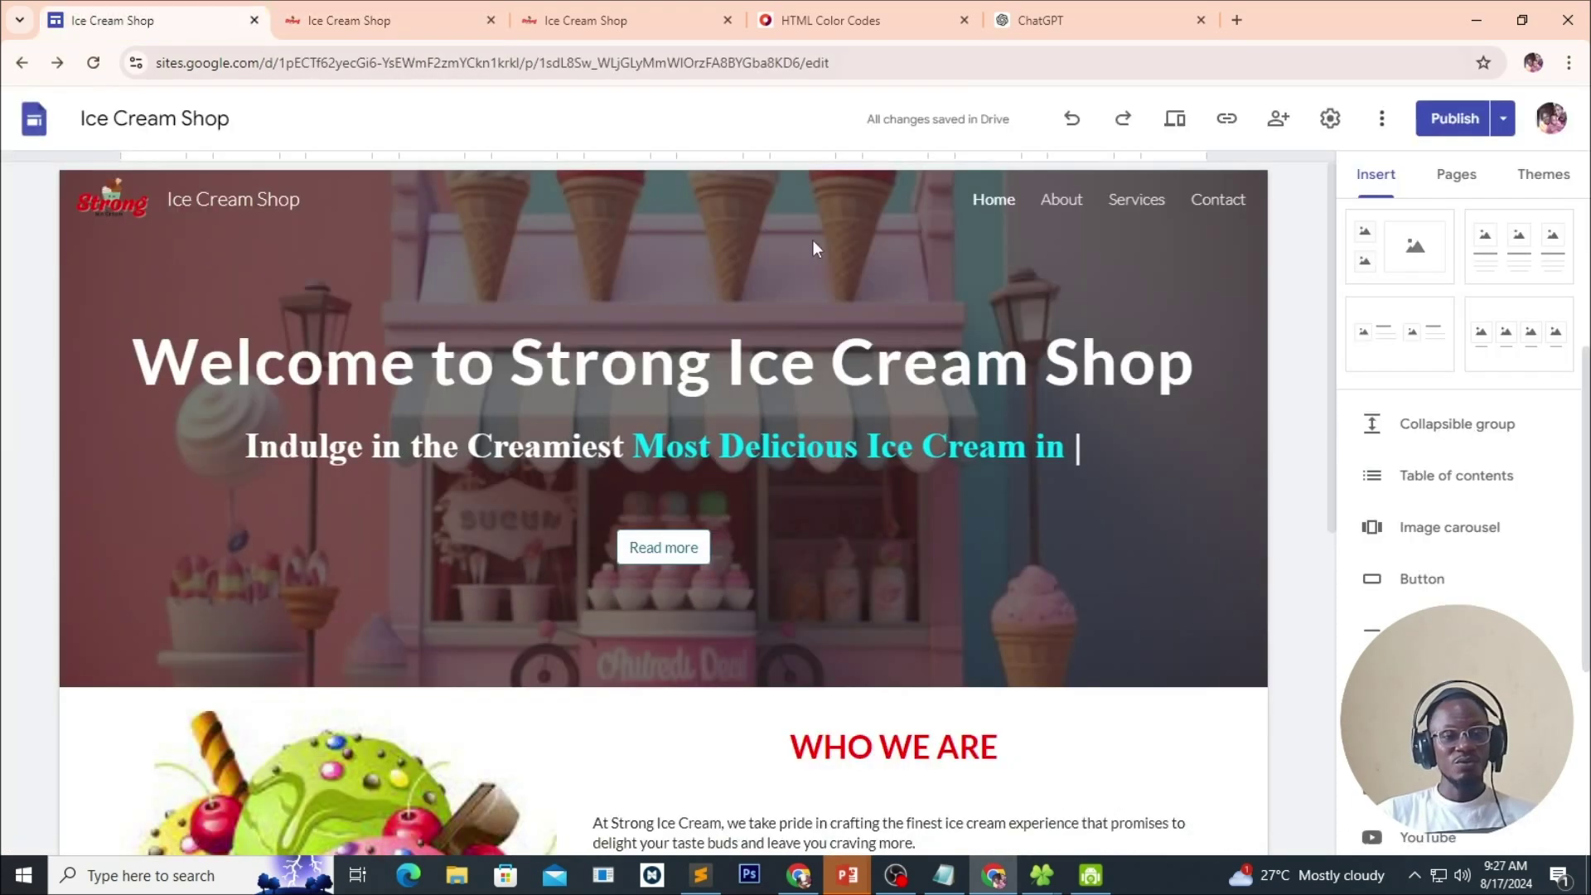
pyautogui.click(1180, 128)
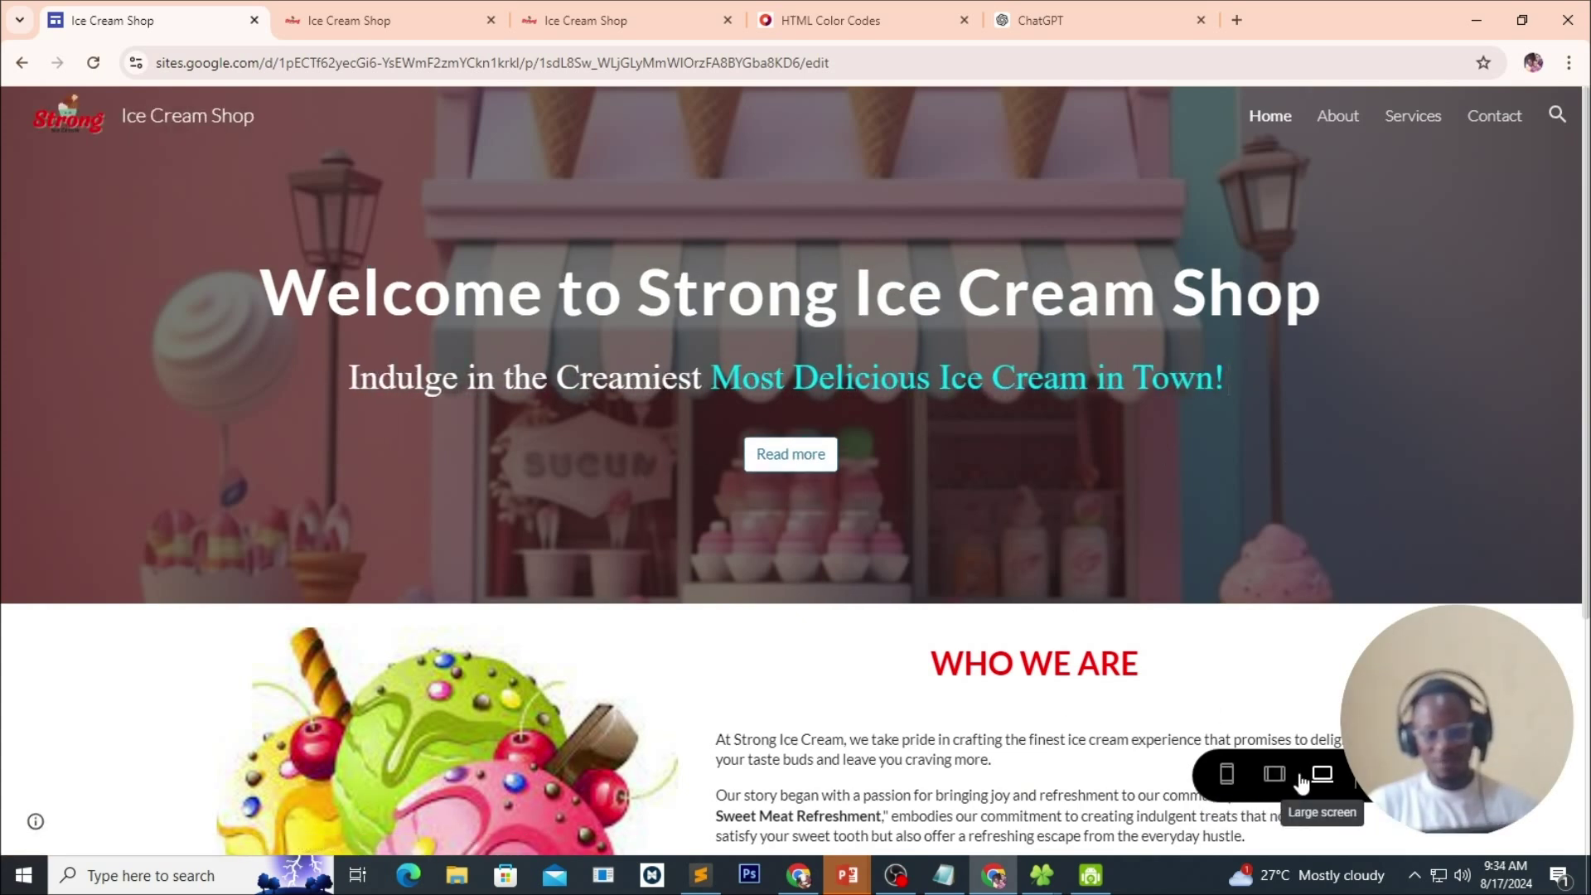
pyautogui.scroll(-4, 682, 355)
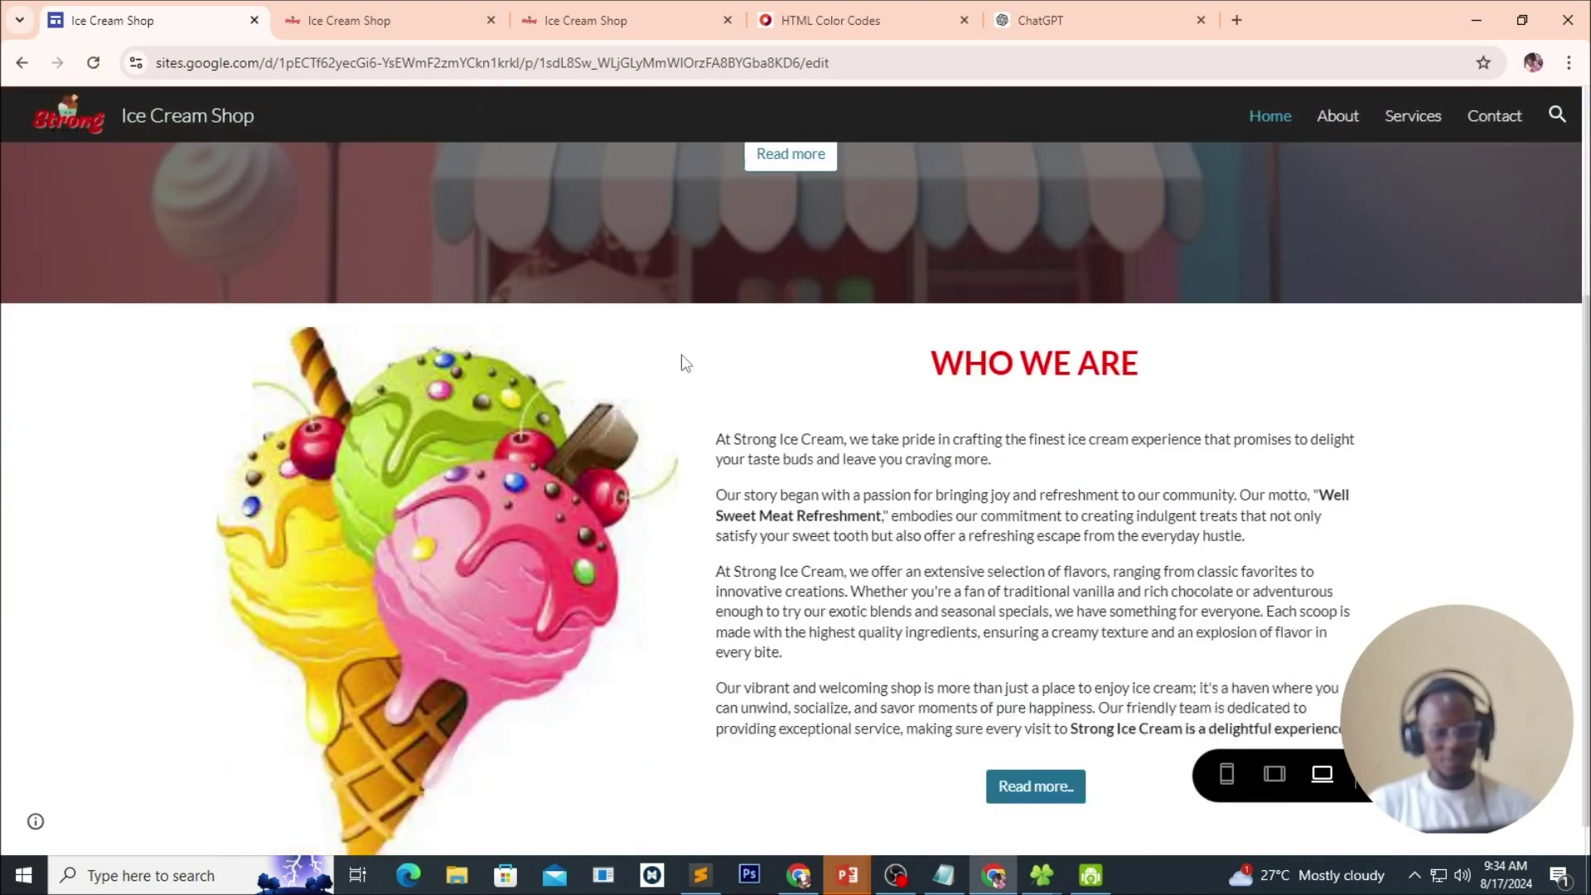
pyautogui.scroll(4, 788, 376)
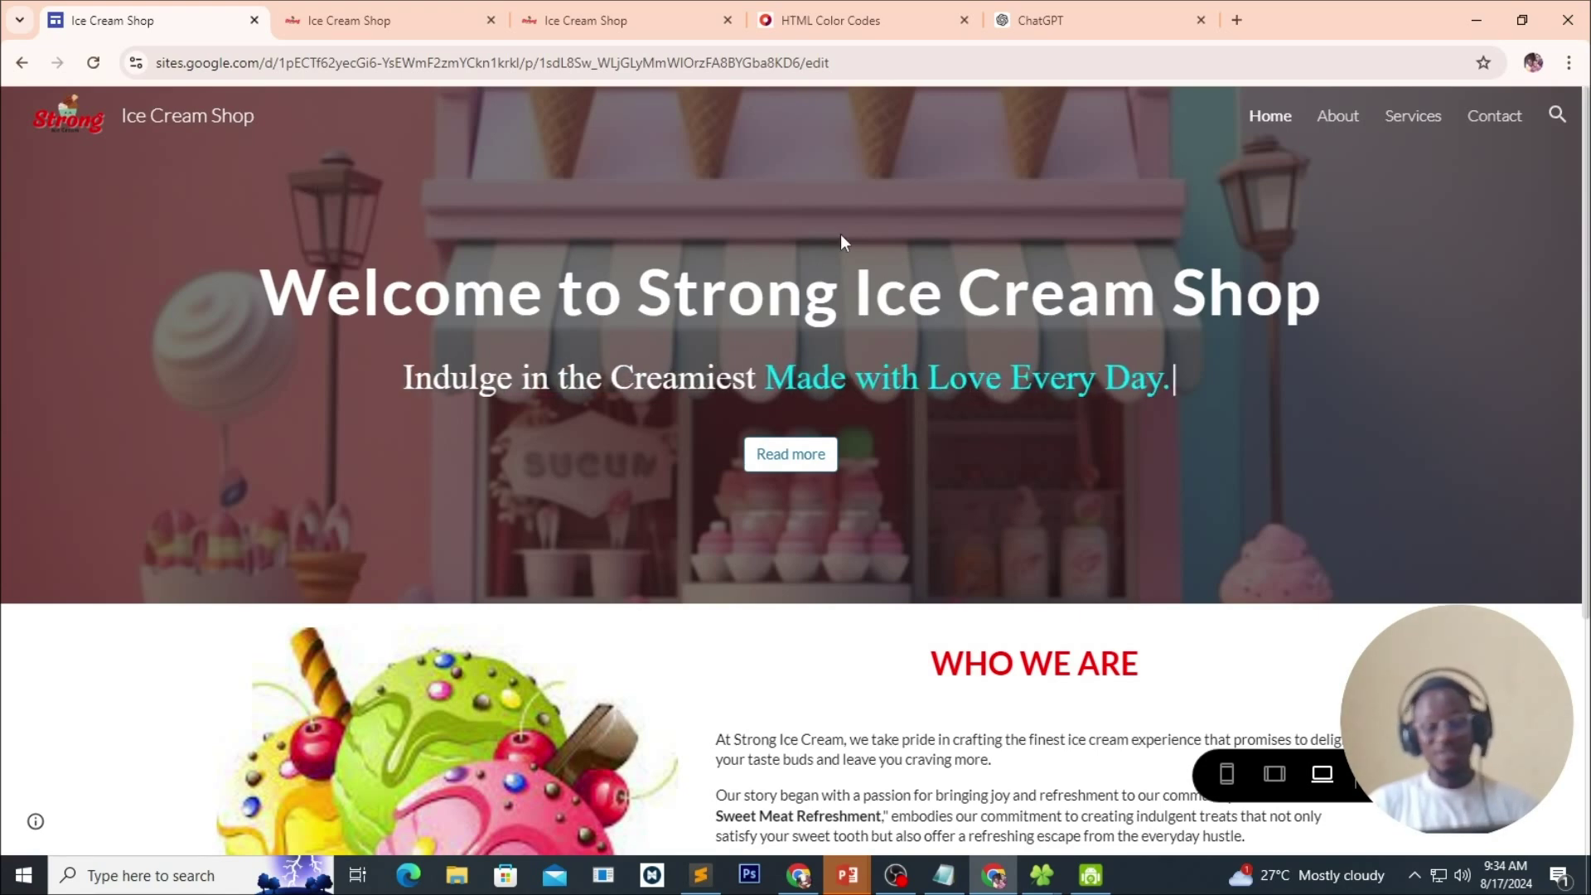
pyautogui.scroll(-5, 888, 261)
pyautogui.scroll(5, 887, 261)
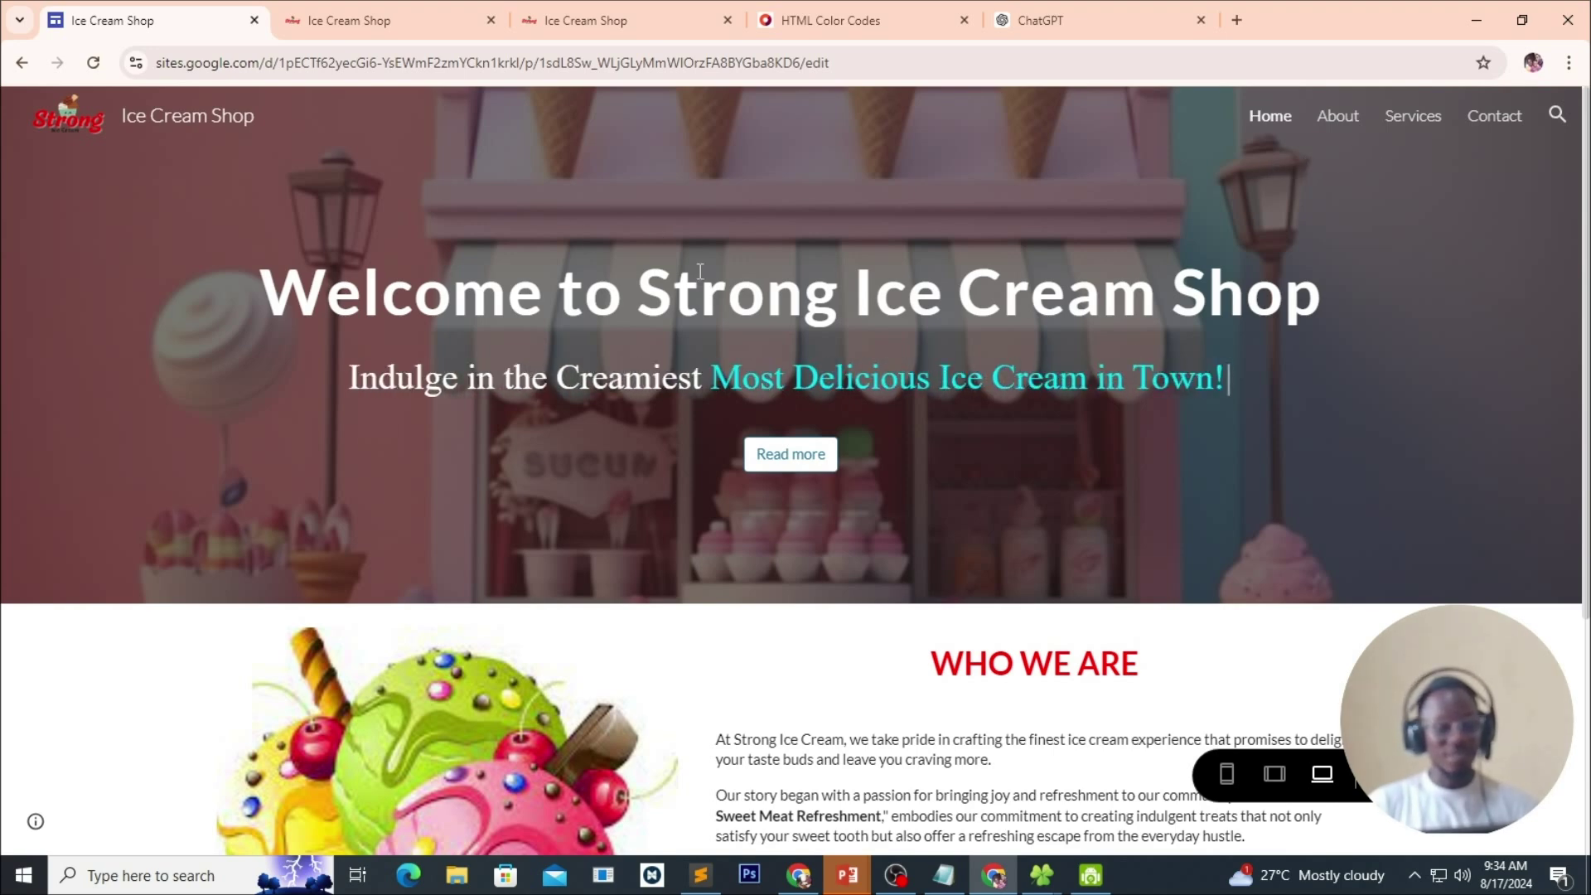
# Check the About, Services and Contact pages in the preview, and return to Home to look it over again.
pyautogui.click(1341, 116)
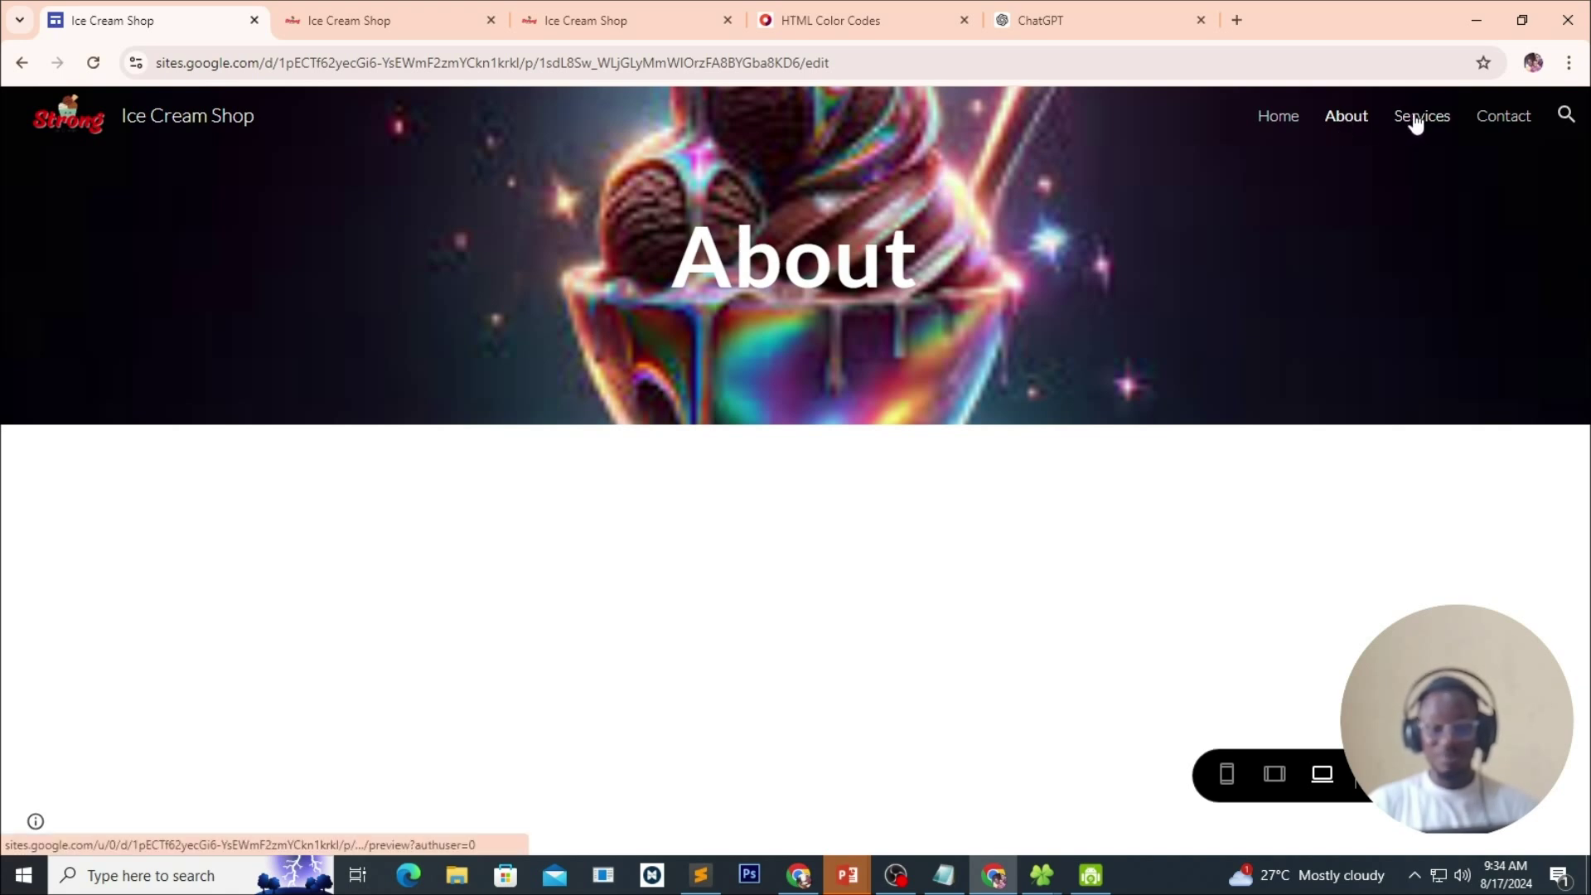
pyautogui.click(1418, 124)
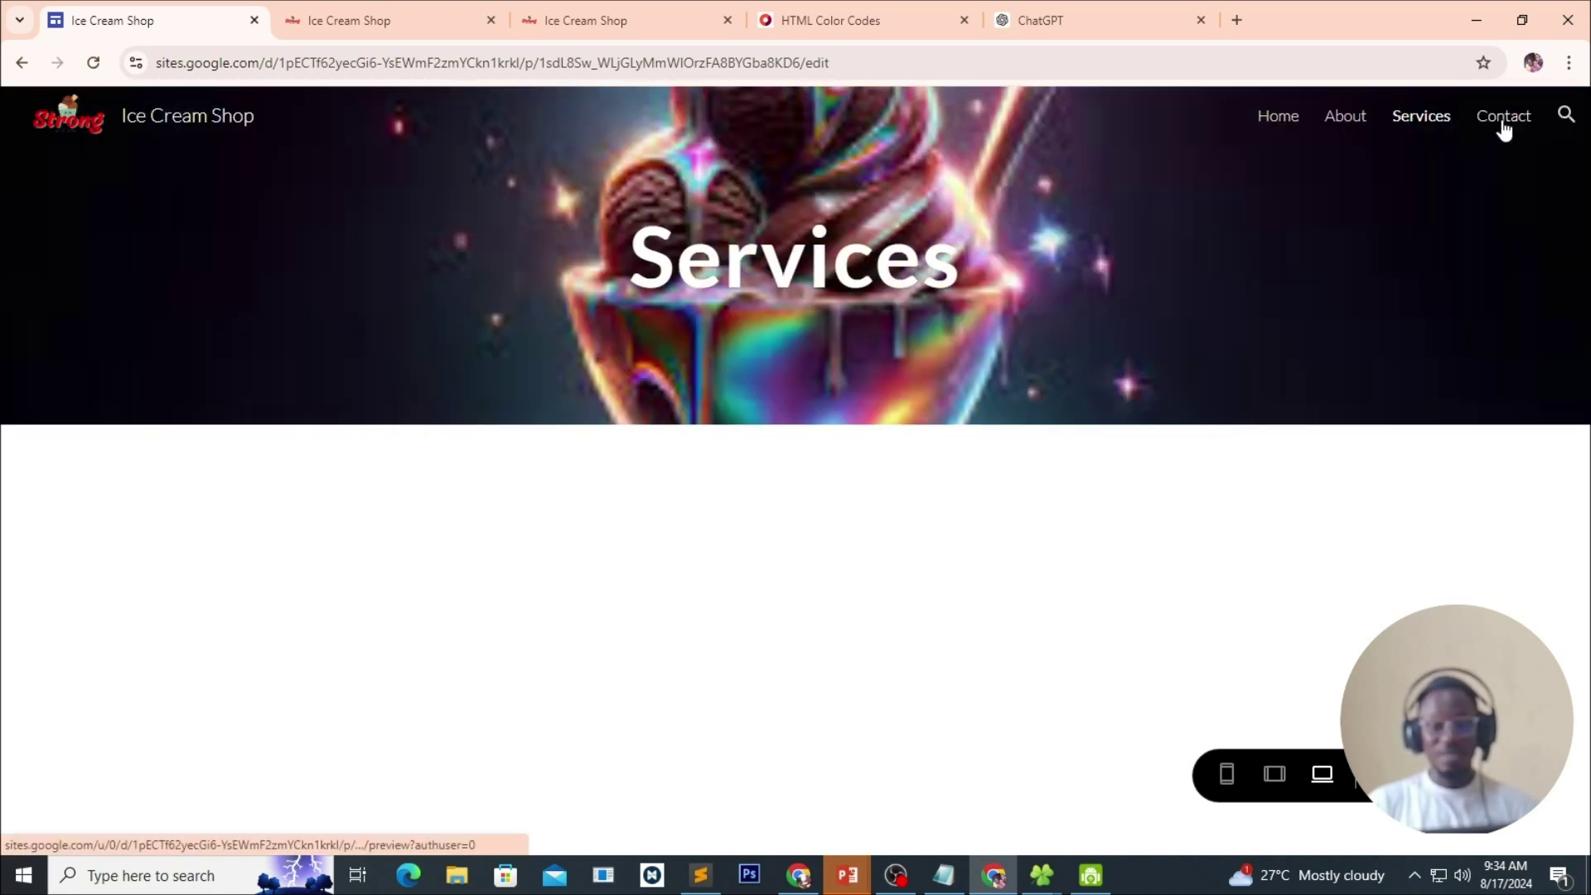
pyautogui.click(1503, 124)
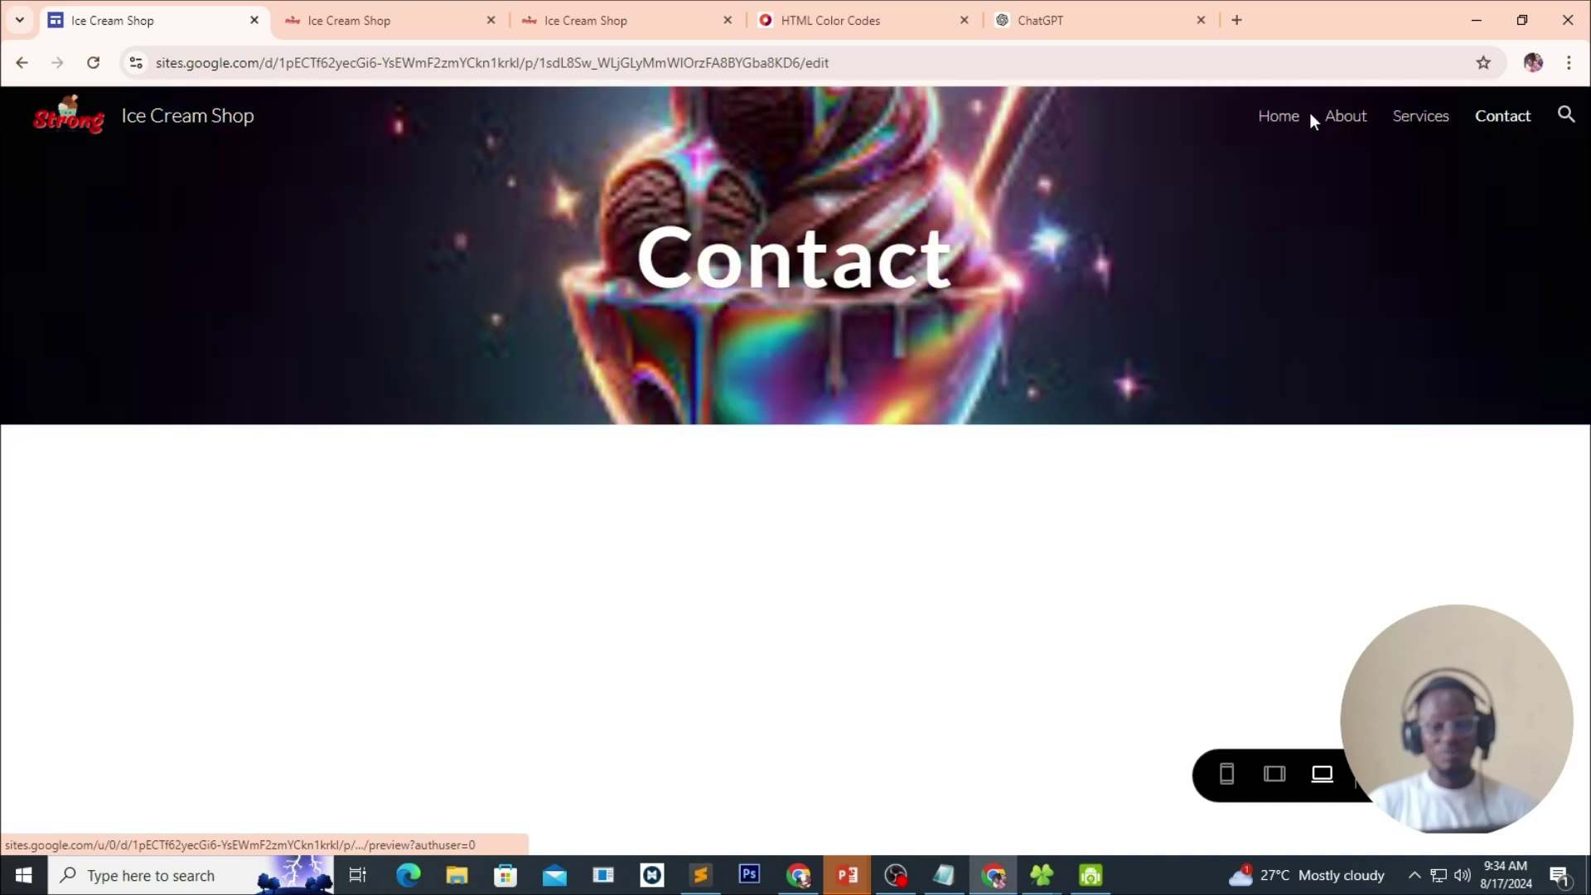
pyautogui.click(1285, 117)
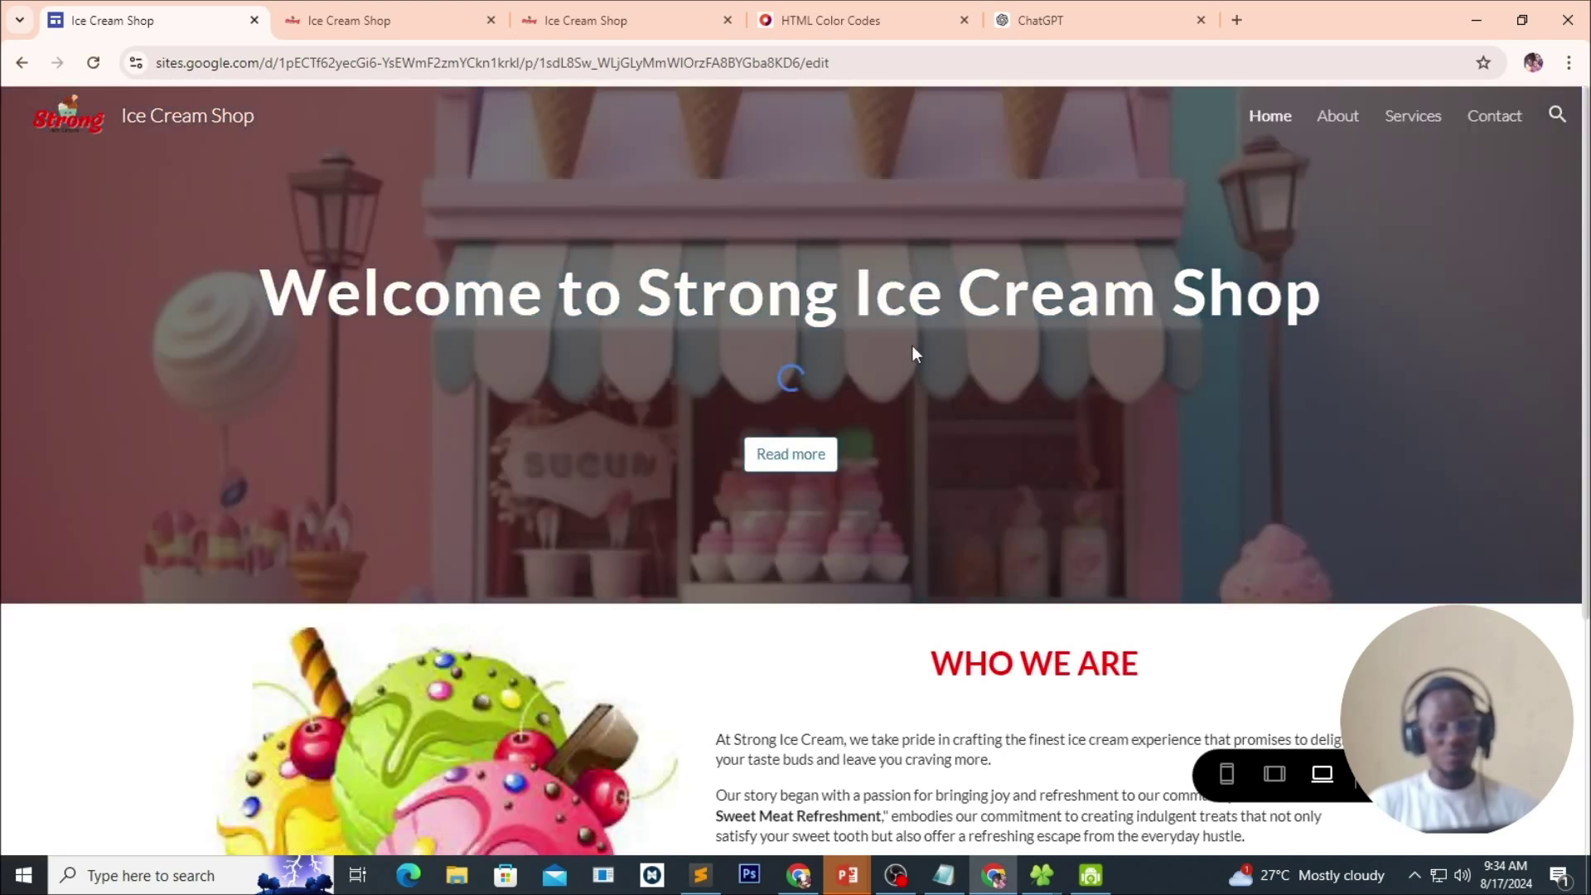
pyautogui.scroll(-4, 854, 389)
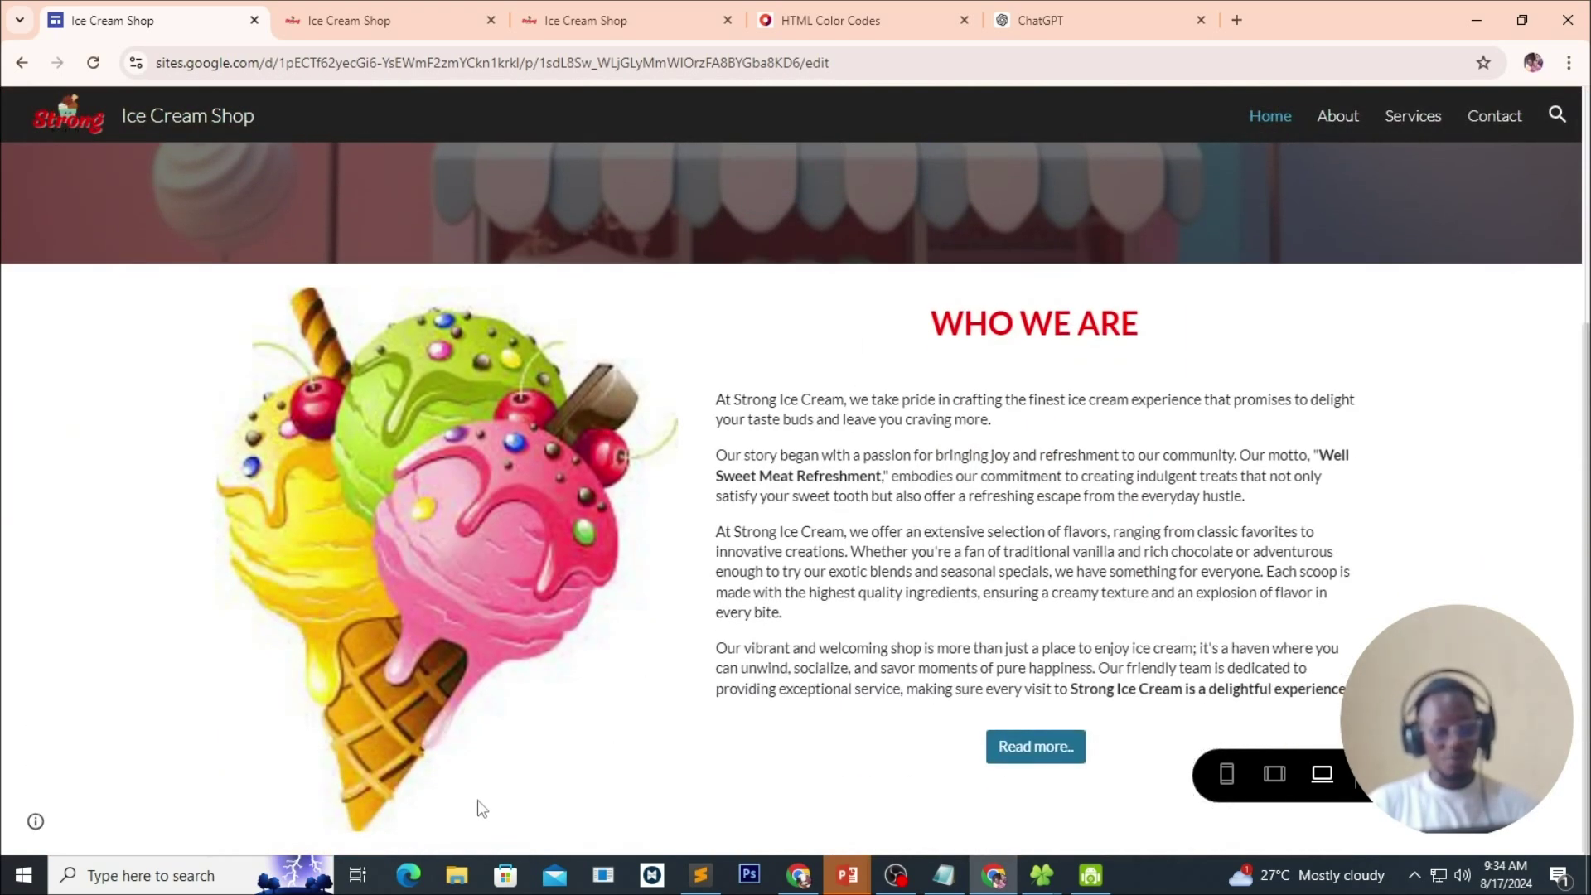
pyautogui.scroll(5, 633, 636)
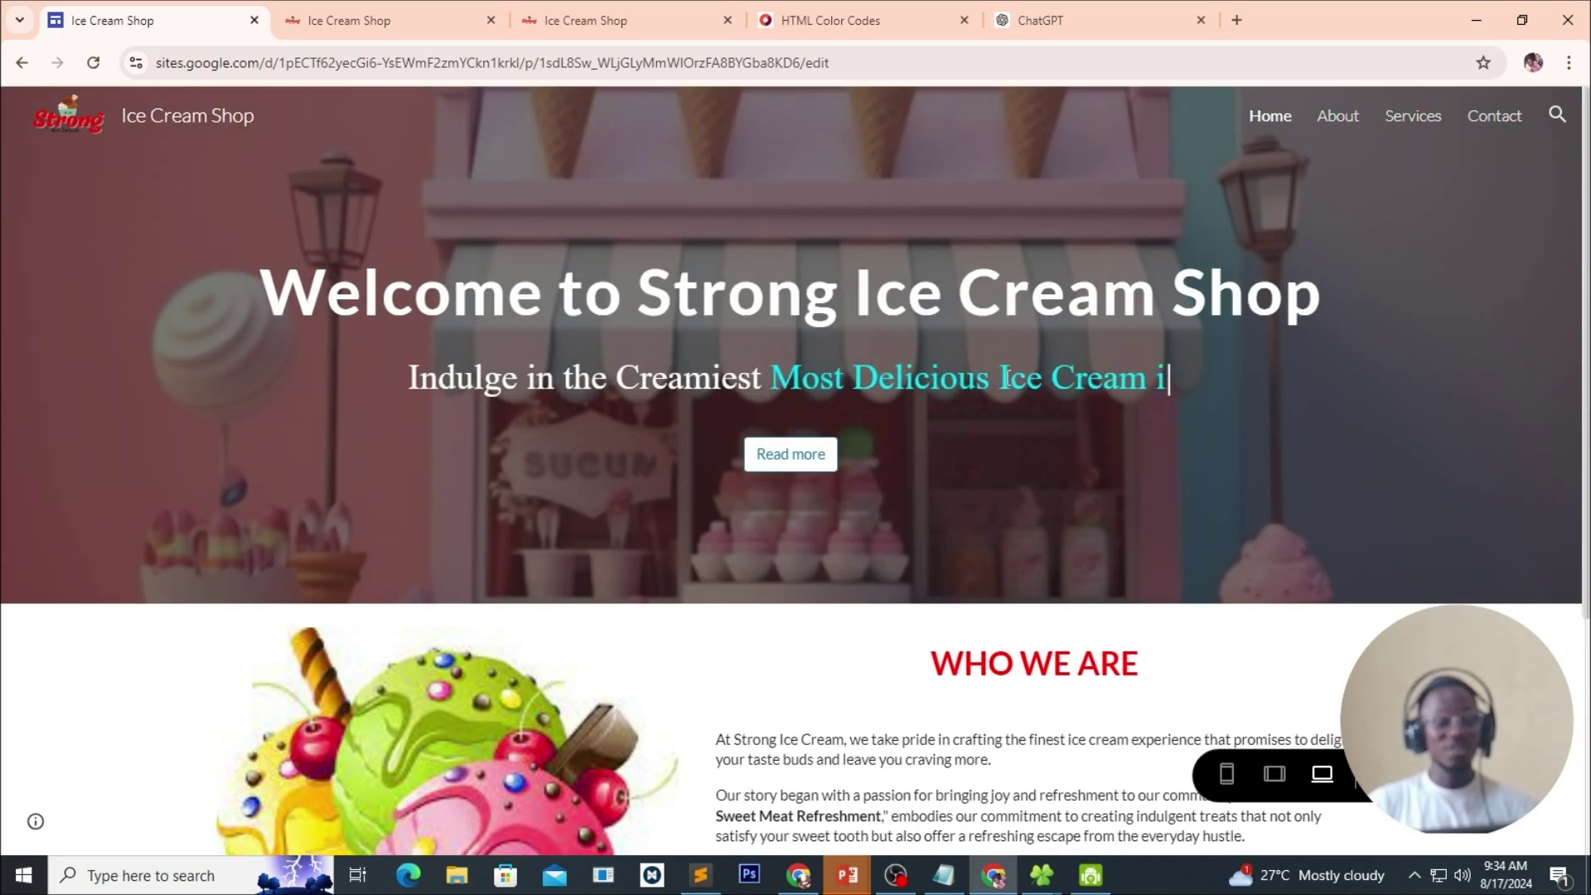